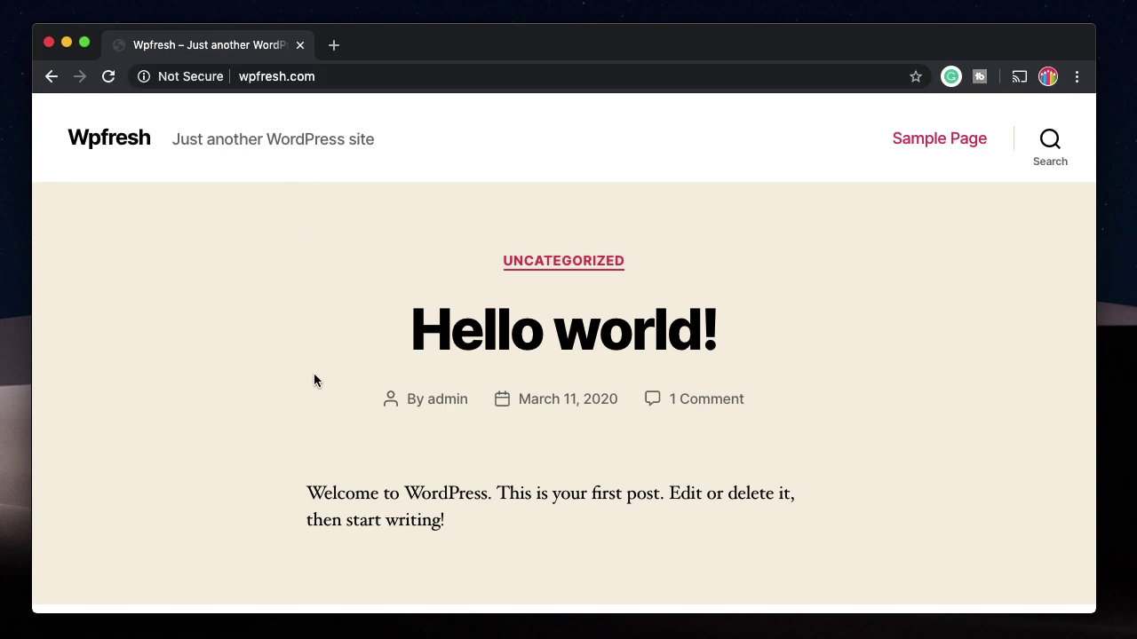
Step: Add /wp-admin to the site address to reach the admin login page
{"action": "scroll", "coordinate": [313, 380], "scroll_direction": "down", "scroll_amount": 20}
{"action": "scroll", "coordinate": [314, 380], "scroll_direction": "up", "scroll_amount": 20}
{"action": "left_click", "coordinate": [450, 79]}
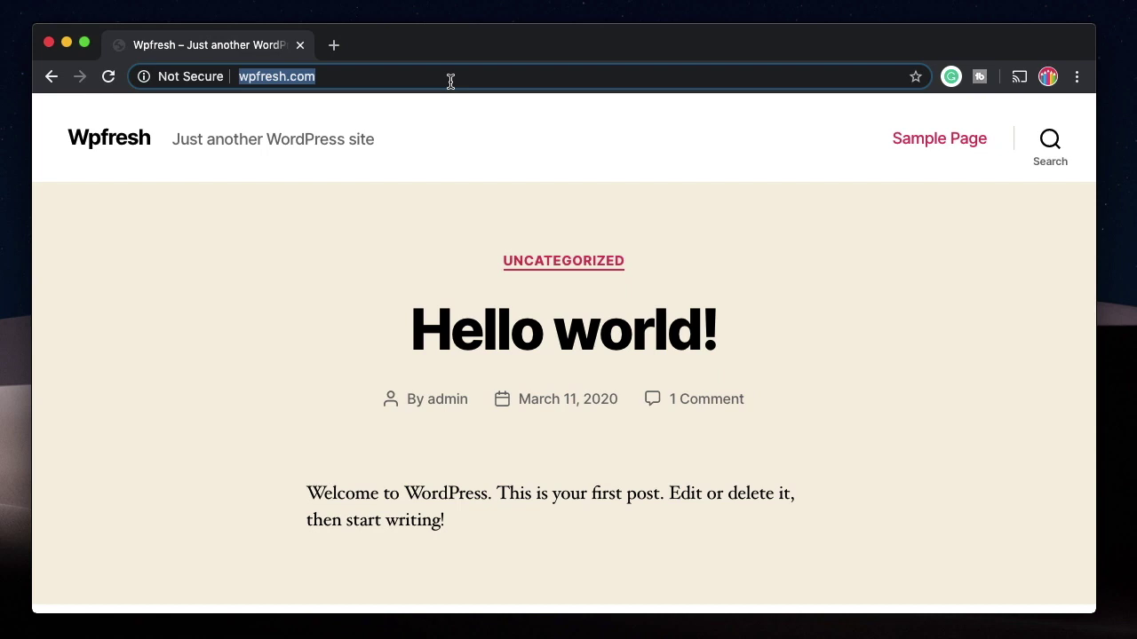
{"action": "left_click", "coordinate": [451, 81]}
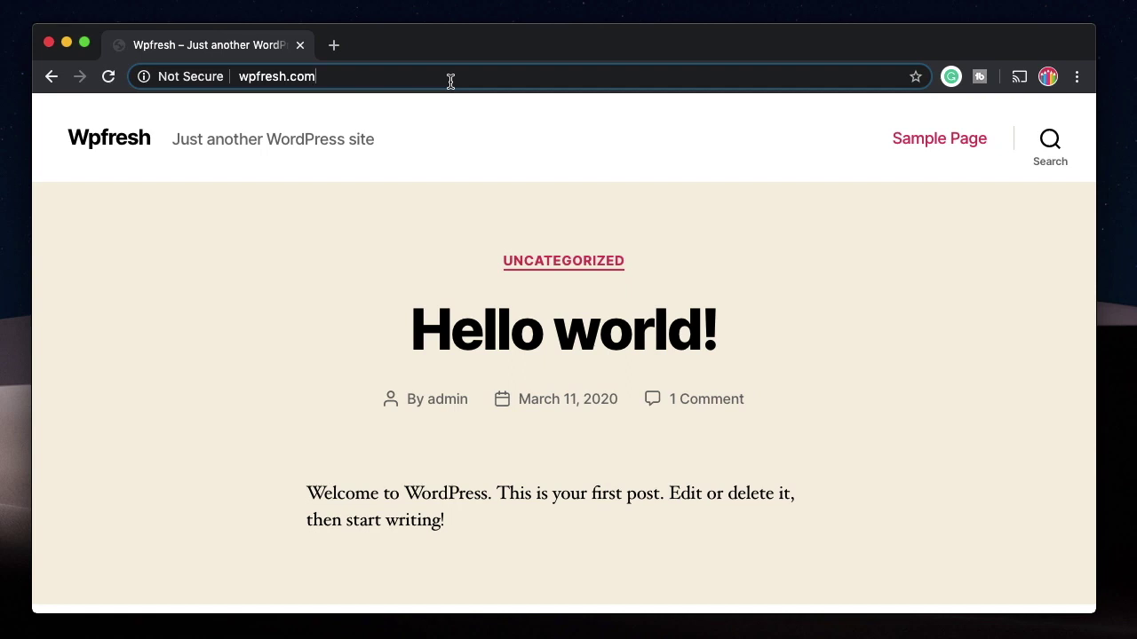
{"action": "type", "text": "/wp"}
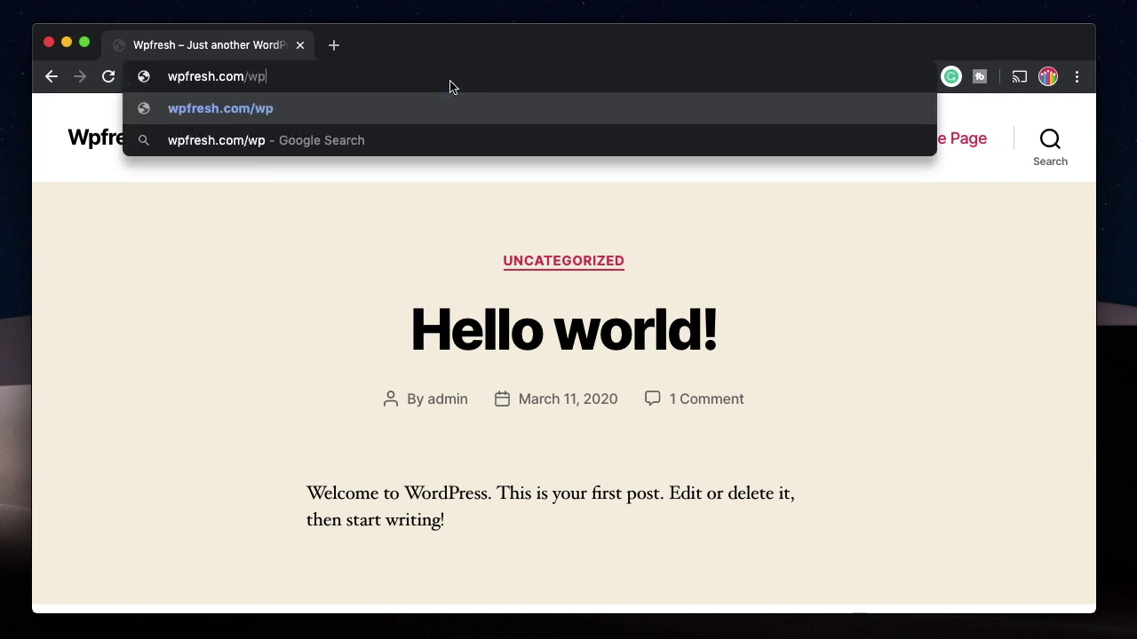
{"action": "type", "text": "-admin"}
{"action": "key", "text": "Return"}
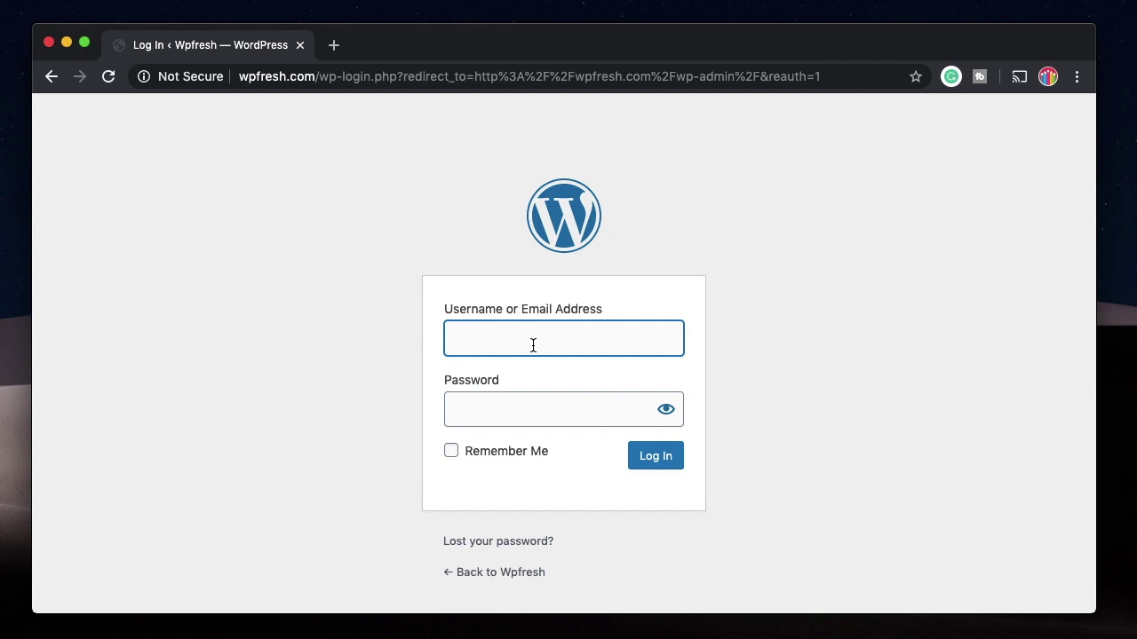
Step: Log in with the administrator username and password
{"action": "type", "text": "admin"}
{"action": "key", "text": "Tab"}
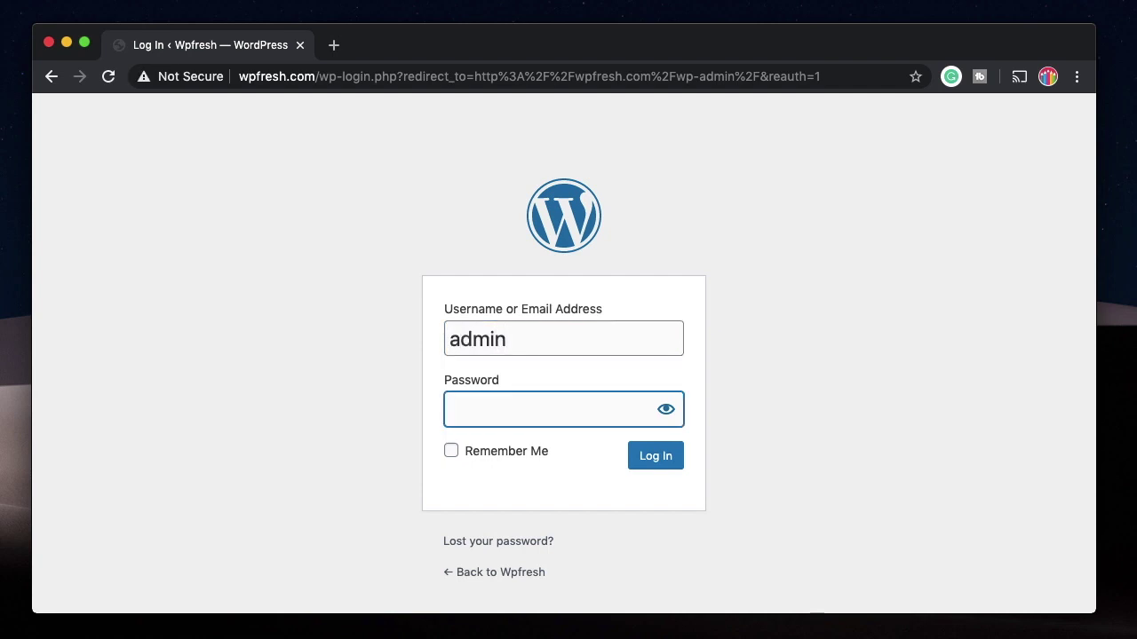
{"action": "type", "text": "admin"}
{"action": "key", "text": "Return"}
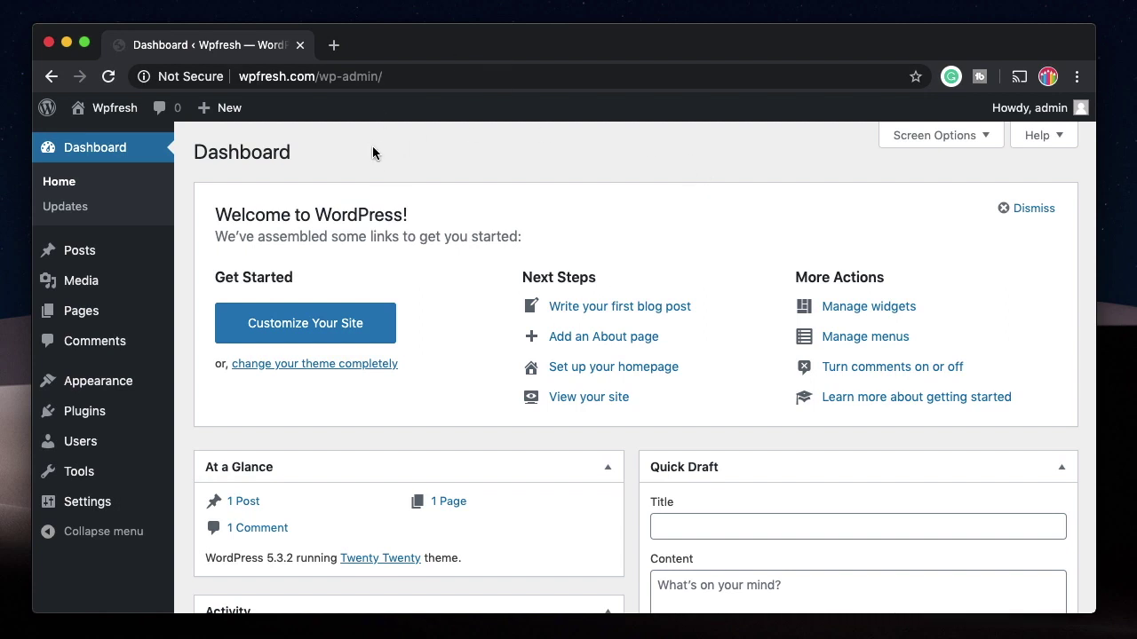
{"action": "double_click", "coordinate": [234, 152]}
{"action": "mouse_move", "coordinate": [112, 116]}
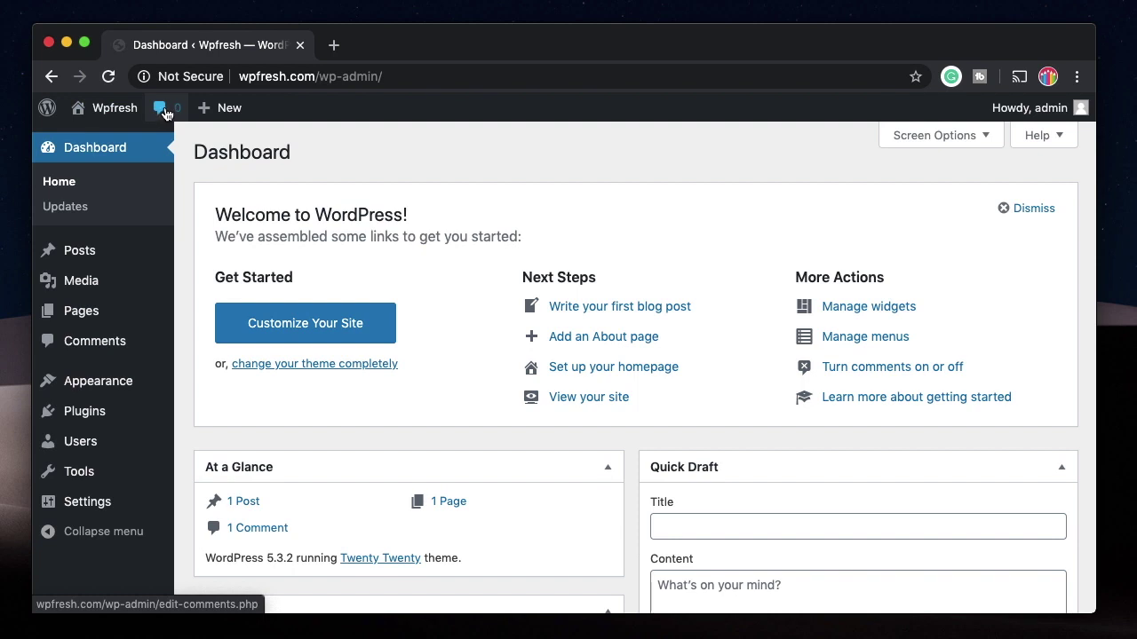
{"action": "mouse_move", "coordinate": [222, 110]}
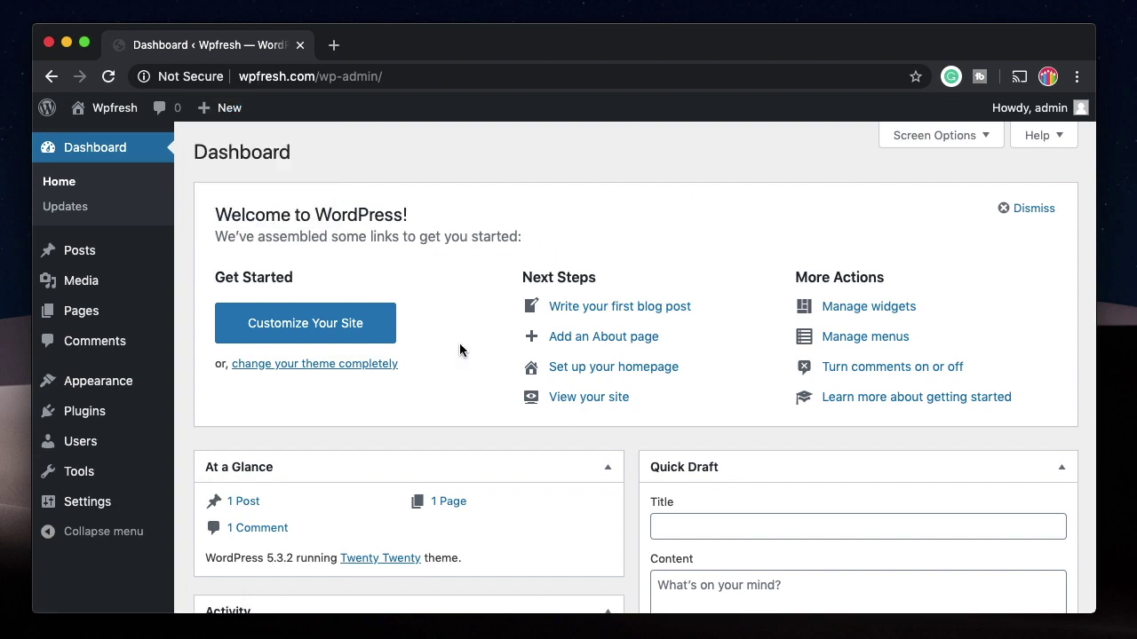
{"action": "scroll", "coordinate": [459, 349], "scroll_direction": "down", "scroll_amount": 2}
{"action": "scroll", "coordinate": [460, 347], "scroll_direction": "up", "scroll_amount": 2}
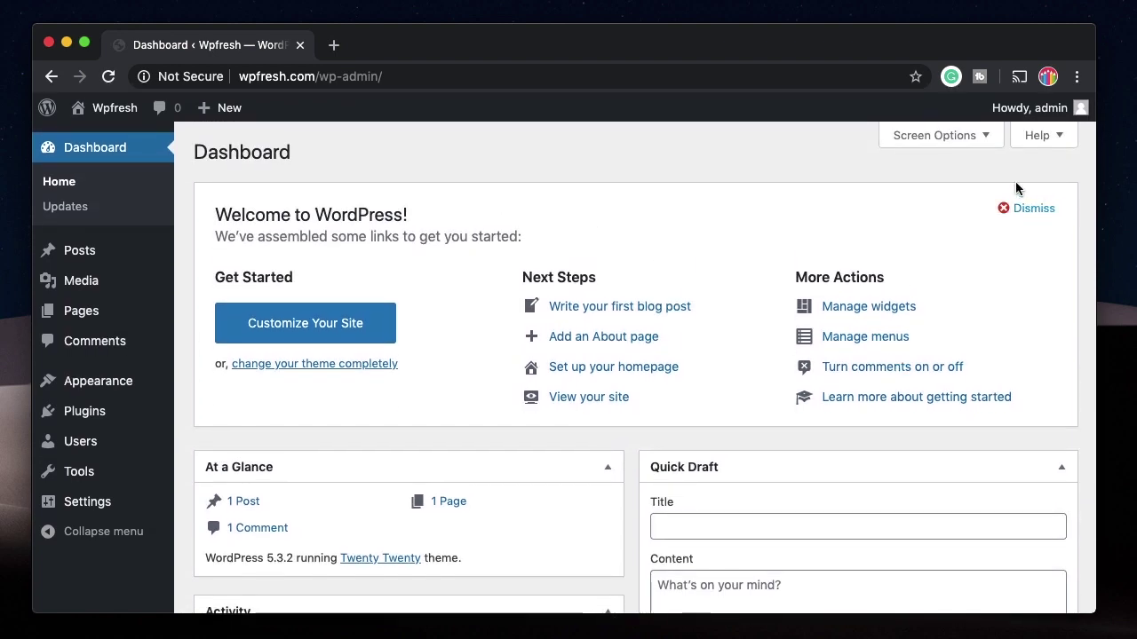
{"action": "scroll", "coordinate": [435, 311], "scroll_direction": "down", "scroll_amount": 3}
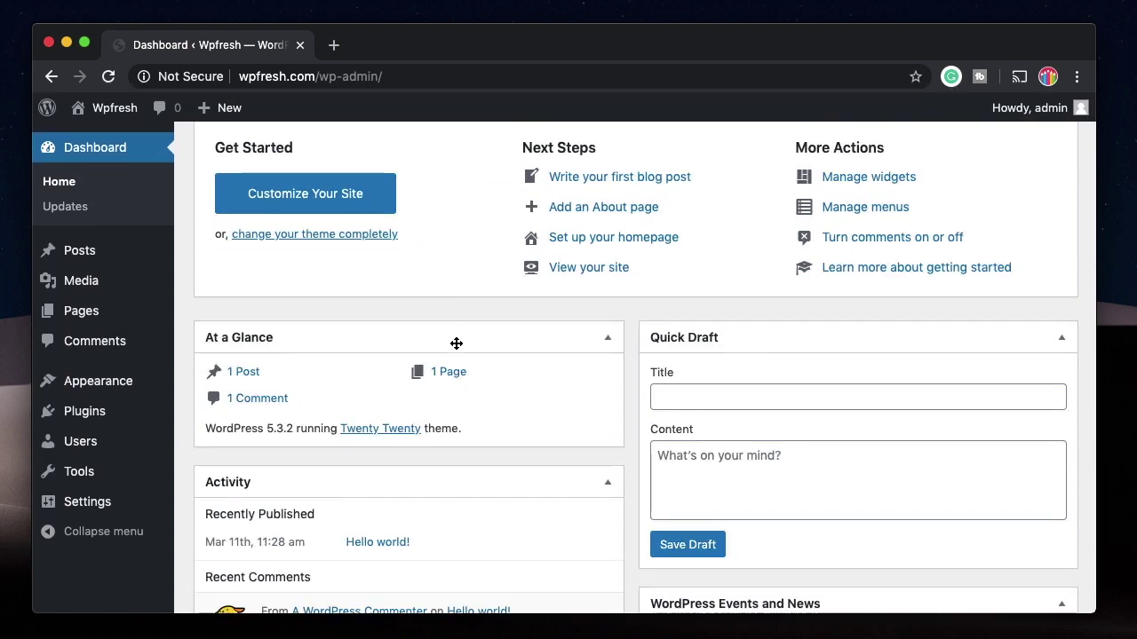
{"action": "scroll", "coordinate": [417, 355], "scroll_direction": "down", "scroll_amount": 1}
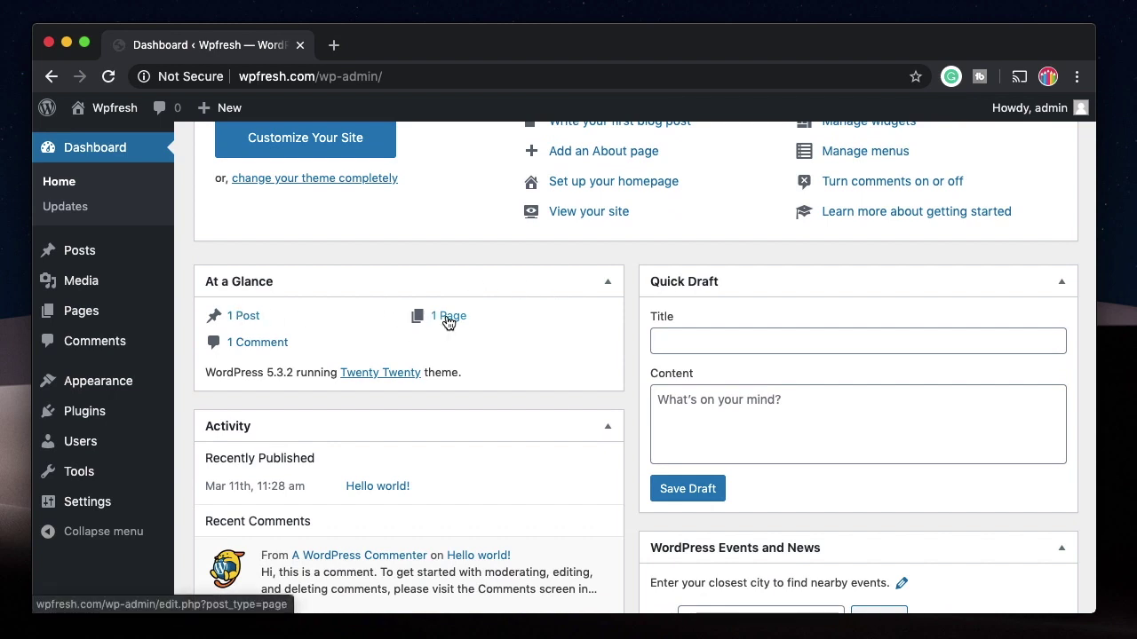
{"action": "triple_click", "coordinate": [237, 375]}
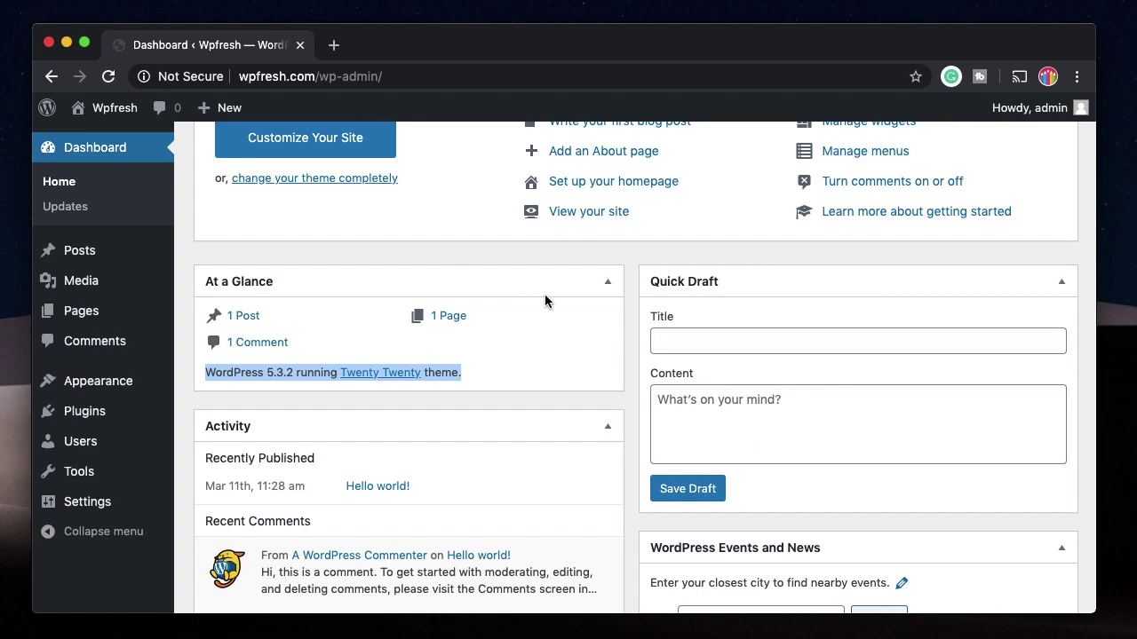
{"action": "scroll", "coordinate": [540, 404], "scroll_direction": "down", "scroll_amount": 3}
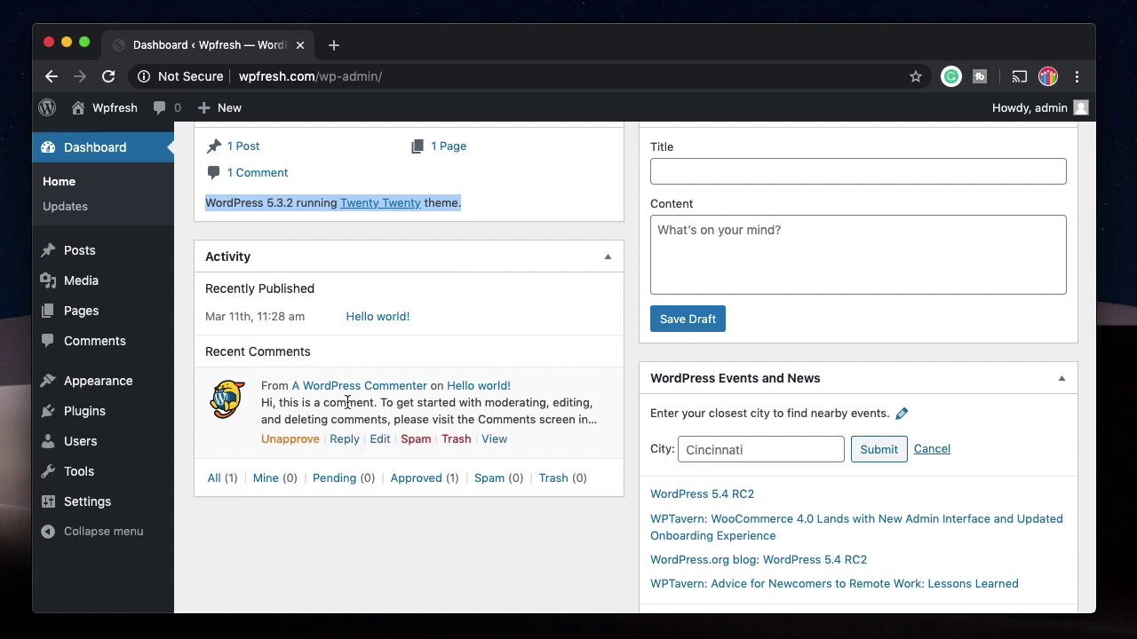
{"action": "scroll", "coordinate": [411, 325], "scroll_direction": "up", "scroll_amount": 3}
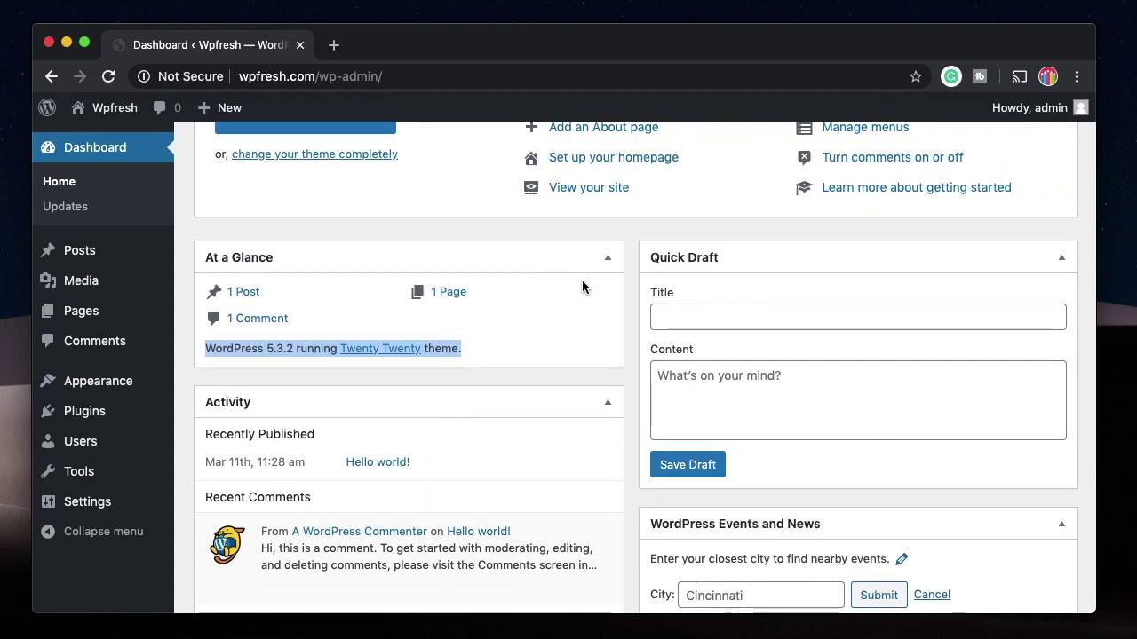
{"action": "scroll", "coordinate": [876, 303], "scroll_direction": "down", "scroll_amount": 1}
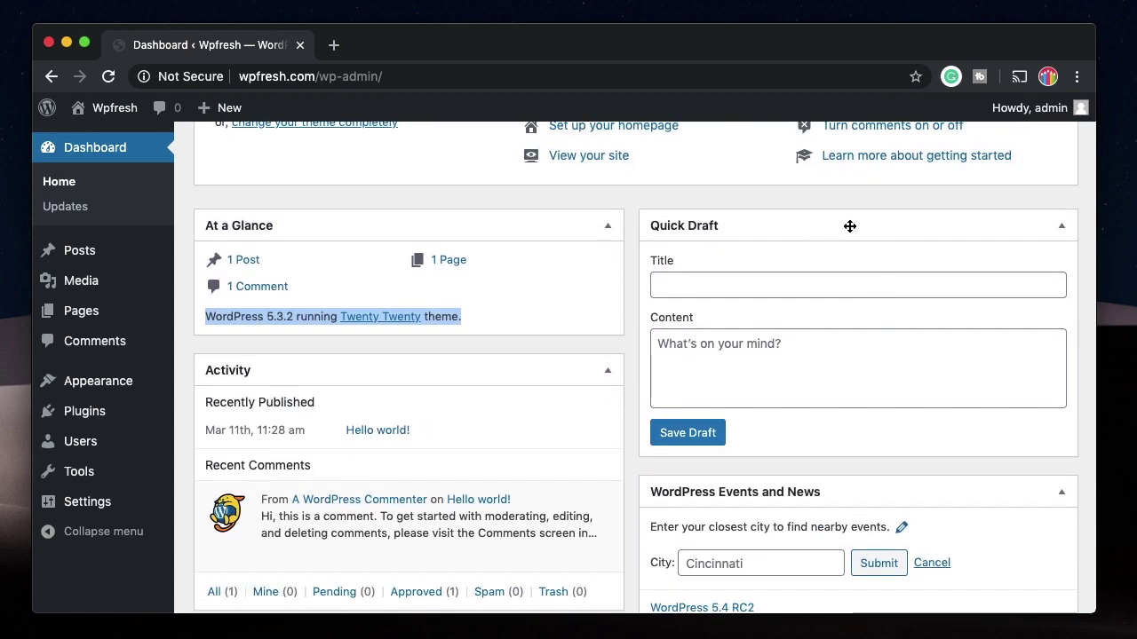
Step: In the Quick Draft box, save a draft titled 'This is a new' with content 'Want to publish'
{"action": "left_click", "coordinate": [711, 293]}
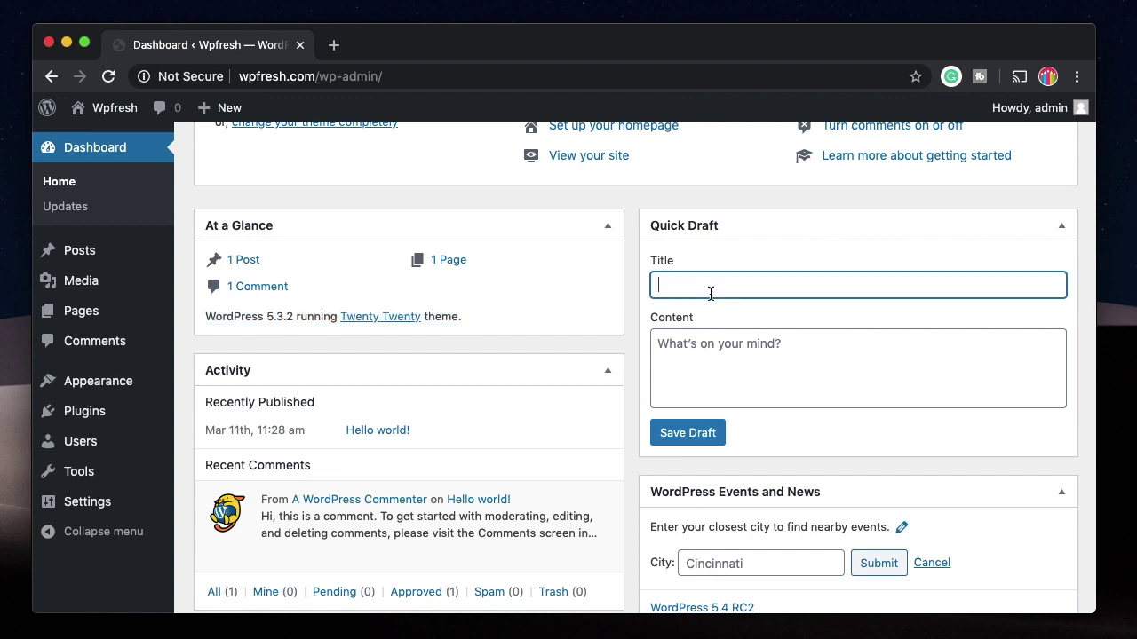
{"action": "type", "text": "This is a new"}
{"action": "key", "text": "Tab"}
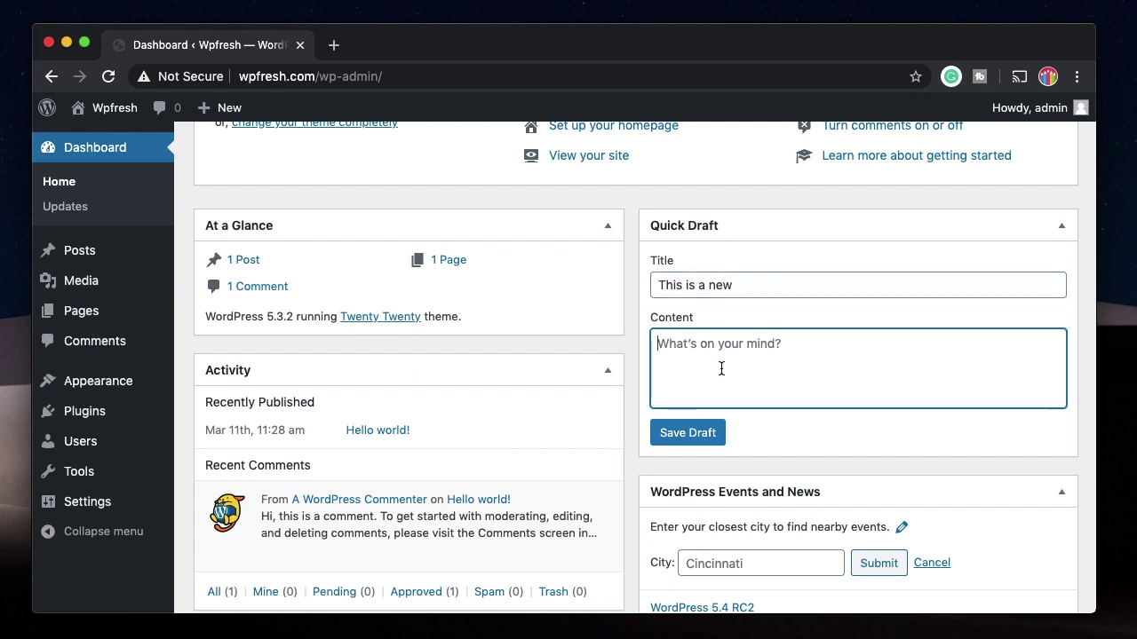
{"action": "type", "text": "Want to publish"}
{"action": "left_click", "coordinate": [701, 441]}
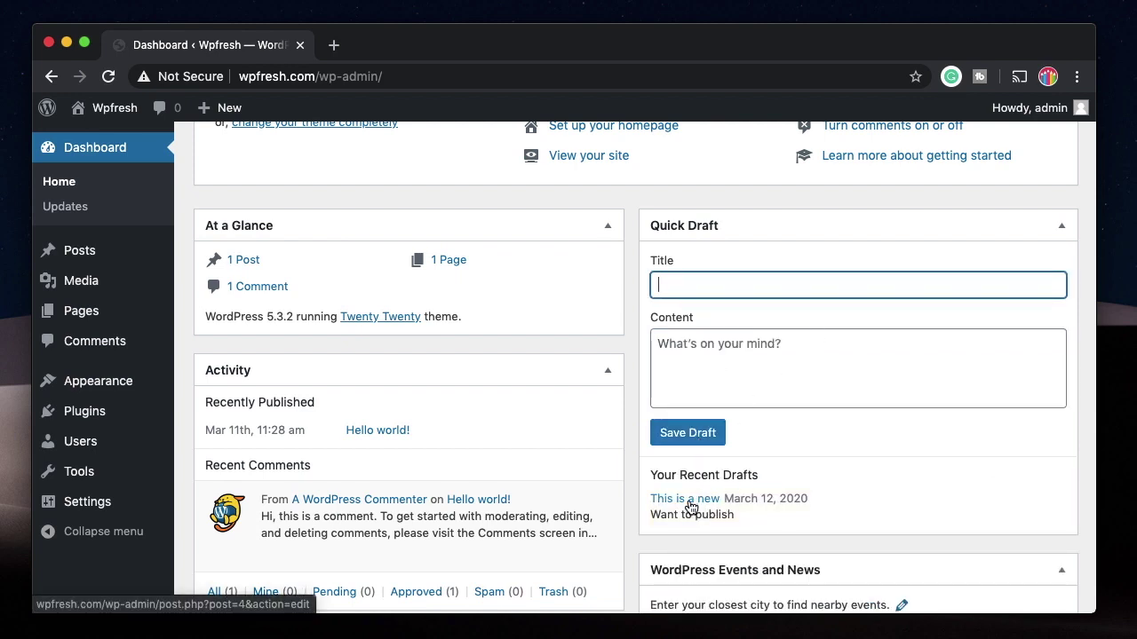
{"action": "mouse_move", "coordinate": [90, 251]}
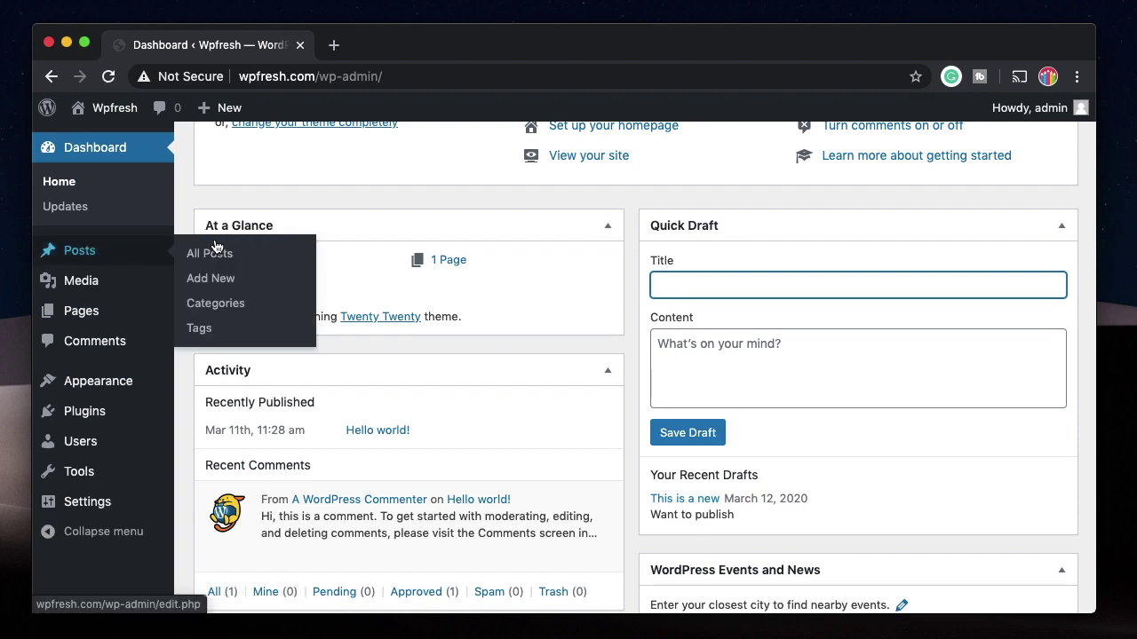
{"action": "scroll", "coordinate": [747, 358], "scroll_direction": "down", "scroll_amount": 2}
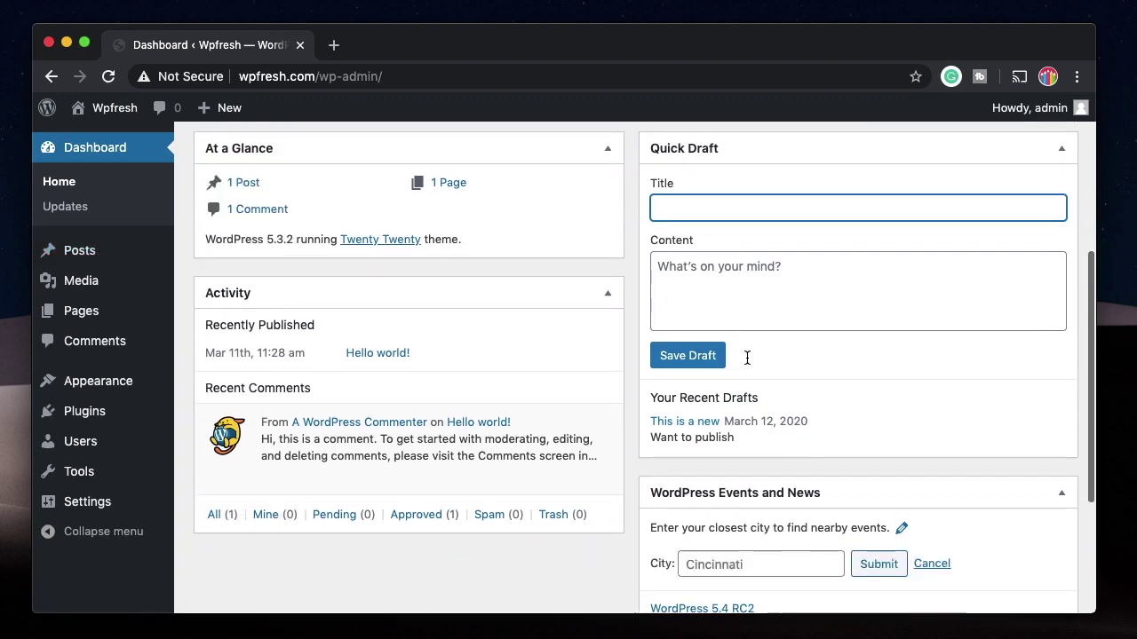
{"action": "scroll", "coordinate": [802, 421], "scroll_direction": "down", "scroll_amount": 5}
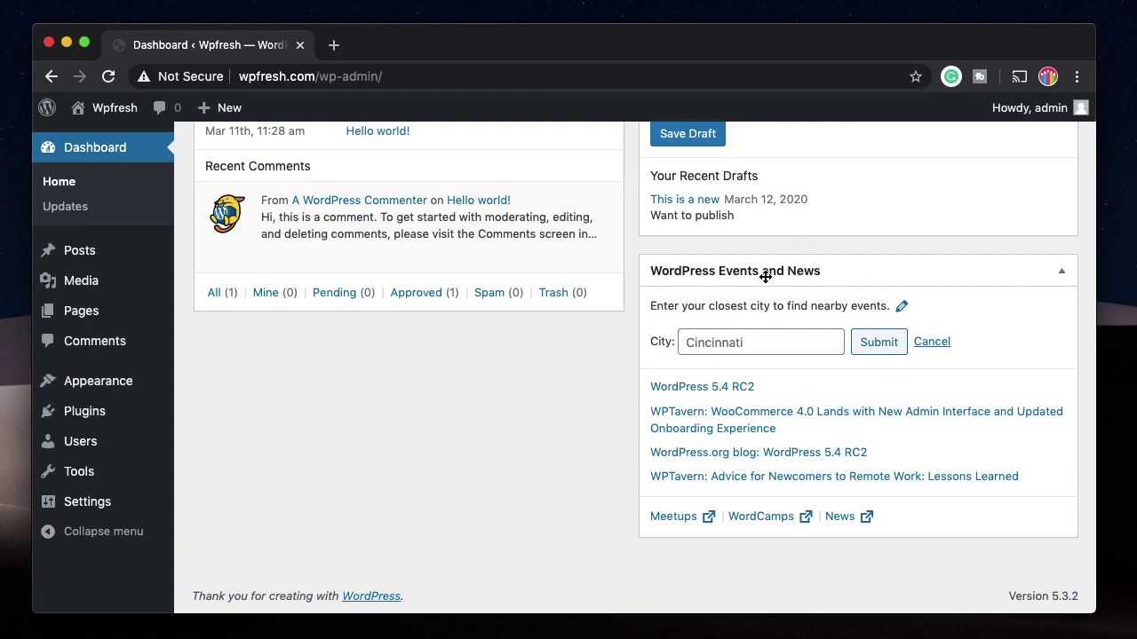
{"action": "scroll", "coordinate": [765, 277], "scroll_direction": "up", "scroll_amount": 10}
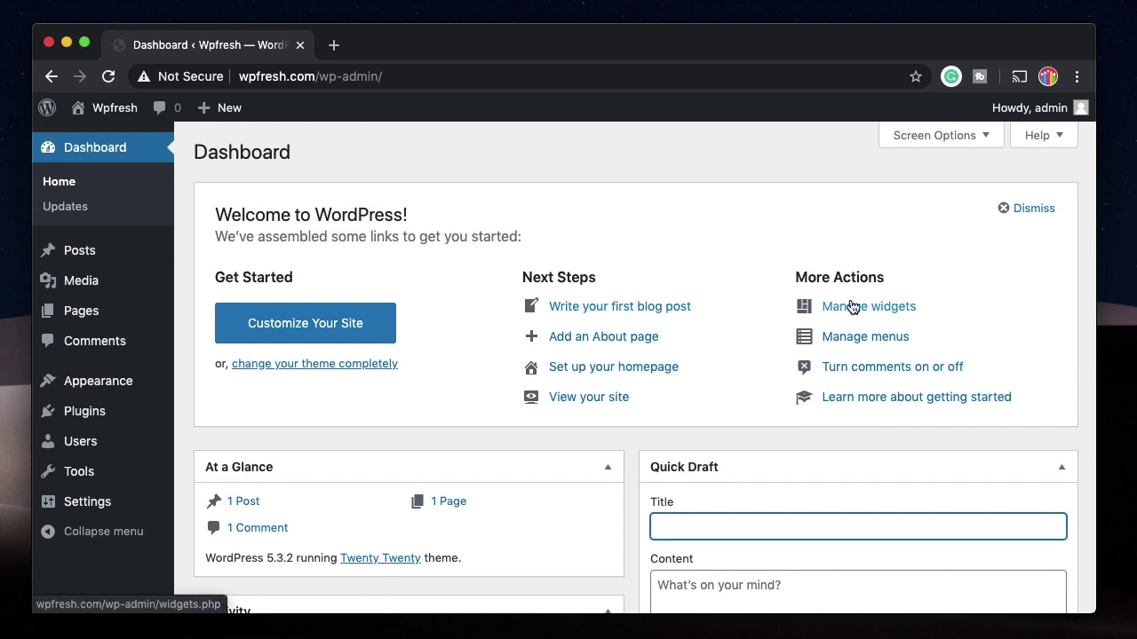
Step: Dismiss the Welcome panel, re-enable it through Screen Options, then dismiss it again
{"action": "left_click", "coordinate": [1019, 210]}
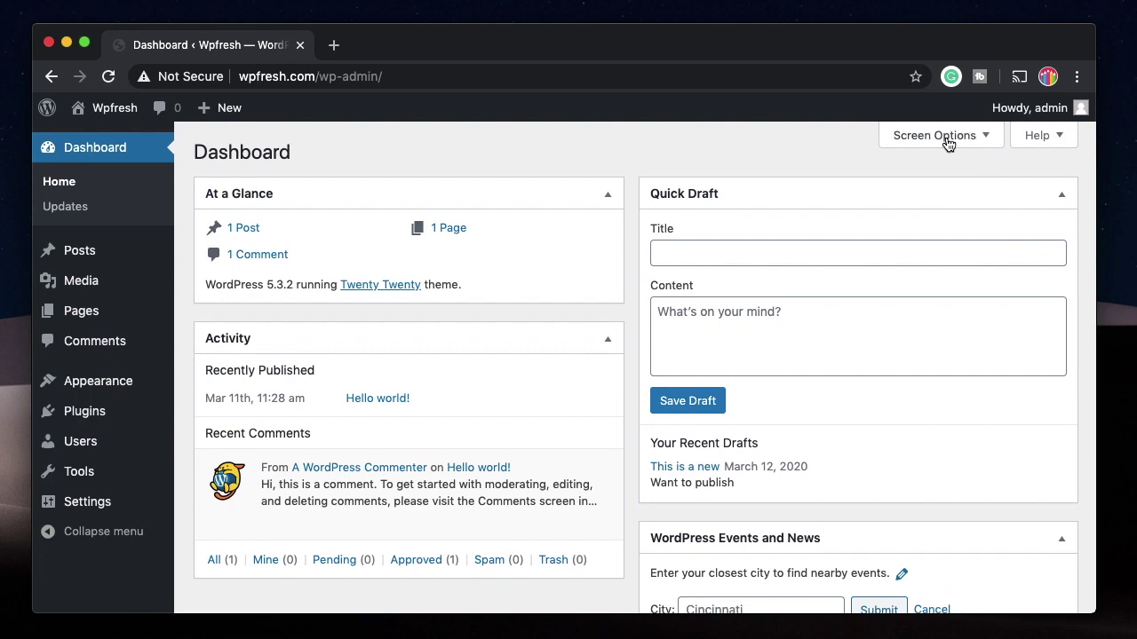
{"action": "left_click", "coordinate": [946, 137]}
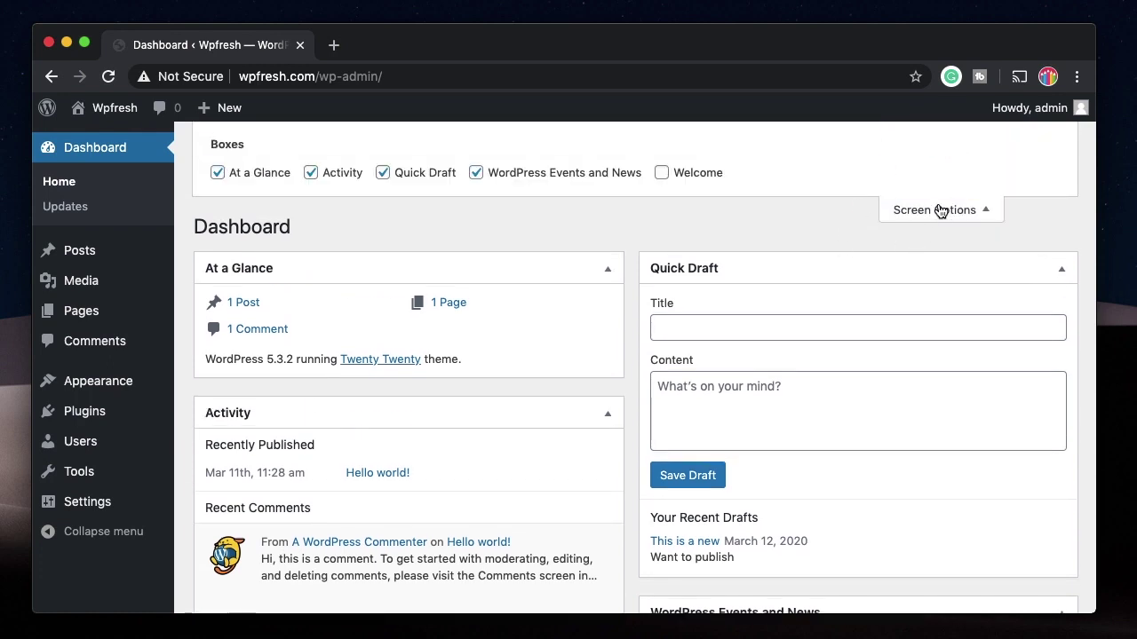
{"action": "left_click", "coordinate": [672, 173]}
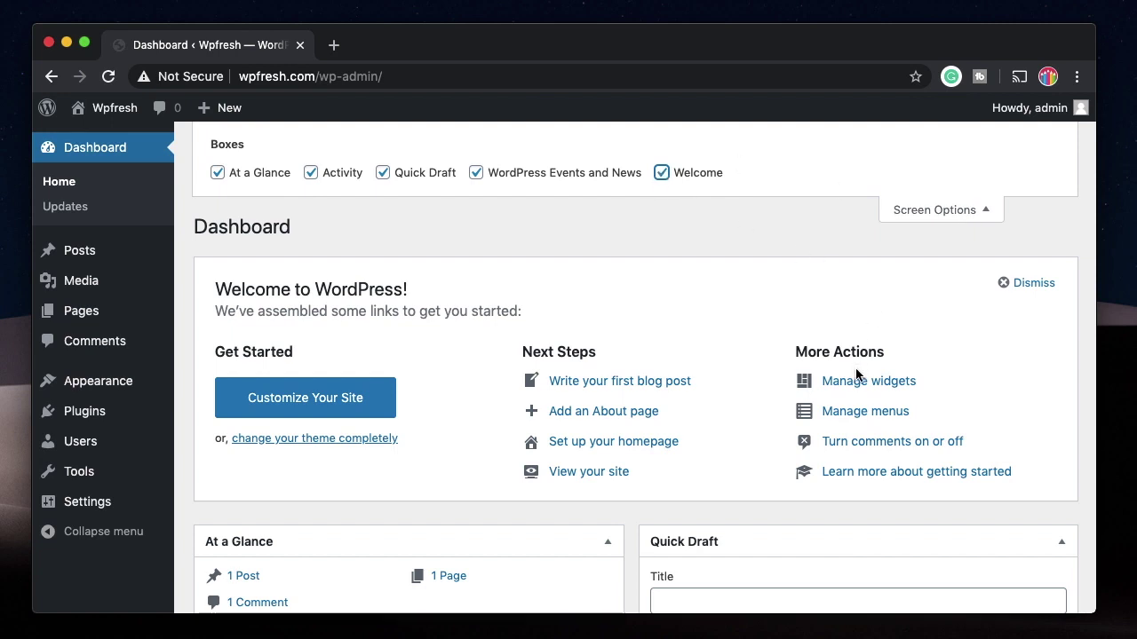
{"action": "left_click", "coordinate": [1003, 282]}
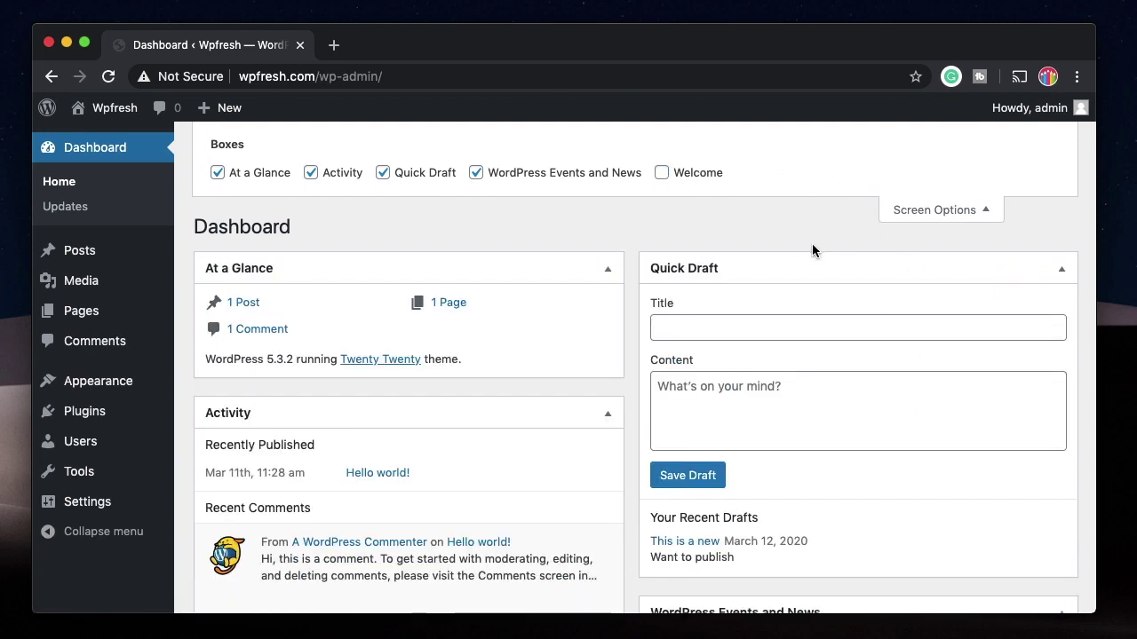
Step: Hide the Events and News, Quick Draft, Activity and At a Glance boxes, then open Updates
{"action": "left_click", "coordinate": [480, 175]}
{"action": "left_click", "coordinate": [383, 173]}
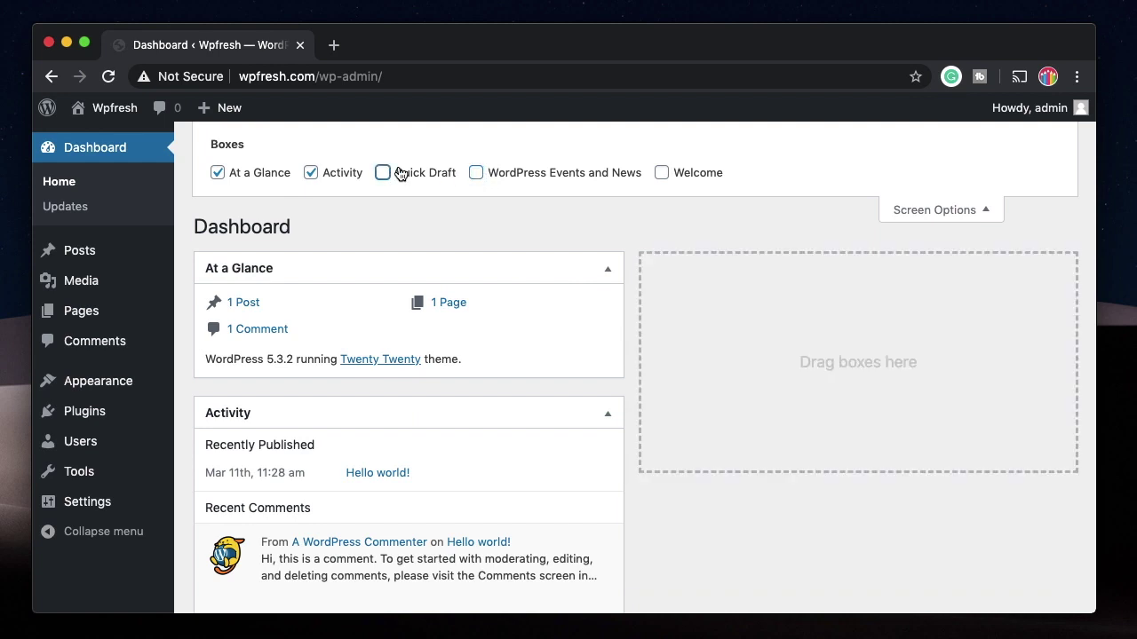
{"action": "left_click", "coordinate": [311, 173]}
{"action": "left_click", "coordinate": [218, 172]}
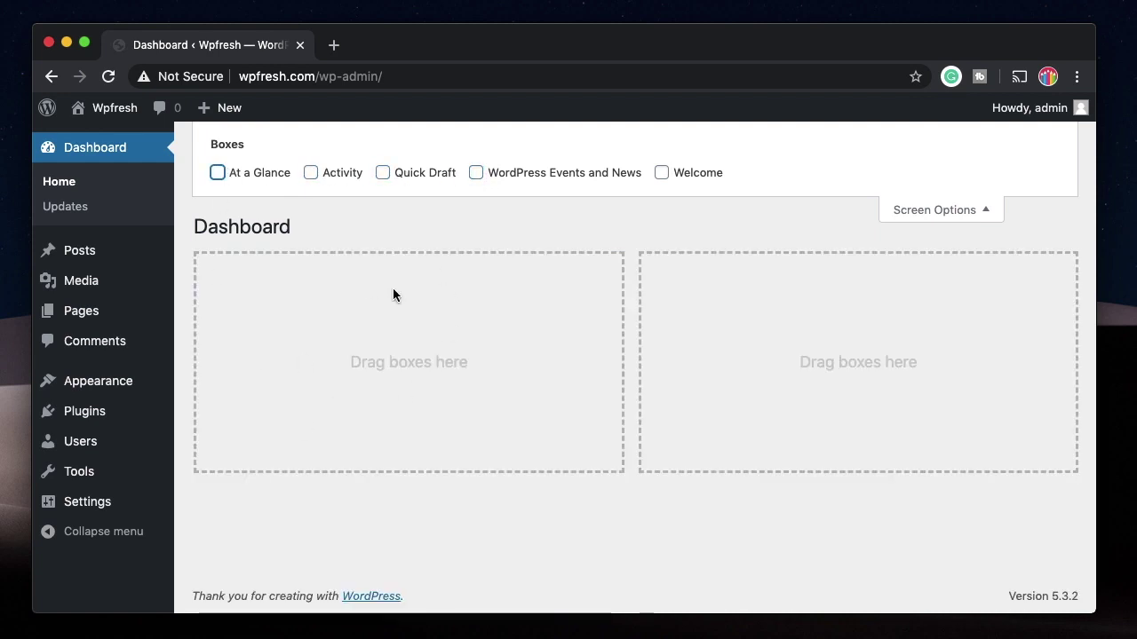
{"action": "left_click", "coordinate": [945, 211]}
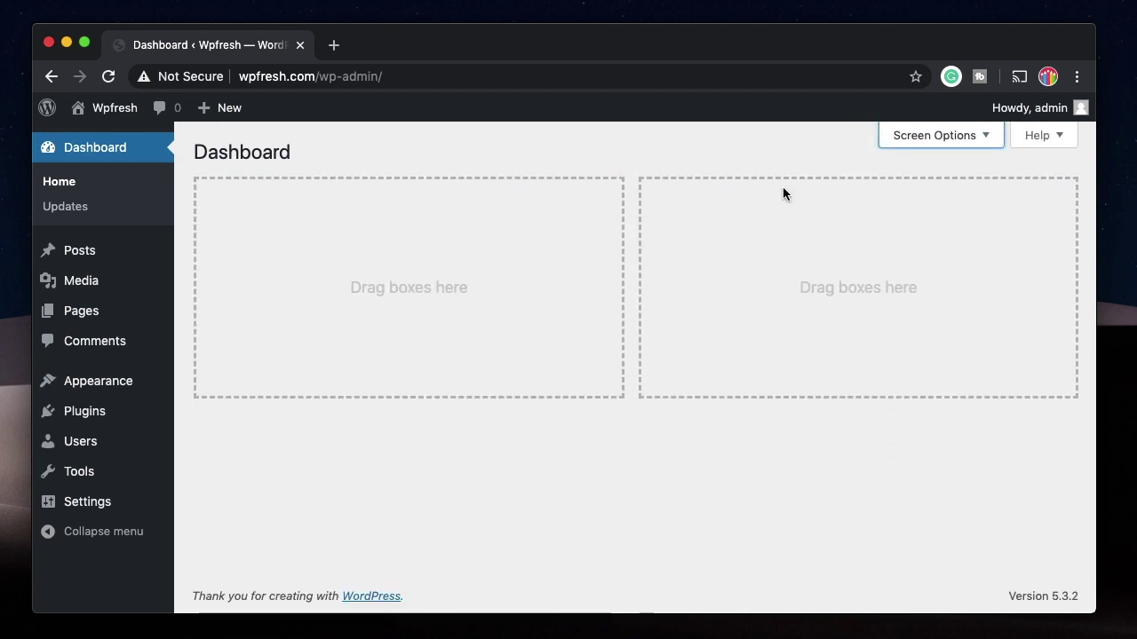
{"action": "left_click", "coordinate": [78, 215]}
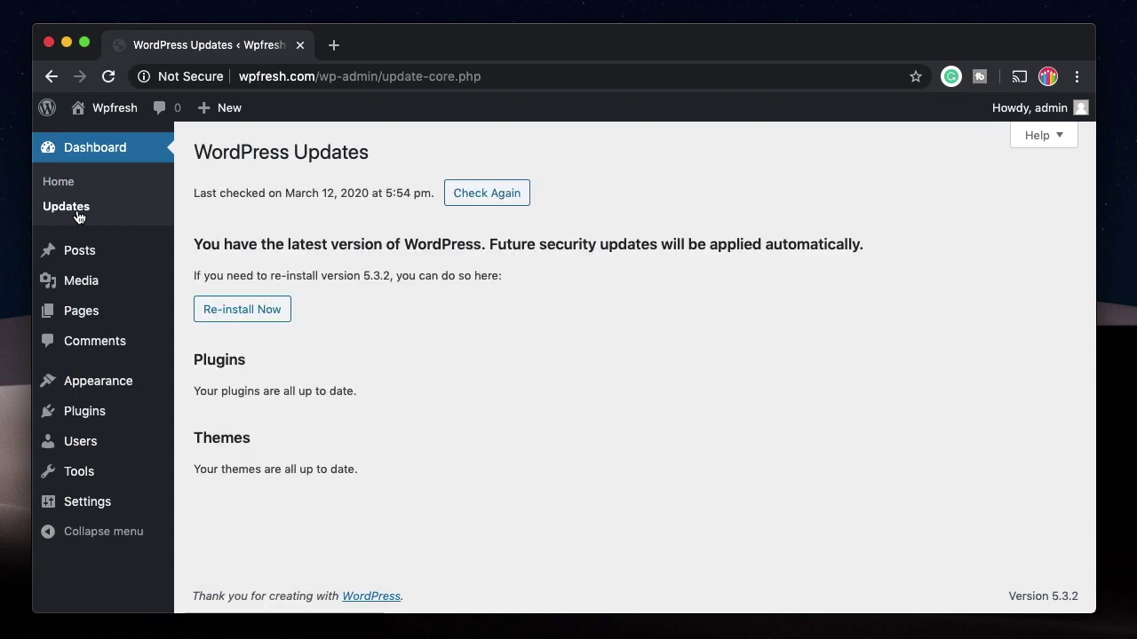
Step: Review the plugin and theme up-to-date messages, then open a new browser tab
{"action": "triple_click", "coordinate": [317, 390]}
{"action": "double_click", "coordinate": [288, 469]}
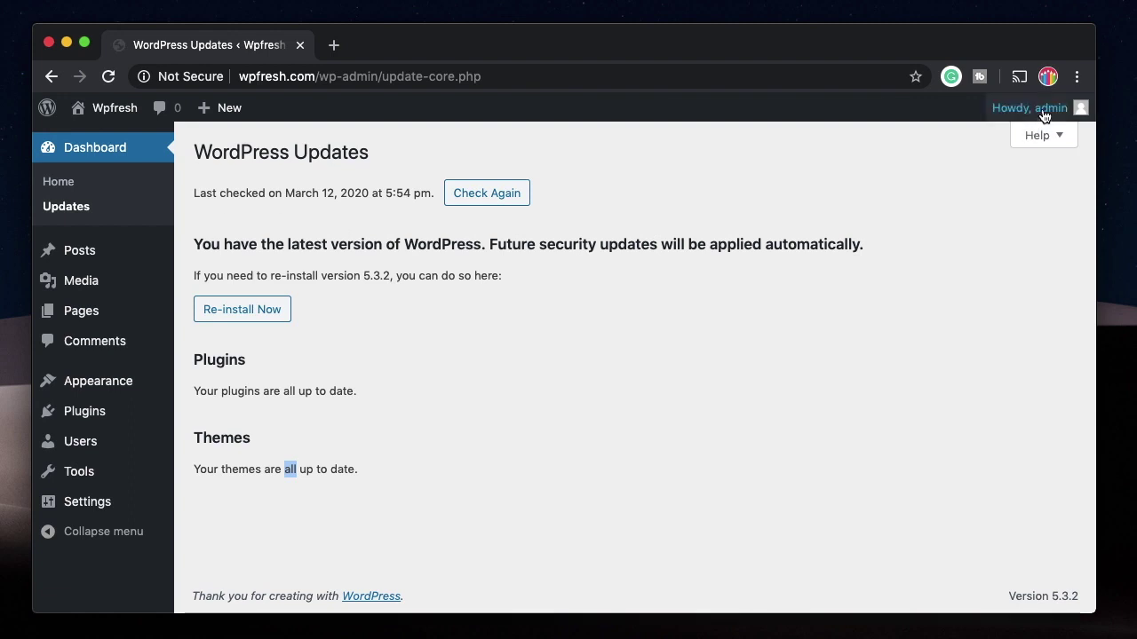
{"action": "mouse_move", "coordinate": [1043, 117]}
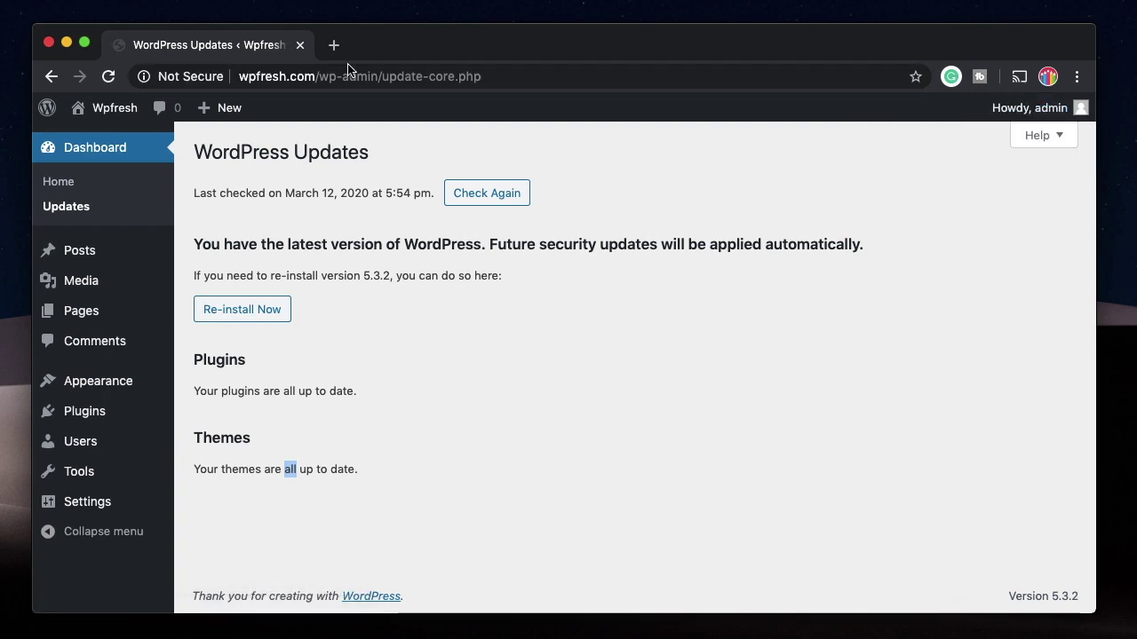
{"action": "left_click", "coordinate": [333, 45]}
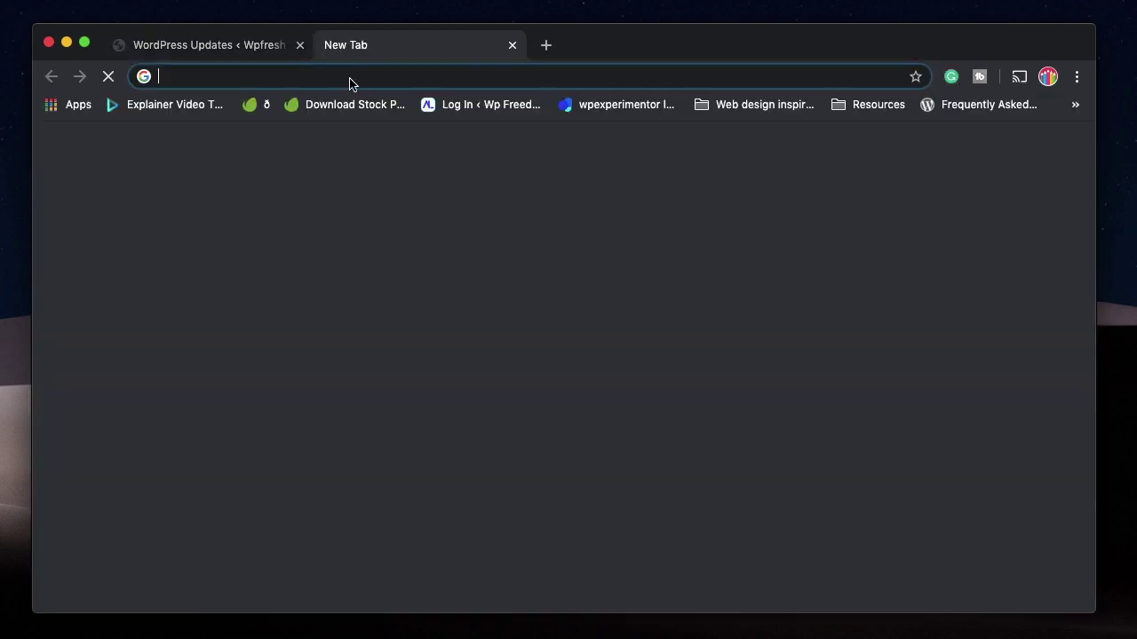
Step: Load wpfresh.com to view the front page, then return to the admin Dashboard
{"action": "type", "text": "wpfresh.co"}
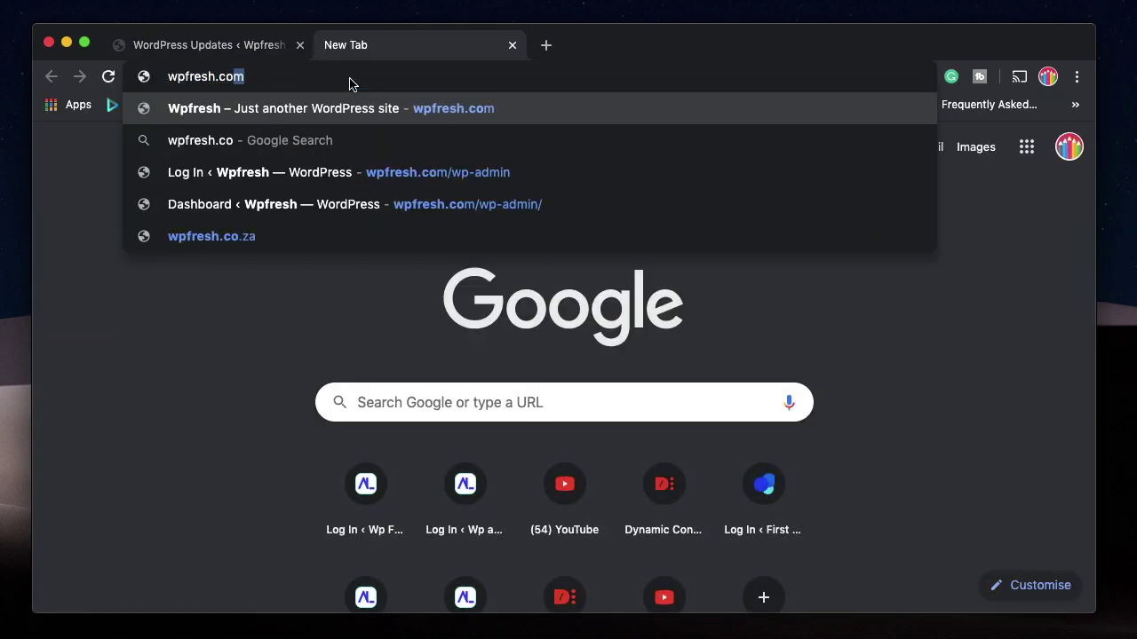
{"action": "key", "text": "Return"}
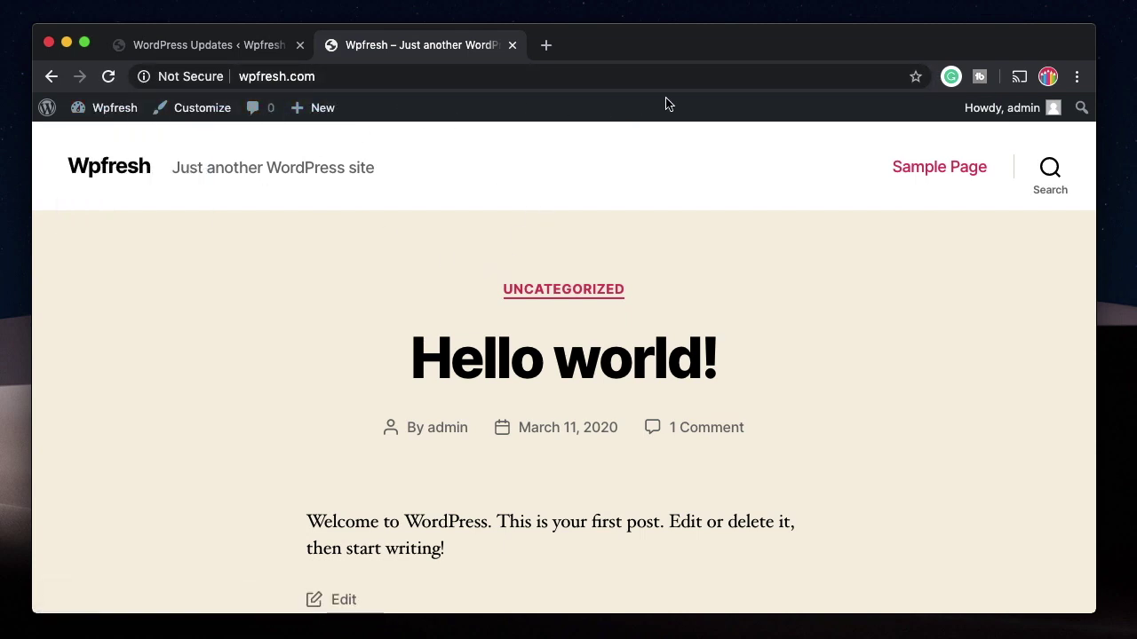
{"action": "mouse_move", "coordinate": [95, 115]}
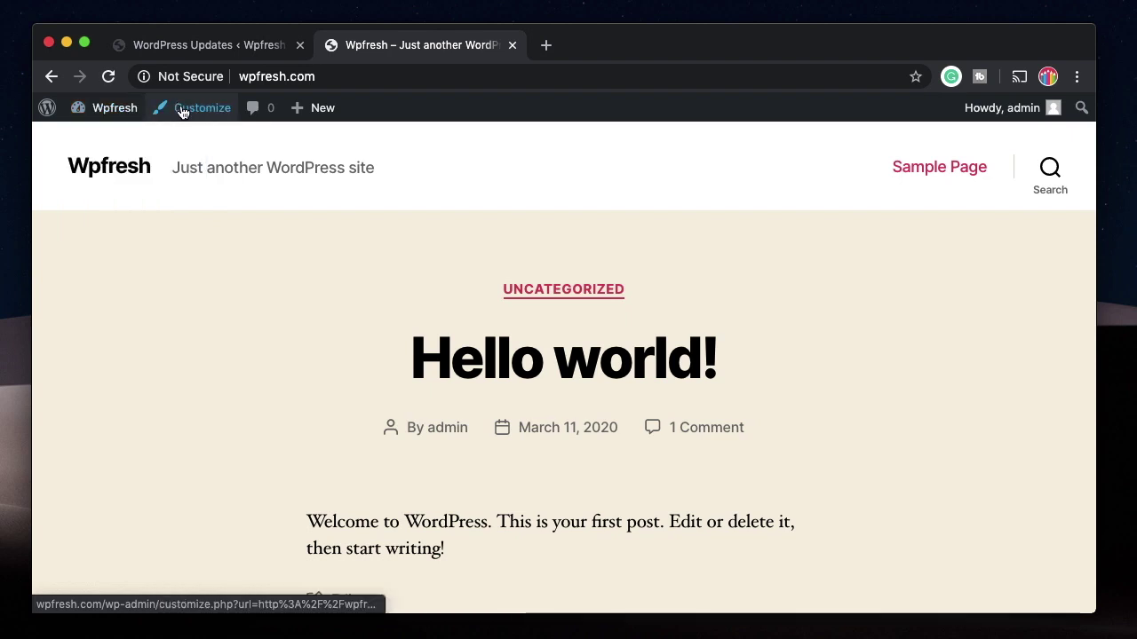
{"action": "mouse_move", "coordinate": [324, 111]}
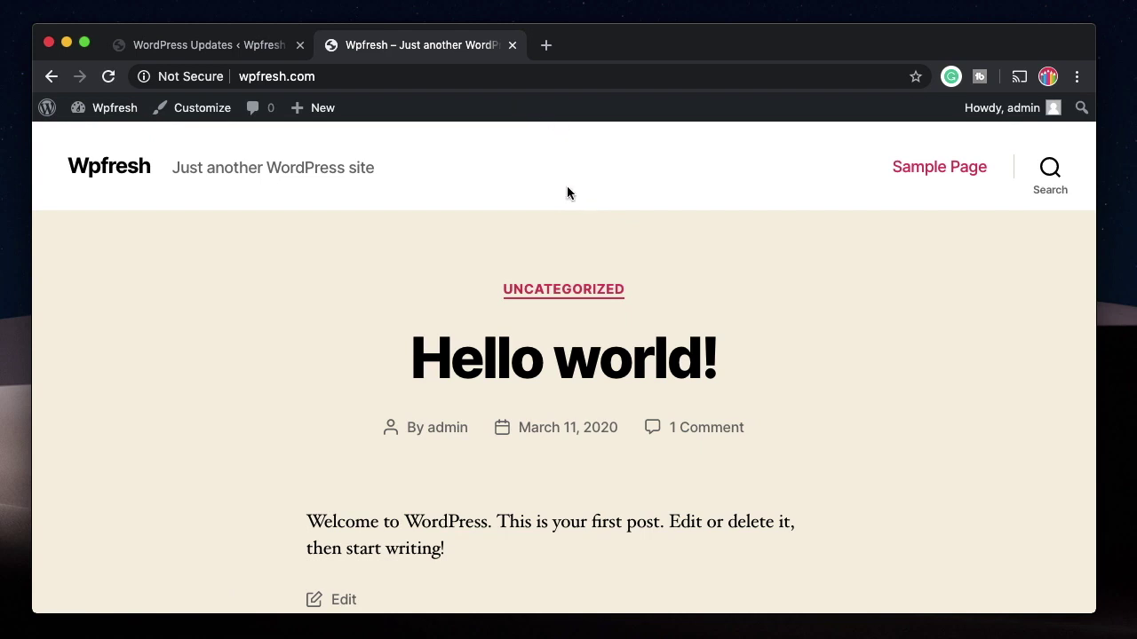
{"action": "left_click", "coordinate": [213, 48]}
{"action": "left_click", "coordinate": [417, 45]}
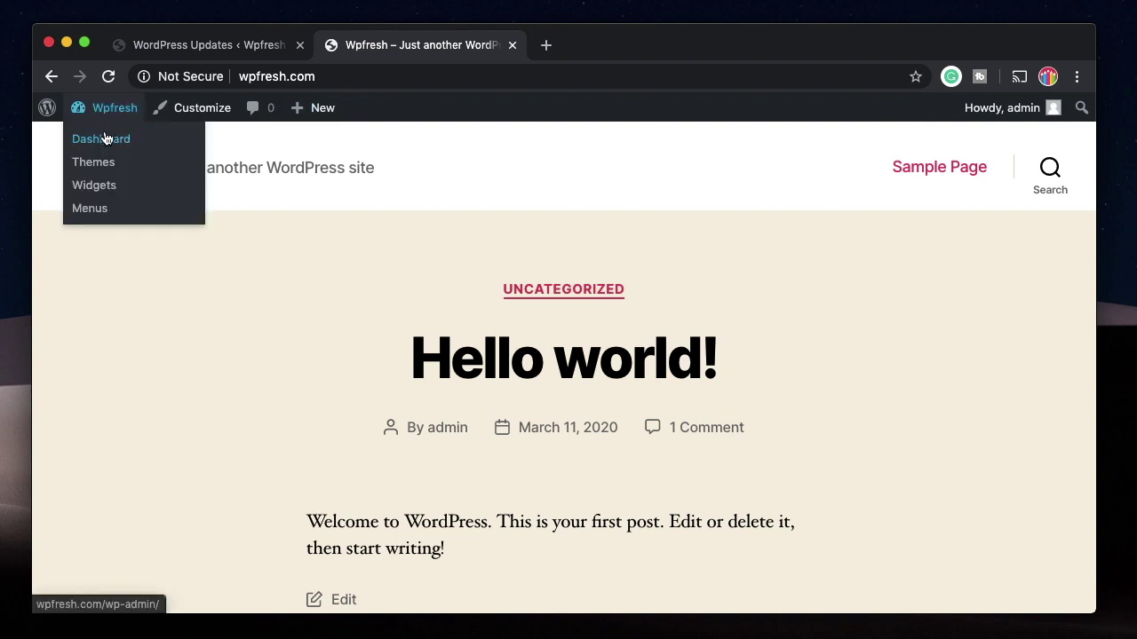
{"action": "left_click", "coordinate": [104, 142]}
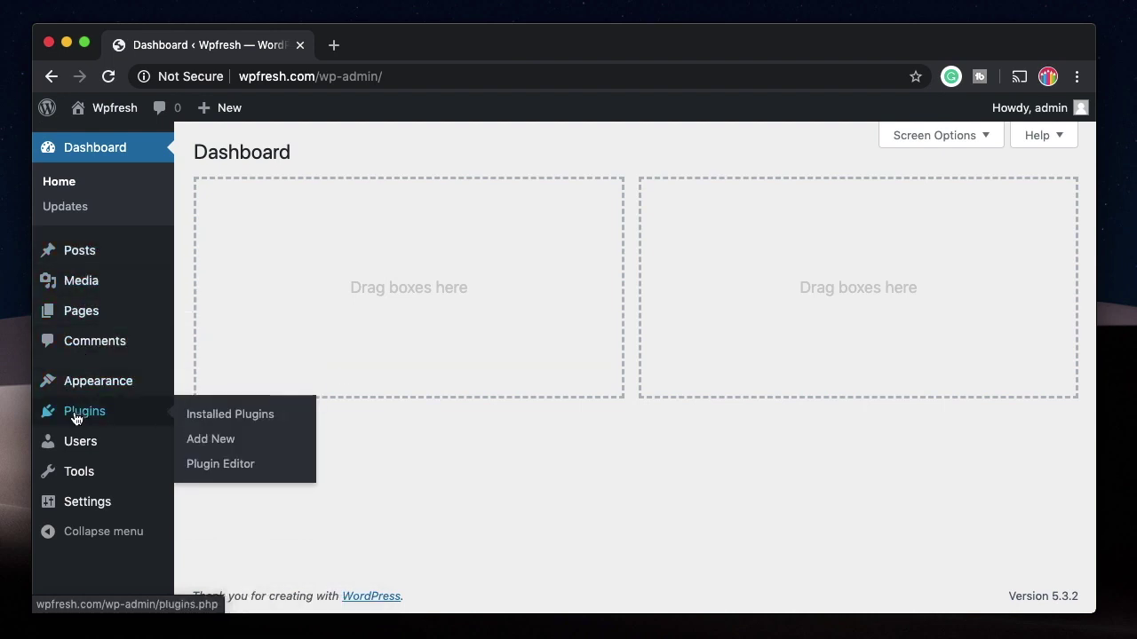
Step: Collapse the admin sidebar to icons, then expand it back to full labels
{"action": "mouse_move", "coordinate": [76, 391]}
{"action": "mouse_move", "coordinate": [71, 419]}
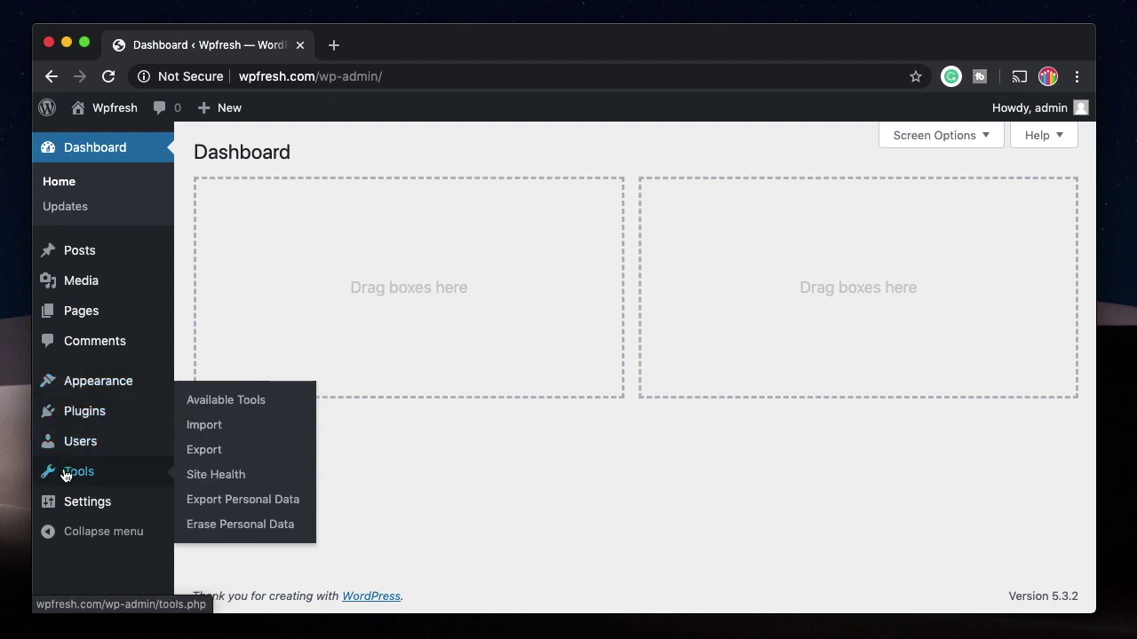
{"action": "left_click", "coordinate": [48, 535]}
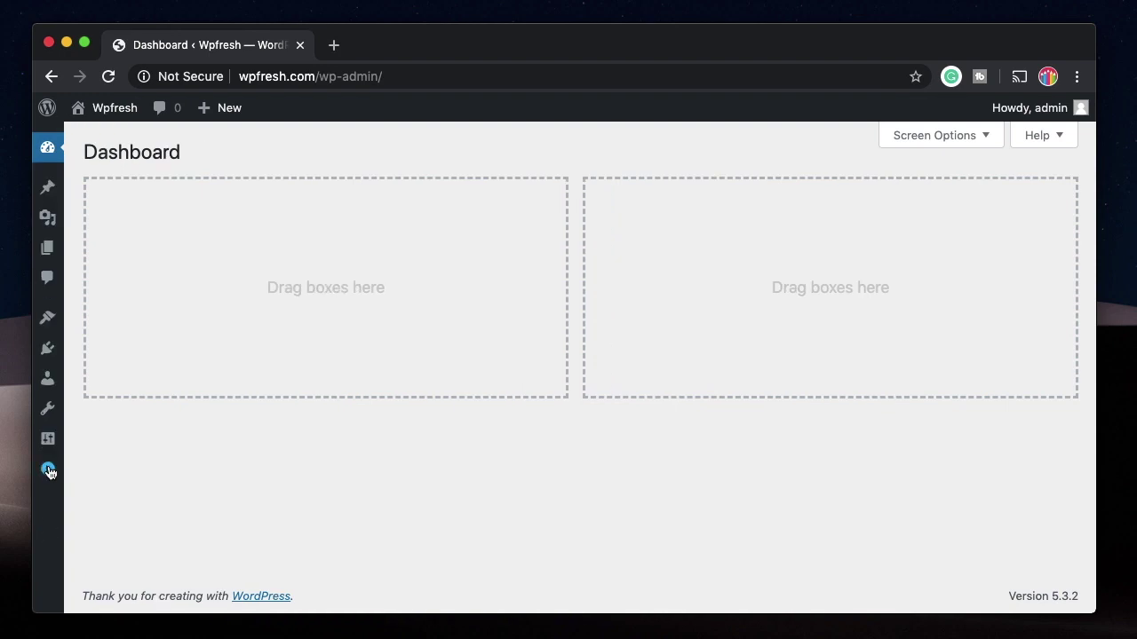
{"action": "left_click", "coordinate": [48, 469]}
Step: Tick Welcome in Screen Options to show the Welcome panel again
{"action": "left_click", "coordinate": [940, 135]}
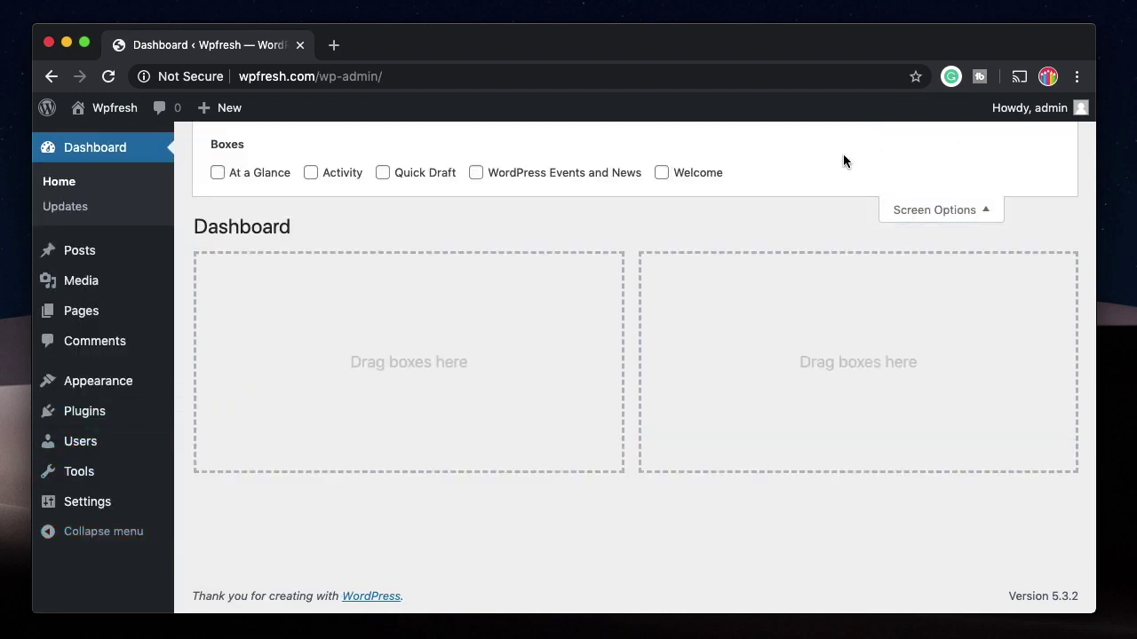
{"action": "left_click", "coordinate": [661, 172]}
{"action": "left_click", "coordinate": [955, 212]}
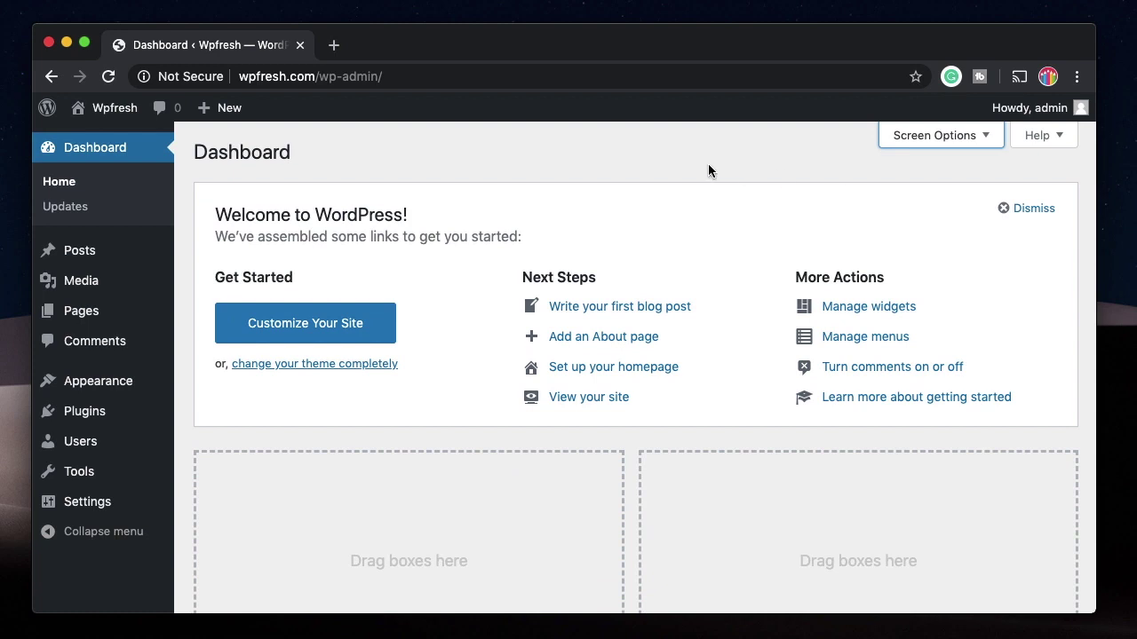
{"action": "mouse_move", "coordinate": [116, 251]}
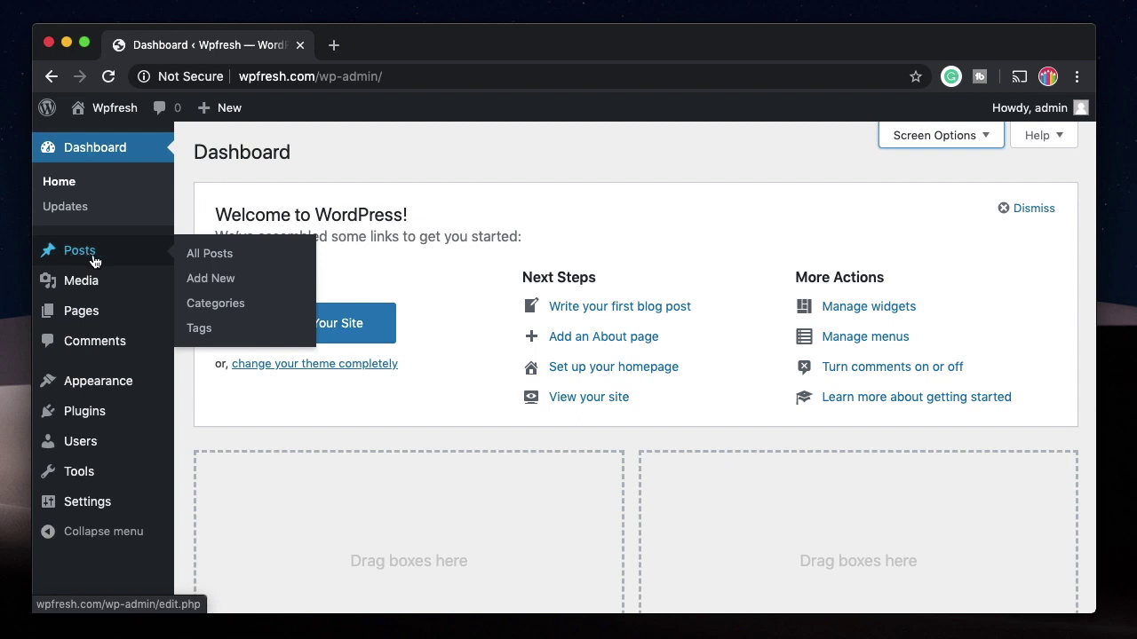
Step: Trash the 'This is a new' draft from All Posts and dismiss the notice
{"action": "left_click", "coordinate": [81, 257]}
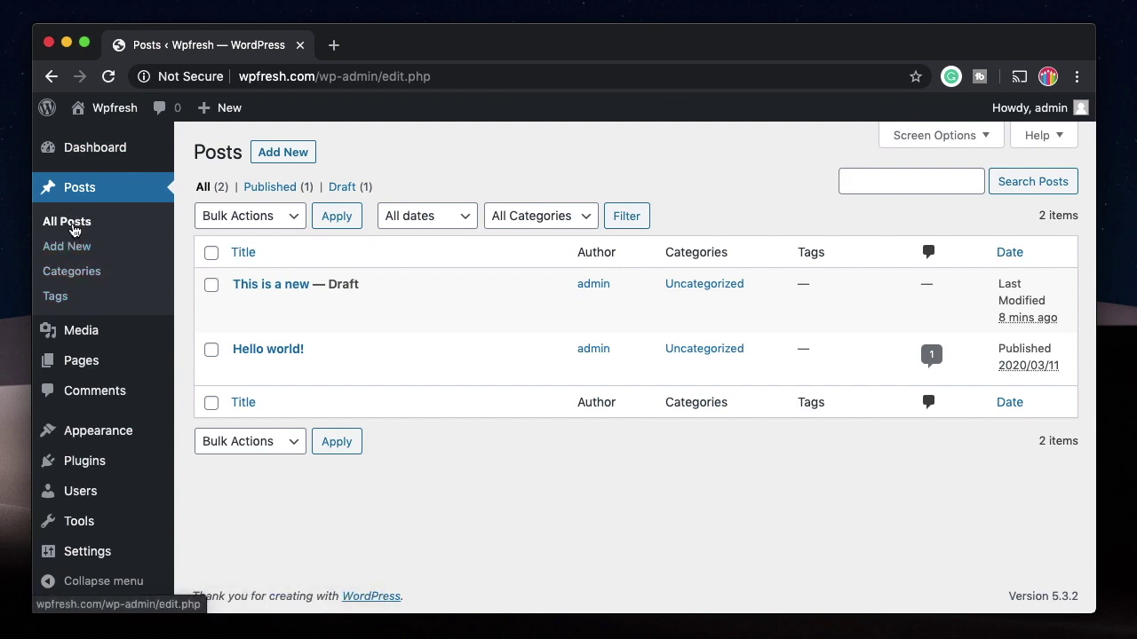
{"action": "mouse_move", "coordinate": [305, 304]}
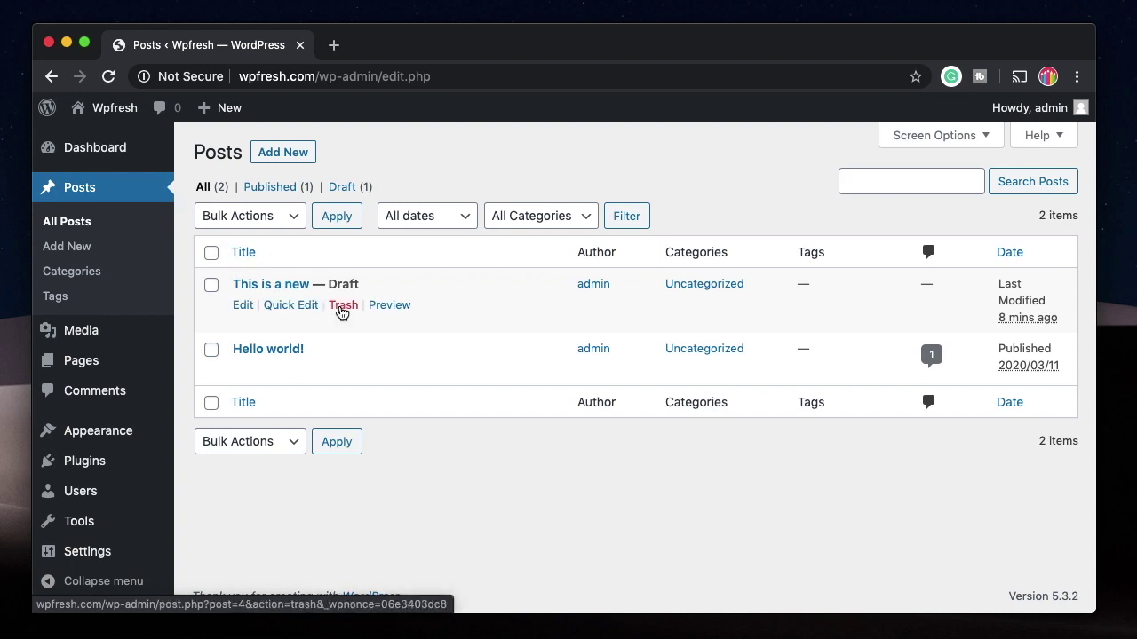
{"action": "left_click", "coordinate": [341, 307]}
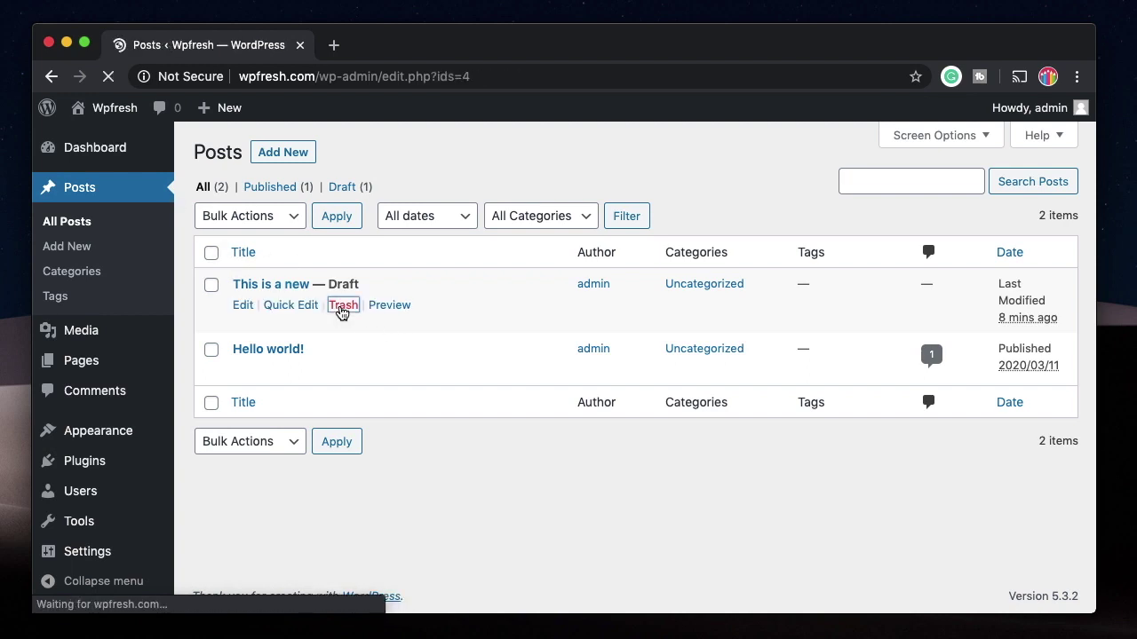
{"action": "left_click", "coordinate": [1059, 190]}
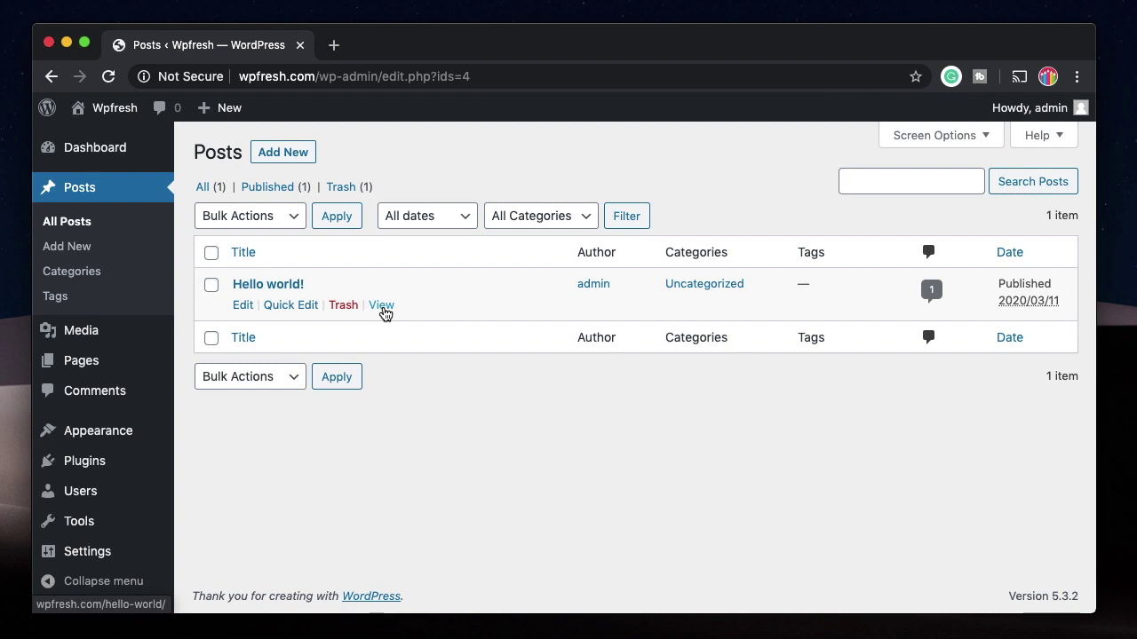
{"action": "left_click", "coordinate": [381, 307], "text": "super"}
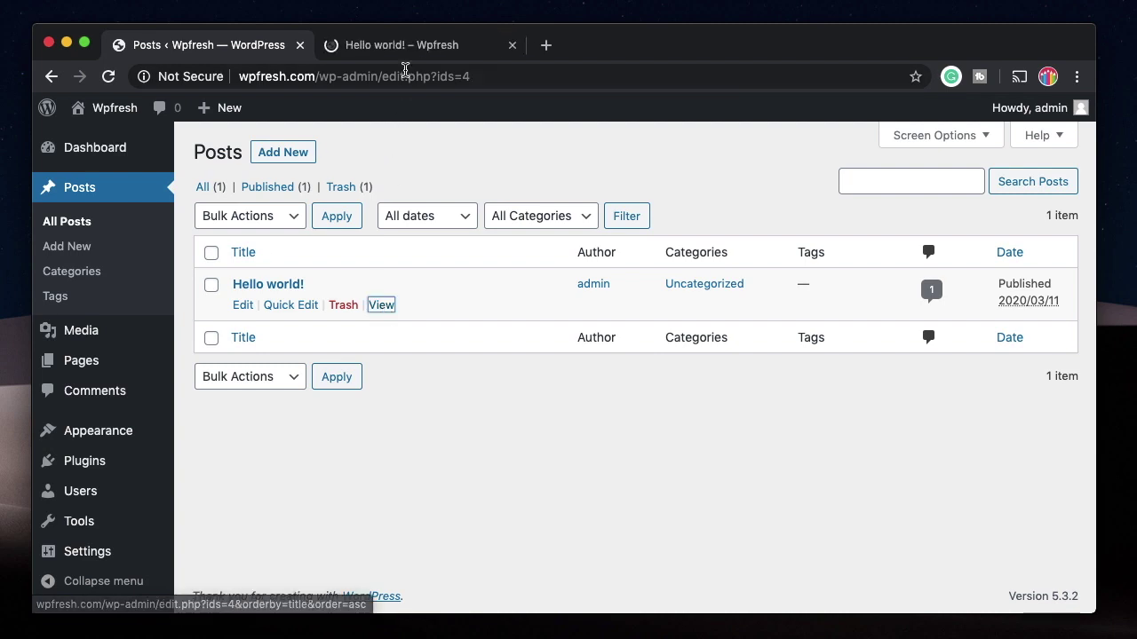
{"action": "left_click", "coordinate": [402, 51]}
{"action": "scroll", "coordinate": [338, 346], "scroll_direction": "down", "scroll_amount": 10}
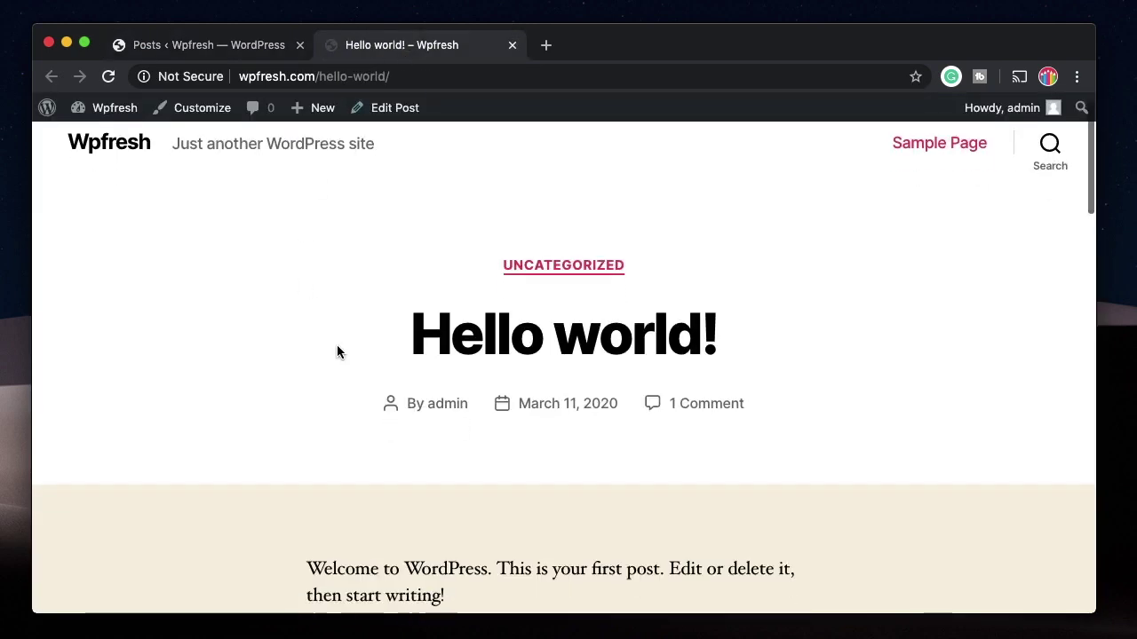
{"action": "scroll", "coordinate": [337, 351], "scroll_direction": "up", "scroll_amount": 5}
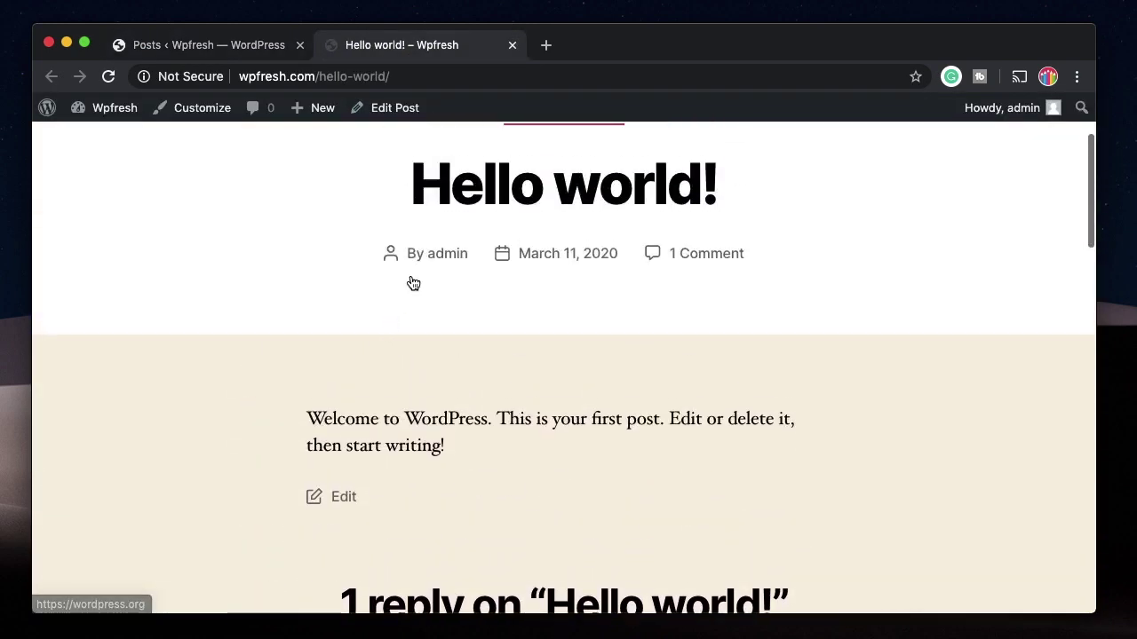
{"action": "double_click", "coordinate": [474, 203]}
{"action": "scroll", "coordinate": [494, 262], "scroll_direction": "up", "scroll_amount": 3}
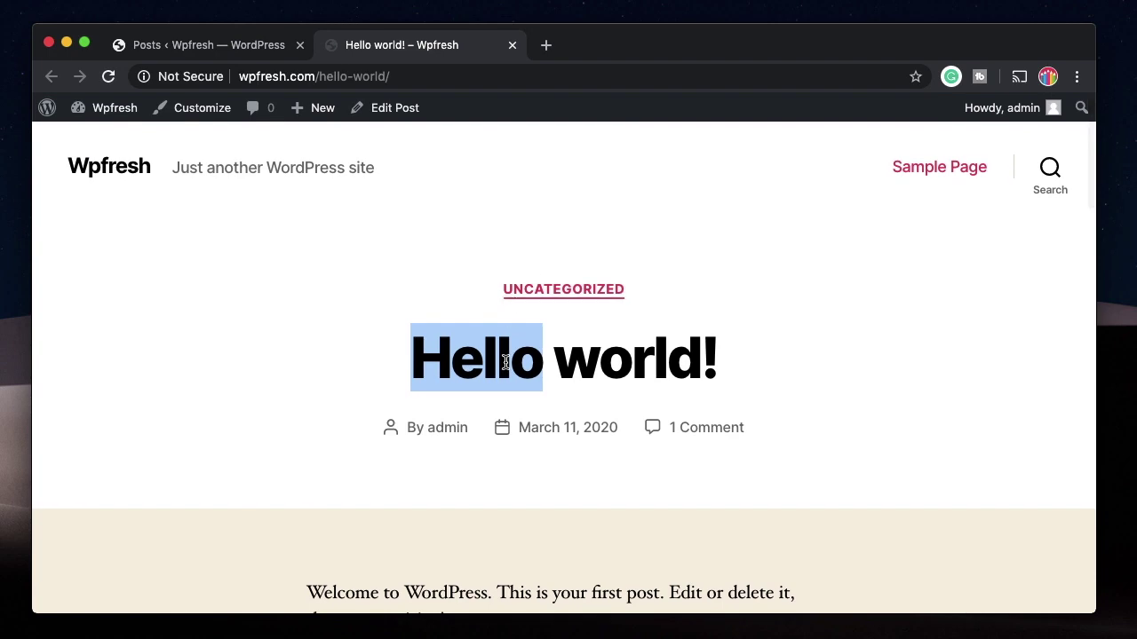
{"action": "scroll", "coordinate": [505, 362], "scroll_direction": "down", "scroll_amount": 8}
{"action": "scroll", "coordinate": [505, 364], "scroll_direction": "up", "scroll_amount": 4}
{"action": "scroll", "coordinate": [505, 364], "scroll_direction": "up", "scroll_amount": 2}
{"action": "triple_click", "coordinate": [578, 258]}
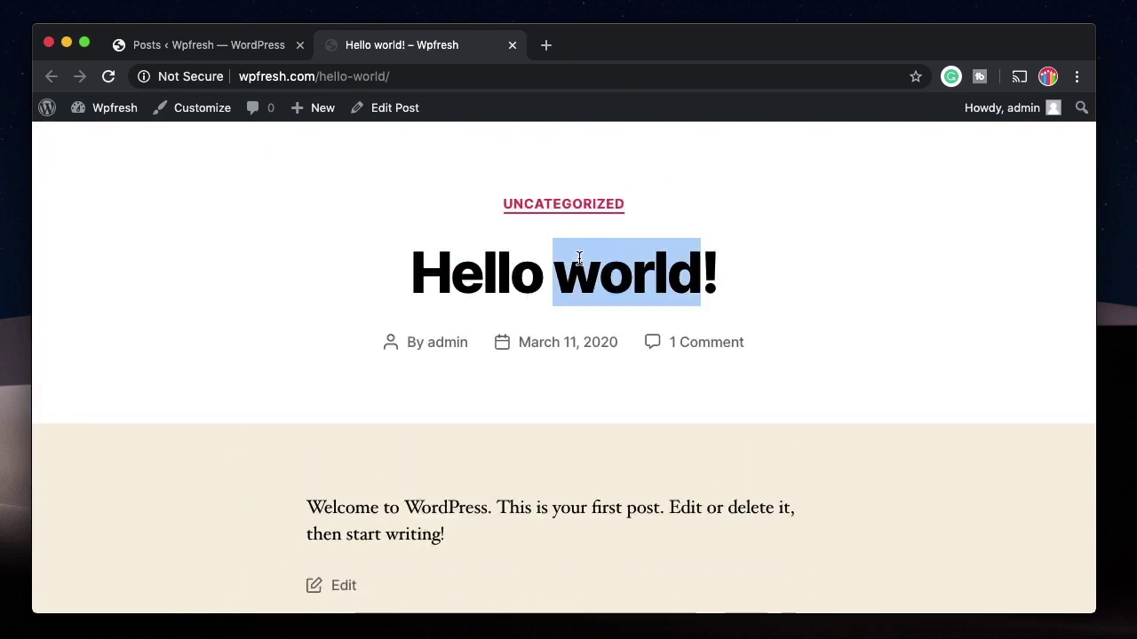
{"action": "scroll", "coordinate": [423, 195], "scroll_direction": "down", "scroll_amount": 3}
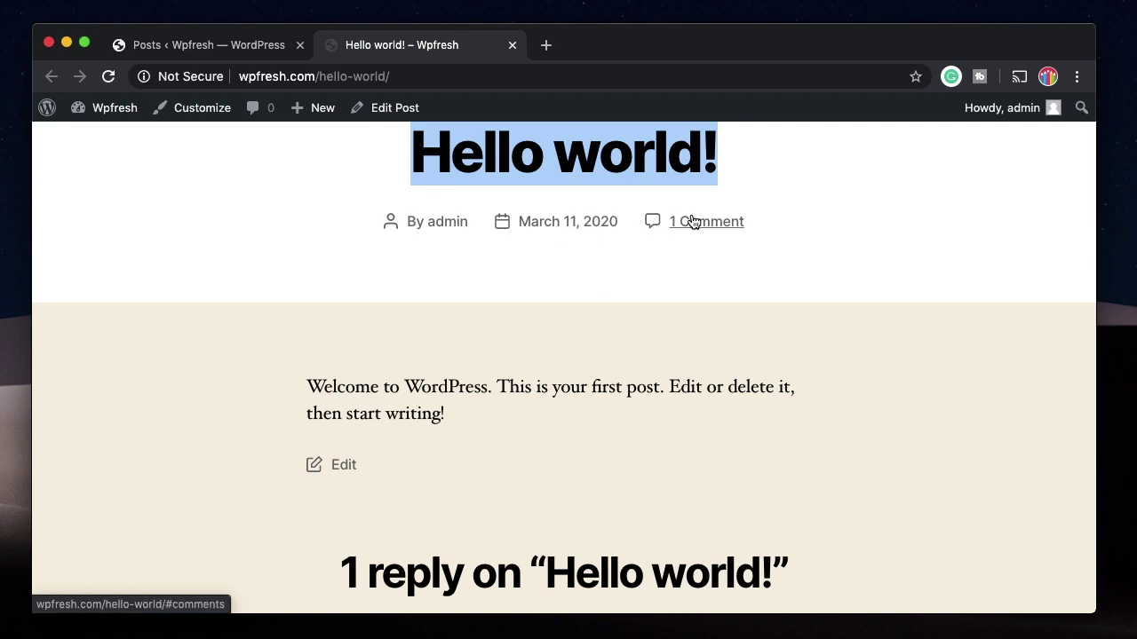
{"action": "scroll", "coordinate": [690, 223], "scroll_direction": "down", "scroll_amount": 10}
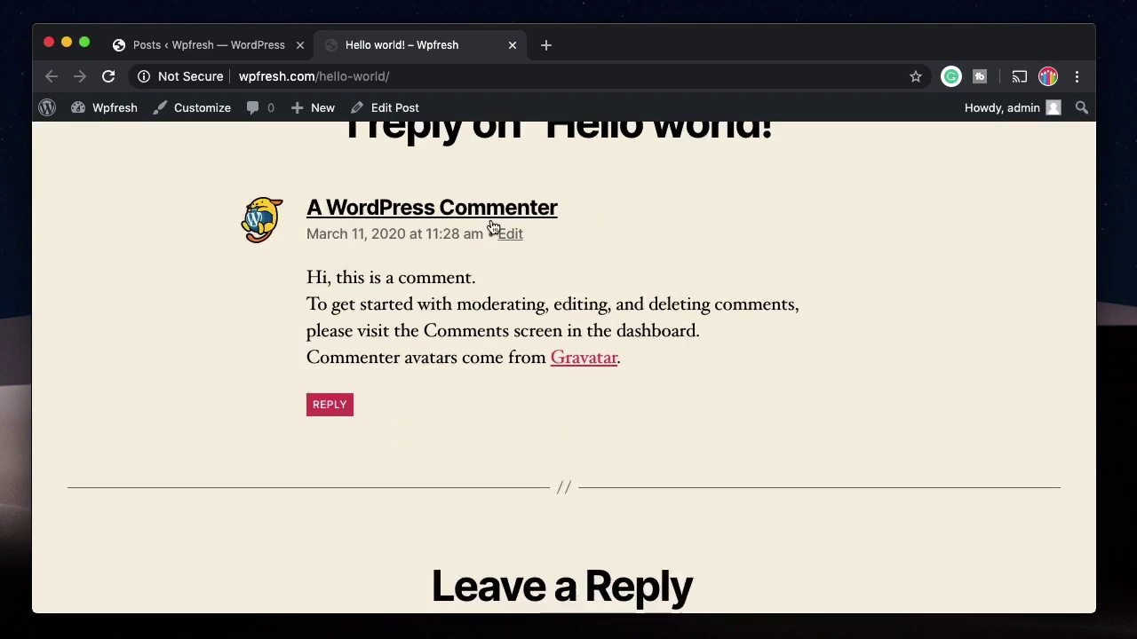
{"action": "left_click", "coordinate": [511, 45]}
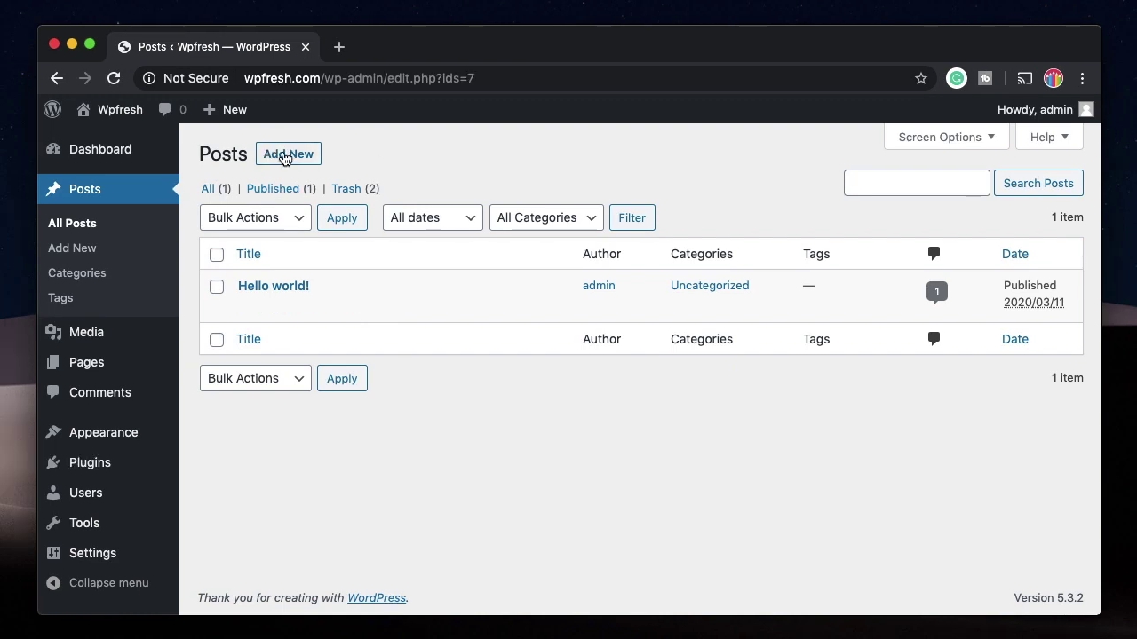
Step: Start a new post titled 'My first post' and move into the content block
{"action": "left_click", "coordinate": [286, 155]}
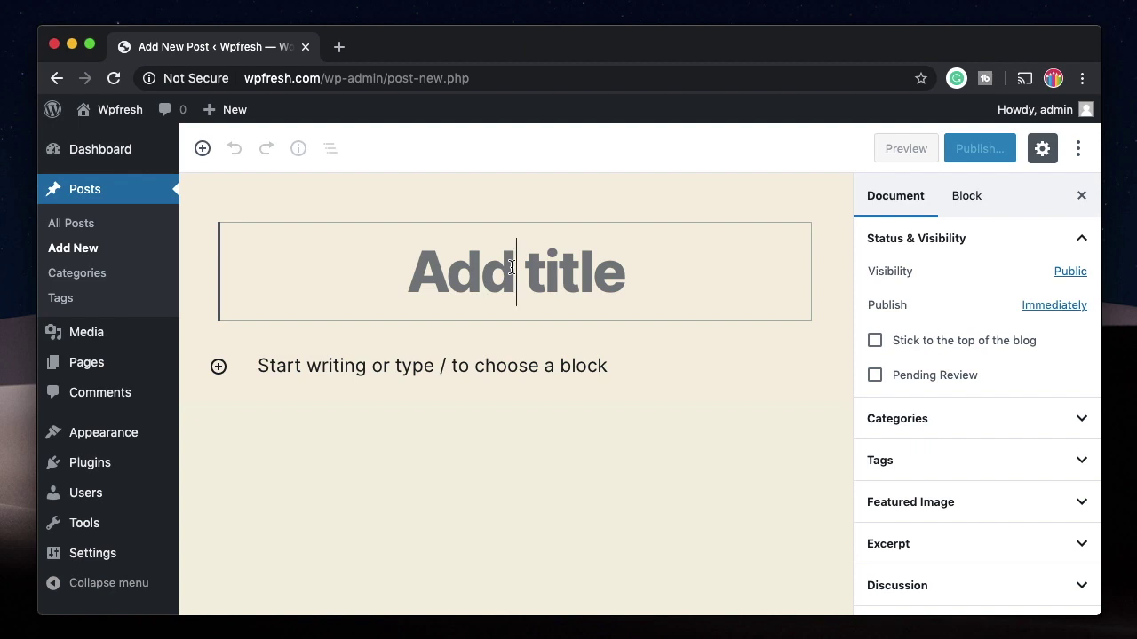
{"action": "type", "text": "My first post"}
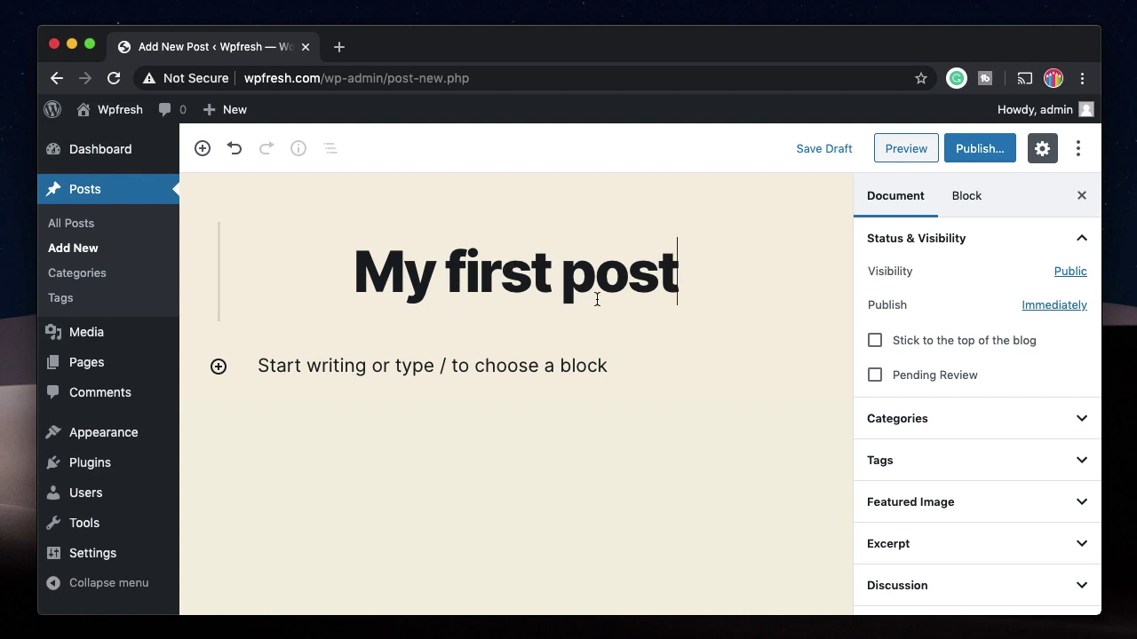
{"action": "key", "text": "Return"}
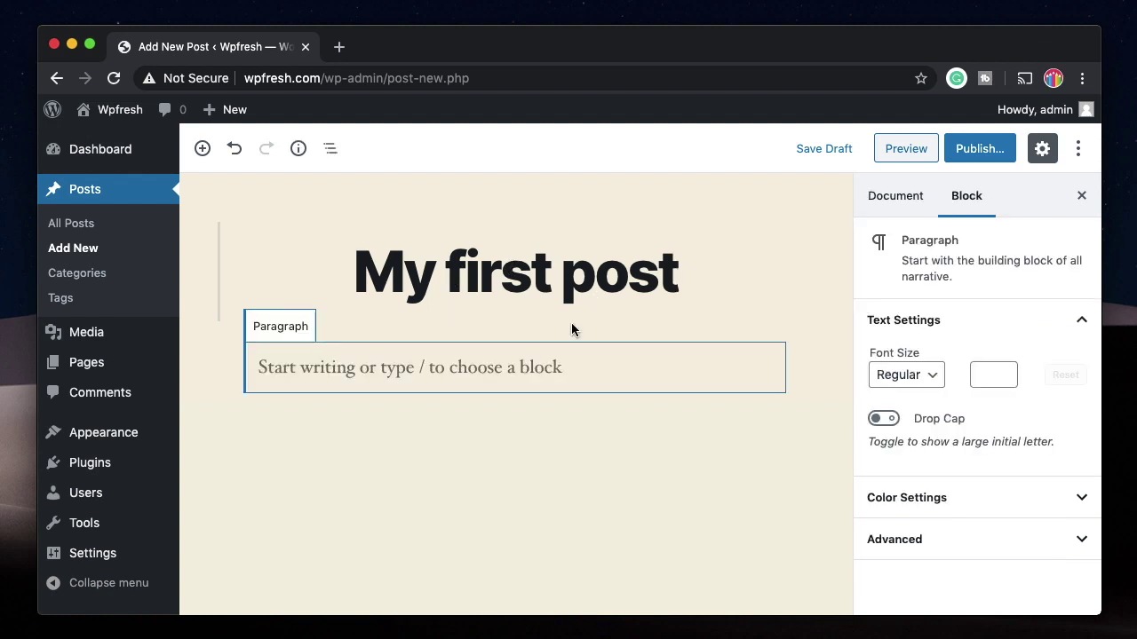
Step: Type 'This is a text block I can enter text' into the first paragraph block
{"action": "left_click", "coordinate": [574, 363]}
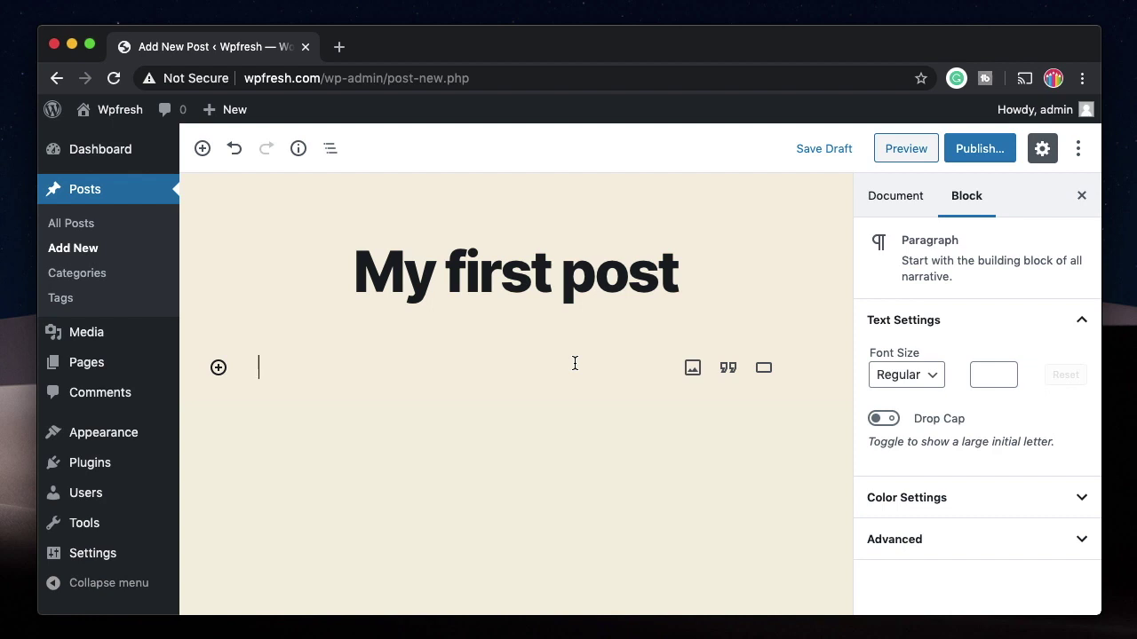
{"action": "type", "text": "This is atex"}
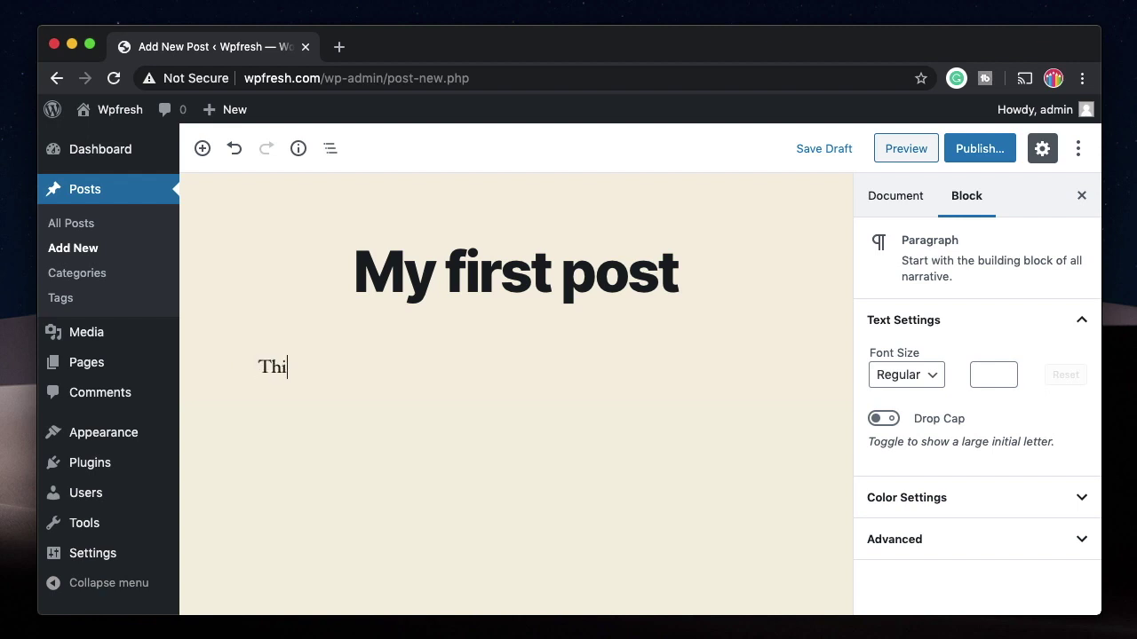
{"action": "key", "text": "BackSpace"}
{"action": "key", "text": "BackSpace"}
{"action": "key", "text": "BackSpace"}
{"action": "key", "text": "BackSpace"}
{"action": "type", "text": "text block I can enter "}
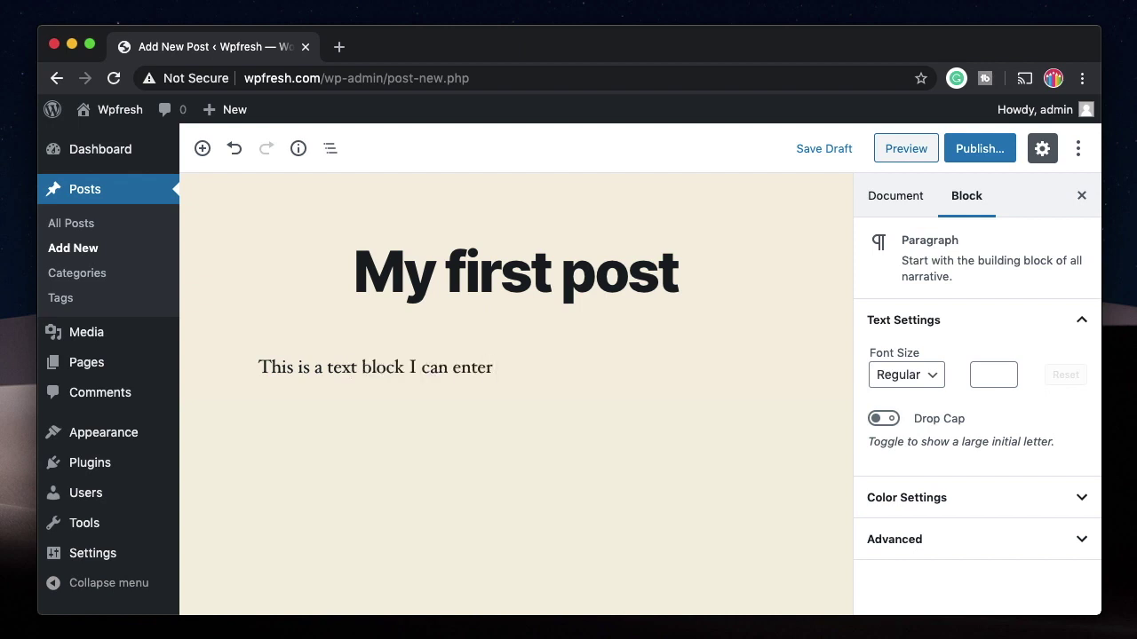
{"action": "type", "text": "text"}
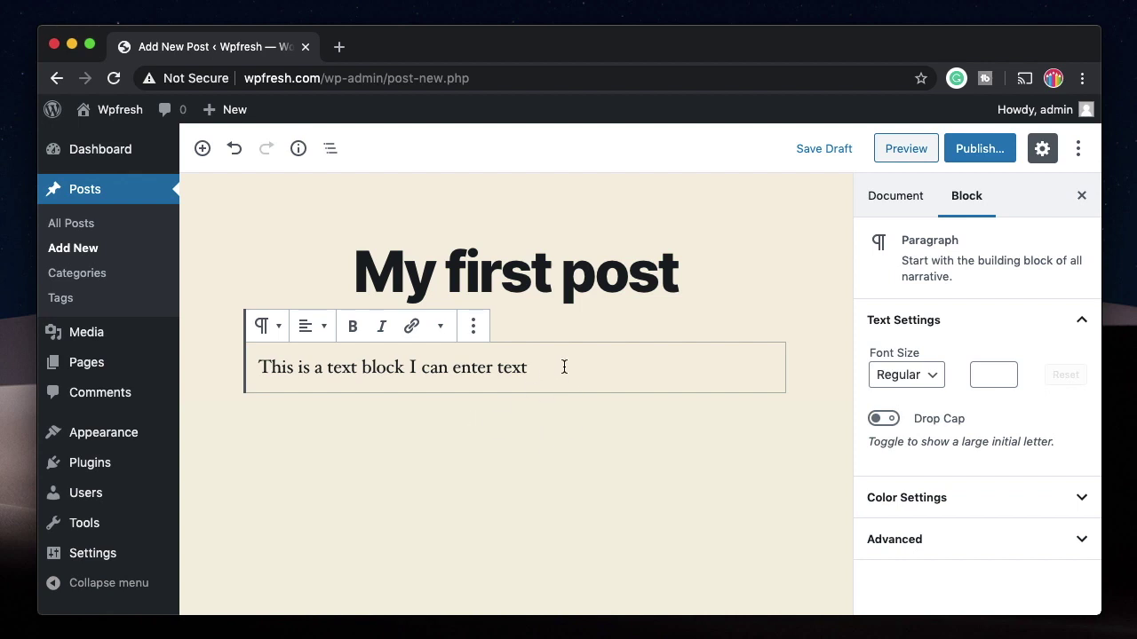
Step: Bold then unbold 'block I can', and italicise the whole paragraph
{"action": "triple_click", "coordinate": [311, 371]}
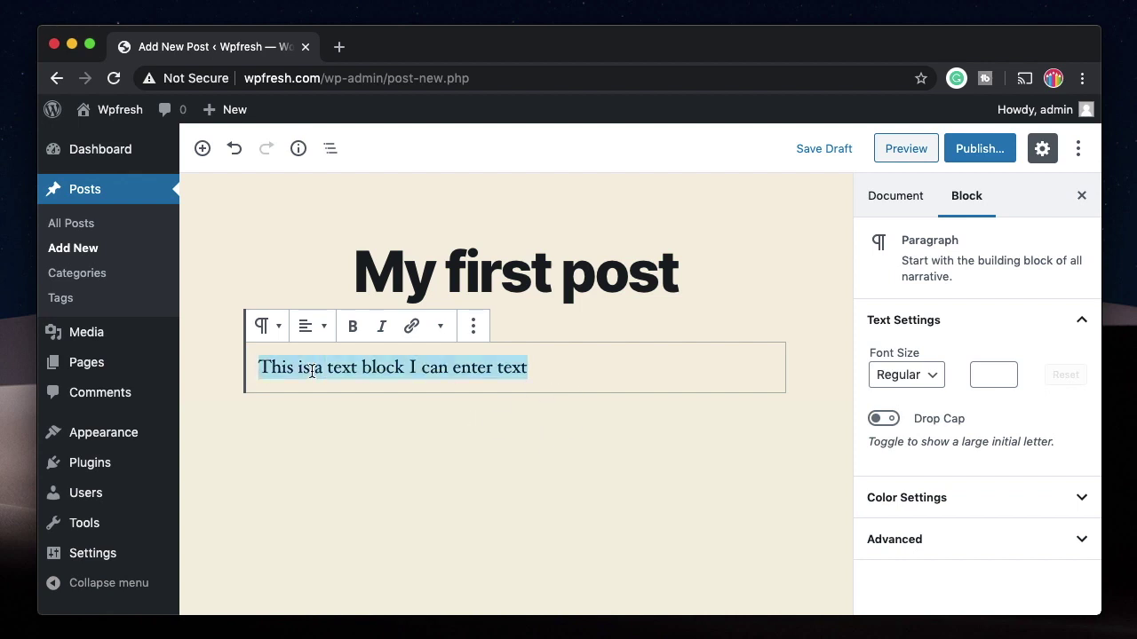
{"action": "left_click", "coordinate": [417, 366]}
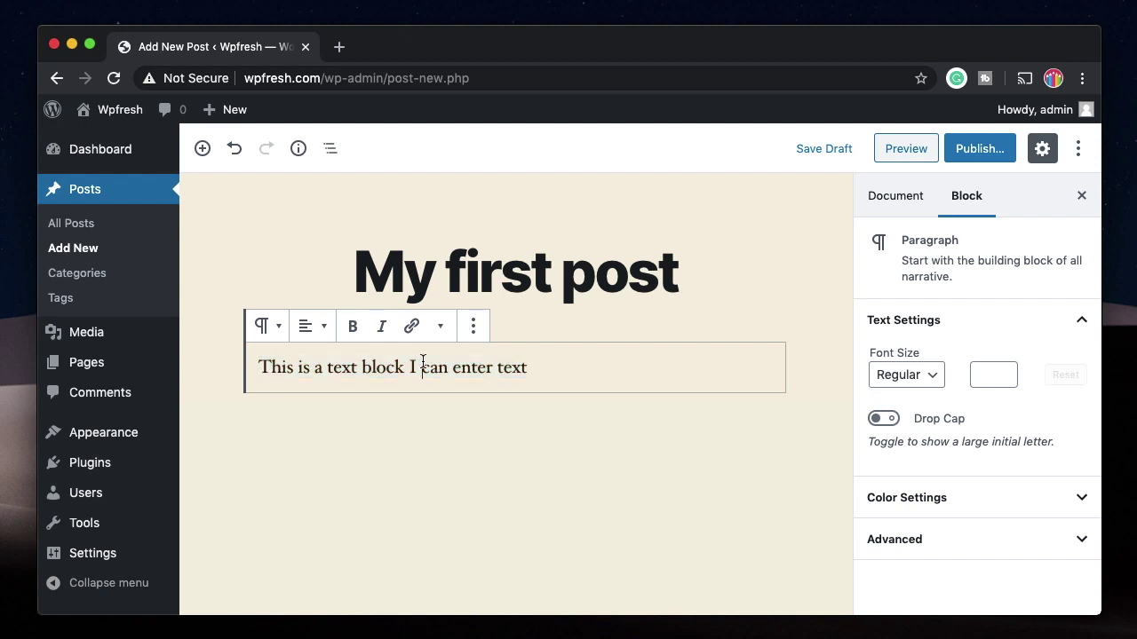
{"action": "left_click", "coordinate": [358, 368]}
{"action": "left_click", "coordinate": [452, 367], "text": "shift"}
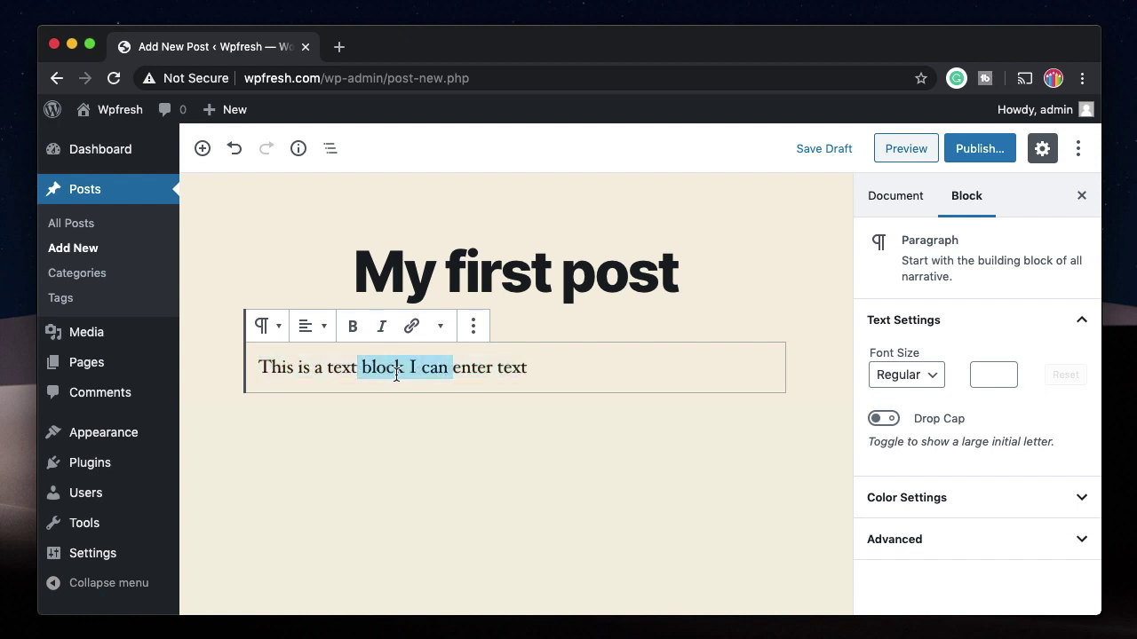
{"action": "left_click", "coordinate": [353, 328]}
{"action": "left_click", "coordinate": [353, 327]}
{"action": "left_click", "coordinate": [393, 363]}
{"action": "triple_click", "coordinate": [424, 365]}
{"action": "key", "text": "super+i"}
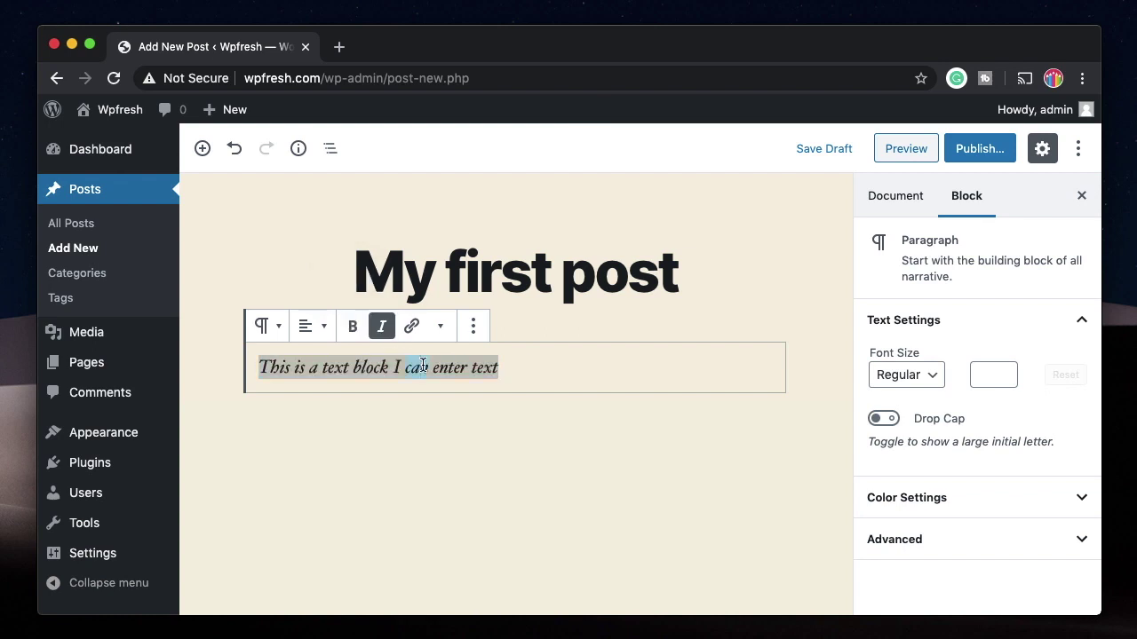
Step: Try a link, then align the paragraph centre, right and back to left
{"action": "left_click", "coordinate": [412, 326]}
{"action": "left_click", "coordinate": [441, 326]}
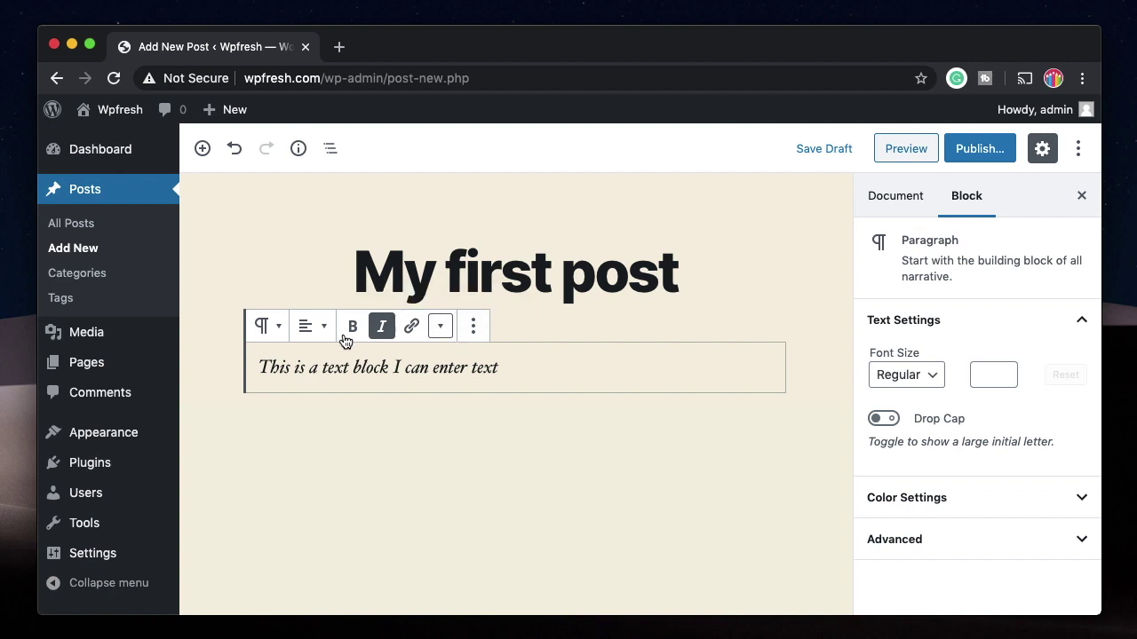
{"action": "triple_click", "coordinate": [418, 367]}
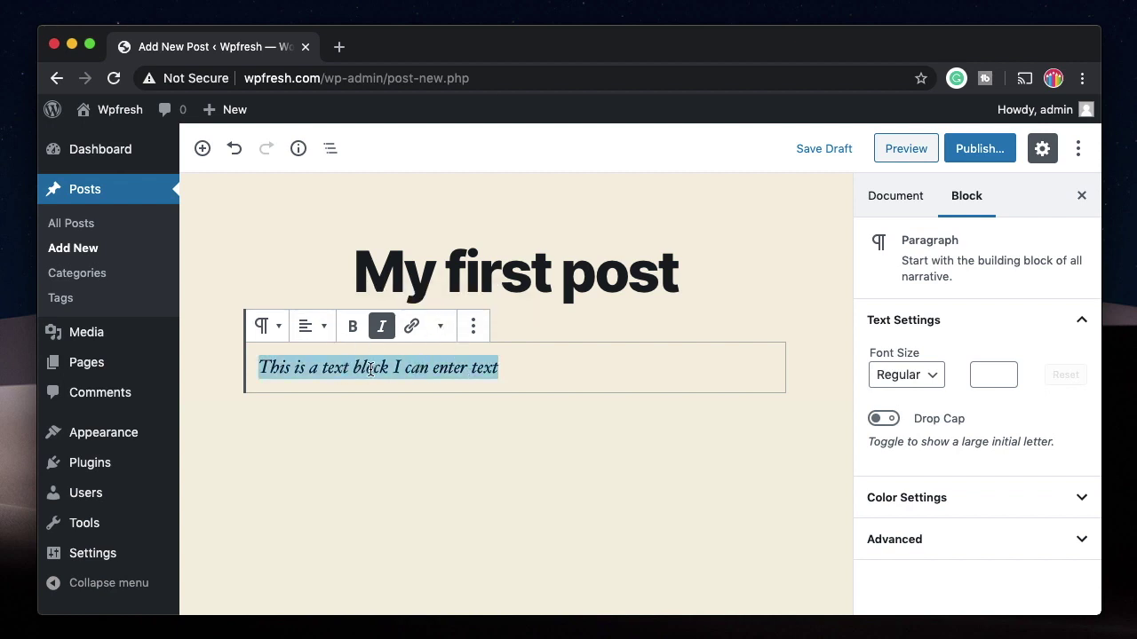
{"action": "left_click", "coordinate": [325, 330]}
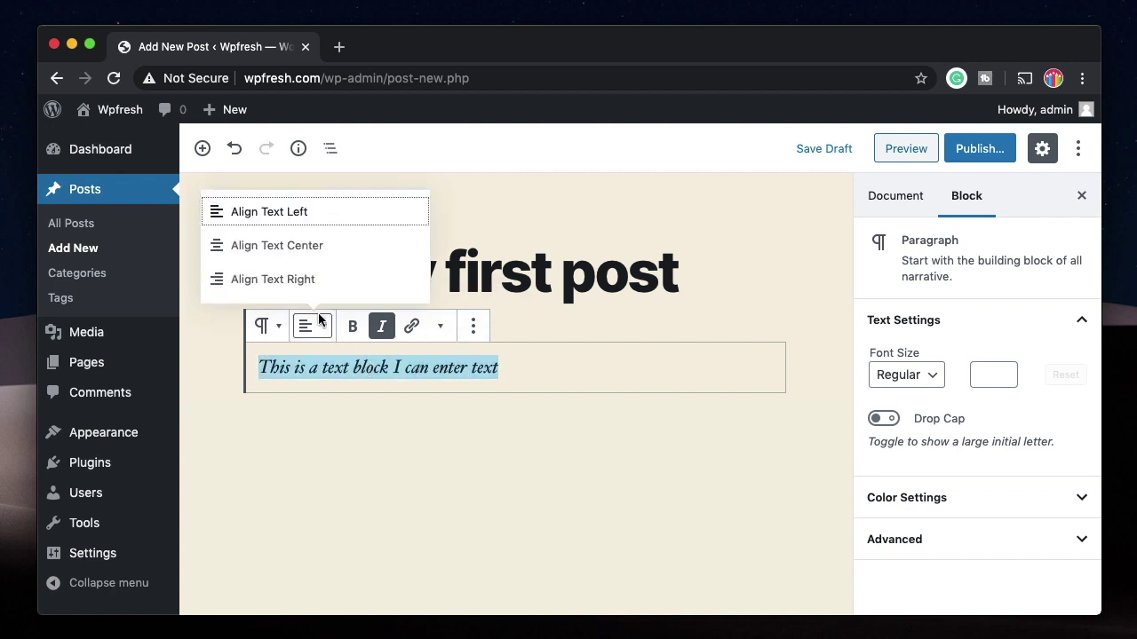
{"action": "left_click", "coordinate": [308, 252]}
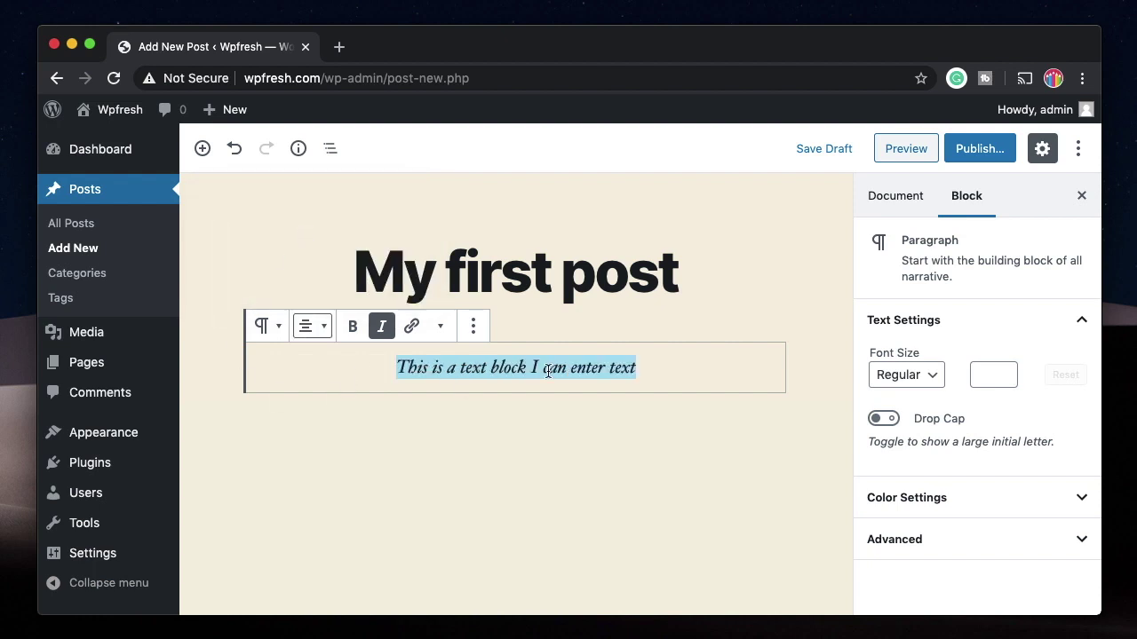
{"action": "left_click", "coordinate": [325, 325]}
{"action": "left_click", "coordinate": [306, 282]}
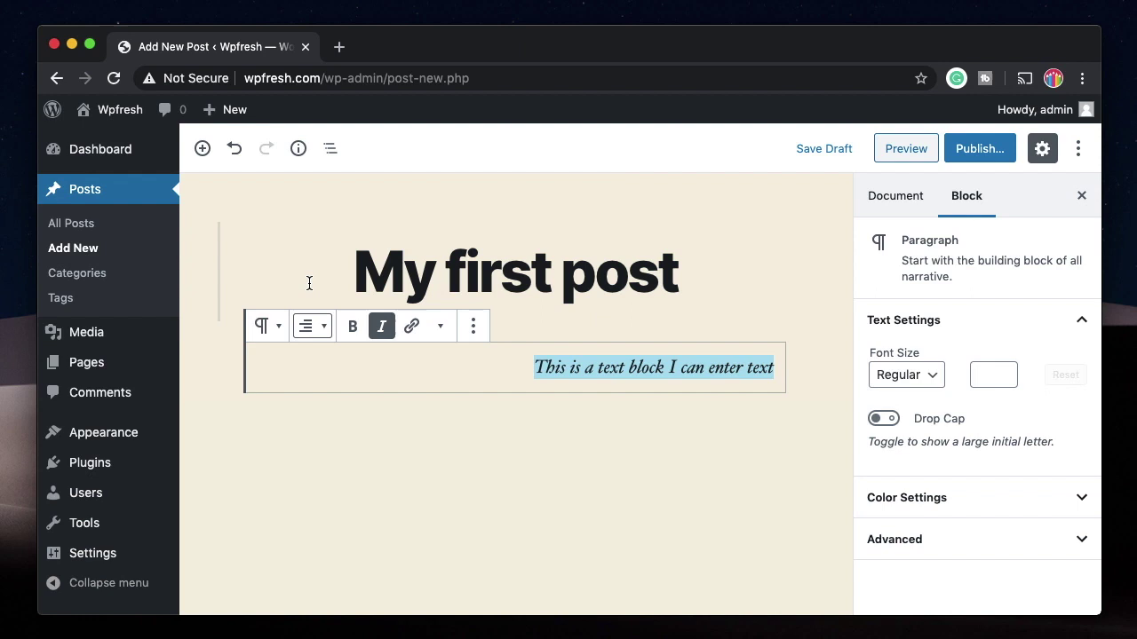
{"action": "left_click", "coordinate": [313, 327]}
{"action": "left_click", "coordinate": [323, 219]}
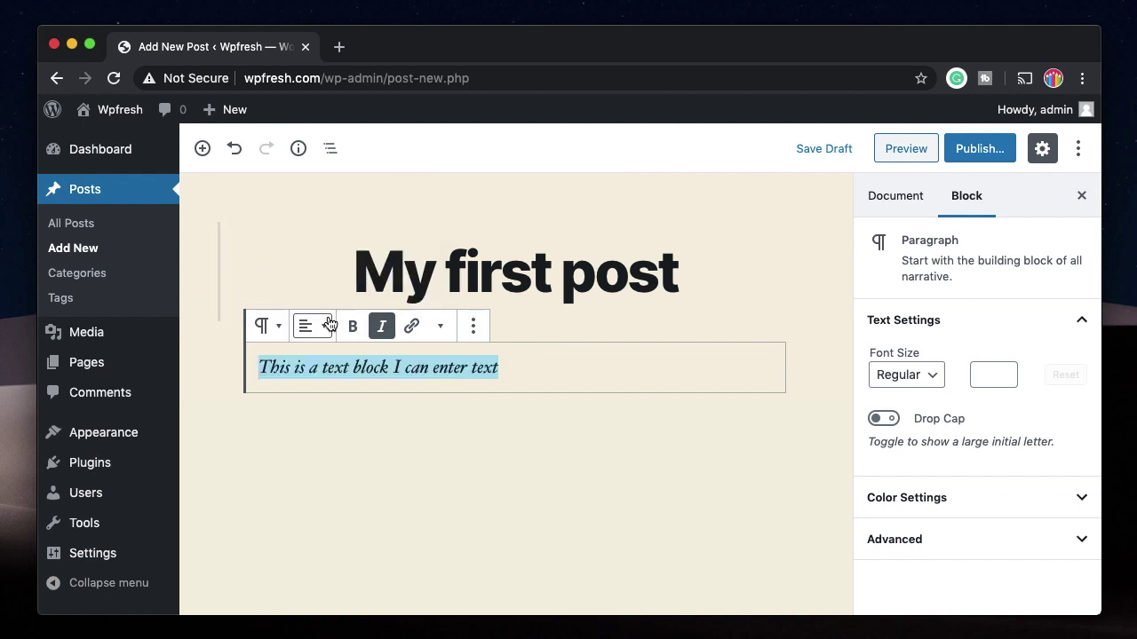
Step: Remove the italics from the paragraph and add a new empty block below
{"action": "left_click", "coordinate": [540, 370]}
{"action": "triple_click", "coordinate": [396, 368]}
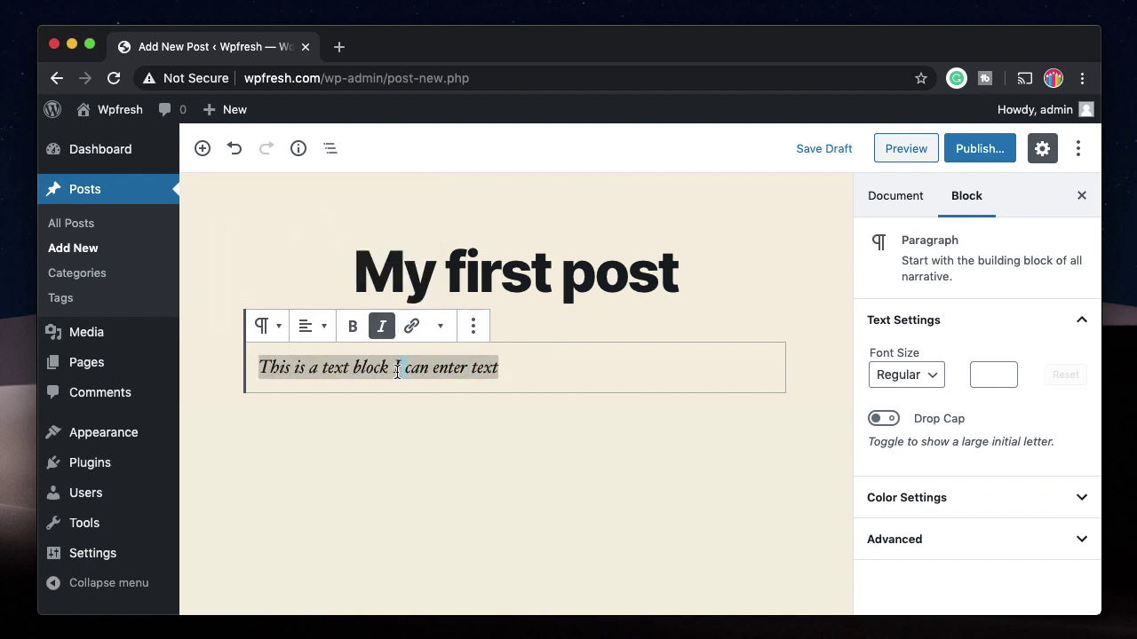
{"action": "left_click", "coordinate": [385, 336]}
{"action": "left_click", "coordinate": [581, 371]}
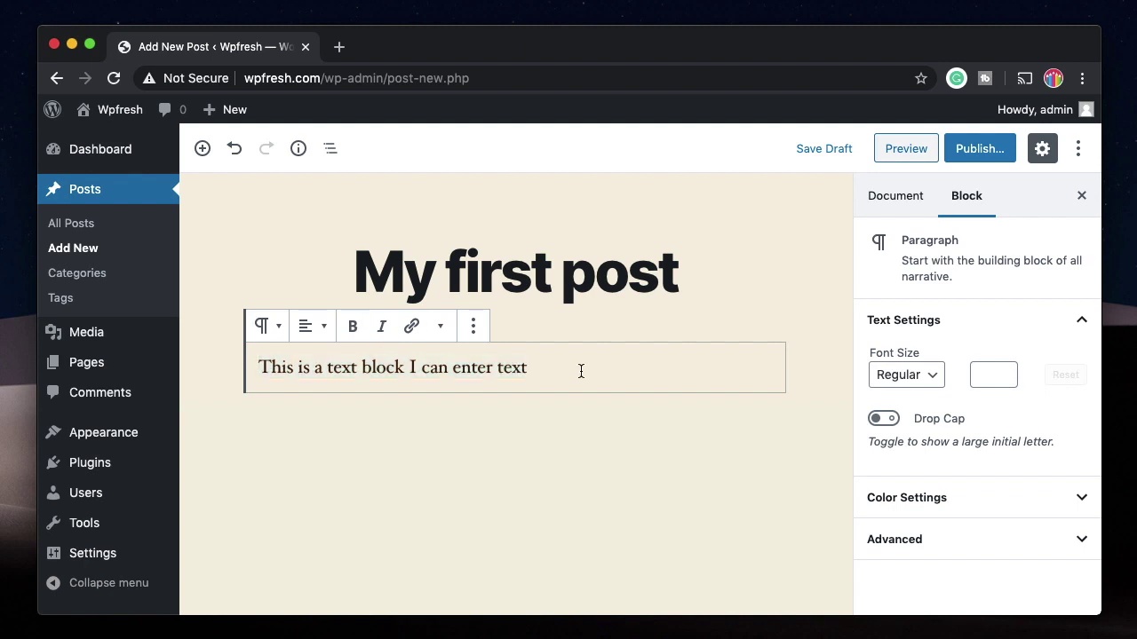
{"action": "key", "text": "Return"}
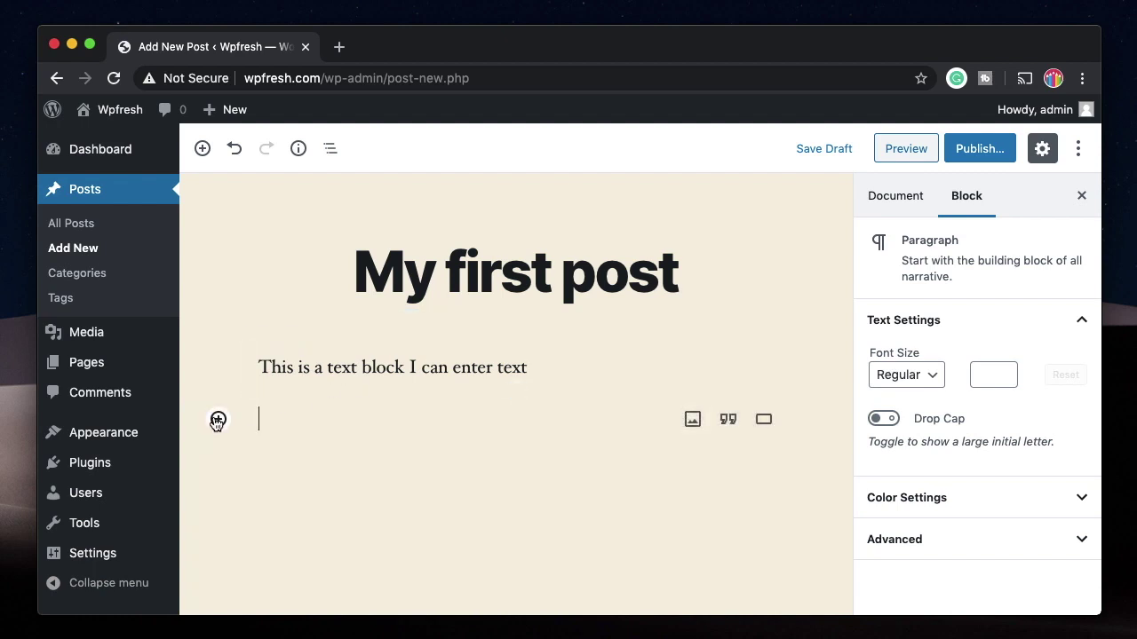
Step: Insert an Image block and upload Design.png, the Form Cost Calculator graphic, into it
{"action": "left_click", "coordinate": [202, 149]}
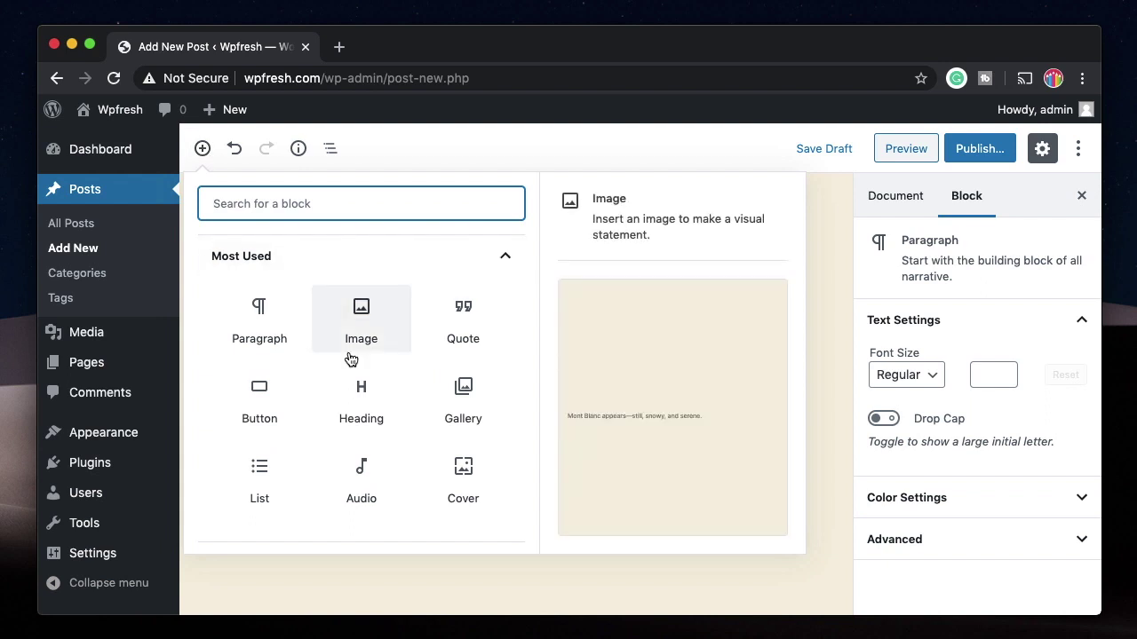
{"action": "left_click", "coordinate": [368, 331]}
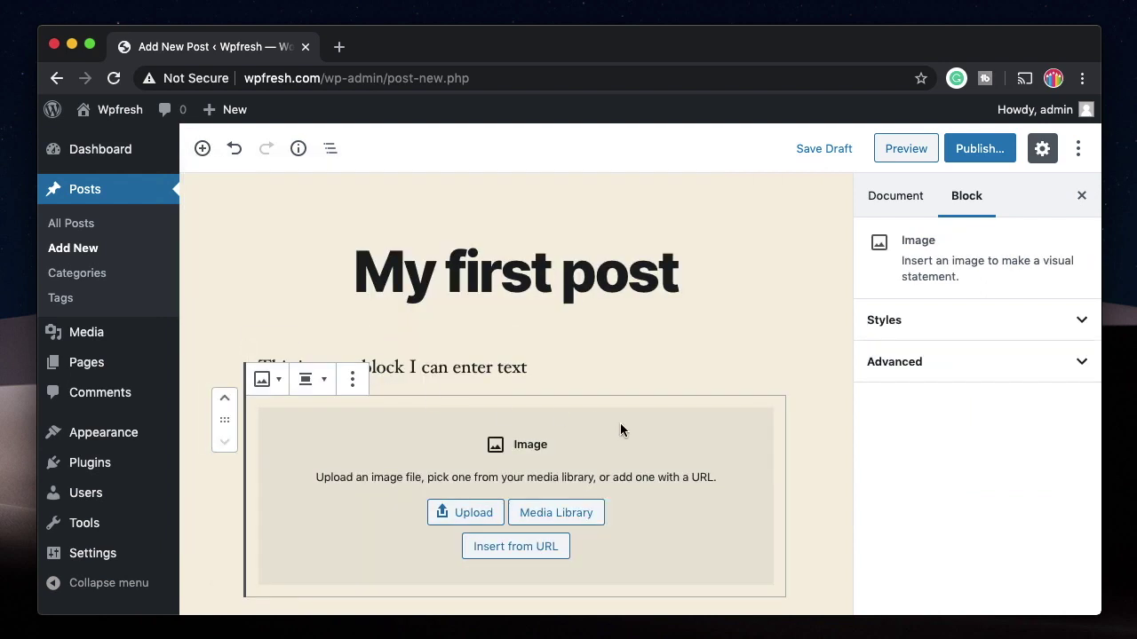
{"action": "scroll", "coordinate": [621, 429], "scroll_direction": "down", "scroll_amount": 2}
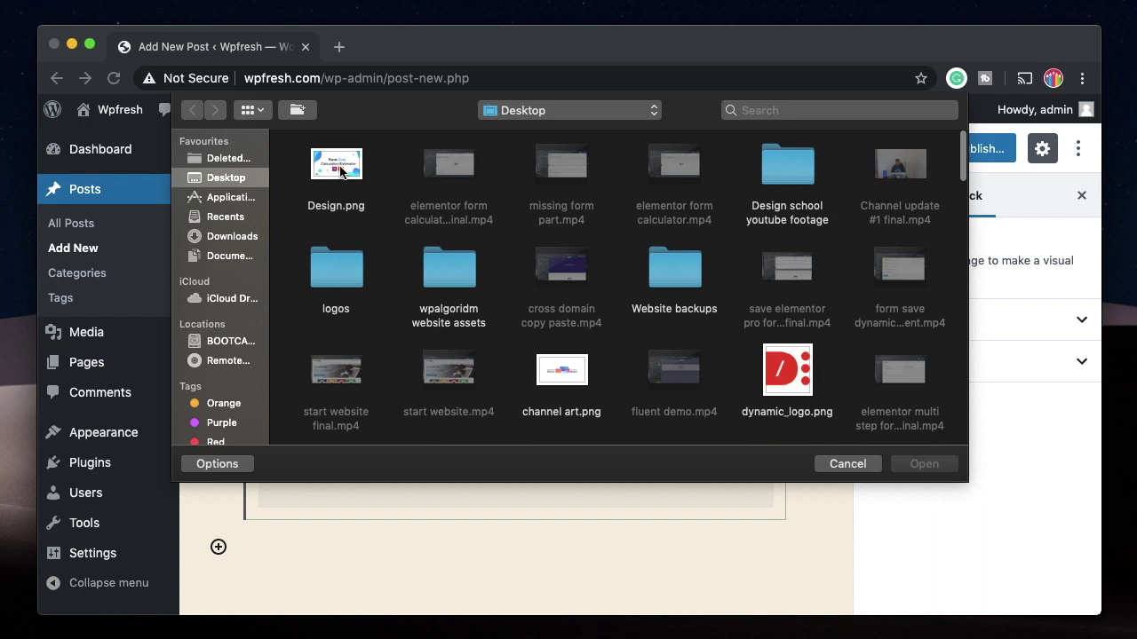
{"action": "left_click", "coordinate": [344, 175]}
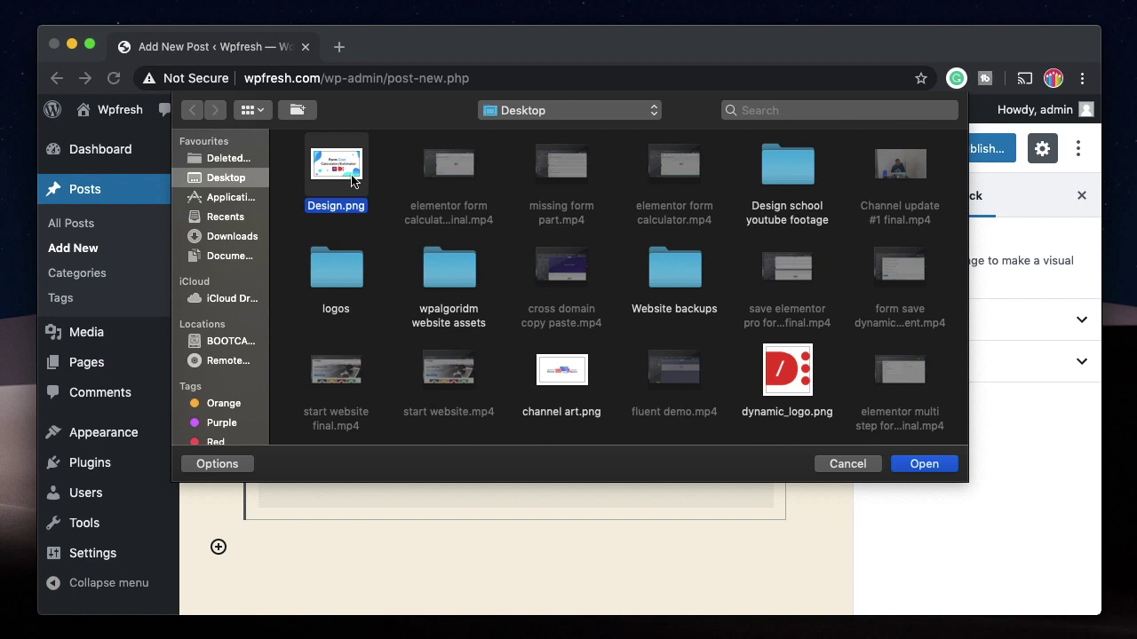
{"action": "left_click", "coordinate": [923, 463]}
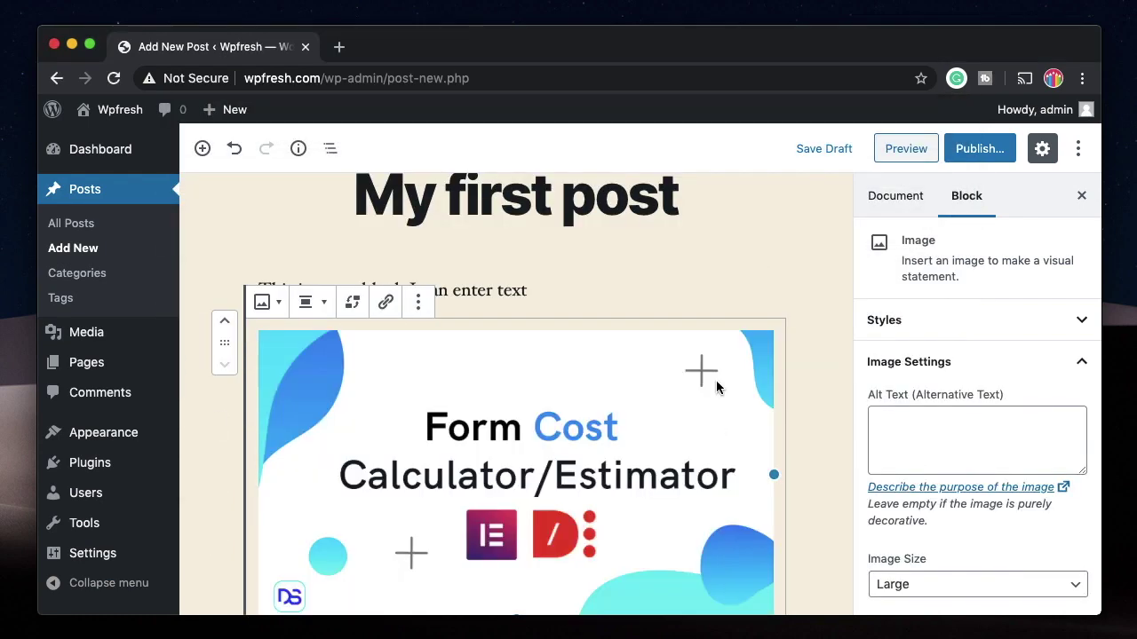
{"action": "scroll", "coordinate": [598, 446], "scroll_direction": "down", "scroll_amount": 2}
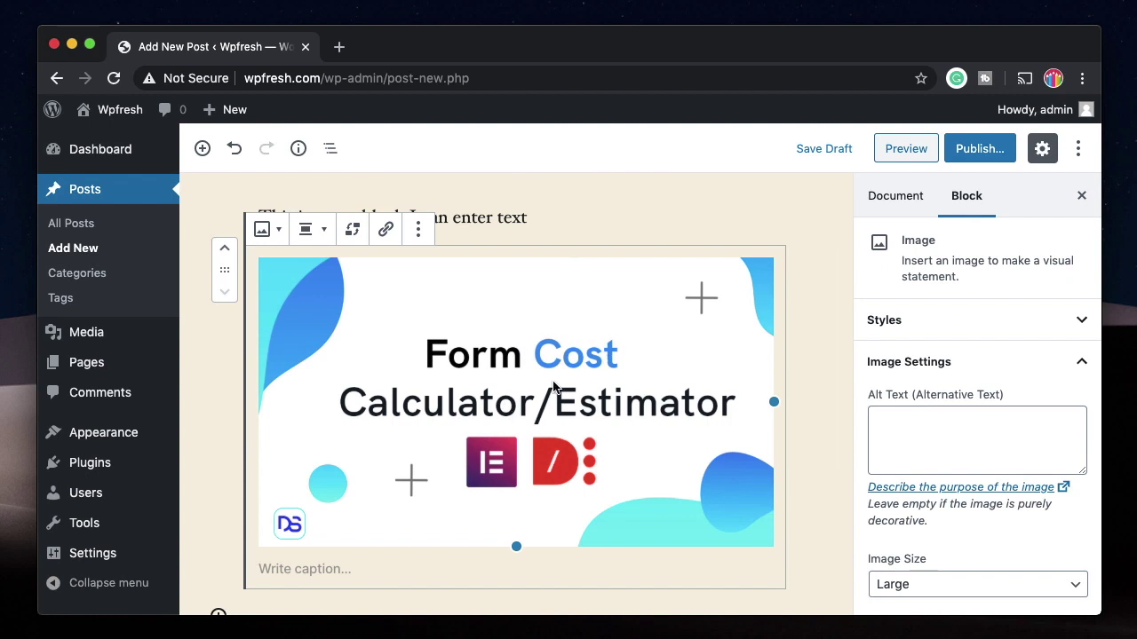
{"action": "left_click", "coordinate": [345, 561]}
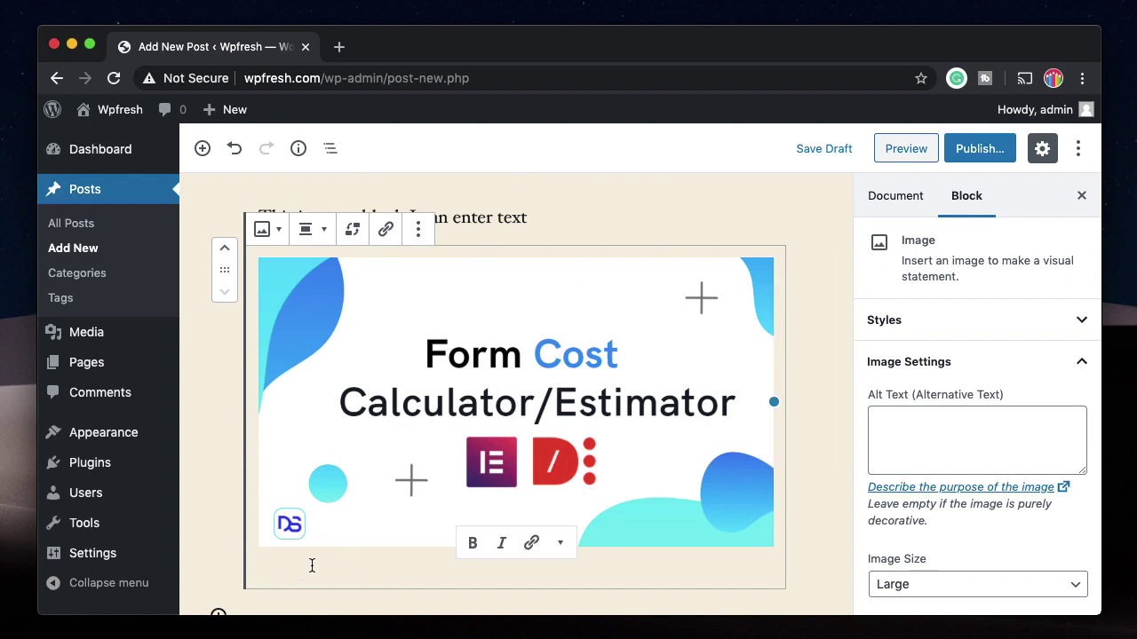
{"action": "type", "text": "Nice image"}
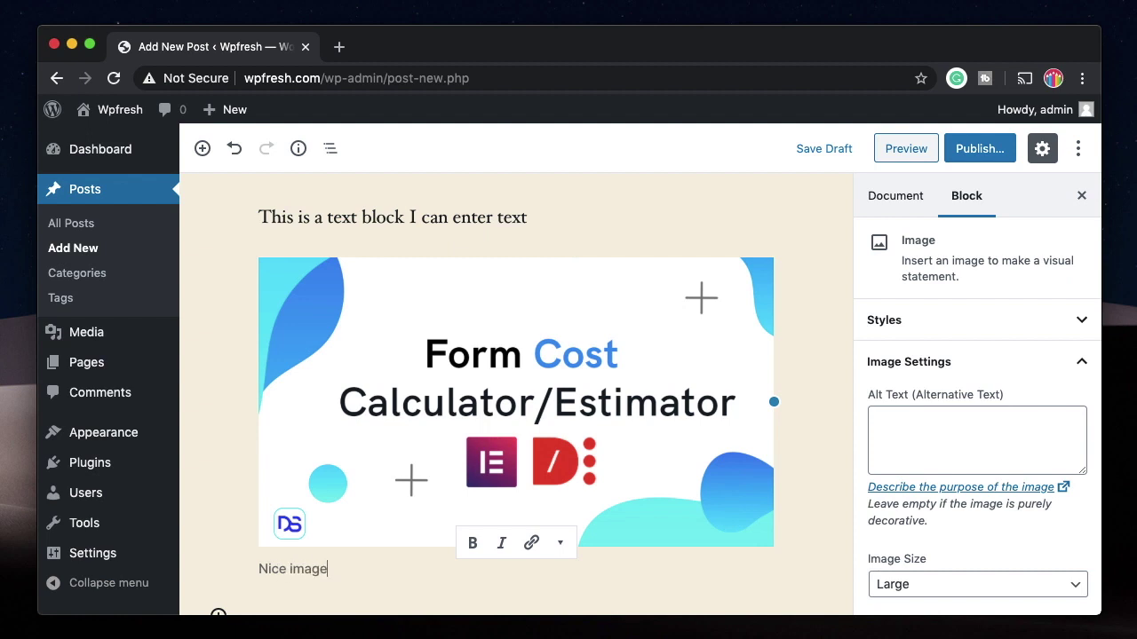
{"action": "scroll", "coordinate": [223, 578], "scroll_direction": "down", "scroll_amount": 3}
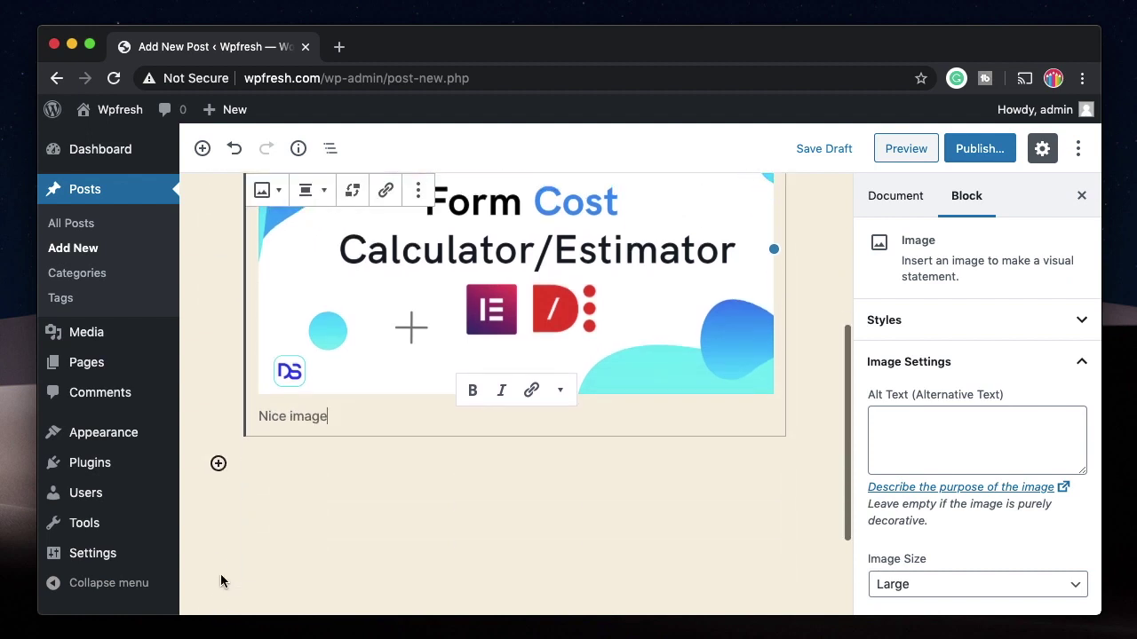
{"action": "left_click", "coordinate": [404, 469]}
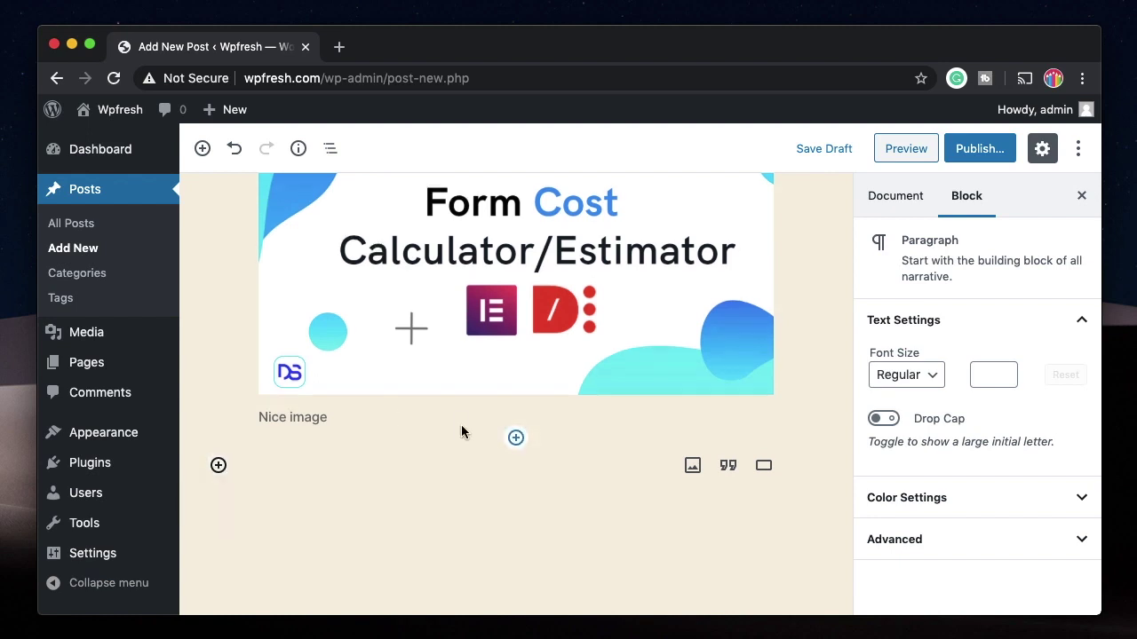
{"action": "scroll", "coordinate": [467, 433], "scroll_direction": "up", "scroll_amount": 5}
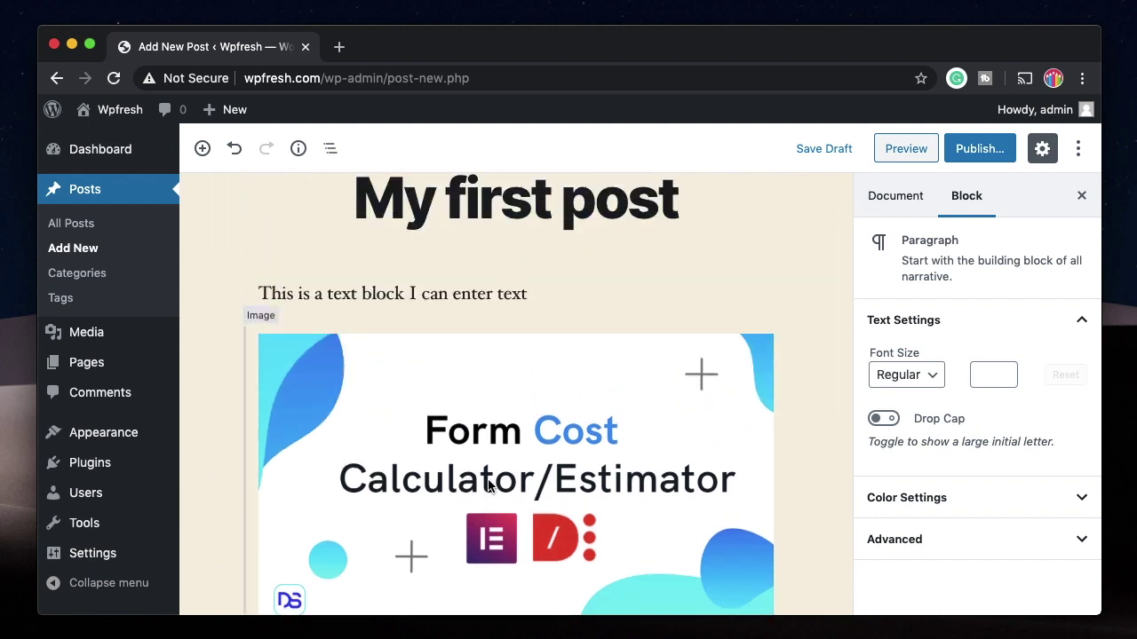
{"action": "scroll", "coordinate": [350, 424], "scroll_direction": "down", "scroll_amount": 3}
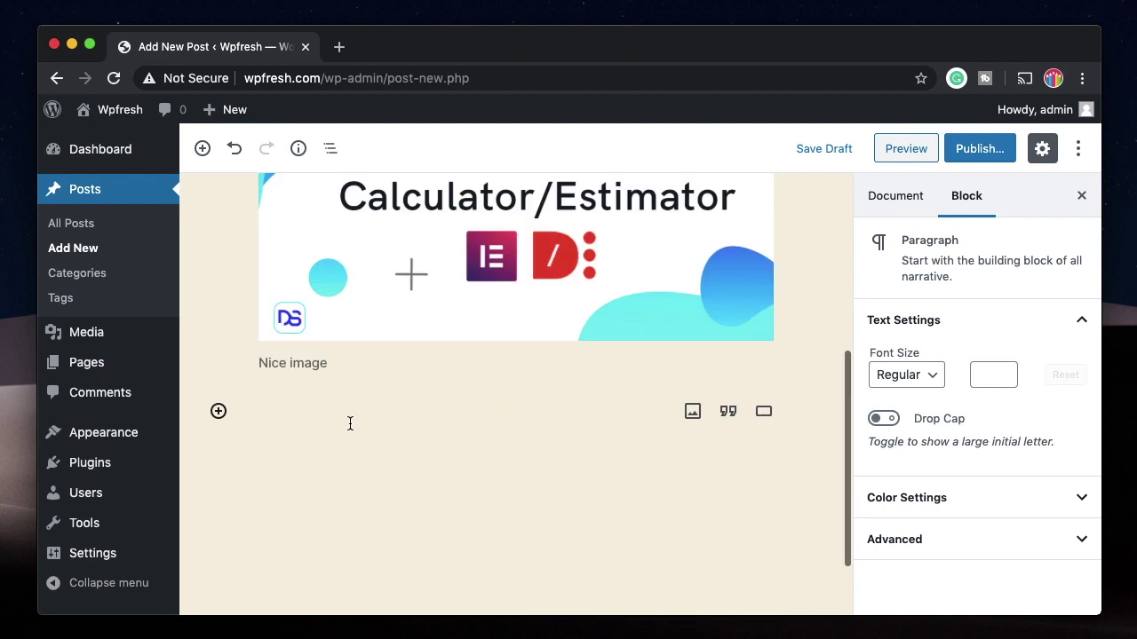
{"action": "scroll", "coordinate": [293, 421], "scroll_direction": "up", "scroll_amount": 3}
{"action": "left_click", "coordinate": [317, 418]}
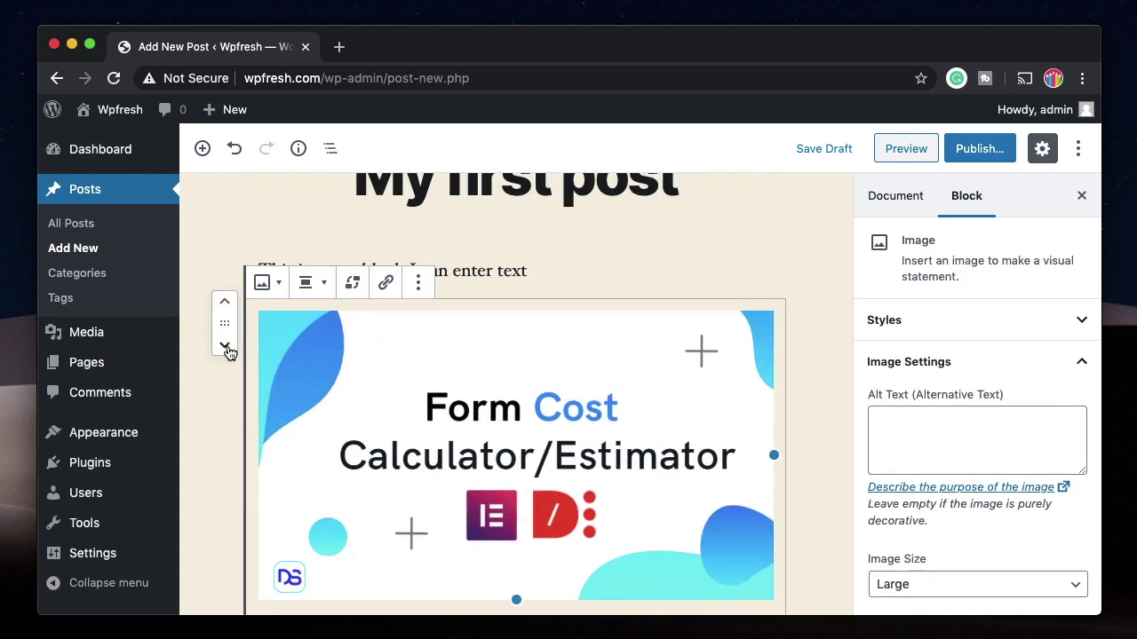
{"action": "left_click", "coordinate": [226, 306]}
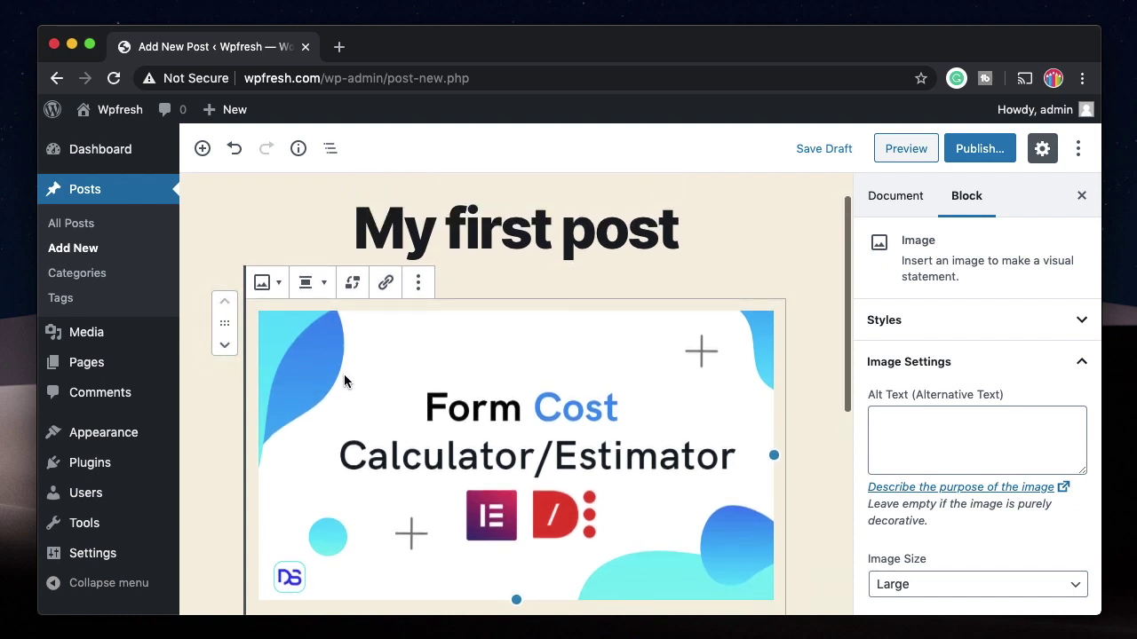
{"action": "scroll", "coordinate": [375, 415], "scroll_direction": "down", "scroll_amount": 1}
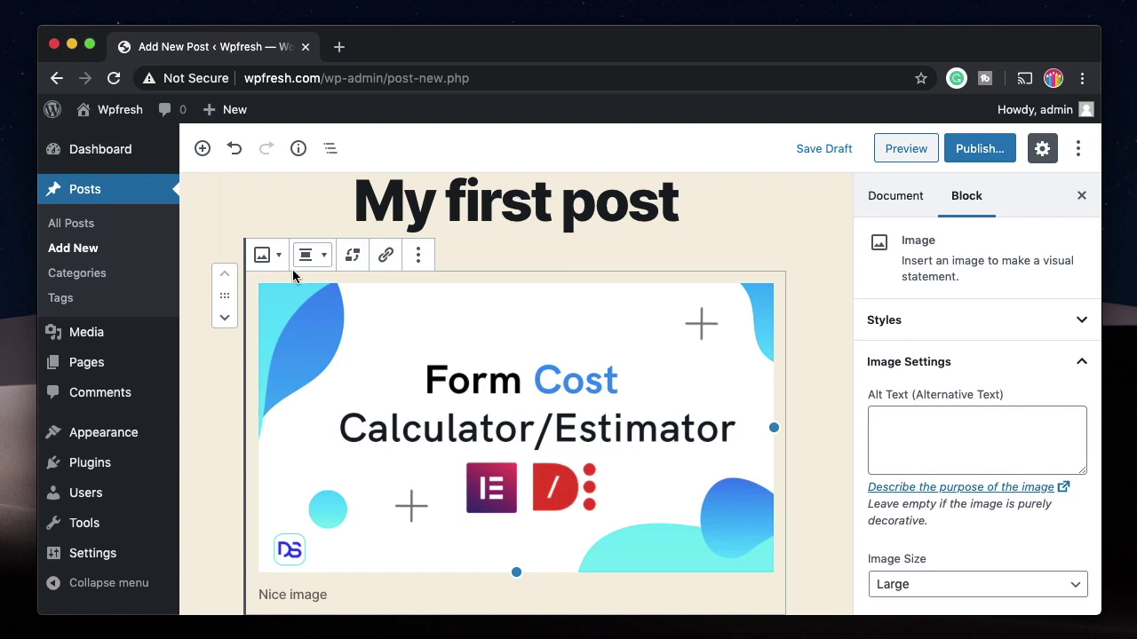
{"action": "left_click", "coordinate": [225, 318]}
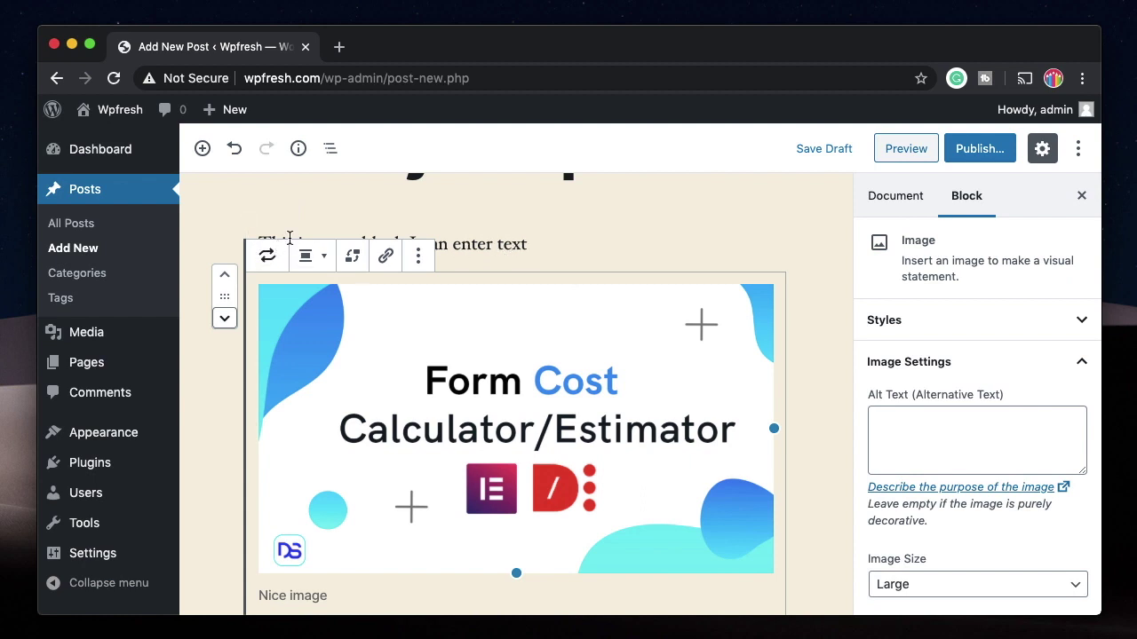
{"action": "left_click", "coordinate": [545, 243]}
{"action": "scroll", "coordinate": [515, 253], "scroll_direction": "up", "scroll_amount": 1}
{"action": "left_click", "coordinate": [507, 254]}
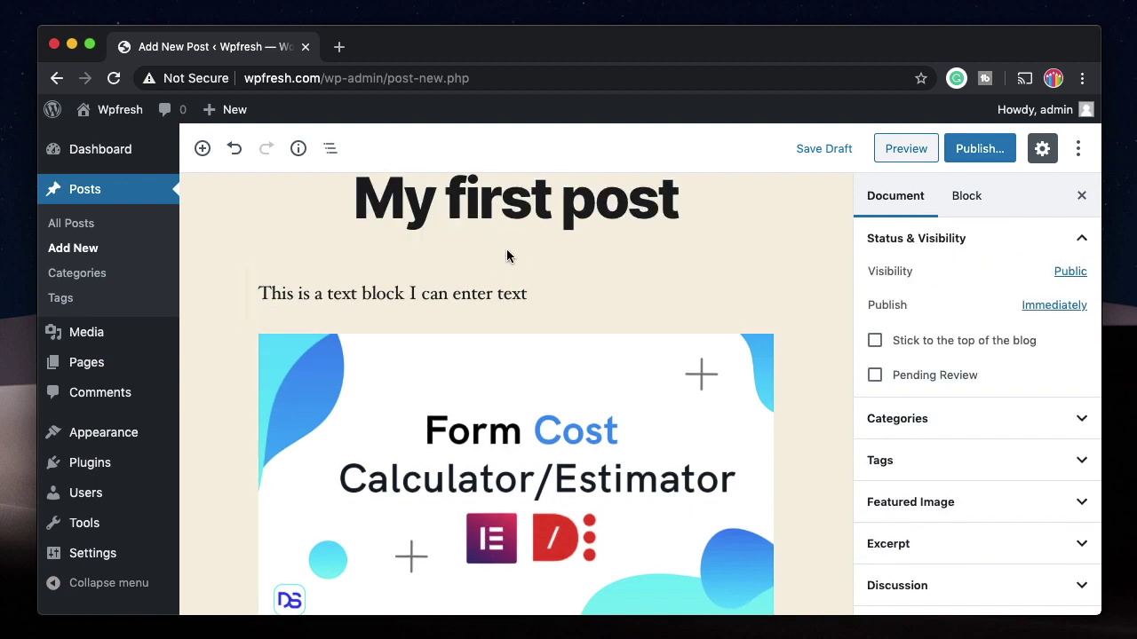
Step: Insert a Quote block reading 'Nice quote' with citation 'by me', then reposition it
{"action": "left_click", "coordinate": [515, 267]}
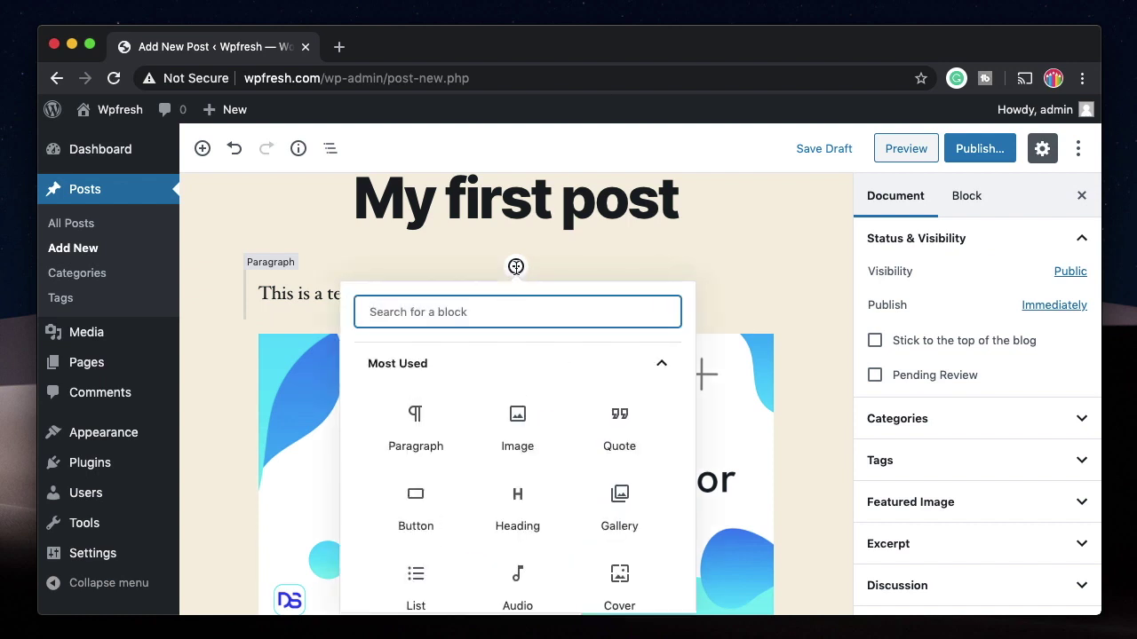
{"action": "left_click", "coordinate": [619, 417]}
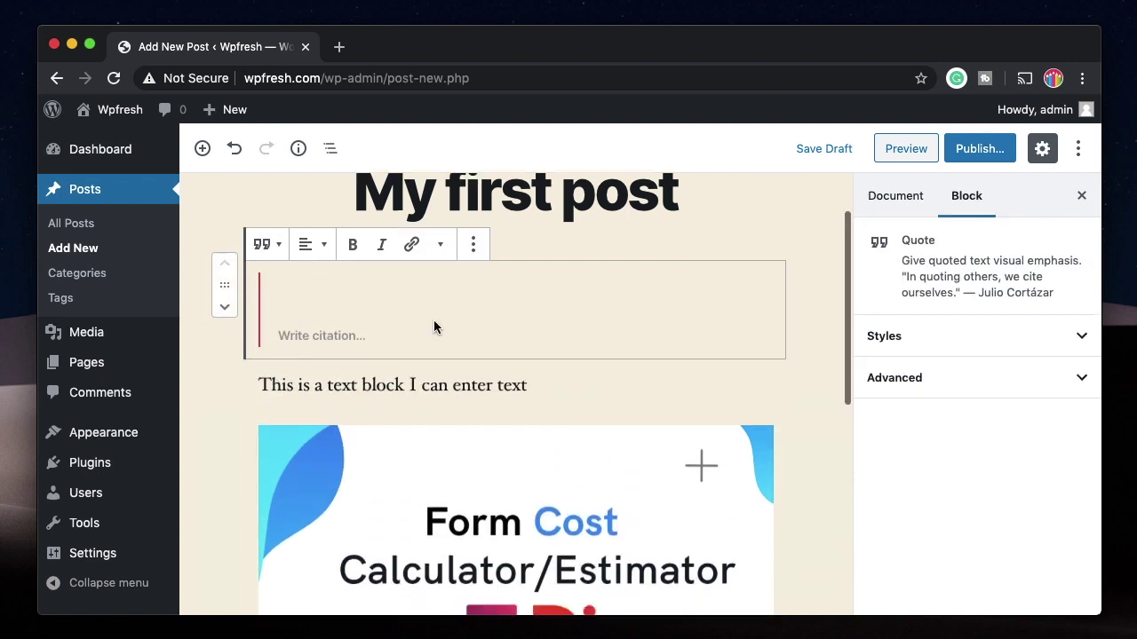
{"action": "type", "text": "Nice quote"}
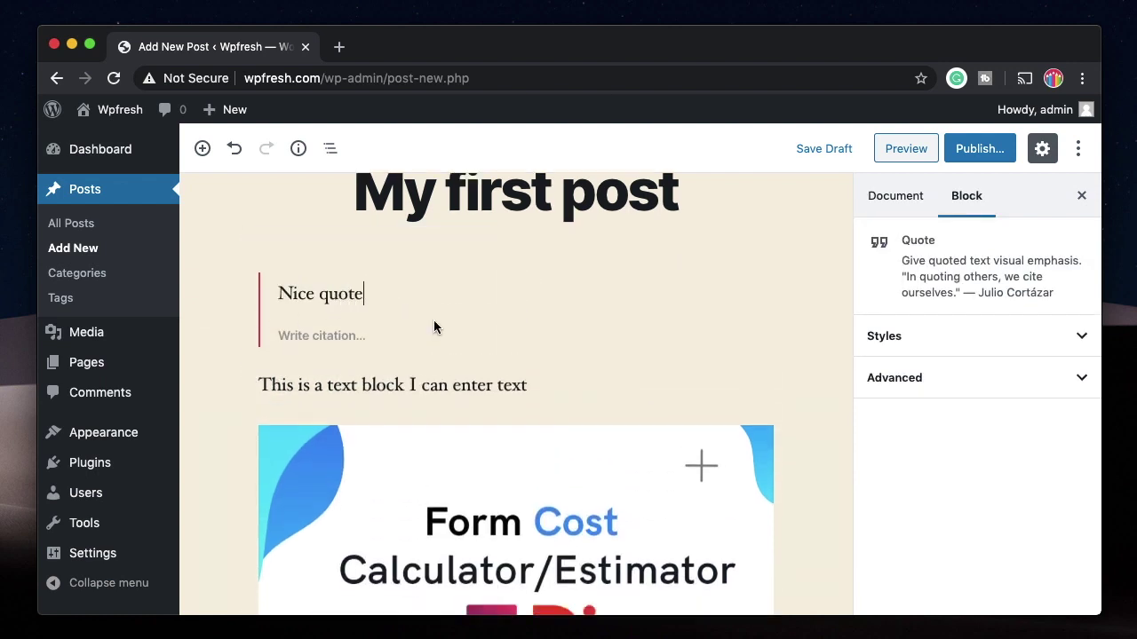
{"action": "left_click", "coordinate": [375, 337]}
{"action": "type", "text": "by me"}
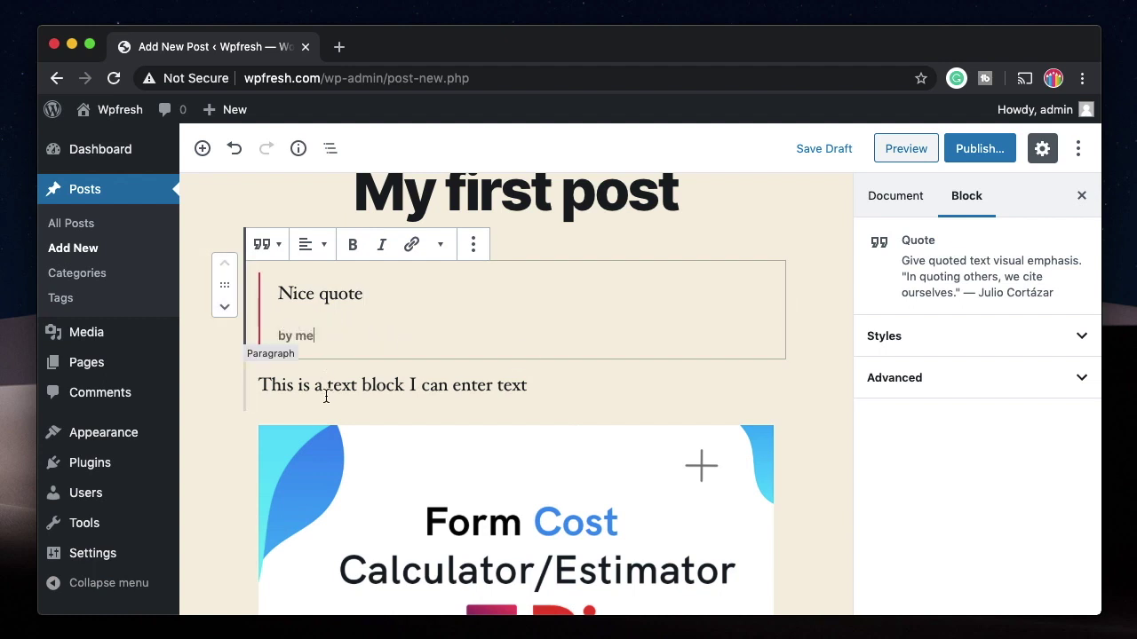
{"action": "left_click", "coordinate": [226, 309]}
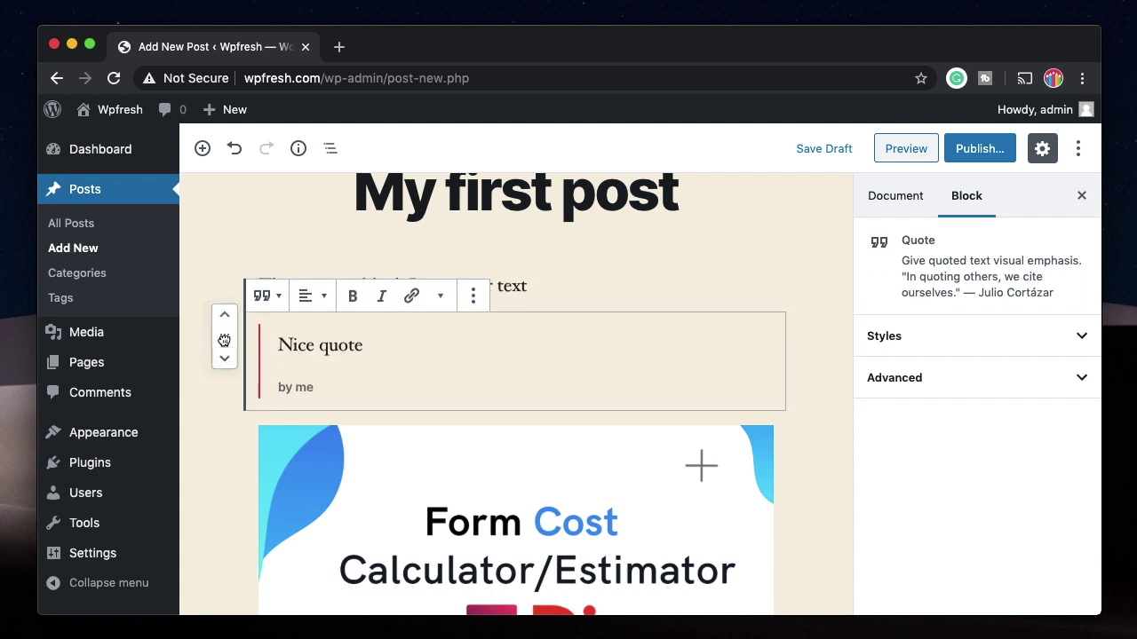
{"action": "left_click_drag", "start_coordinate": [224, 340], "coordinate": [239, 178]}
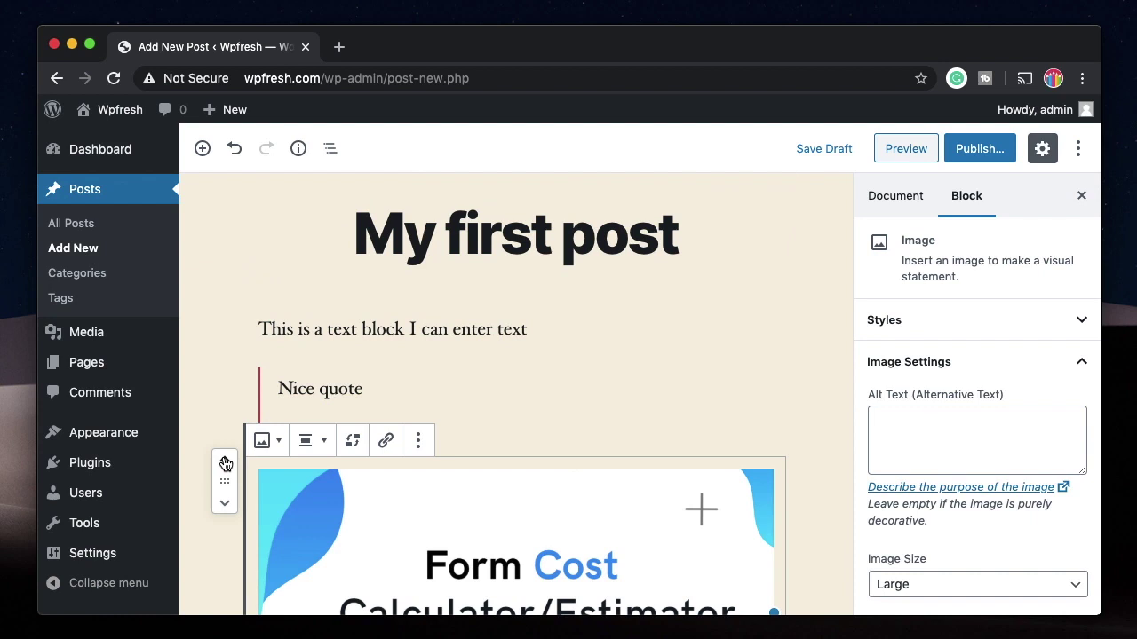
Step: Move the image up and drag the paragraph between the image and the quote
{"action": "left_click", "coordinate": [224, 462]}
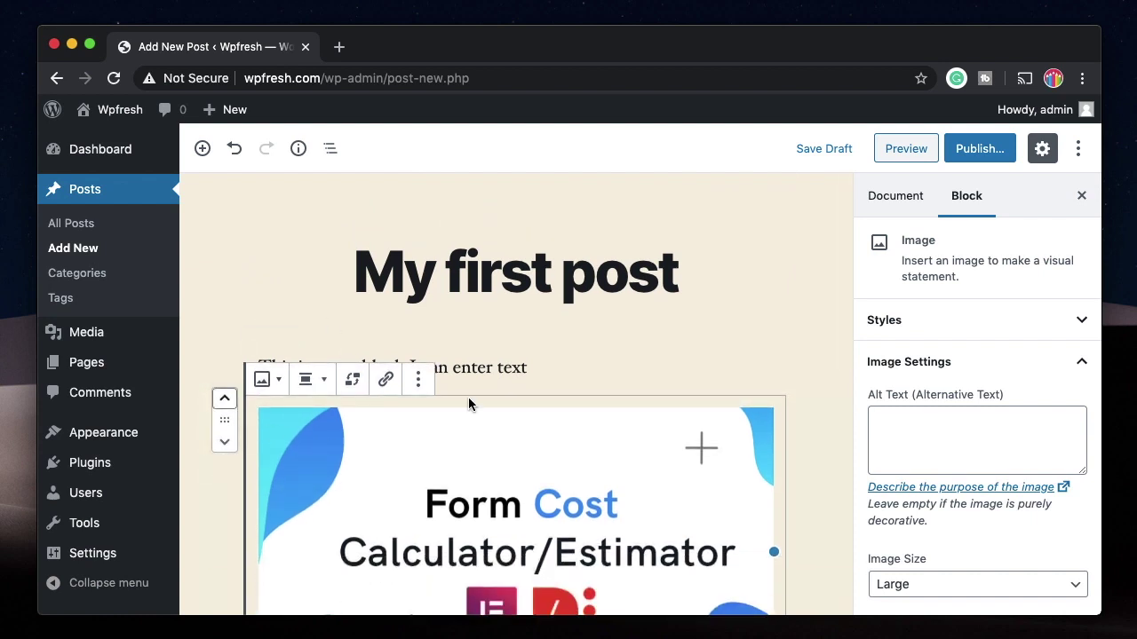
{"action": "left_click", "coordinate": [564, 376]}
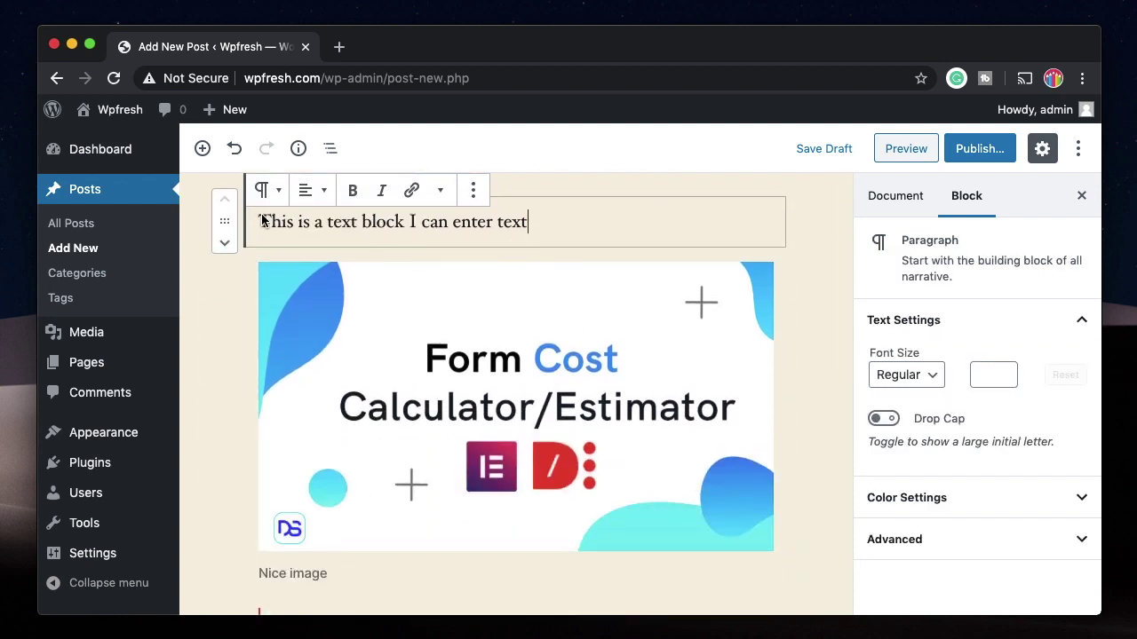
{"action": "left_click_drag", "start_coordinate": [224, 221], "coordinate": [264, 541]}
{"action": "scroll", "coordinate": [347, 513], "scroll_direction": "up", "scroll_amount": 2}
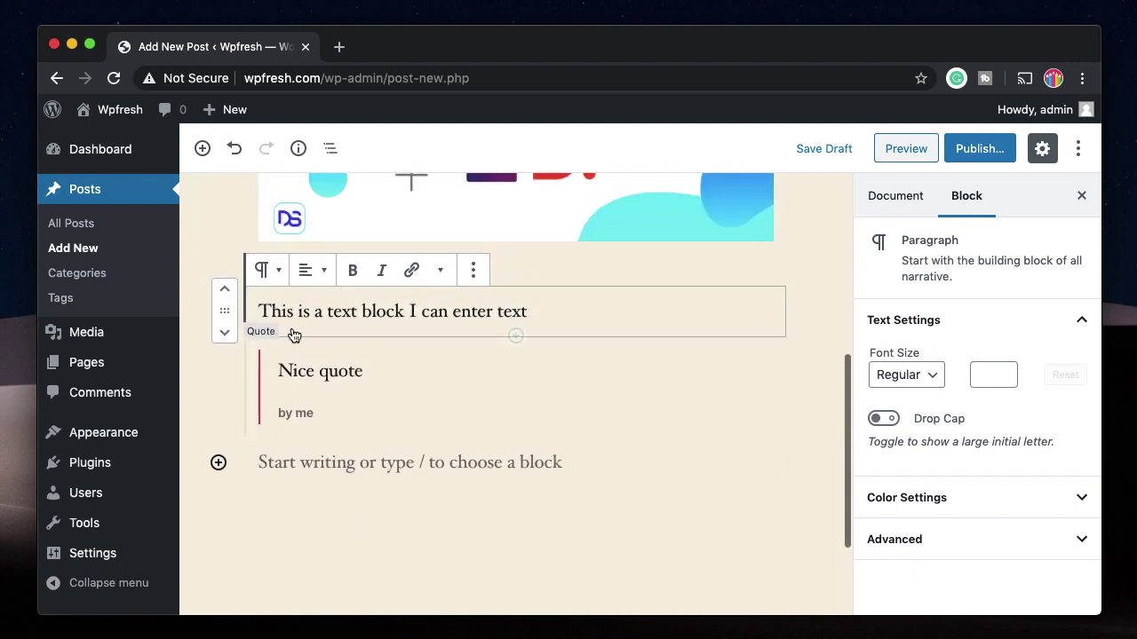
{"action": "scroll", "coordinate": [439, 431], "scroll_direction": "up", "scroll_amount": 4}
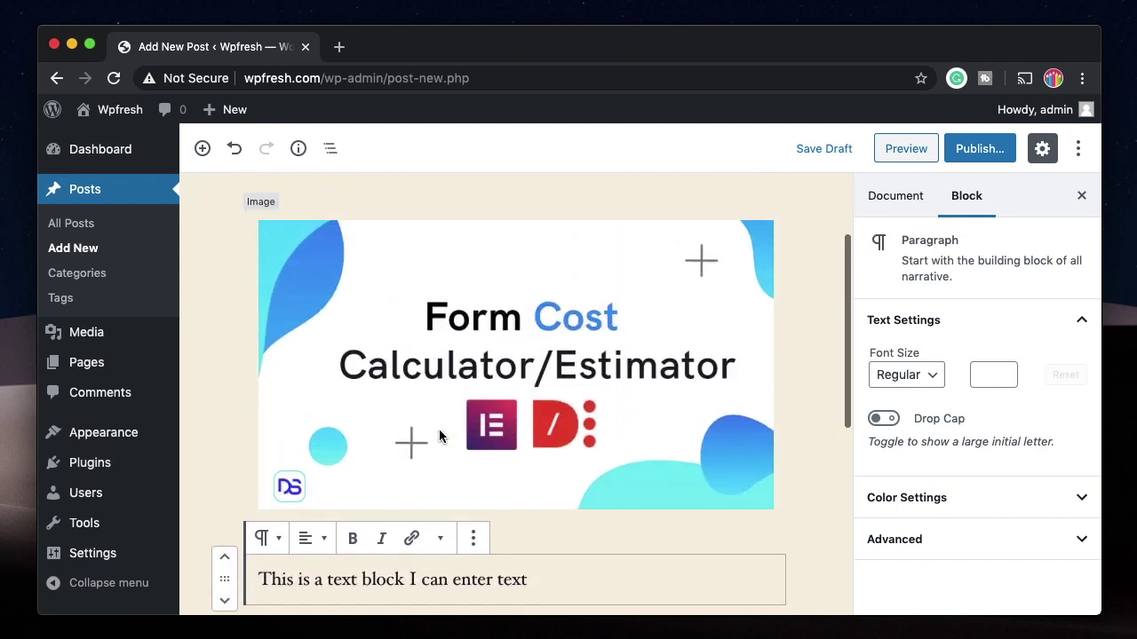
{"action": "scroll", "coordinate": [421, 357], "scroll_direction": "up", "scroll_amount": 2}
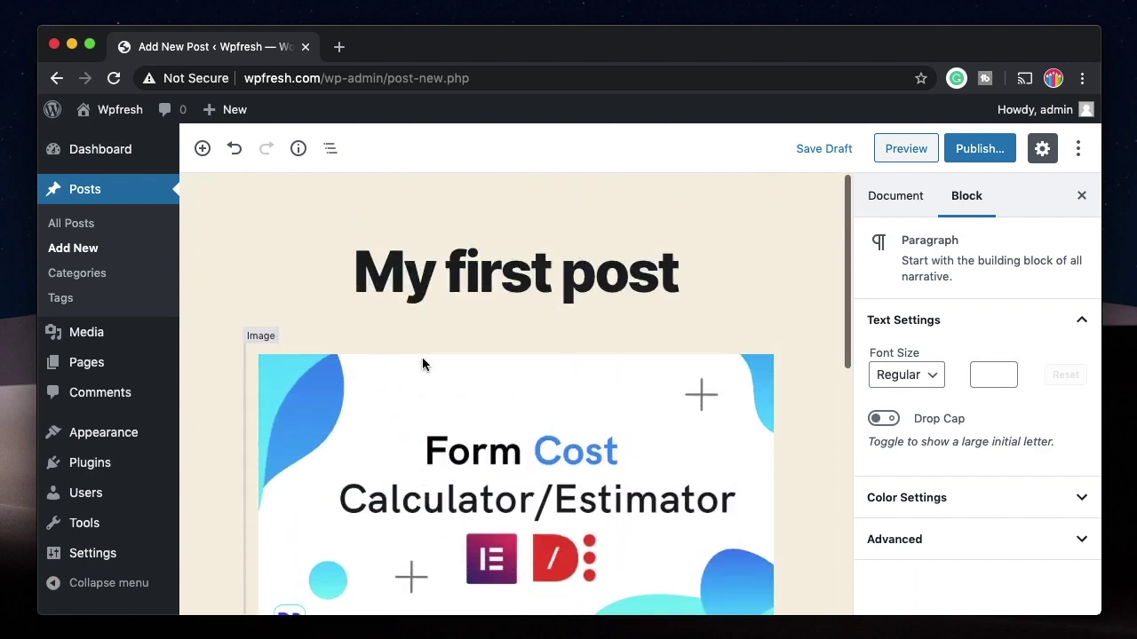
{"action": "left_click", "coordinate": [595, 258]}
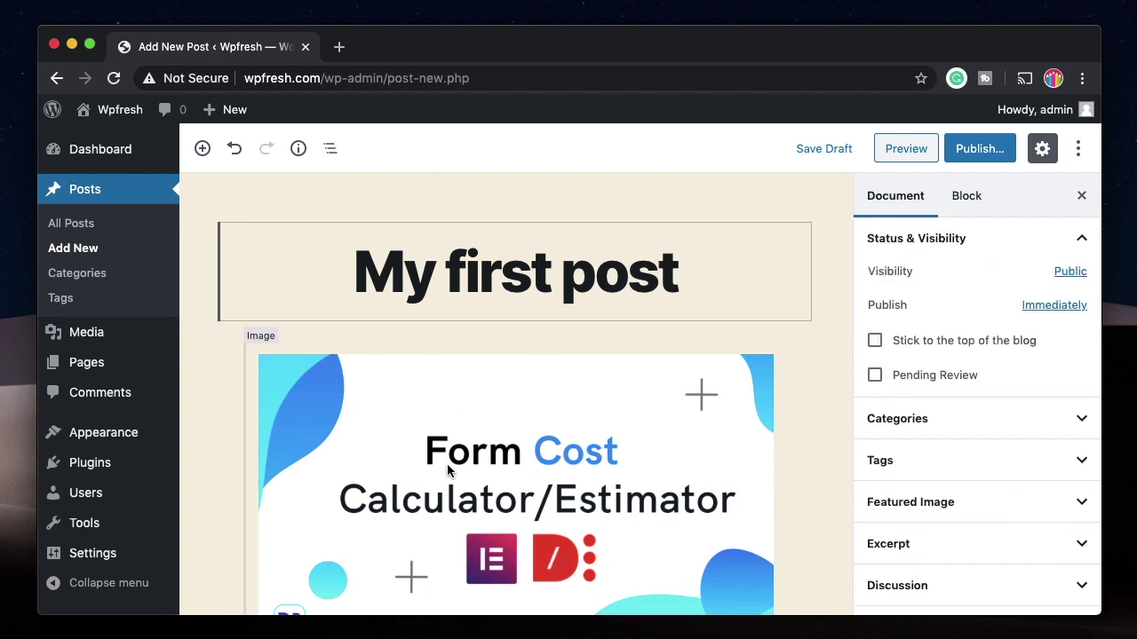
{"action": "scroll", "coordinate": [495, 287], "scroll_direction": "down", "scroll_amount": 1}
{"action": "scroll", "coordinate": [503, 524], "scroll_direction": "down", "scroll_amount": 5}
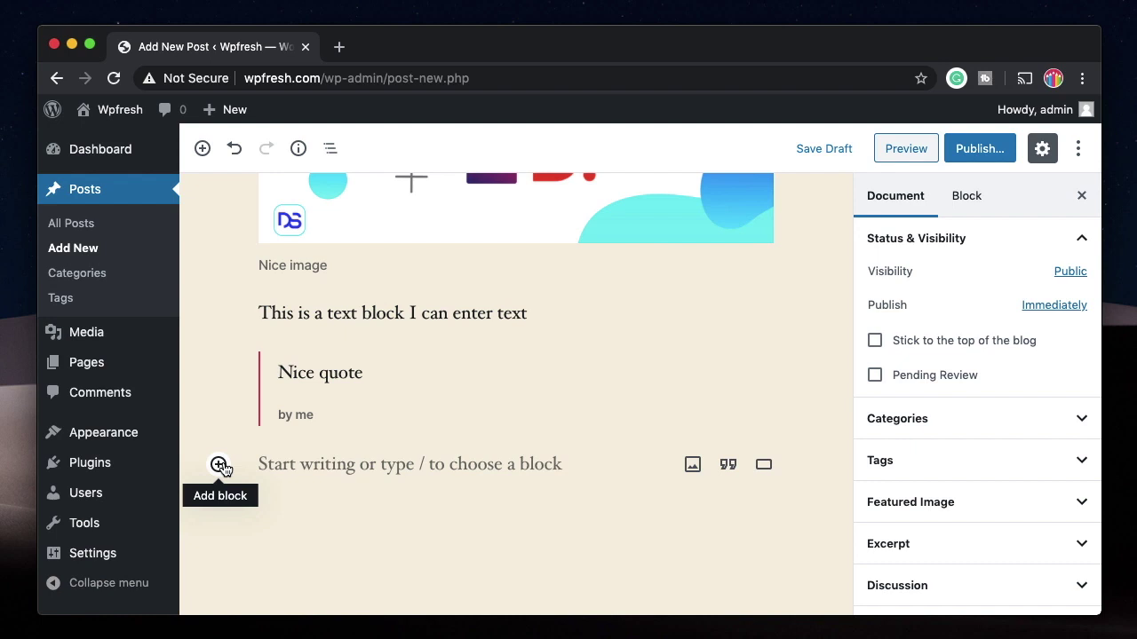
{"action": "left_click", "coordinate": [218, 464]}
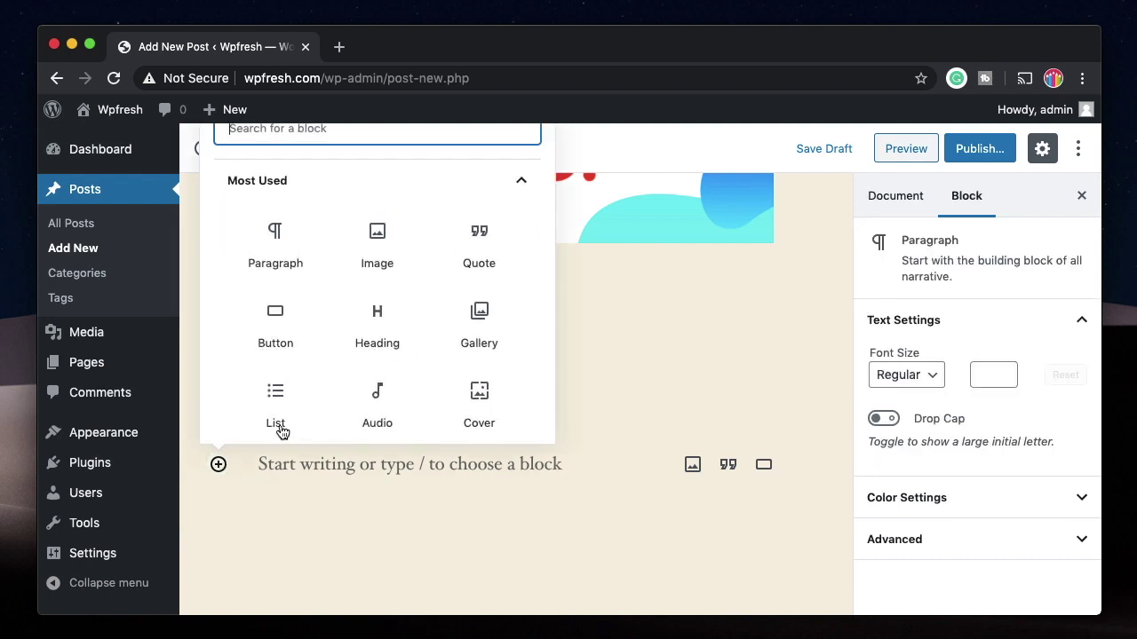
{"action": "scroll", "coordinate": [421, 282], "scroll_direction": "down", "scroll_amount": 5}
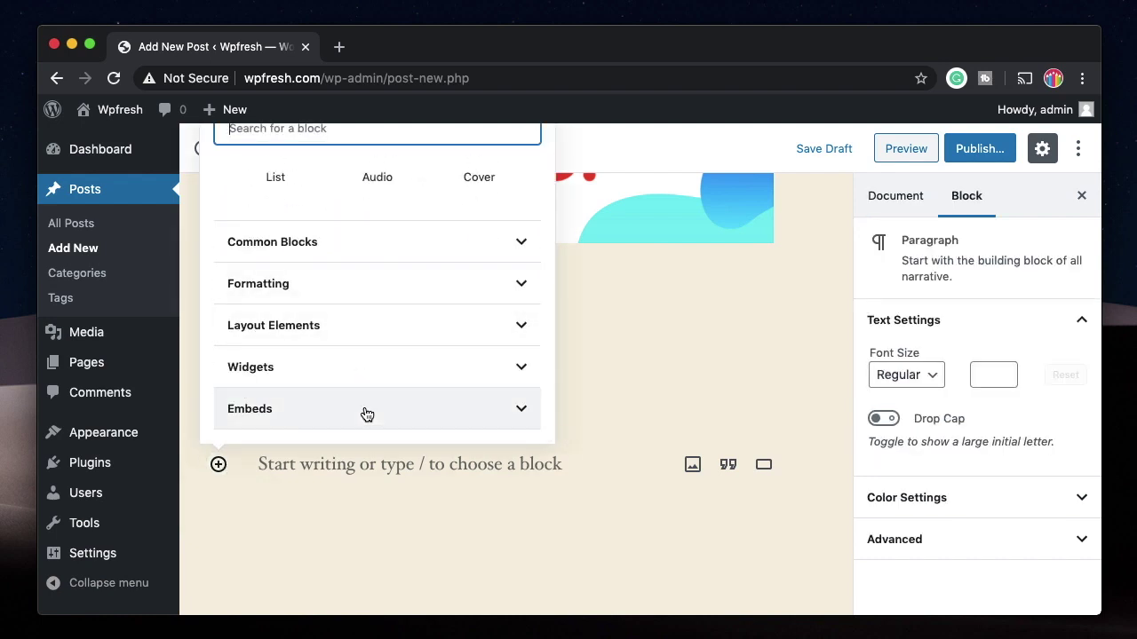
{"action": "left_click", "coordinate": [366, 411]}
{"action": "left_click", "coordinate": [484, 304]}
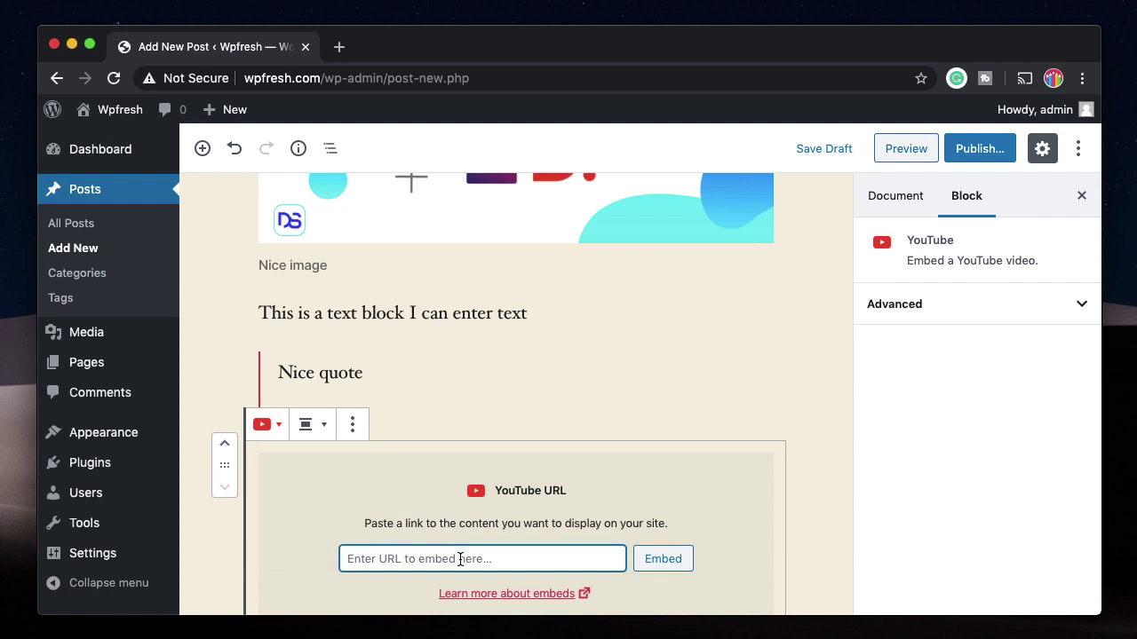
{"action": "left_click", "coordinate": [352, 426]}
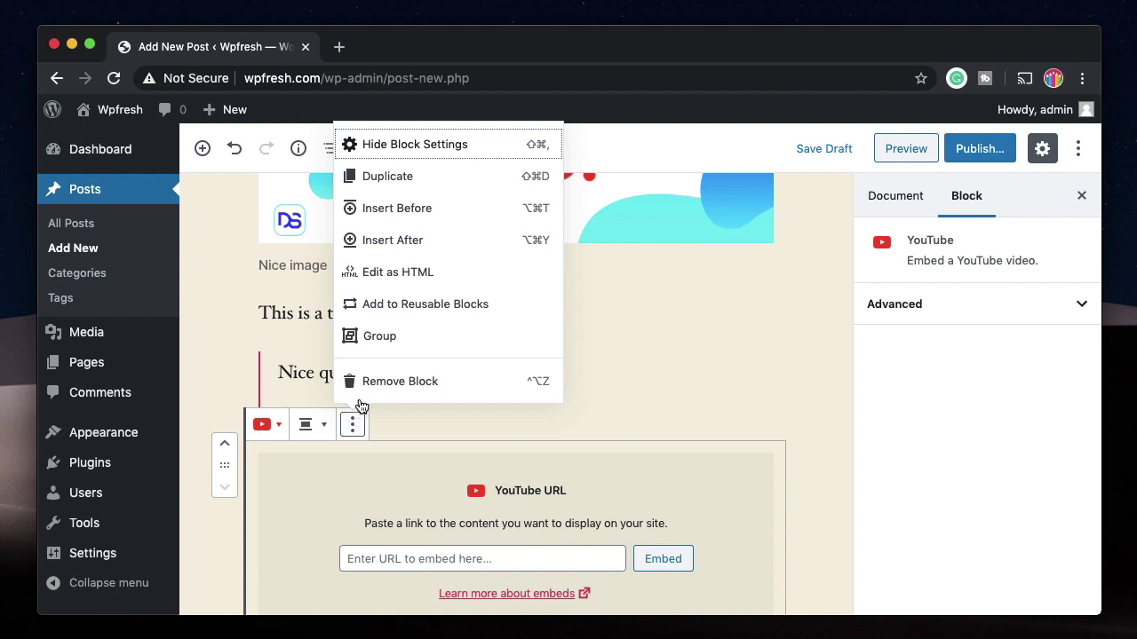
{"action": "left_click", "coordinate": [374, 384]}
{"action": "scroll", "coordinate": [537, 404], "scroll_direction": "up", "scroll_amount": 5}
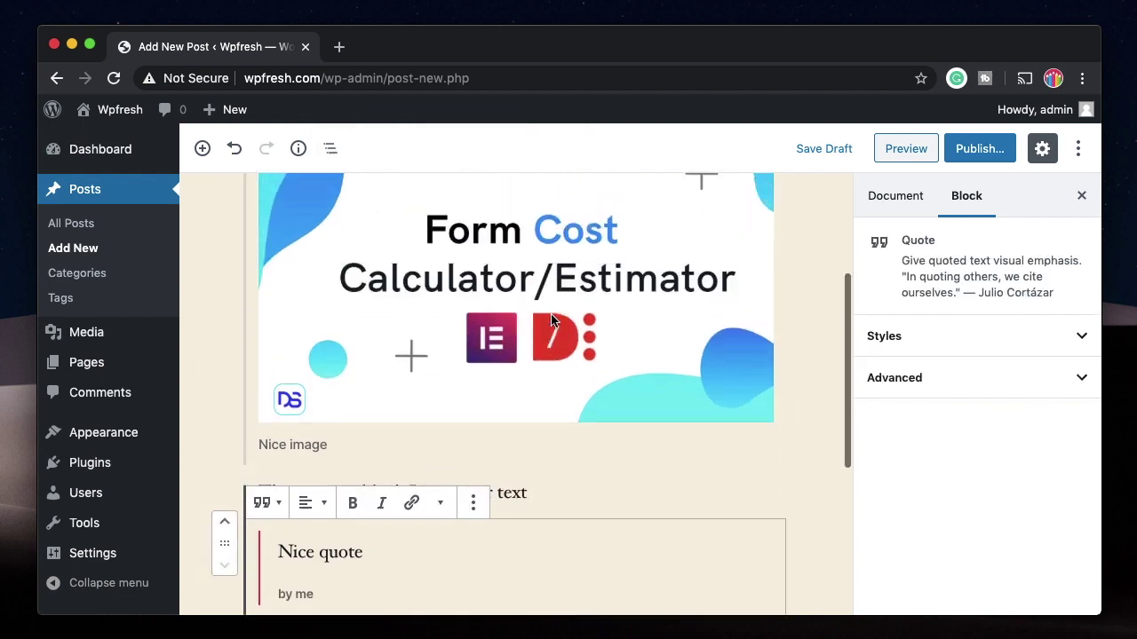
{"action": "left_click", "coordinate": [502, 340]}
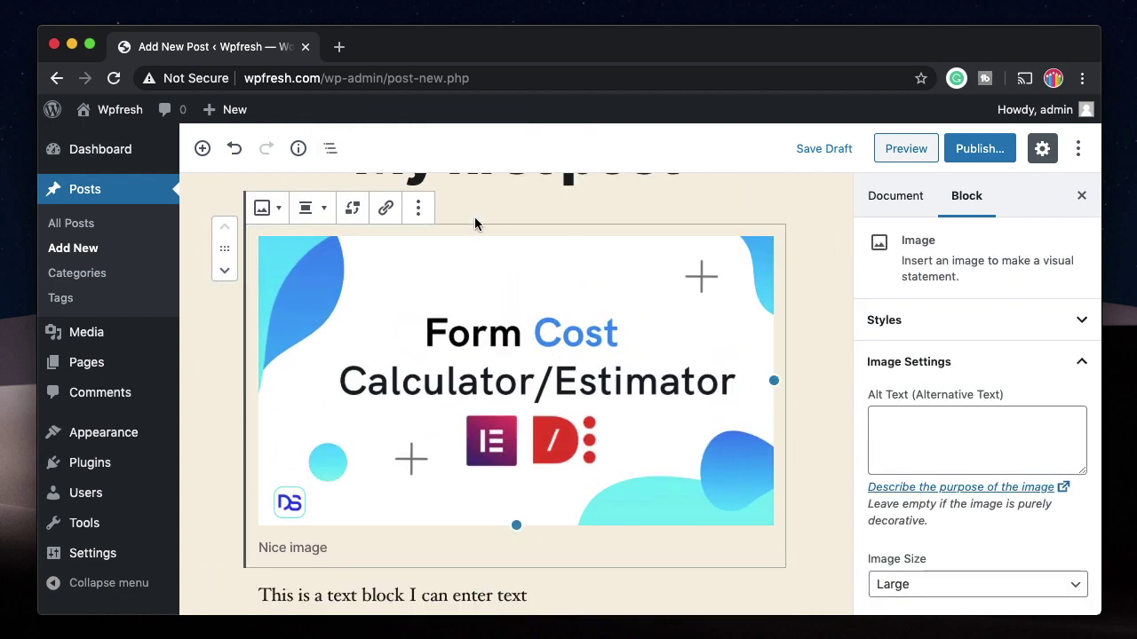
Step: Convert the Design.png image block into a reusable block named 'Image'
{"action": "left_click", "coordinate": [415, 211]}
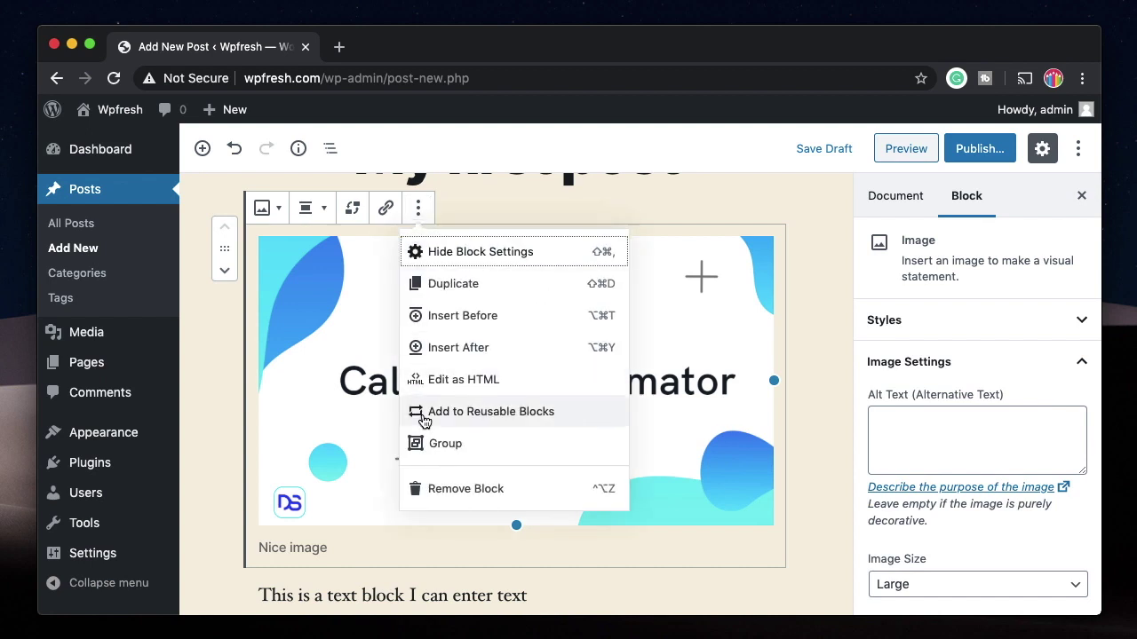
{"action": "left_click", "coordinate": [424, 419]}
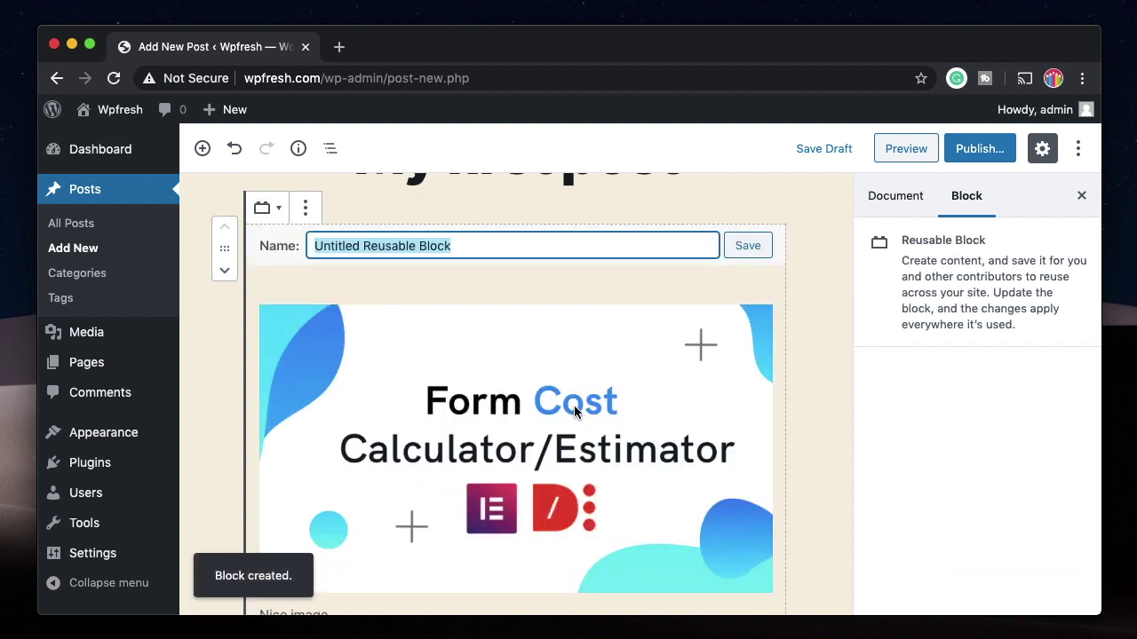
{"action": "type", "text": "Image"}
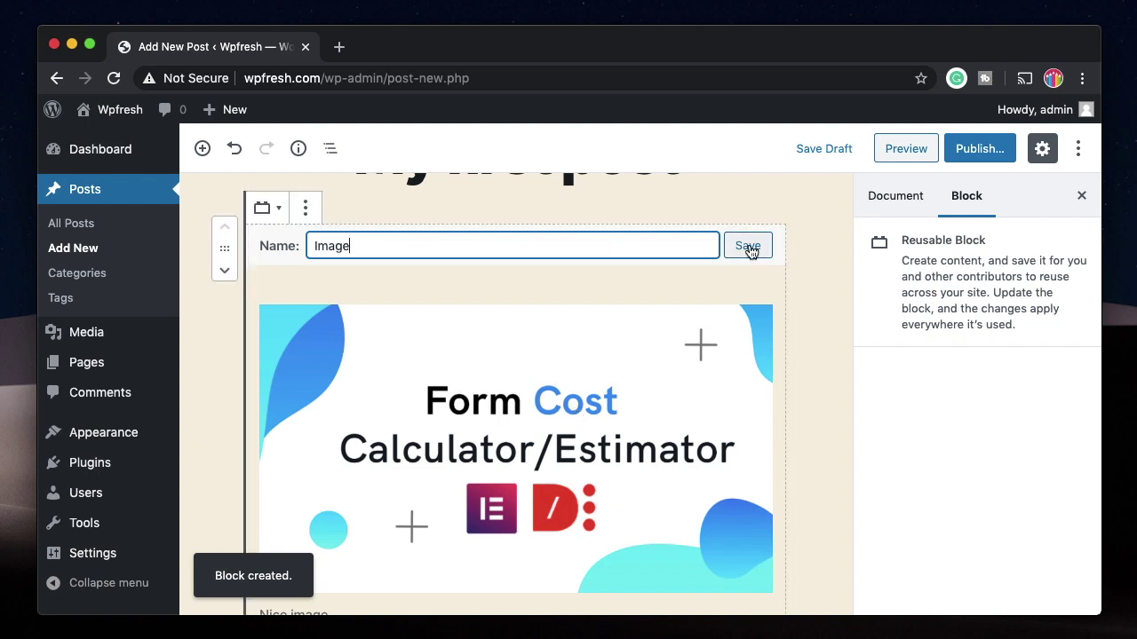
{"action": "left_click", "coordinate": [748, 245]}
{"action": "scroll", "coordinate": [522, 302], "scroll_direction": "down", "scroll_amount": 10}
{"action": "scroll", "coordinate": [522, 302], "scroll_direction": "up", "scroll_amount": 2}
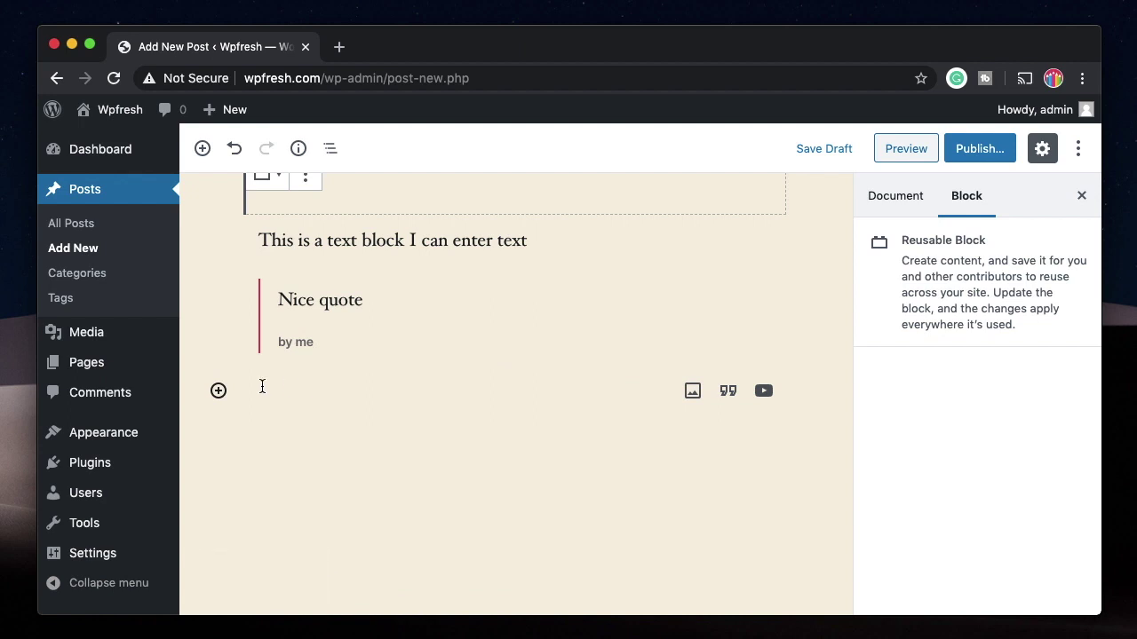
Step: Browse the inserter's Reusable, Embeds, Widgets and Formatting block categories
{"action": "left_click", "coordinate": [219, 391]}
{"action": "scroll", "coordinate": [418, 444], "scroll_direction": "down", "scroll_amount": 5}
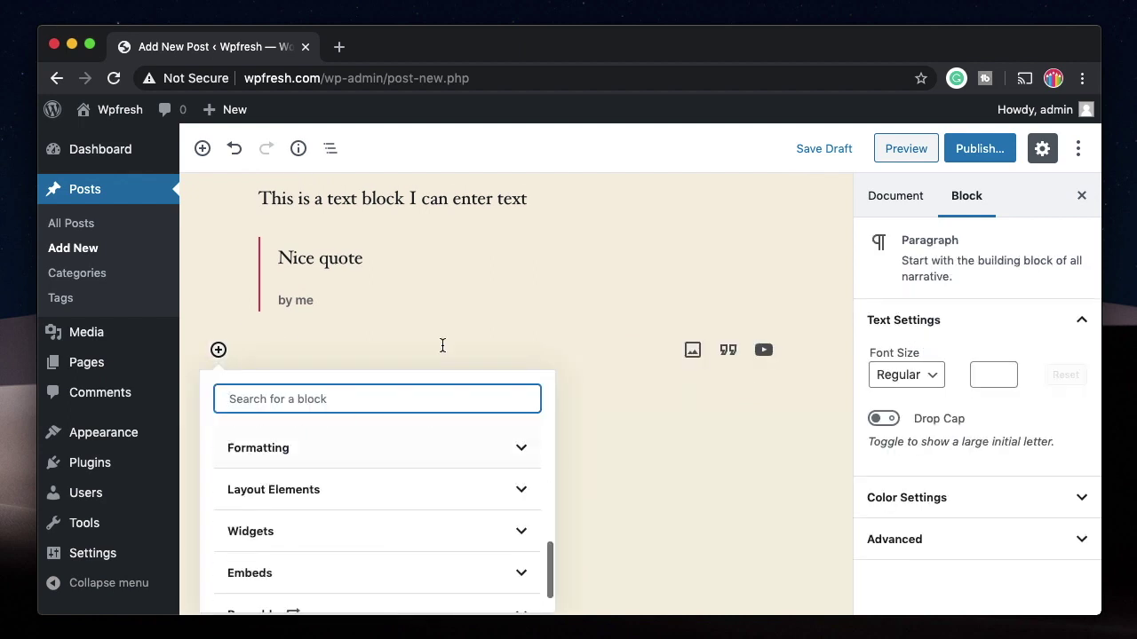
{"action": "scroll", "coordinate": [414, 500], "scroll_direction": "down", "scroll_amount": 2}
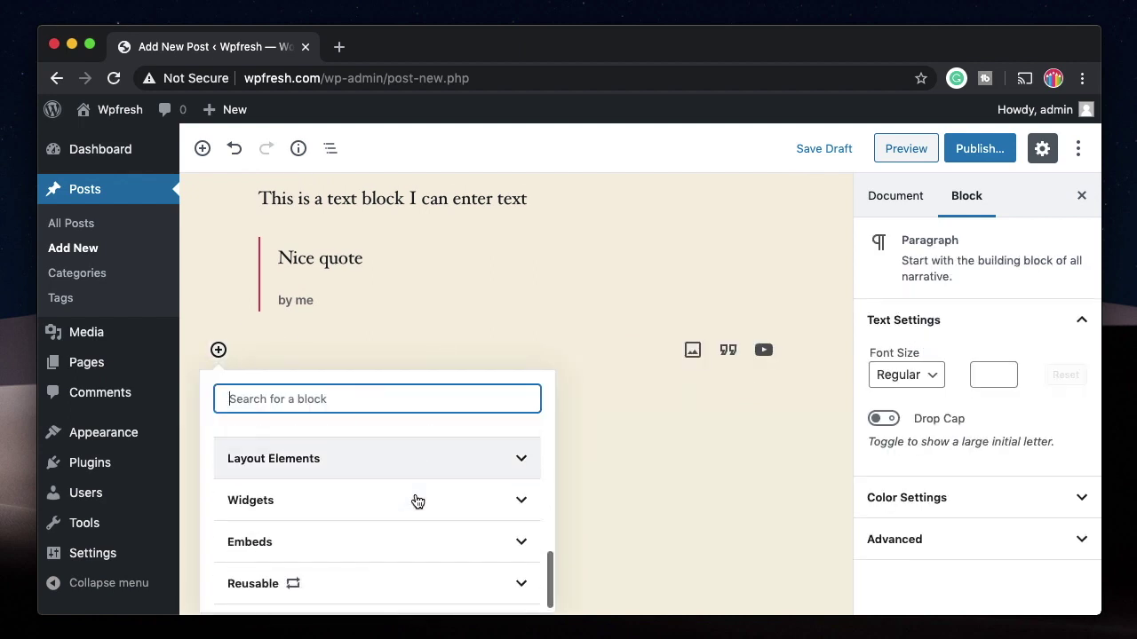
{"action": "left_click", "coordinate": [342, 578]}
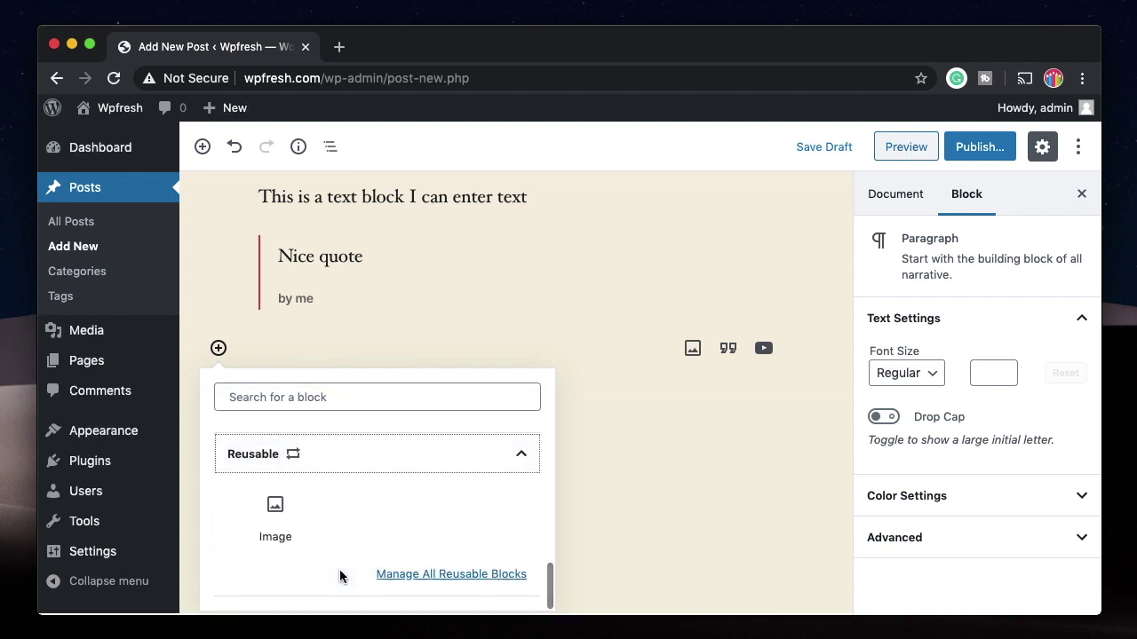
{"action": "left_click", "coordinate": [398, 455]}
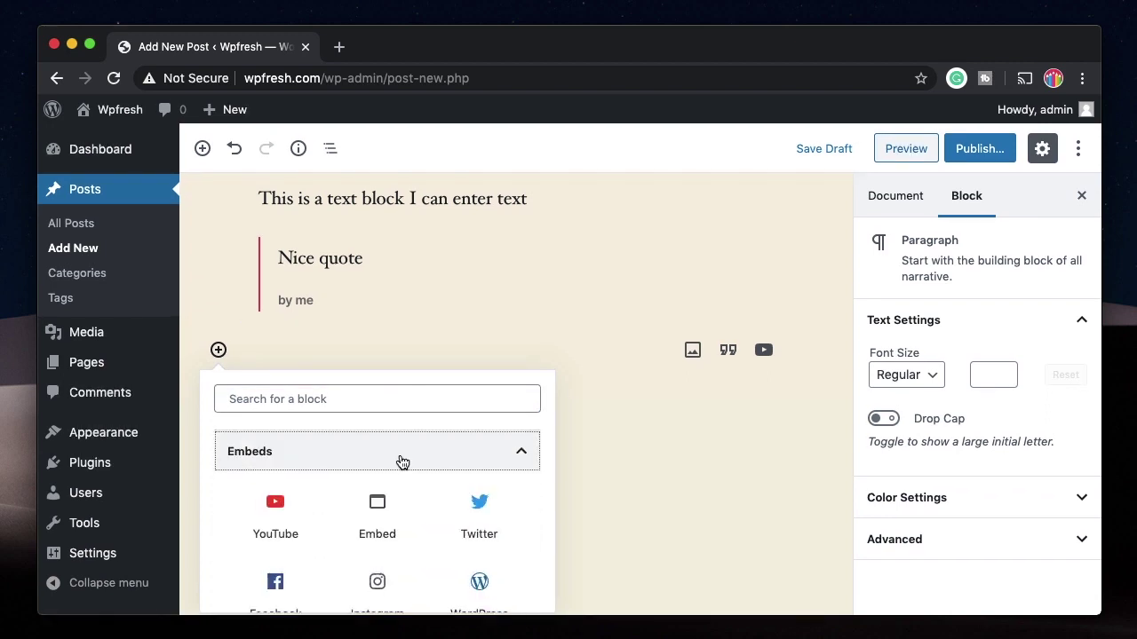
{"action": "scroll", "coordinate": [342, 533], "scroll_direction": "up", "scroll_amount": 2}
{"action": "left_click", "coordinate": [344, 498]}
{"action": "scroll", "coordinate": [345, 494], "scroll_direction": "down", "scroll_amount": 1}
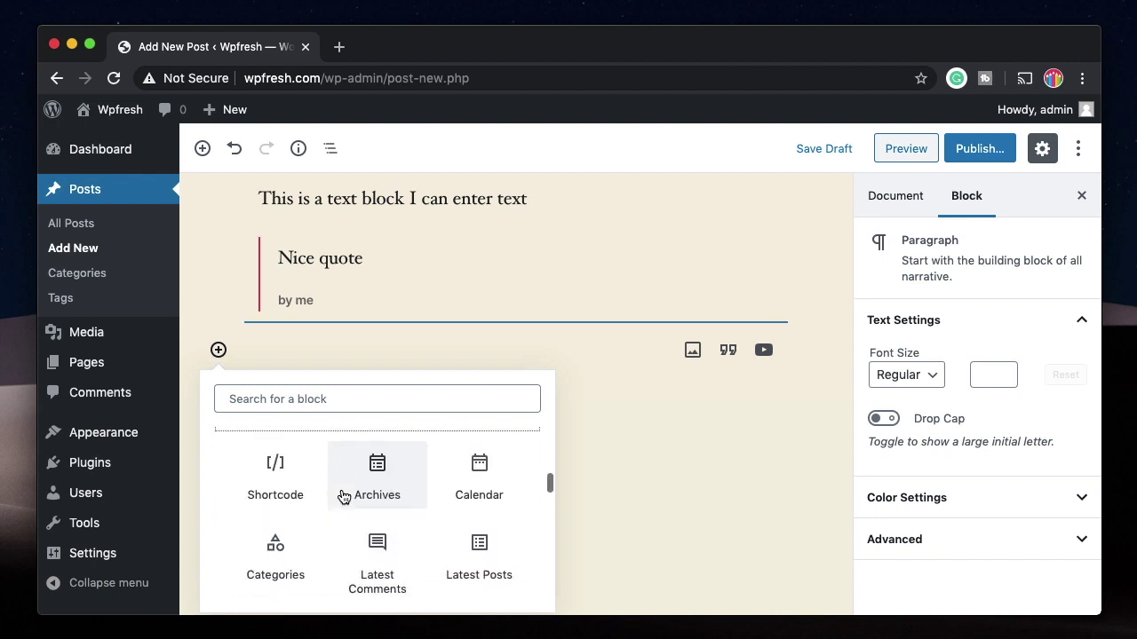
{"action": "scroll", "coordinate": [325, 568], "scroll_direction": "down", "scroll_amount": 1}
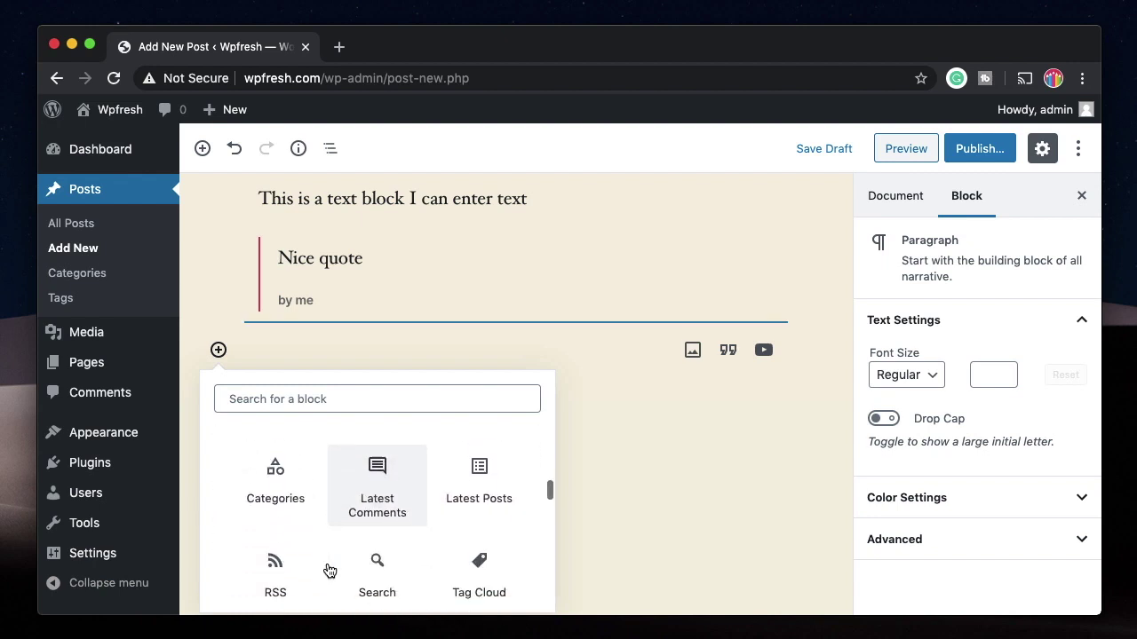
{"action": "scroll", "coordinate": [444, 506], "scroll_direction": "up", "scroll_amount": 2}
{"action": "scroll", "coordinate": [460, 500], "scroll_direction": "up", "scroll_amount": 2}
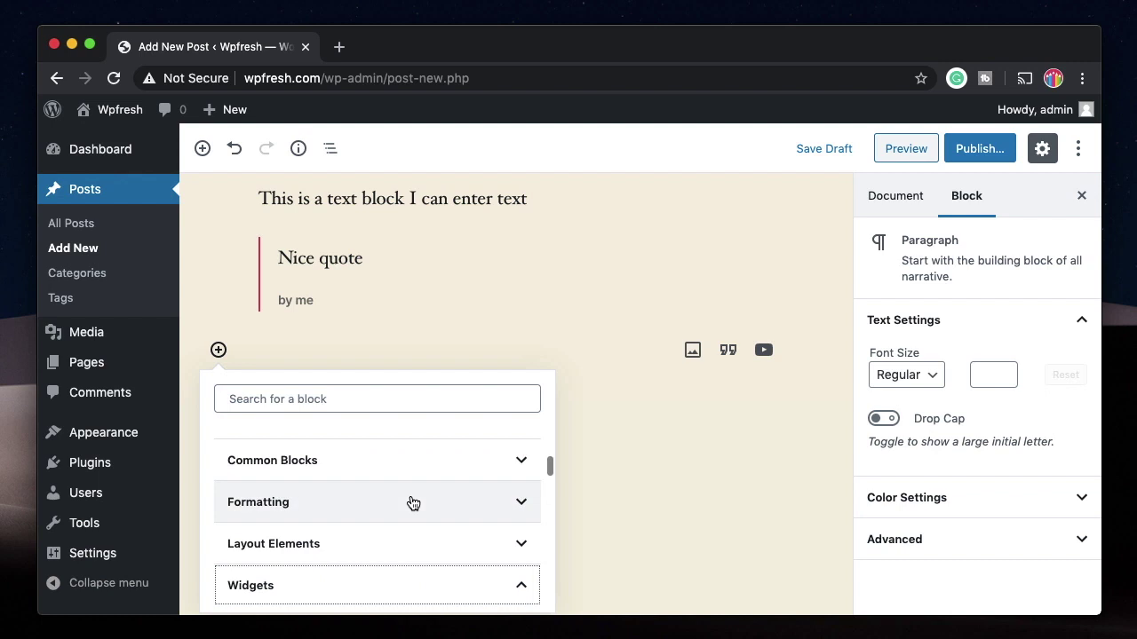
{"action": "left_click", "coordinate": [414, 502]}
{"action": "scroll", "coordinate": [368, 541], "scroll_direction": "down", "scroll_amount": 1}
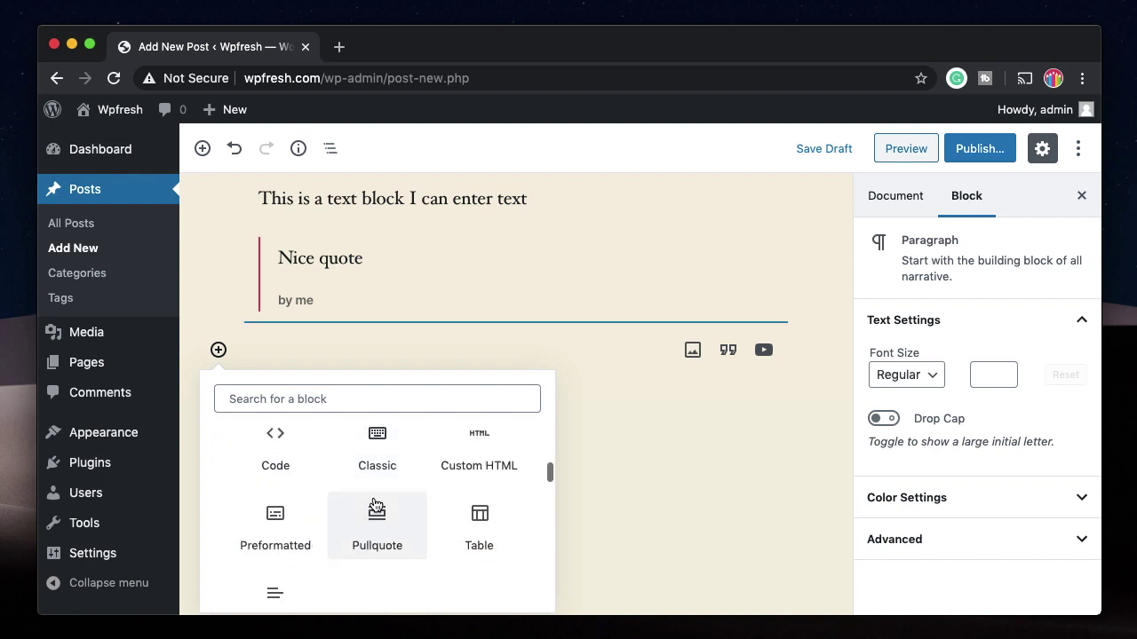
Step: Add a Pullquote reading 'I am hungry' with citation 'no citation required' below the quote
{"action": "left_click", "coordinate": [393, 526]}
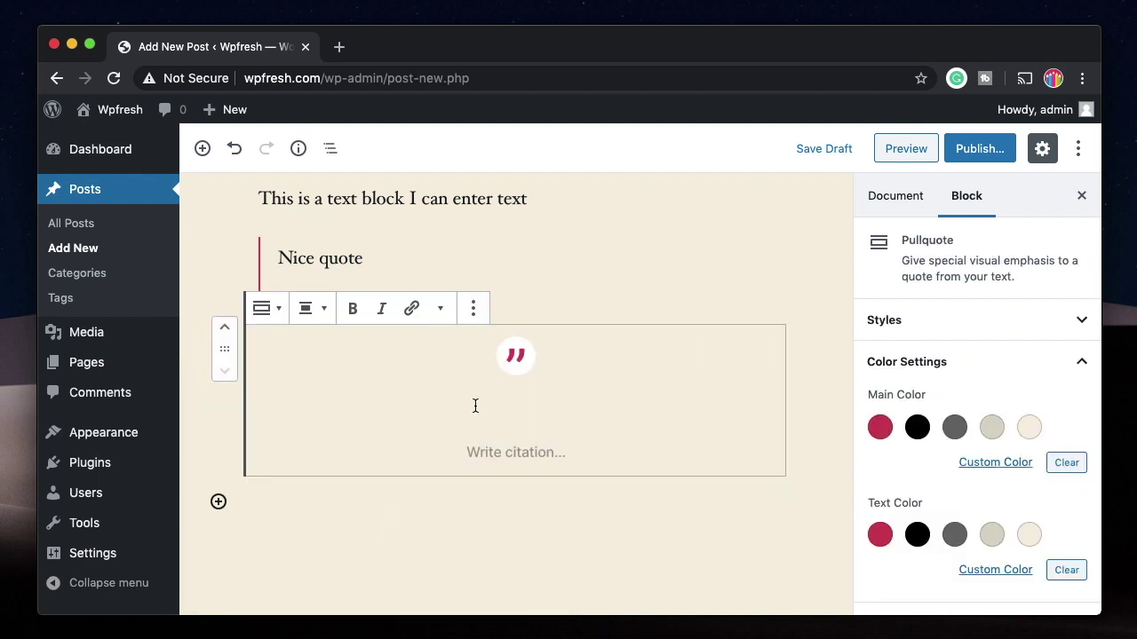
{"action": "scroll", "coordinate": [520, 417], "scroll_direction": "down", "scroll_amount": 1}
{"action": "type", "text": "I"}
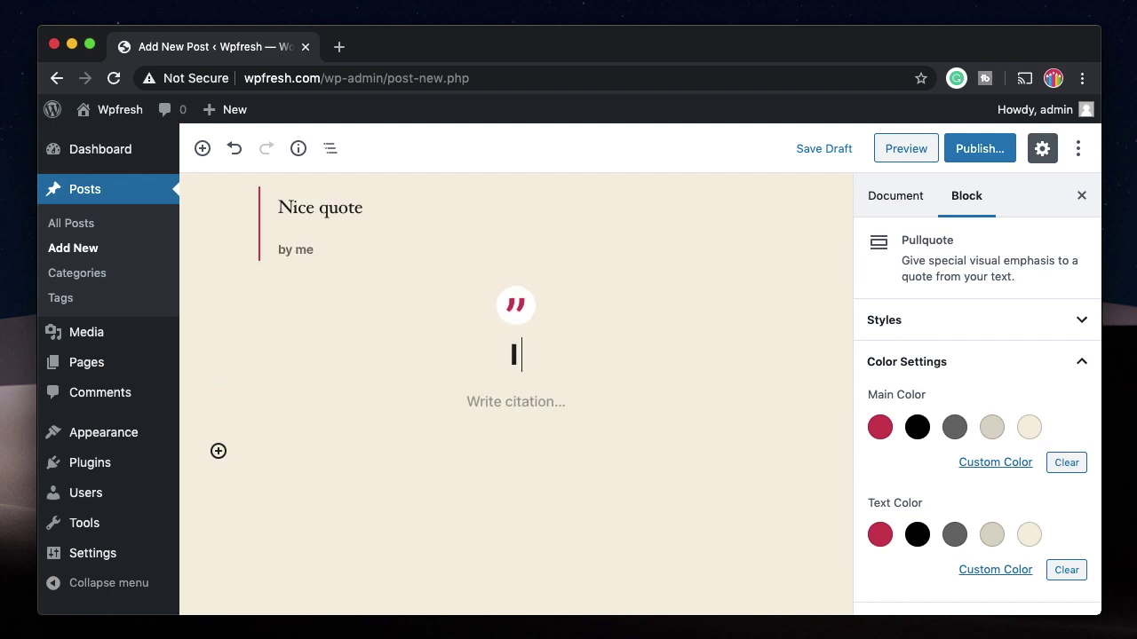
{"action": "type", "text": " am hungry"}
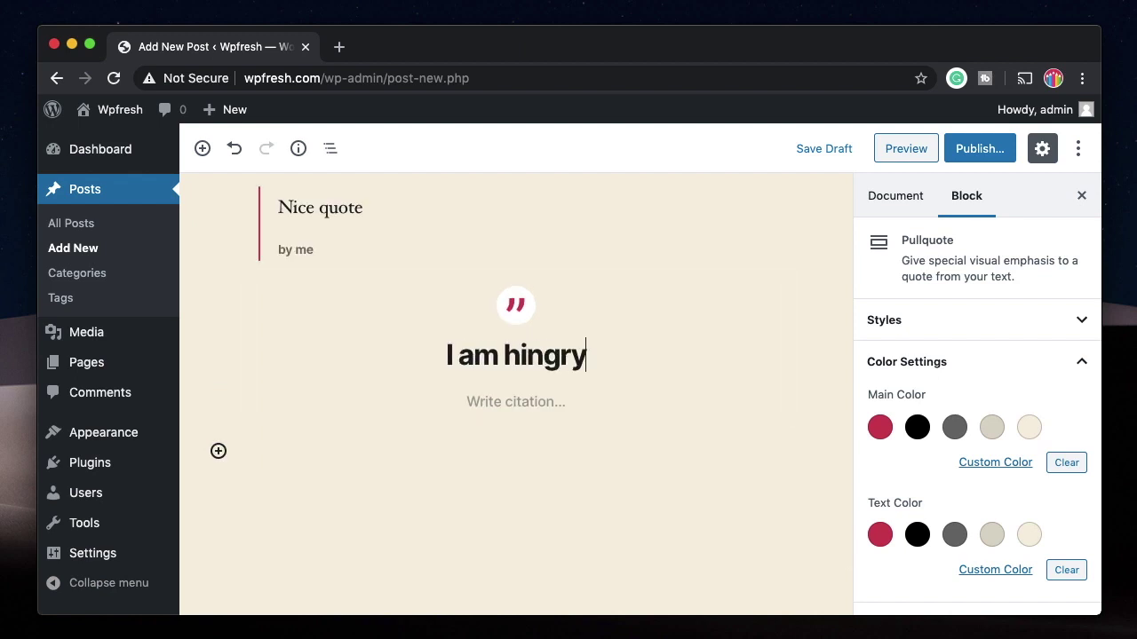
{"action": "left_click", "coordinate": [511, 427]}
{"action": "type", "text": "no citation required"}
{"action": "scroll", "coordinate": [461, 297], "scroll_direction": "up", "scroll_amount": 10}
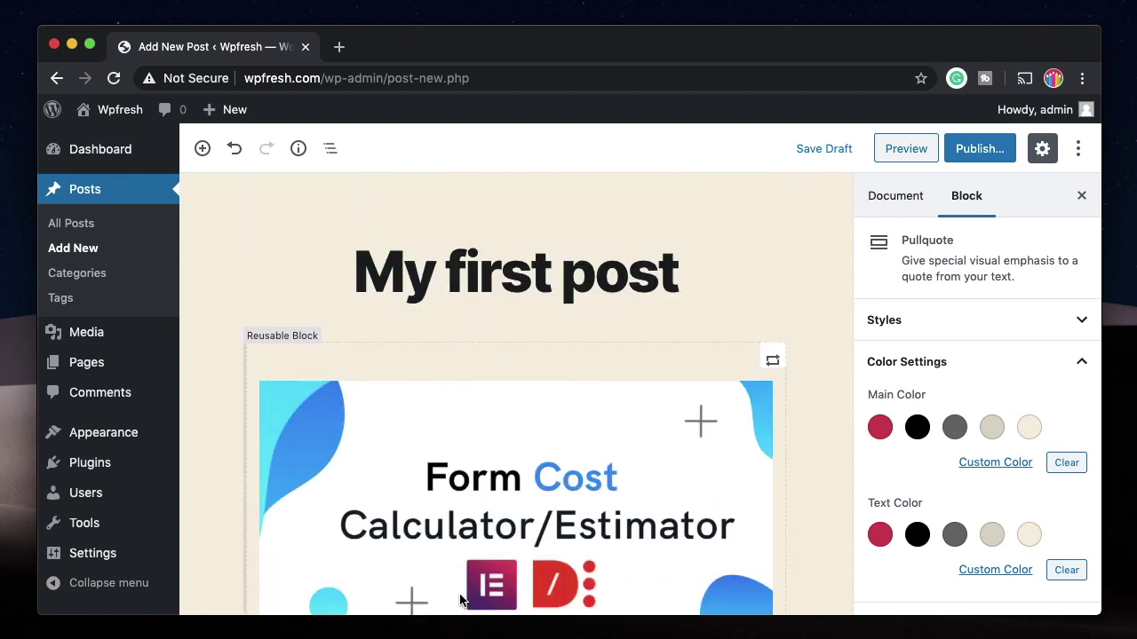
{"action": "left_click", "coordinate": [296, 150]}
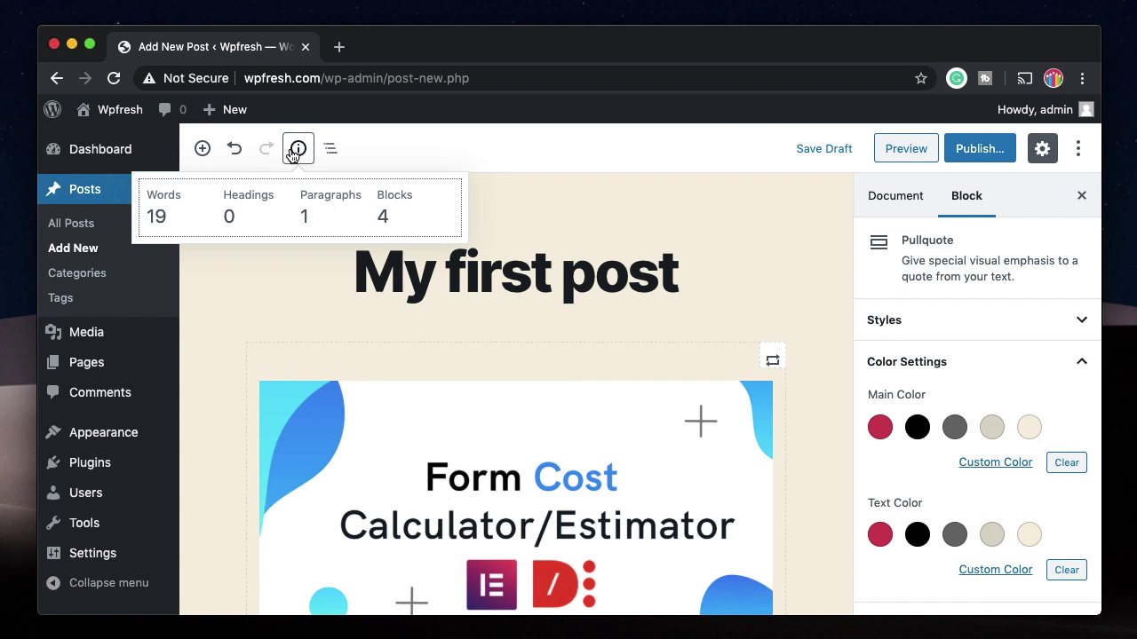
{"action": "double_click", "coordinate": [161, 196]}
{"action": "double_click", "coordinate": [234, 194]}
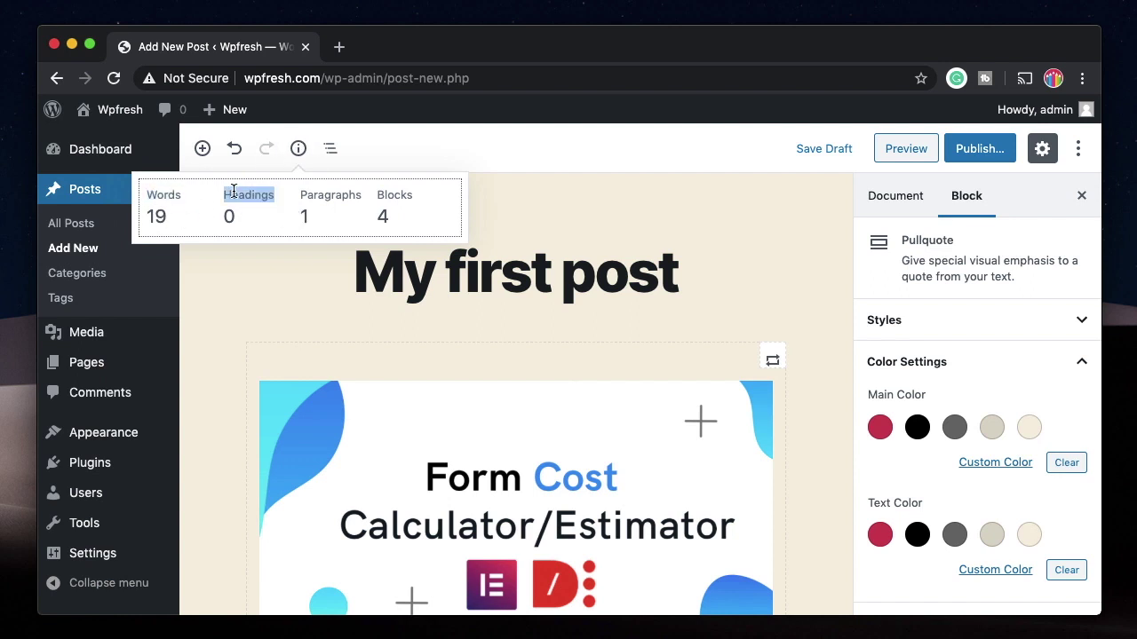
{"action": "double_click", "coordinate": [313, 193]}
{"action": "double_click", "coordinate": [399, 194]}
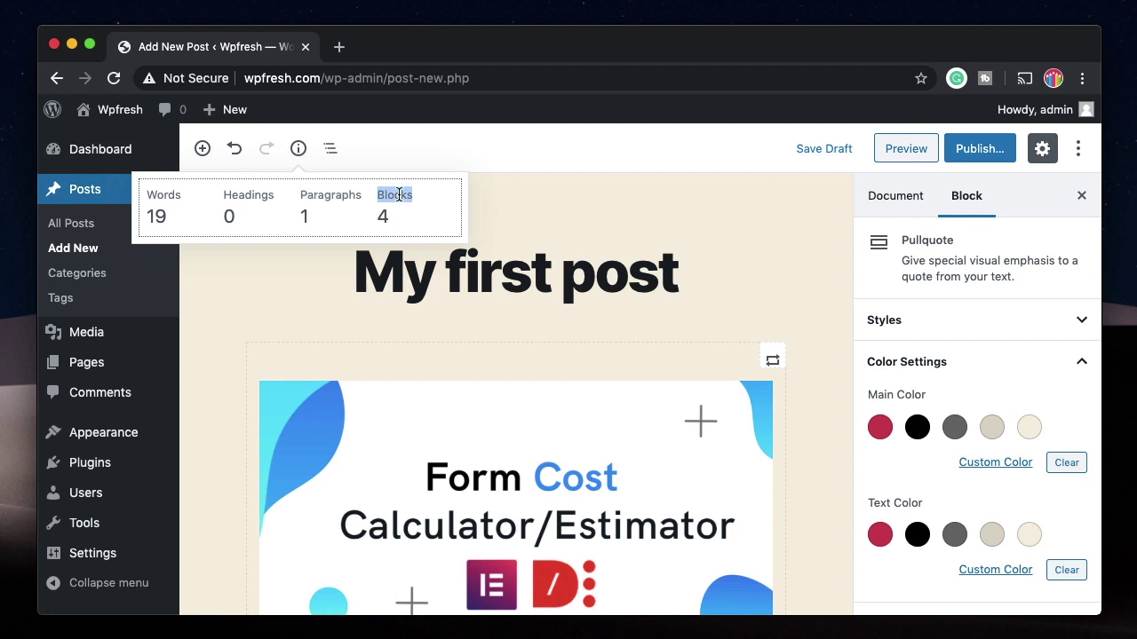
{"action": "left_click", "coordinate": [492, 297]}
{"action": "left_click", "coordinate": [329, 148]}
{"action": "left_click", "coordinate": [315, 273]}
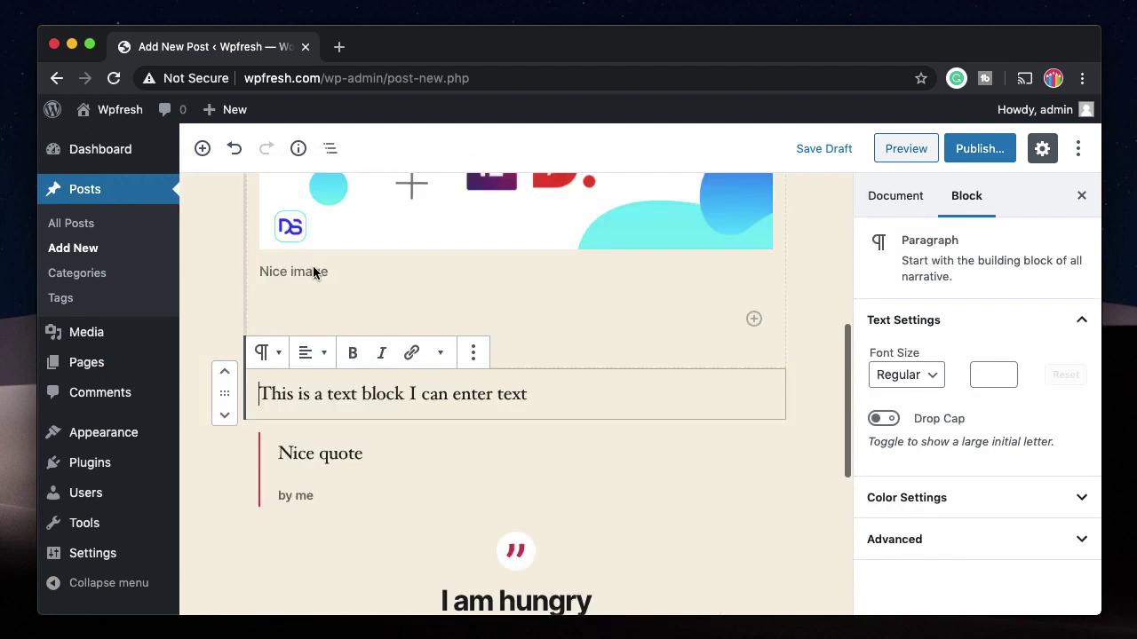
{"action": "left_click", "coordinate": [330, 150]}
{"action": "left_click", "coordinate": [271, 293]}
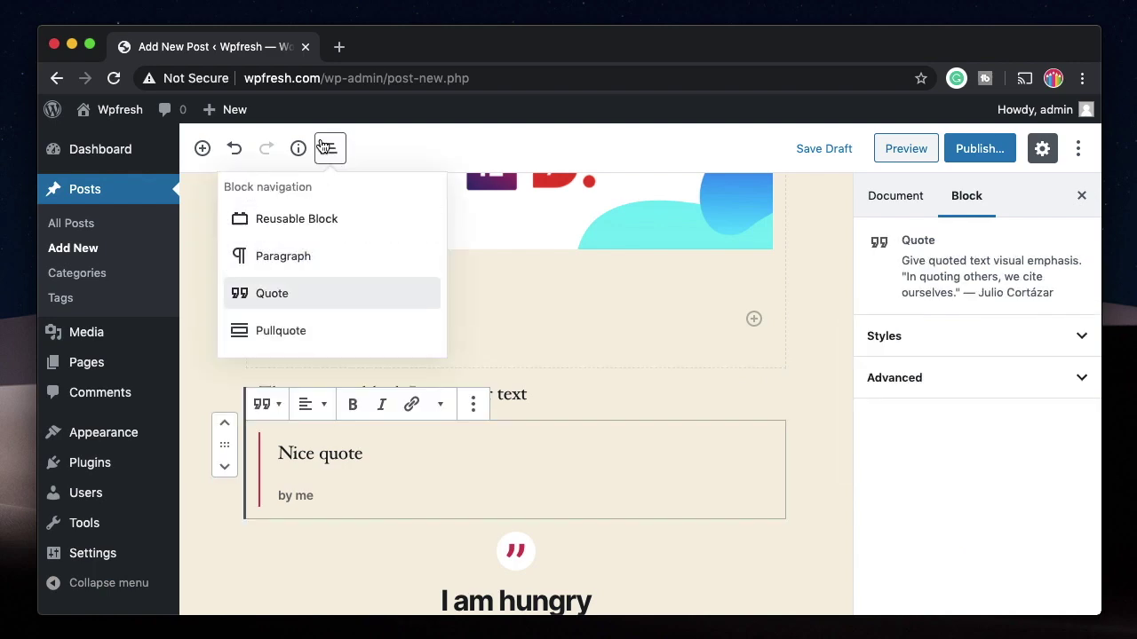
{"action": "scroll", "coordinate": [427, 333], "scroll_direction": "up", "scroll_amount": 5}
{"action": "scroll", "coordinate": [427, 330], "scroll_direction": "down", "scroll_amount": 10}
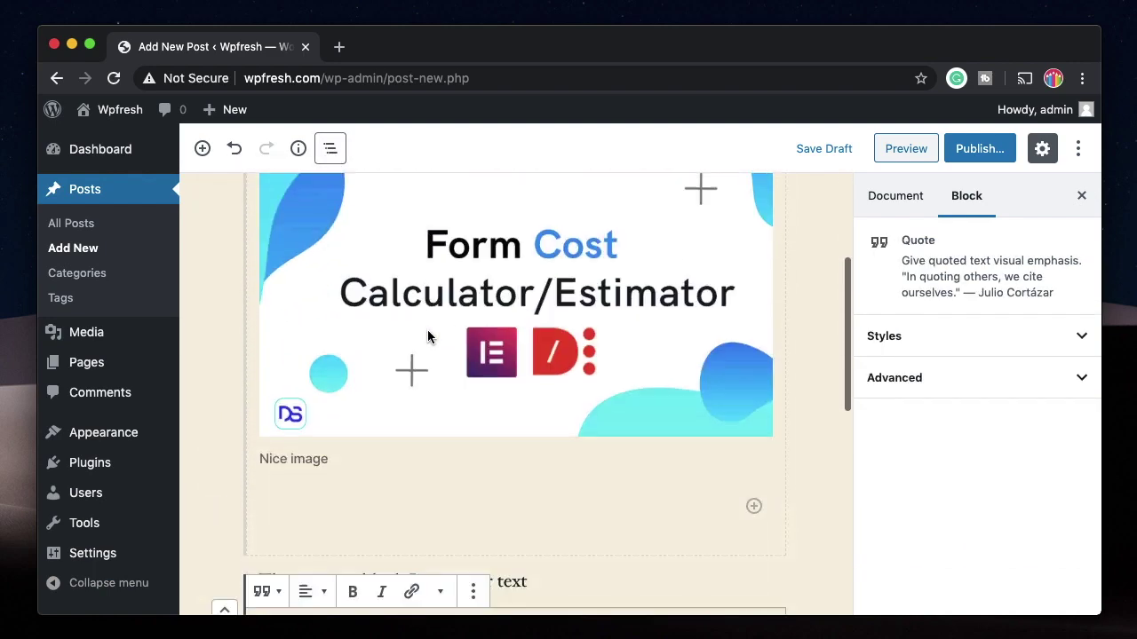
{"action": "scroll", "coordinate": [422, 442], "scroll_direction": "up", "scroll_amount": 10}
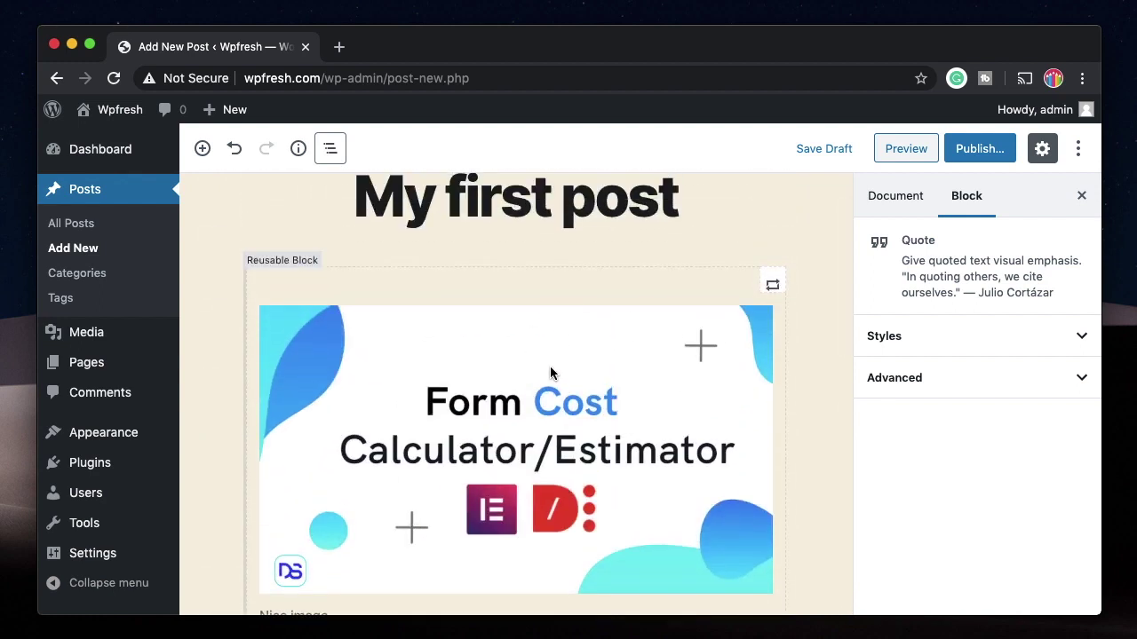
{"action": "left_click", "coordinate": [550, 371]}
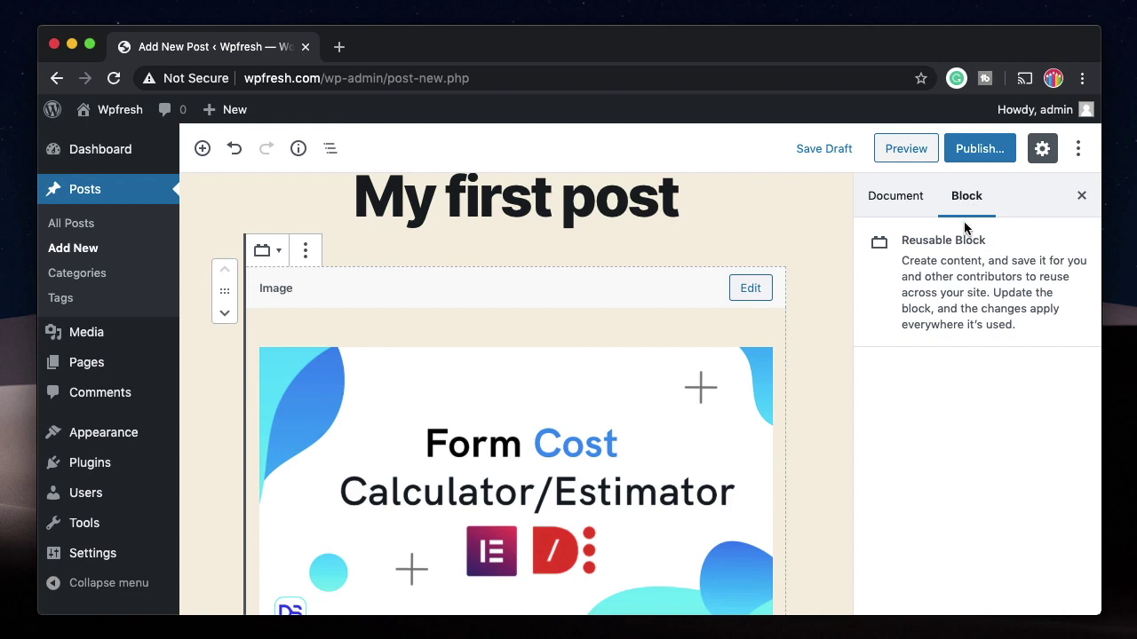
Step: Give the pullquote a light grey main colour and the Solid Color style
{"action": "scroll", "coordinate": [524, 515], "scroll_direction": "down", "scroll_amount": 6}
{"action": "left_click", "coordinate": [545, 473]}
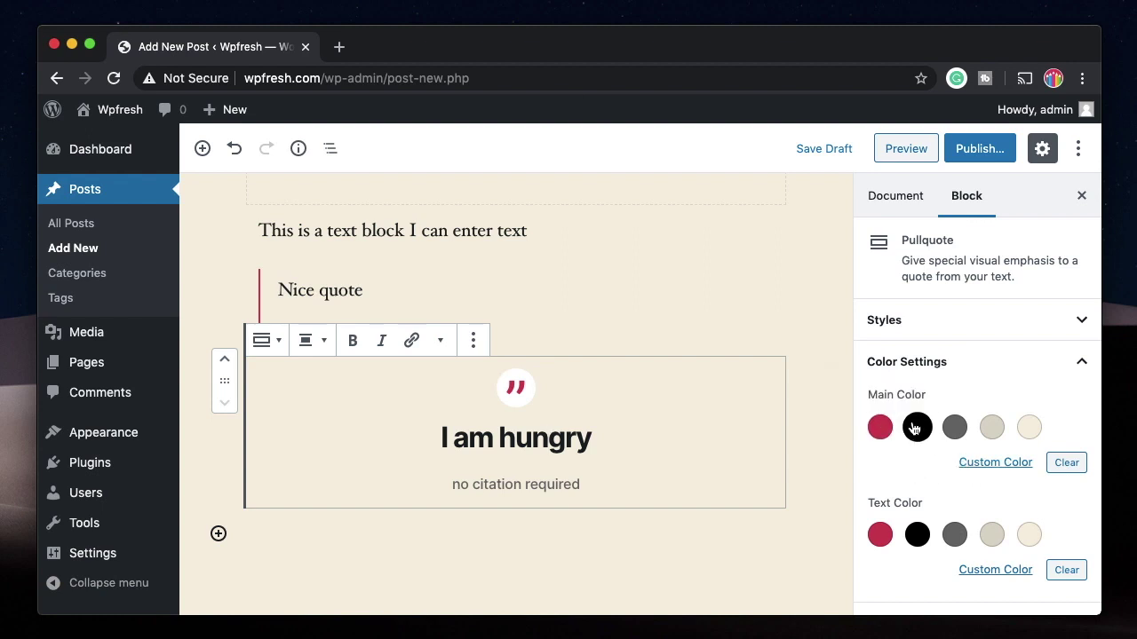
{"action": "left_click", "coordinate": [992, 427]}
{"action": "scroll", "coordinate": [741, 317], "scroll_direction": "down", "scroll_amount": 3}
{"action": "left_click", "coordinate": [893, 321]}
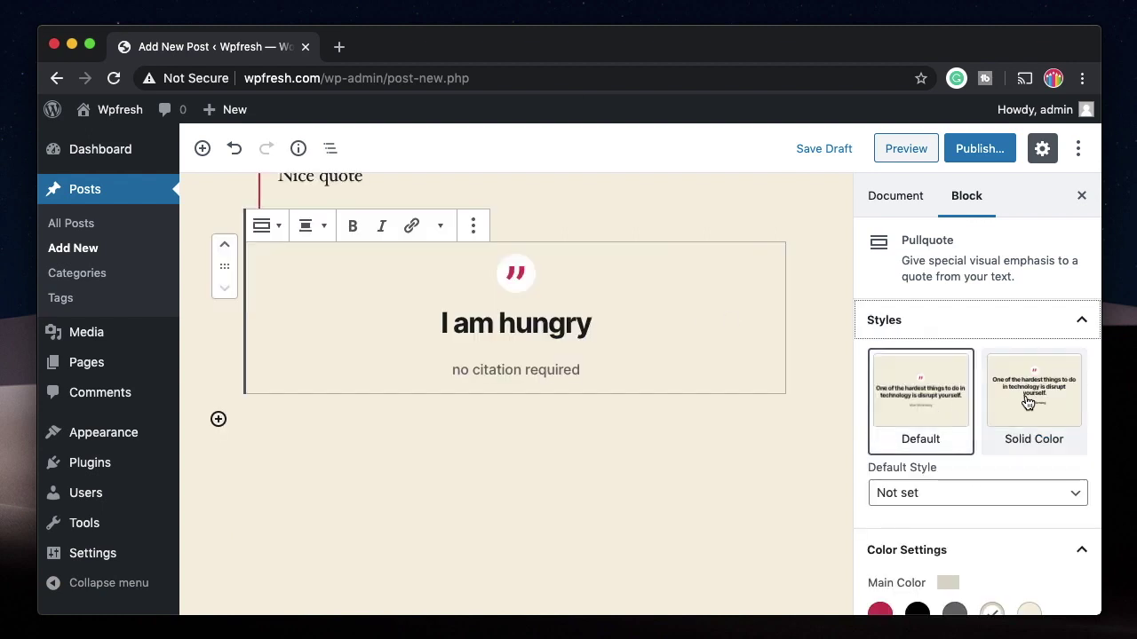
{"action": "left_click", "coordinate": [963, 400]}
Step: Set the pullquote text colour to black after trying red, dark grey and cream
{"action": "scroll", "coordinate": [963, 443], "scroll_direction": "down", "scroll_amount": 2}
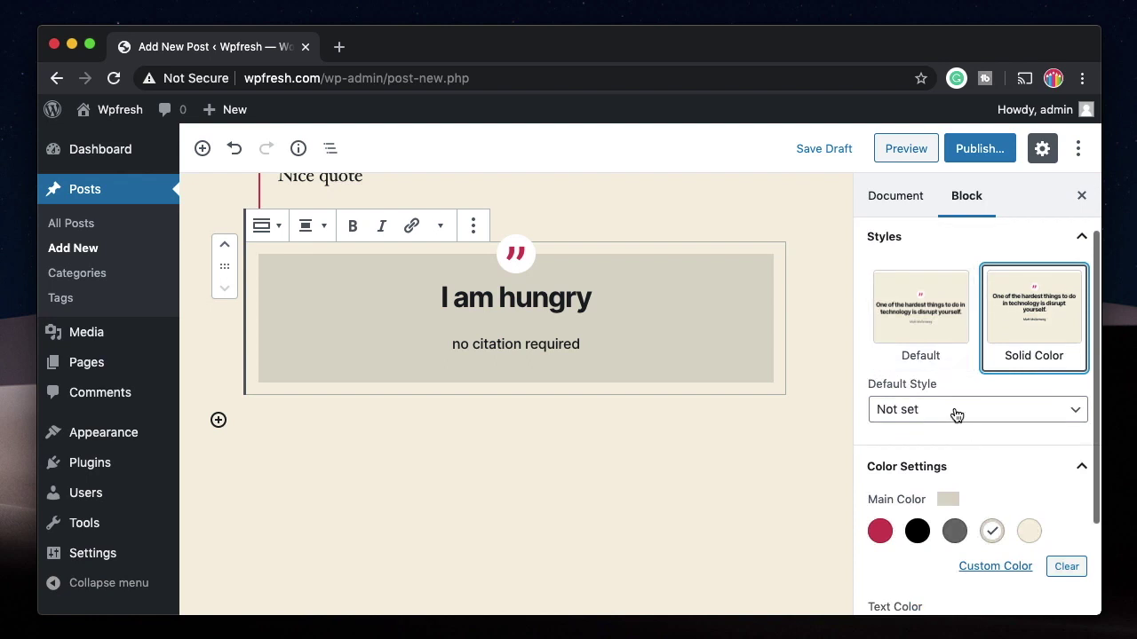
{"action": "scroll", "coordinate": [954, 413], "scroll_direction": "down", "scroll_amount": 2}
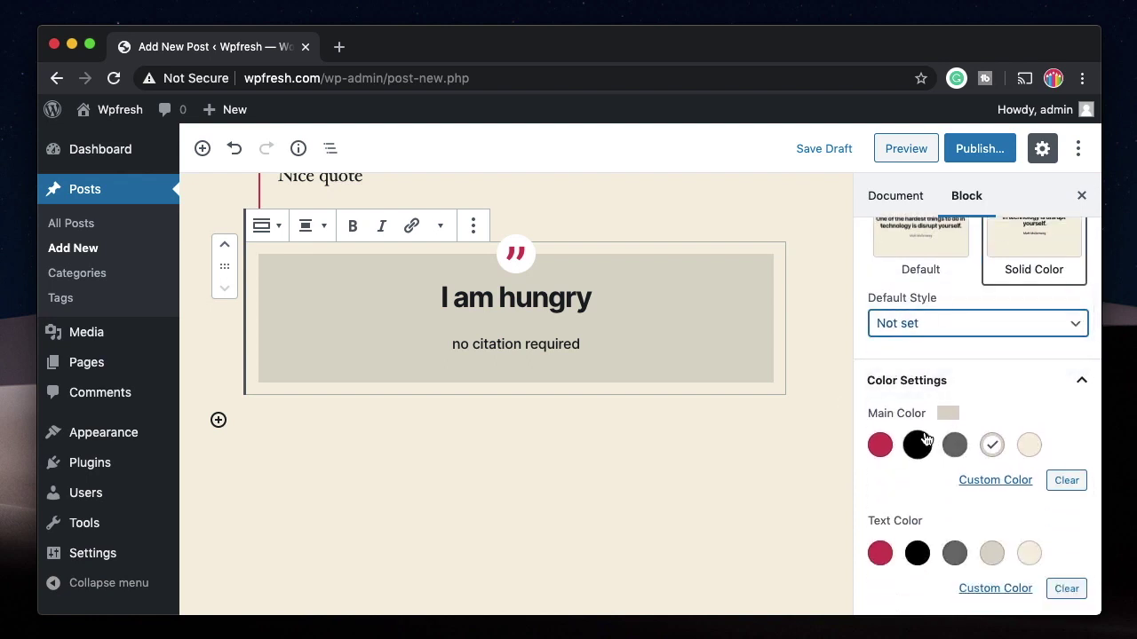
{"action": "scroll", "coordinate": [900, 438], "scroll_direction": "down", "scroll_amount": 1}
{"action": "left_click", "coordinate": [880, 507]}
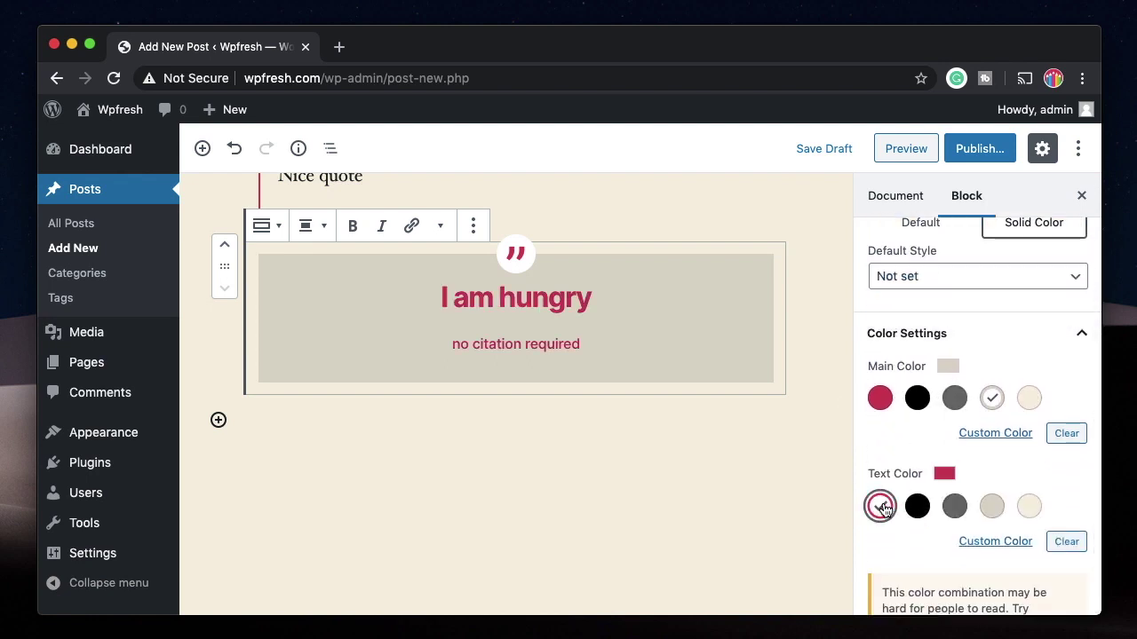
{"action": "left_click", "coordinate": [953, 507]}
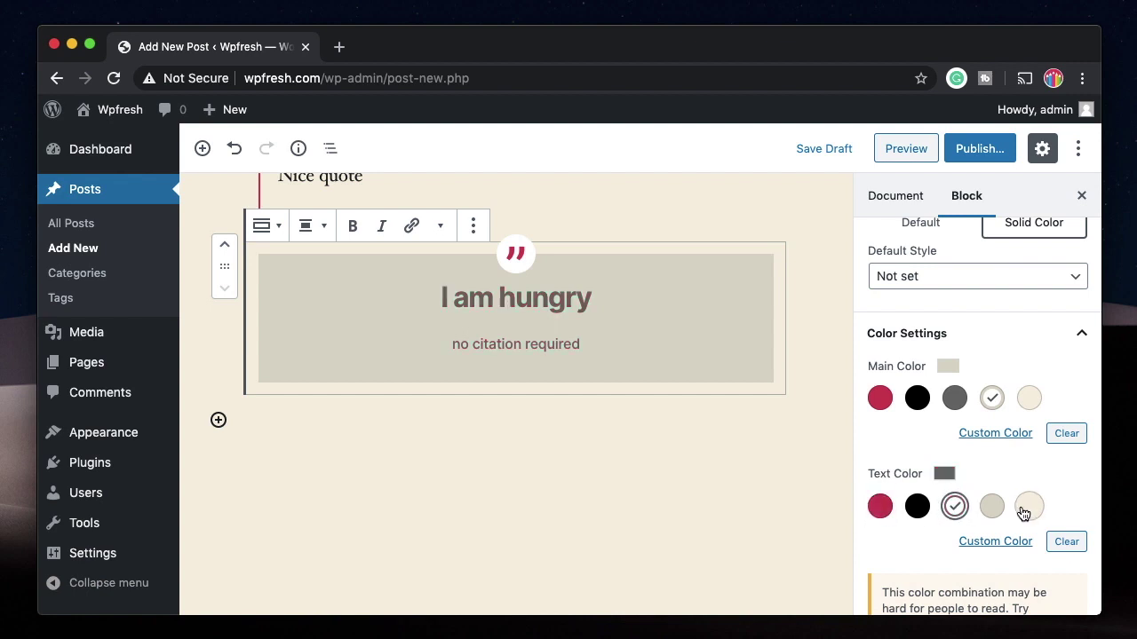
{"action": "left_click", "coordinate": [1027, 509]}
{"action": "triple_click", "coordinate": [483, 349]}
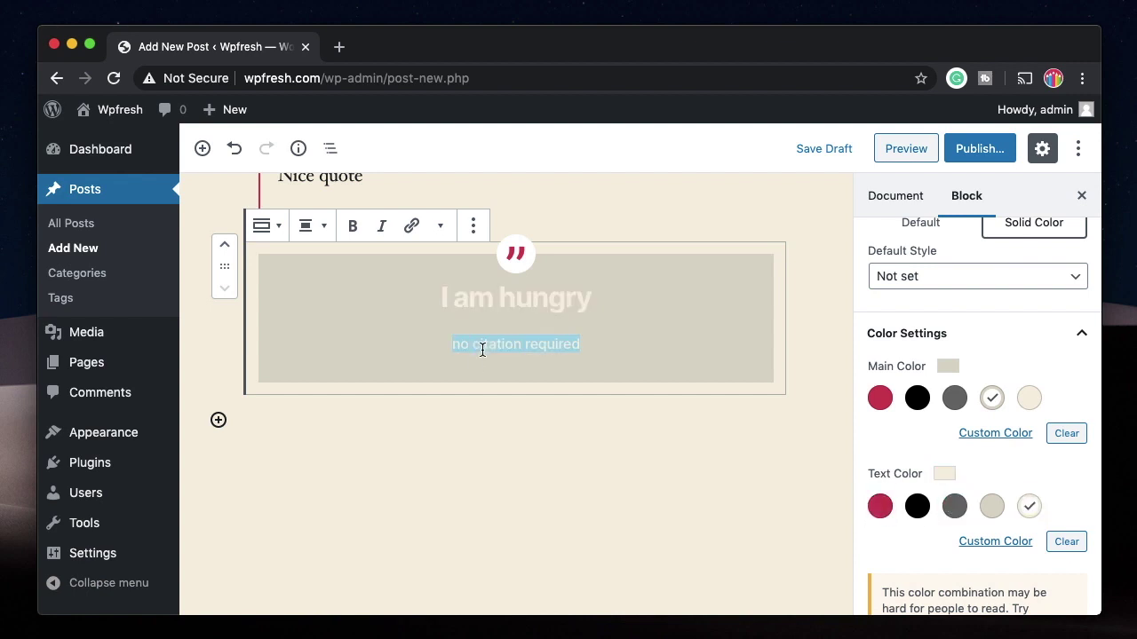
{"action": "left_click", "coordinate": [917, 506]}
{"action": "left_click", "coordinate": [939, 372]}
{"action": "scroll", "coordinate": [459, 387], "scroll_direction": "up", "scroll_amount": 3}
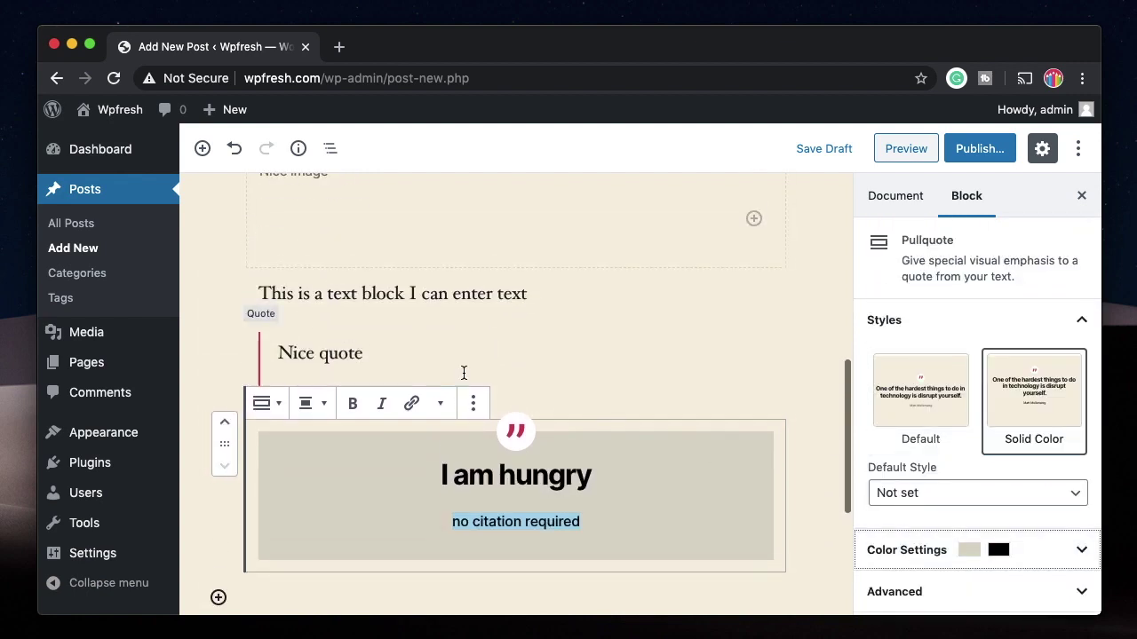
Step: Select the Nice quote block and look through its Advanced settings
{"action": "left_click", "coordinate": [454, 334]}
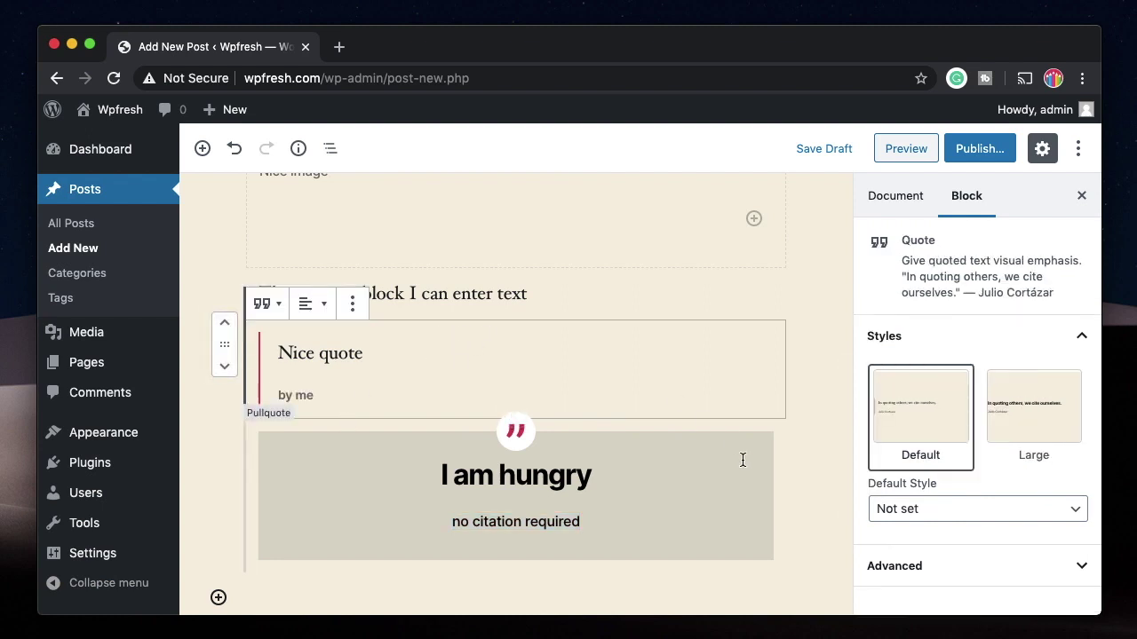
{"action": "left_click", "coordinate": [1010, 567]}
{"action": "scroll", "coordinate": [1004, 502], "scroll_direction": "down", "scroll_amount": 2}
{"action": "scroll", "coordinate": [1000, 502], "scroll_direction": "up", "scroll_amount": 2}
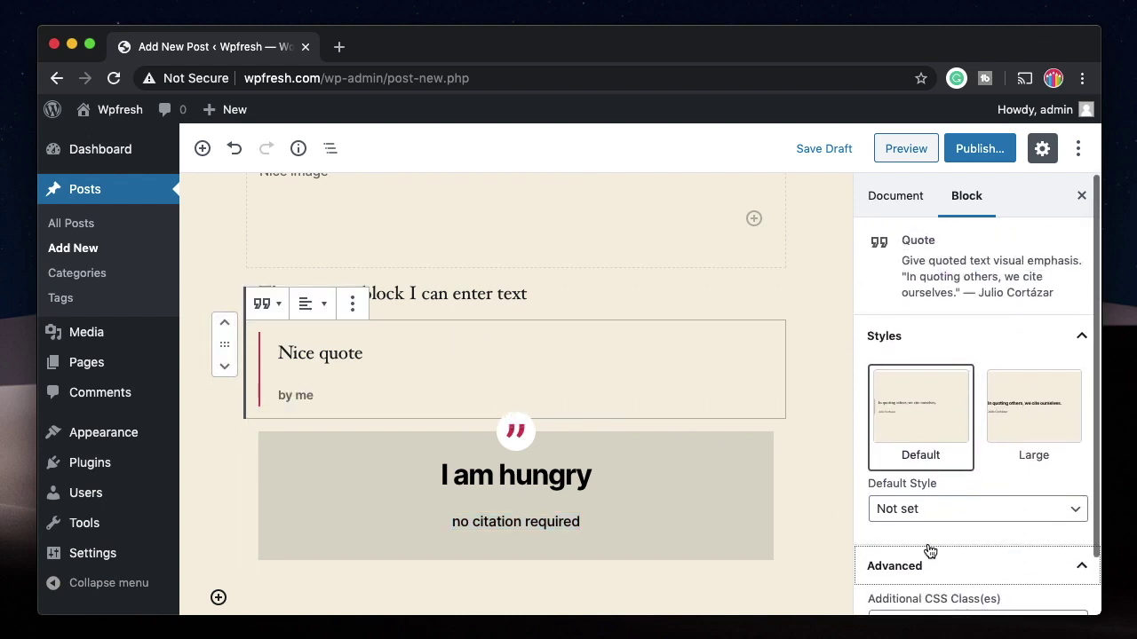
{"action": "scroll", "coordinate": [552, 329], "scroll_direction": "up", "scroll_amount": 3}
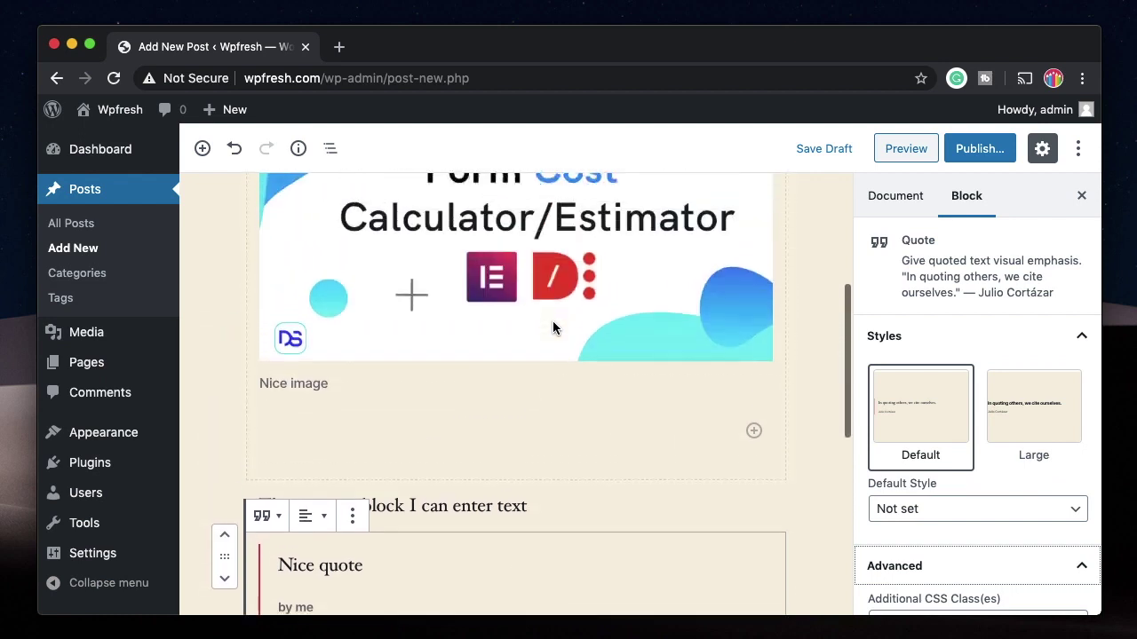
{"action": "scroll", "coordinate": [552, 329], "scroll_direction": "up", "scroll_amount": 3}
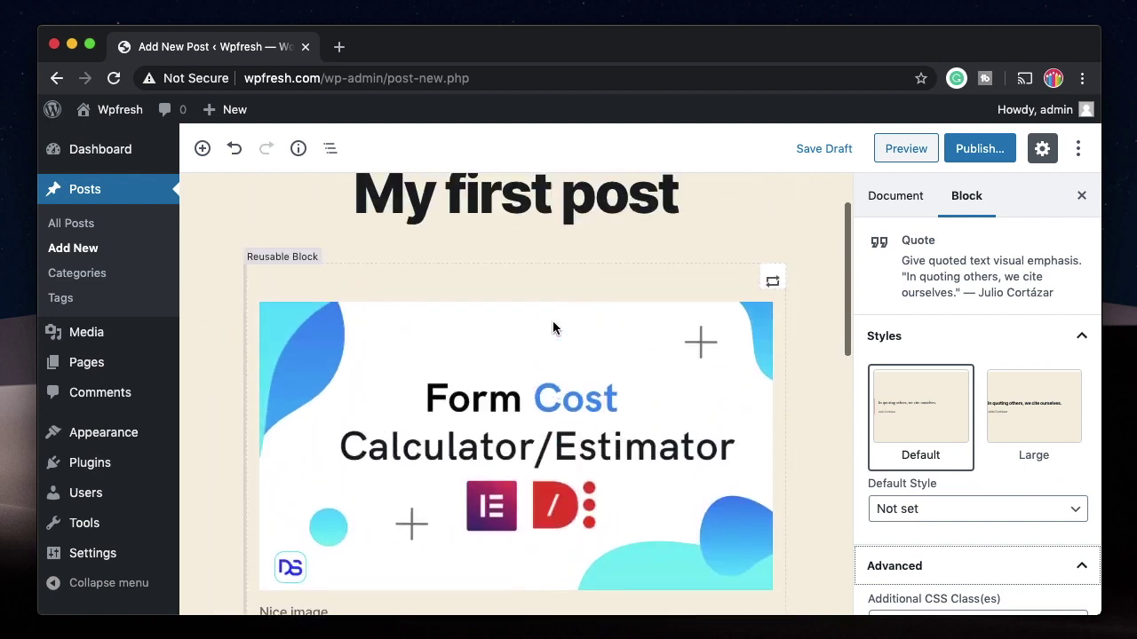
{"action": "scroll", "coordinate": [574, 293], "scroll_direction": "down", "scroll_amount": 1}
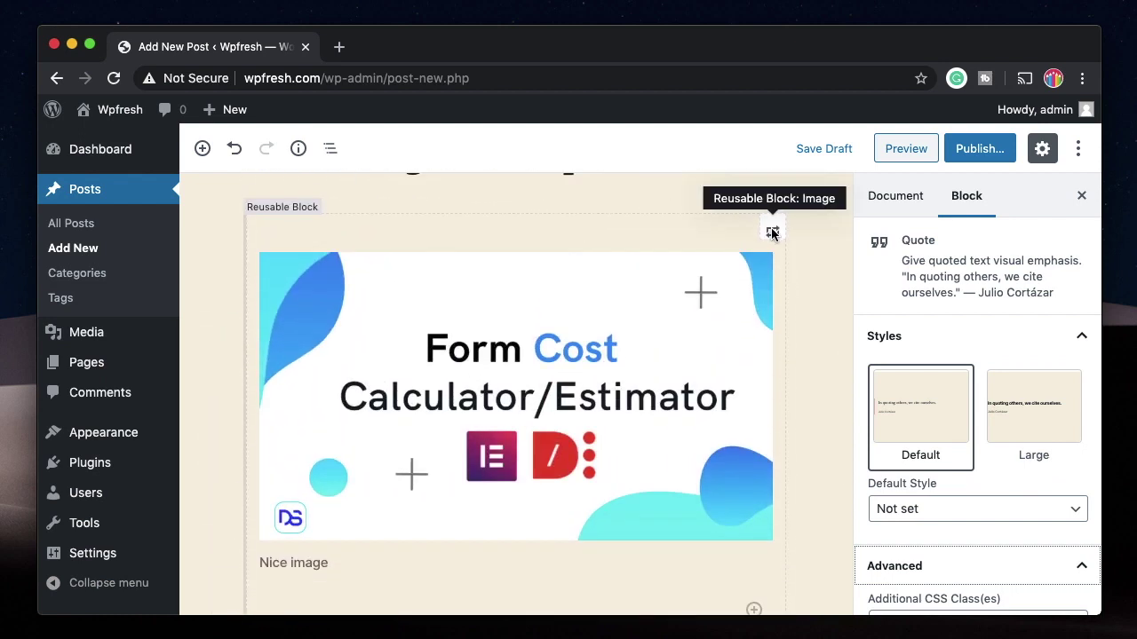
Step: Insert an empty block before the reusable image using its More options menu
{"action": "left_click", "coordinate": [771, 231]}
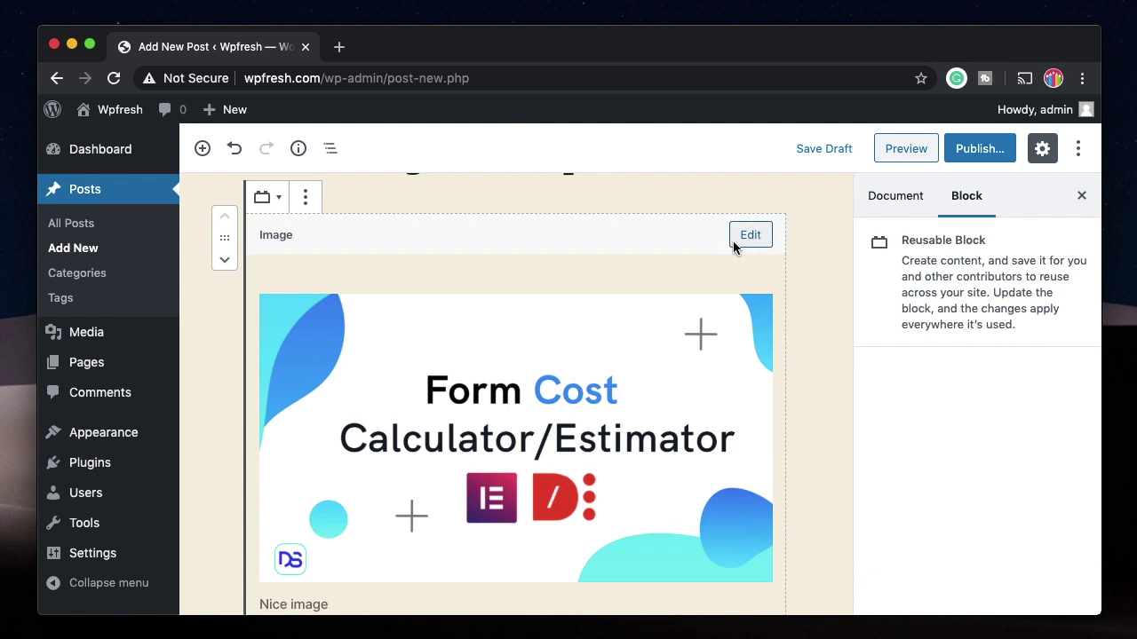
{"action": "left_click", "coordinate": [305, 197]}
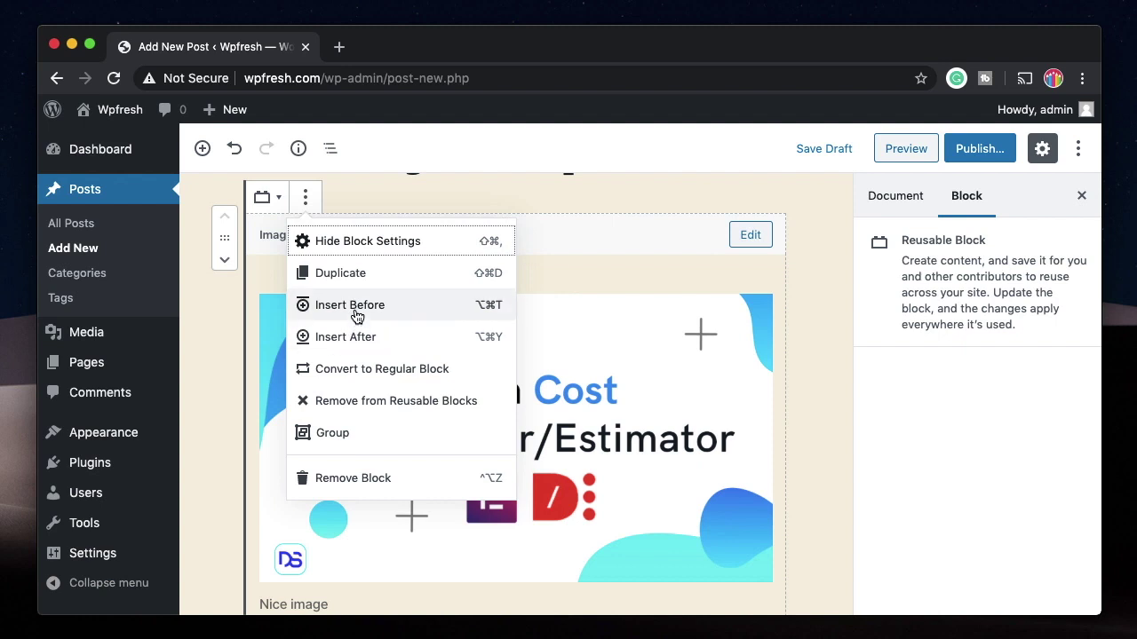
{"action": "left_click", "coordinate": [350, 307]}
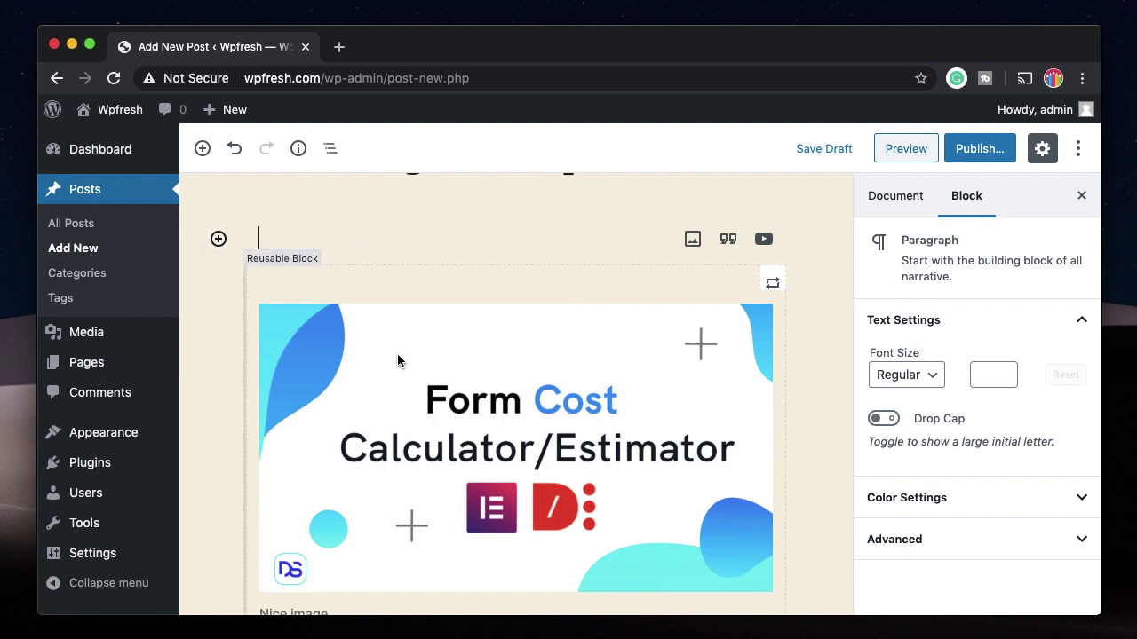
{"action": "scroll", "coordinate": [406, 506], "scroll_direction": "down", "scroll_amount": 10}
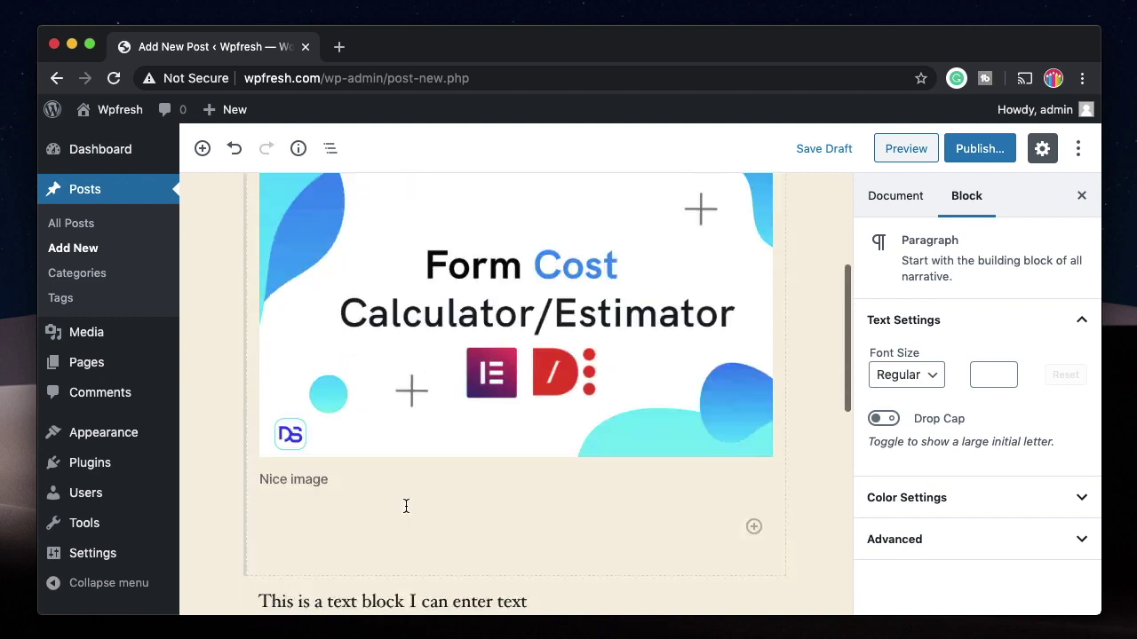
{"action": "left_click", "coordinate": [218, 318]}
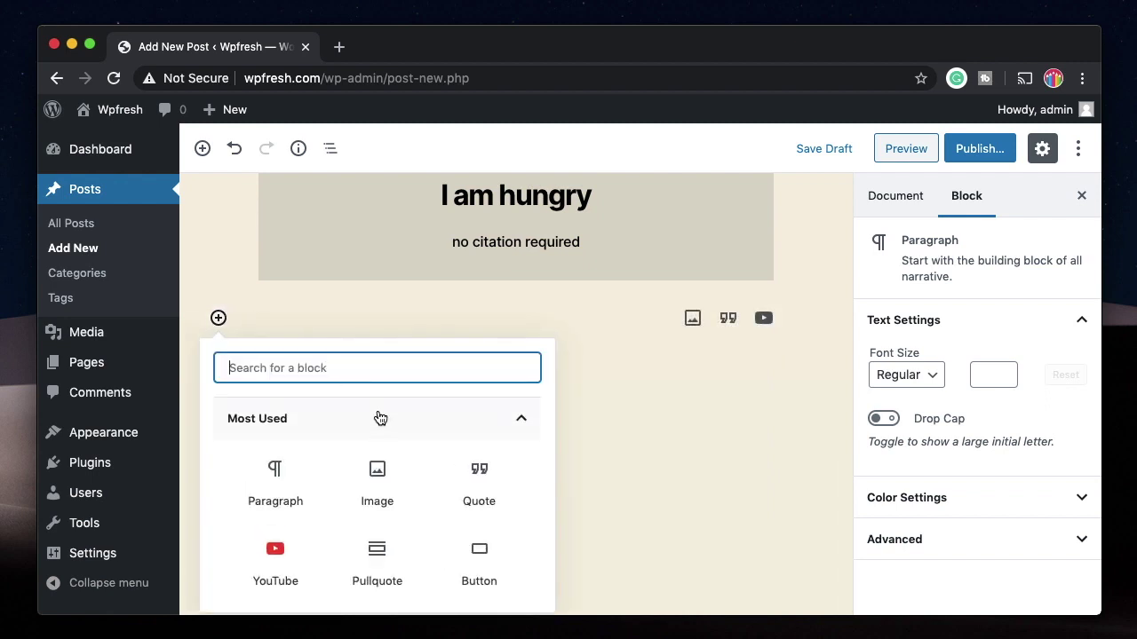
{"action": "scroll", "coordinate": [375, 418], "scroll_direction": "down", "scroll_amount": 1}
{"action": "left_click", "coordinate": [616, 360]}
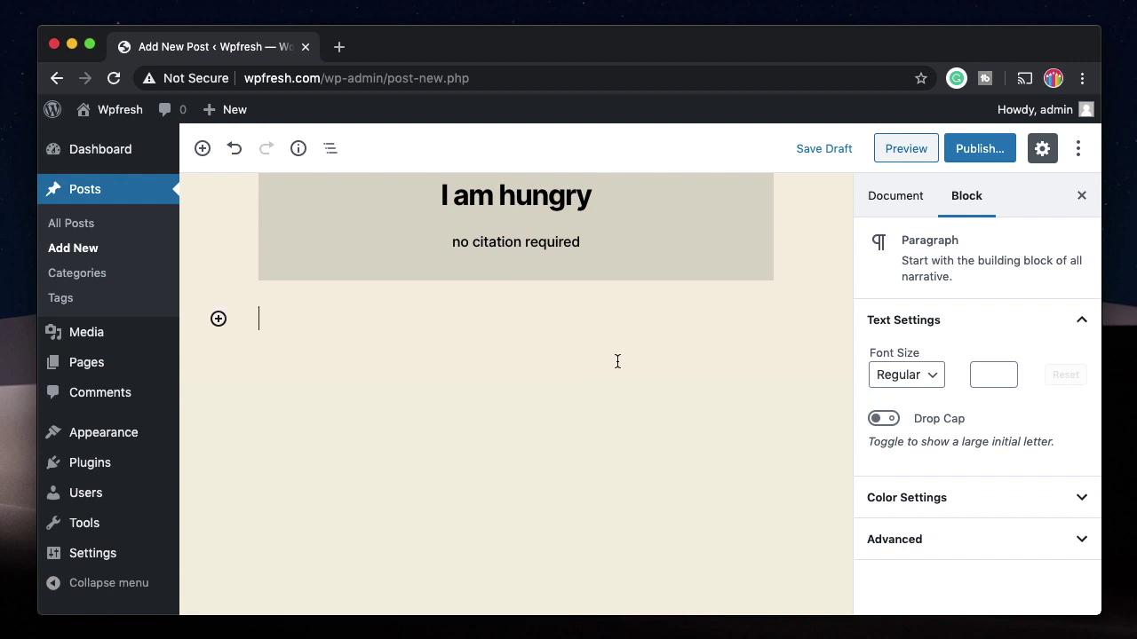
{"action": "scroll", "coordinate": [590, 297], "scroll_direction": "up", "scroll_amount": 5}
{"action": "scroll", "coordinate": [574, 342], "scroll_direction": "up", "scroll_amount": 3}
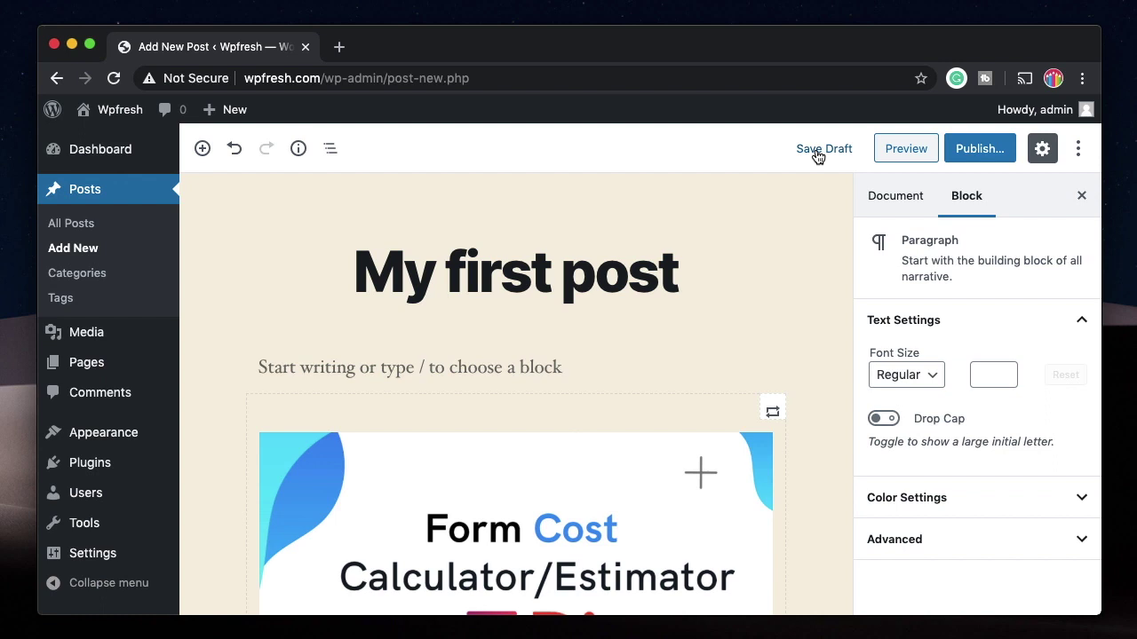
Step: Preview 'My first post' in a new tab, scroll through it, then close the preview
{"action": "left_click", "coordinate": [918, 153]}
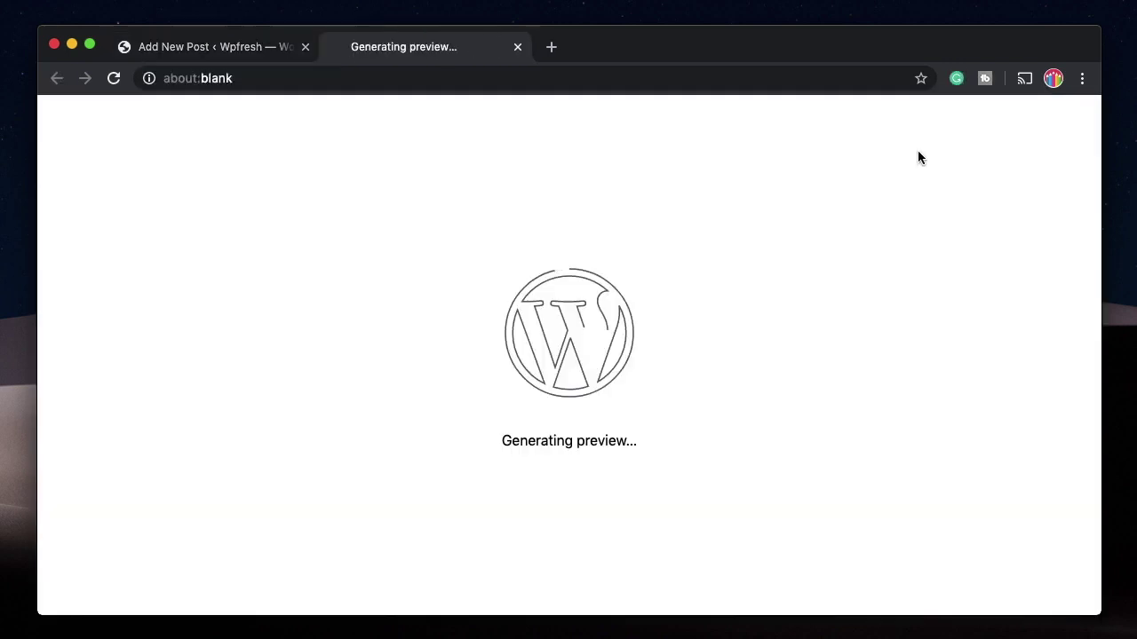
{"action": "scroll", "coordinate": [329, 480], "scroll_direction": "down", "scroll_amount": 10}
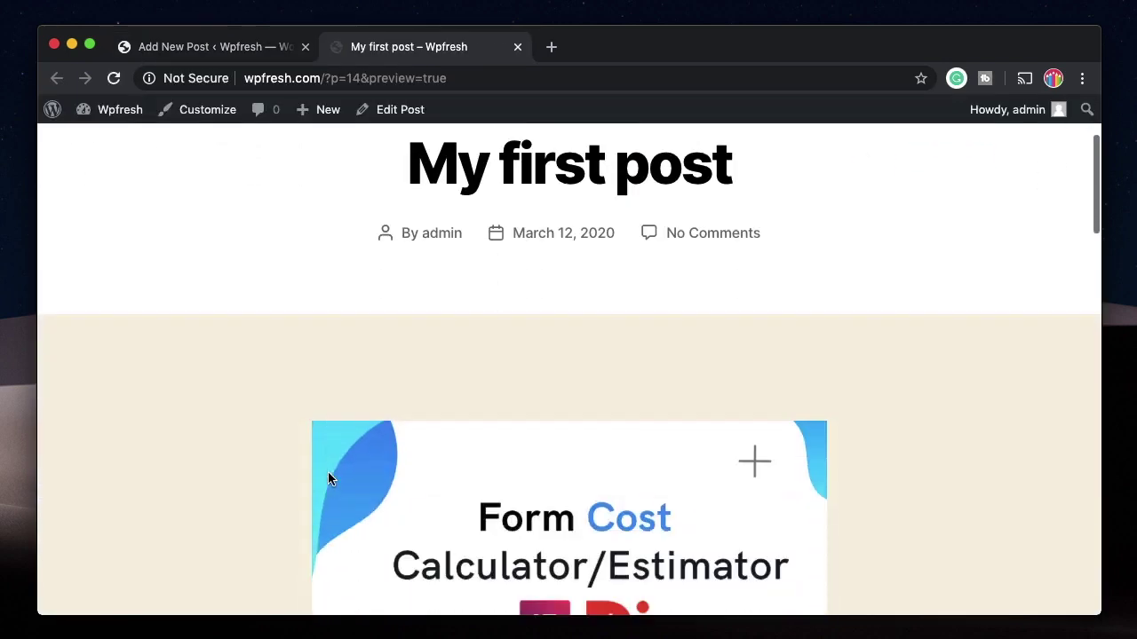
{"action": "scroll", "coordinate": [325, 475], "scroll_direction": "down", "scroll_amount": 3}
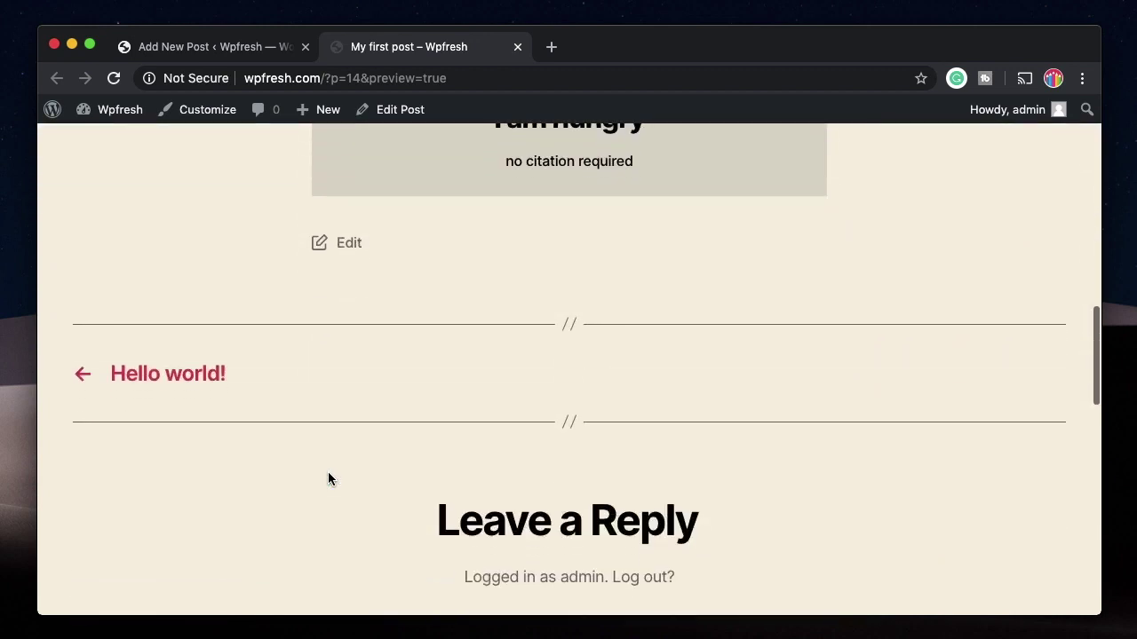
{"action": "scroll", "coordinate": [325, 477], "scroll_direction": "up", "scroll_amount": 10}
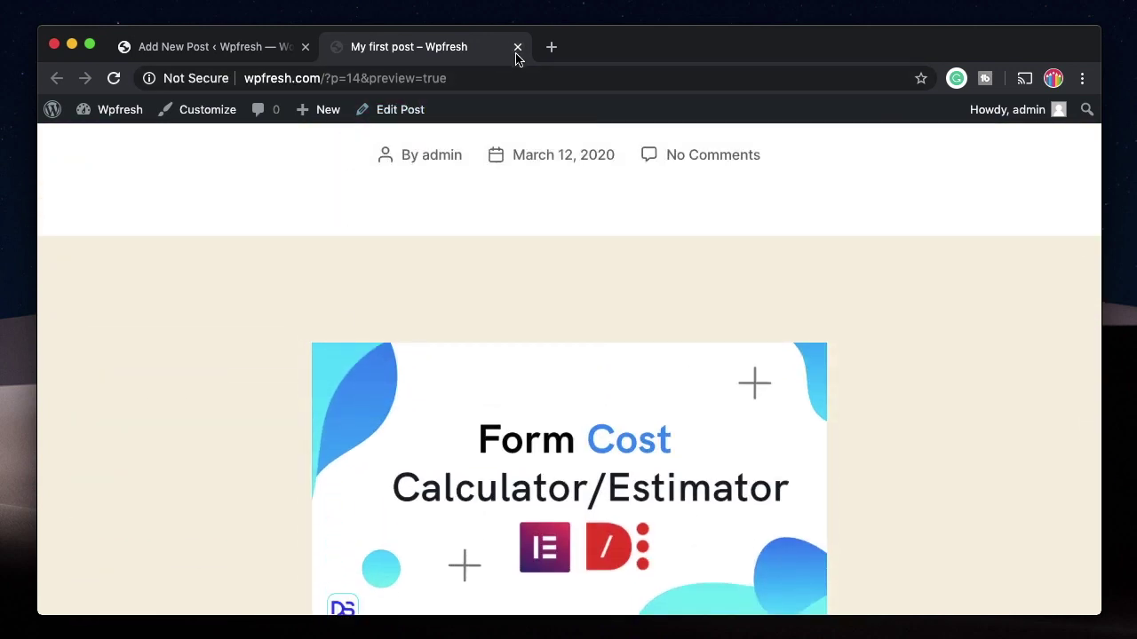
{"action": "left_click", "coordinate": [517, 47]}
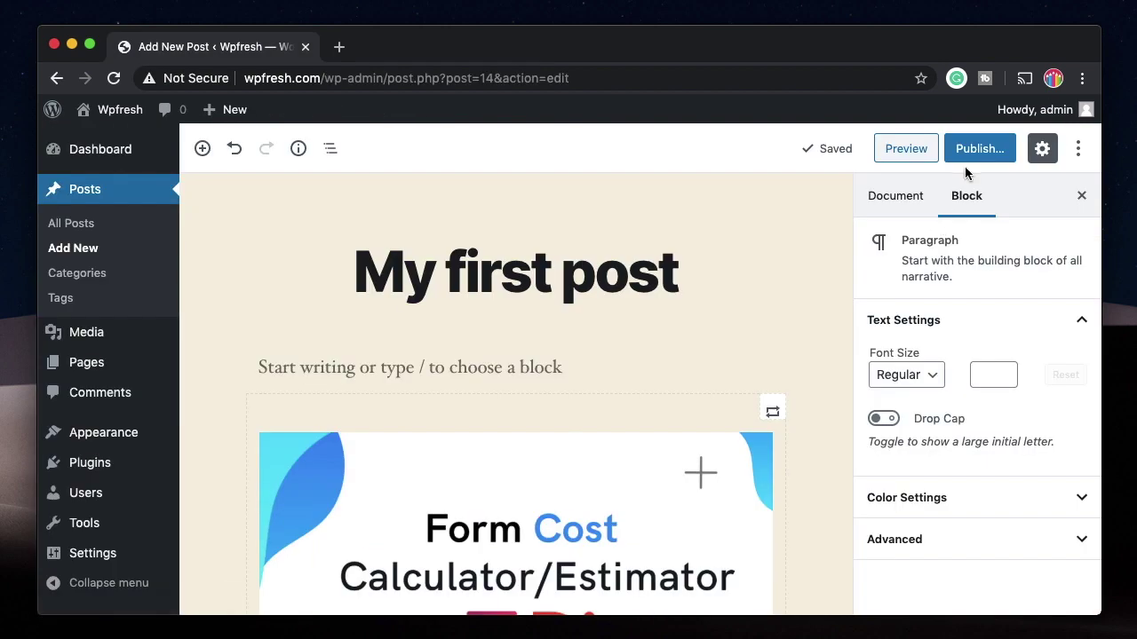
Step: Check Visibility and publish date in the pre-publish panel, then publish 'My first post'
{"action": "left_click", "coordinate": [980, 149]}
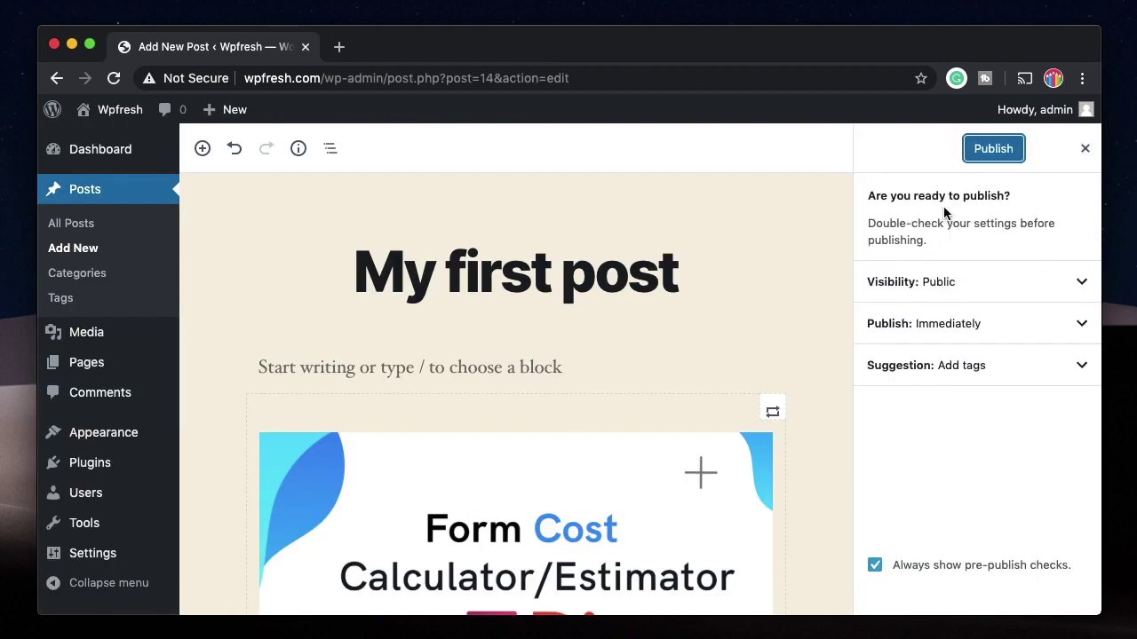
{"action": "left_click", "coordinate": [950, 285]}
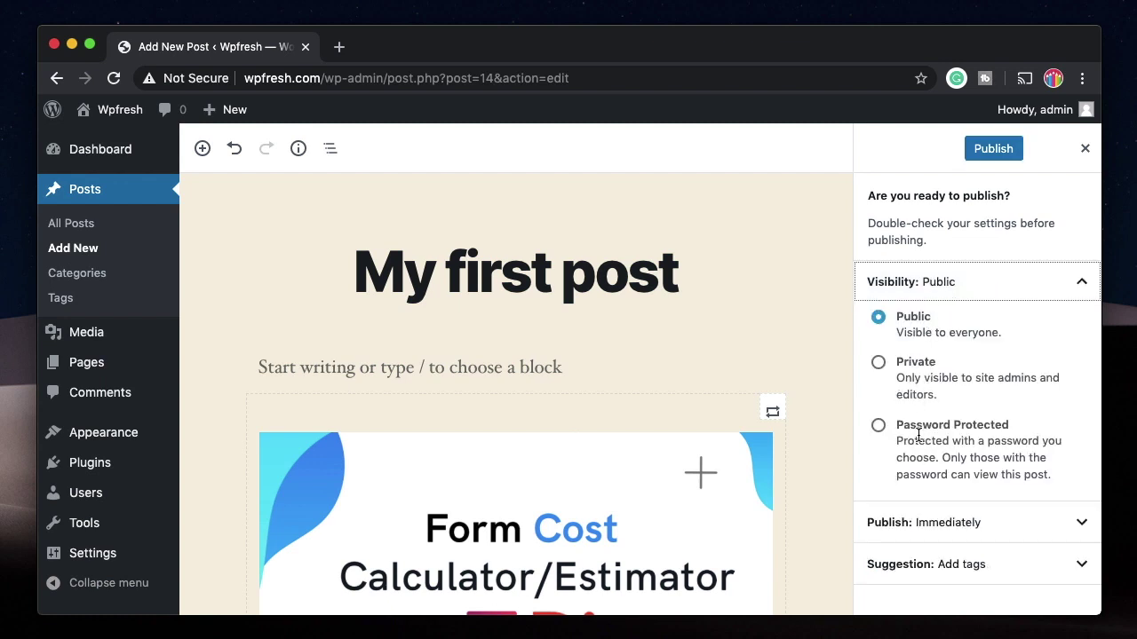
{"action": "left_click", "coordinate": [999, 297]}
{"action": "left_click", "coordinate": [974, 329]}
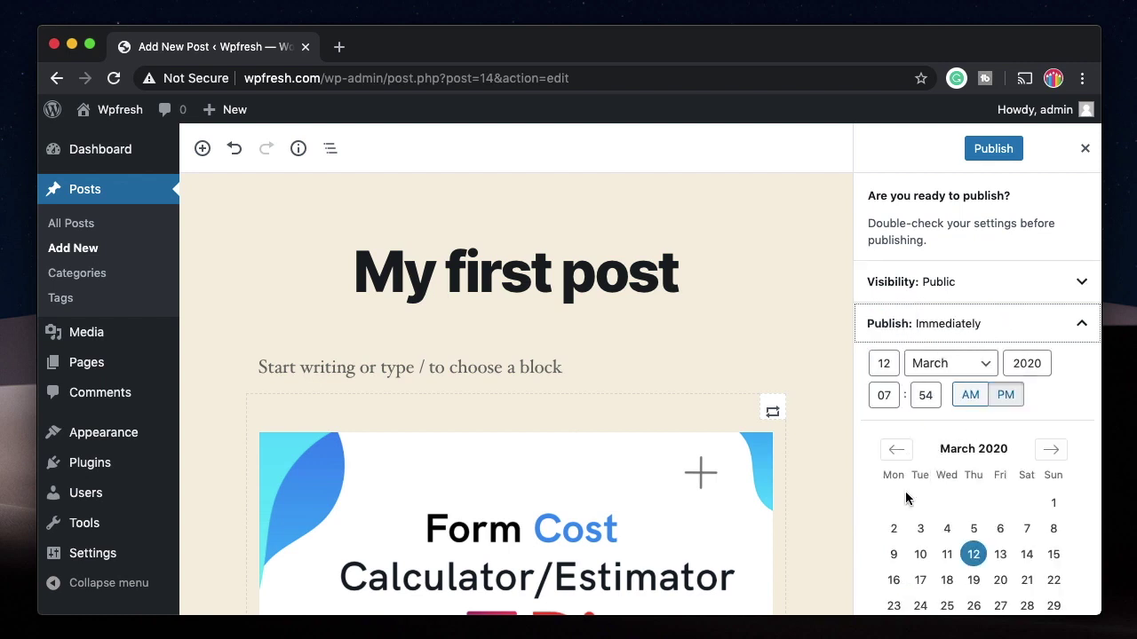
{"action": "scroll", "coordinate": [906, 495], "scroll_direction": "down", "scroll_amount": 3}
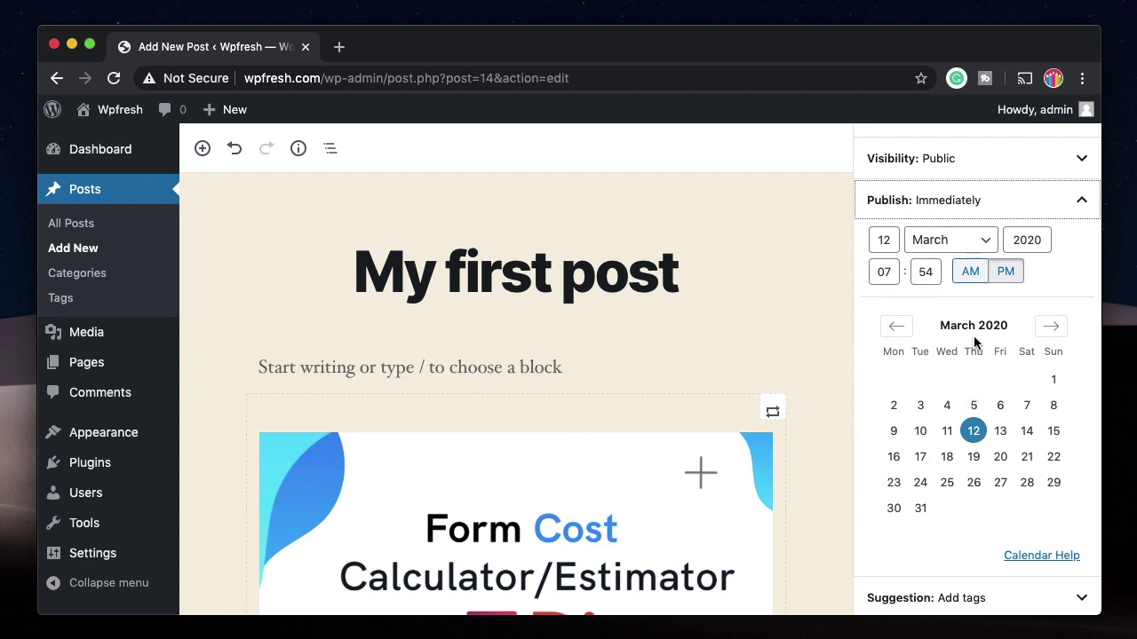
{"action": "left_click", "coordinate": [994, 203]}
{"action": "left_click", "coordinate": [995, 366]}
{"action": "left_click", "coordinate": [1001, 376]}
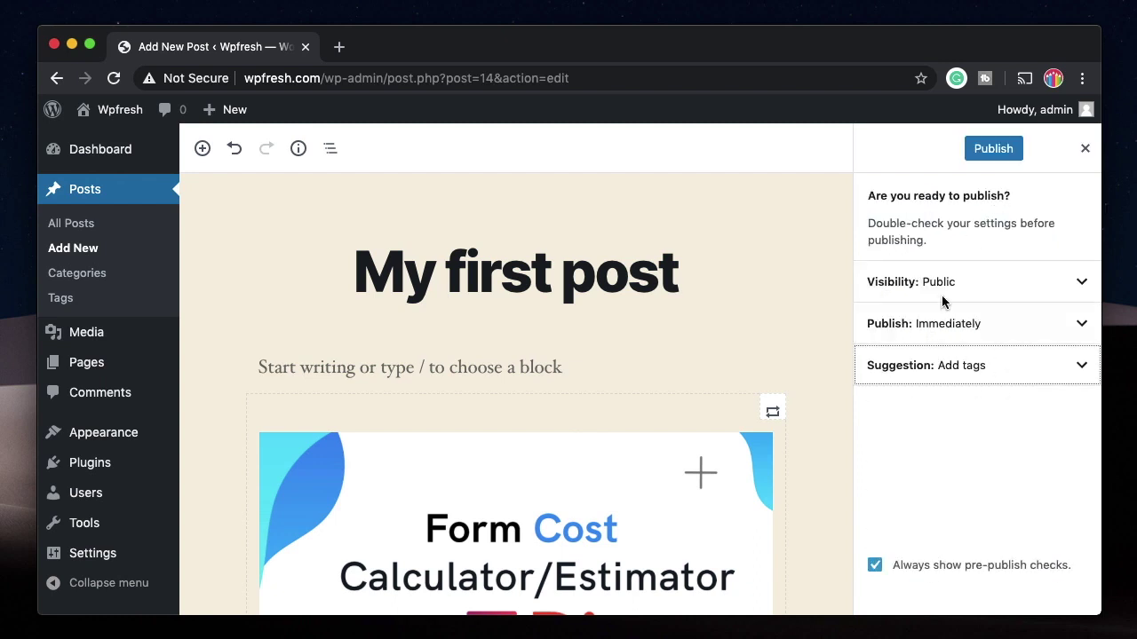
{"action": "left_click", "coordinate": [993, 149]}
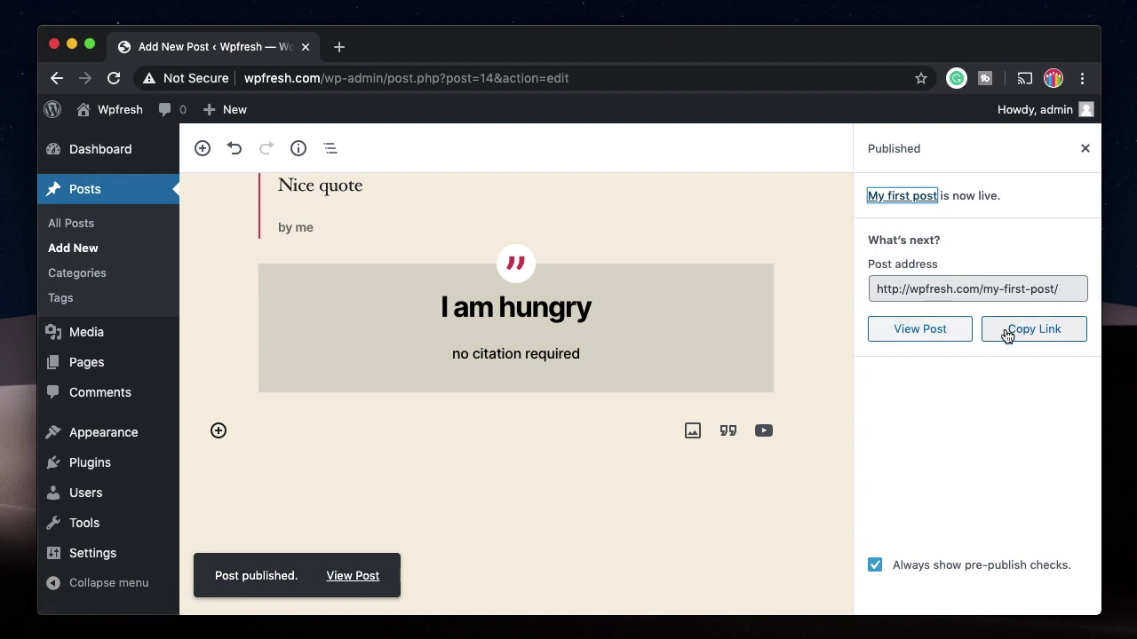
{"action": "left_click", "coordinate": [920, 330]}
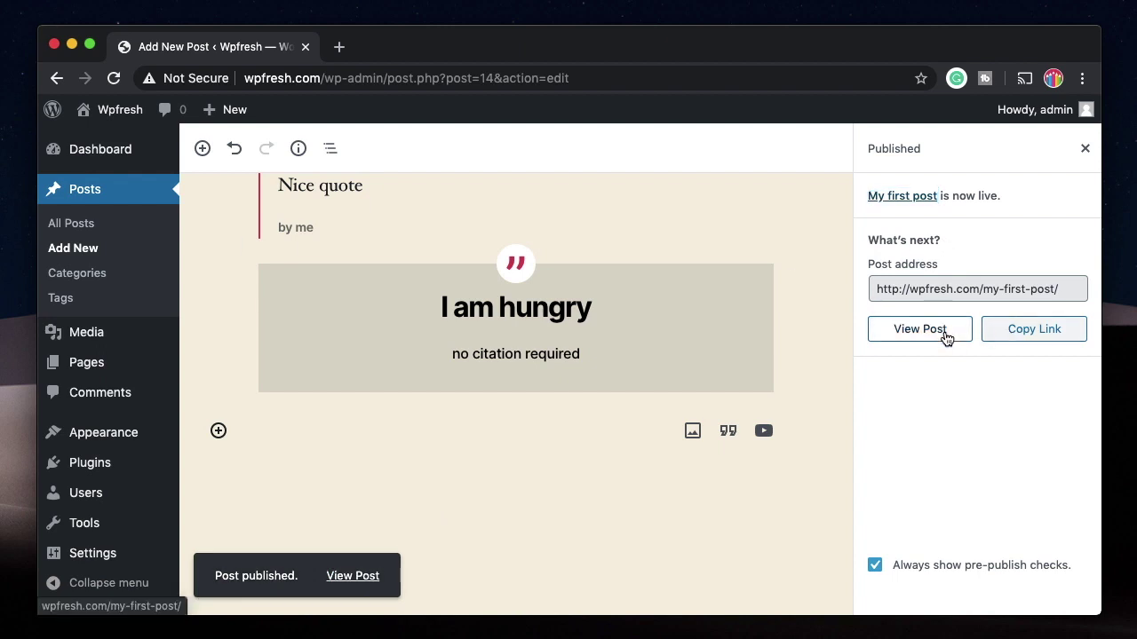
{"action": "scroll", "coordinate": [363, 428], "scroll_direction": "down", "scroll_amount": 10}
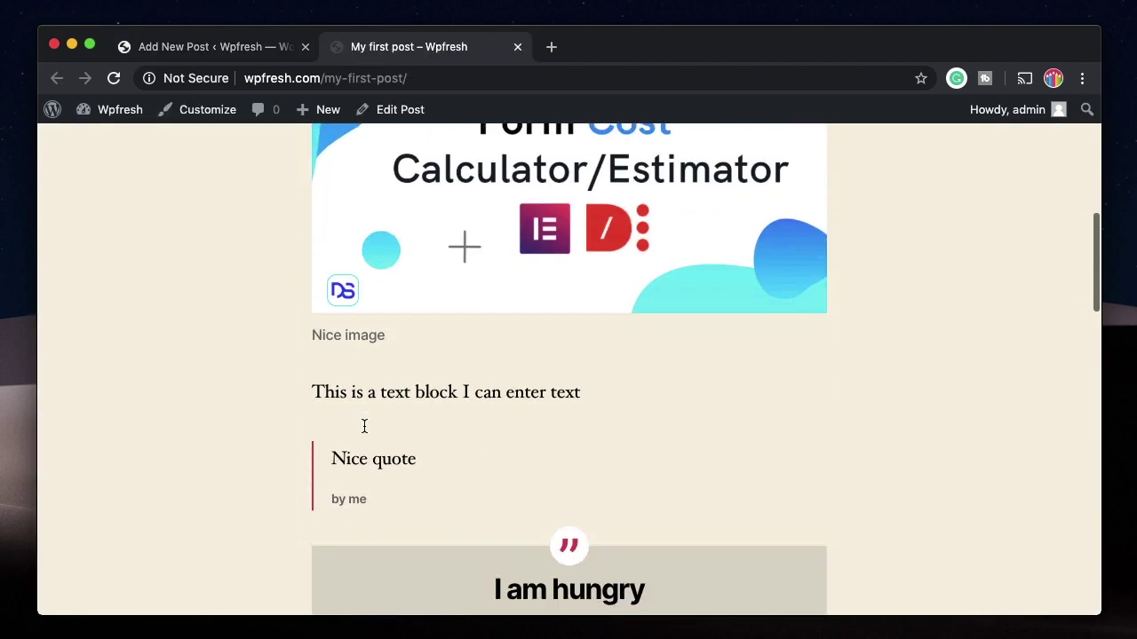
{"action": "scroll", "coordinate": [418, 264], "scroll_direction": "up", "scroll_amount": 5}
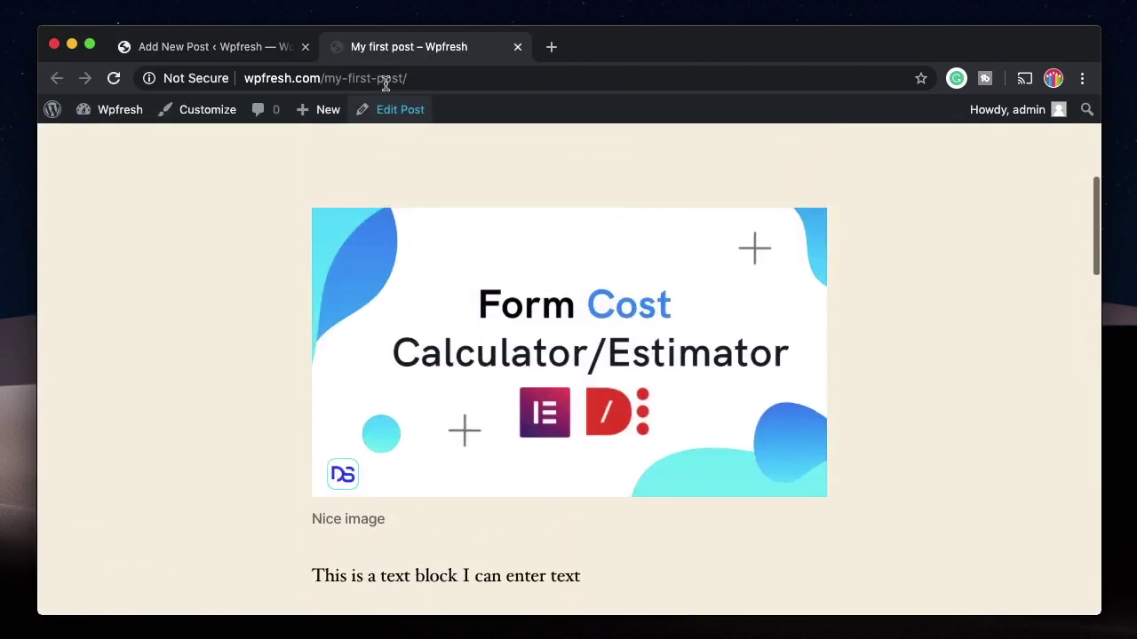
{"action": "scroll", "coordinate": [385, 256], "scroll_direction": "up", "scroll_amount": 4}
{"action": "left_click", "coordinate": [315, 76]}
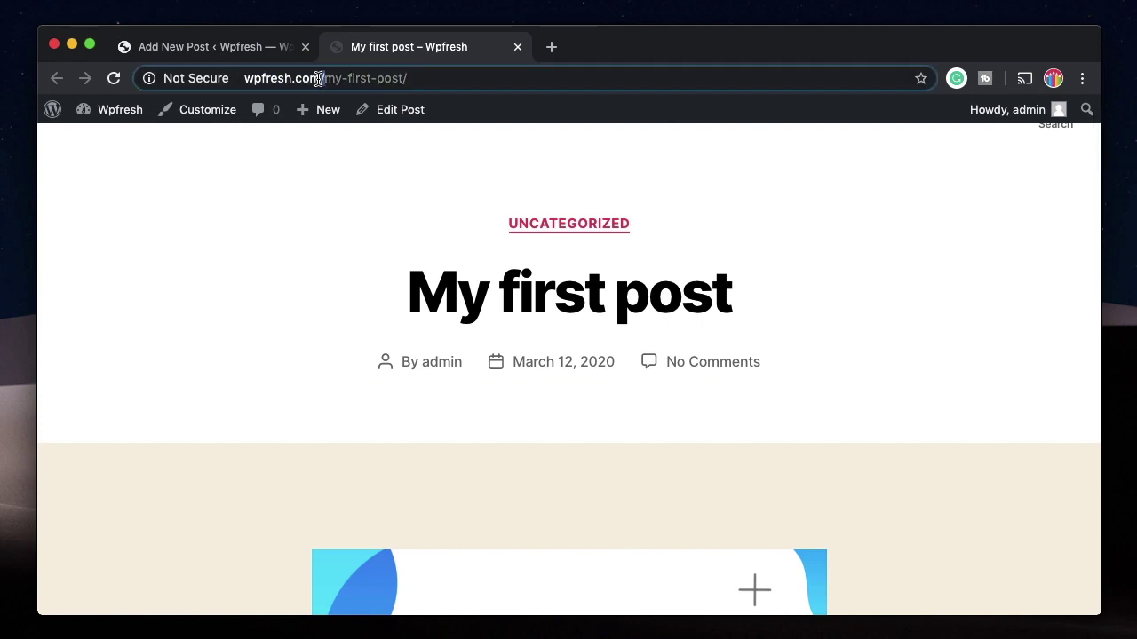
{"action": "scroll", "coordinate": [373, 336], "scroll_direction": "down", "scroll_amount": 5}
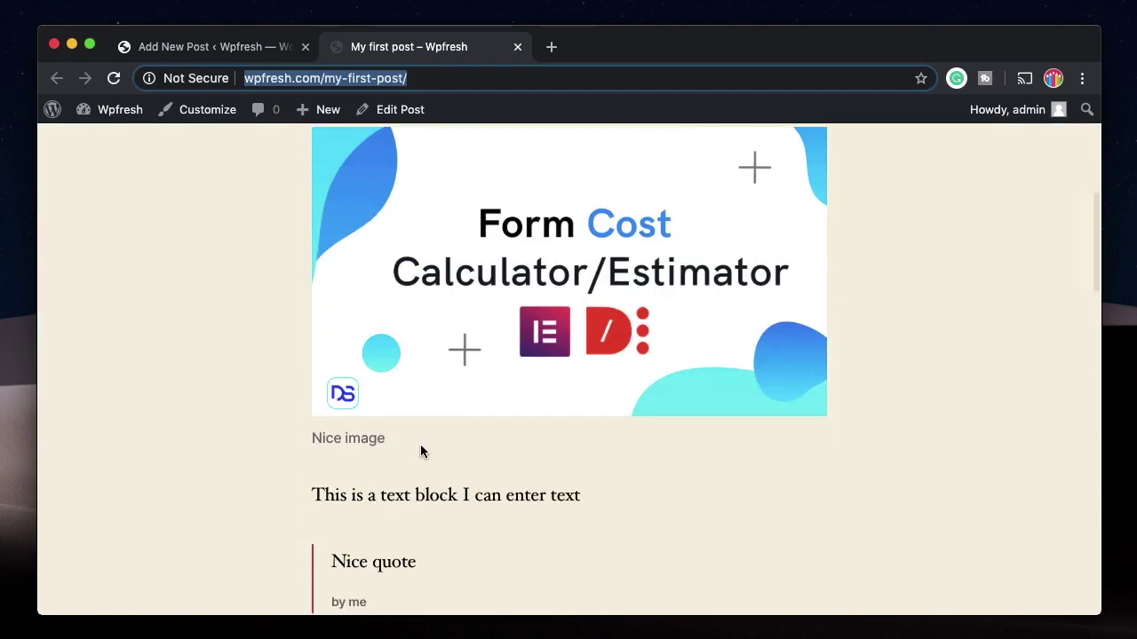
{"action": "left_click", "coordinate": [518, 46]}
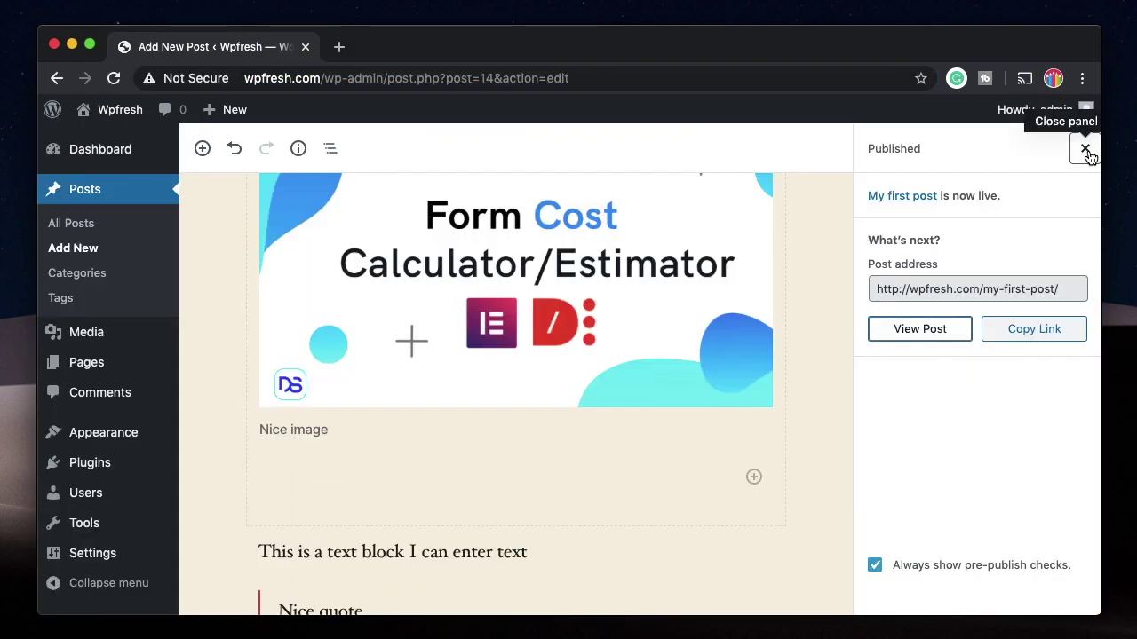
Step: Change the post's URL slug to 'first' and update the post
{"action": "left_click", "coordinate": [1084, 148]}
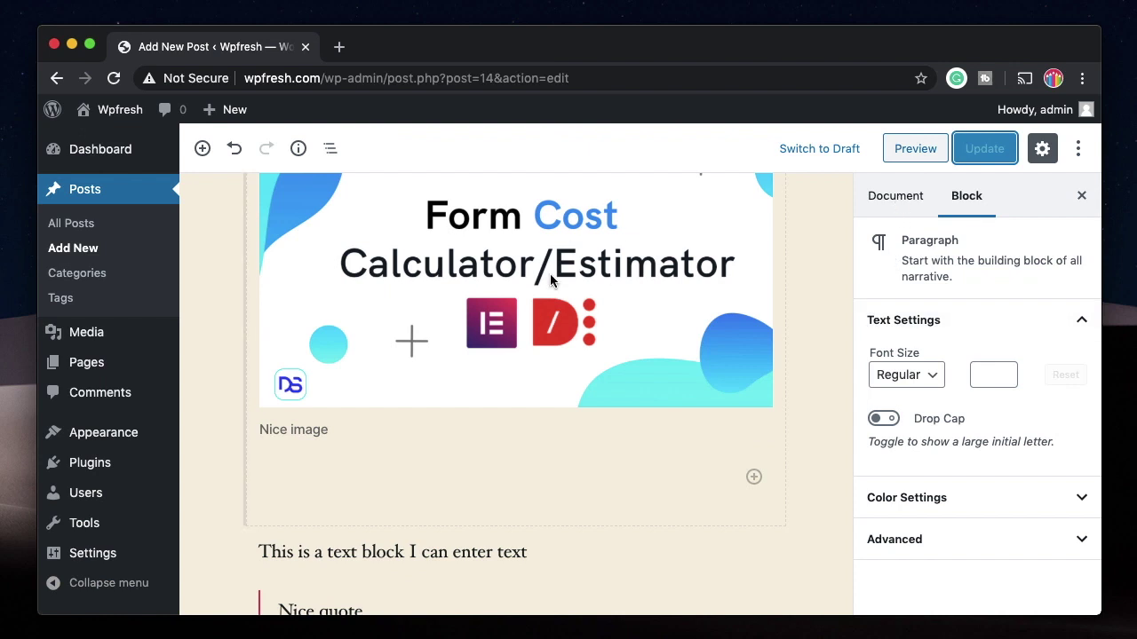
{"action": "left_click", "coordinate": [886, 192]}
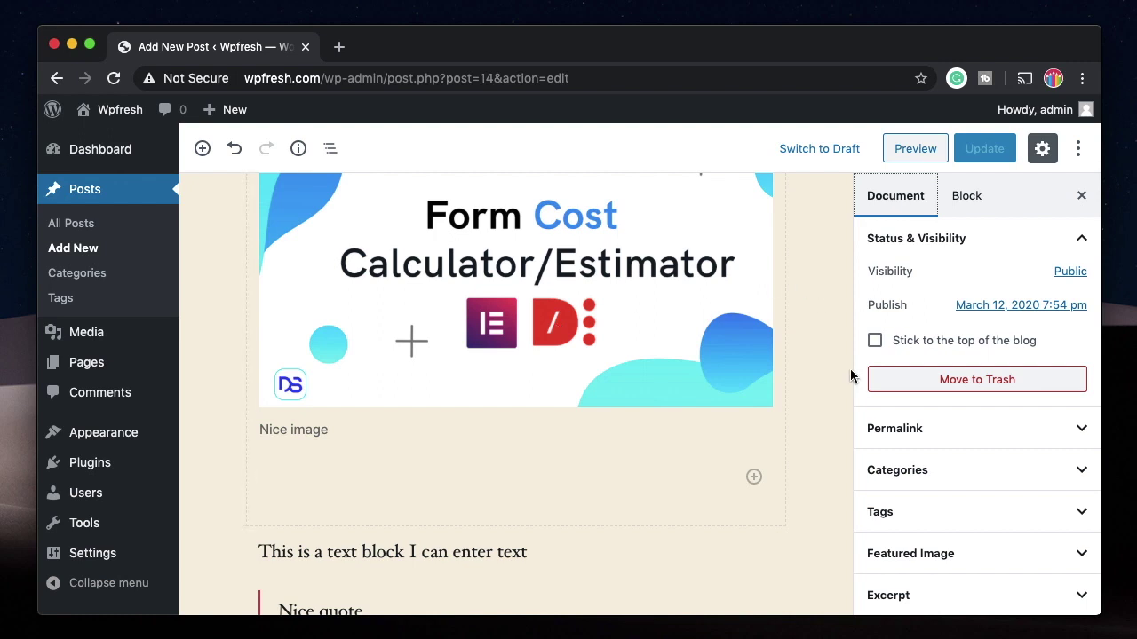
{"action": "left_click", "coordinate": [928, 440]}
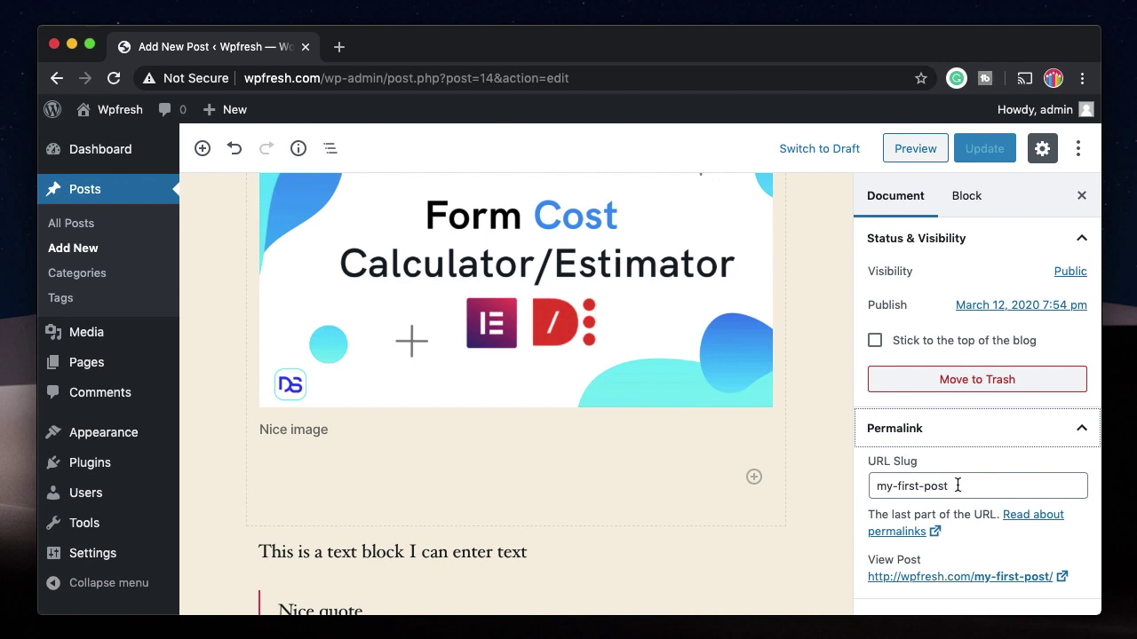
{"action": "triple_click", "coordinate": [928, 486]}
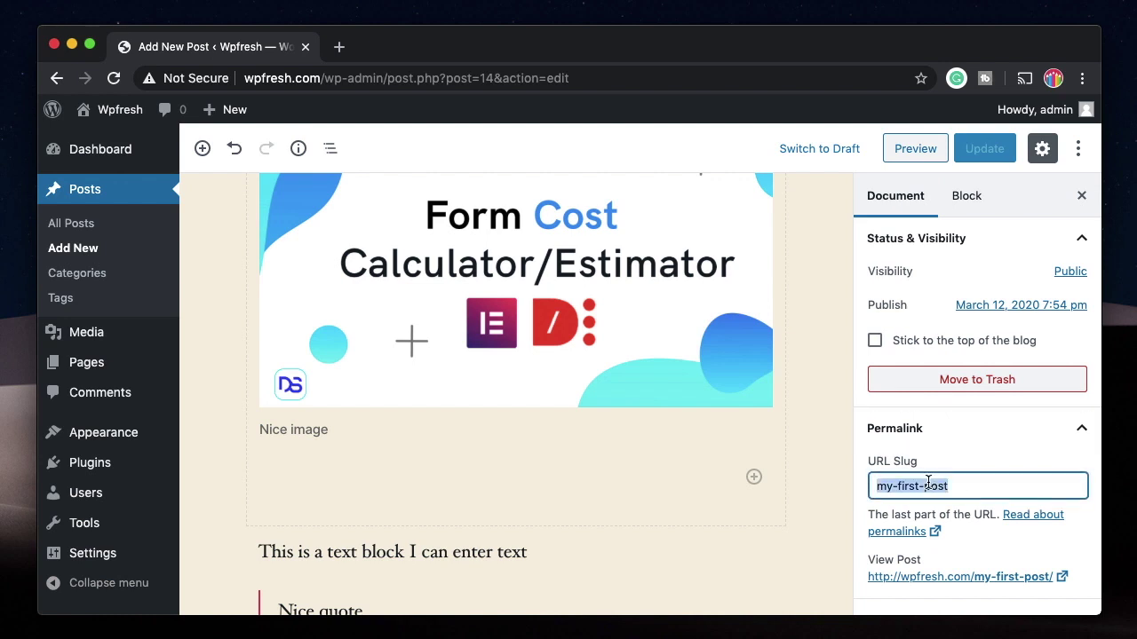
{"action": "type", "text": "first"}
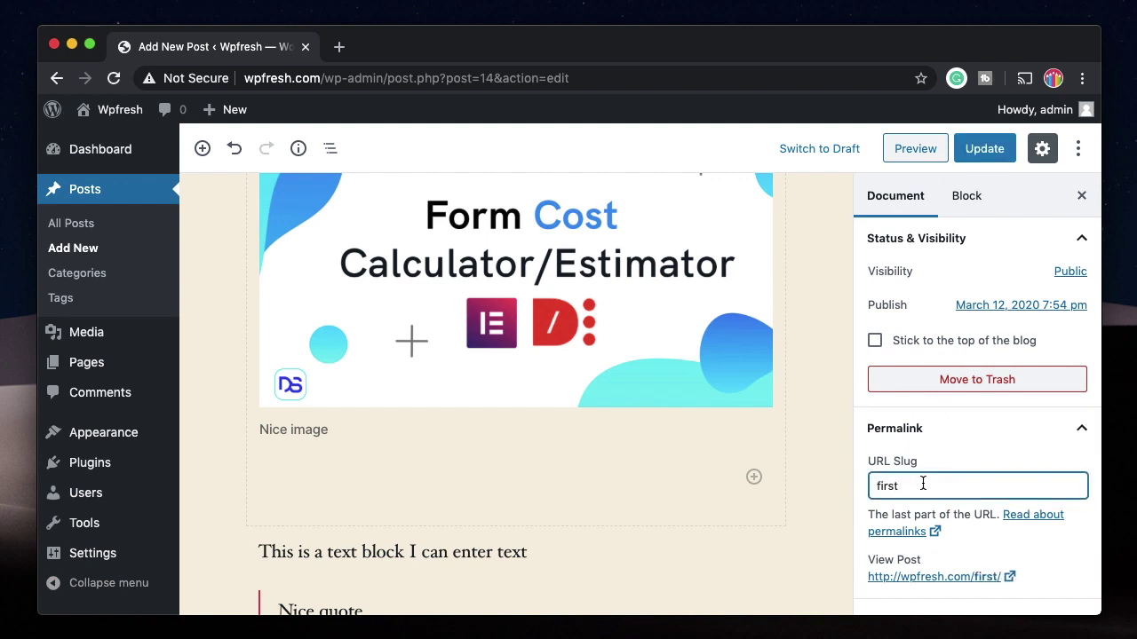
{"action": "left_click", "coordinate": [990, 153]}
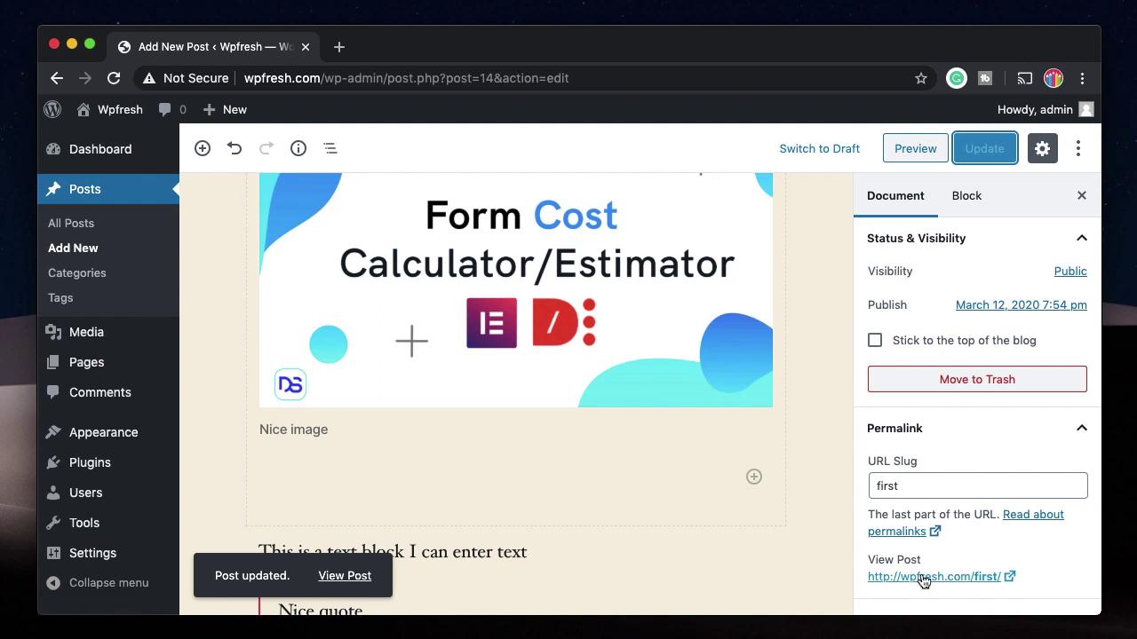
Step: View the live post at wpfresh.com/first/ and scroll through it
{"action": "left_click", "coordinate": [1008, 577]}
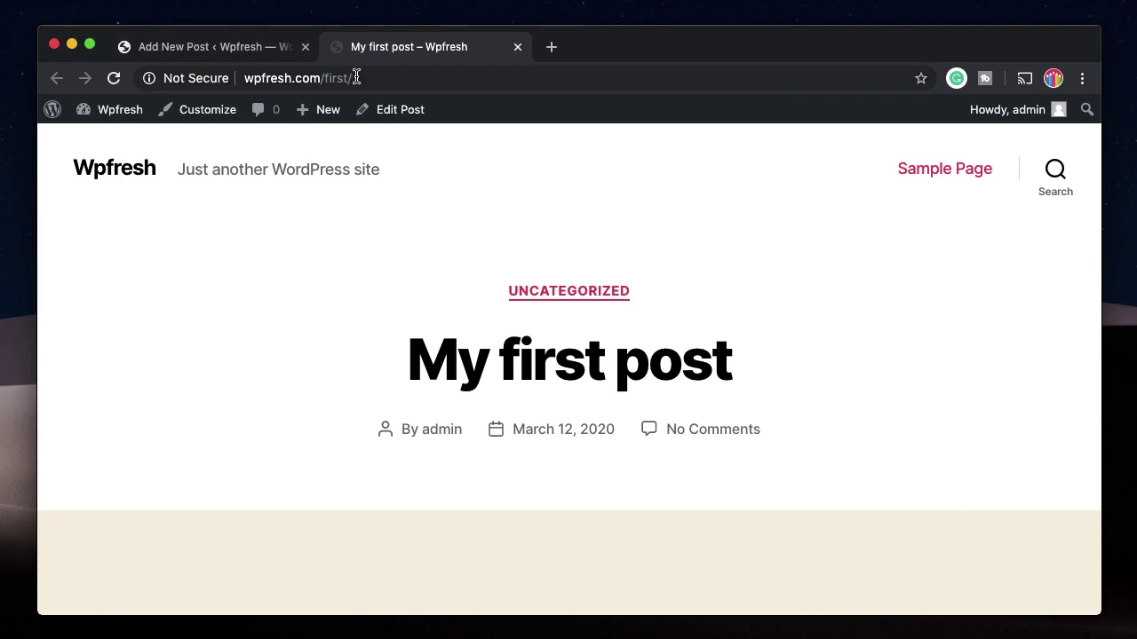
{"action": "scroll", "coordinate": [382, 320], "scroll_direction": "down", "scroll_amount": 10}
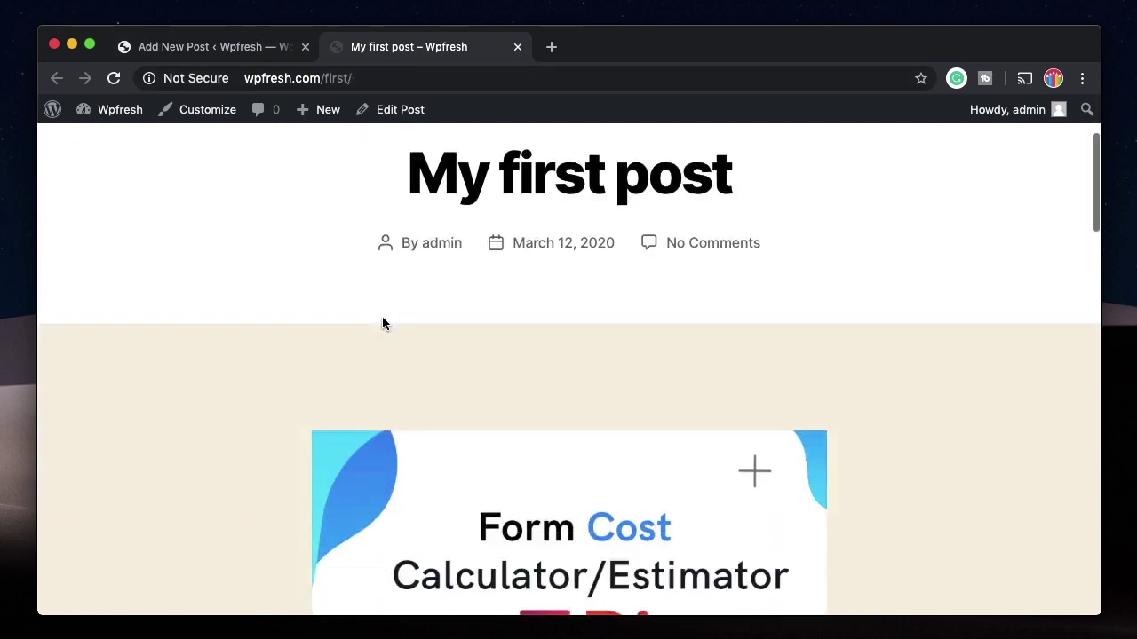
{"action": "scroll", "coordinate": [383, 317], "scroll_direction": "down", "scroll_amount": 4}
{"action": "scroll", "coordinate": [381, 319], "scroll_direction": "up", "scroll_amount": 15}
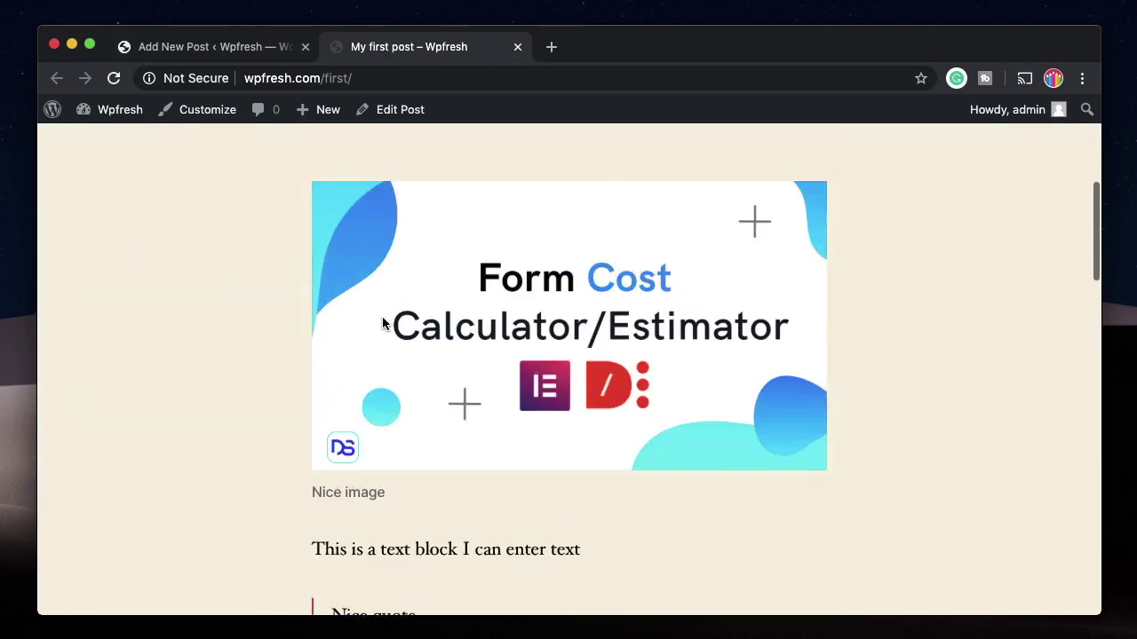
Step: Back in the editor, upload channel-art-4.png and set it as the post's featured image
{"action": "left_click", "coordinate": [518, 47]}
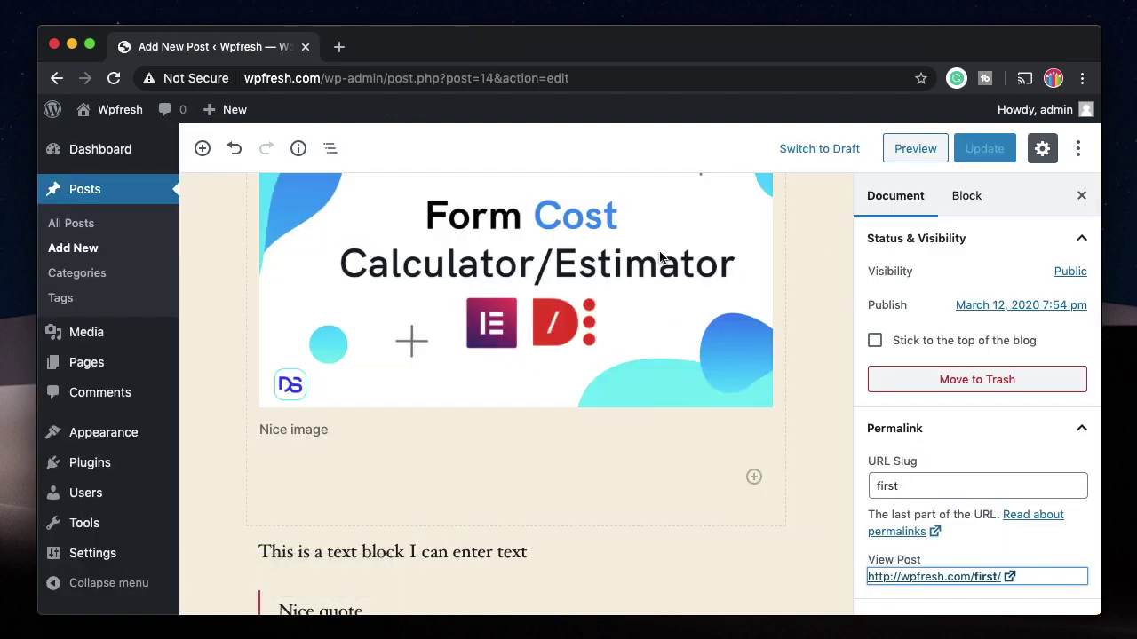
{"action": "left_click", "coordinate": [983, 428]}
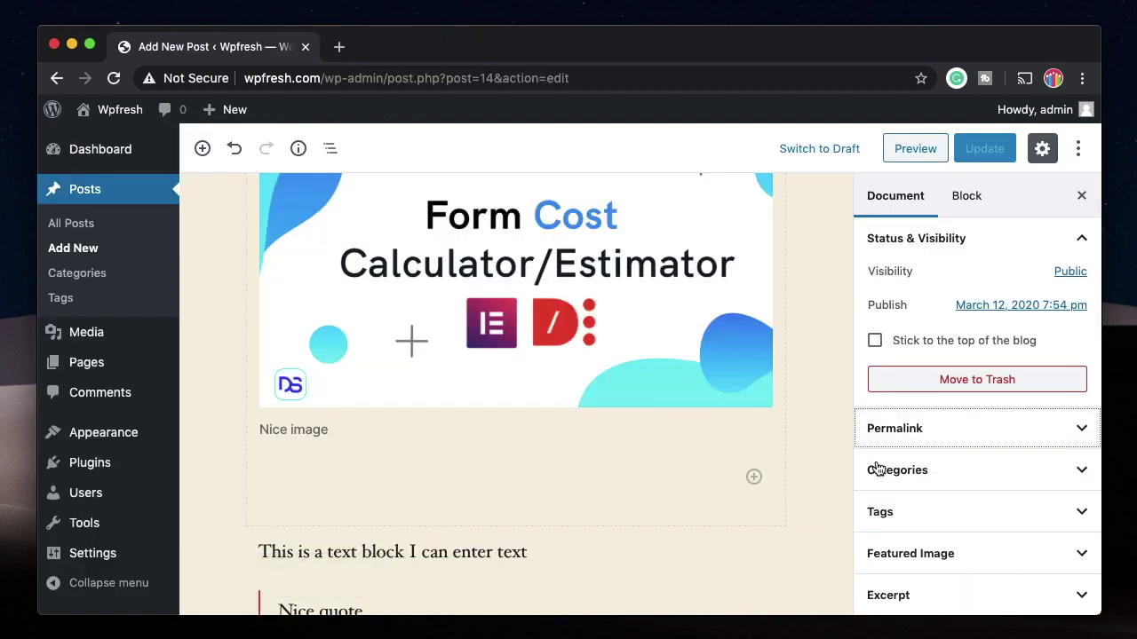
{"action": "scroll", "coordinate": [956, 479], "scroll_direction": "down", "scroll_amount": 2}
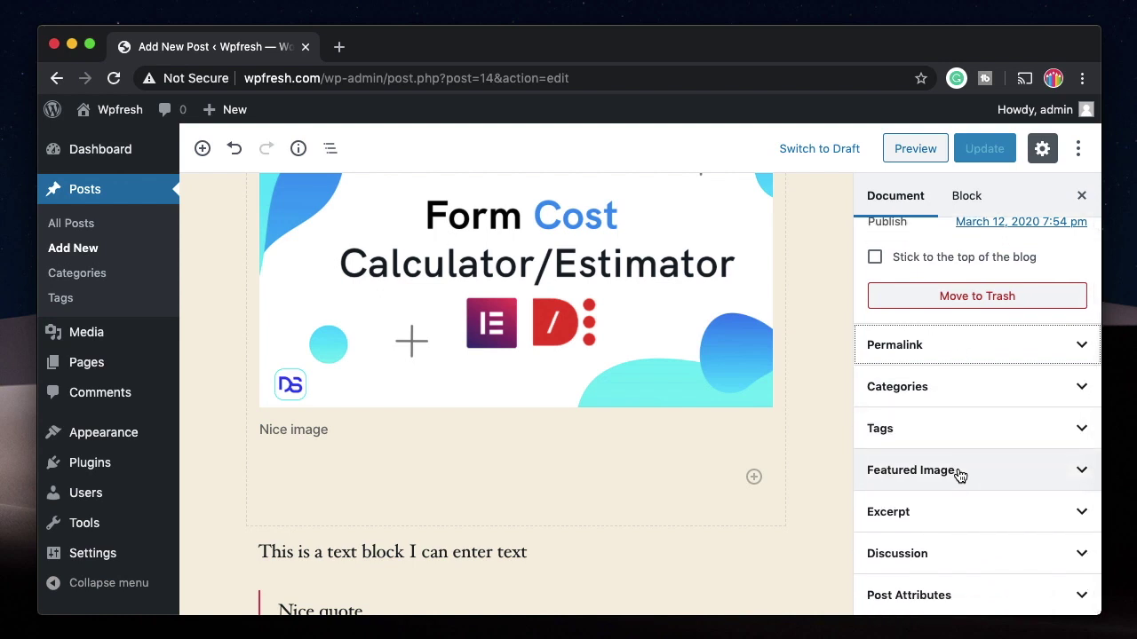
{"action": "left_click", "coordinate": [958, 473]}
{"action": "left_click", "coordinate": [939, 515]}
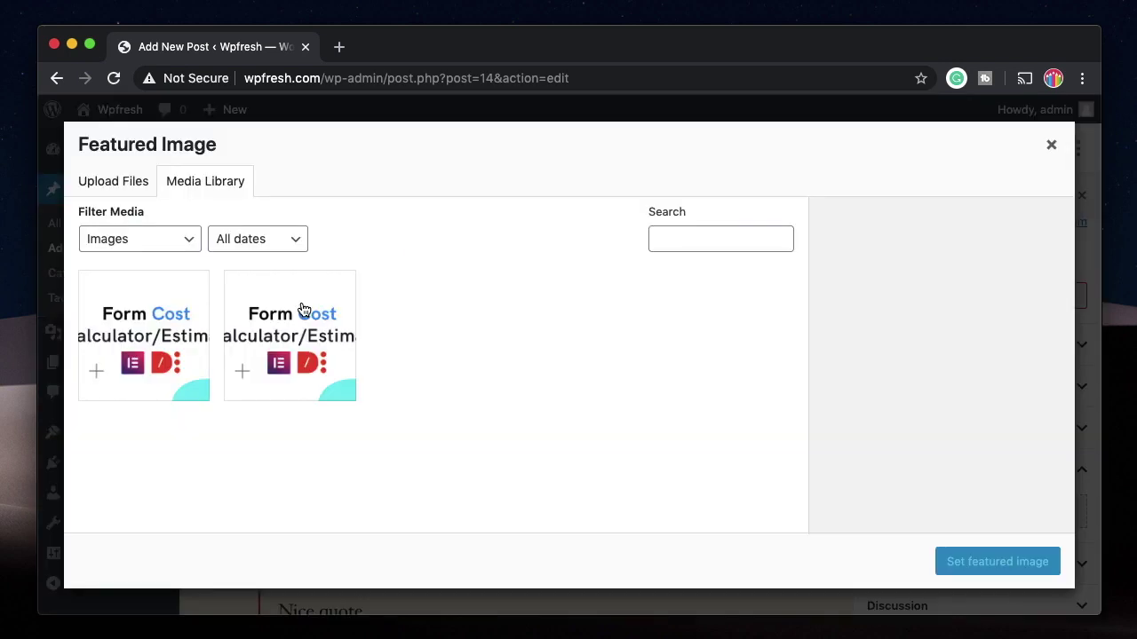
{"action": "left_click", "coordinate": [541, 391]}
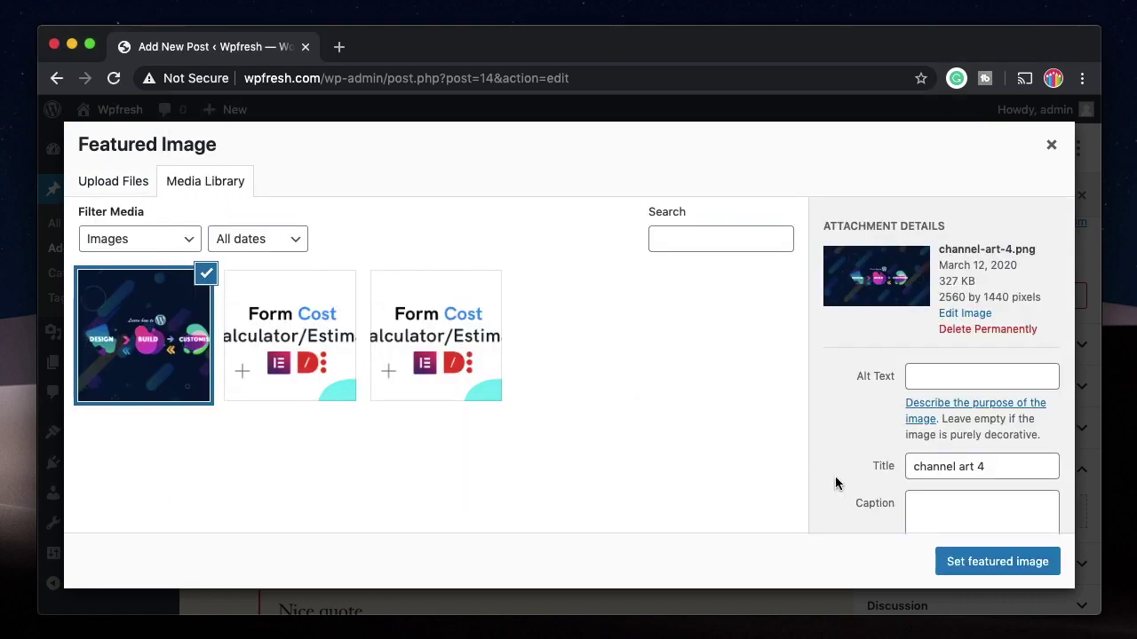
{"action": "left_click", "coordinate": [964, 563]}
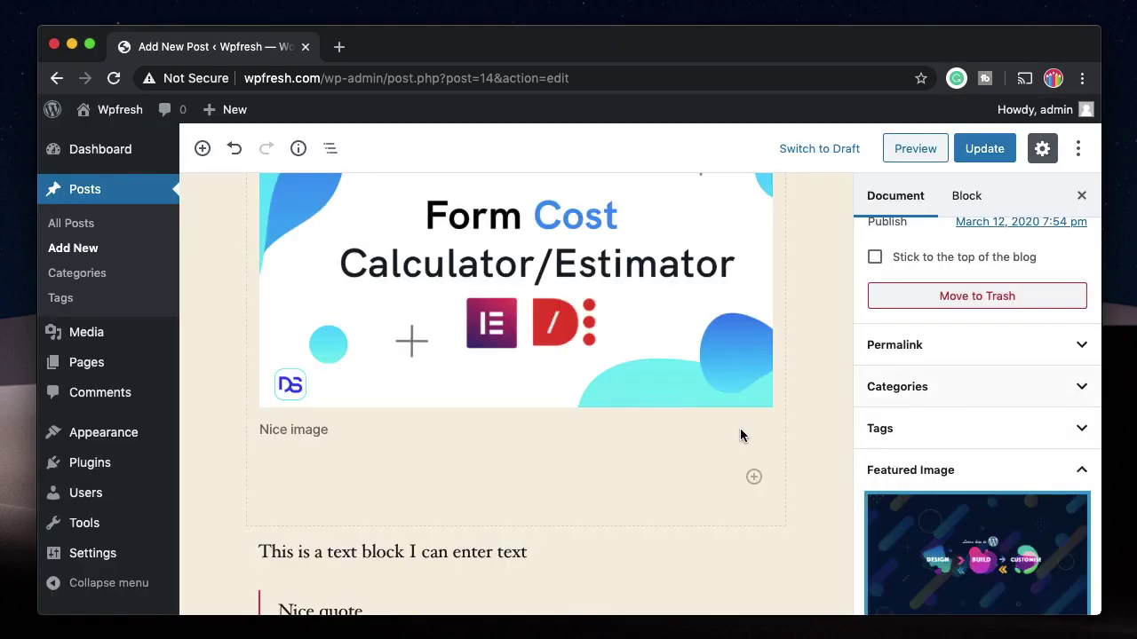
Step: Update the post to save the new featured image
{"action": "scroll", "coordinate": [681, 530], "scroll_direction": "down", "scroll_amount": 3}
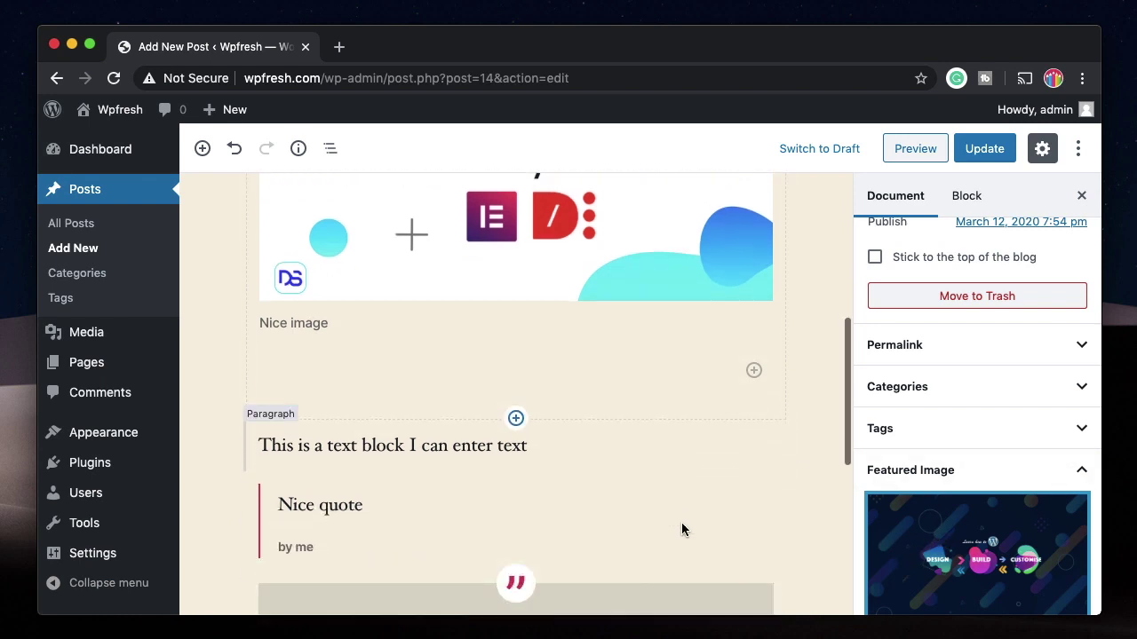
{"action": "left_click", "coordinate": [982, 149]}
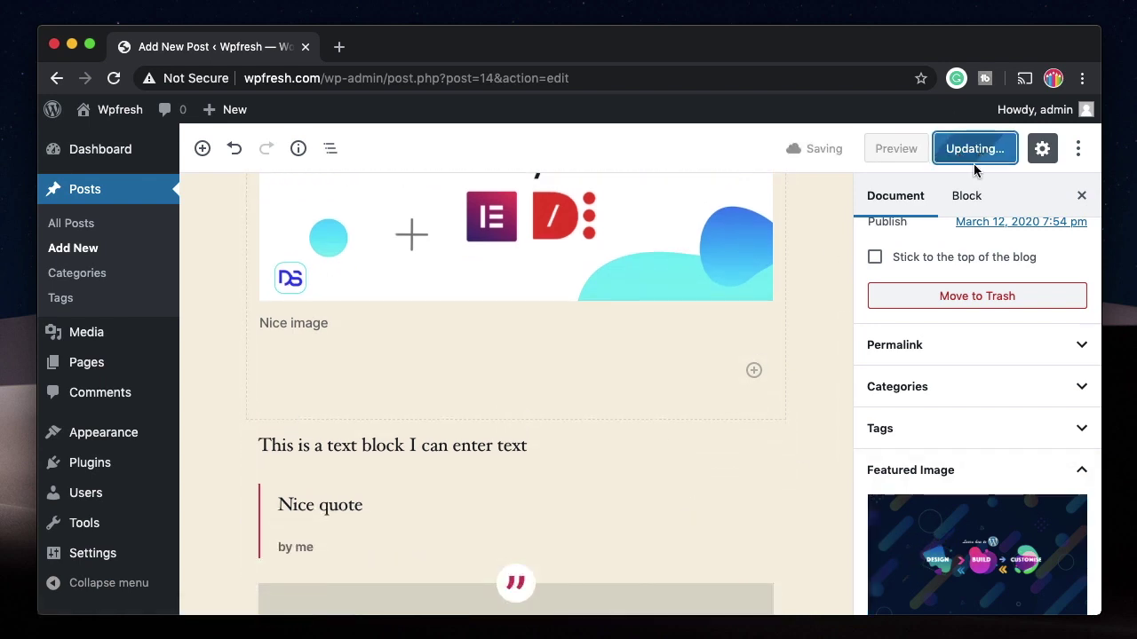
{"action": "scroll", "coordinate": [964, 481], "scroll_direction": "down", "scroll_amount": 3}
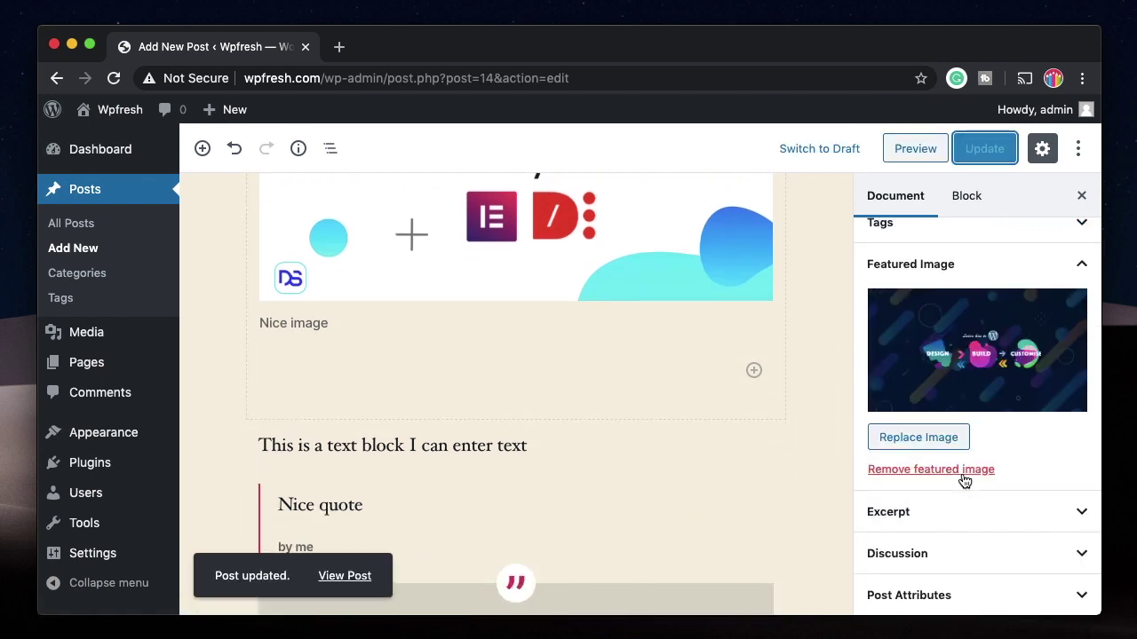
Step: Expand Excerpt, Discussion and Post Attributes, then choose Cover Template as the template
{"action": "left_click", "coordinate": [967, 522]}
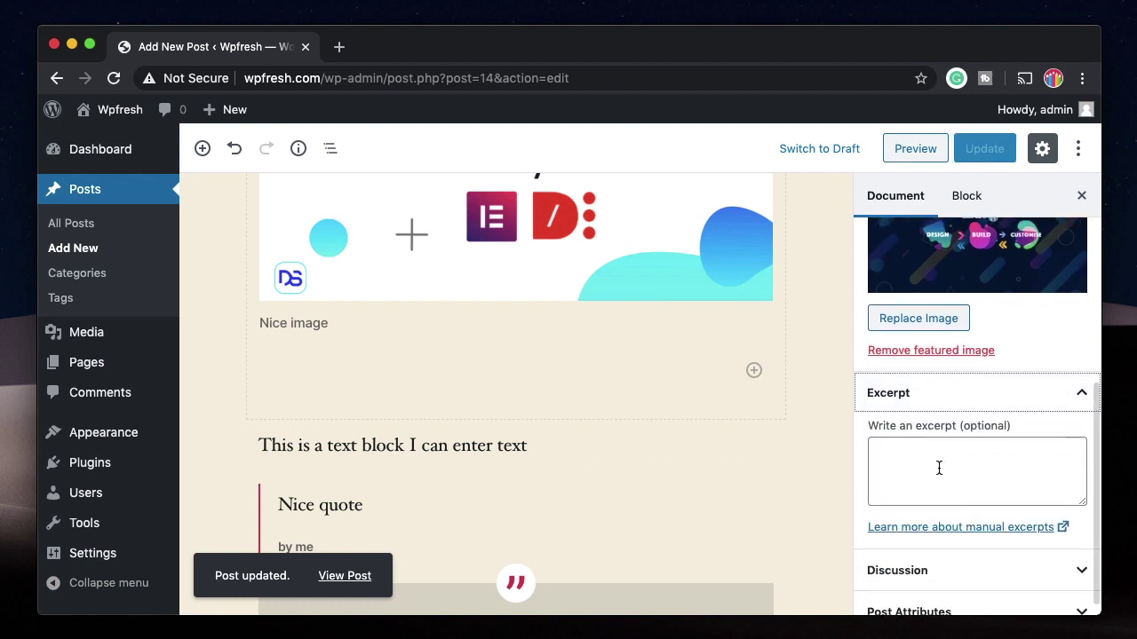
{"action": "left_click", "coordinate": [964, 569]}
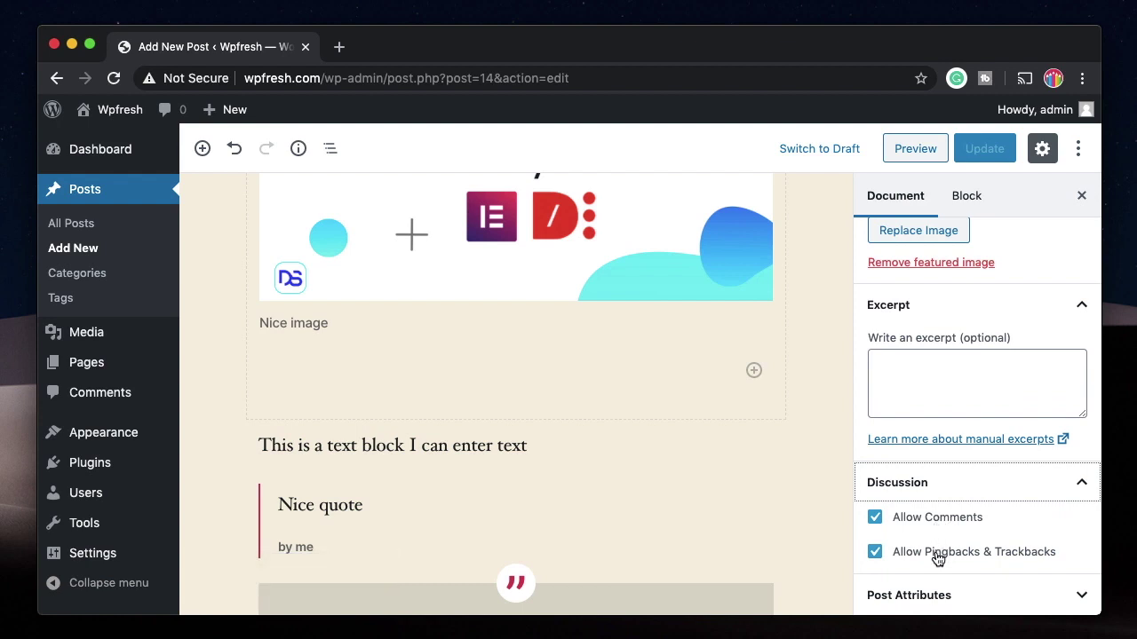
{"action": "left_click", "coordinate": [939, 595]}
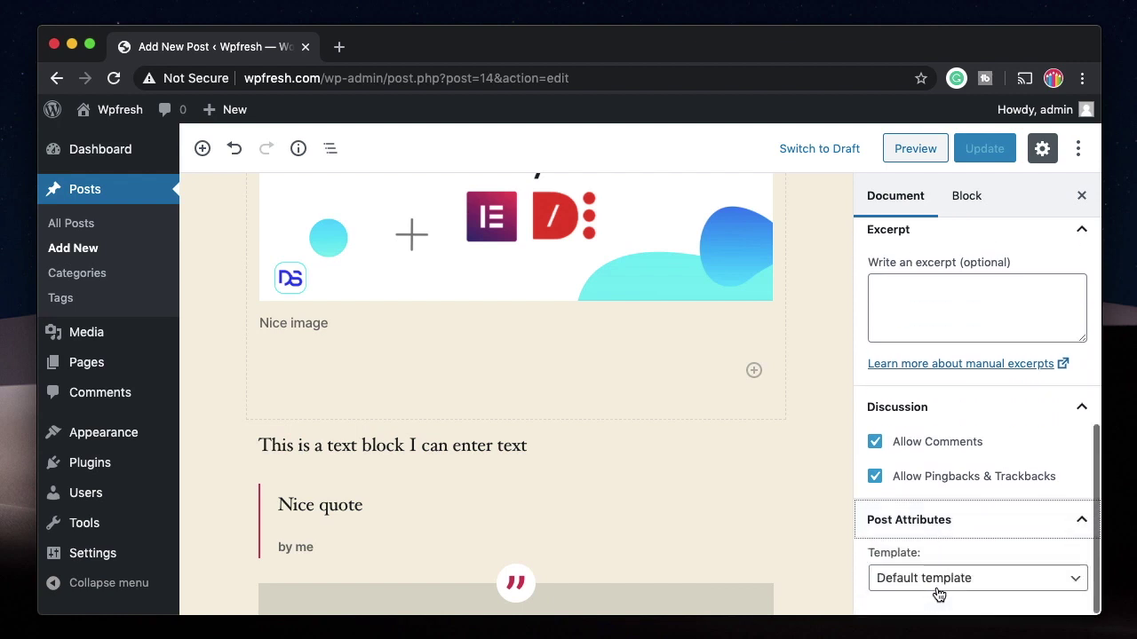
{"action": "left_click", "coordinate": [969, 577]}
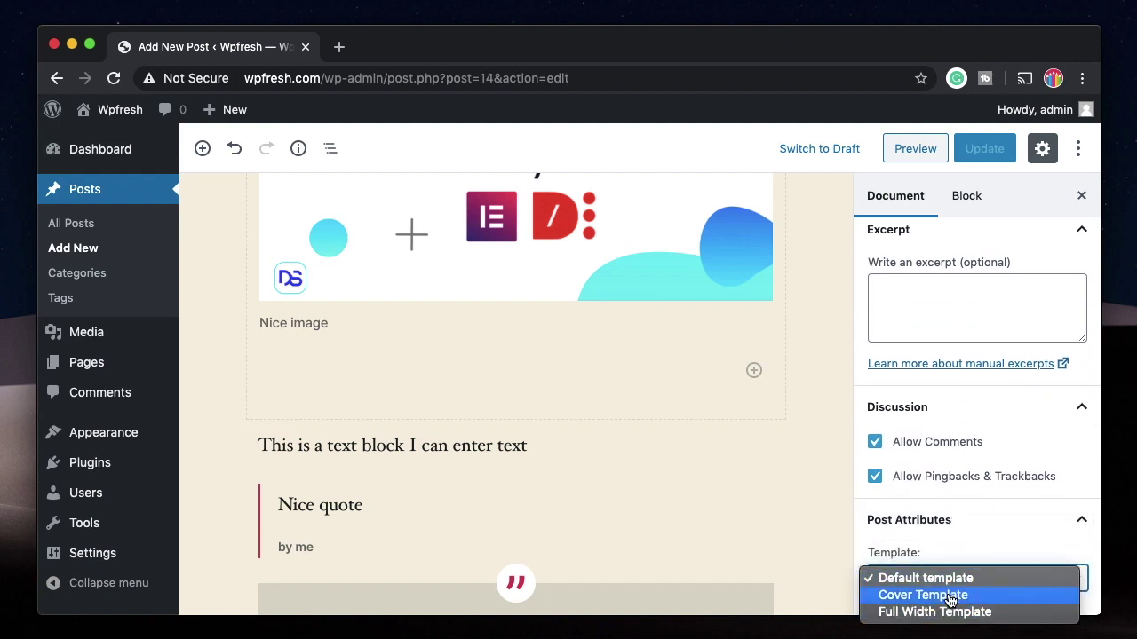
{"action": "left_click", "coordinate": [949, 595]}
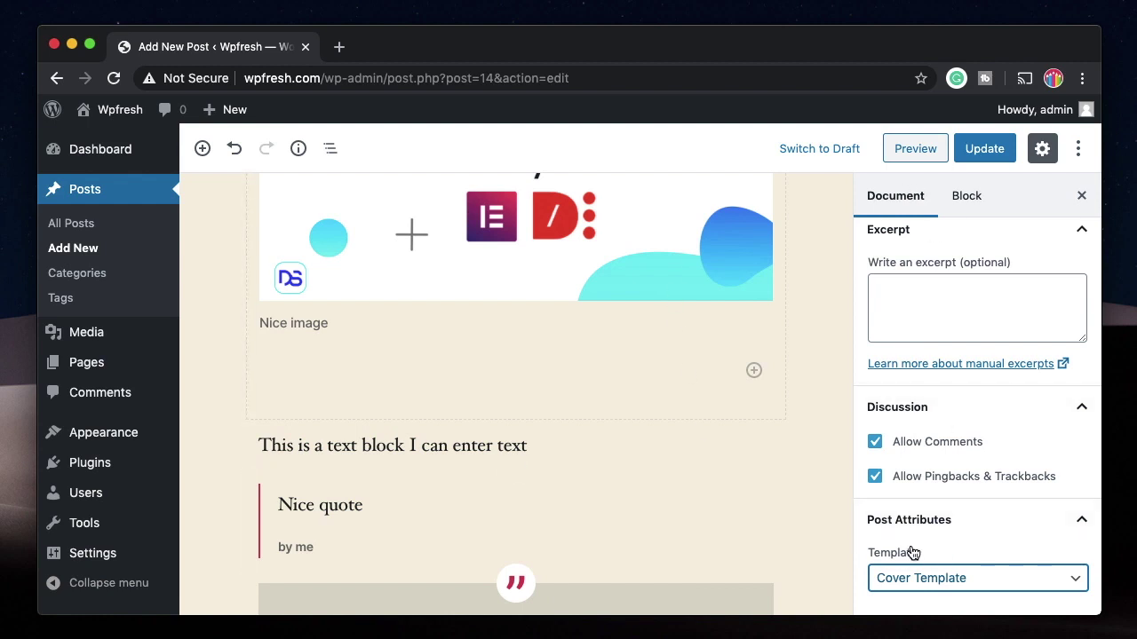
Step: Save the Cover Template change and review the post in a preview
{"action": "left_click", "coordinate": [991, 160]}
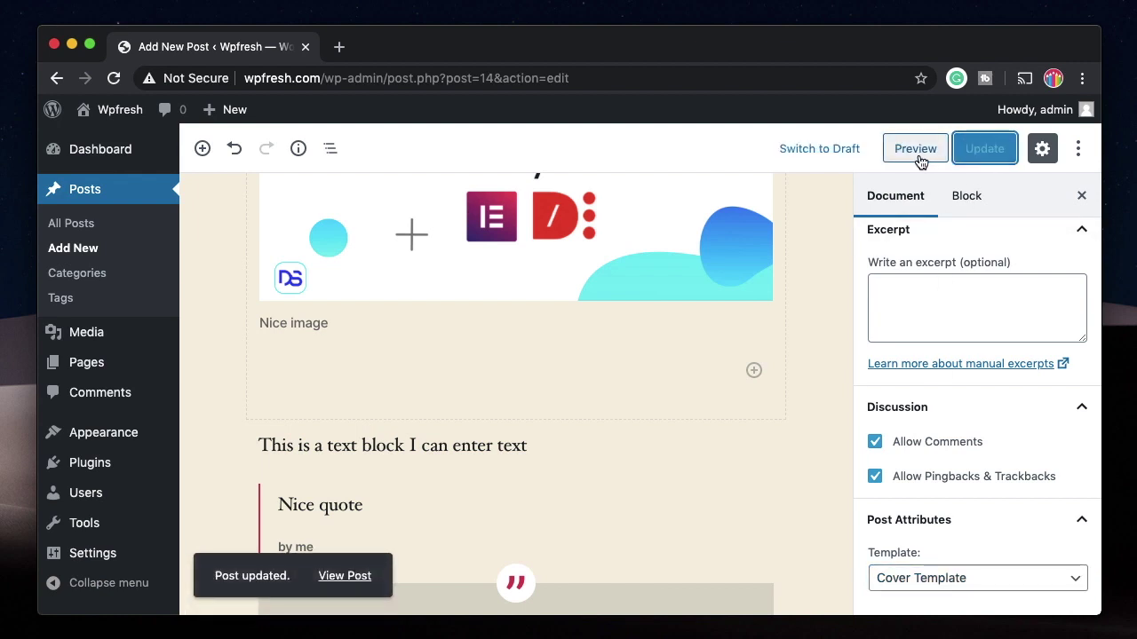
{"action": "left_click", "coordinate": [918, 156]}
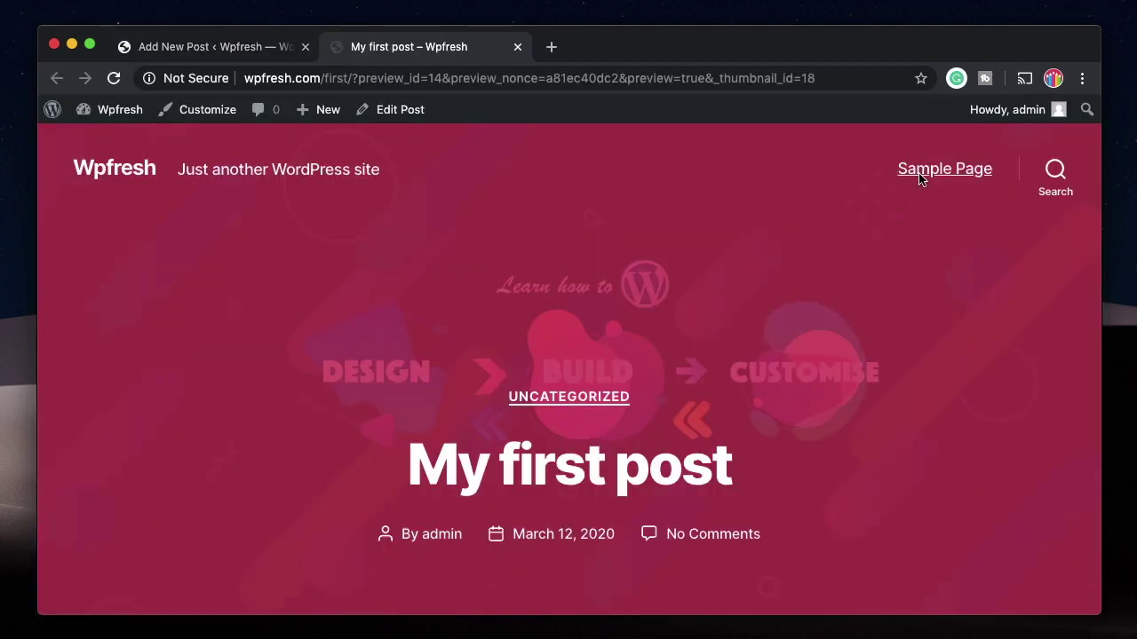
{"action": "scroll", "coordinate": [884, 458], "scroll_direction": "down", "scroll_amount": 15}
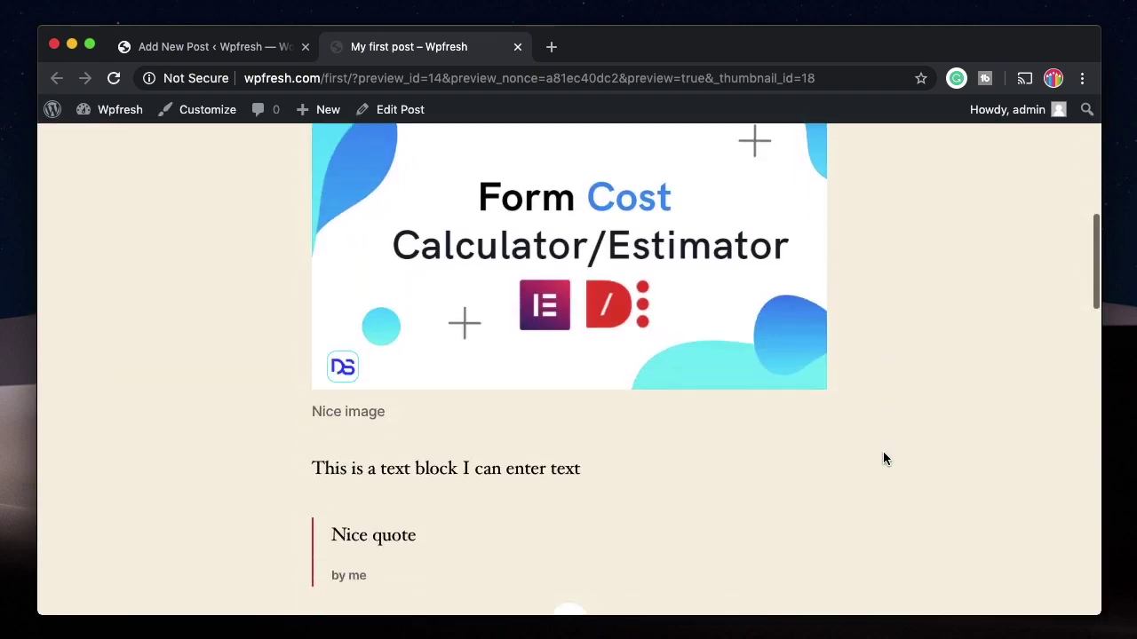
{"action": "key", "text": "super+r"}
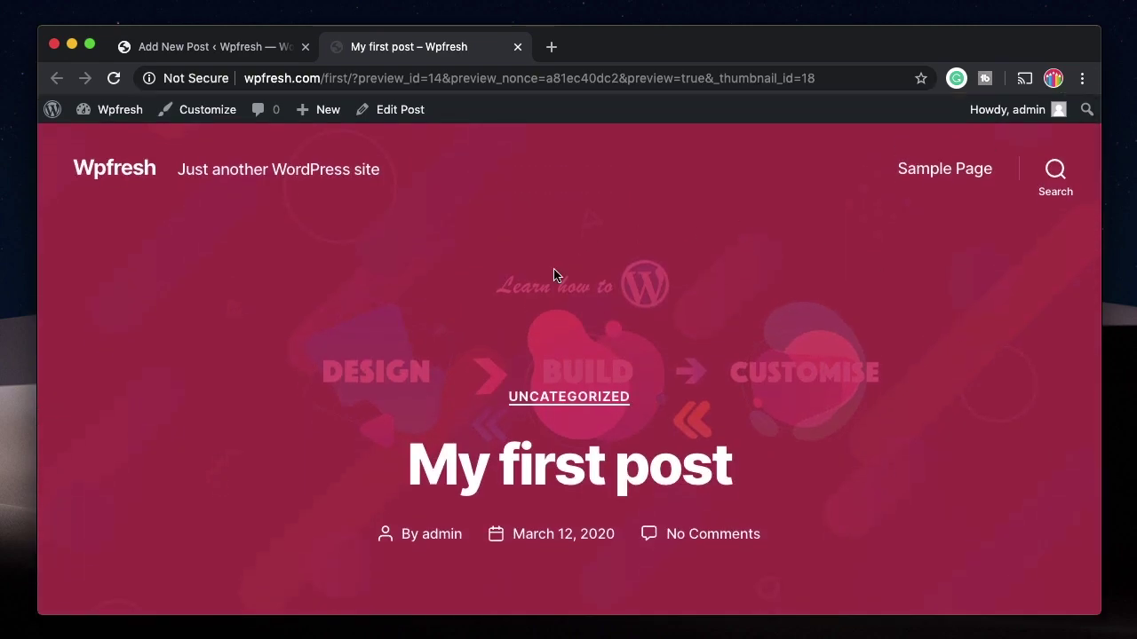
{"action": "scroll", "coordinate": [729, 453], "scroll_direction": "down", "scroll_amount": 1}
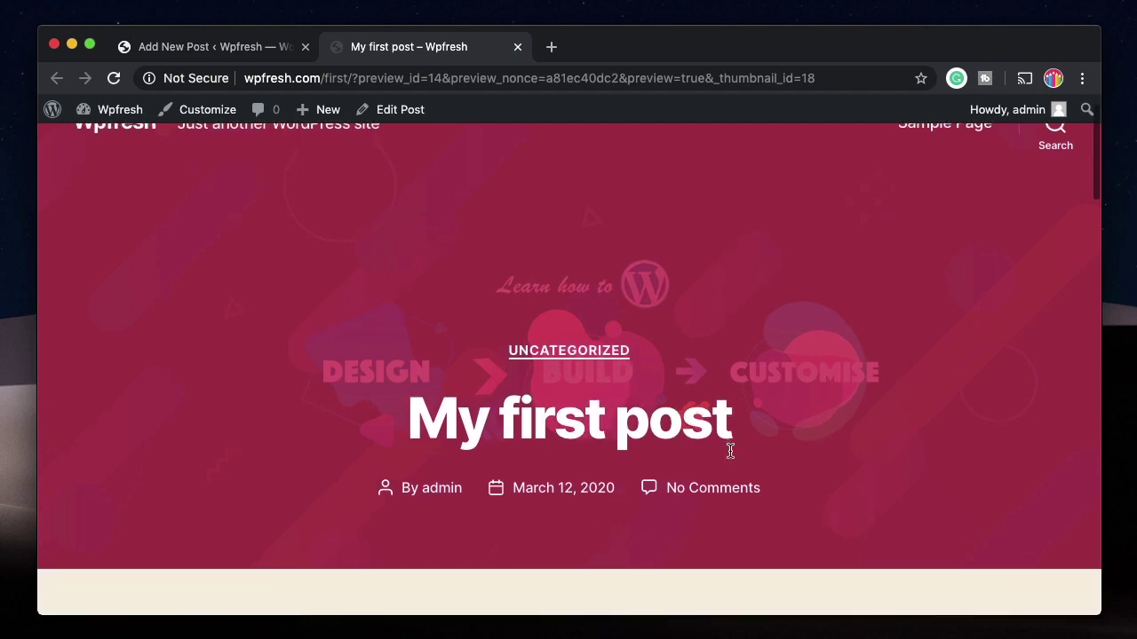
{"action": "triple_click", "coordinate": [609, 430]}
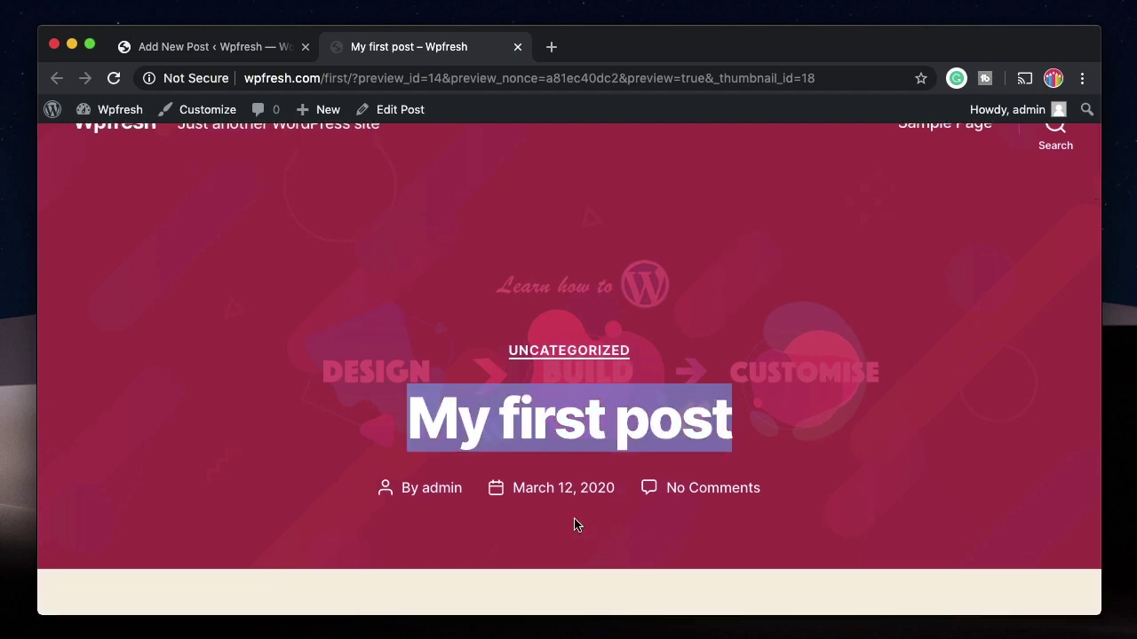
{"action": "scroll", "coordinate": [698, 563], "scroll_direction": "down", "scroll_amount": 5}
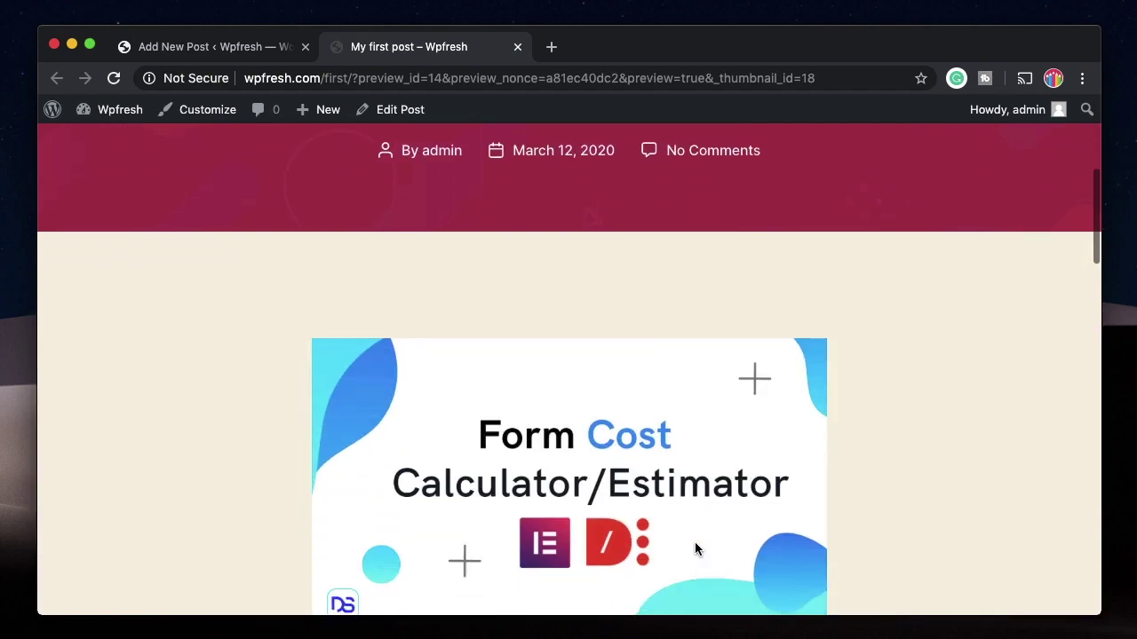
{"action": "scroll", "coordinate": [695, 546], "scroll_direction": "down", "scroll_amount": 10}
{"action": "left_click", "coordinate": [165, 49]}
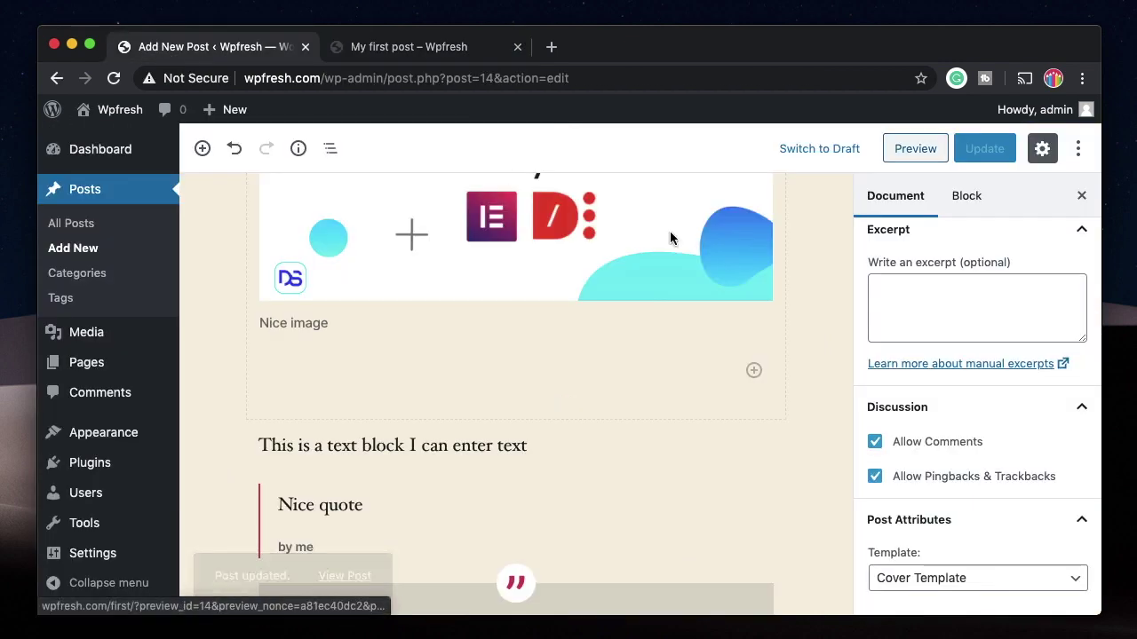
Step: Switch the post template to Full Width Template and update the post
{"action": "left_click", "coordinate": [968, 578]}
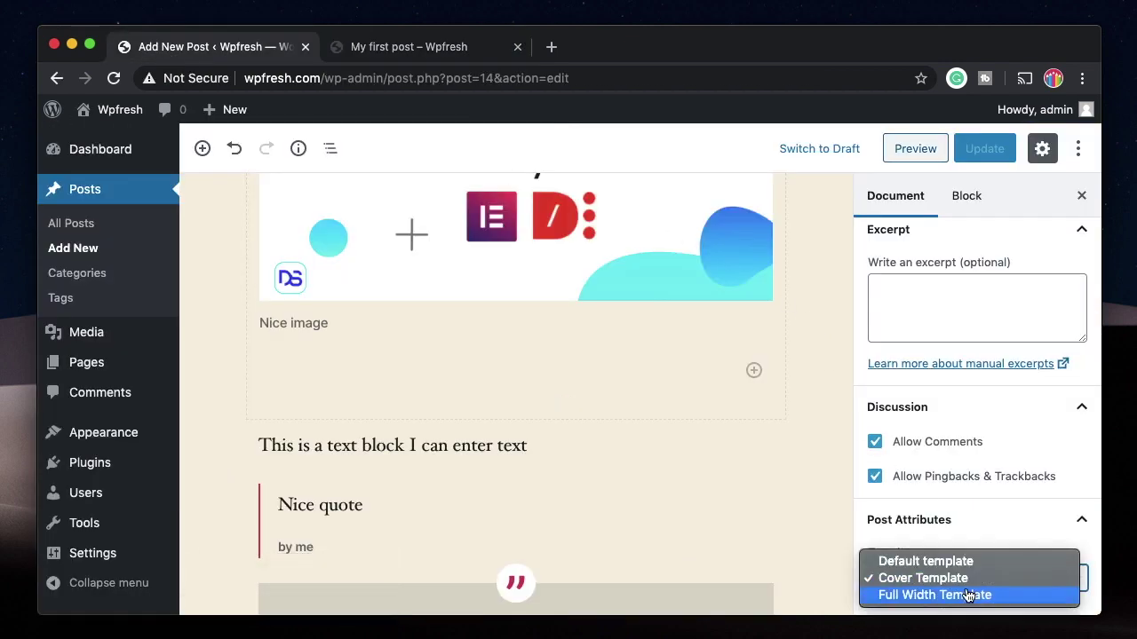
{"action": "left_click", "coordinate": [967, 594]}
{"action": "left_click", "coordinate": [976, 153]}
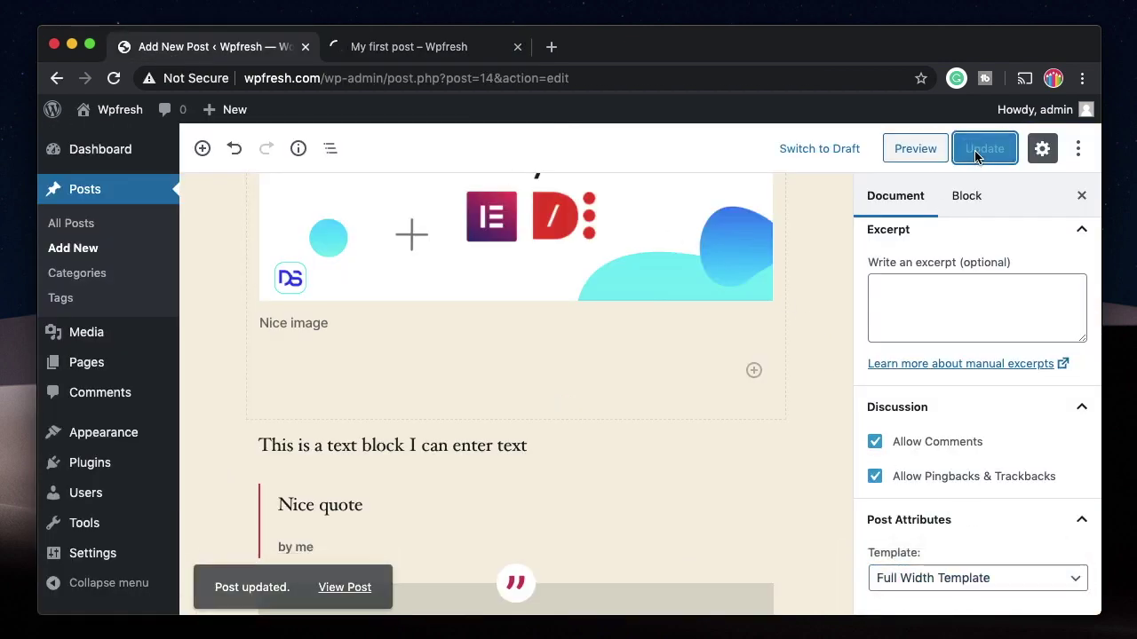
Step: Preview the Full Width version of the post, then close the preview tab
{"action": "left_click", "coordinate": [894, 150]}
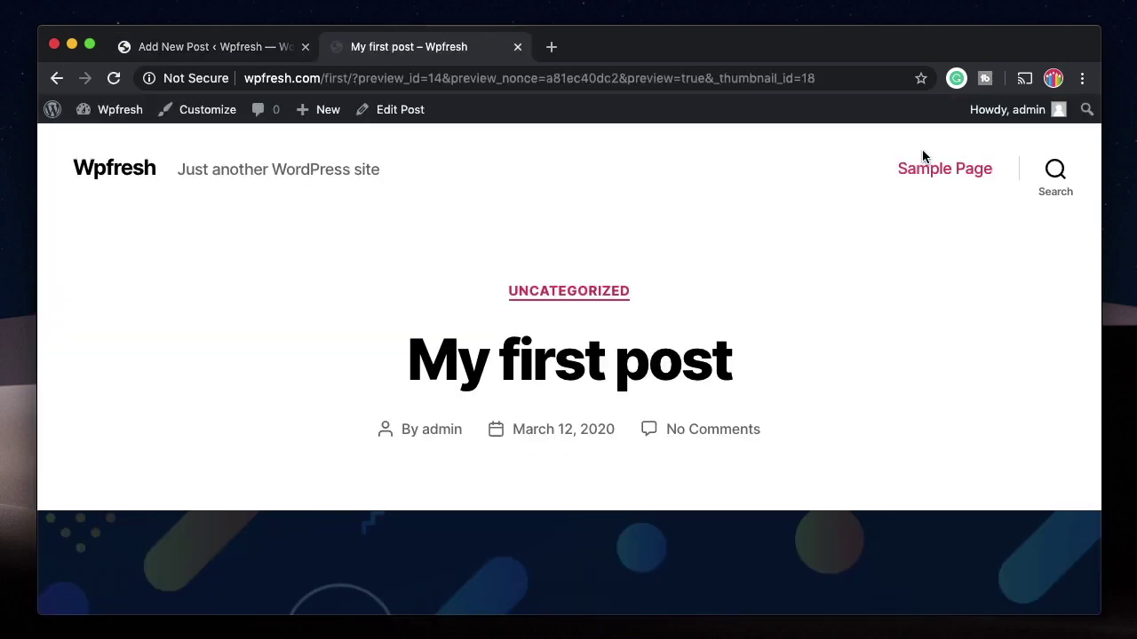
{"action": "scroll", "coordinate": [812, 425], "scroll_direction": "down", "scroll_amount": 5}
{"action": "scroll", "coordinate": [811, 426], "scroll_direction": "down", "scroll_amount": 15}
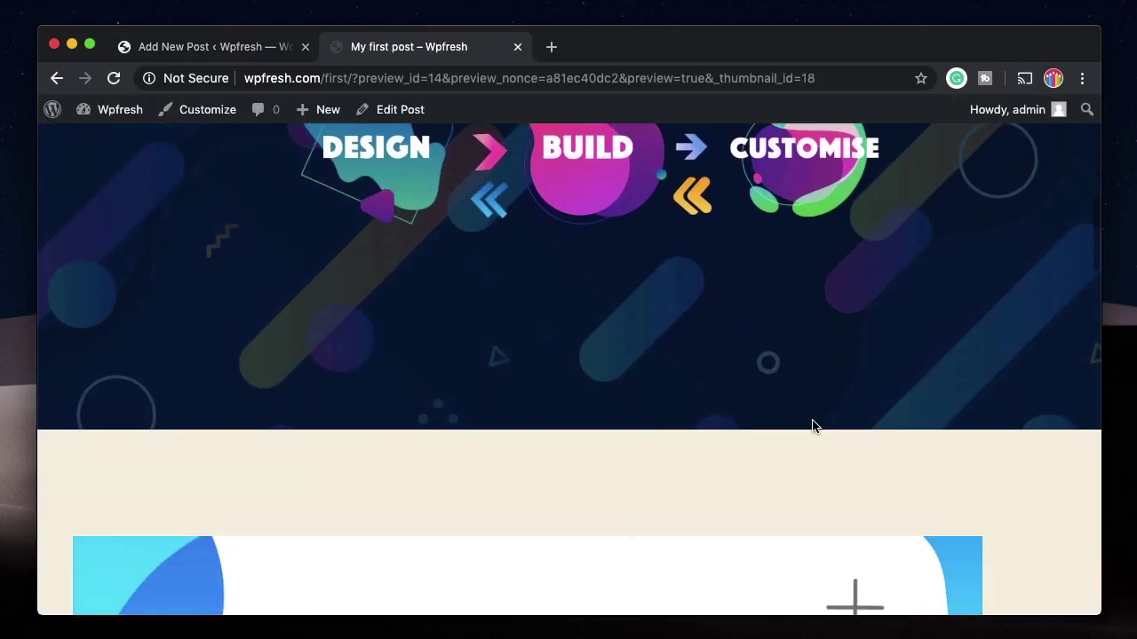
{"action": "scroll", "coordinate": [811, 427], "scroll_direction": "down", "scroll_amount": 8}
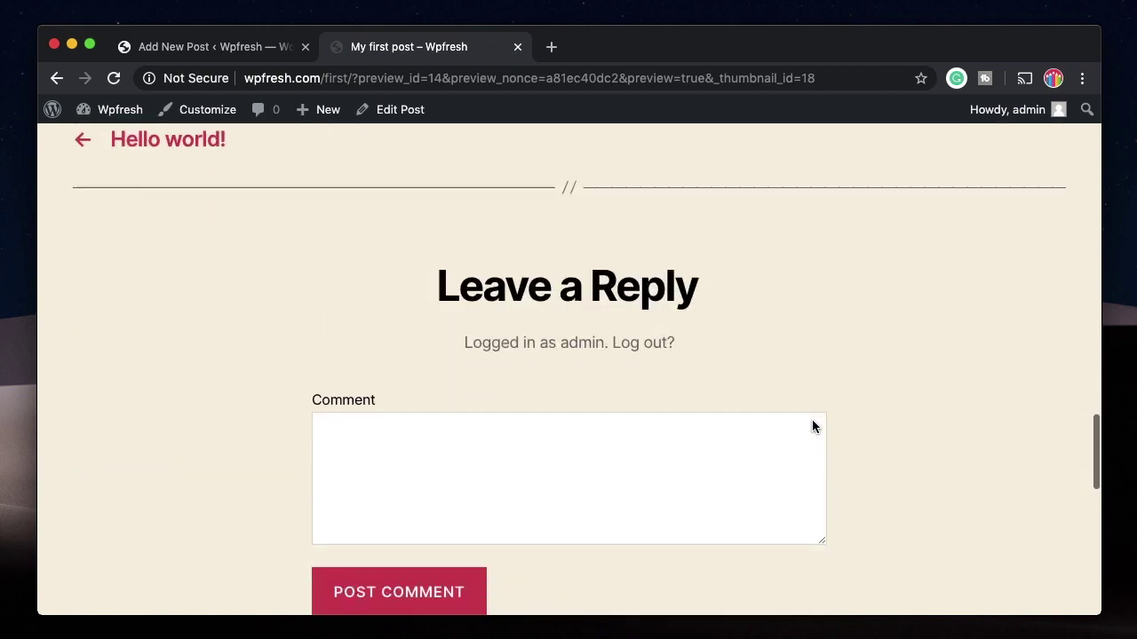
{"action": "key", "text": "super+w"}
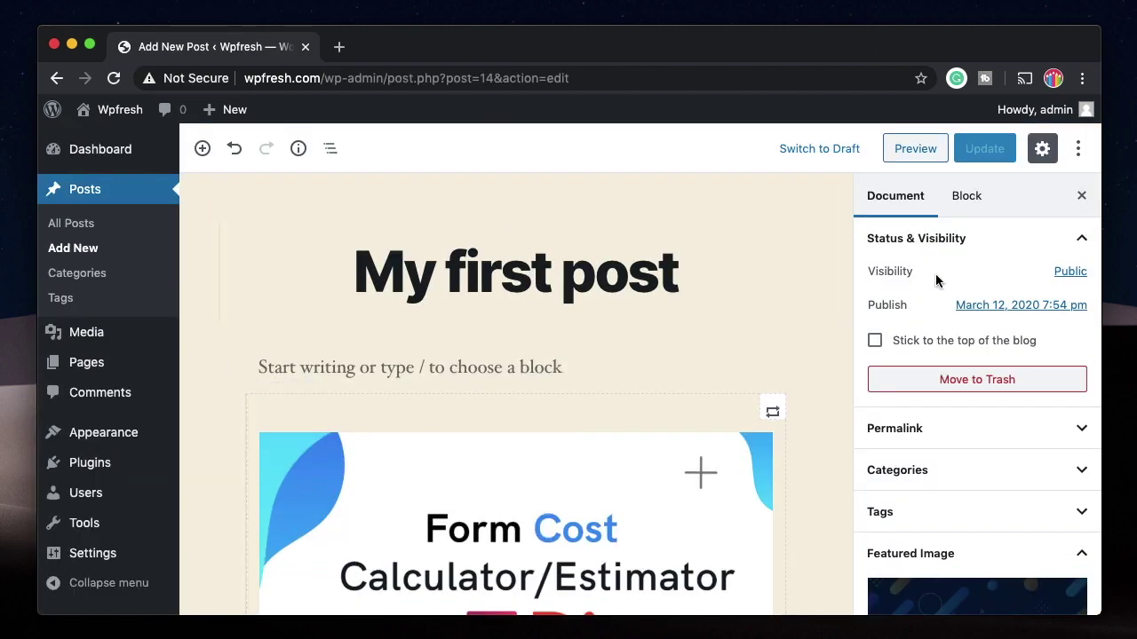
{"action": "left_click", "coordinate": [1069, 235]}
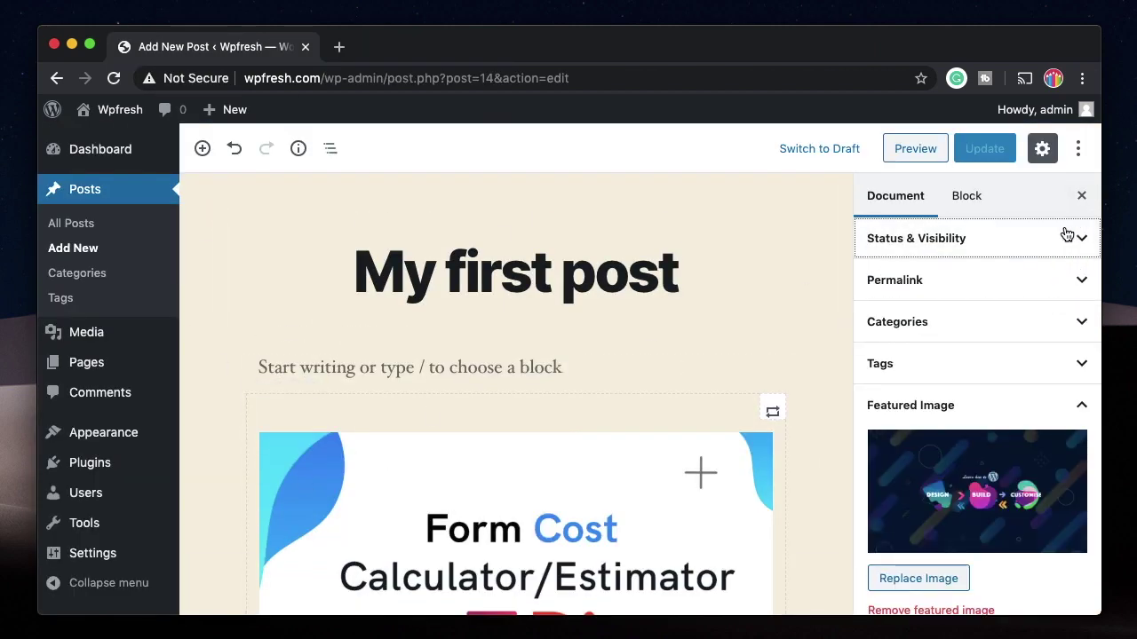
{"action": "left_click", "coordinate": [960, 202]}
{"action": "left_click", "coordinate": [577, 485]}
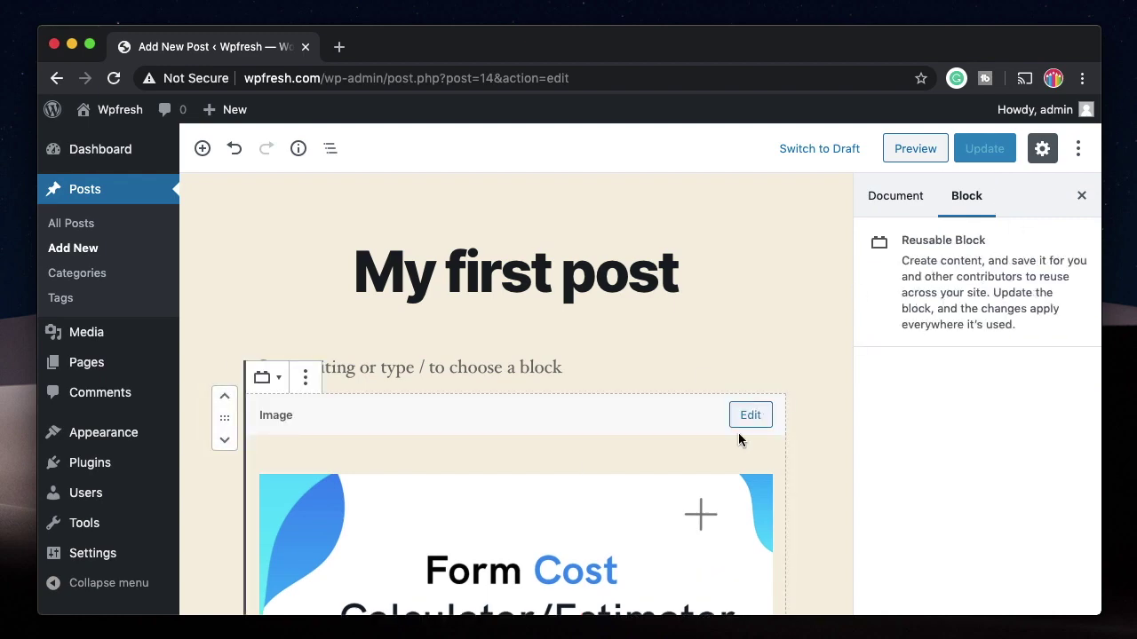
{"action": "scroll", "coordinate": [733, 448], "scroll_direction": "down", "scroll_amount": 5}
{"action": "scroll", "coordinate": [579, 484], "scroll_direction": "down", "scroll_amount": 3}
{"action": "scroll", "coordinate": [579, 484], "scroll_direction": "down", "scroll_amount": 1}
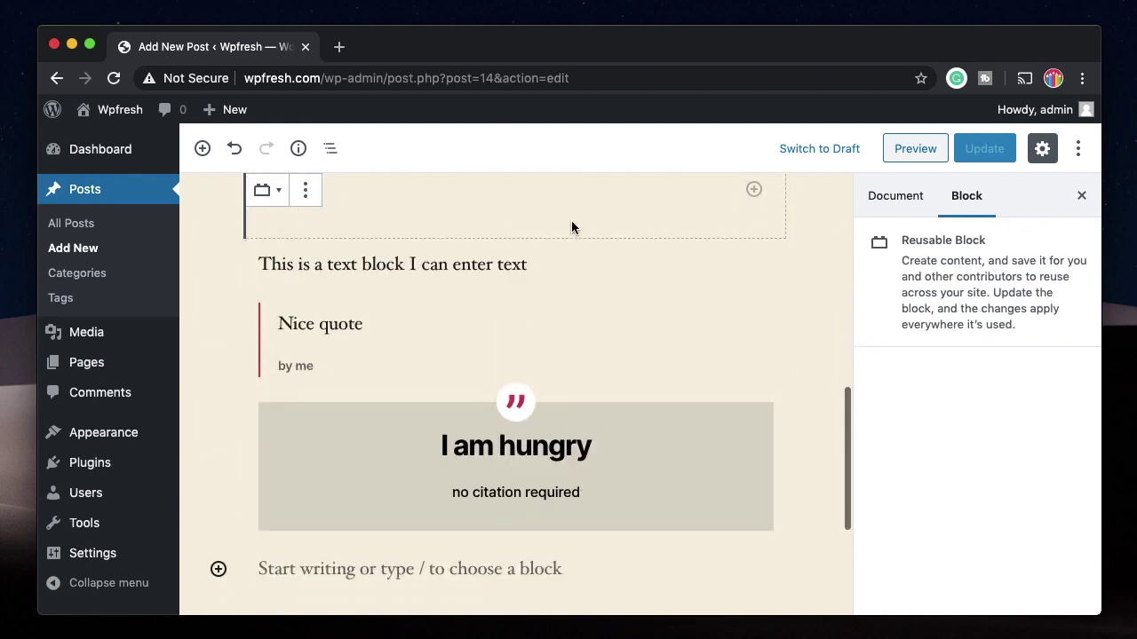
{"action": "left_click", "coordinate": [399, 322]}
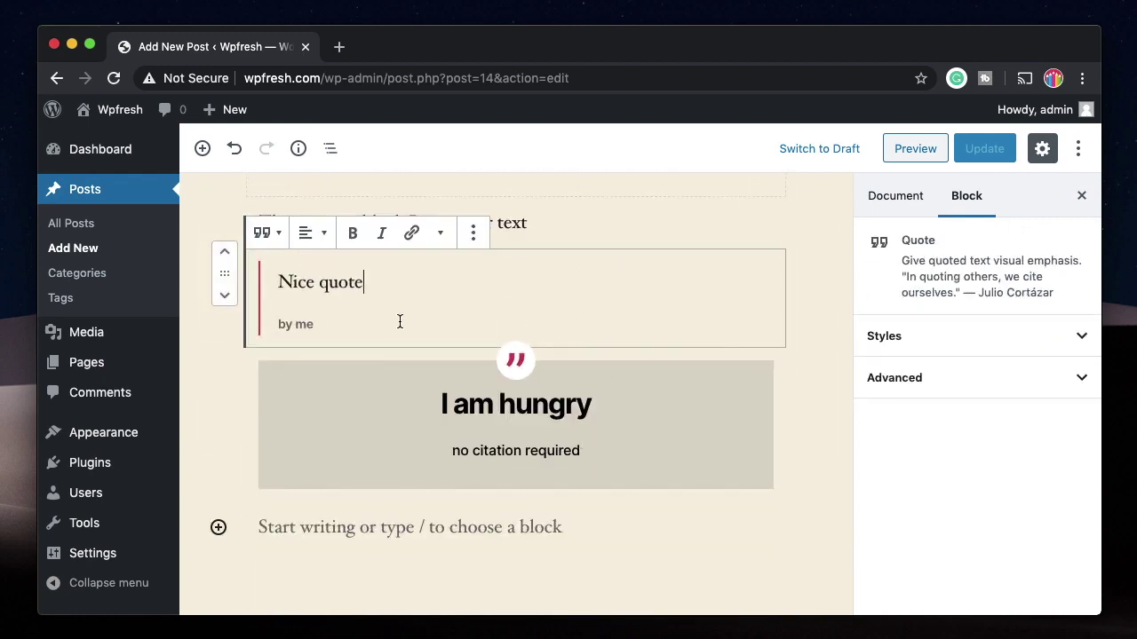
{"action": "left_click", "coordinate": [485, 444]}
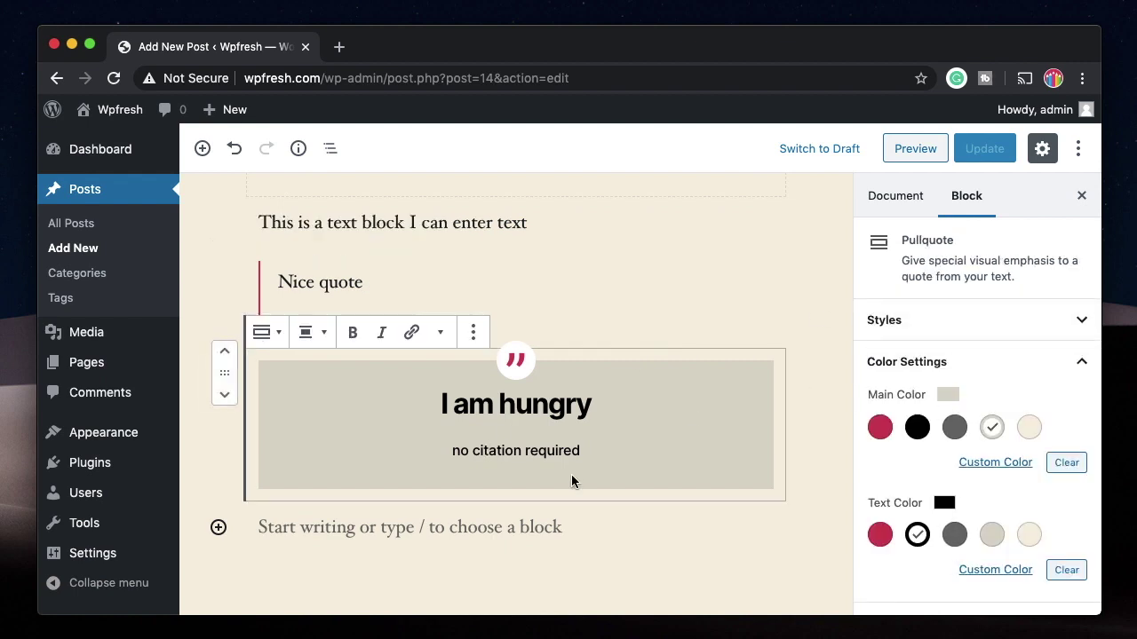
{"action": "scroll", "coordinate": [572, 481], "scroll_direction": "down", "scroll_amount": 3}
{"action": "left_click", "coordinate": [485, 351]}
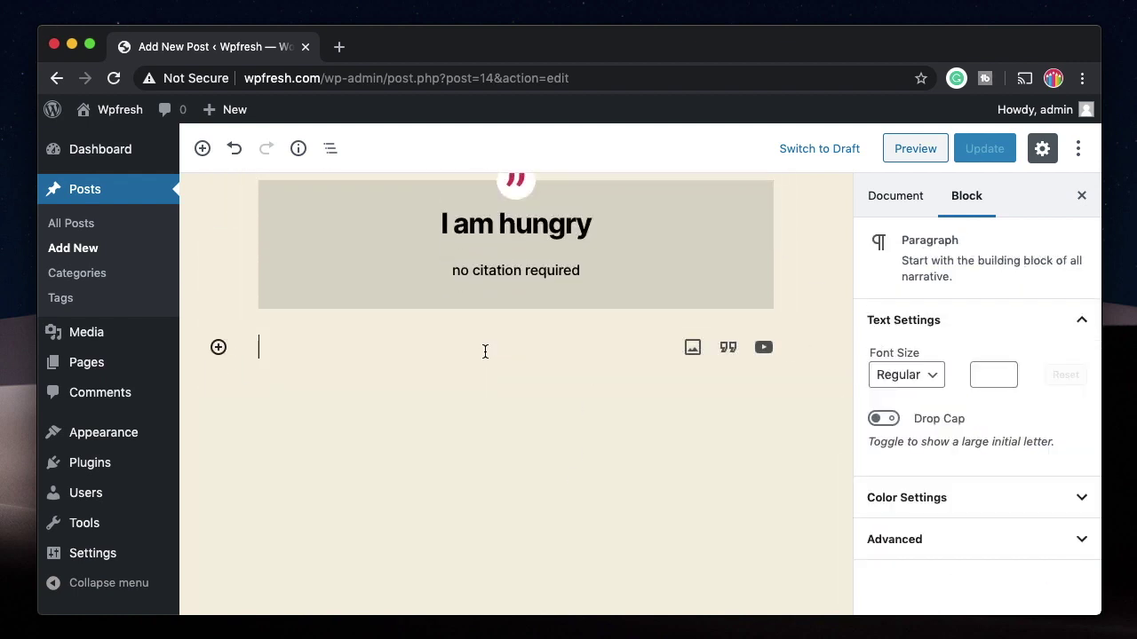
Step: Open and dismiss the block inserter, then show the Document settings' Categories panel
{"action": "left_click", "coordinate": [219, 347]}
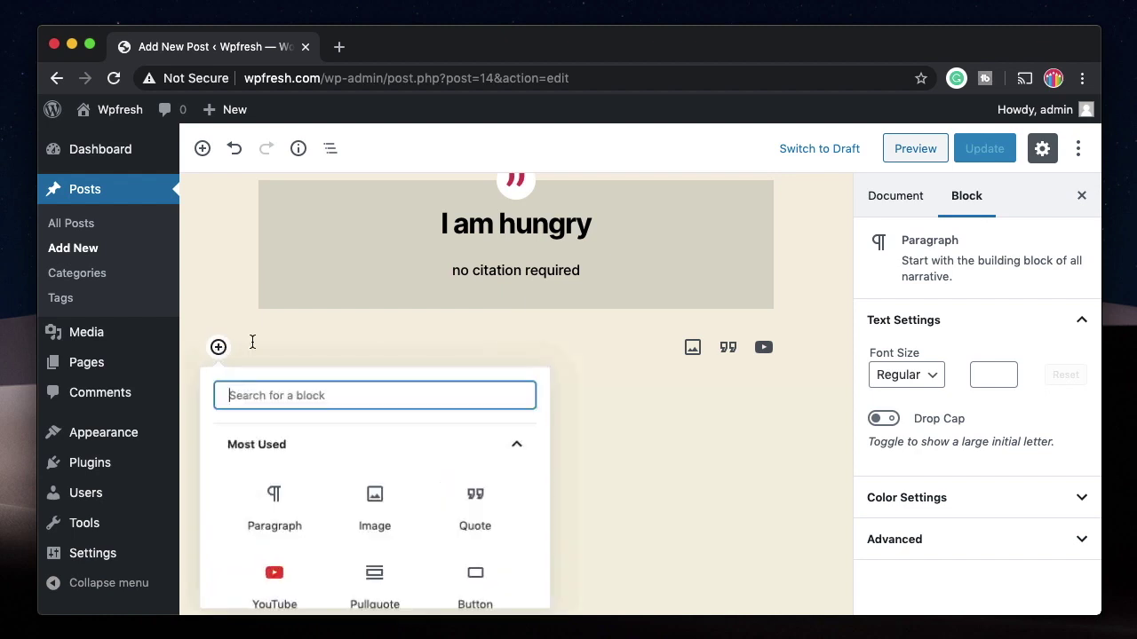
{"action": "scroll", "coordinate": [635, 428], "scroll_direction": "down", "scroll_amount": 2}
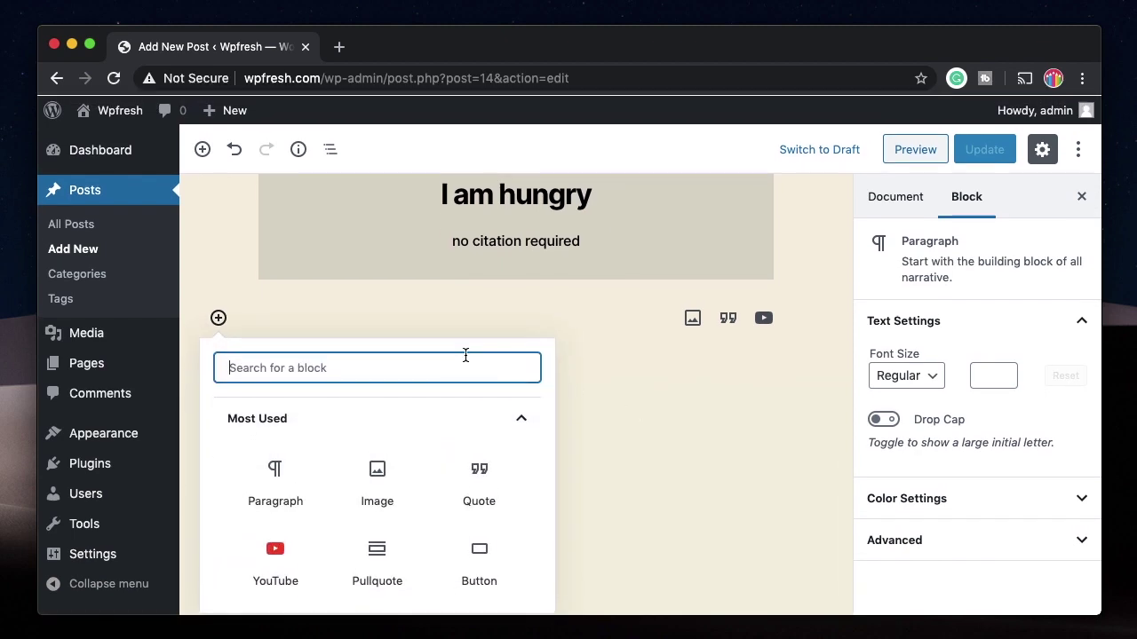
{"action": "left_click", "coordinate": [341, 307]}
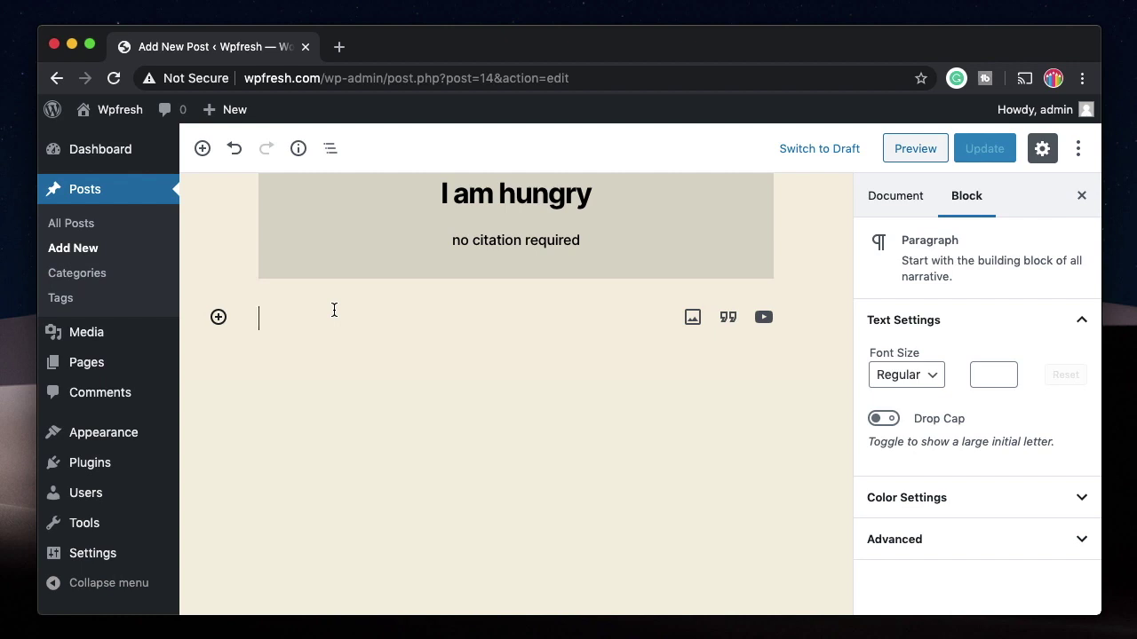
{"action": "left_click", "coordinate": [895, 196]}
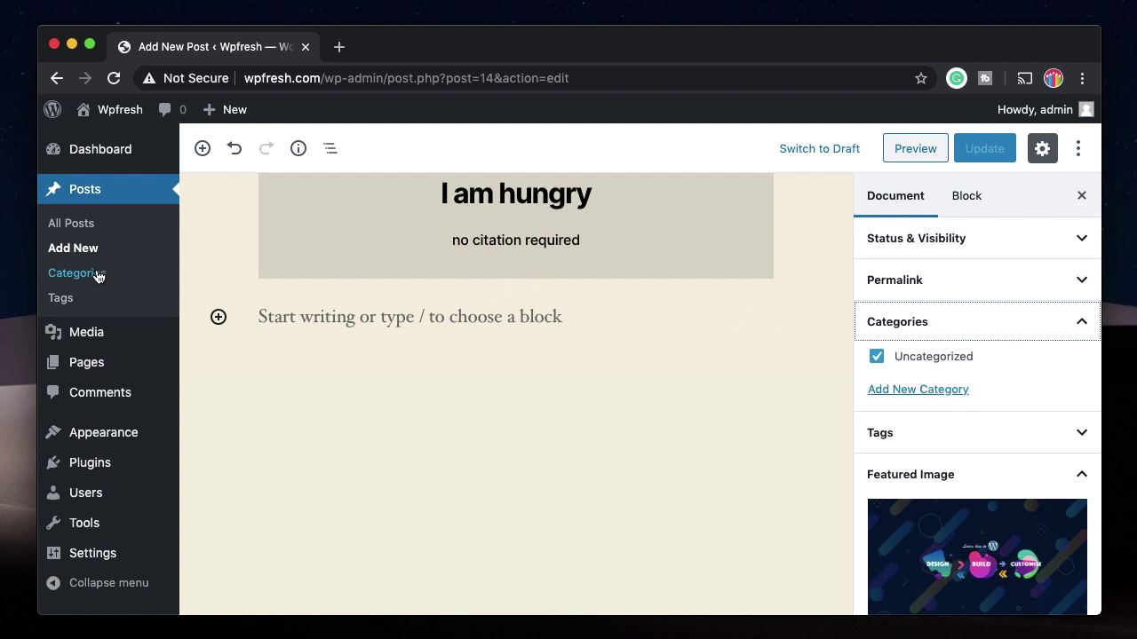
Step: Create a new top-level category named Thailand for the post
{"action": "left_click", "coordinate": [930, 396]}
{"action": "left_click", "coordinate": [911, 438]}
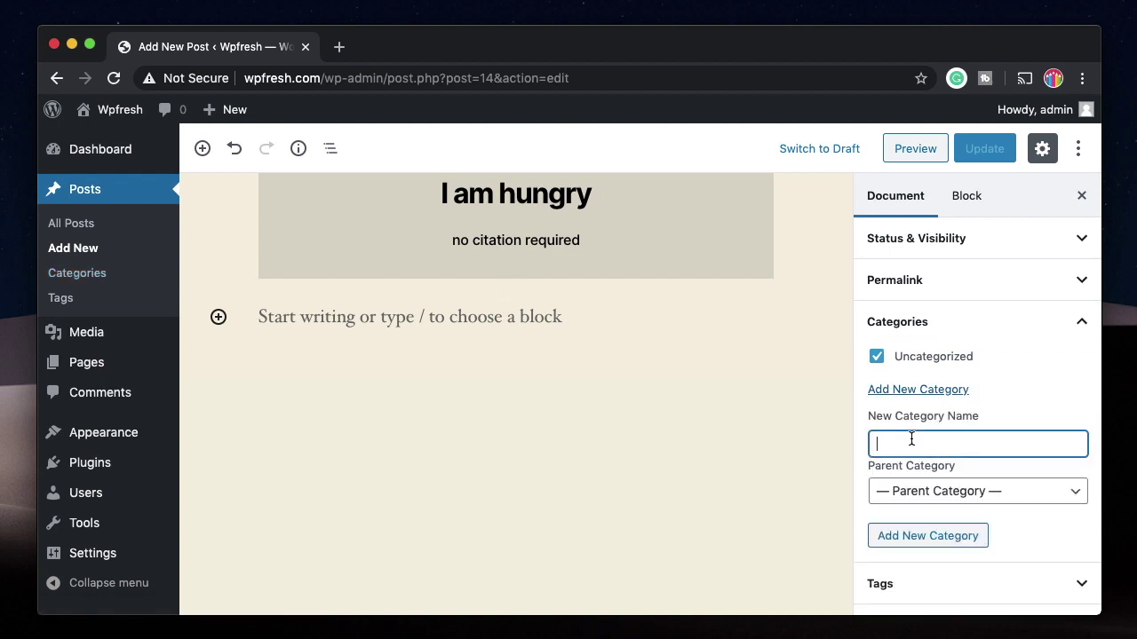
{"action": "type", "text": "Thailand"}
{"action": "left_click", "coordinate": [916, 494]}
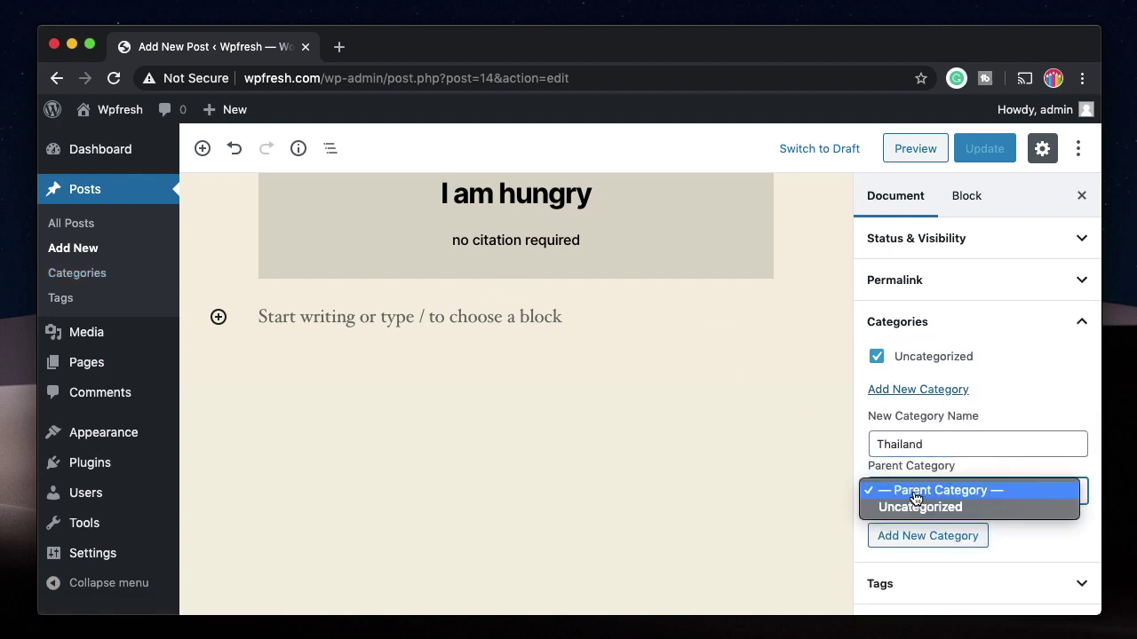
{"action": "left_click", "coordinate": [917, 497]}
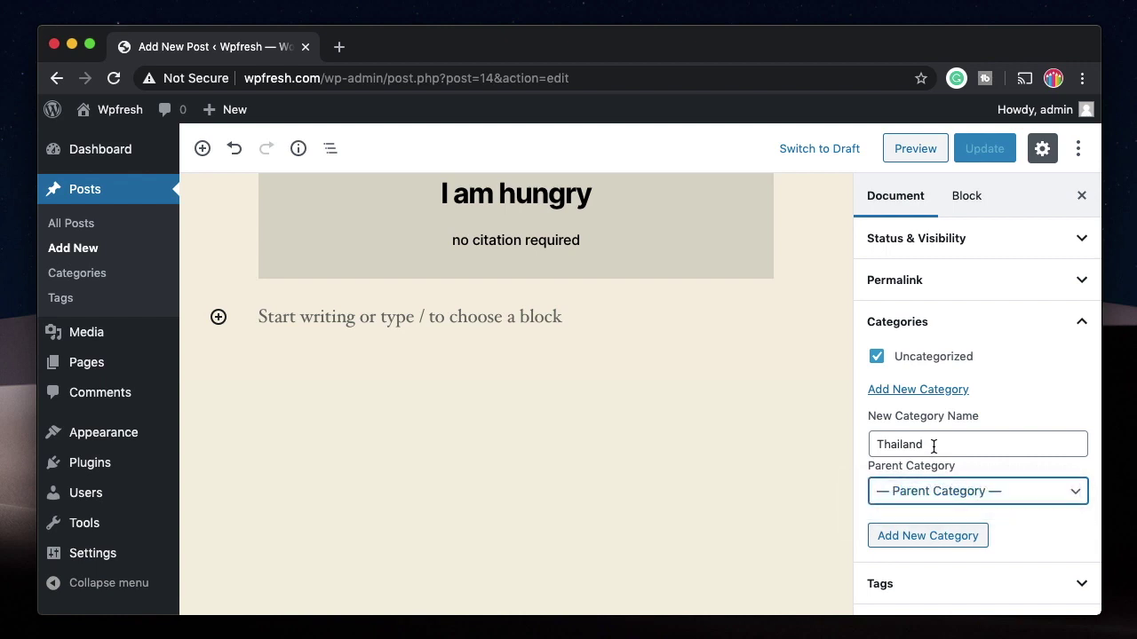
{"action": "scroll", "coordinate": [895, 536], "scroll_direction": "down", "scroll_amount": 1}
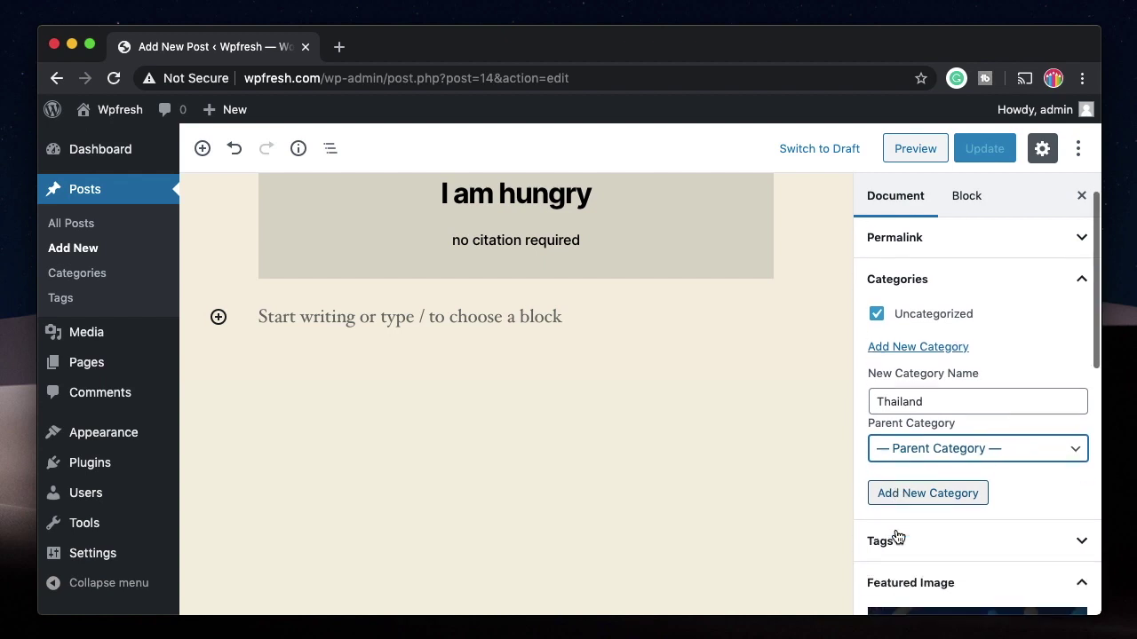
{"action": "left_click", "coordinate": [936, 494]}
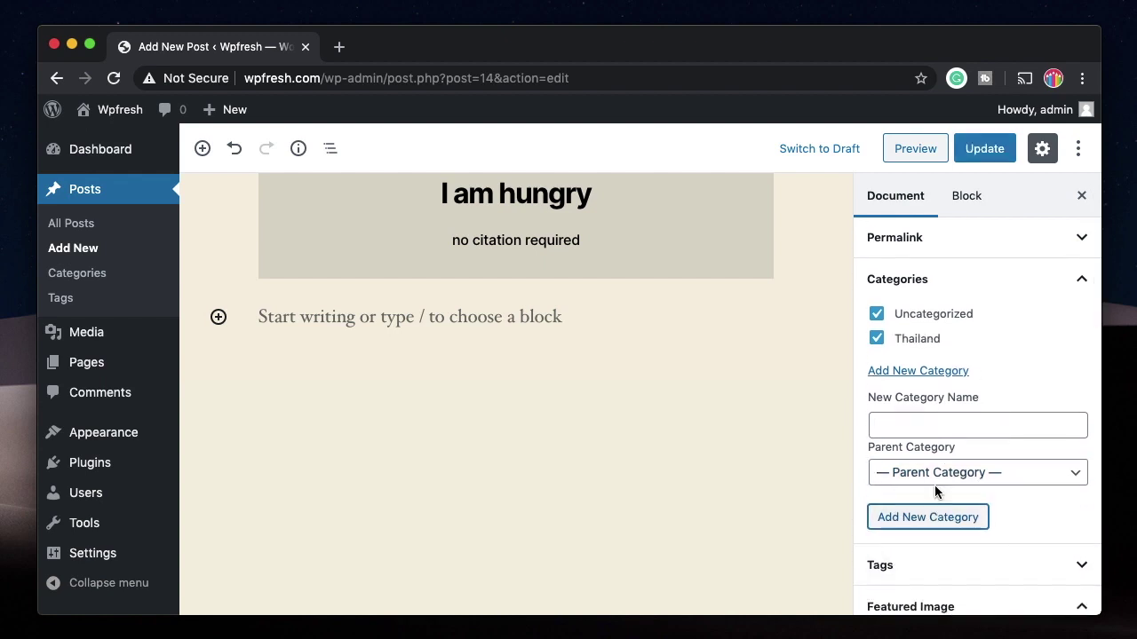
Step: Untick Uncategorized, collapse Categories and update the post
{"action": "left_click", "coordinate": [877, 315]}
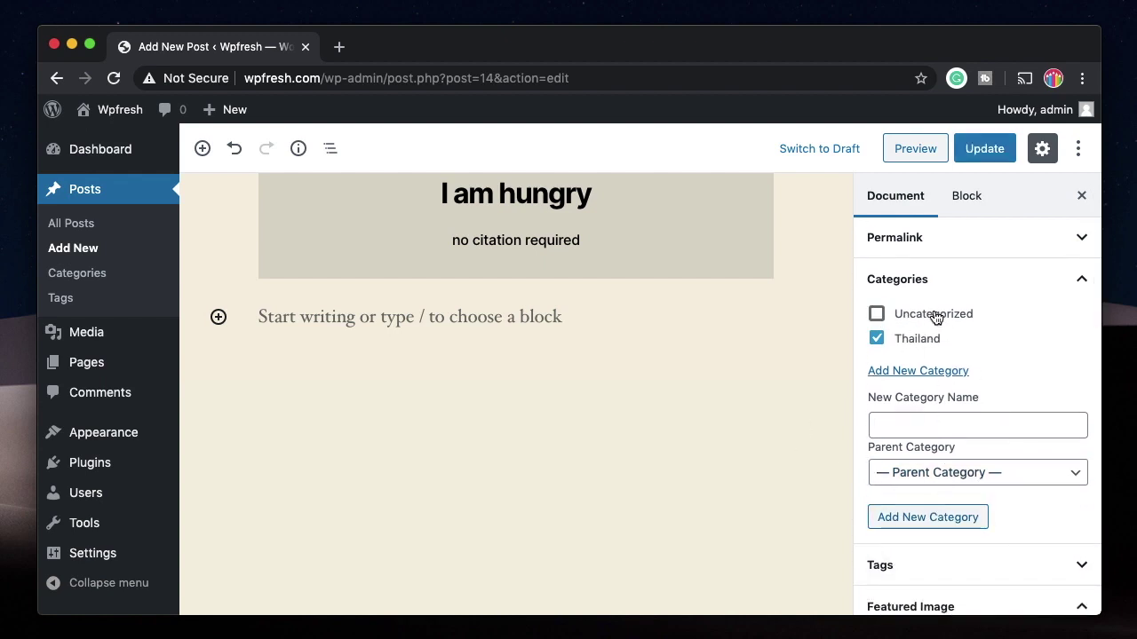
{"action": "left_click", "coordinate": [964, 282]}
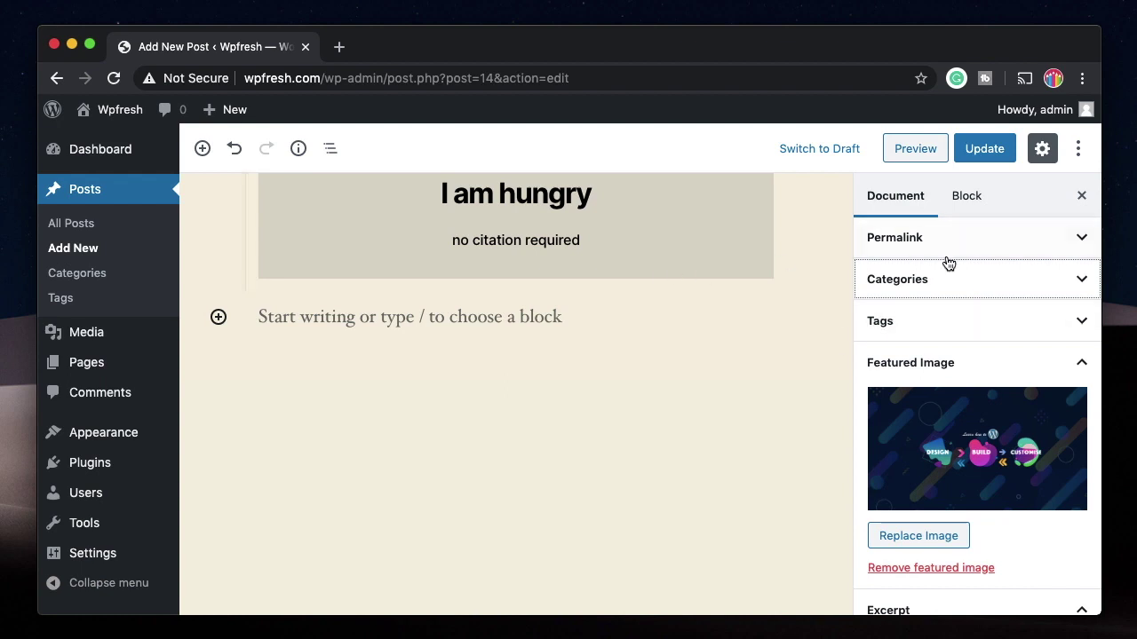
{"action": "left_click", "coordinate": [986, 149]}
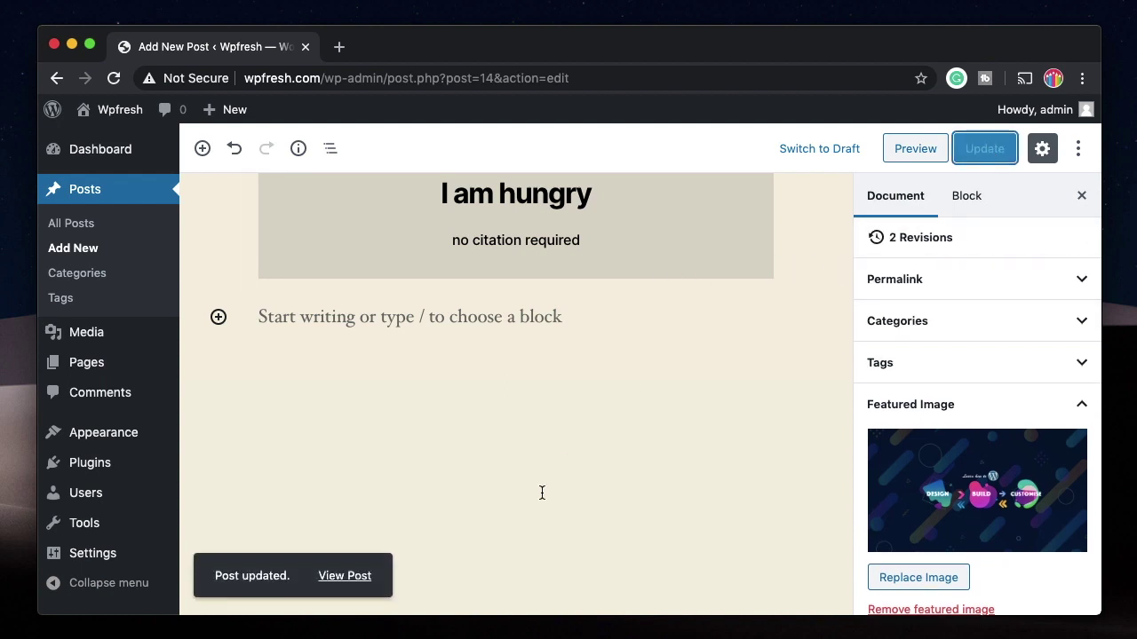
{"action": "left_click", "coordinate": [937, 356]}
Step: Add the tags travel and mood, update the post, and open Posts > Categories
{"action": "left_click", "coordinate": [932, 422]}
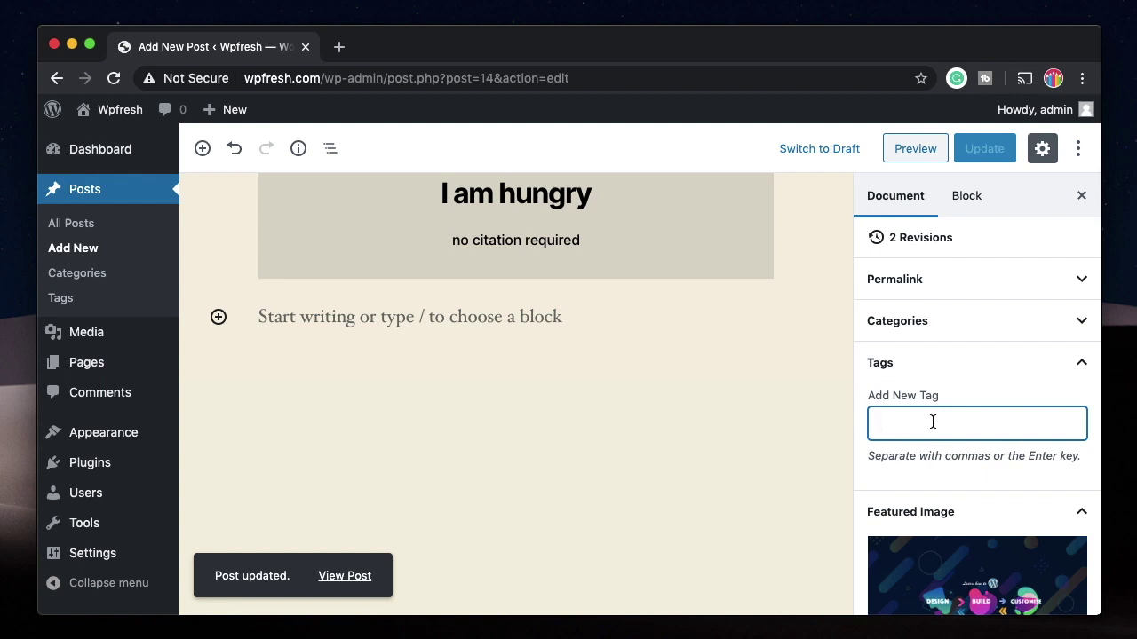
{"action": "type", "text": "travel"}
{"action": "key", "text": "Return"}
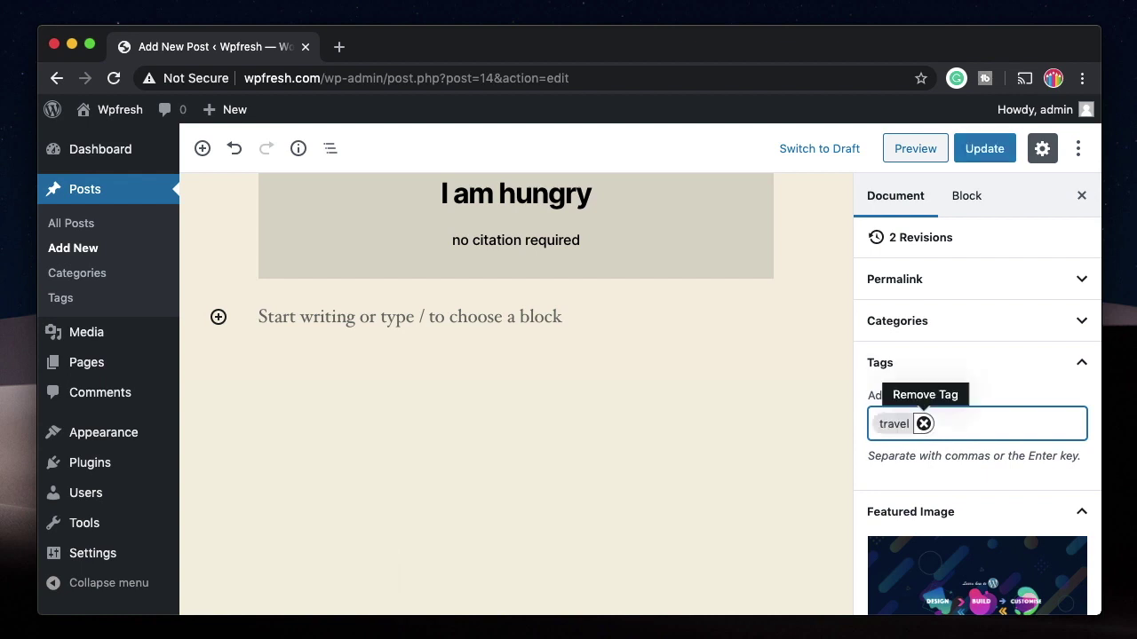
{"action": "type", "text": "mood"}
{"action": "key", "text": "Return"}
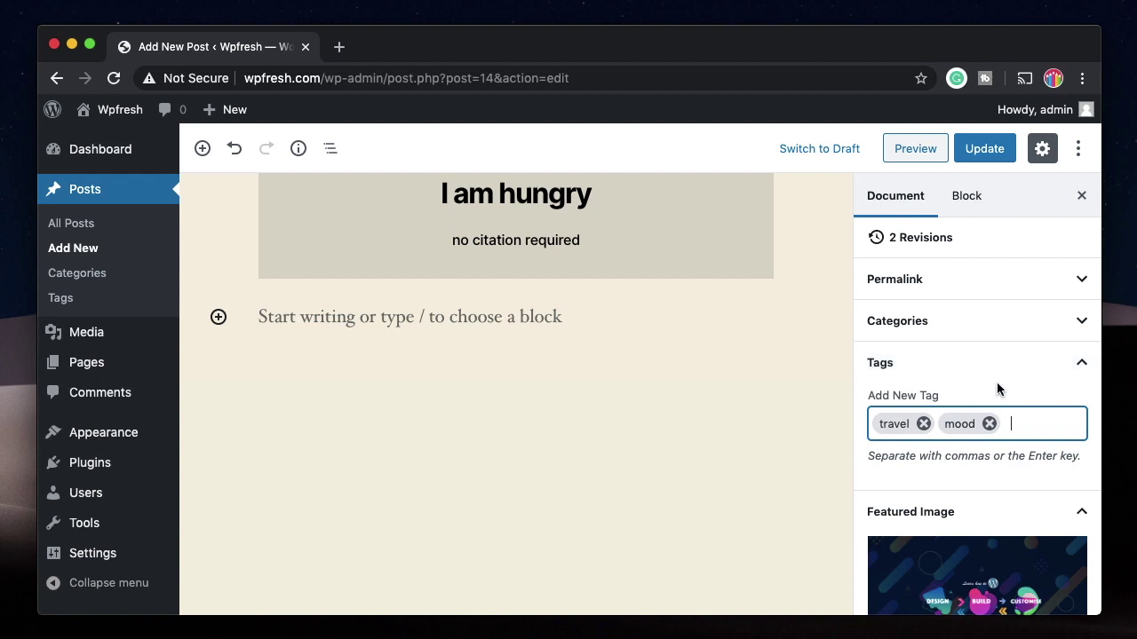
{"action": "left_click", "coordinate": [984, 148]}
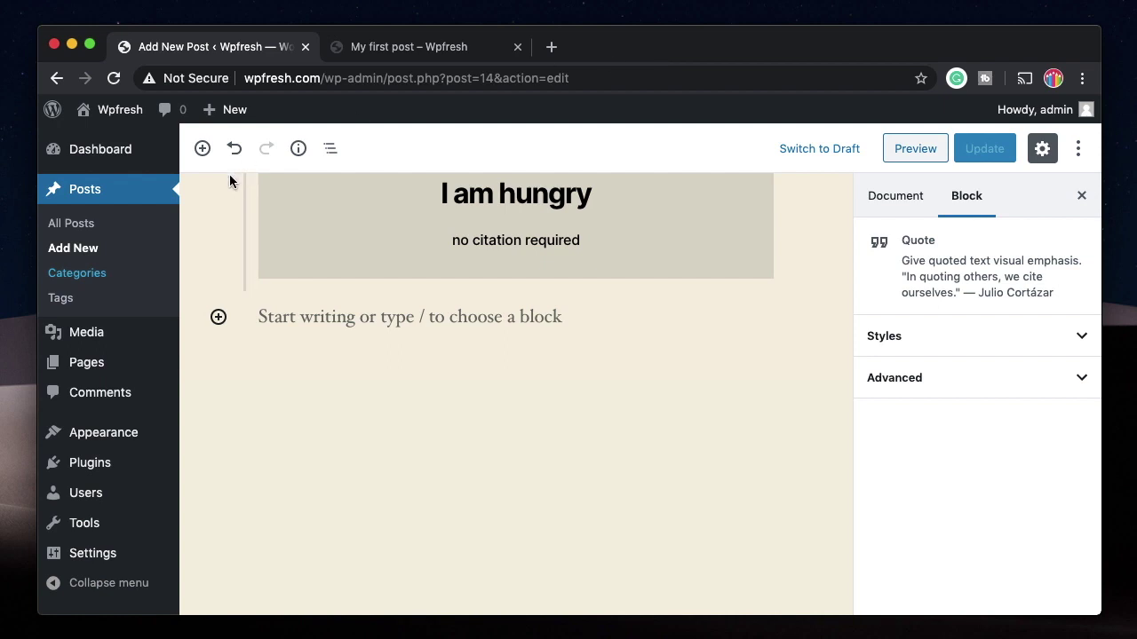
{"action": "left_click", "coordinate": [98, 275]}
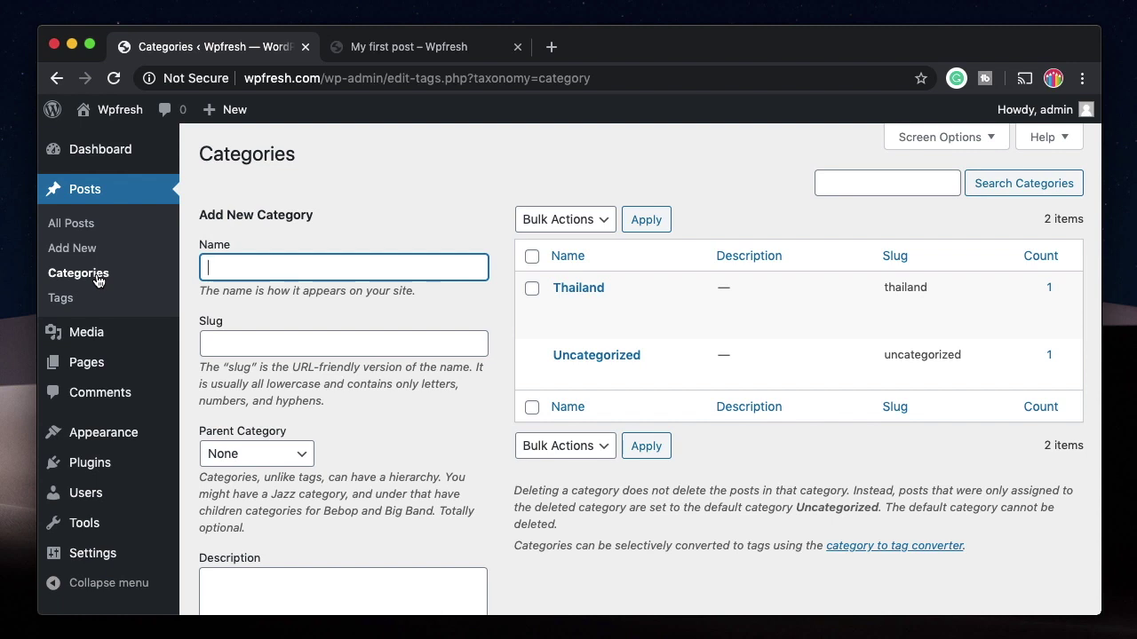
Step: View the Thailand category's public archive page, then return to the Categories admin page
{"action": "mouse_move", "coordinate": [621, 322]}
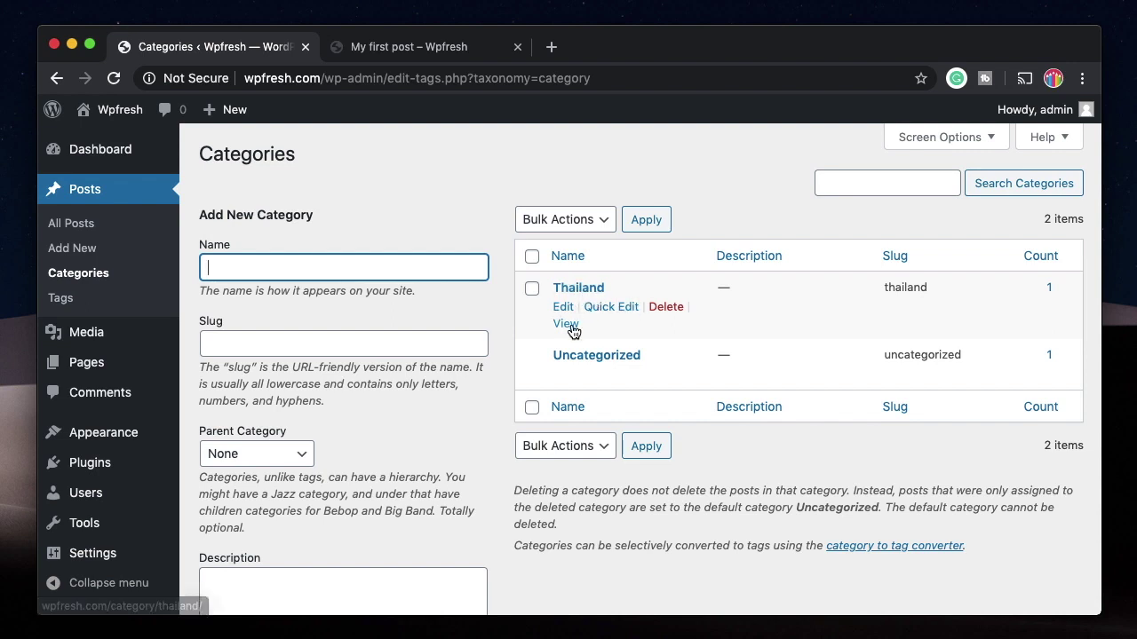
{"action": "left_click", "coordinate": [566, 324], "text": "super"}
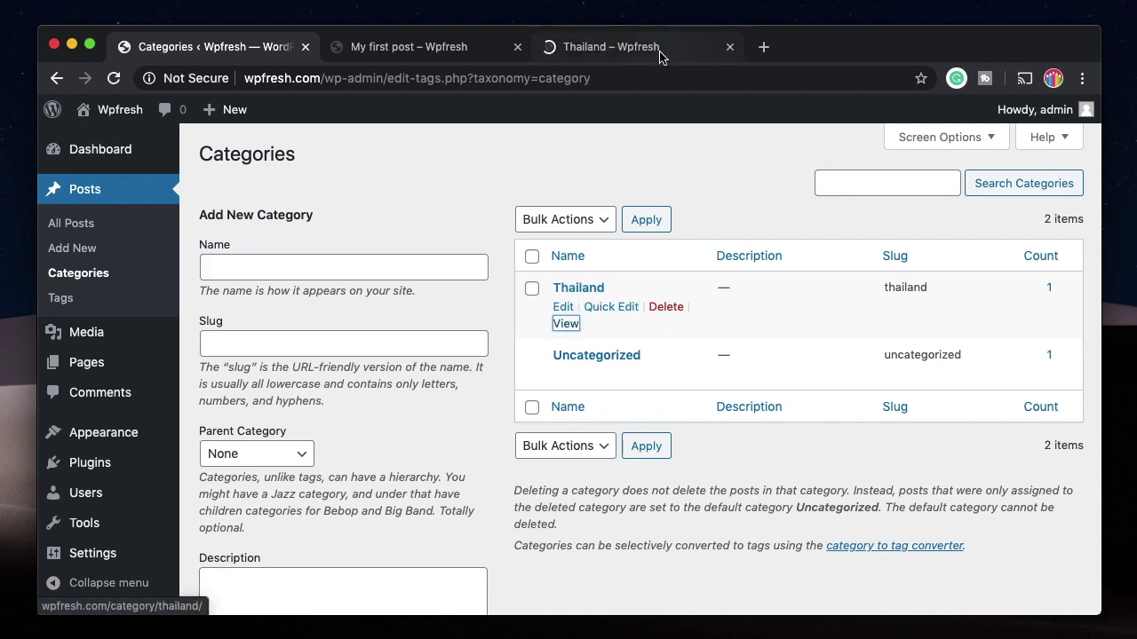
{"action": "left_click", "coordinate": [658, 46]}
{"action": "scroll", "coordinate": [537, 378], "scroll_direction": "down", "scroll_amount": 5}
{"action": "scroll", "coordinate": [495, 435], "scroll_direction": "down", "scroll_amount": 15}
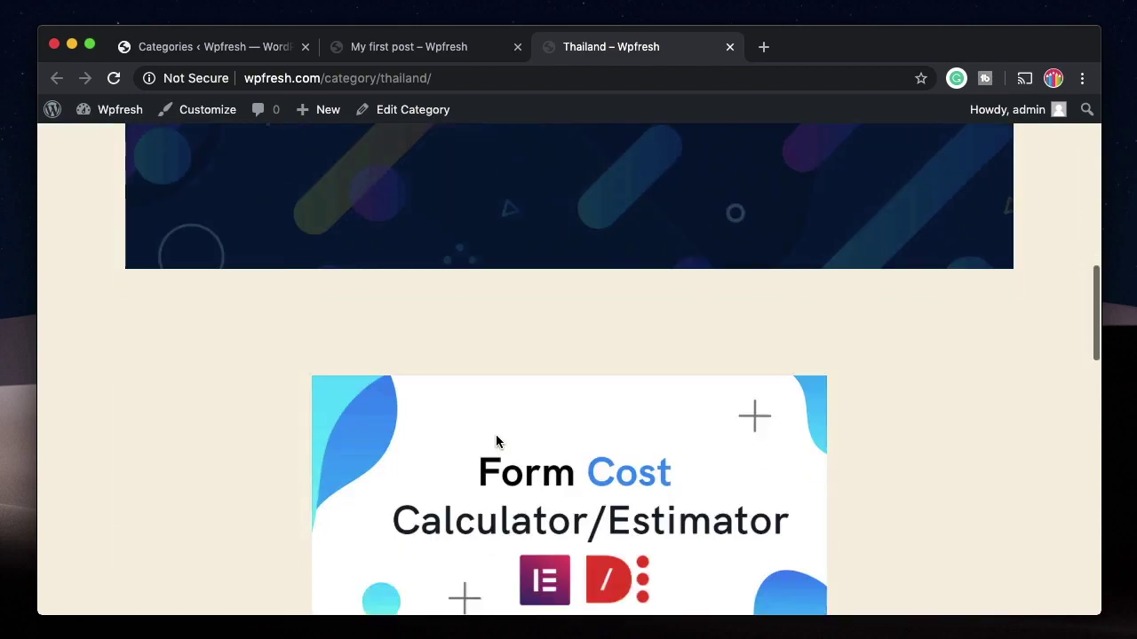
{"action": "scroll", "coordinate": [496, 434], "scroll_direction": "down", "scroll_amount": 5}
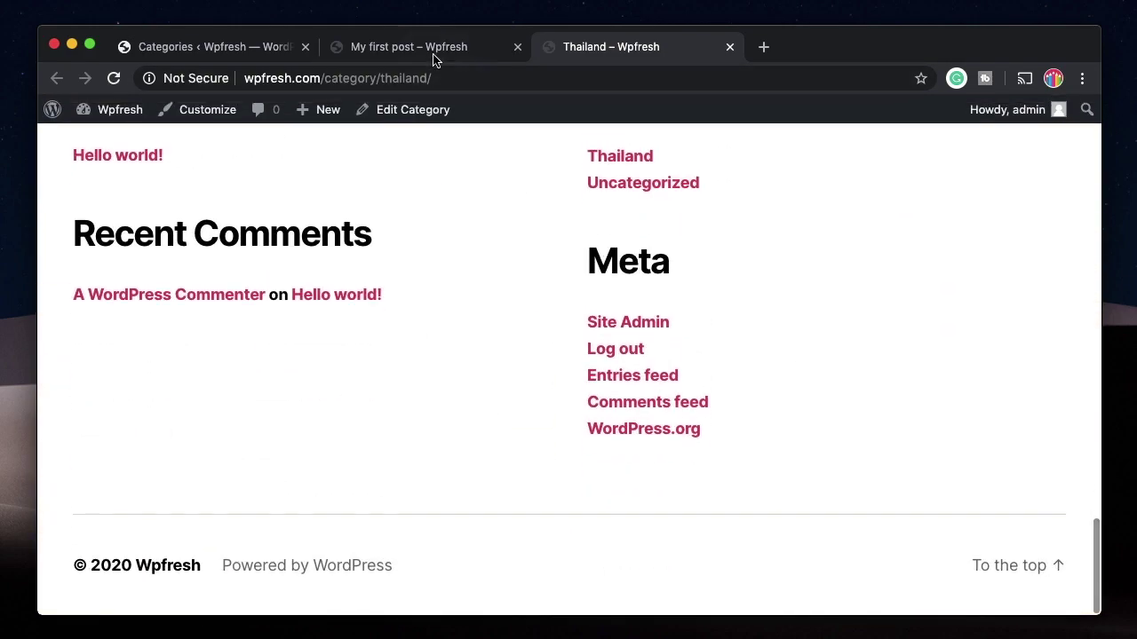
{"action": "left_click", "coordinate": [432, 50]}
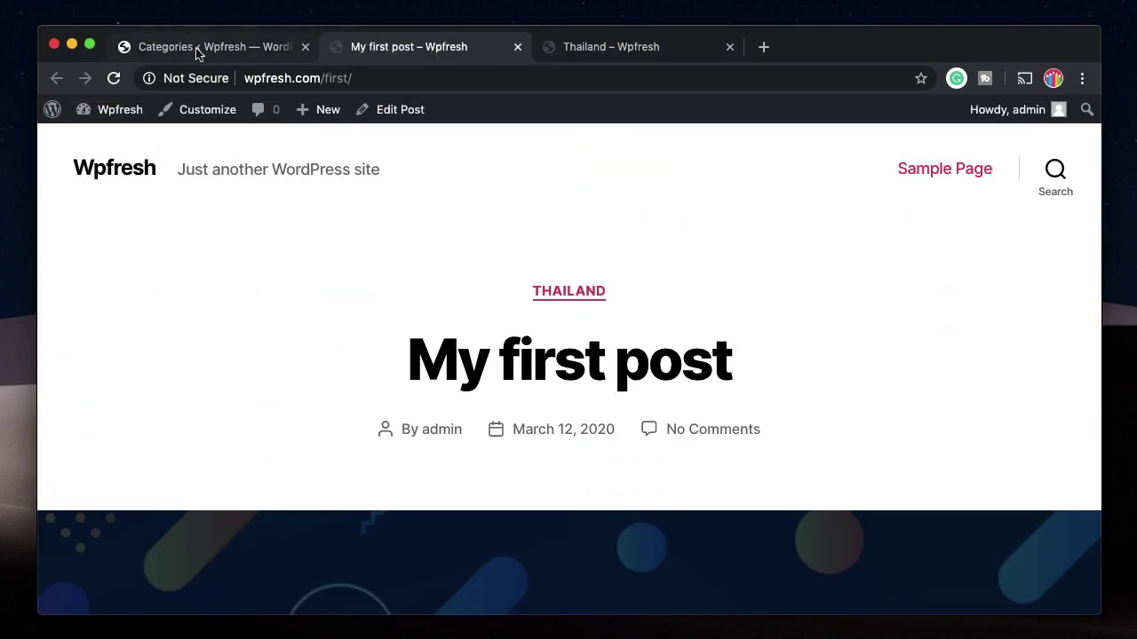
{"action": "left_click", "coordinate": [198, 48]}
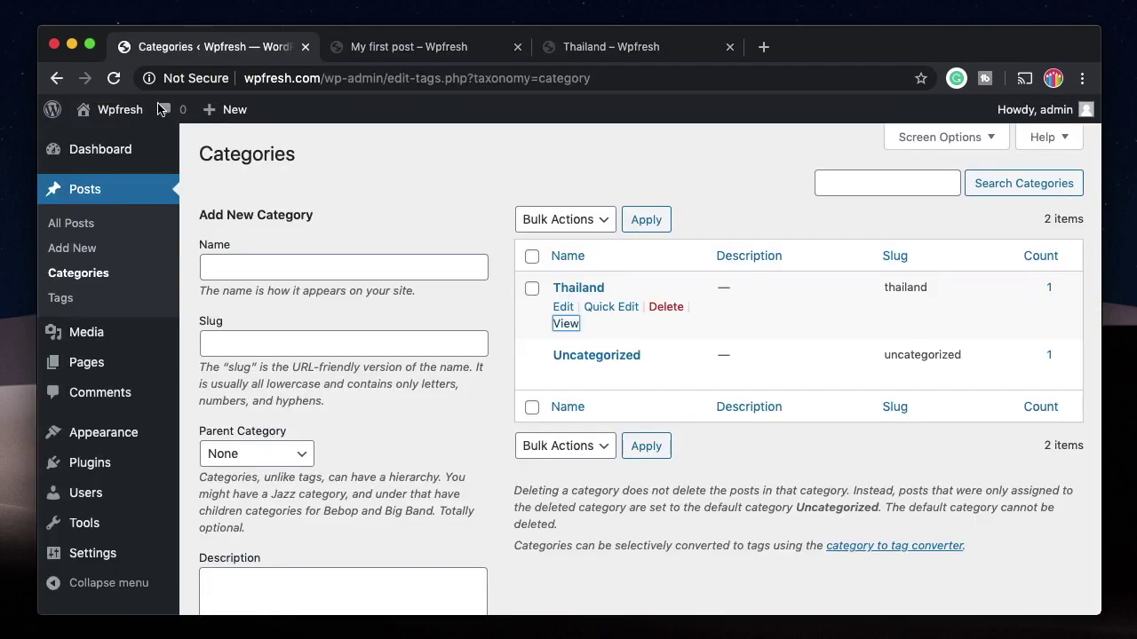
Step: Add a category named Asia with the slug asia
{"action": "left_click", "coordinate": [279, 267]}
{"action": "left_click", "coordinate": [243, 346]}
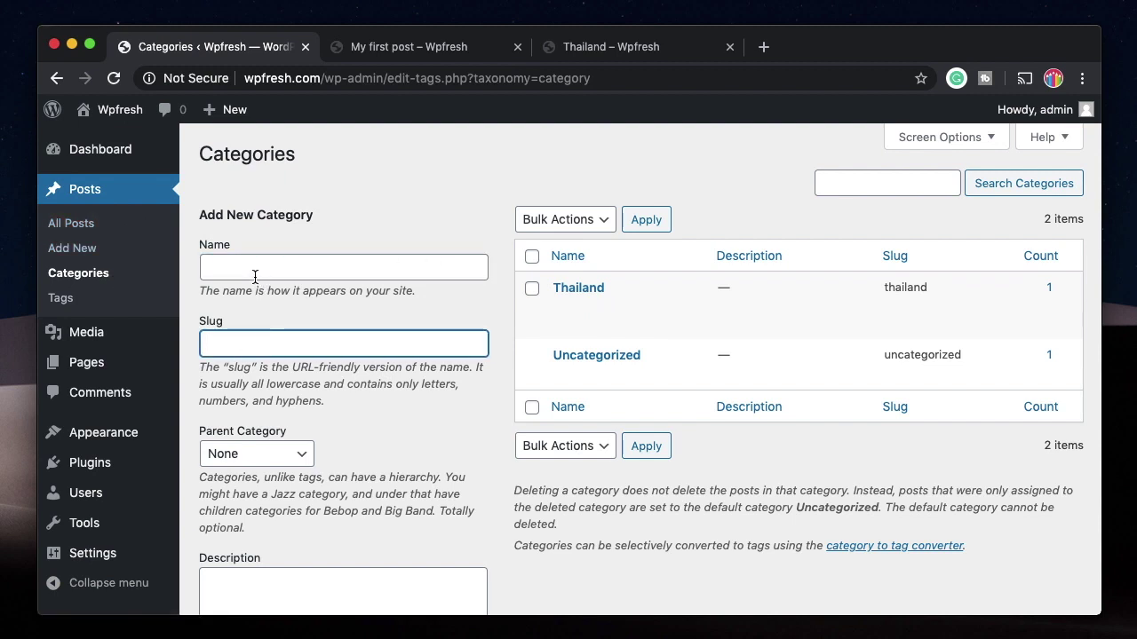
{"action": "left_click", "coordinate": [245, 271]}
{"action": "type", "text": "Asia"}
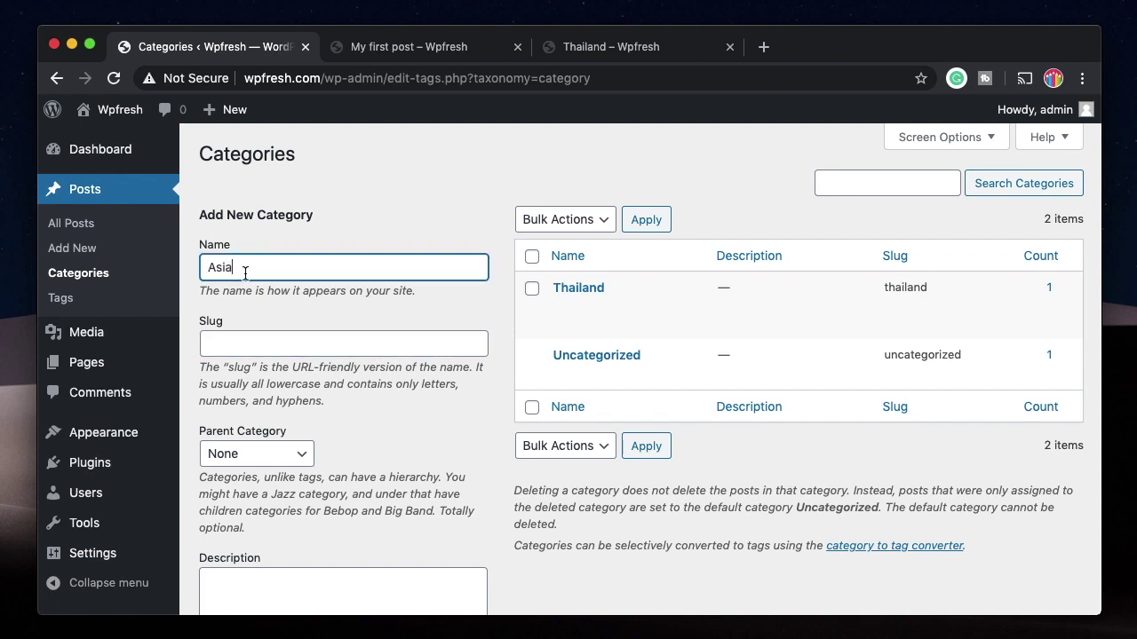
{"action": "key", "text": "Tab"}
{"action": "type", "text": "asia"}
{"action": "scroll", "coordinate": [278, 532], "scroll_direction": "down", "scroll_amount": 3}
{"action": "left_click", "coordinate": [279, 551]}
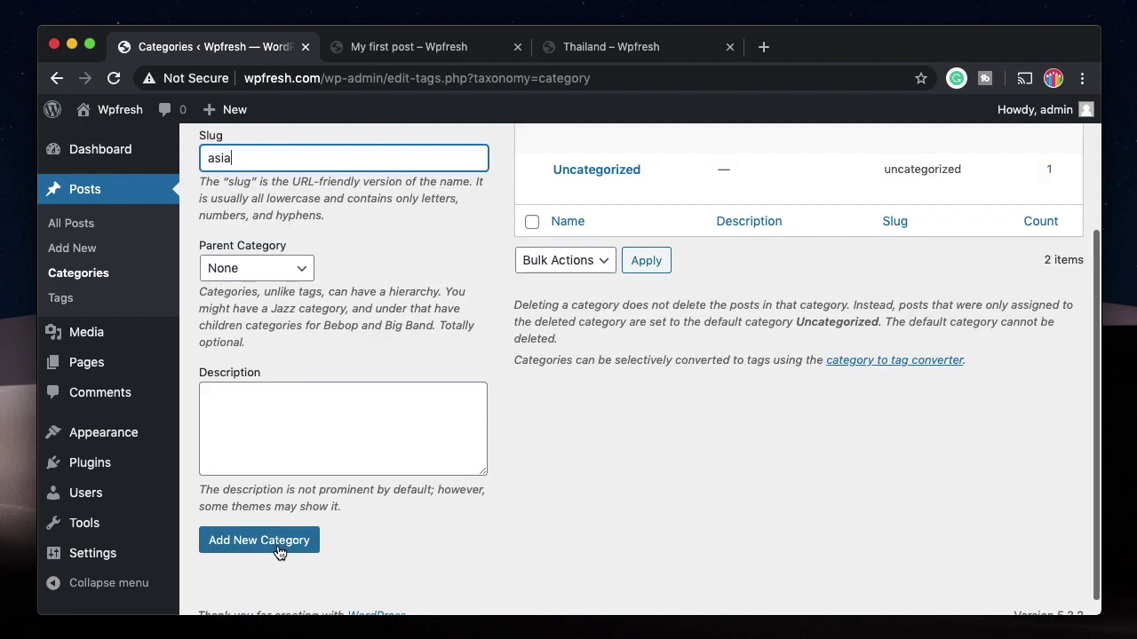
{"action": "scroll", "coordinate": [376, 284], "scroll_direction": "up", "scroll_amount": 2}
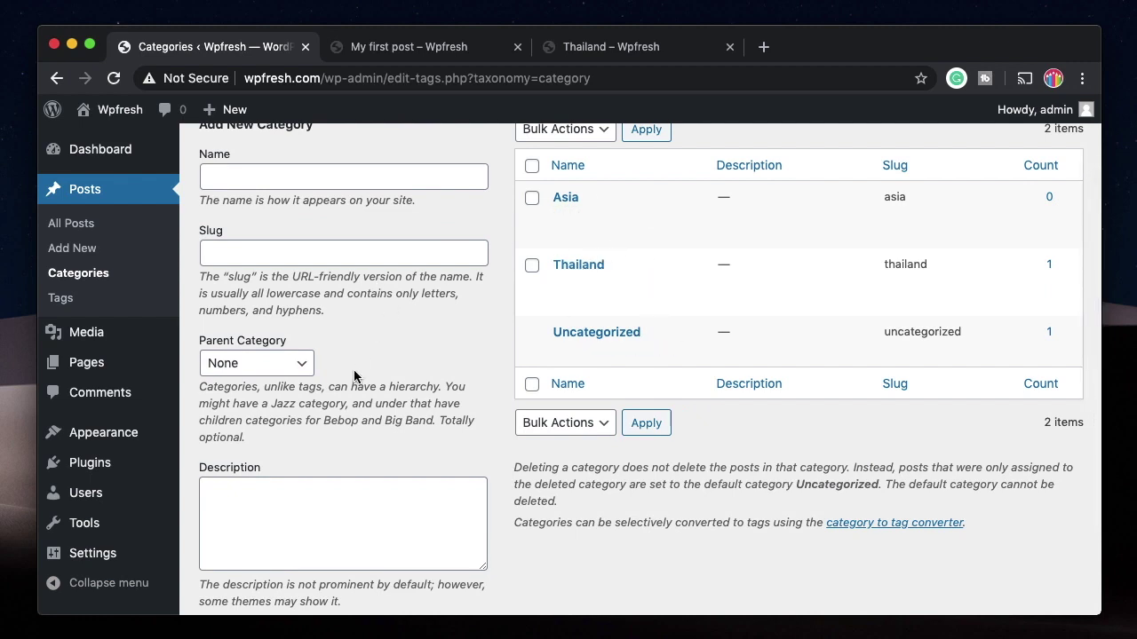
{"action": "scroll", "coordinate": [358, 382], "scroll_direction": "up", "scroll_amount": 2}
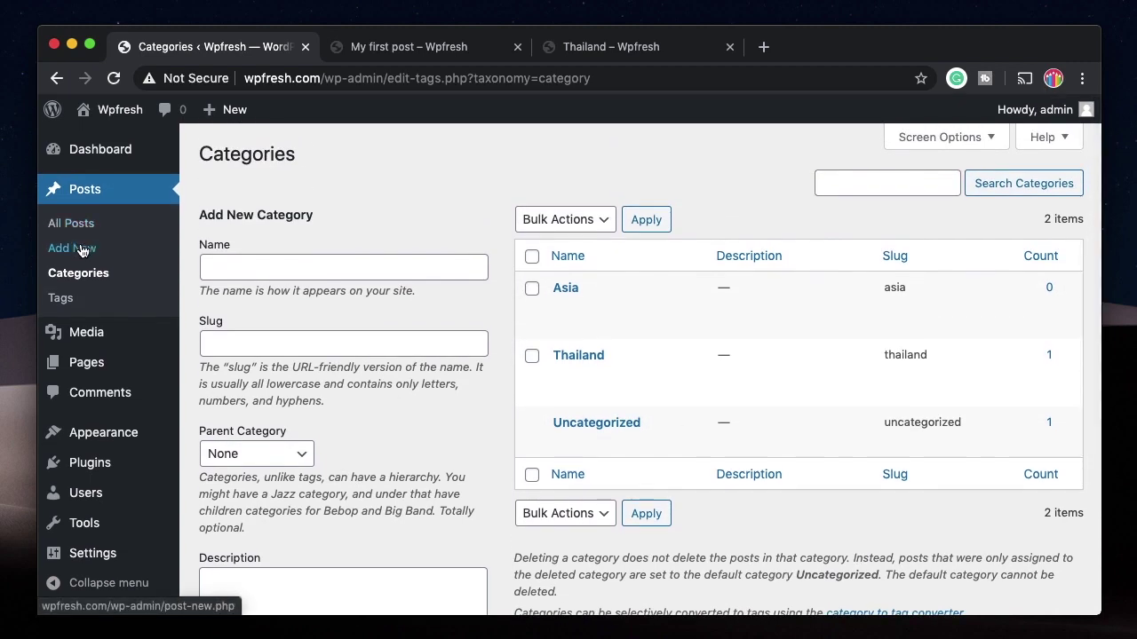
Step: Start a new post titled 'New post Siaa' with placeholder body text
{"action": "left_click", "coordinate": [84, 247]}
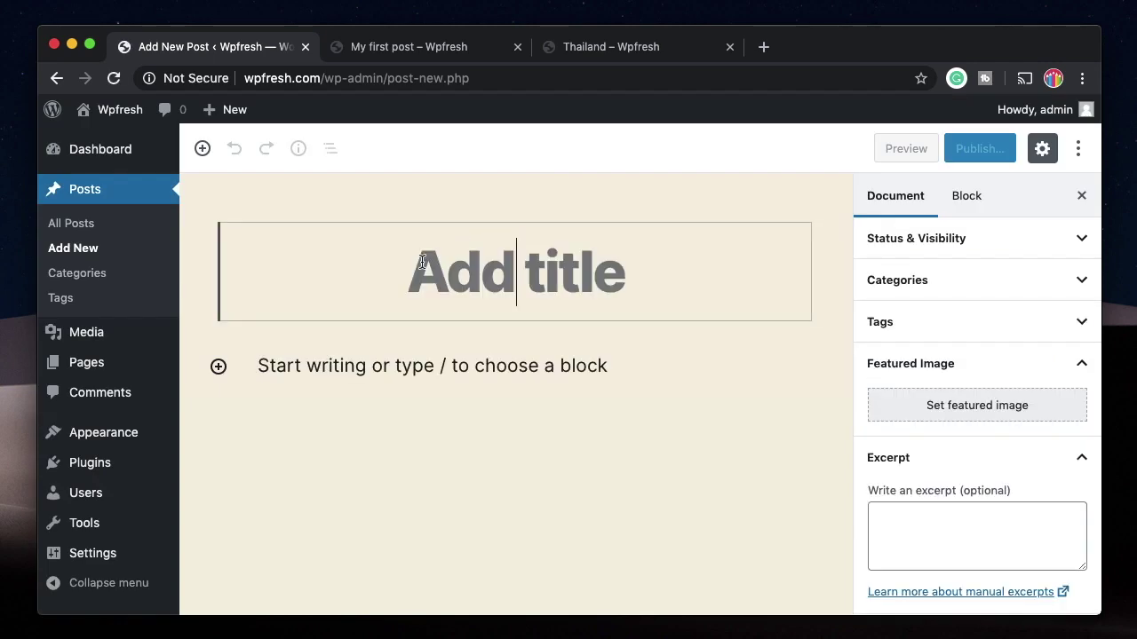
{"action": "type", "text": "New post Siaa"}
{"action": "key", "text": "Return"}
{"action": "type", "text": "jksjfndjnfjksdnfkjndsf"}
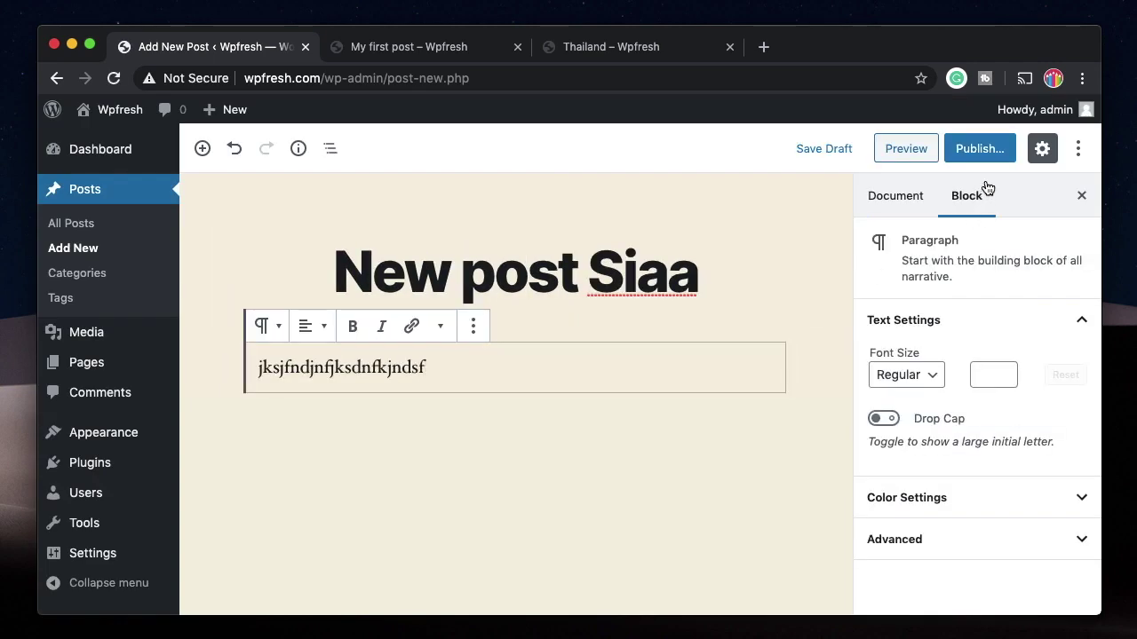
Step: File the post under Asia only, untick Uncategorized, and publish it
{"action": "left_click", "coordinate": [984, 150]}
{"action": "left_click", "coordinate": [919, 152]}
{"action": "left_click", "coordinate": [897, 203]}
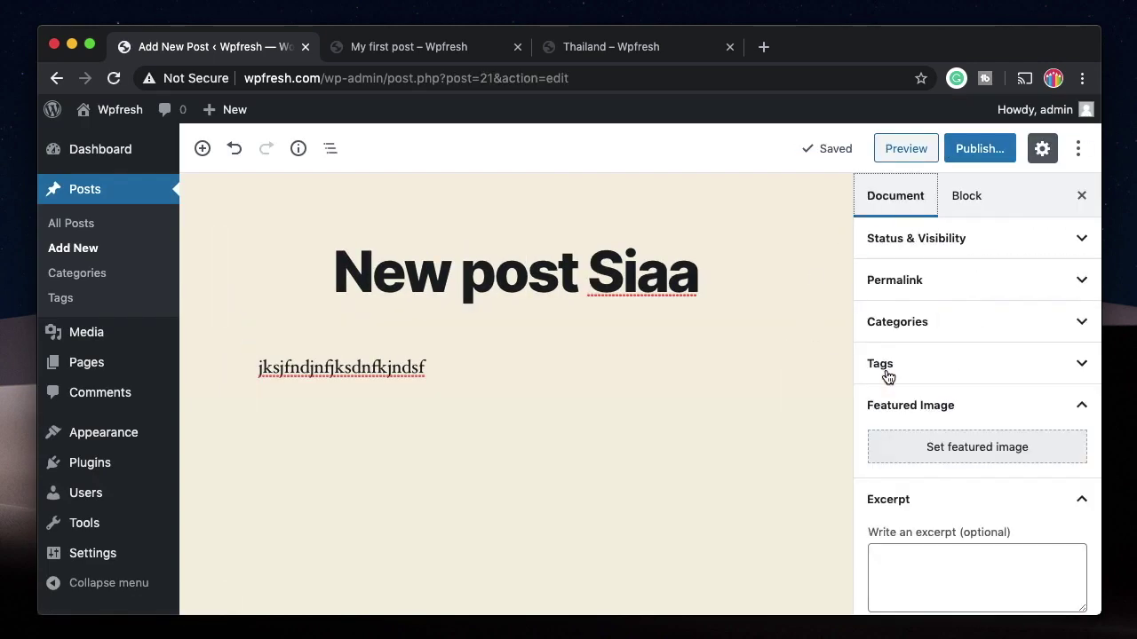
{"action": "left_click", "coordinate": [948, 325]}
{"action": "left_click", "coordinate": [904, 384]}
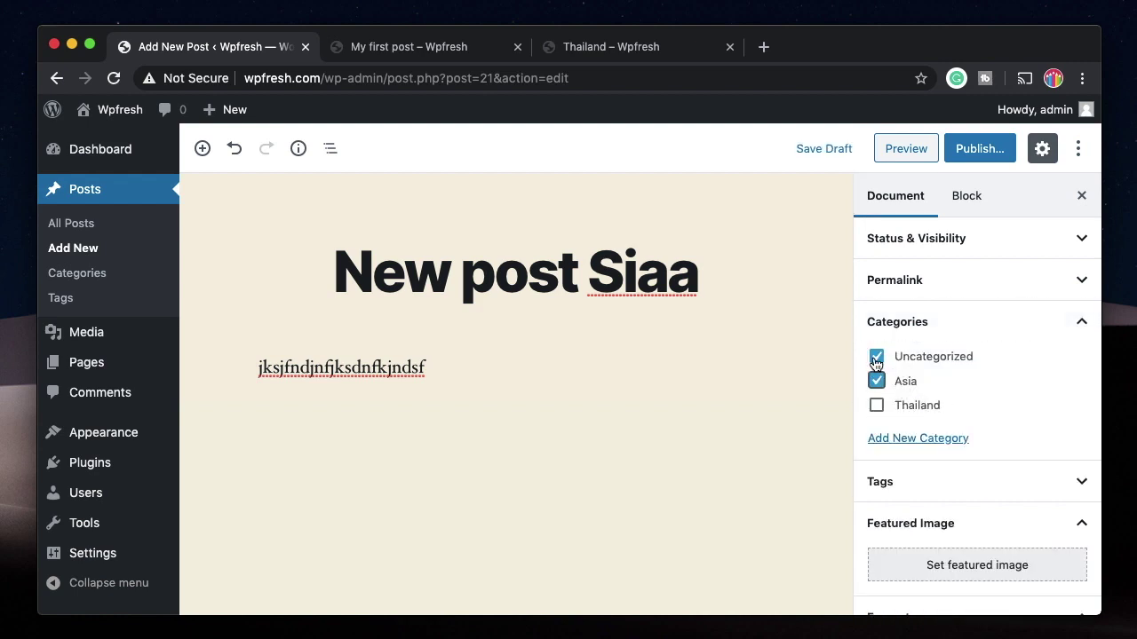
{"action": "left_click", "coordinate": [876, 357]}
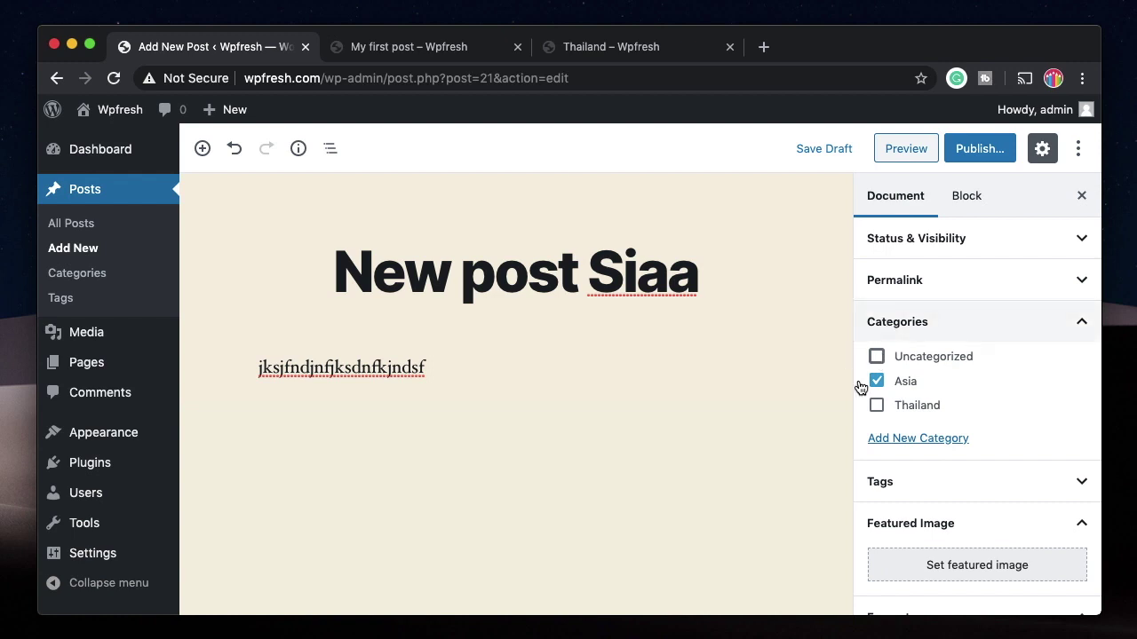
{"action": "left_click", "coordinate": [975, 153]}
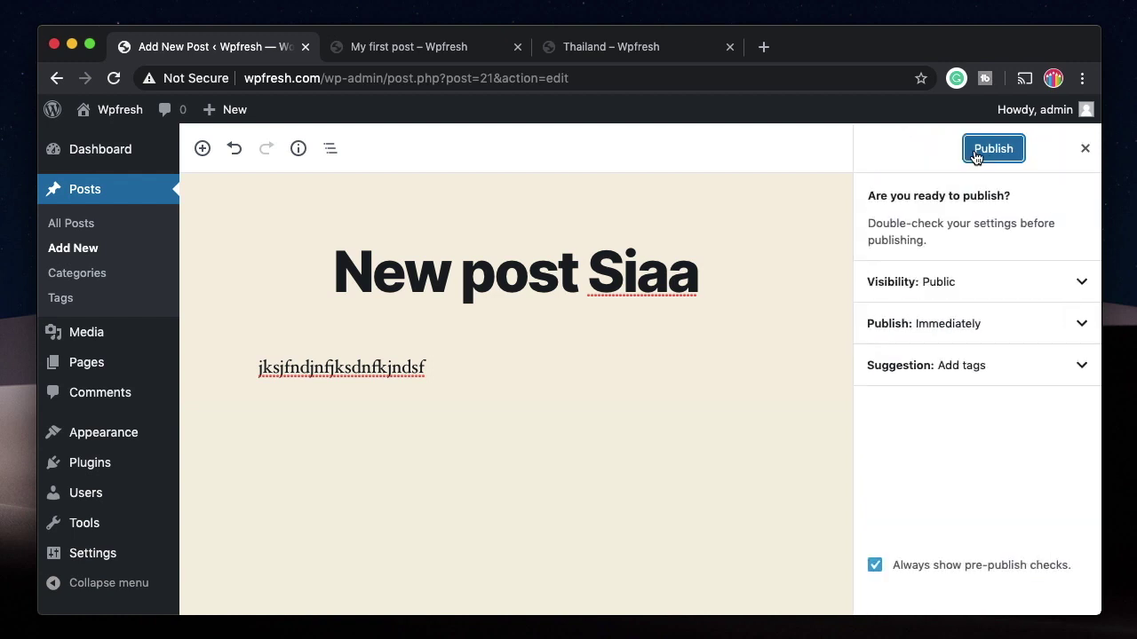
{"action": "left_click", "coordinate": [1086, 151]}
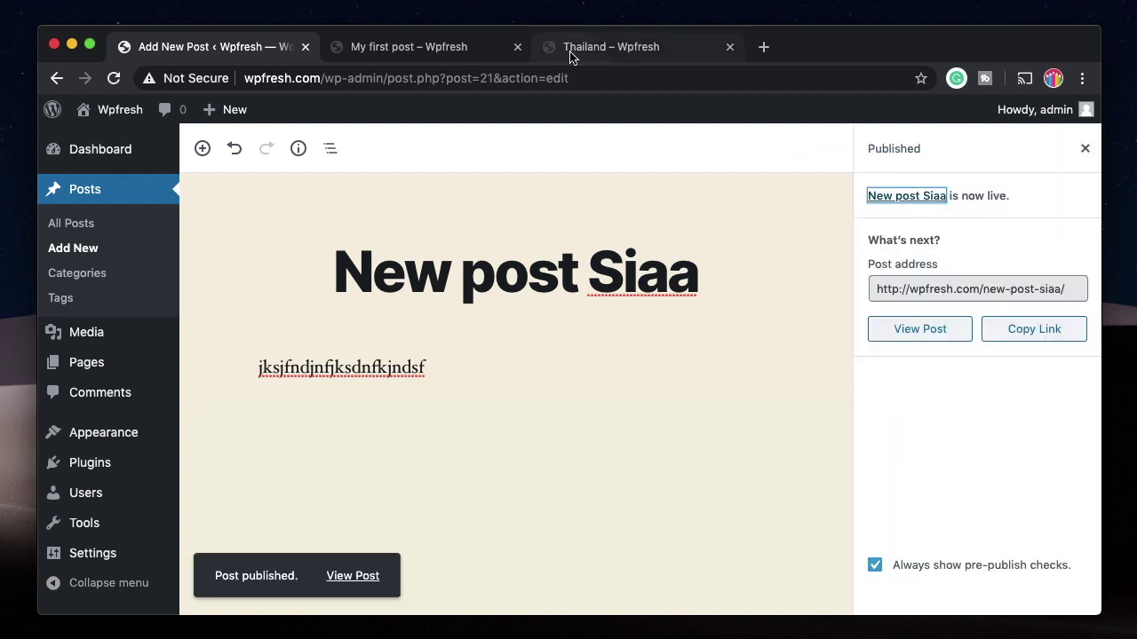
{"action": "left_click", "coordinate": [581, 49]}
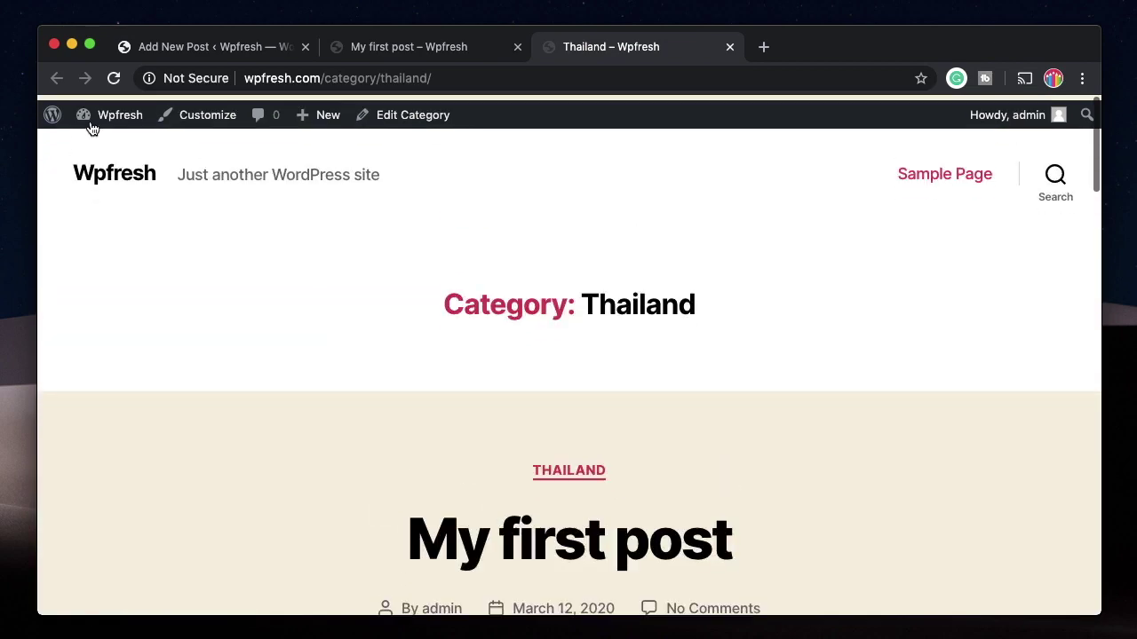
Step: Reload the Thailand category page and look over its address and listed posts
{"action": "left_click", "coordinate": [112, 78]}
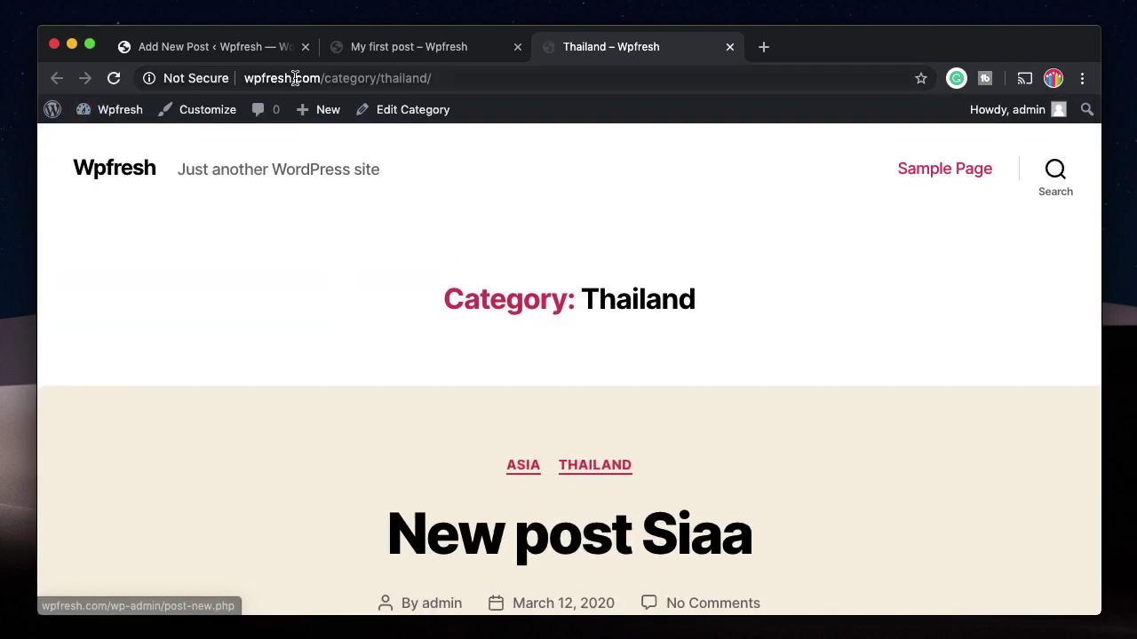
{"action": "left_click", "coordinate": [345, 78]}
{"action": "double_click", "coordinate": [345, 78]}
{"action": "double_click", "coordinate": [384, 78]}
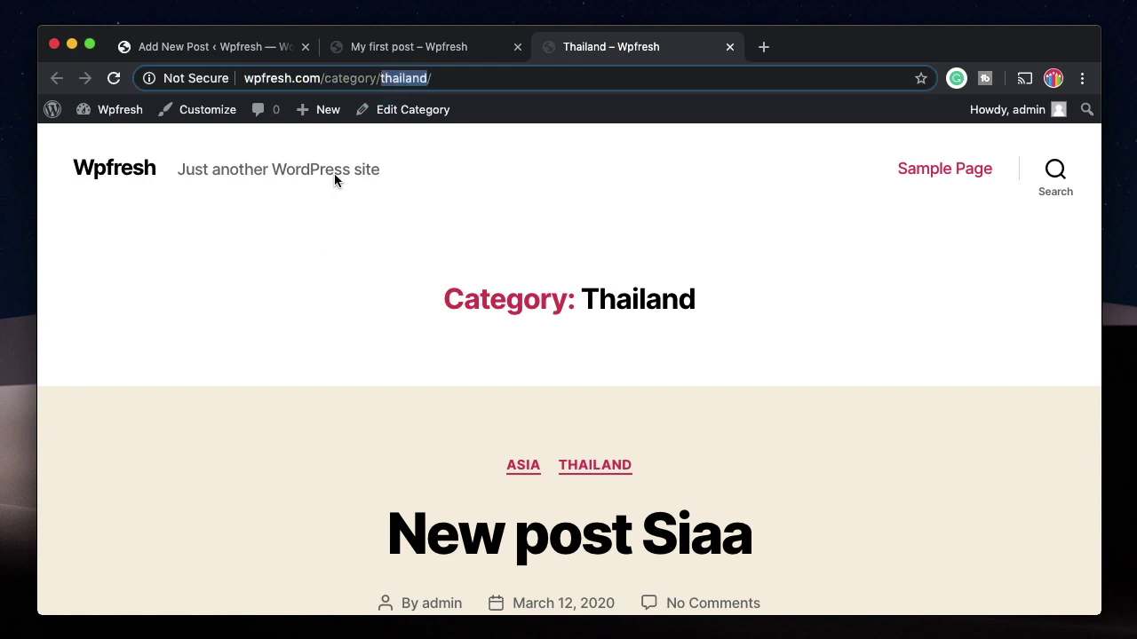
{"action": "scroll", "coordinate": [327, 311], "scroll_direction": "down", "scroll_amount": 6}
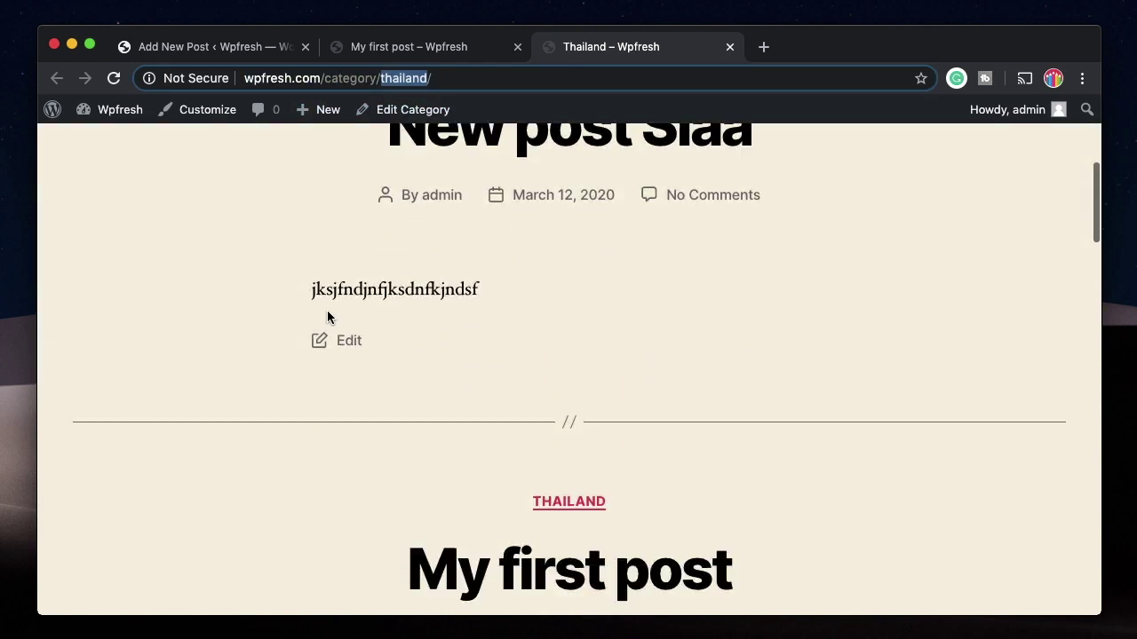
{"action": "scroll", "coordinate": [326, 311], "scroll_direction": "up", "scroll_amount": 3}
{"action": "scroll", "coordinate": [586, 254], "scroll_direction": "up", "scroll_amount": 4}
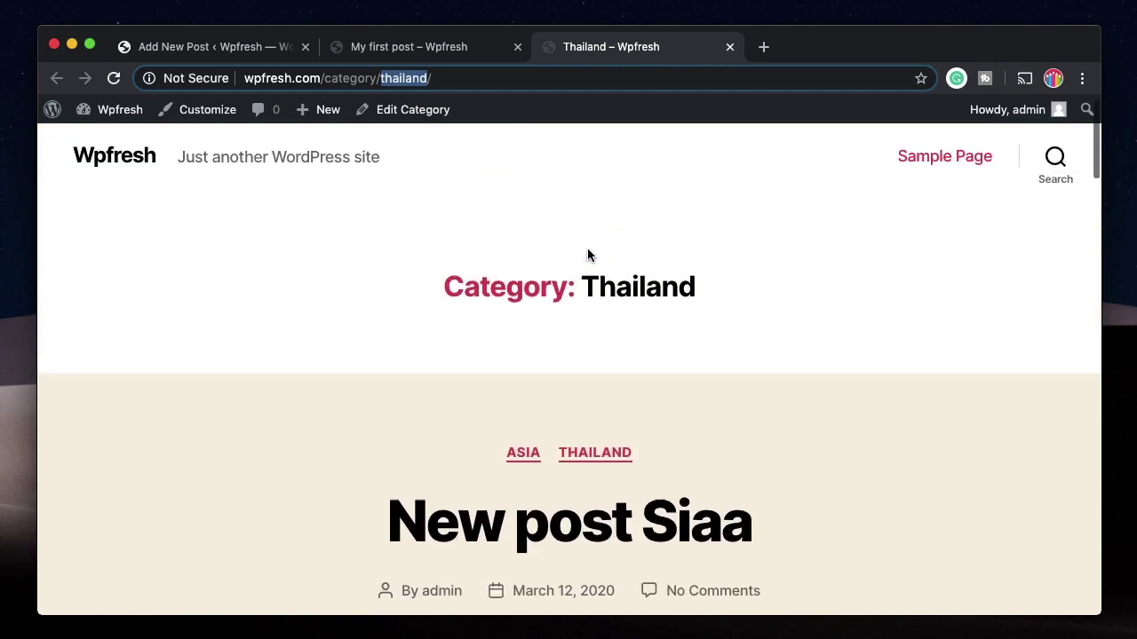
{"action": "scroll", "coordinate": [598, 438], "scroll_direction": "down", "scroll_amount": 2}
{"action": "scroll", "coordinate": [586, 577], "scroll_direction": "down", "scroll_amount": 5}
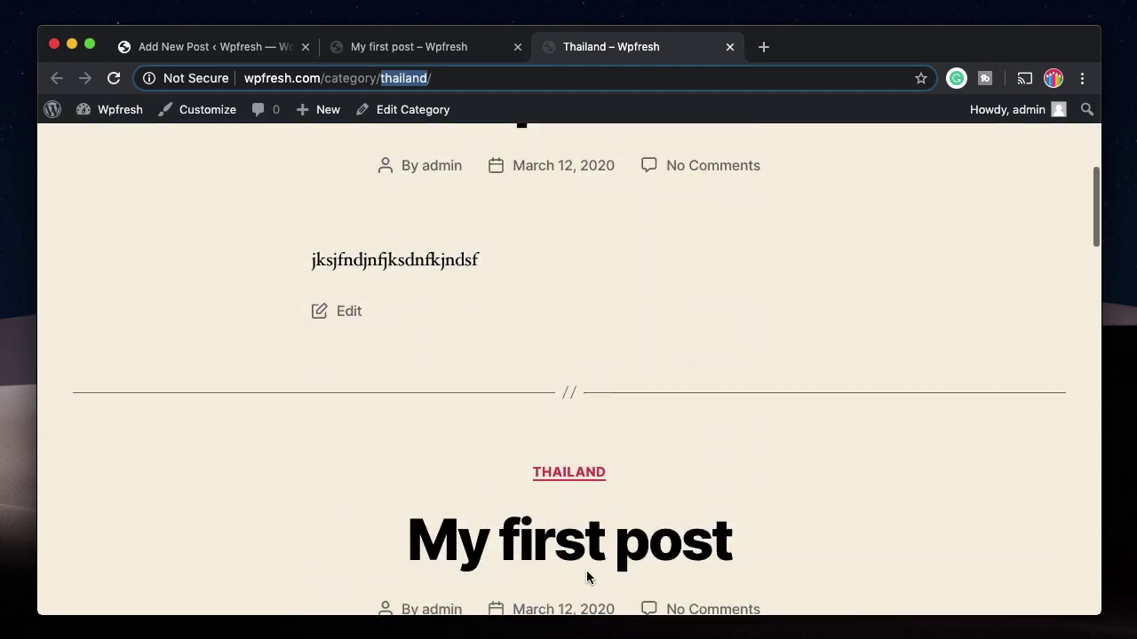
{"action": "scroll", "coordinate": [586, 577], "scroll_direction": "up", "scroll_amount": 1}
{"action": "scroll", "coordinate": [586, 577], "scroll_direction": "up", "scroll_amount": 4}
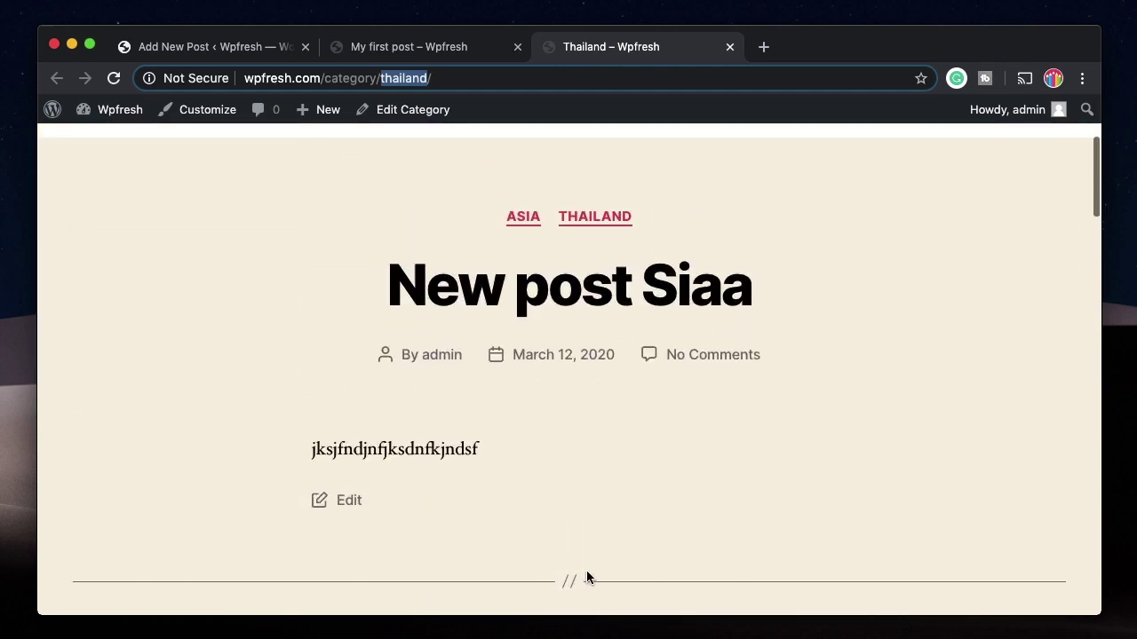
{"action": "left_click", "coordinate": [809, 276]}
{"action": "scroll", "coordinate": [810, 276], "scroll_direction": "down", "scroll_amount": 12}
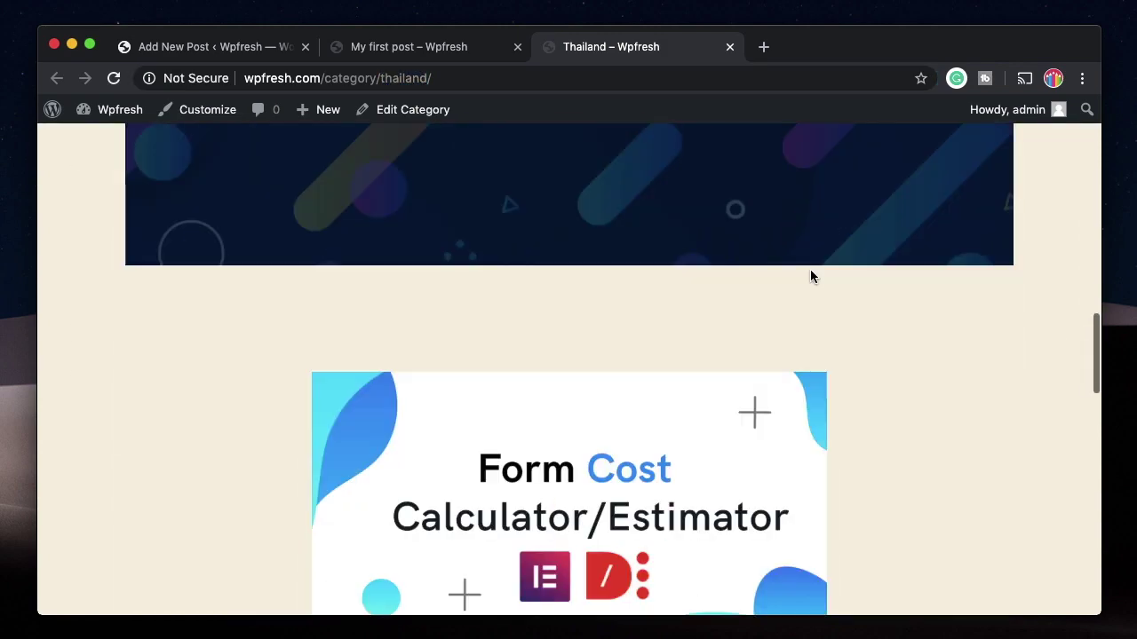
{"action": "scroll", "coordinate": [809, 276], "scroll_direction": "down", "scroll_amount": 10}
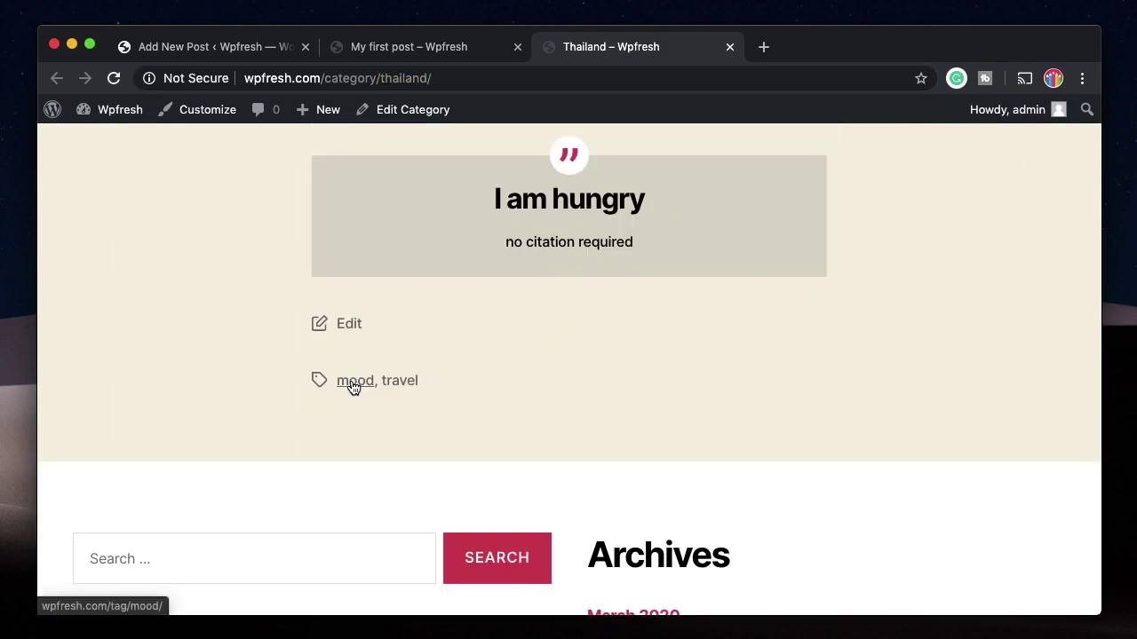
Step: Open the mood tag archive, then view and close the My first post tab
{"action": "left_click", "coordinate": [353, 381]}
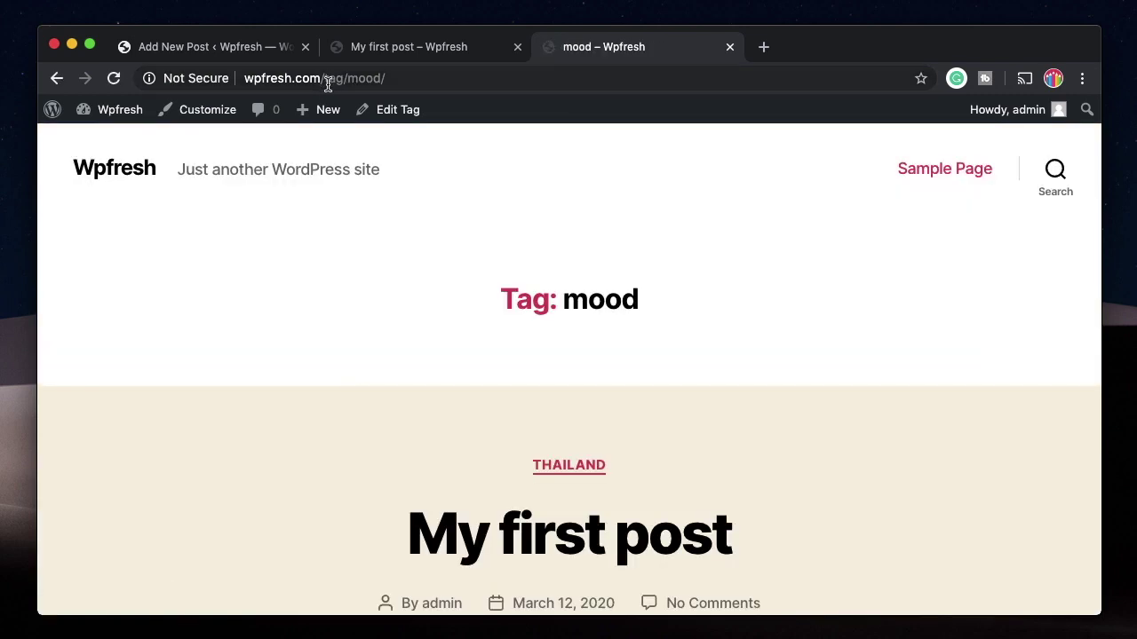
{"action": "left_click", "coordinate": [327, 84]}
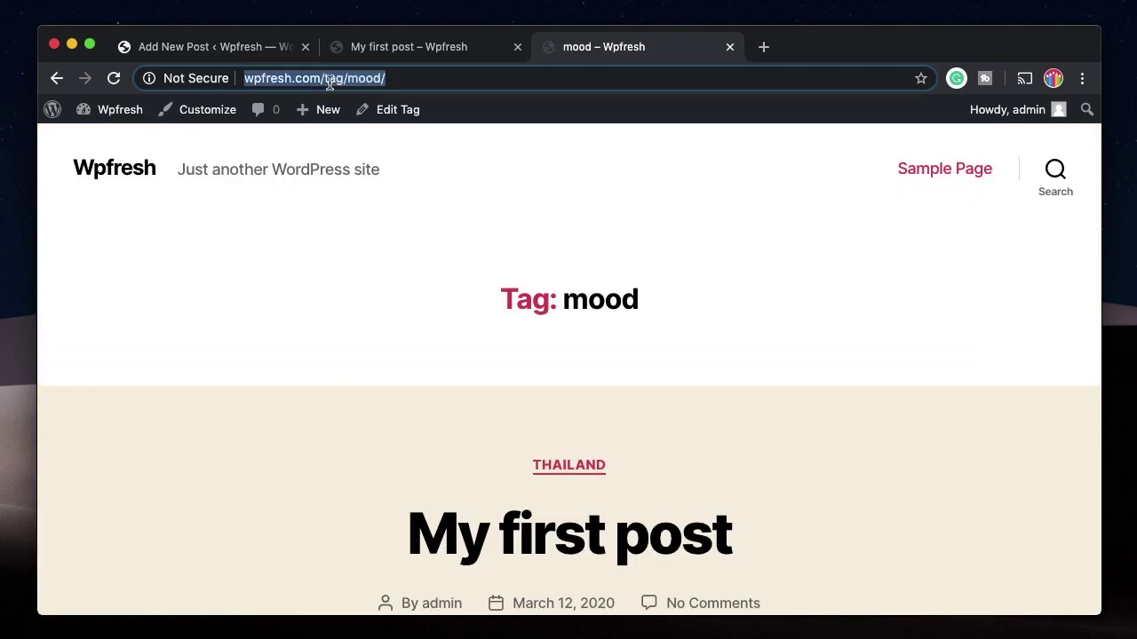
{"action": "left_click", "coordinate": [329, 83]}
{"action": "left_click", "coordinate": [330, 83]}
{"action": "scroll", "coordinate": [343, 368], "scroll_direction": "down", "scroll_amount": 15}
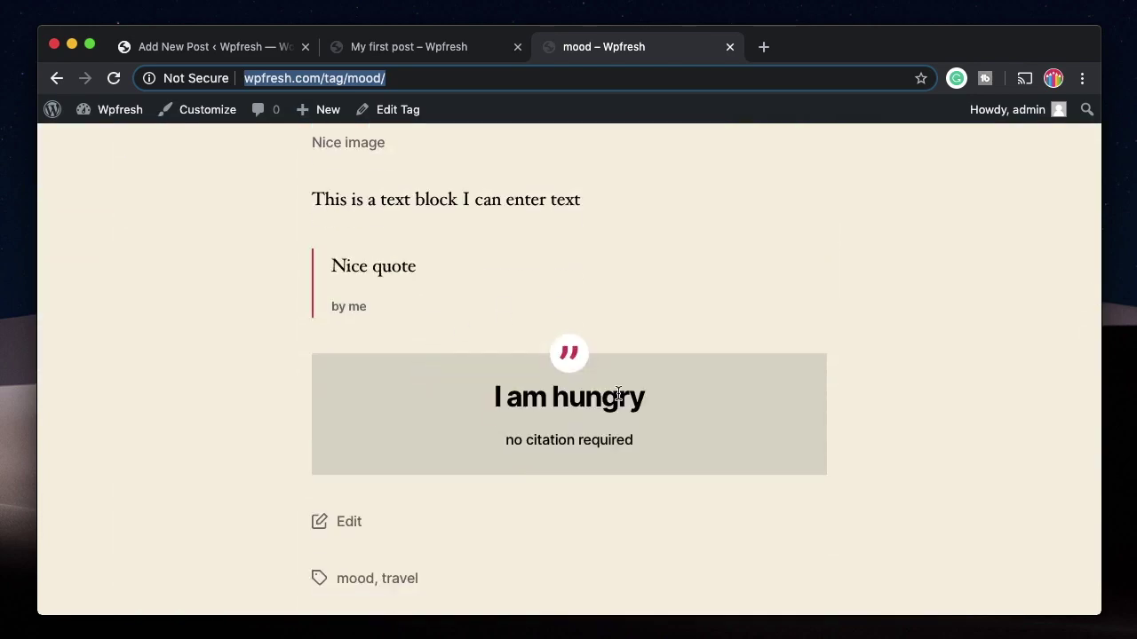
{"action": "scroll", "coordinate": [618, 393], "scroll_direction": "down", "scroll_amount": 10}
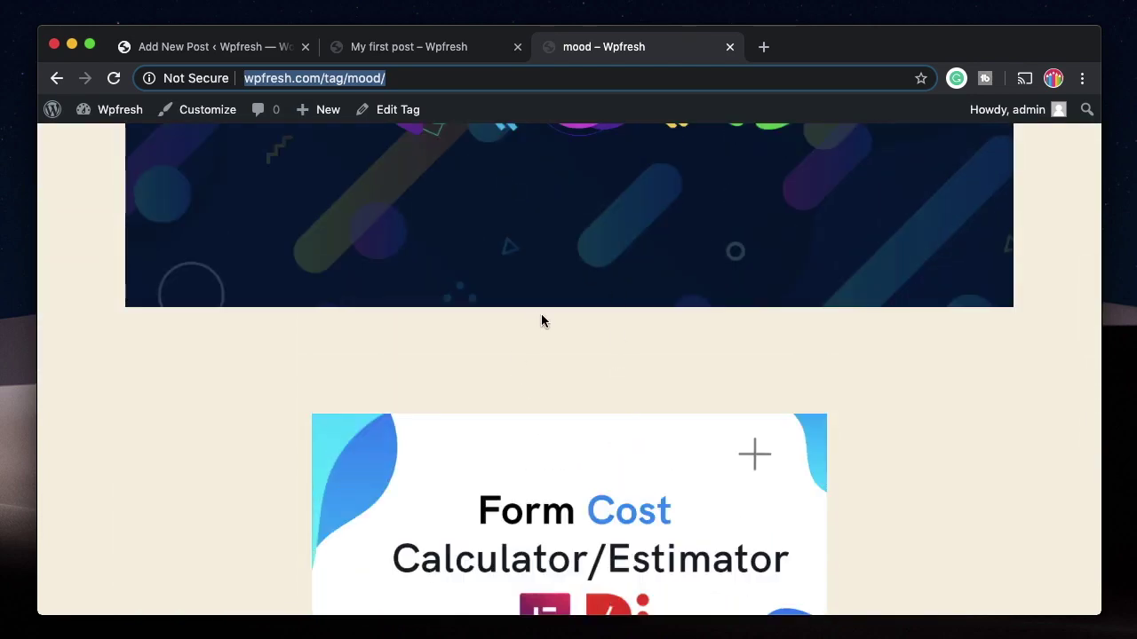
{"action": "scroll", "coordinate": [540, 321], "scroll_direction": "down", "scroll_amount": 5}
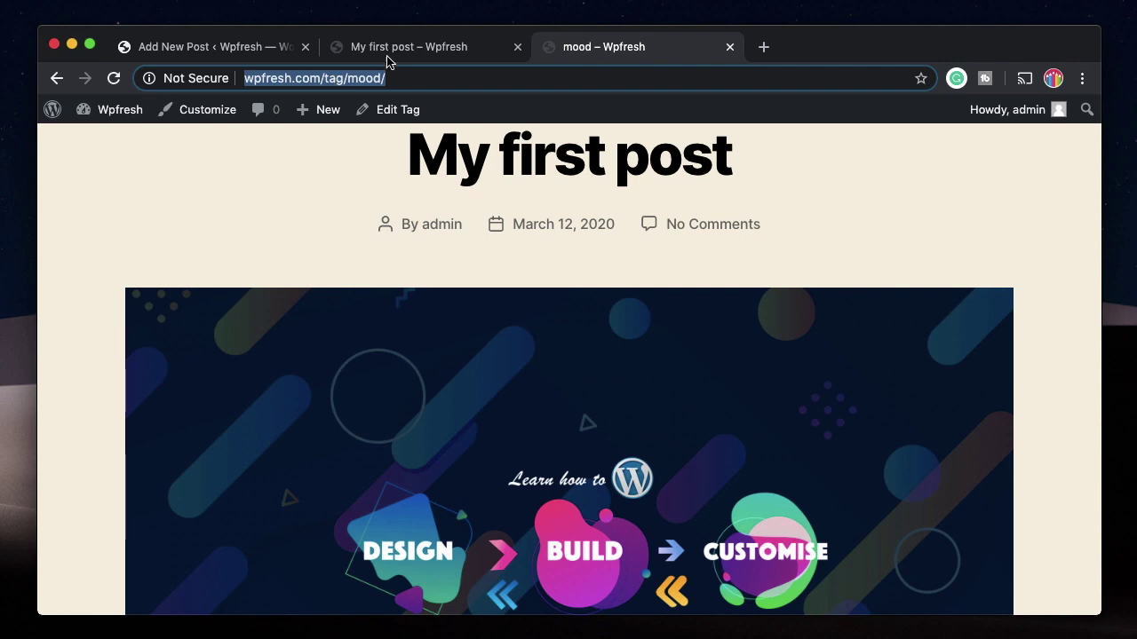
{"action": "left_click", "coordinate": [414, 55]}
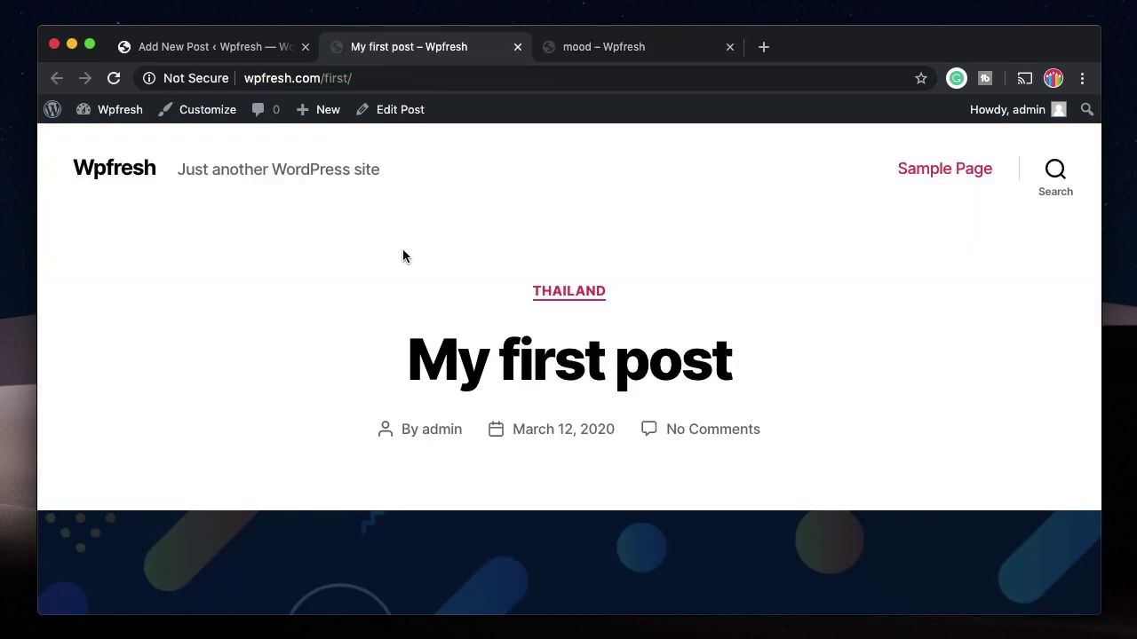
{"action": "left_click", "coordinate": [517, 46]}
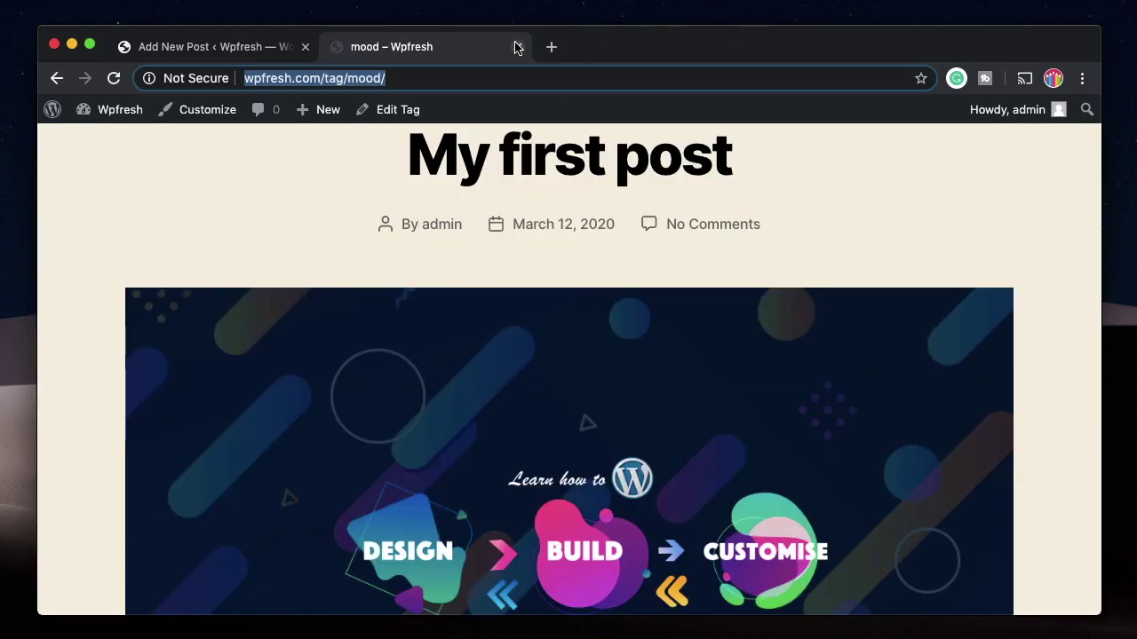
Step: Go to Posts > Tags and open, then cancel, Quick Edit on the mood tag
{"action": "left_click", "coordinate": [516, 46]}
{"action": "left_click", "coordinate": [64, 298]}
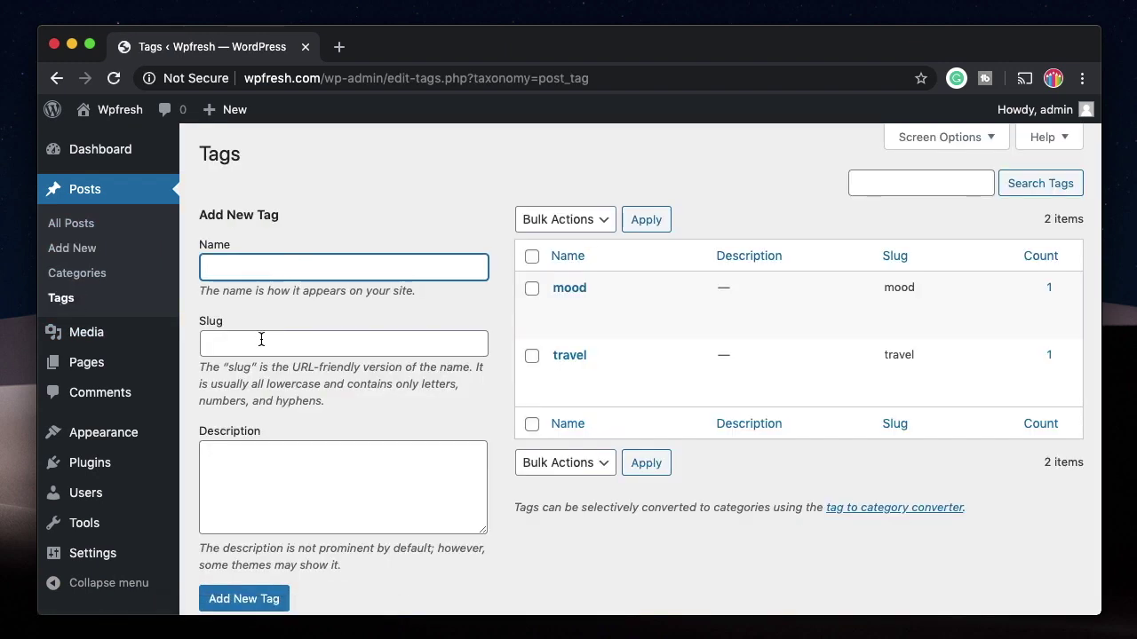
{"action": "left_click", "coordinate": [261, 343]}
{"action": "left_click", "coordinate": [389, 204]}
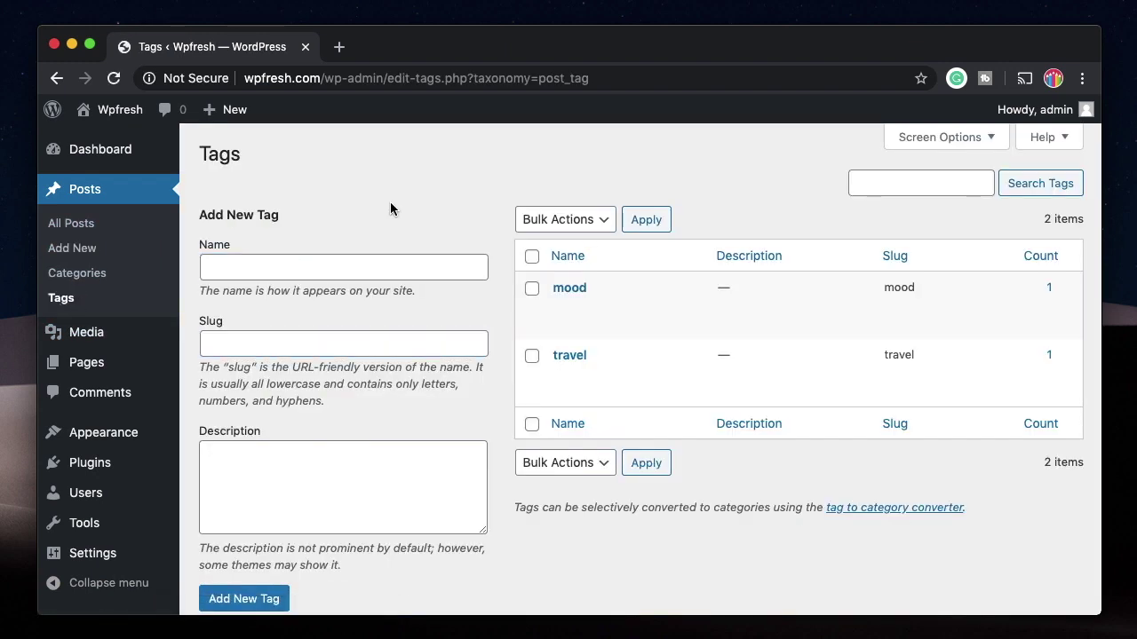
{"action": "mouse_move", "coordinate": [601, 319]}
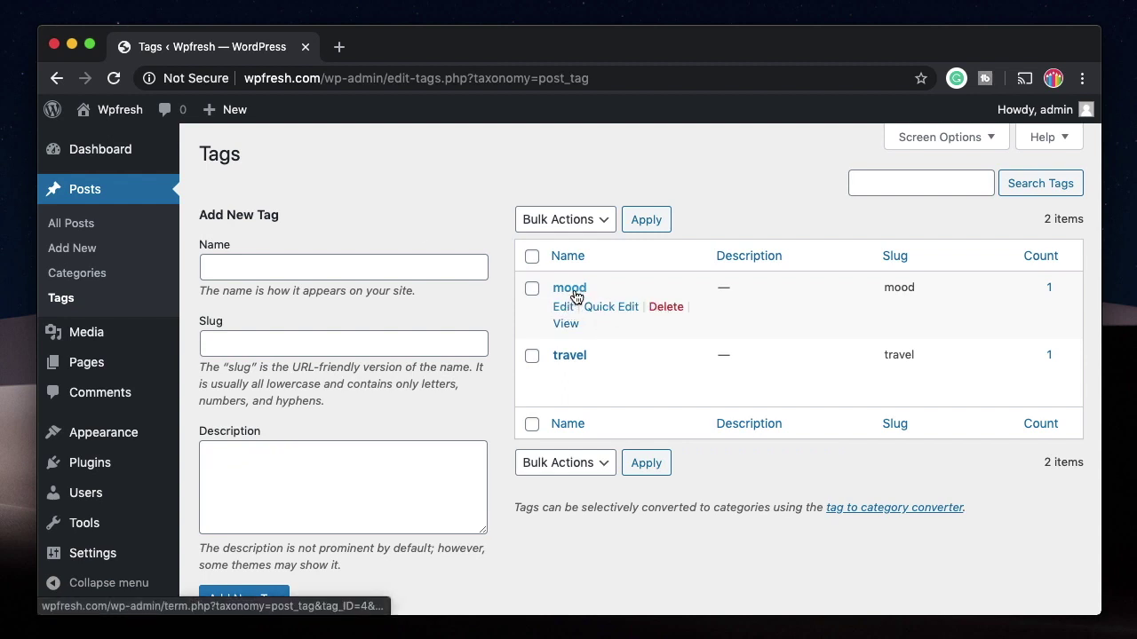
{"action": "left_click", "coordinate": [610, 307]}
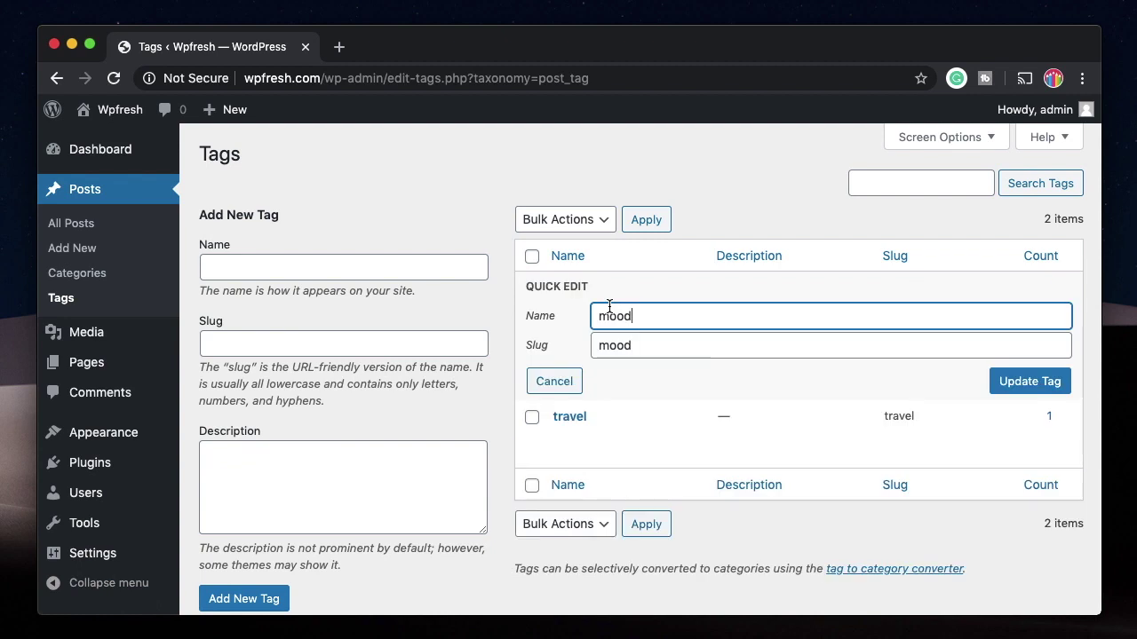
{"action": "left_click", "coordinate": [560, 382]}
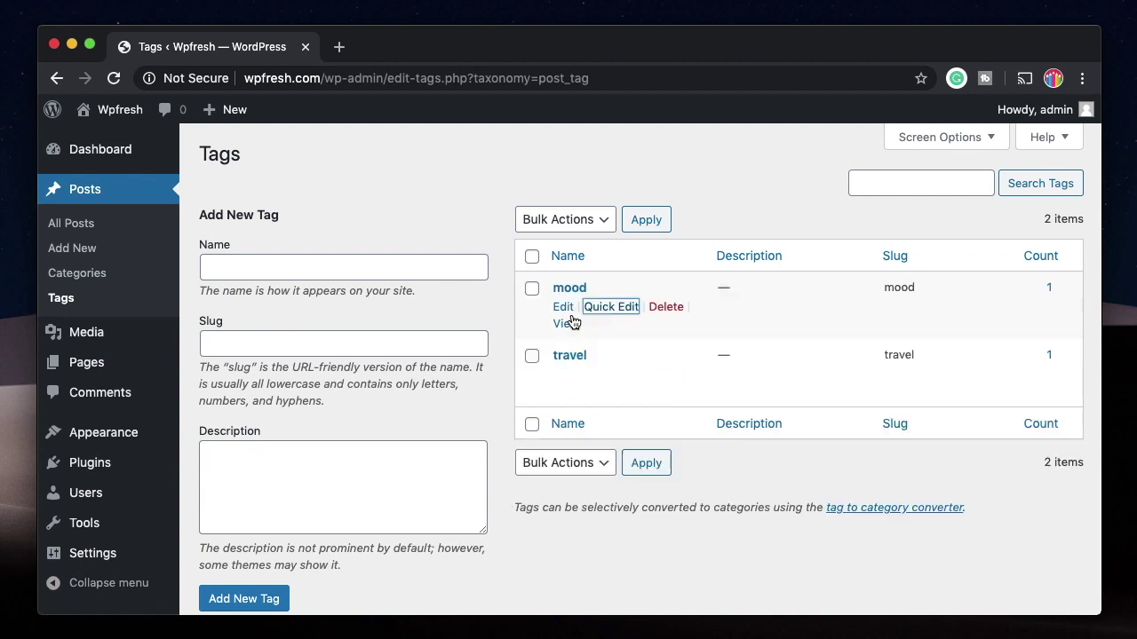
Step: Move New post Siaa to the Trash from the All Posts list
{"action": "left_click", "coordinate": [88, 228]}
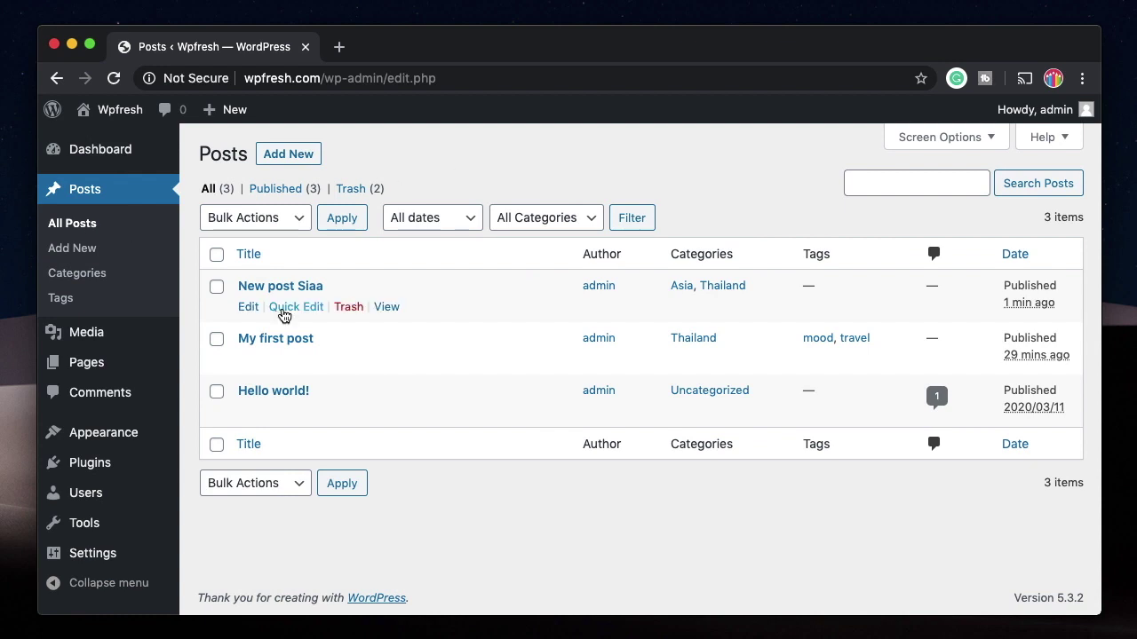
{"action": "left_click", "coordinate": [284, 306]}
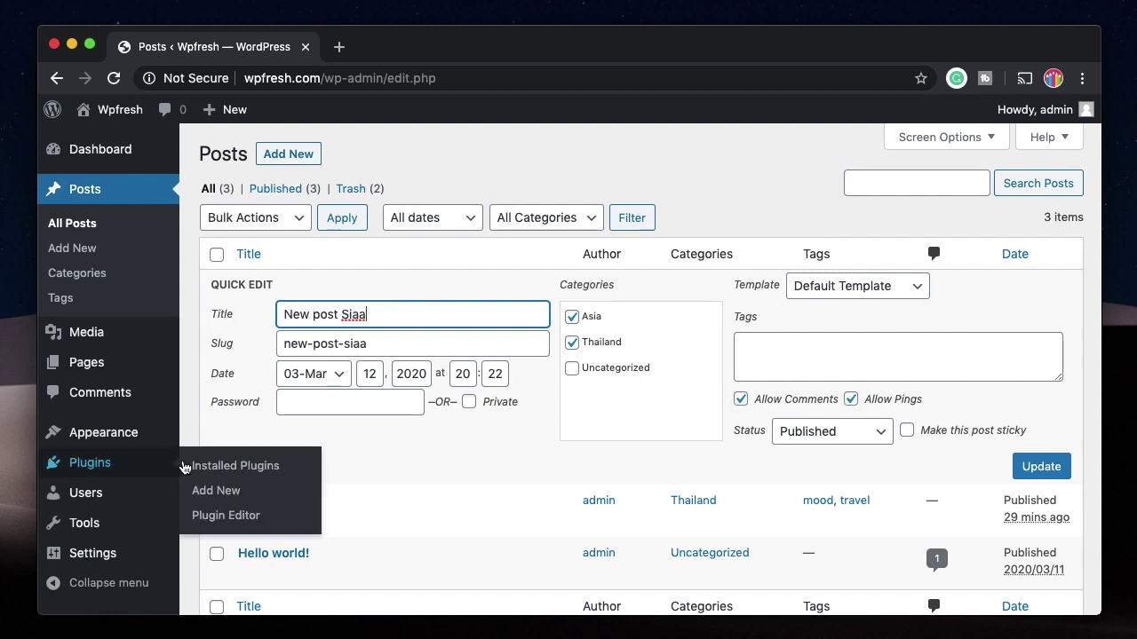
{"action": "left_click", "coordinate": [241, 468]}
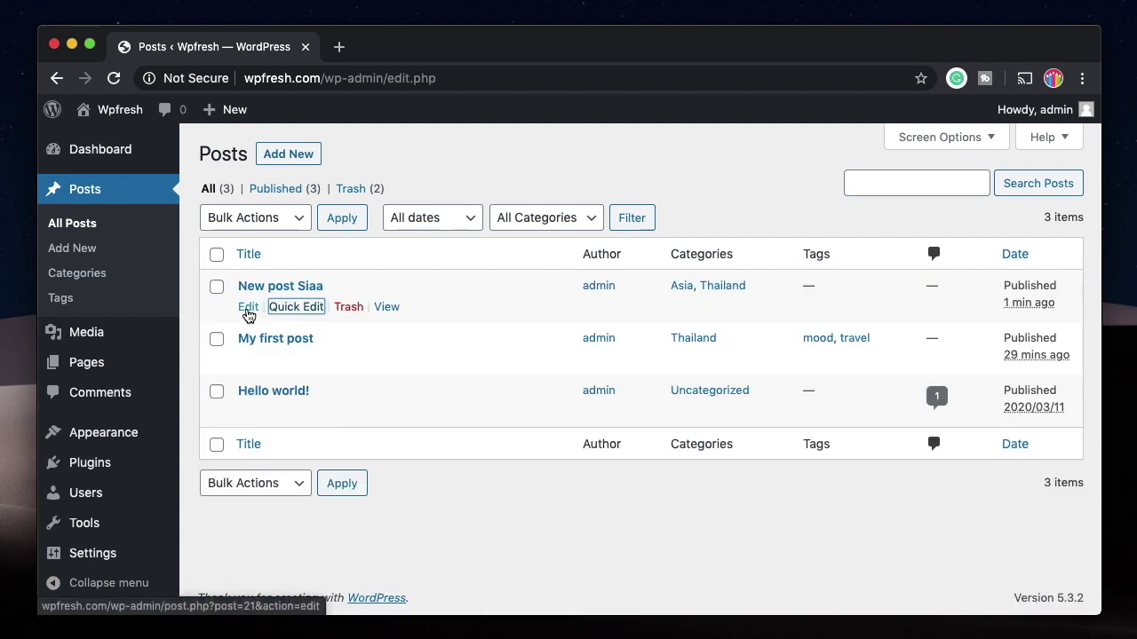
{"action": "left_click", "coordinate": [349, 308]}
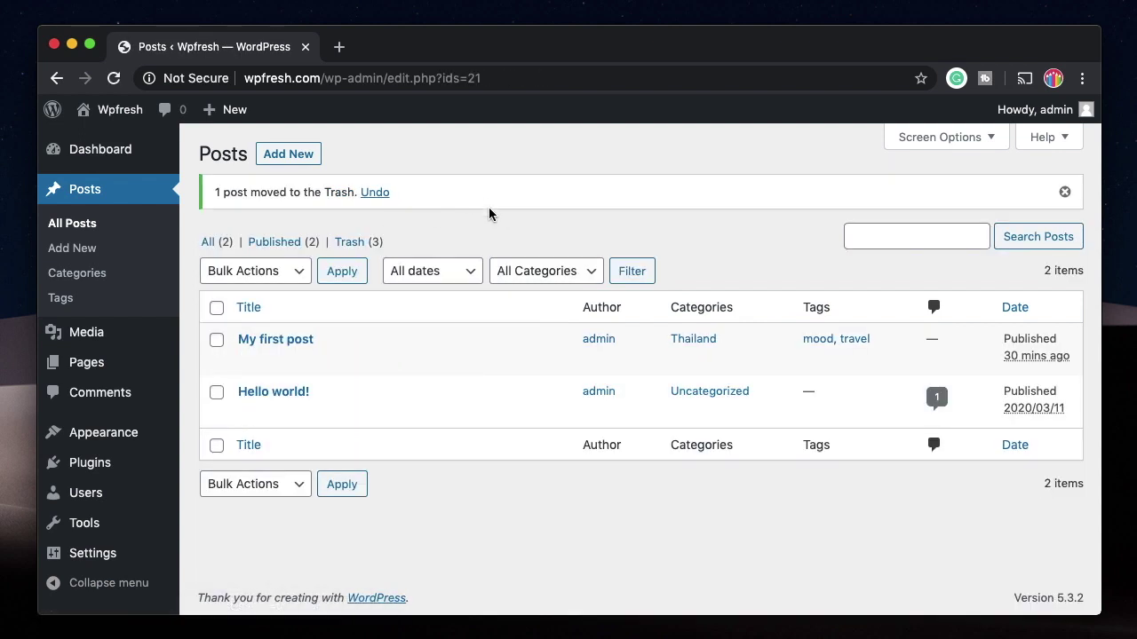
{"action": "left_click", "coordinate": [354, 243]}
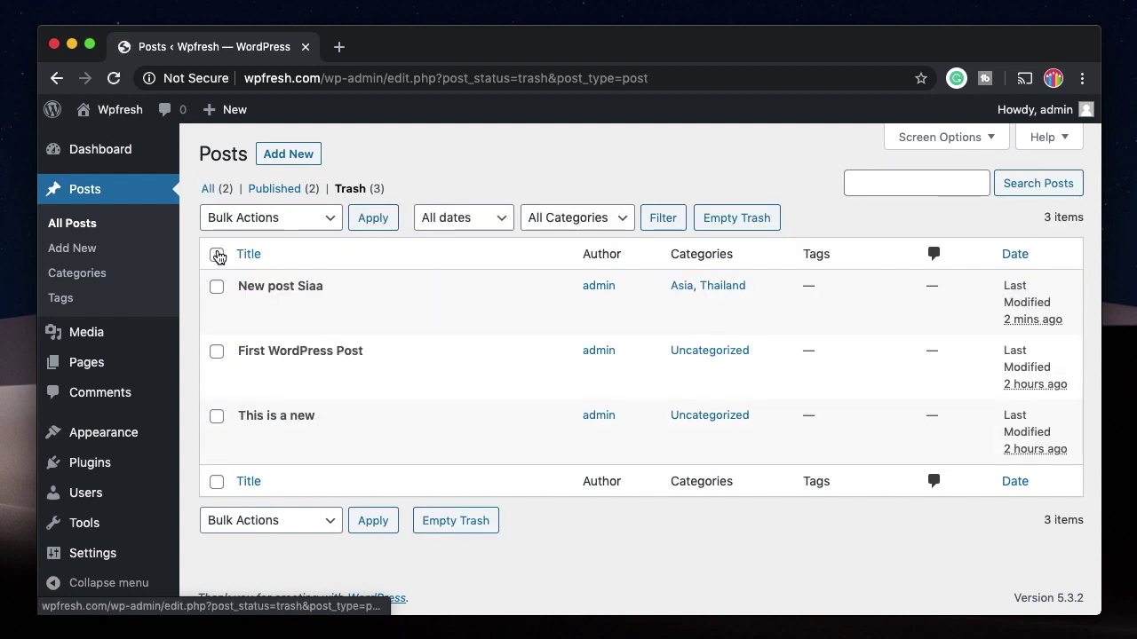
{"action": "left_click", "coordinate": [211, 188]}
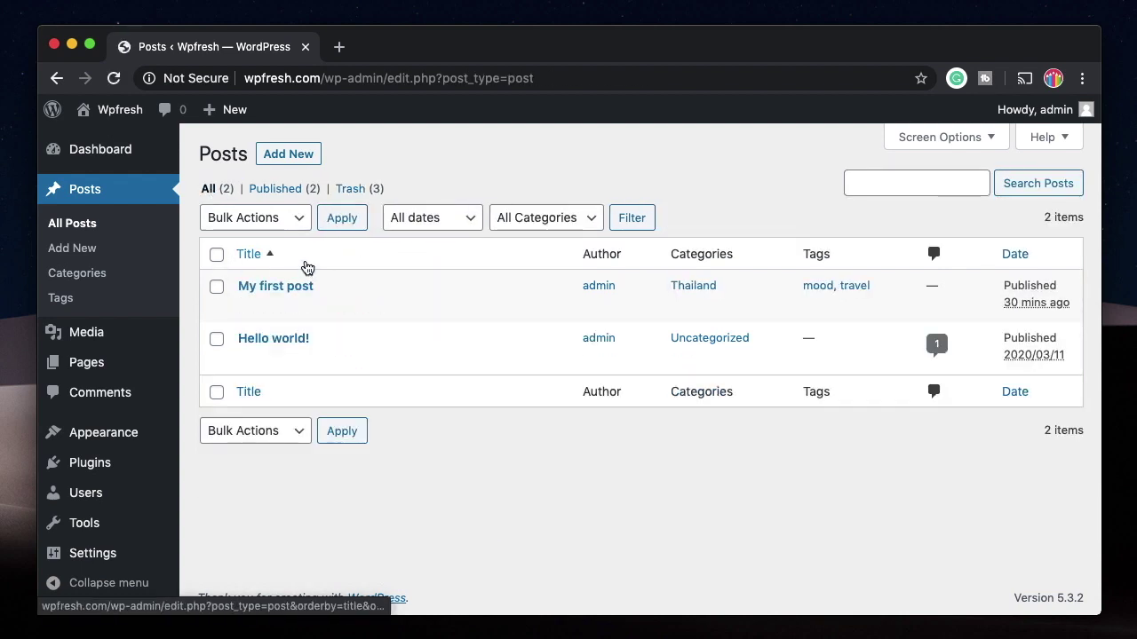
Step: Bulk-trash My first post and Hello world!, then view the five posts in Trash
{"action": "left_click", "coordinate": [216, 286]}
{"action": "left_click", "coordinate": [217, 338]}
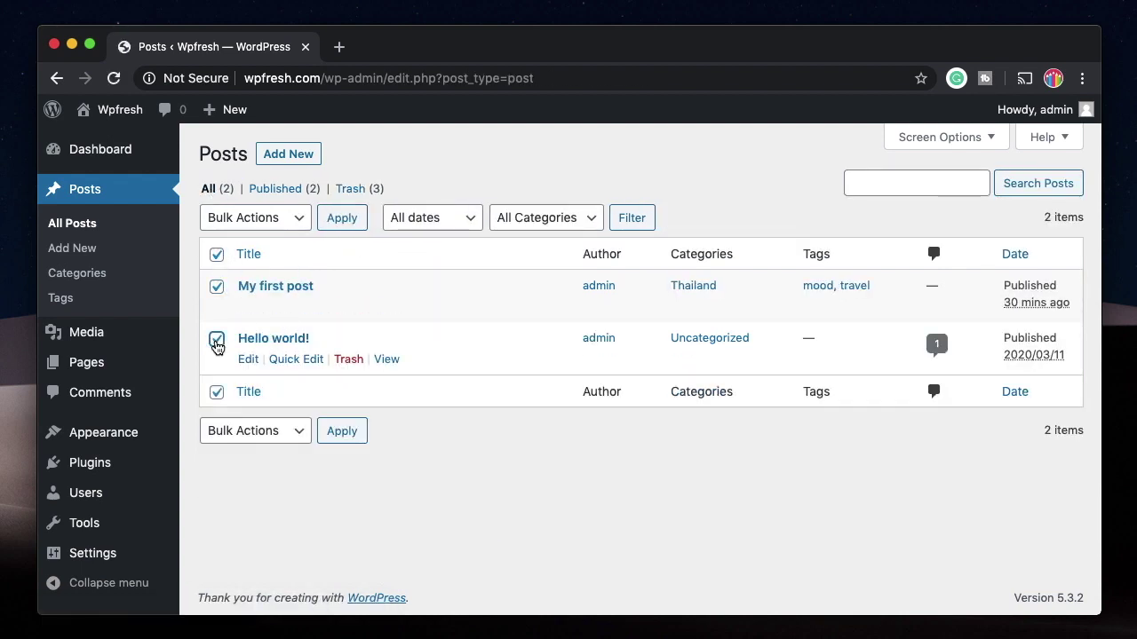
{"action": "left_click", "coordinate": [216, 338]}
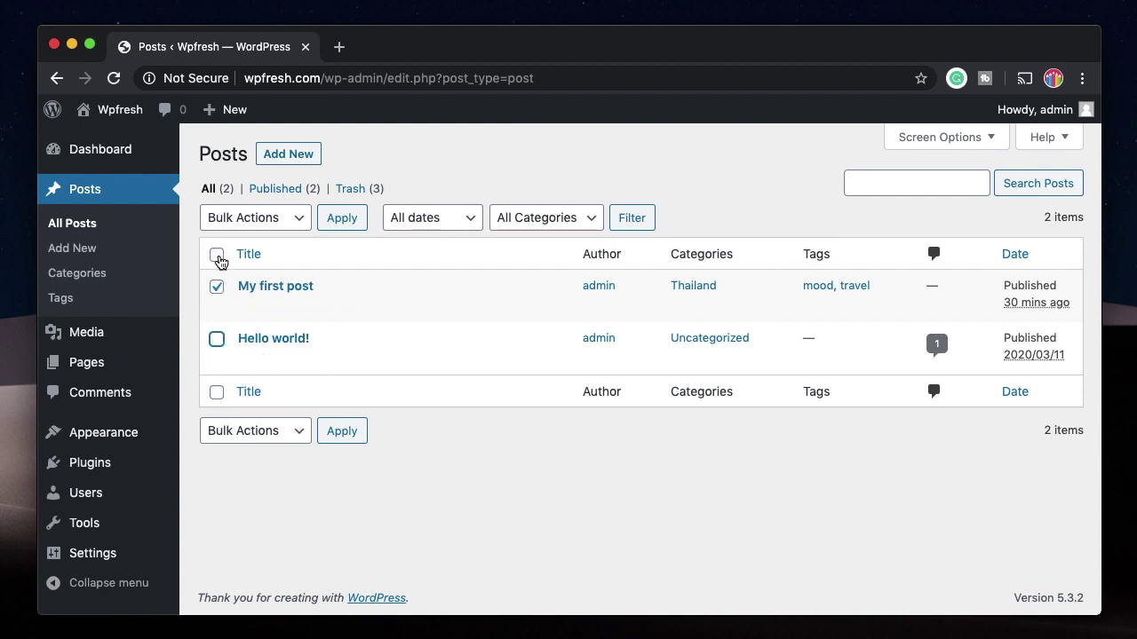
{"action": "left_click", "coordinate": [218, 257]}
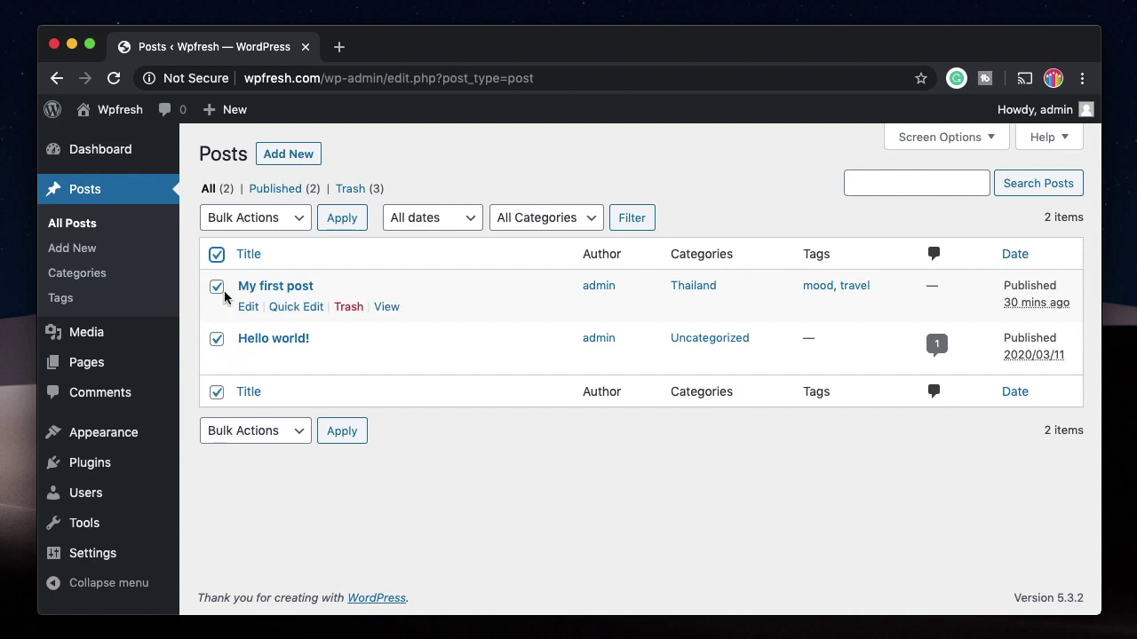
{"action": "left_click", "coordinate": [246, 220]}
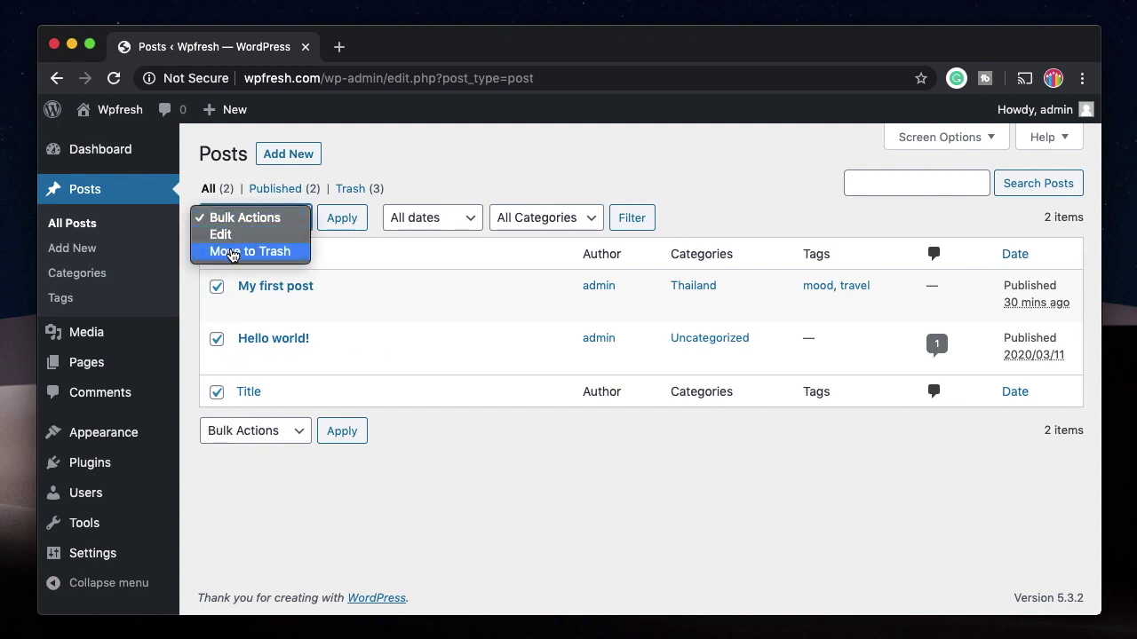
{"action": "left_click", "coordinate": [231, 251]}
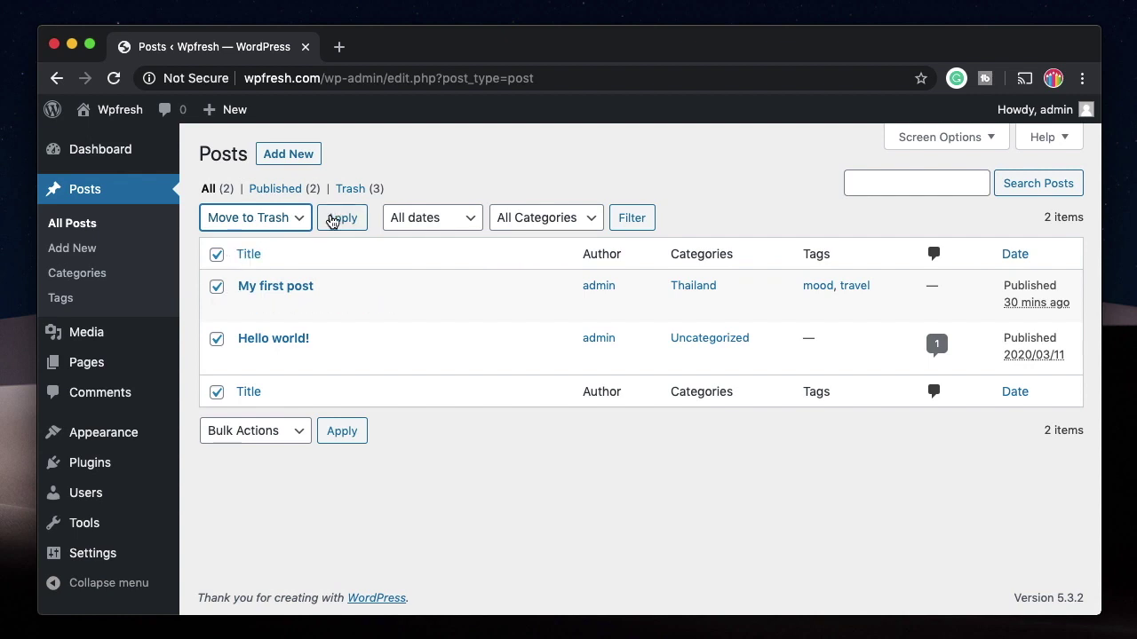
{"action": "left_click", "coordinate": [339, 222]}
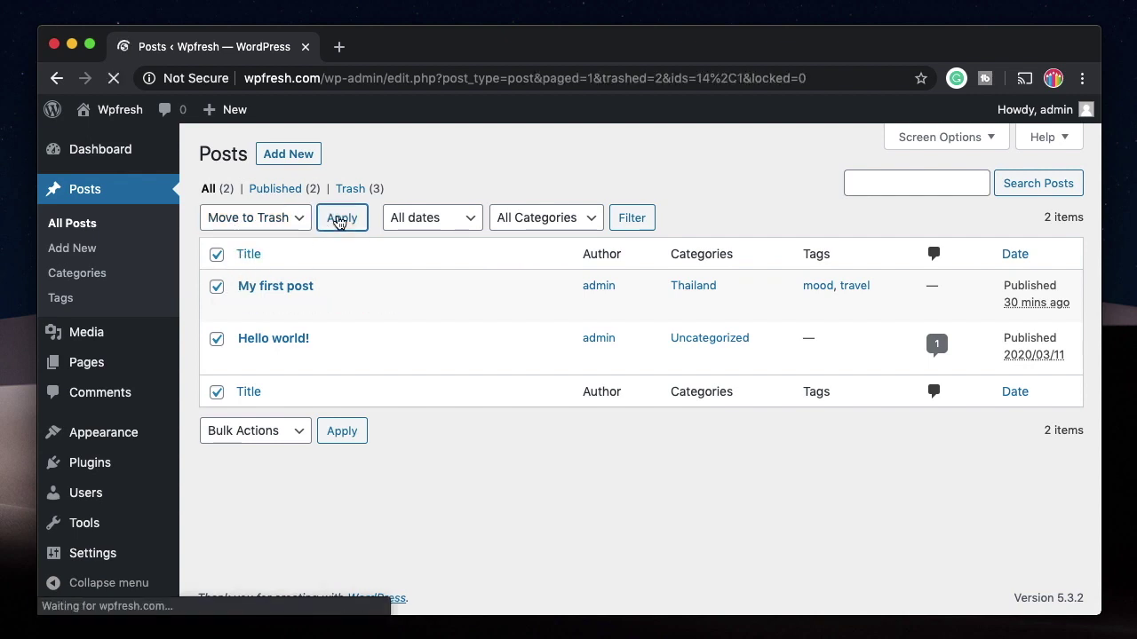
{"action": "left_click", "coordinate": [262, 242]}
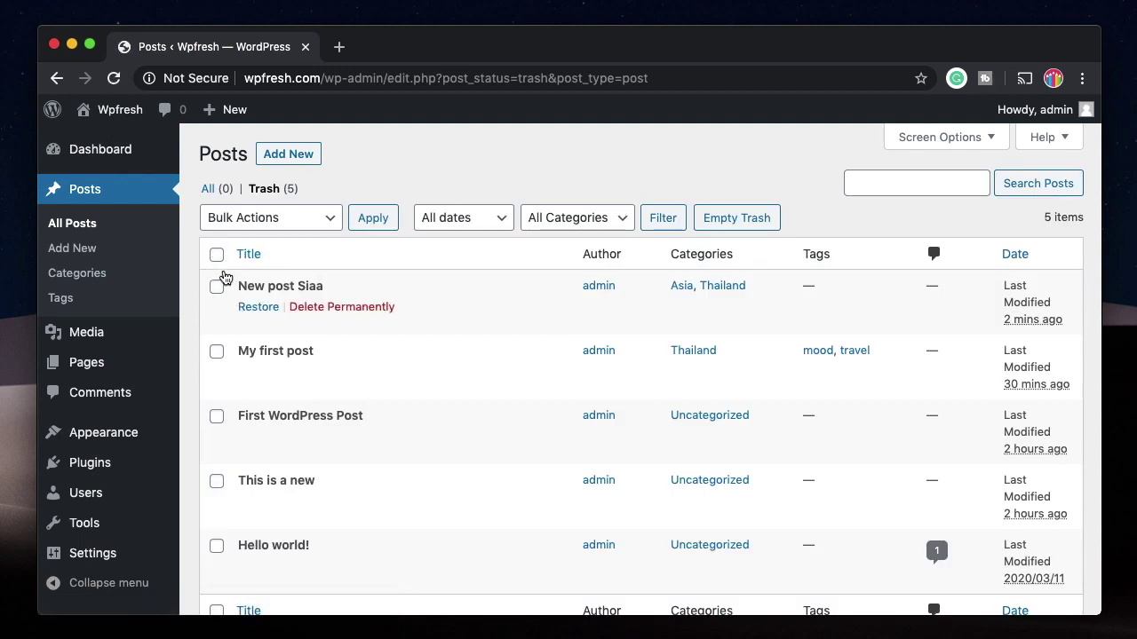
Step: Select all five trashed posts, apply the Restore bulk action, and show All posts
{"action": "left_click", "coordinate": [216, 259]}
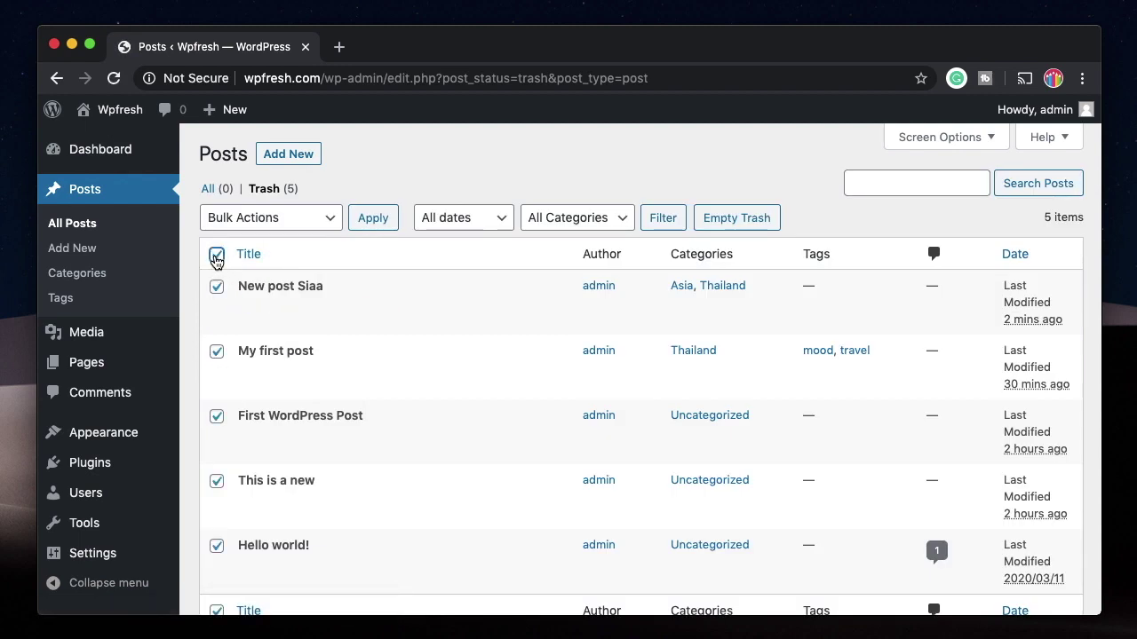
{"action": "left_click", "coordinate": [276, 222]}
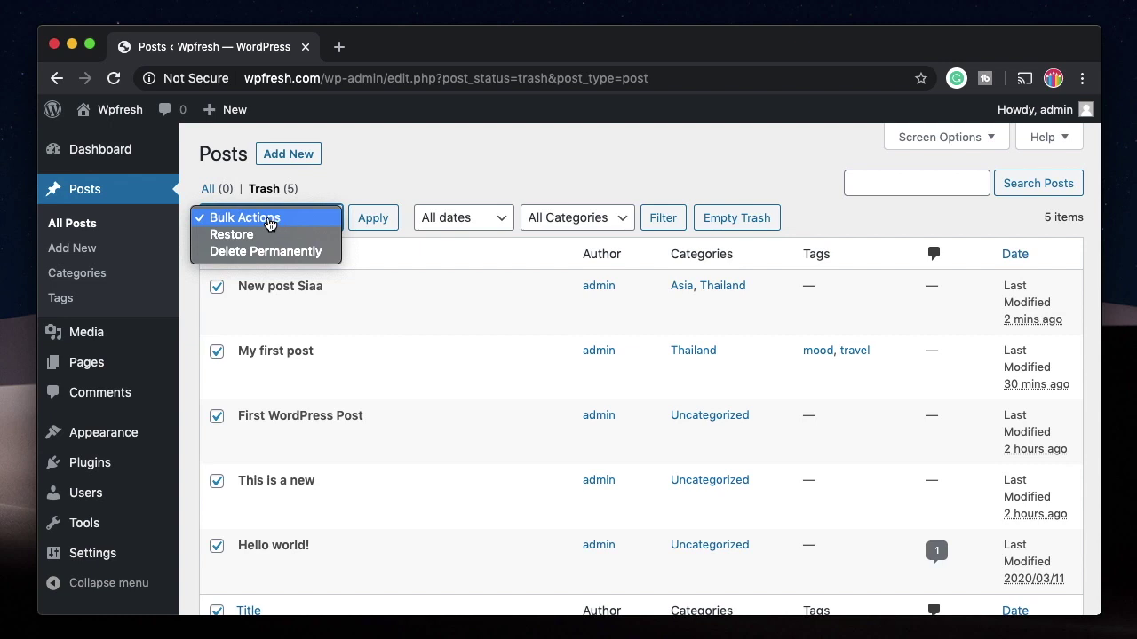
{"action": "left_click", "coordinate": [267, 236]}
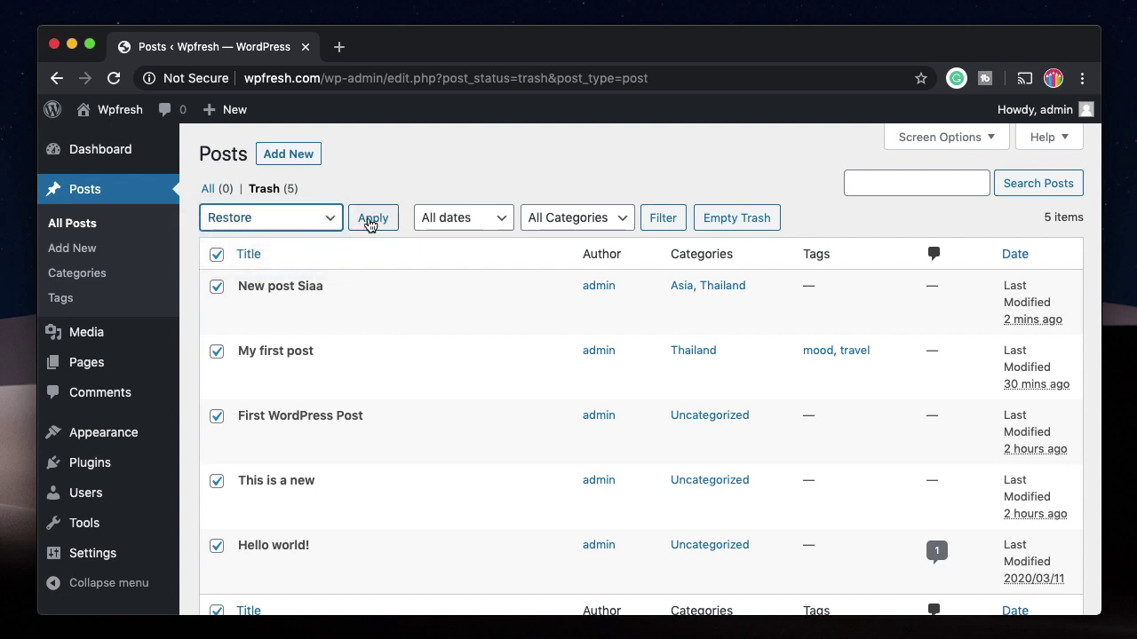
{"action": "left_click", "coordinate": [371, 222]}
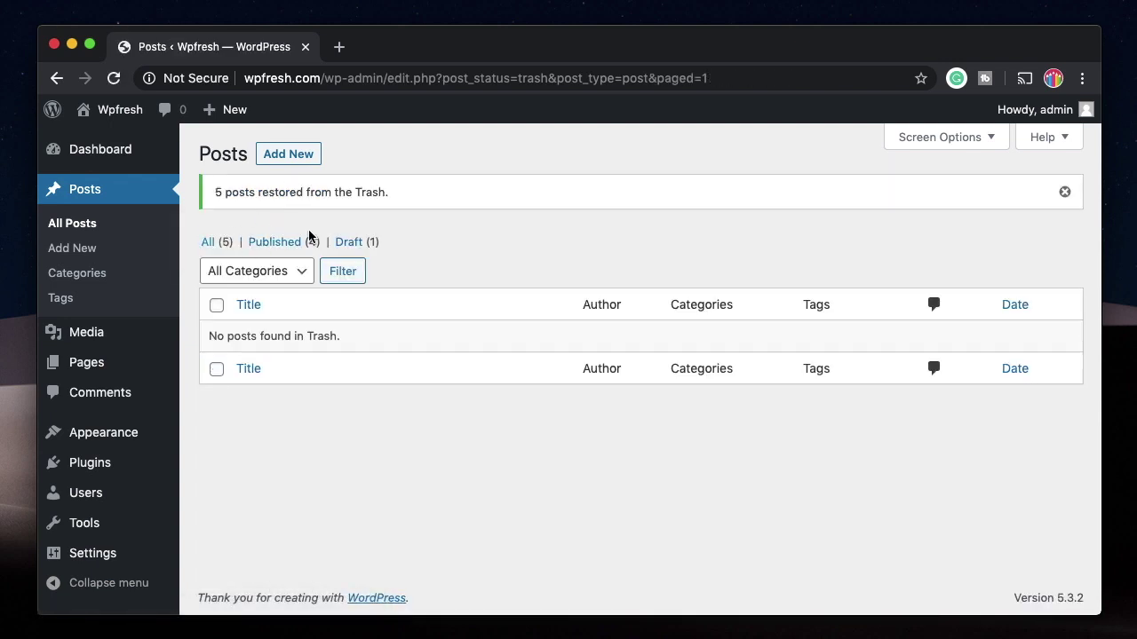
{"action": "left_click", "coordinate": [1064, 191]}
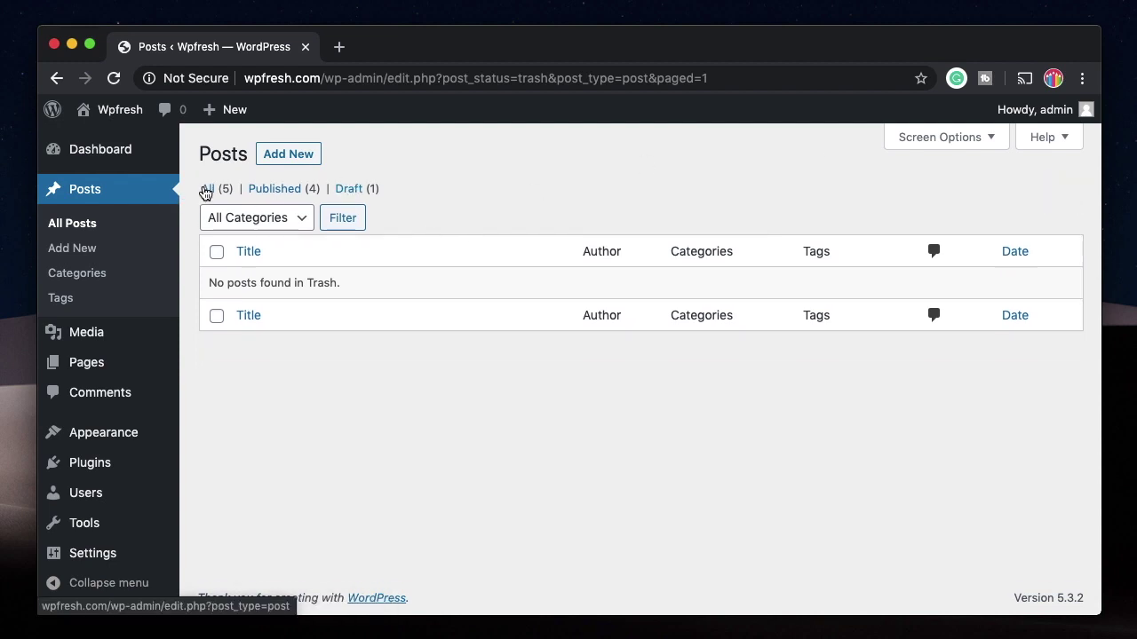
{"action": "left_click", "coordinate": [207, 188]}
Step: Filter the posts list by the Thailand category, then reset it to All Categories
{"action": "left_click", "coordinate": [432, 218]}
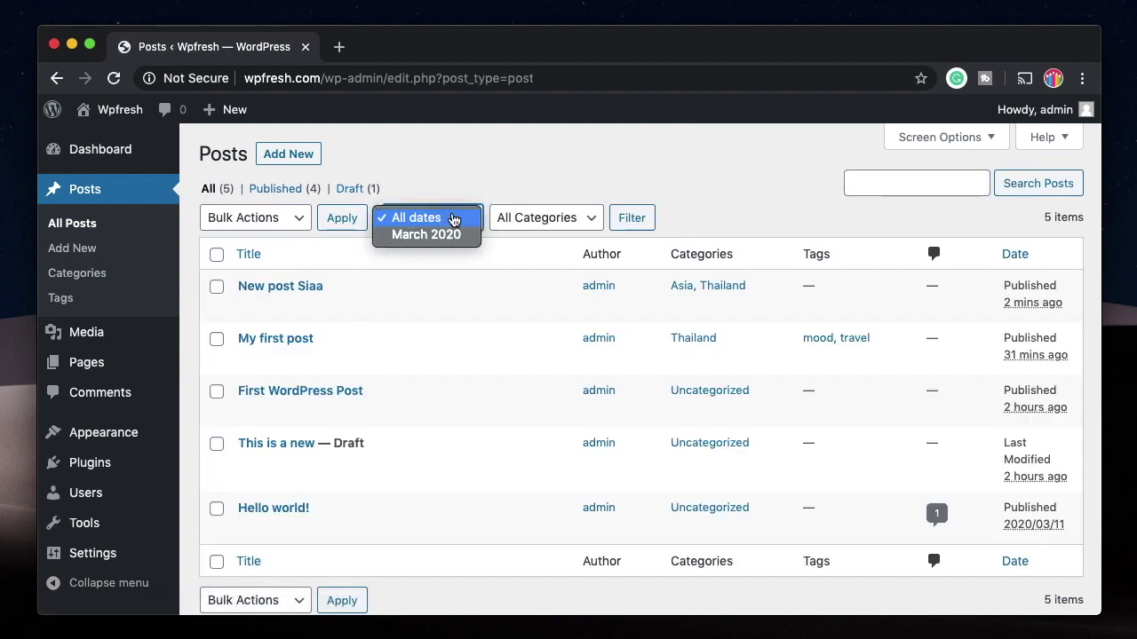
{"action": "left_click", "coordinate": [550, 183]}
{"action": "left_click", "coordinate": [562, 214]}
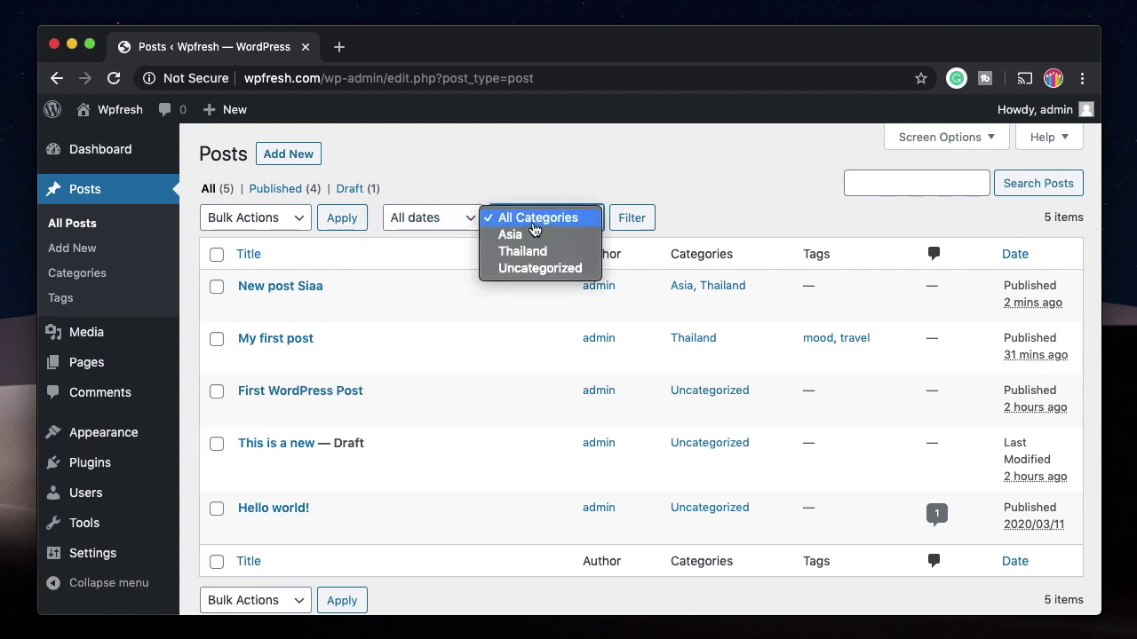
{"action": "left_click", "coordinate": [531, 233]}
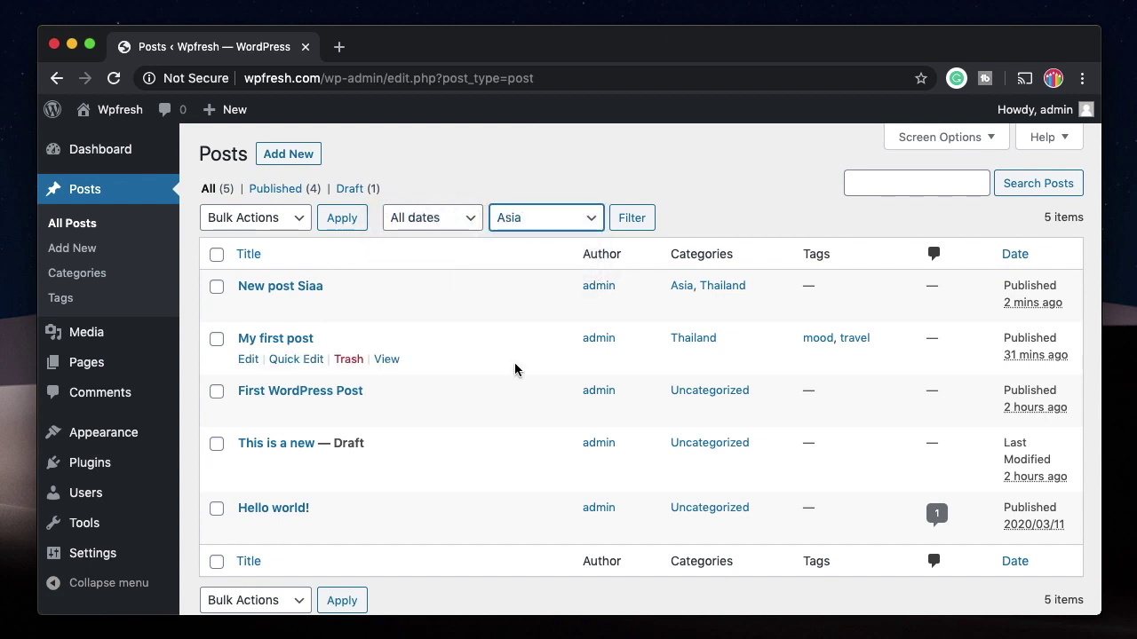
{"action": "left_click", "coordinate": [563, 222]}
{"action": "left_click", "coordinate": [590, 224]}
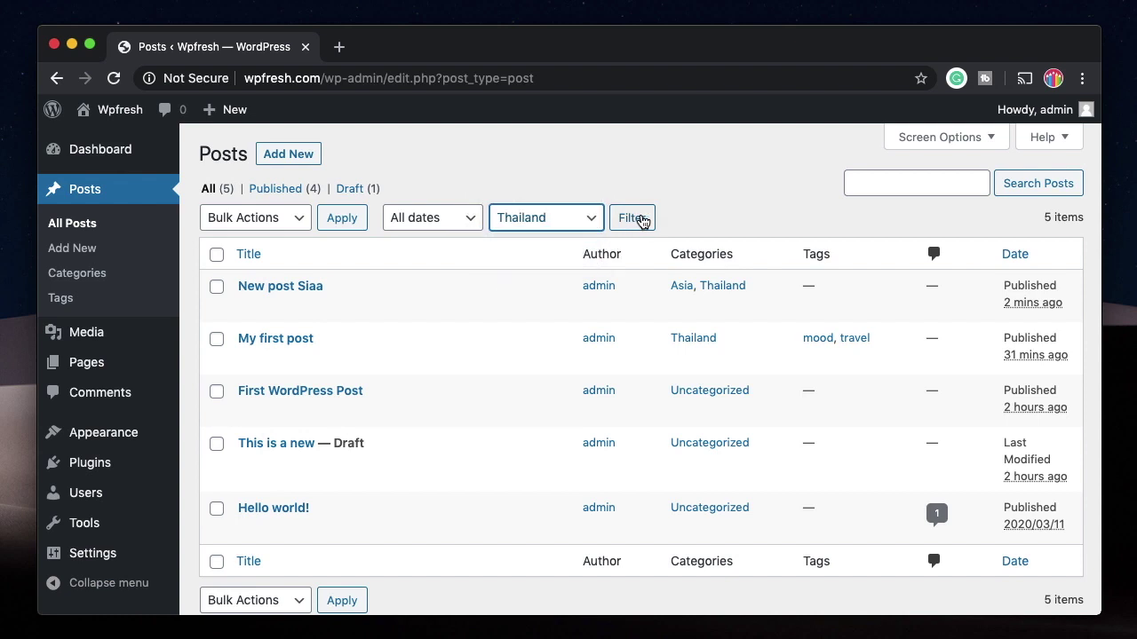
{"action": "left_click", "coordinate": [629, 219]}
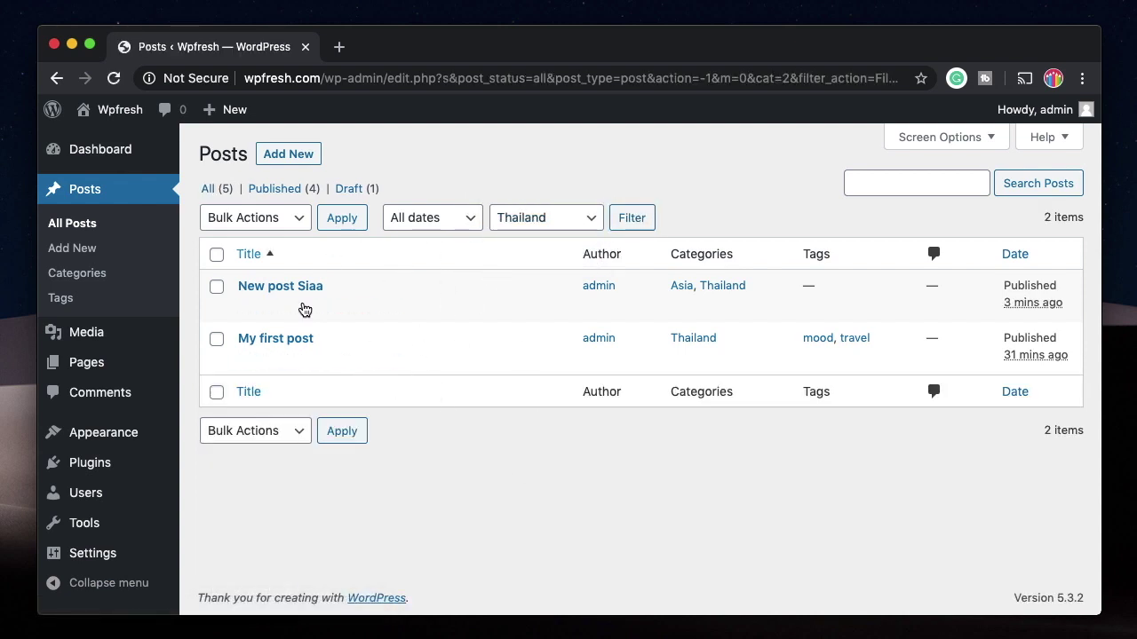
{"action": "left_click", "coordinate": [577, 219]}
{"action": "left_click", "coordinate": [557, 185]}
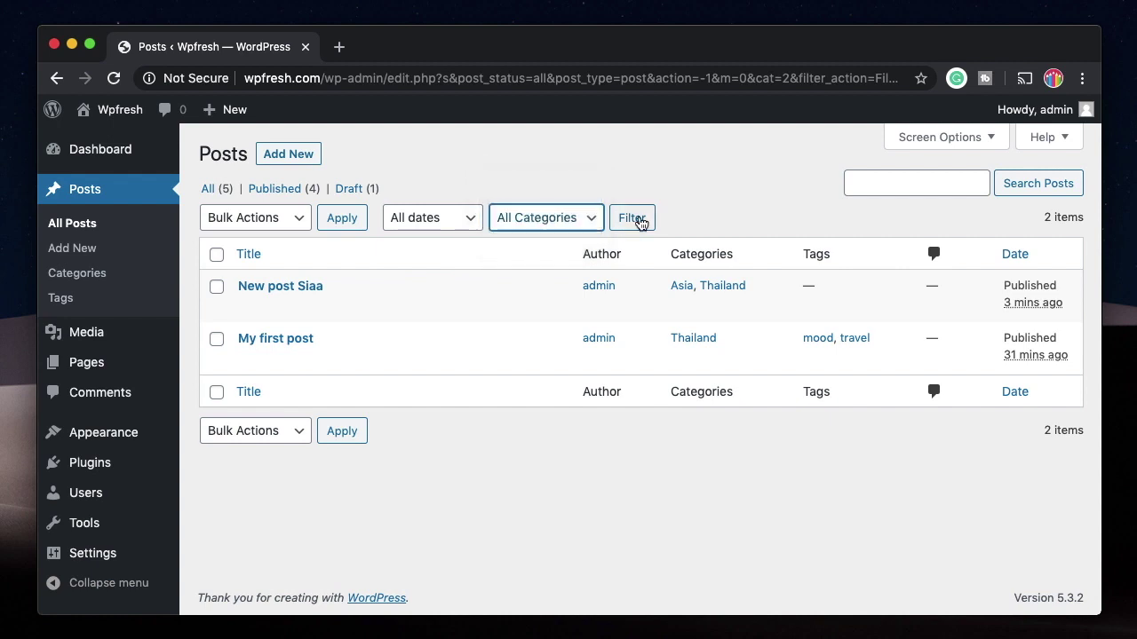
{"action": "left_click", "coordinate": [635, 220]}
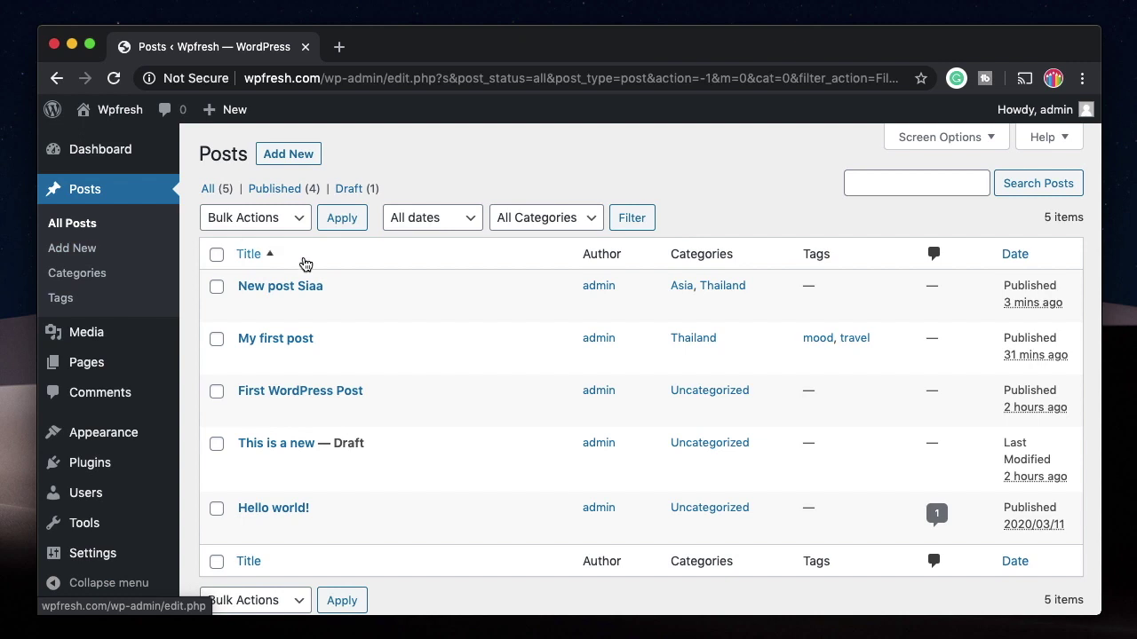
{"action": "left_click", "coordinate": [386, 308], "text": "shift+super"}
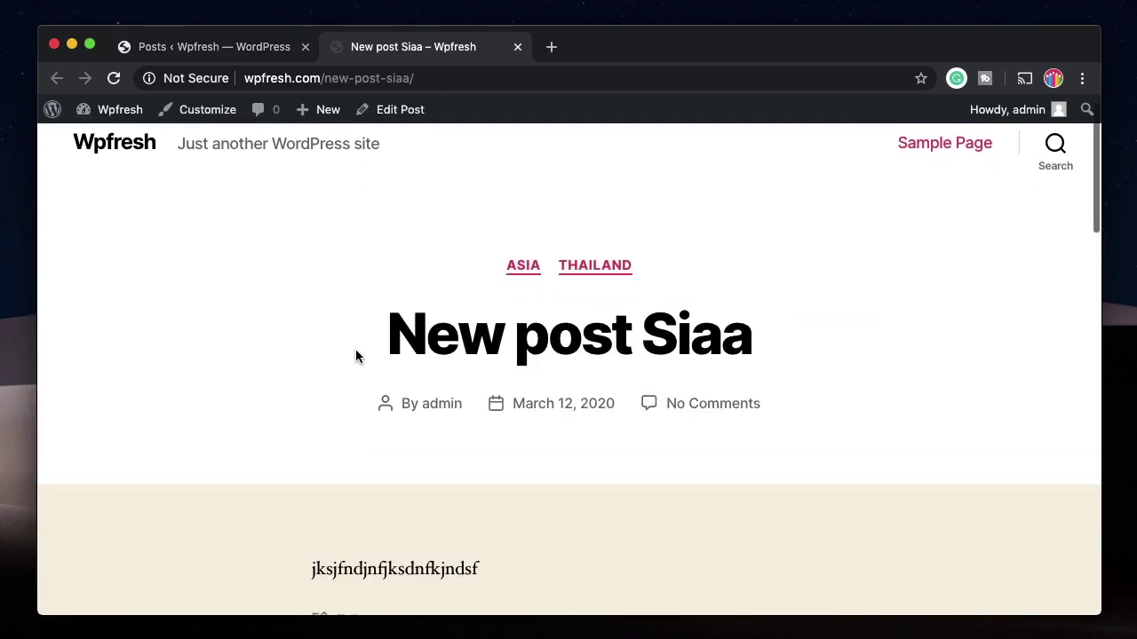
{"action": "scroll", "coordinate": [355, 356], "scroll_direction": "down", "scroll_amount": 3}
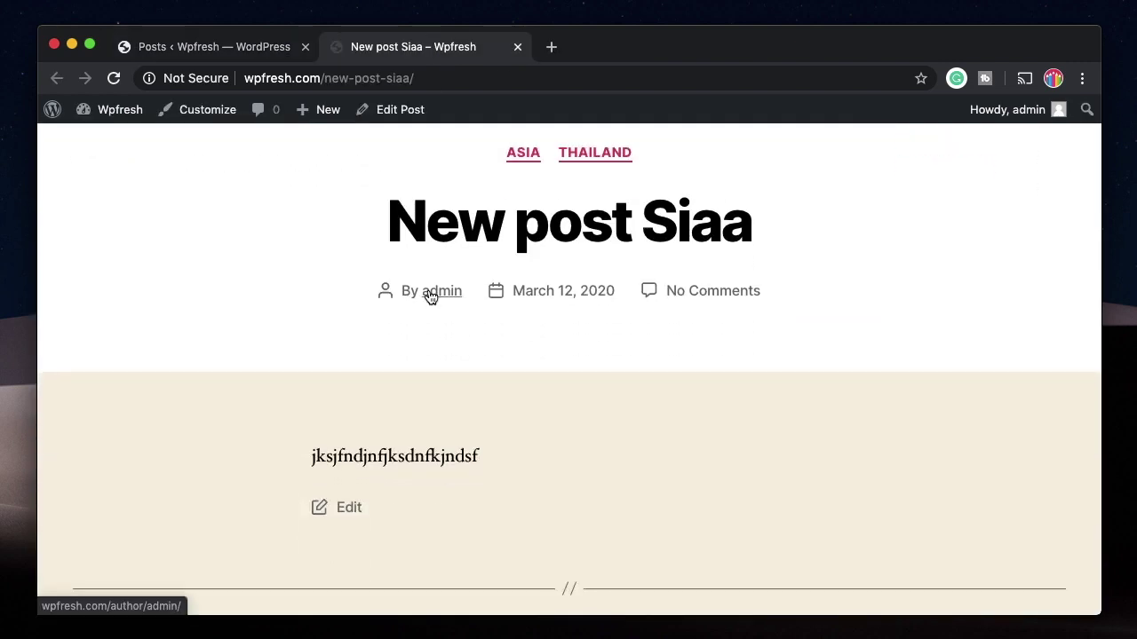
{"action": "left_click", "coordinate": [427, 294], "text": "shift+super"}
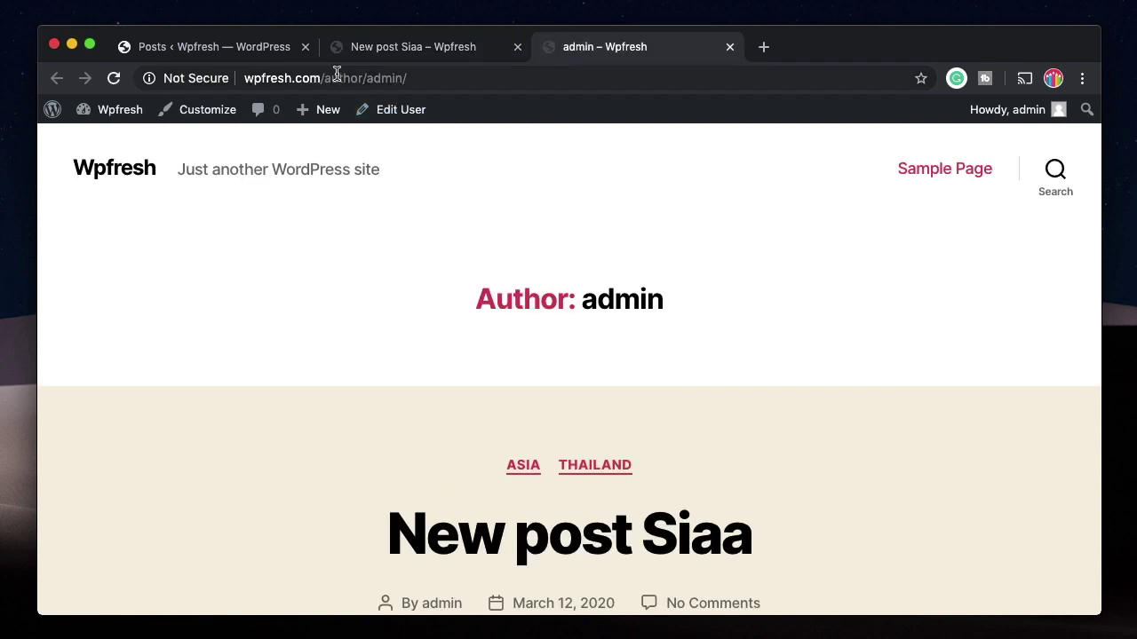
{"action": "scroll", "coordinate": [328, 342], "scroll_direction": "down", "scroll_amount": 10}
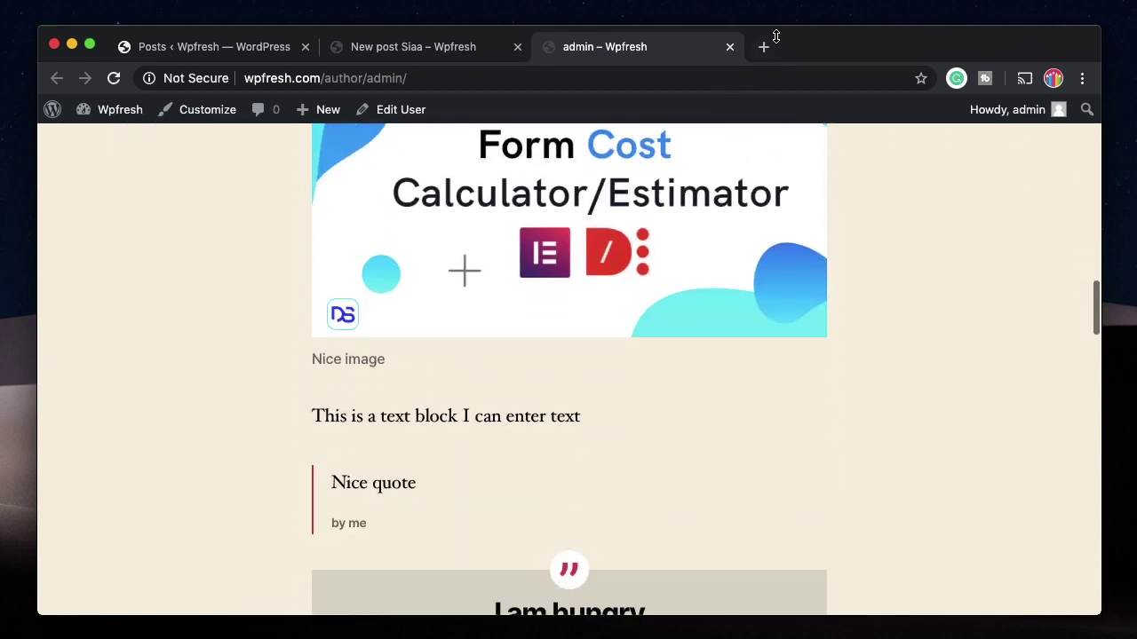
{"action": "left_click", "coordinate": [730, 46]}
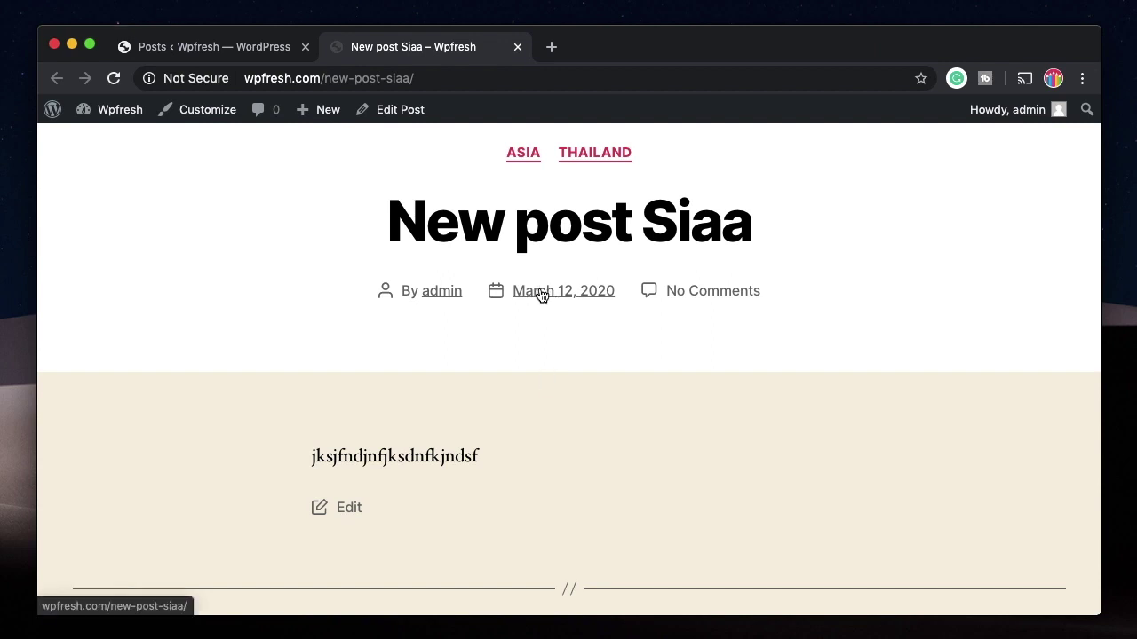
{"action": "scroll", "coordinate": [548, 409], "scroll_direction": "down", "scroll_amount": 3}
{"action": "left_click", "coordinate": [517, 47]}
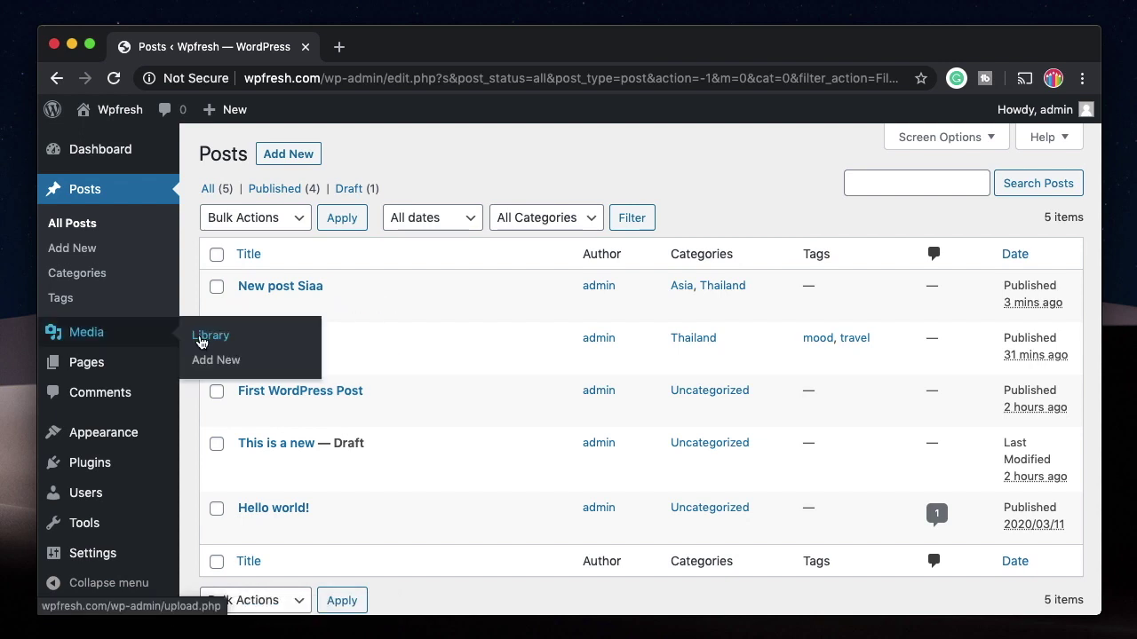
Step: Browse the Media Library and the Design-1.png details, then go to Pages > All Pages
{"action": "left_click", "coordinate": [205, 332]}
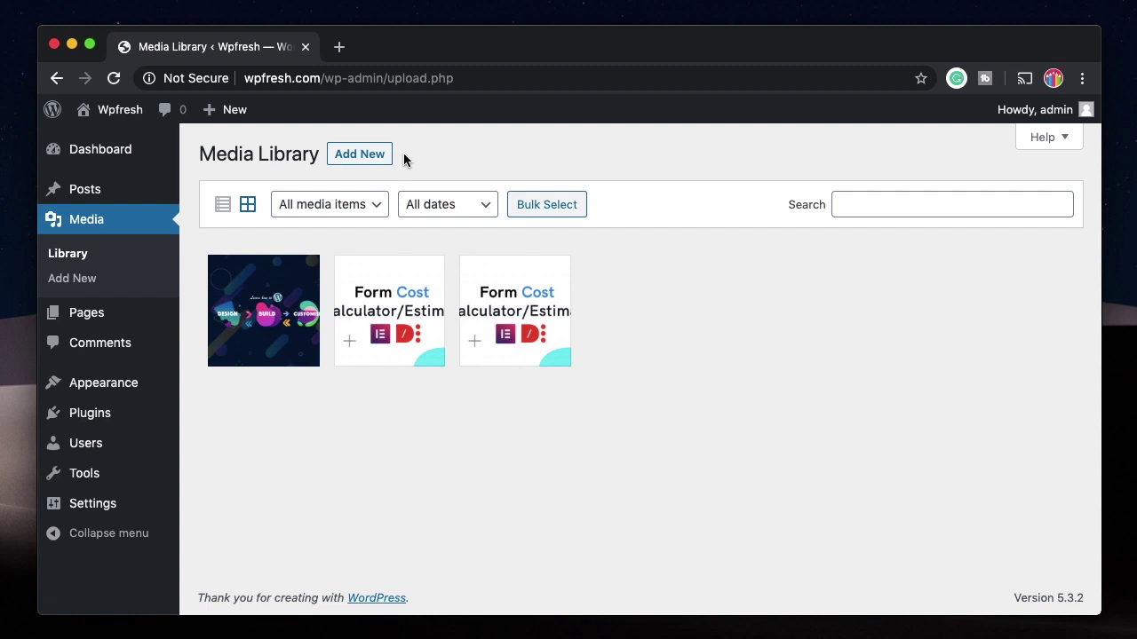
{"action": "left_click", "coordinate": [368, 156]}
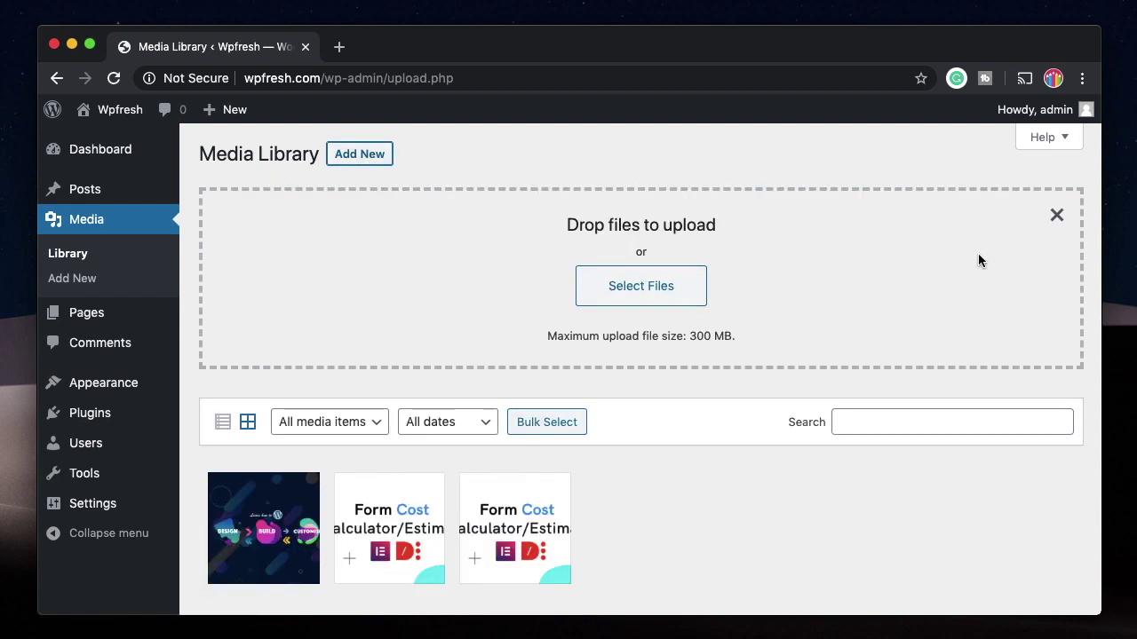
{"action": "left_click", "coordinate": [1054, 218]}
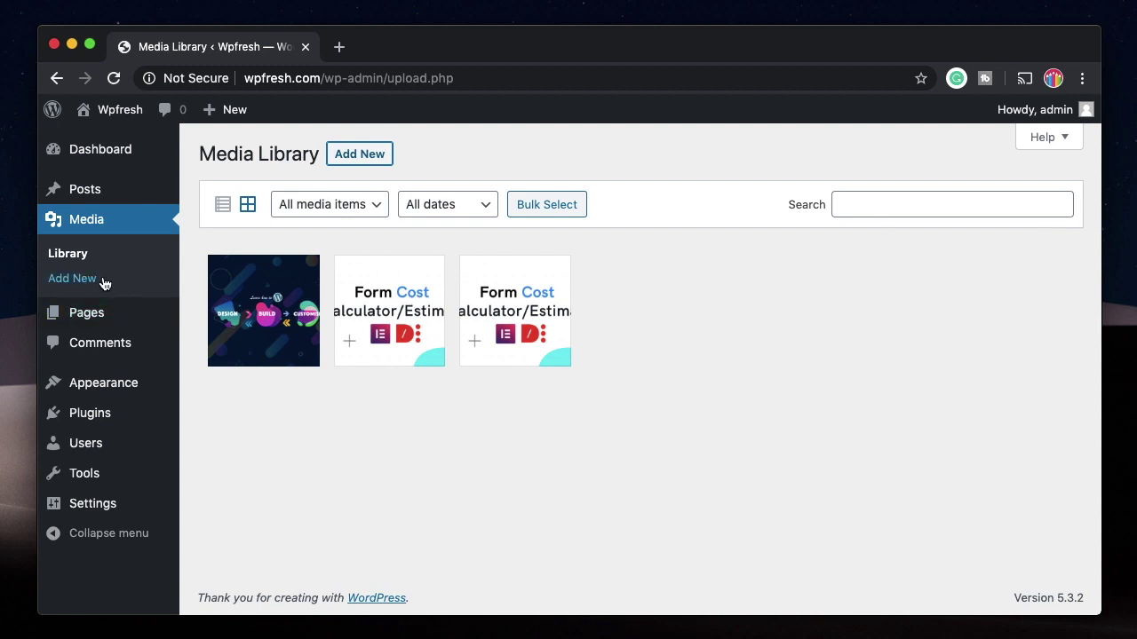
{"action": "left_click", "coordinate": [75, 255]}
{"action": "left_click", "coordinate": [373, 333]}
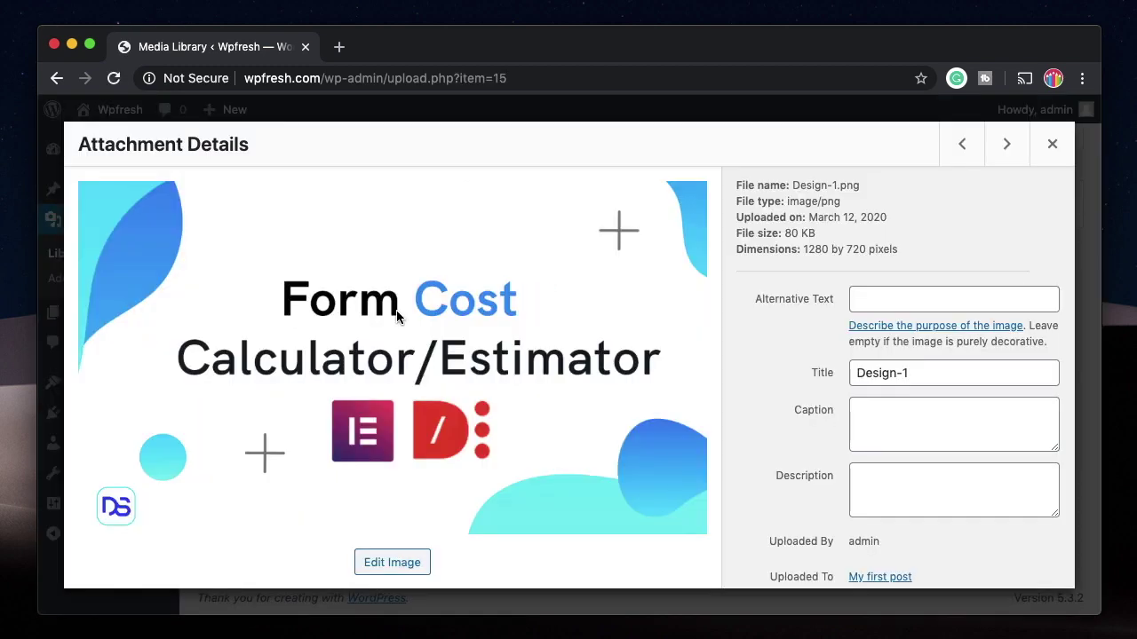
{"action": "scroll", "coordinate": [886, 310], "scroll_direction": "down", "scroll_amount": 2}
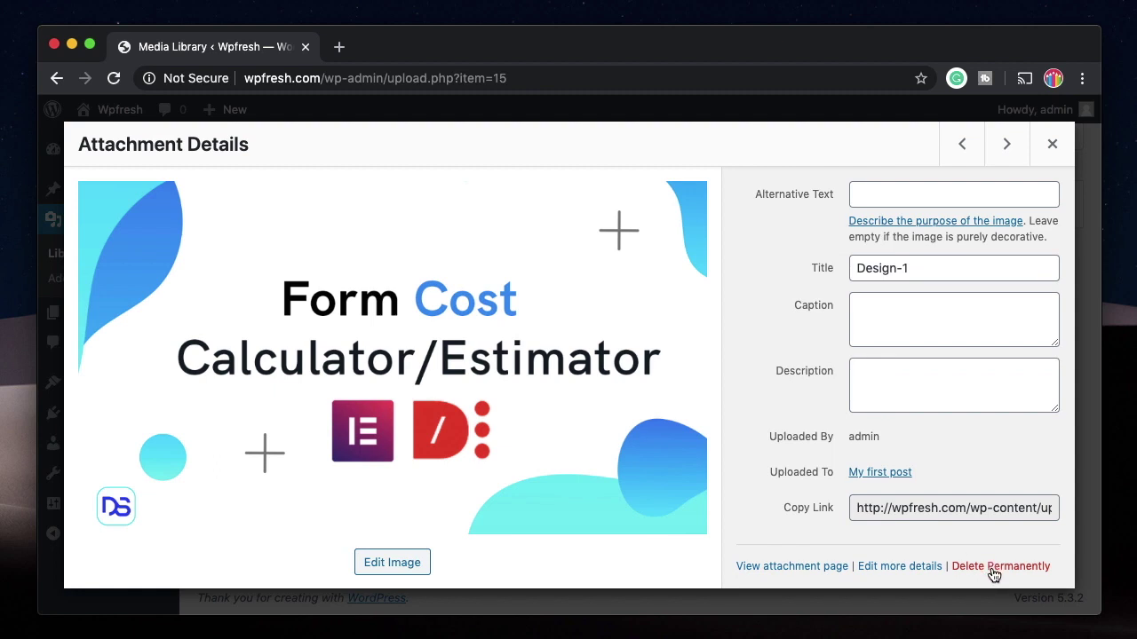
{"action": "left_click", "coordinate": [1054, 148]}
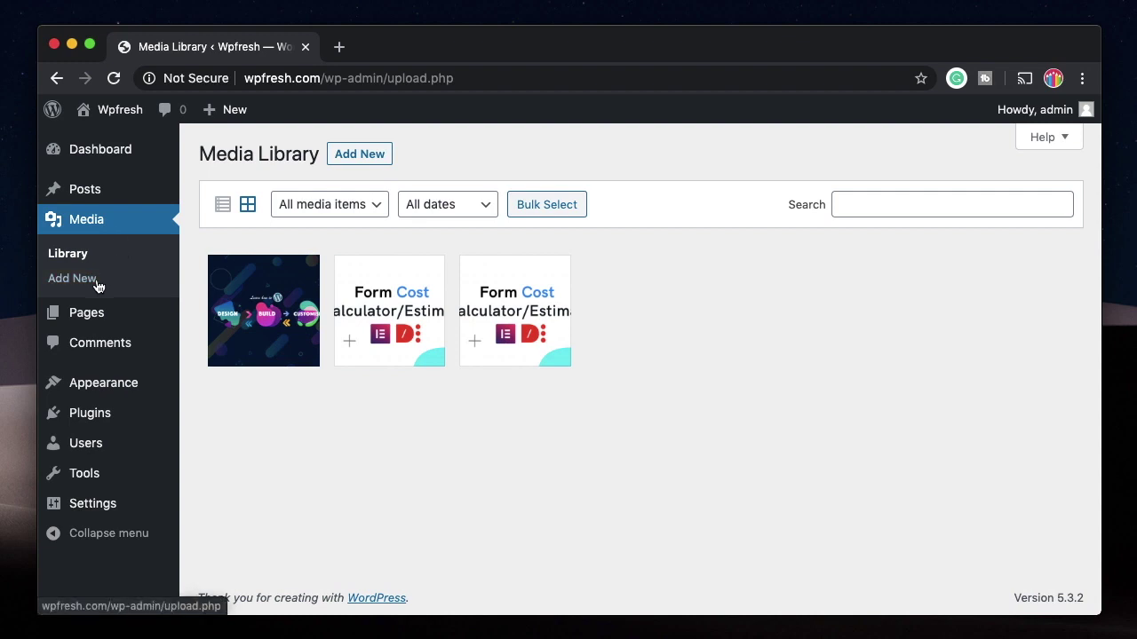
{"action": "left_click", "coordinate": [100, 325]}
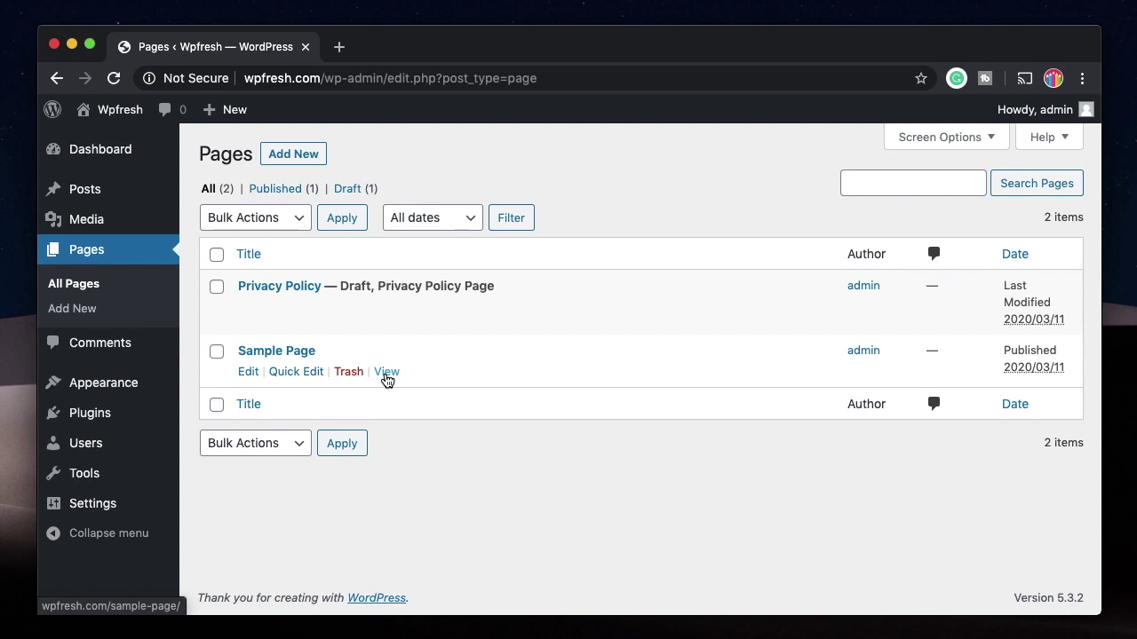
Step: View the published Sample Page live in a new browser tab
{"action": "mouse_move", "coordinate": [134, 232]}
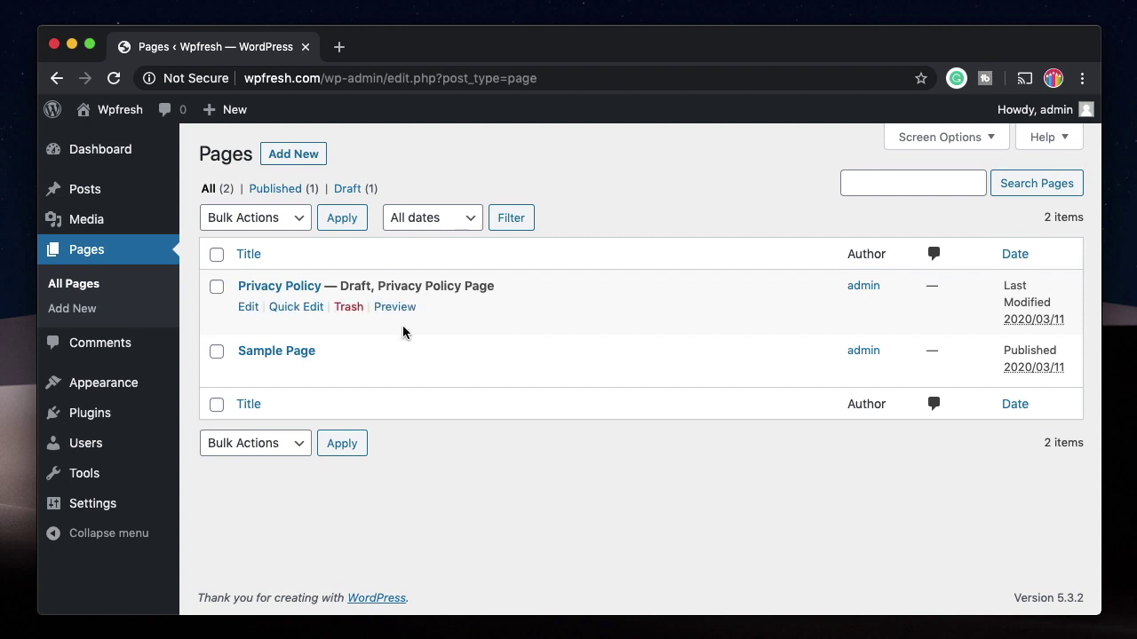
{"action": "left_click", "coordinate": [398, 378], "text": "super"}
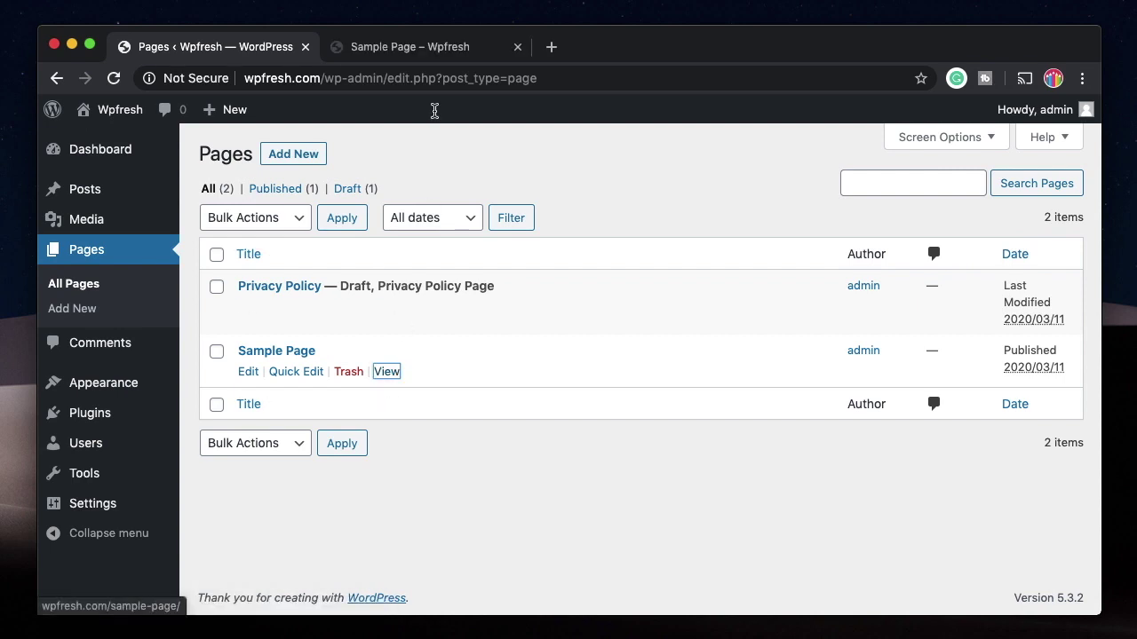
{"action": "left_click", "coordinate": [429, 46]}
Step: Look over the live Sample Page's heading and content, then close the tab with Cmd+W
{"action": "double_click", "coordinate": [555, 204]}
{"action": "triple_click", "coordinate": [555, 204]}
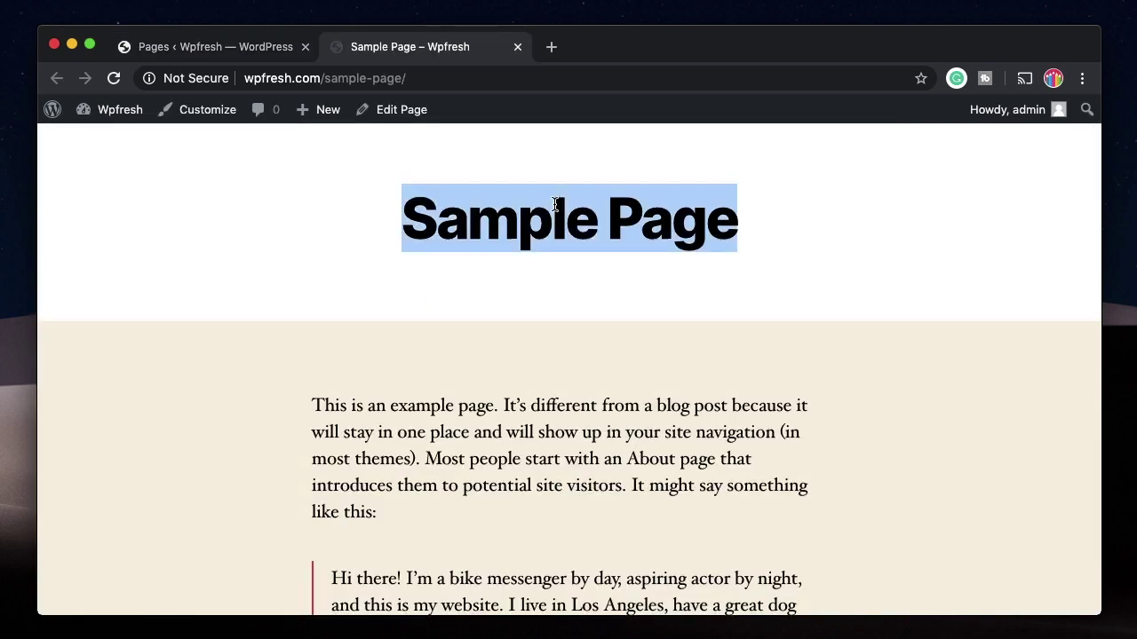
{"action": "scroll", "coordinate": [553, 203], "scroll_direction": "up", "scroll_amount": 2}
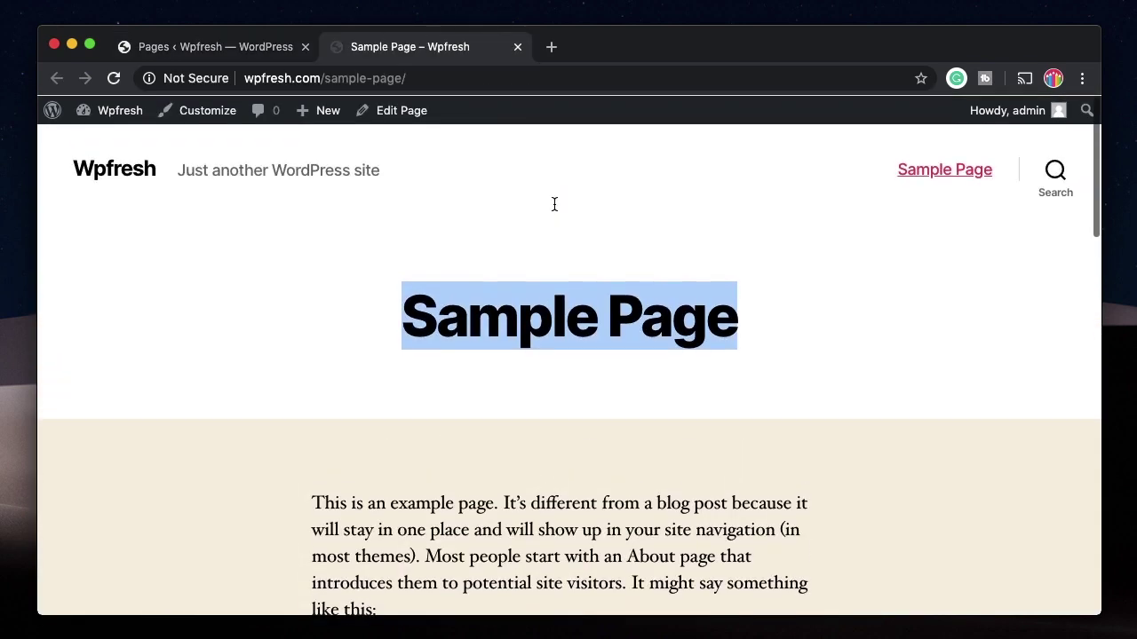
{"action": "left_click", "coordinate": [561, 285]}
{"action": "double_click", "coordinate": [561, 285]}
{"action": "scroll", "coordinate": [551, 337], "scroll_direction": "down", "scroll_amount": 5}
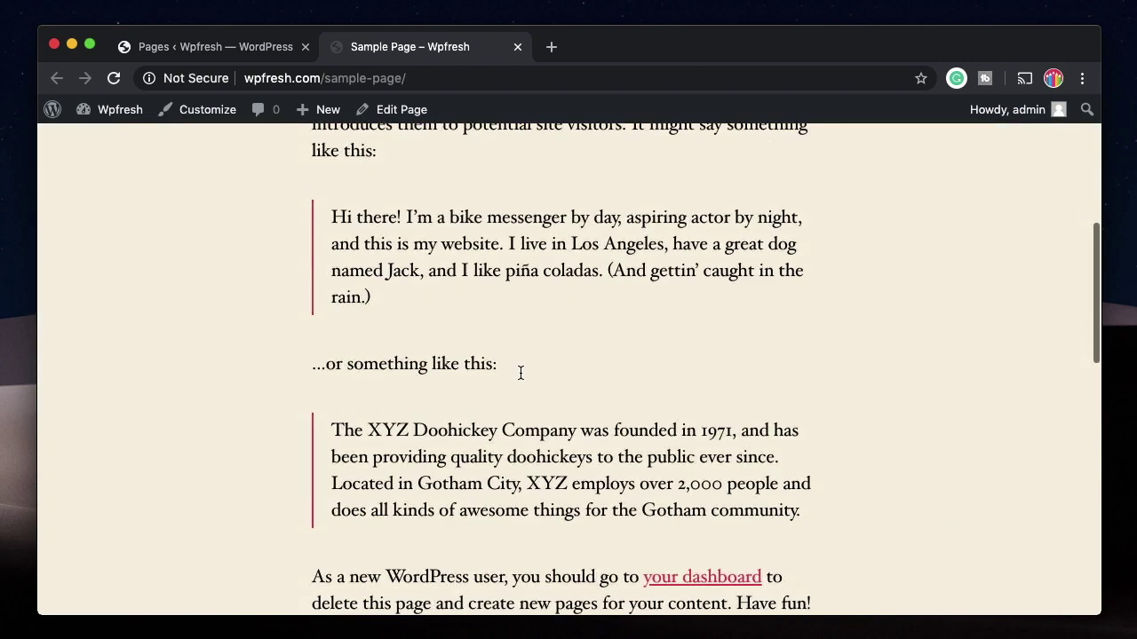
{"action": "scroll", "coordinate": [520, 373], "scroll_direction": "down", "scroll_amount": 1}
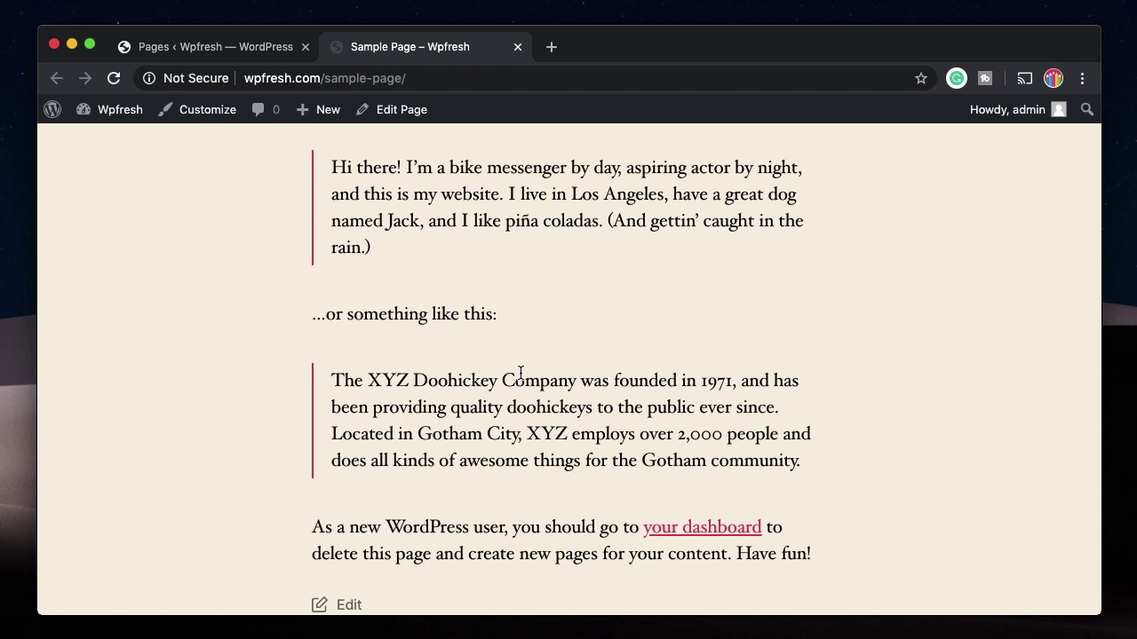
{"action": "key", "text": "super+w"}
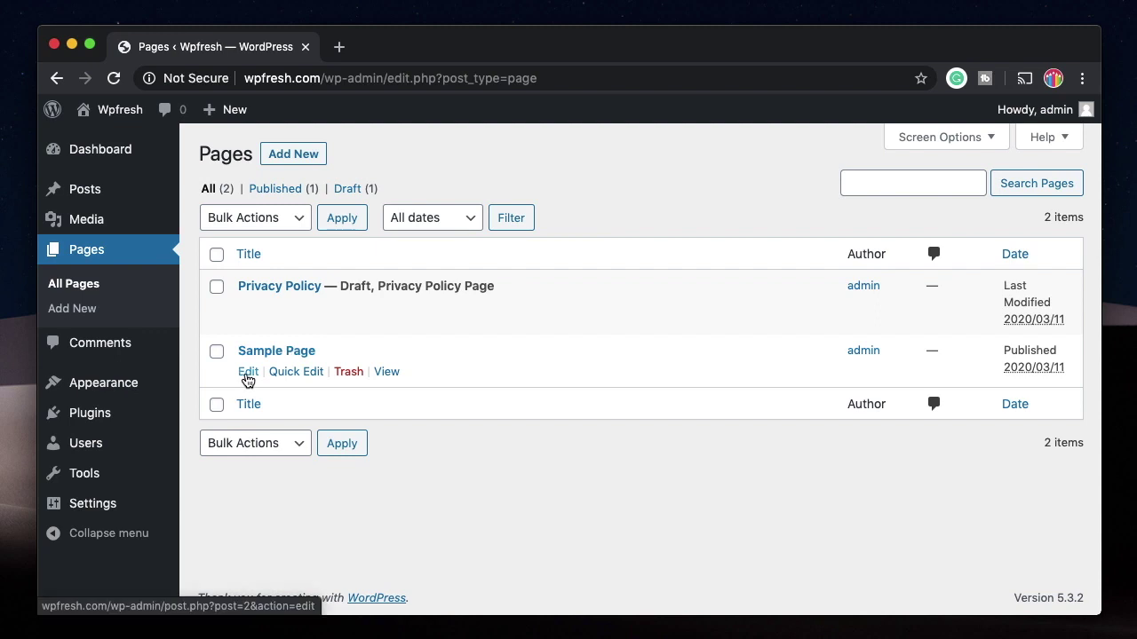
Step: Edit Sample Page, keeping the Default template and collapsing Featured Image, Page Attributes and Discussion
{"action": "left_click", "coordinate": [248, 373]}
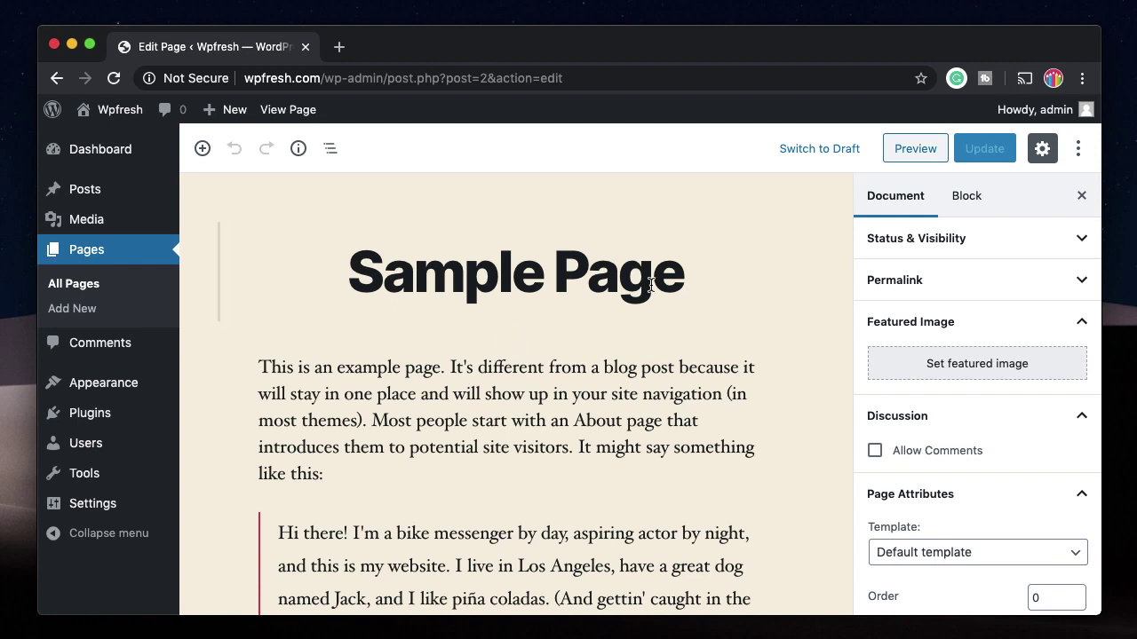
{"action": "left_click", "coordinate": [966, 320]}
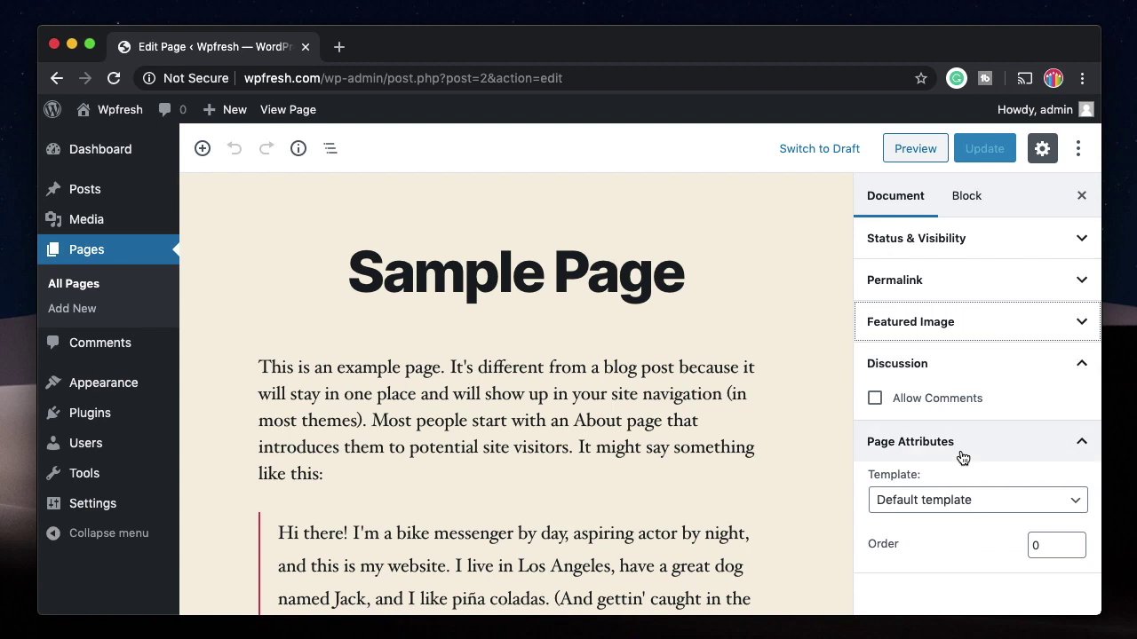
{"action": "left_click", "coordinate": [966, 503]}
{"action": "left_click", "coordinate": [963, 506]}
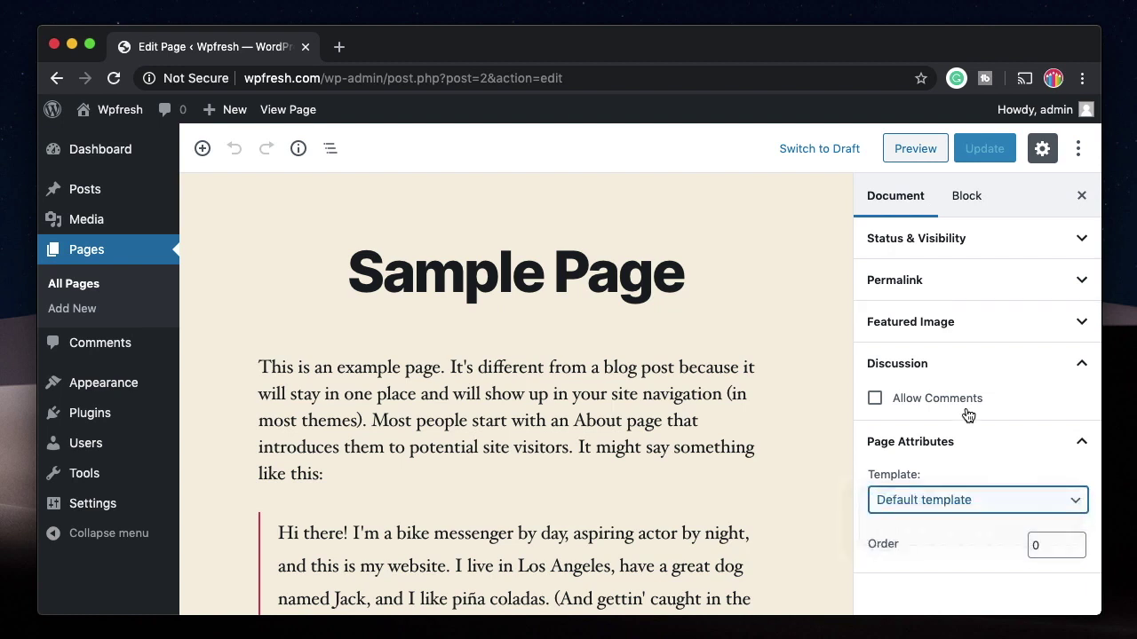
{"action": "left_click", "coordinate": [995, 455]}
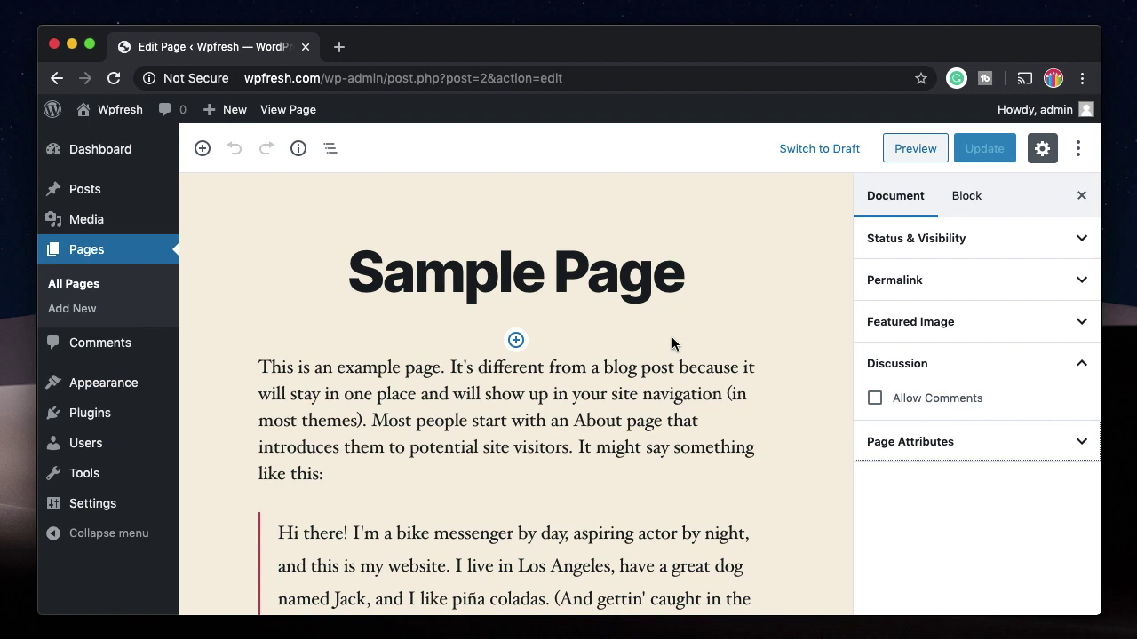
{"action": "left_click", "coordinate": [1010, 364]}
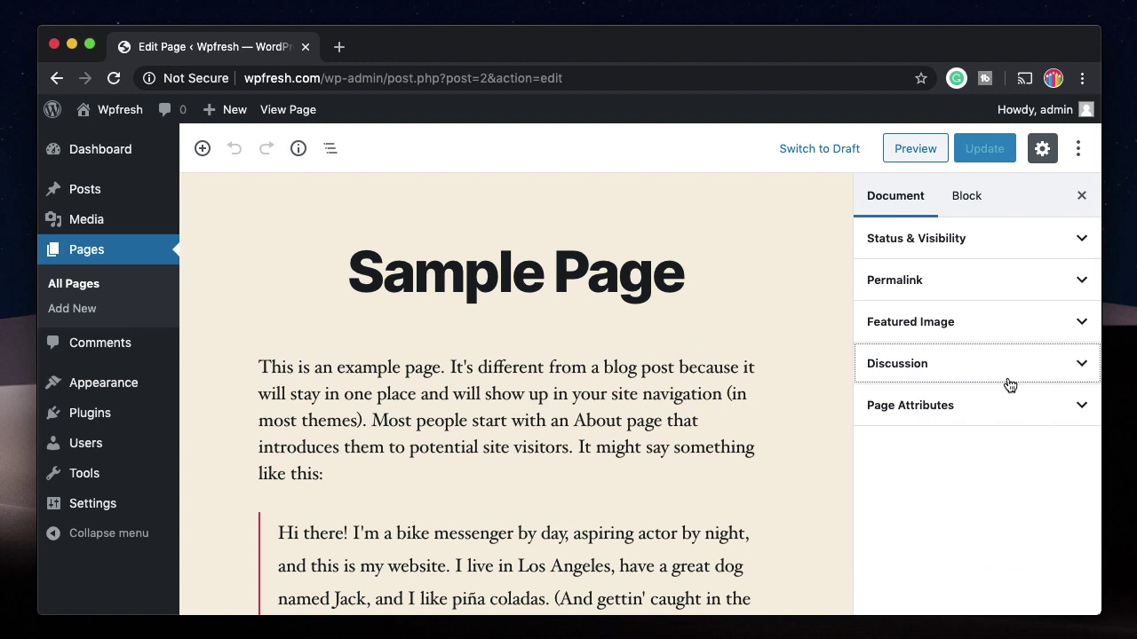
Step: Expand Status & Visibility and Permalink to reveal the sample-page slug
{"action": "left_click", "coordinate": [945, 236]}
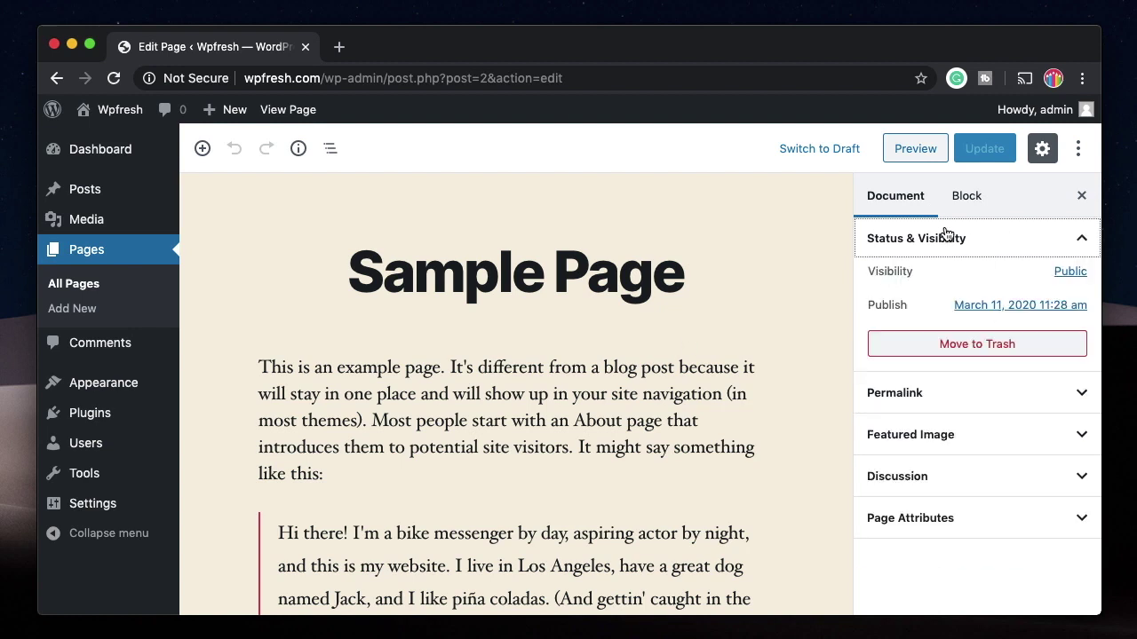
{"action": "left_click", "coordinate": [985, 245]}
{"action": "left_click", "coordinate": [914, 245]}
{"action": "left_click", "coordinate": [966, 396]}
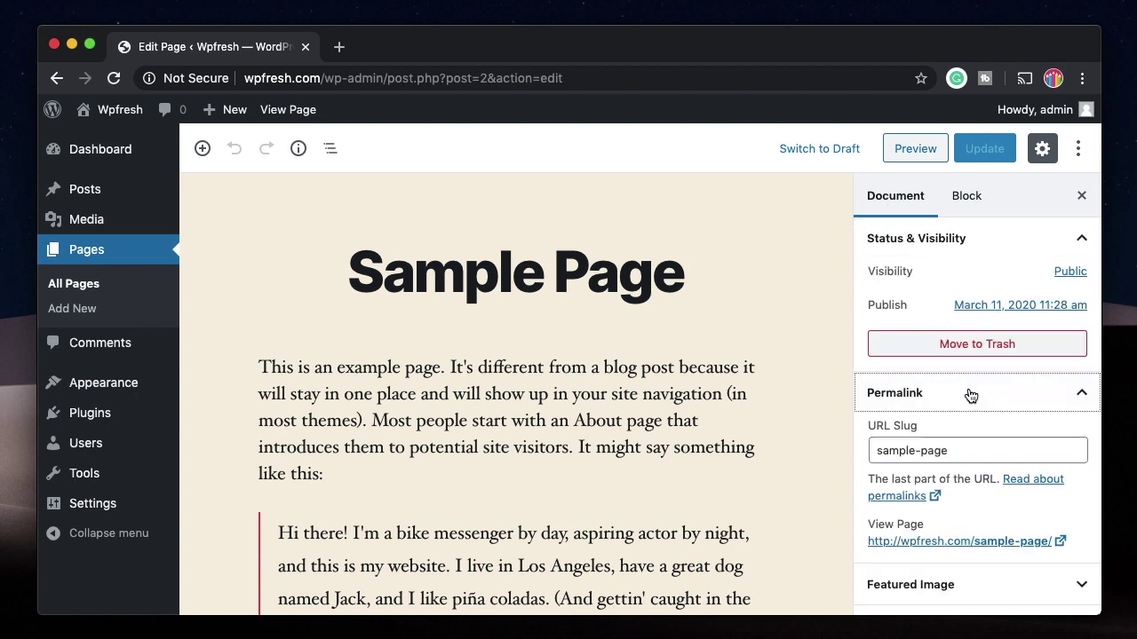
{"action": "left_click", "coordinate": [968, 394]}
{"action": "left_click", "coordinate": [890, 395]}
{"action": "left_click", "coordinate": [913, 496]}
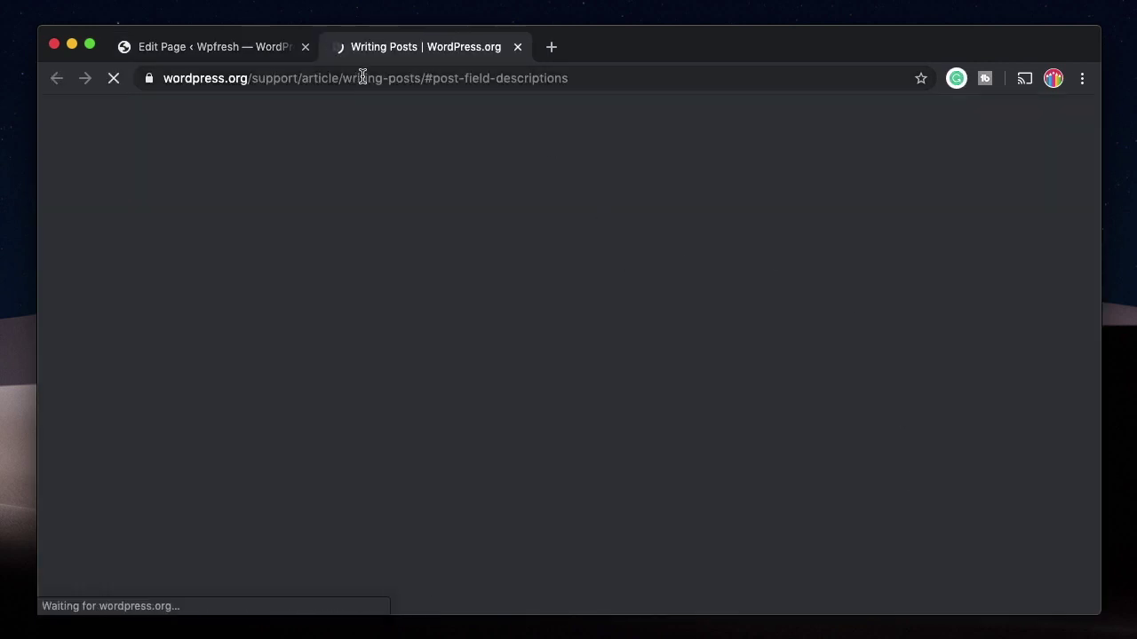
{"action": "key", "text": "super+w"}
{"action": "left_click", "coordinate": [958, 450]}
{"action": "left_click", "coordinate": [959, 541]}
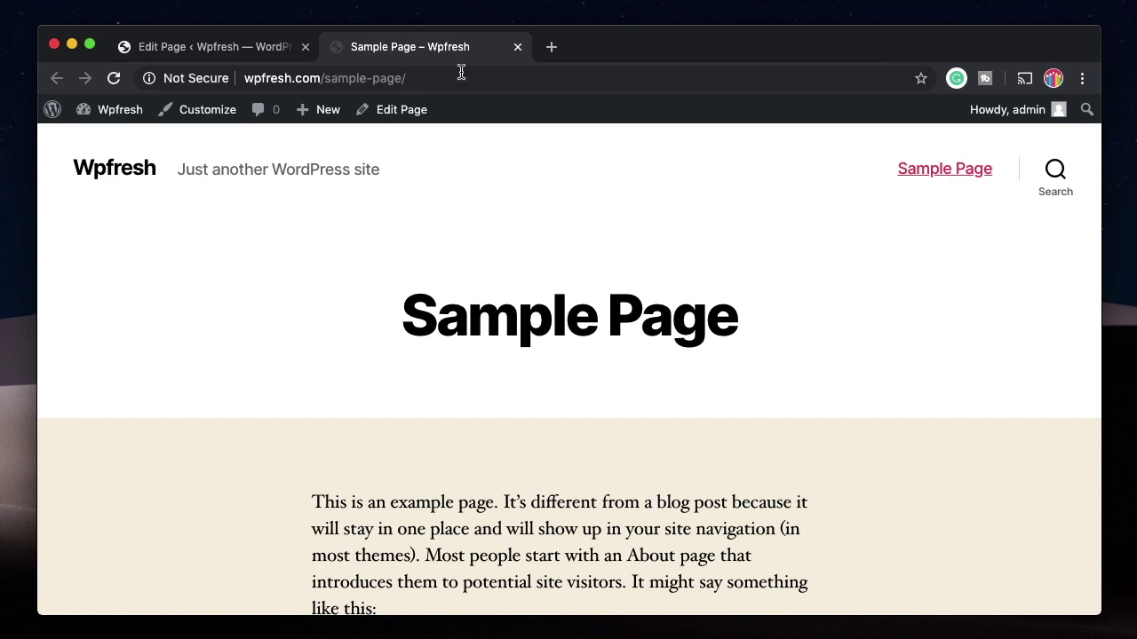
{"action": "left_click", "coordinate": [518, 46]}
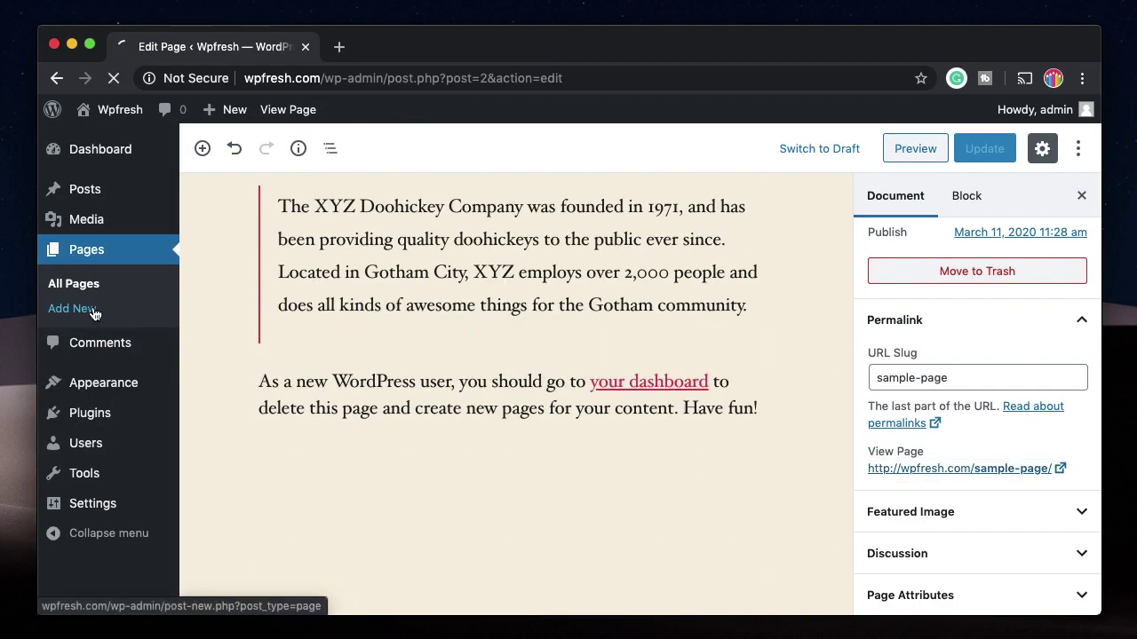
Step: Start a blank new page, then leave it for the Comments list with the sample Hello world! comment
{"action": "left_click", "coordinate": [75, 309]}
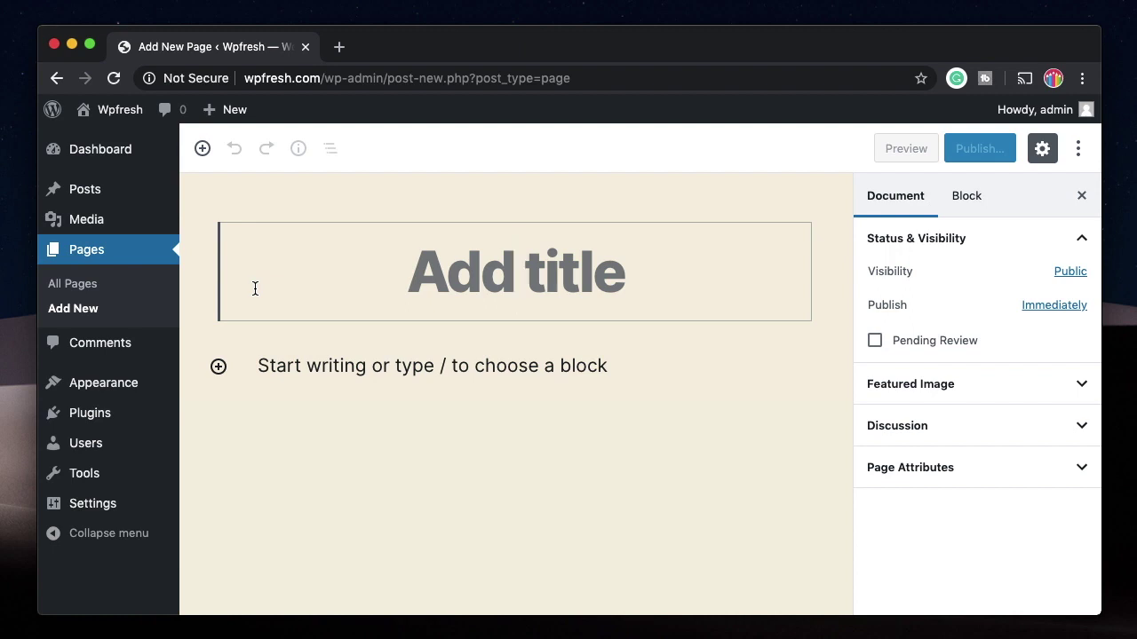
{"action": "left_click", "coordinate": [1081, 195]}
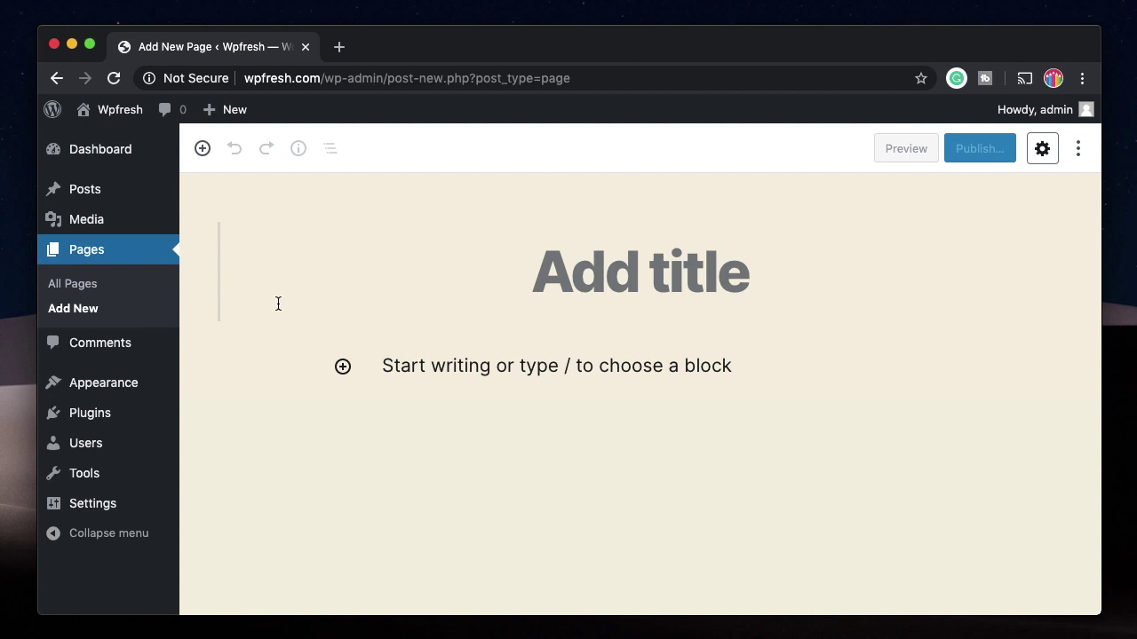
{"action": "left_click", "coordinate": [87, 348]}
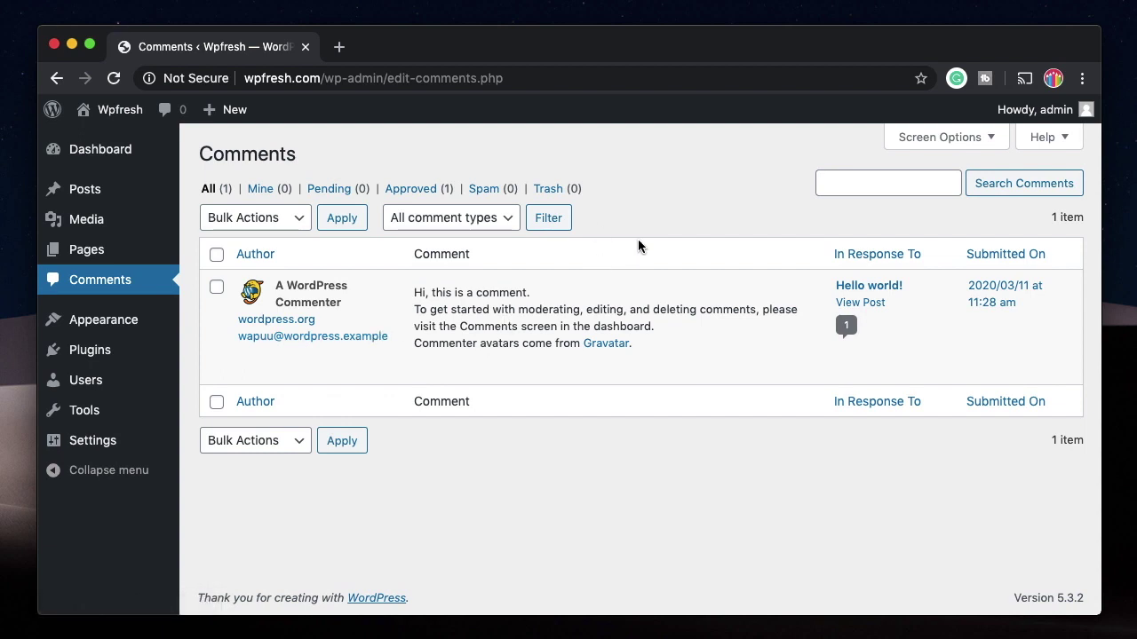
Step: Go to Appearance > Themes to list the four installed themes
{"action": "mouse_move", "coordinate": [134, 253]}
{"action": "mouse_move", "coordinate": [436, 365]}
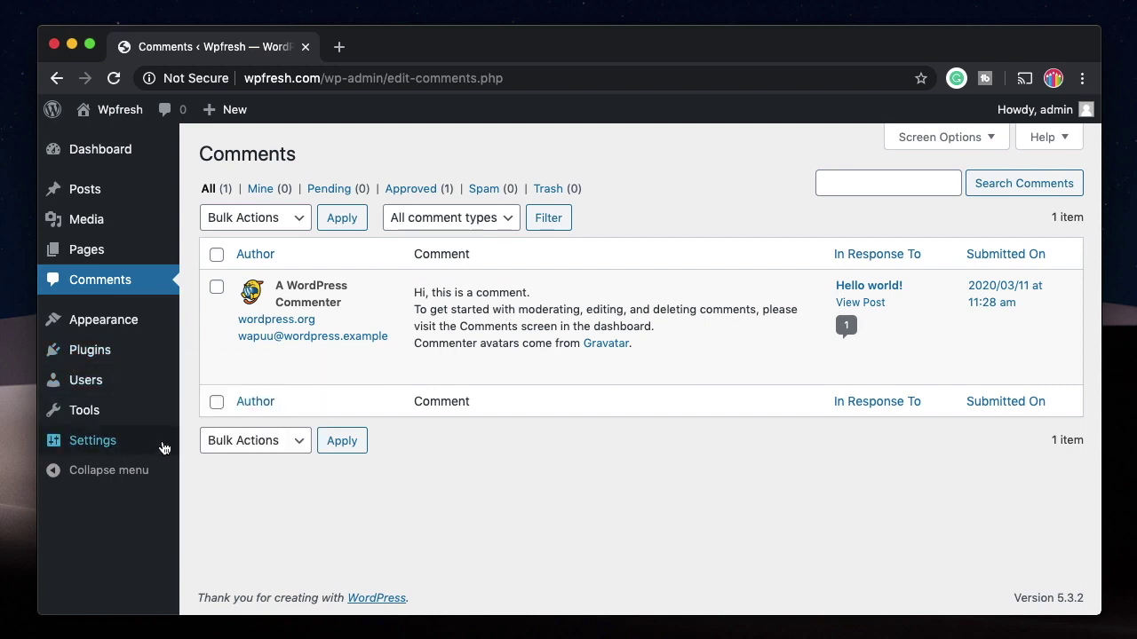
{"action": "mouse_move", "coordinate": [665, 325]}
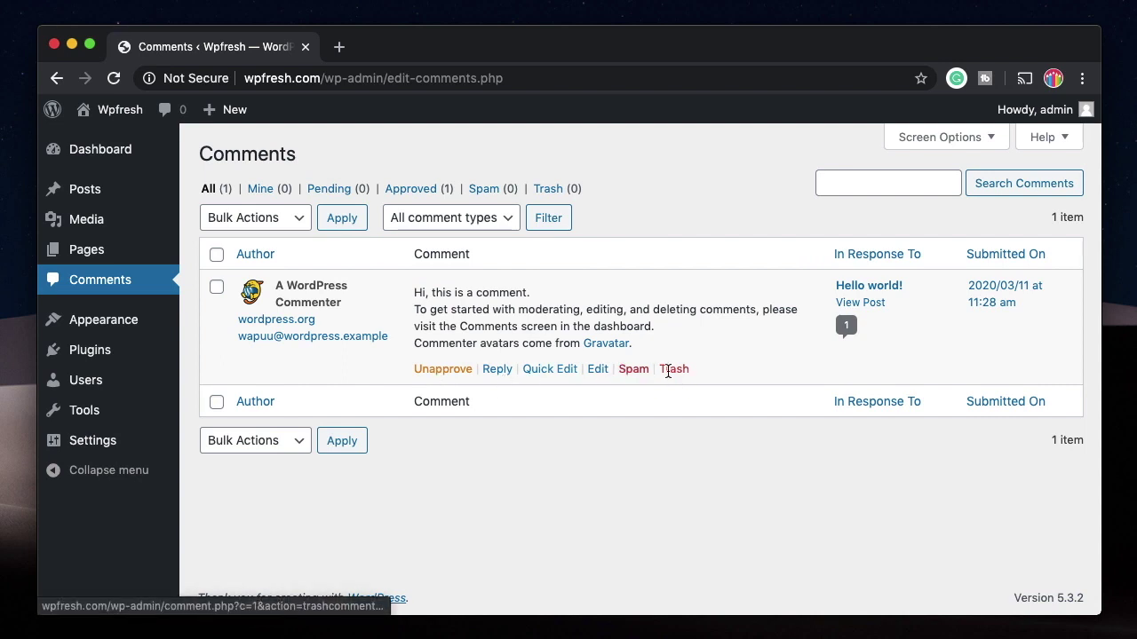
{"action": "mouse_move", "coordinate": [105, 323]}
{"action": "left_click", "coordinate": [230, 327]}
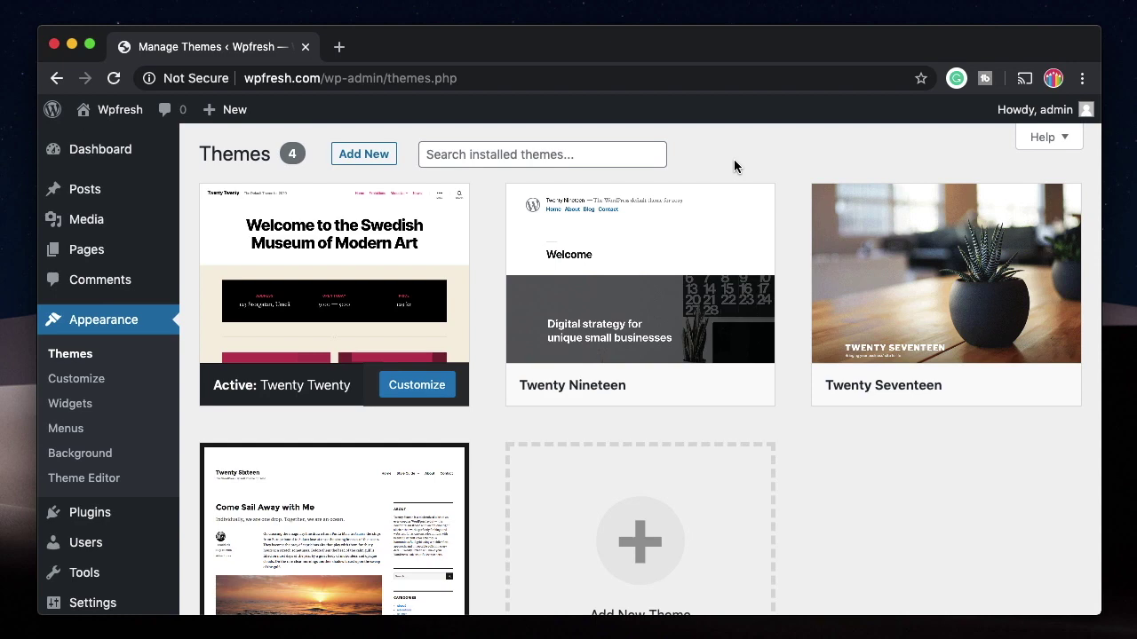
Step: Look over the Twenty Twenty theme details and close them
{"action": "mouse_move", "coordinate": [353, 240]}
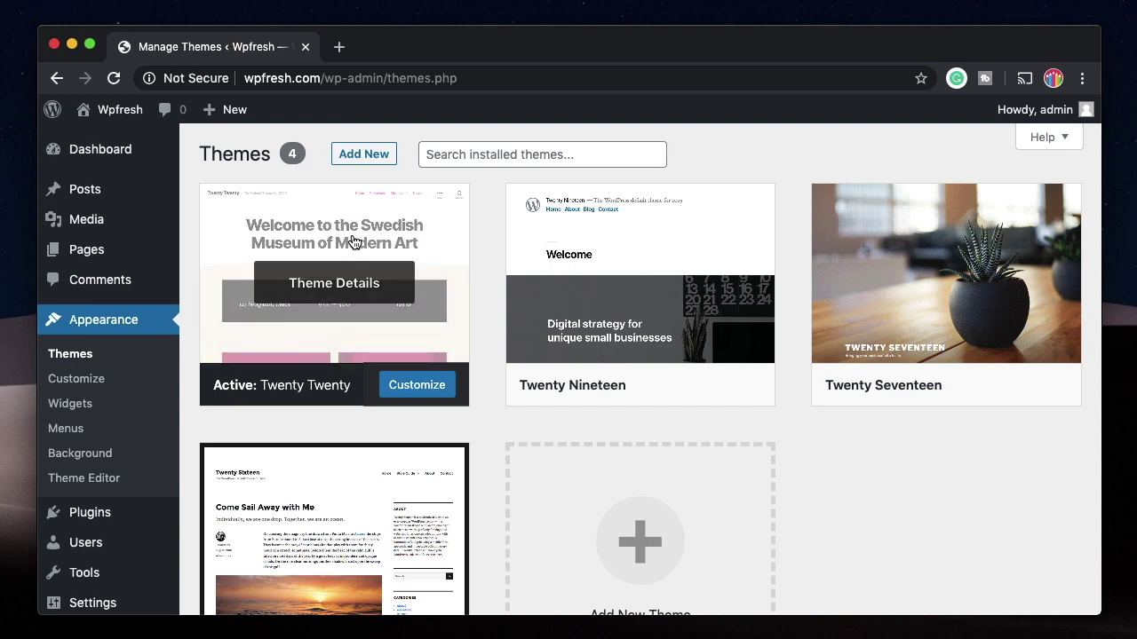
{"action": "left_click", "coordinate": [354, 241]}
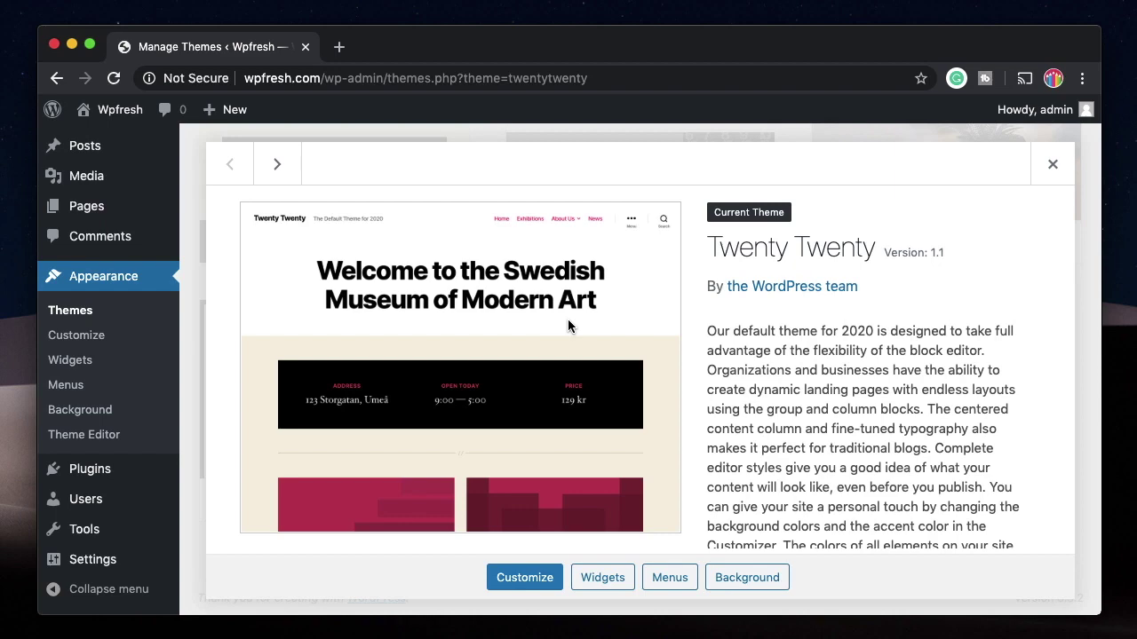
{"action": "left_click", "coordinate": [1068, 180]}
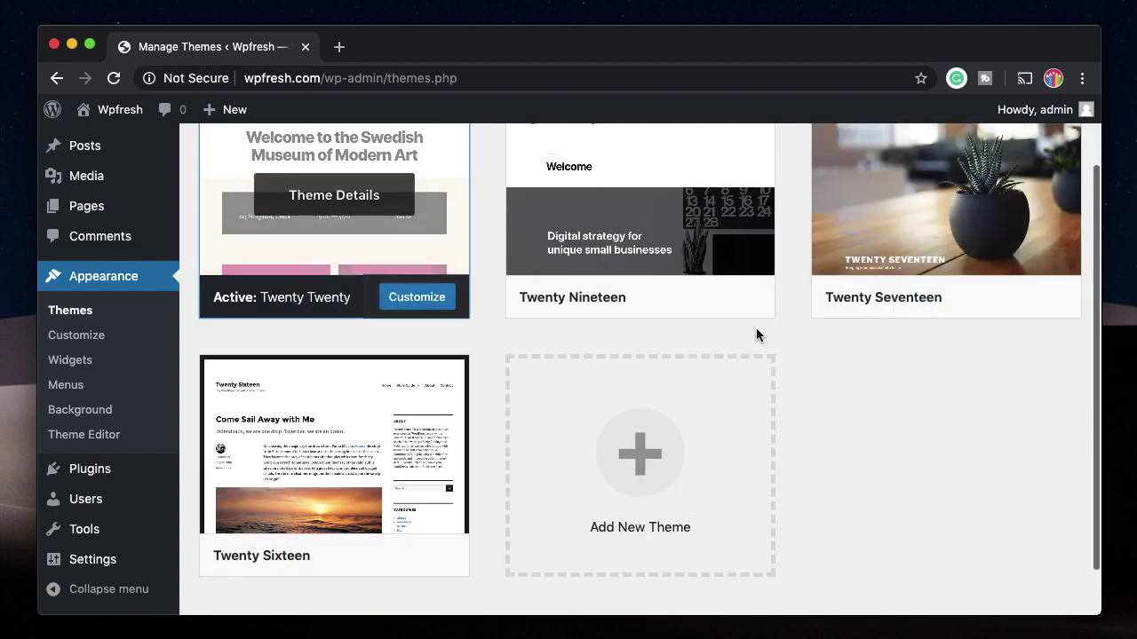
{"action": "scroll", "coordinate": [852, 358], "scroll_direction": "up", "scroll_amount": 2}
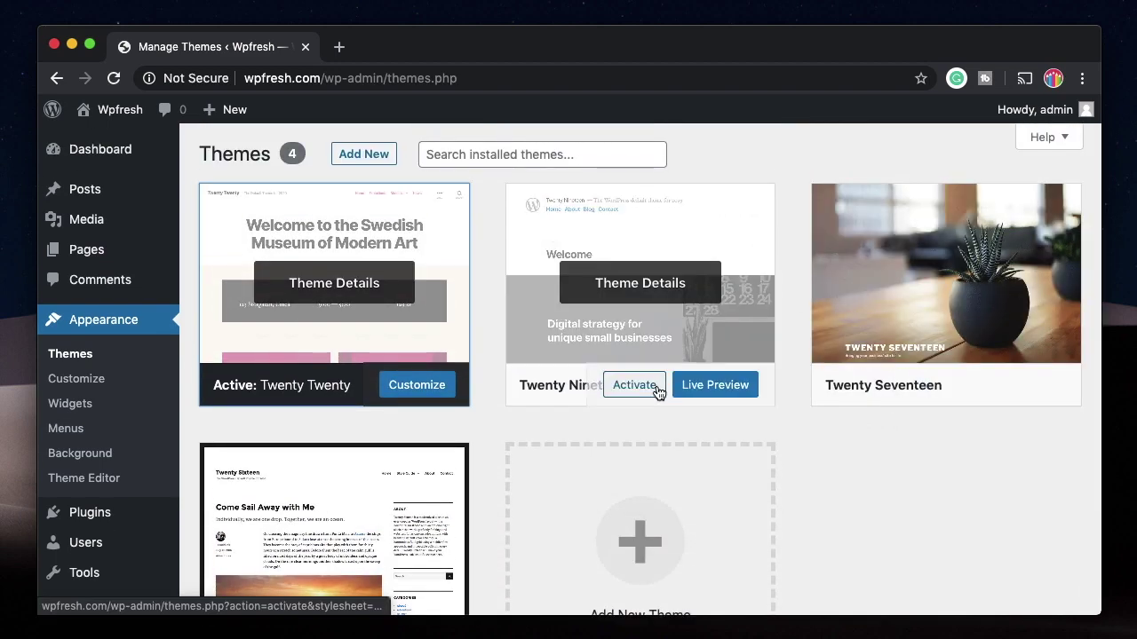
Step: Activate Twenty Nineteen and go to the Add Themes page
{"action": "left_click", "coordinate": [634, 385]}
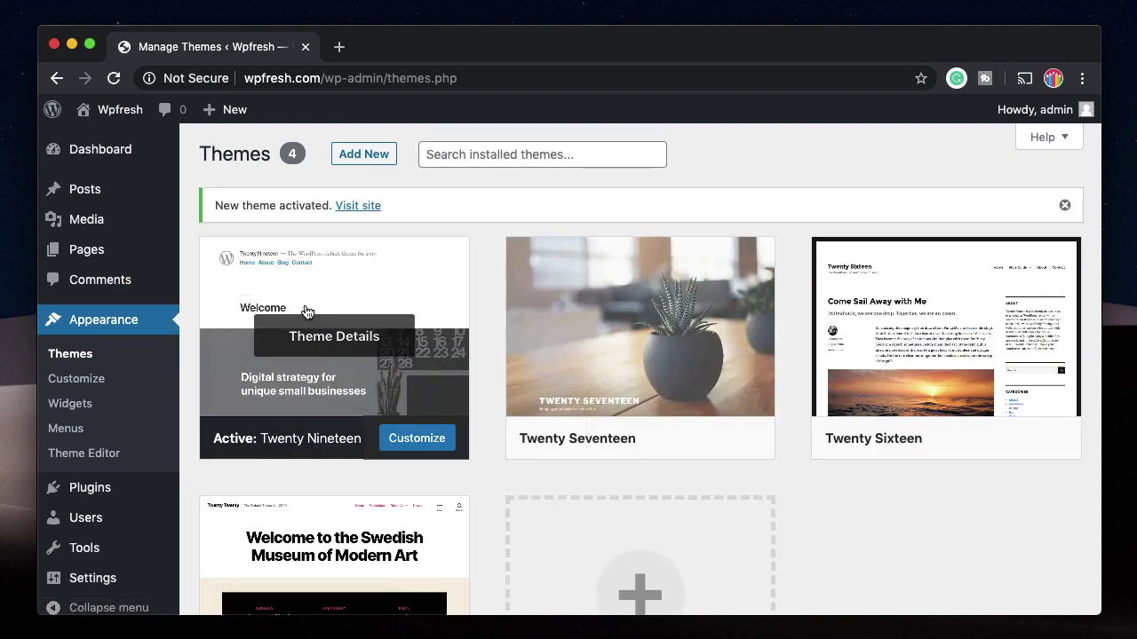
{"action": "scroll", "coordinate": [867, 511], "scroll_direction": "down", "scroll_amount": 3}
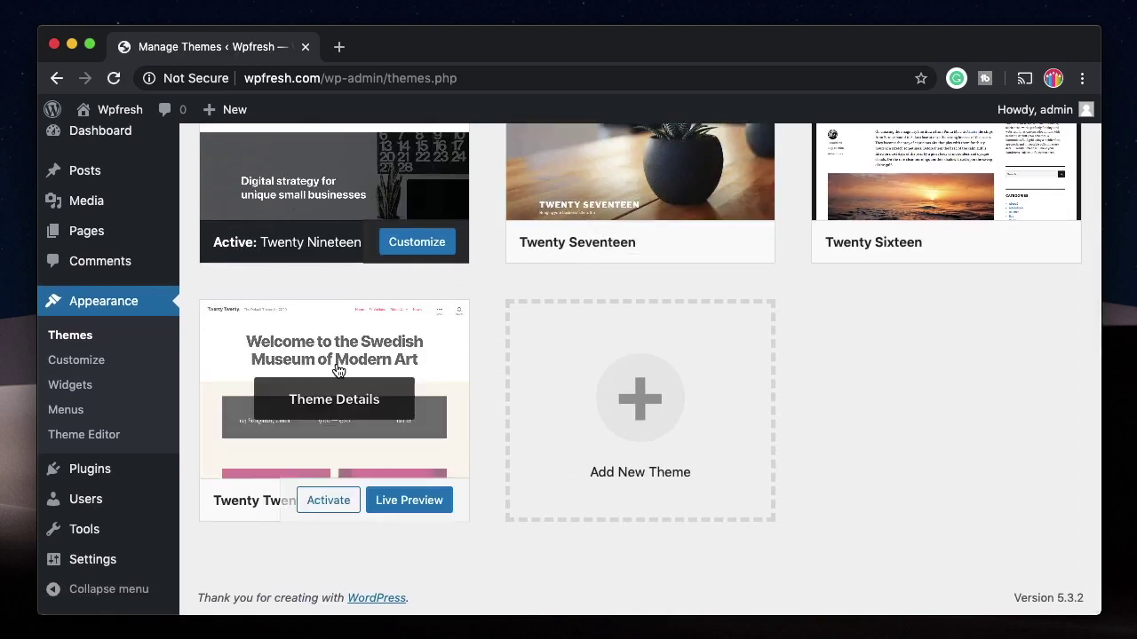
{"action": "scroll", "coordinate": [660, 360], "scroll_direction": "up", "scroll_amount": 3}
{"action": "left_click", "coordinate": [349, 153]}
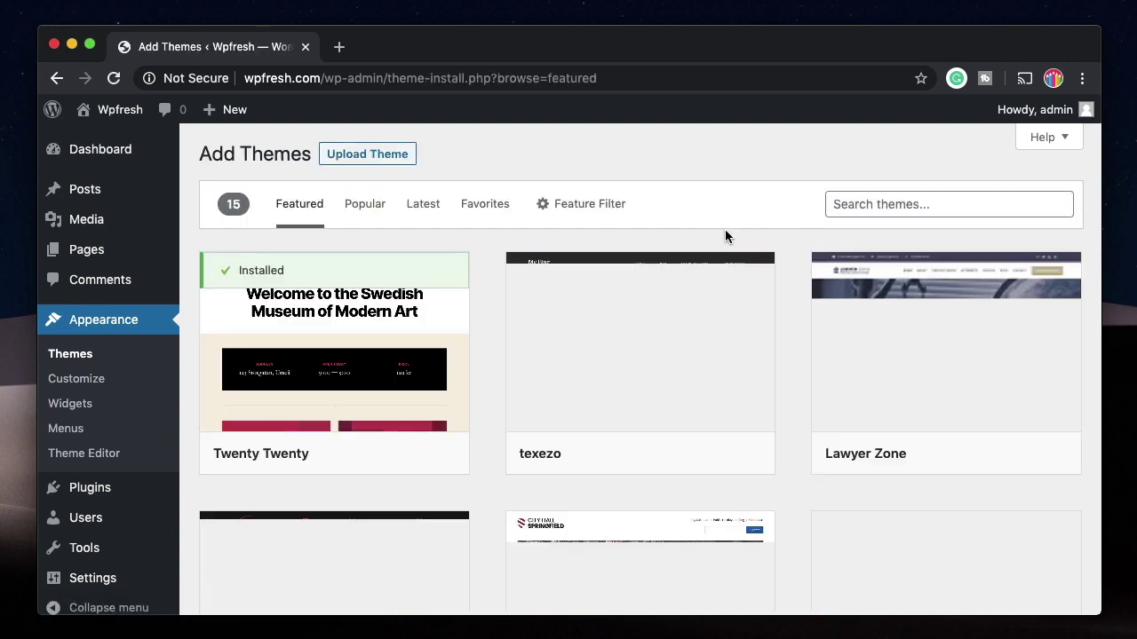
Step: Search the theme directory for 'neve' instead of 'astra'
{"action": "left_click", "coordinate": [918, 205]}
{"action": "type", "text": "astra"}
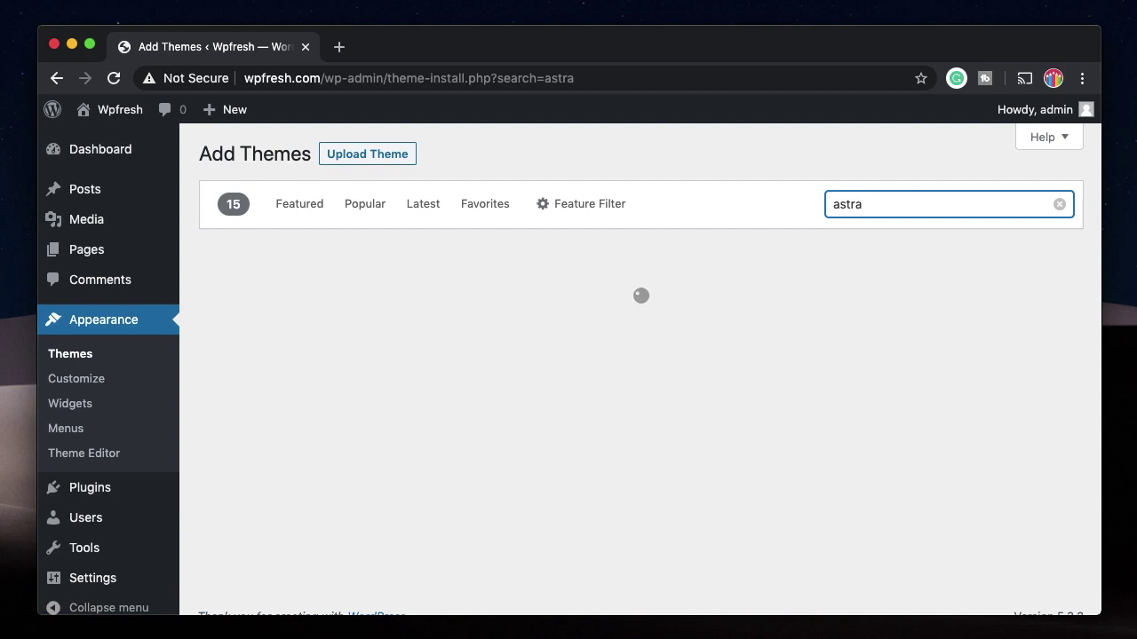
{"action": "key", "text": "BackSpace"}
{"action": "key", "text": "BackSpace"}
{"action": "key", "text": "BackSpace"}
{"action": "key", "text": "BackSpace"}
{"action": "type", "text": "neve"}
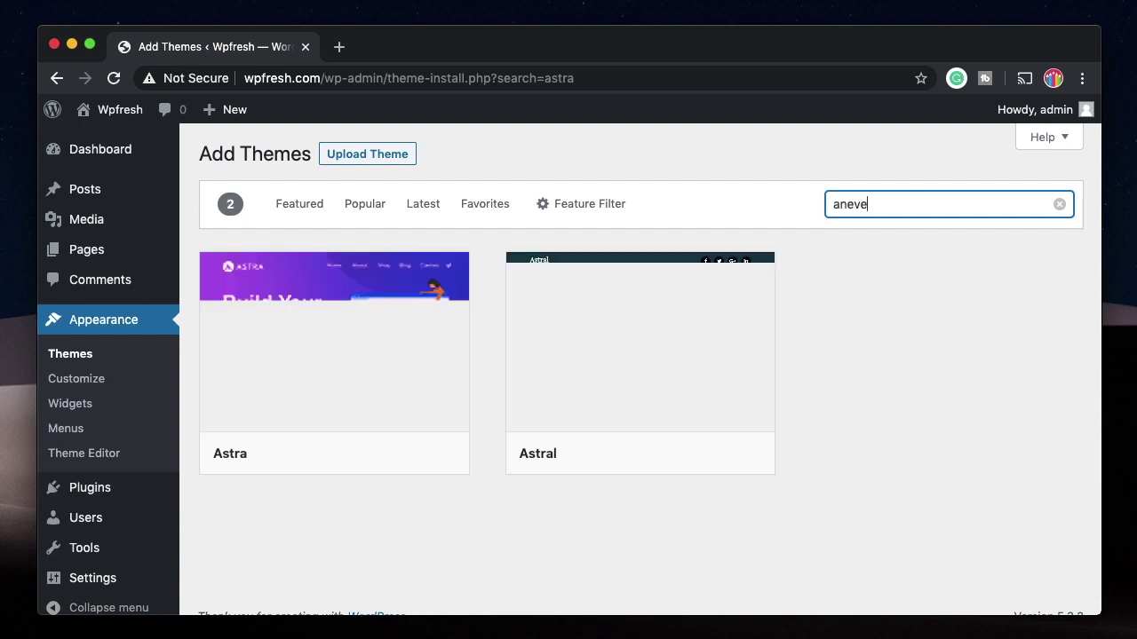
{"action": "key", "text": "BackSpace"}
{"action": "key", "text": "BackSpace"}
{"action": "key", "text": "BackSpace"}
{"action": "key", "text": "BackSpace"}
{"action": "key", "text": "BackSpace"}
{"action": "type", "text": "neve"}
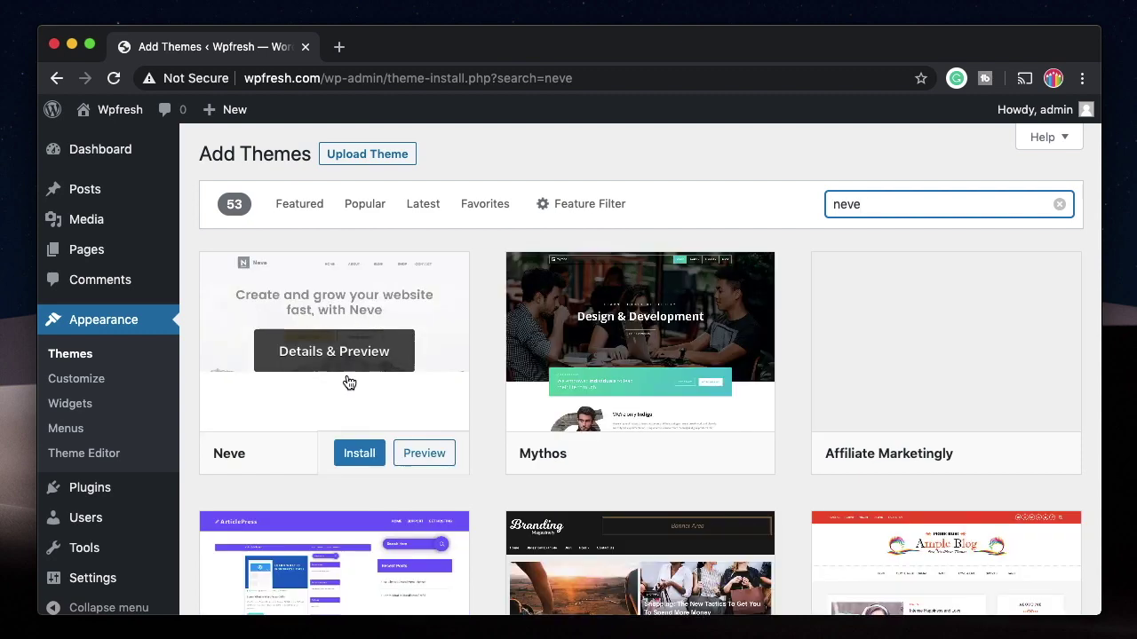
Step: Look over Neve's Details & Preview, then close it back to the results
{"action": "left_click", "coordinate": [420, 454]}
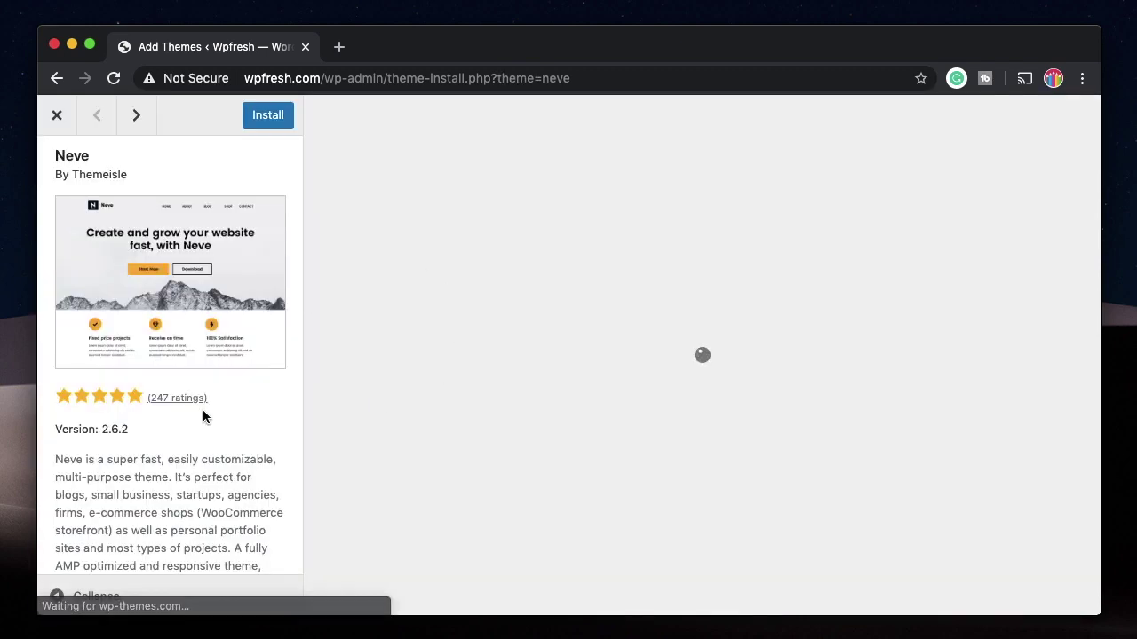
{"action": "scroll", "coordinate": [203, 409], "scroll_direction": "down", "scroll_amount": 2}
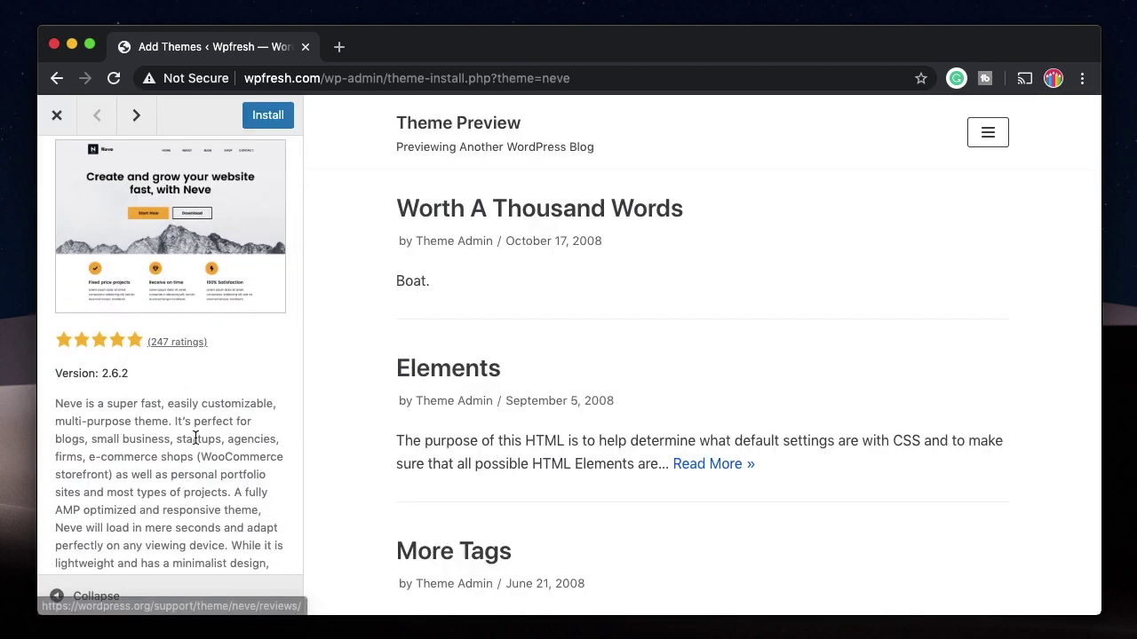
{"action": "scroll", "coordinate": [196, 438], "scroll_direction": "down", "scroll_amount": 3}
{"action": "scroll", "coordinate": [195, 438], "scroll_direction": "up", "scroll_amount": 5}
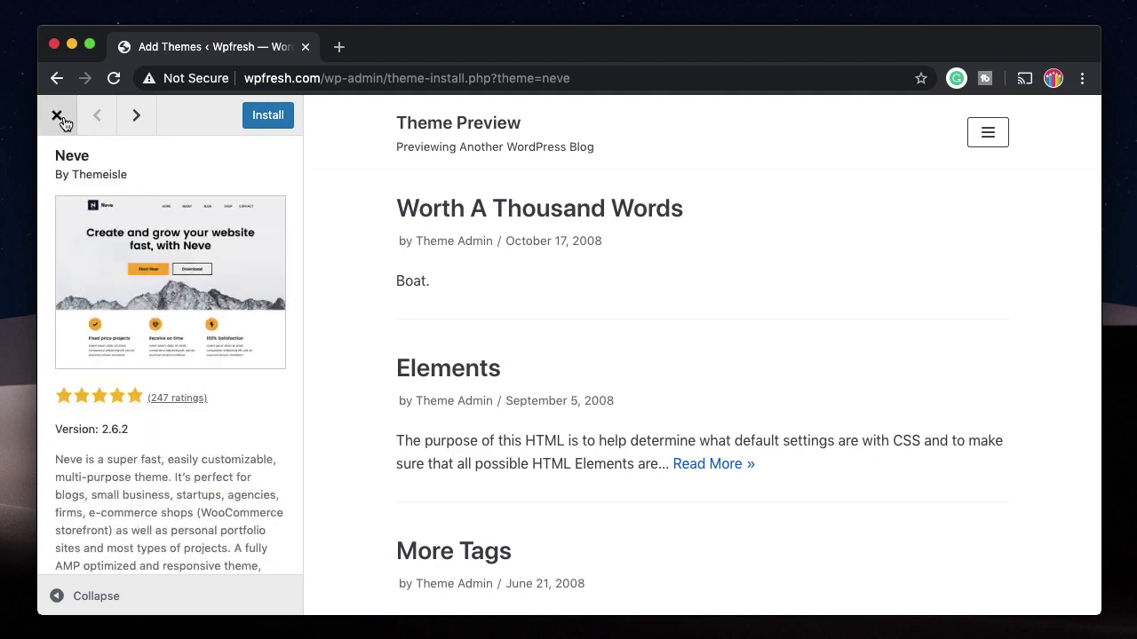
{"action": "left_click", "coordinate": [57, 116]}
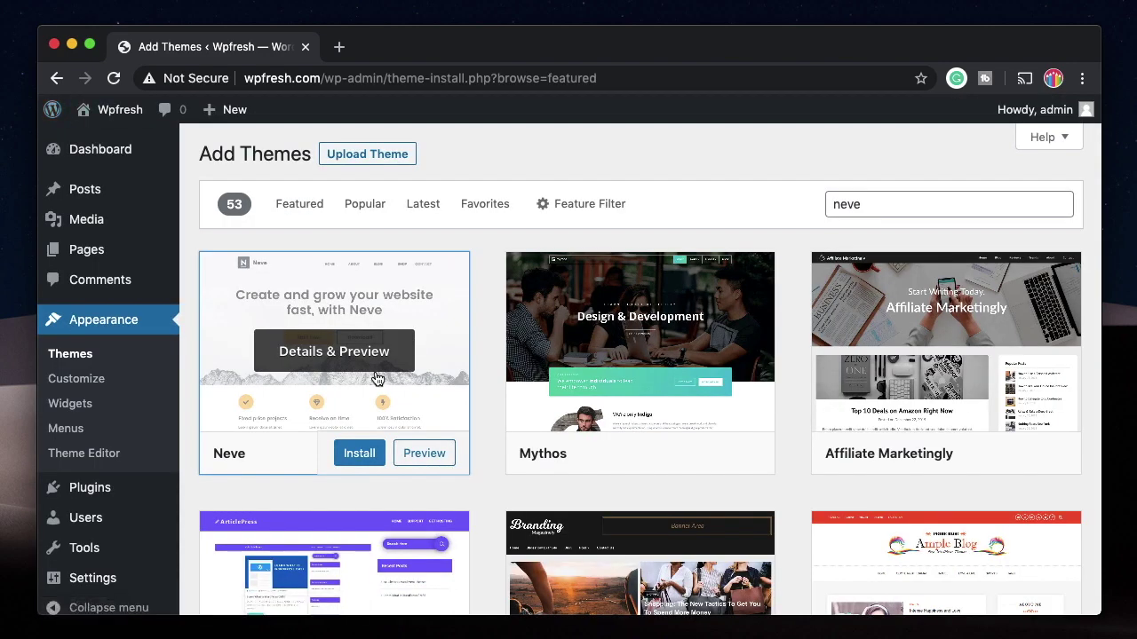
{"action": "scroll", "coordinate": [377, 379], "scroll_direction": "down", "scroll_amount": 2}
{"action": "scroll", "coordinate": [377, 379], "scroll_direction": "up", "scroll_amount": 2}
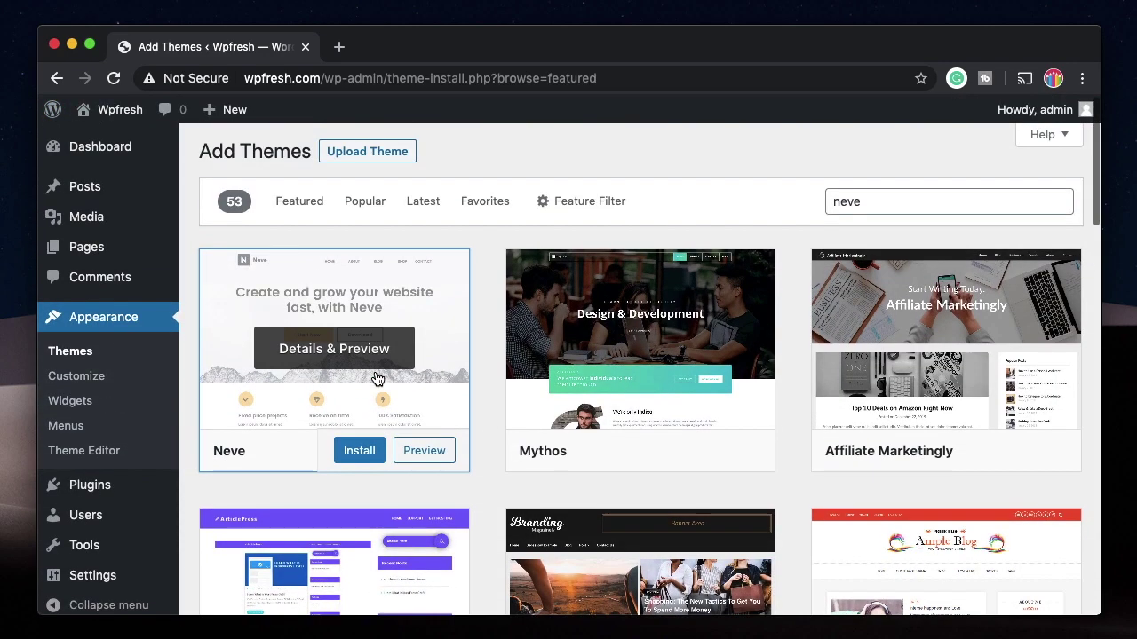
Step: Install the Neve theme and return to Appearance > Themes, now showing five themes
{"action": "left_click", "coordinate": [361, 448]}
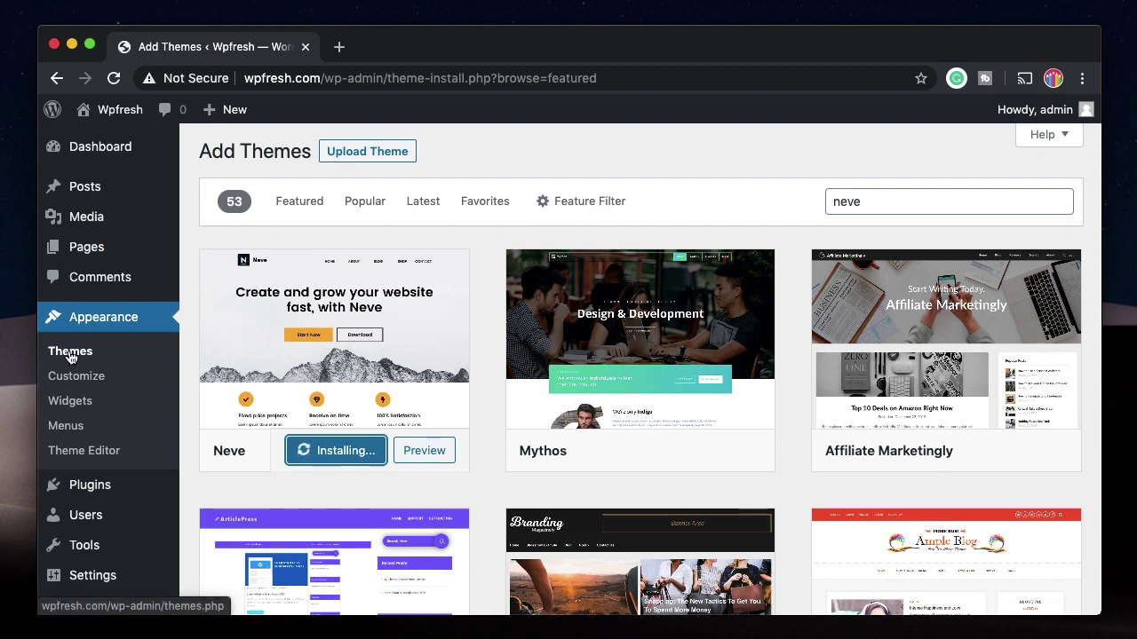
{"action": "mouse_move", "coordinate": [90, 192]}
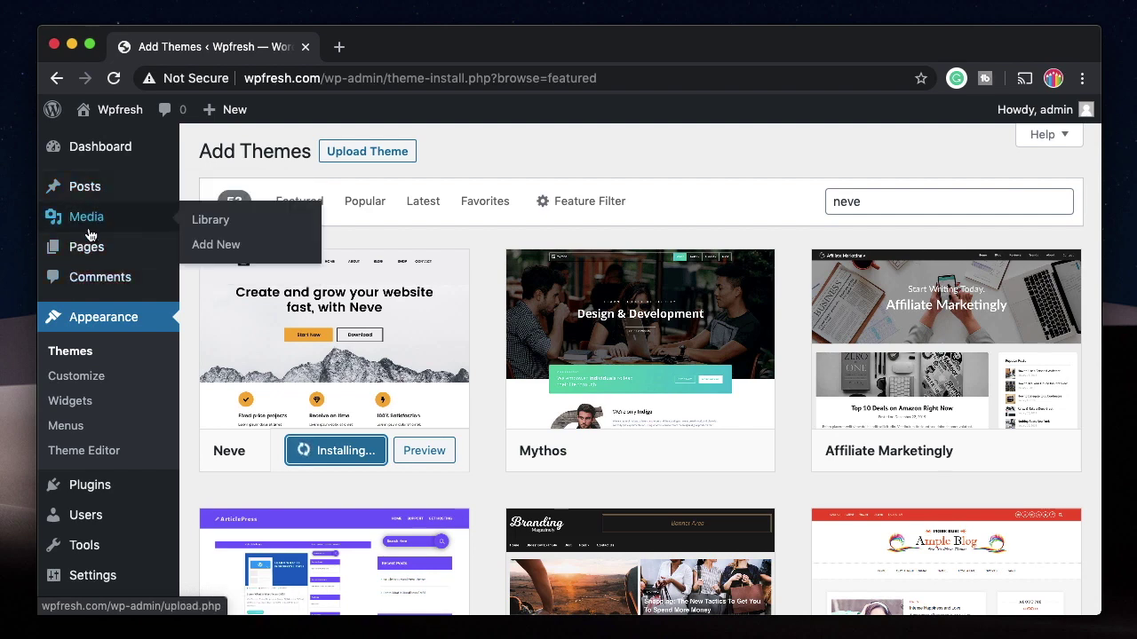
{"action": "mouse_move", "coordinate": [85, 256]}
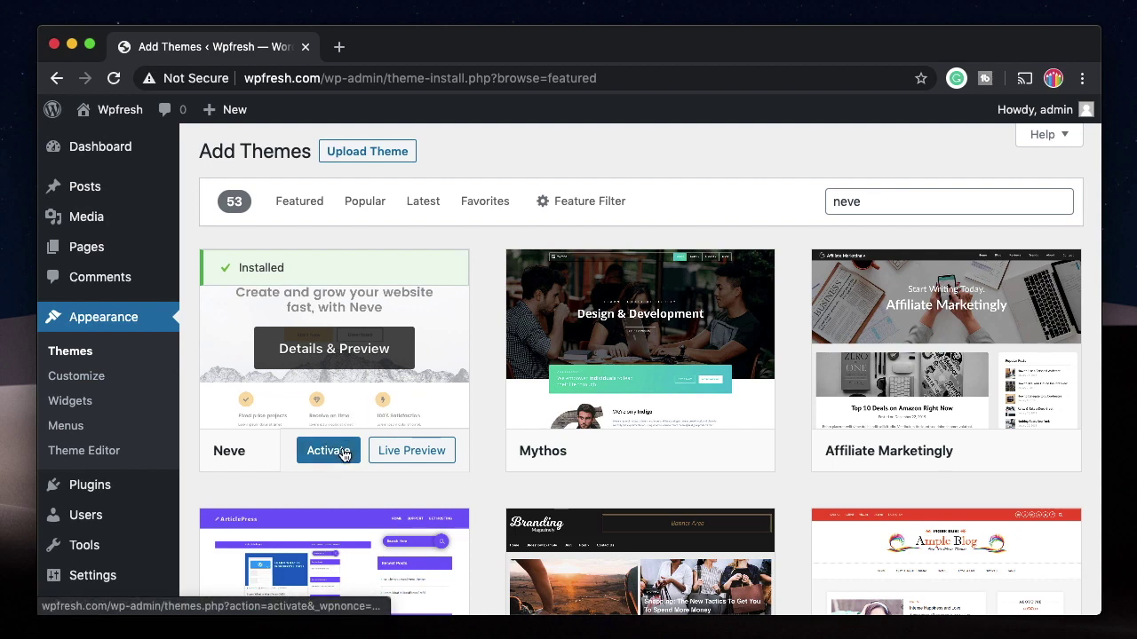
{"action": "left_click", "coordinate": [90, 355]}
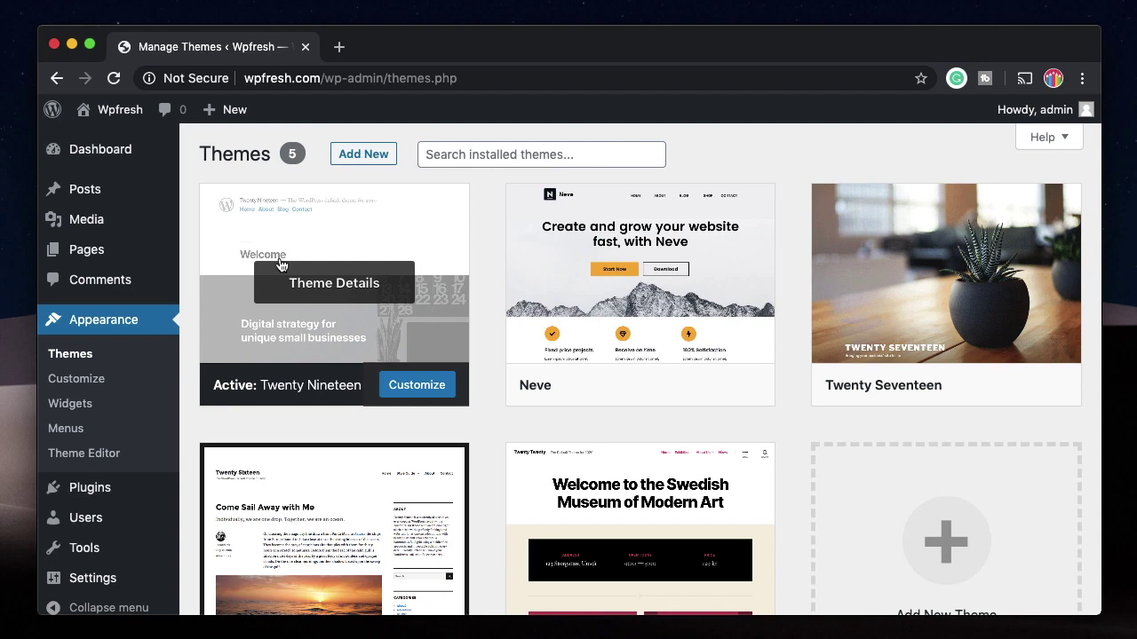
Step: Delete the Twenty Seventeen theme from its details and activate Neve
{"action": "mouse_move", "coordinate": [641, 364]}
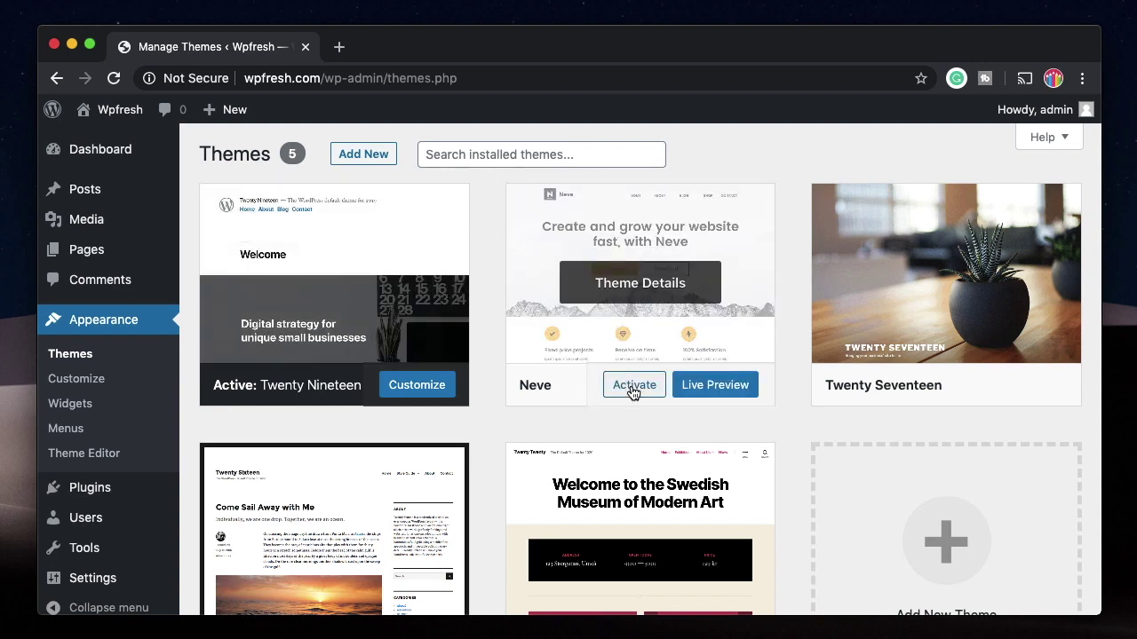
{"action": "mouse_move", "coordinate": [939, 389]}
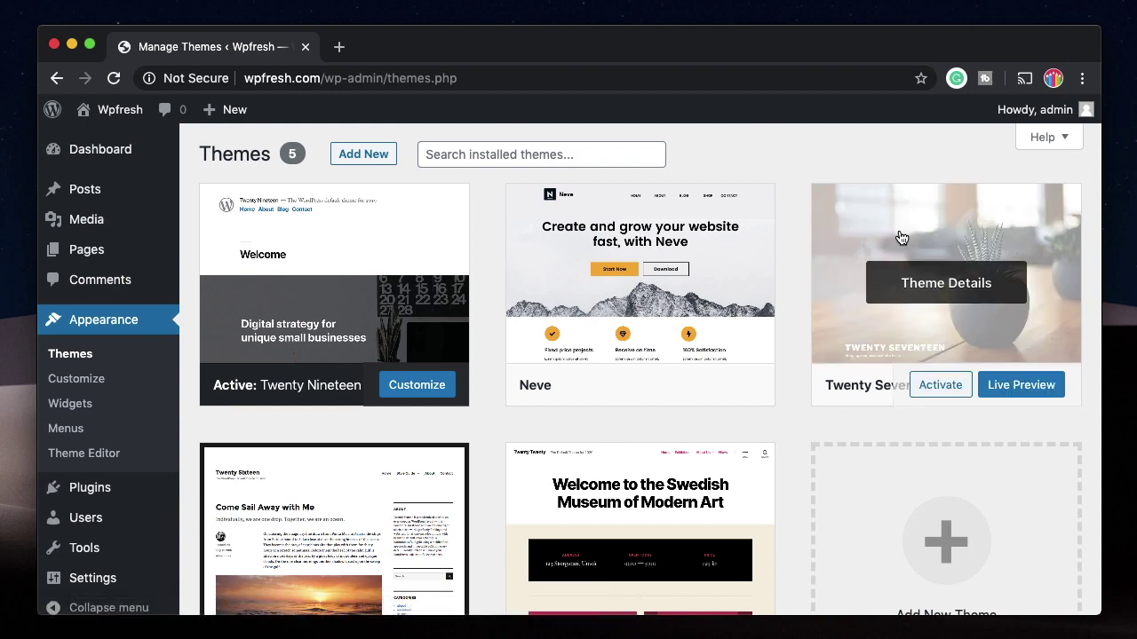
{"action": "left_click", "coordinate": [908, 284]}
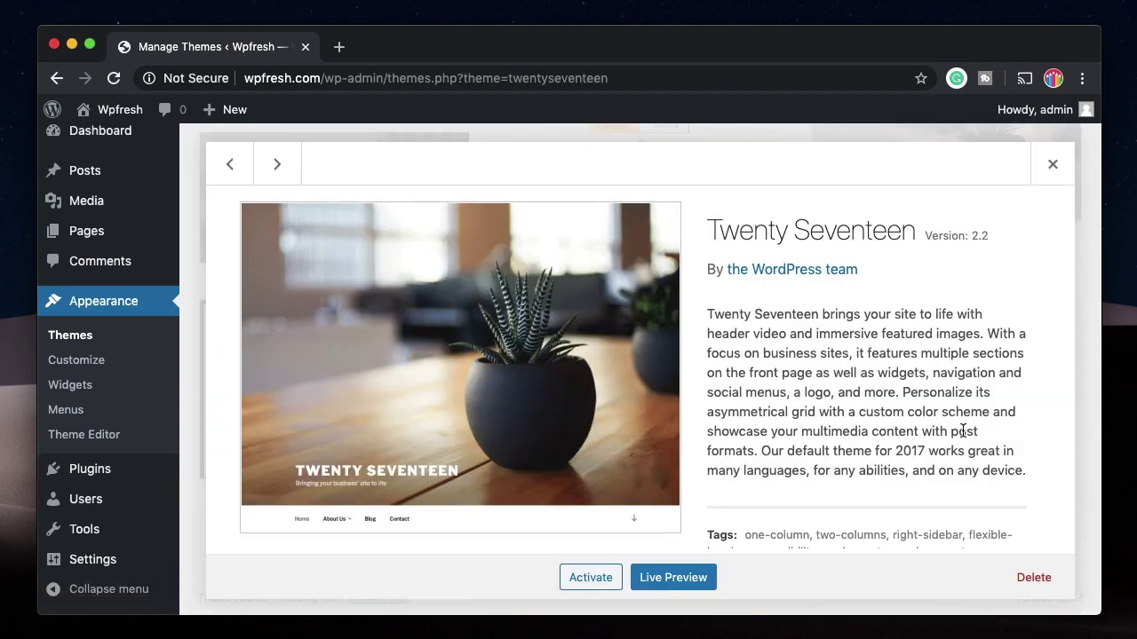
{"action": "left_click", "coordinate": [1035, 579]}
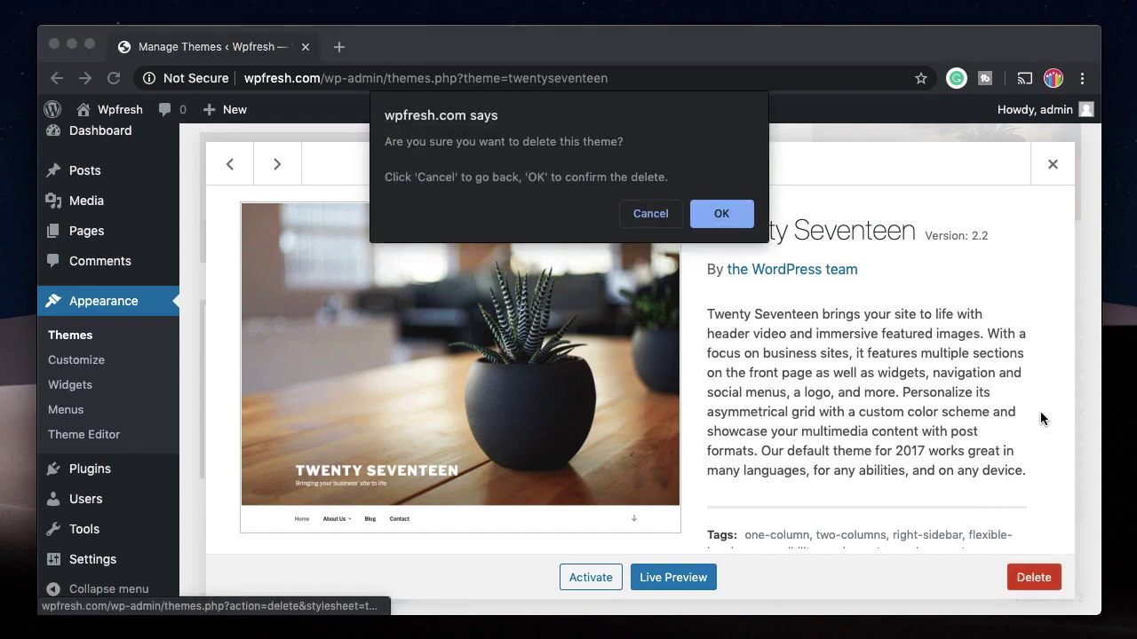
{"action": "left_click", "coordinate": [729, 220]}
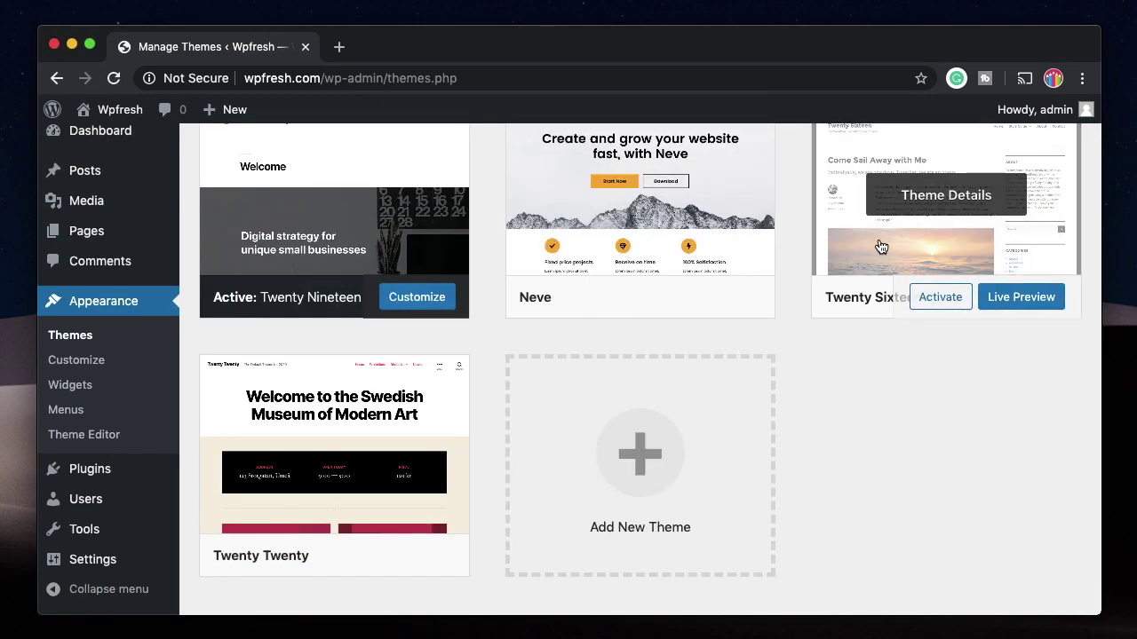
{"action": "left_click", "coordinate": [632, 299]}
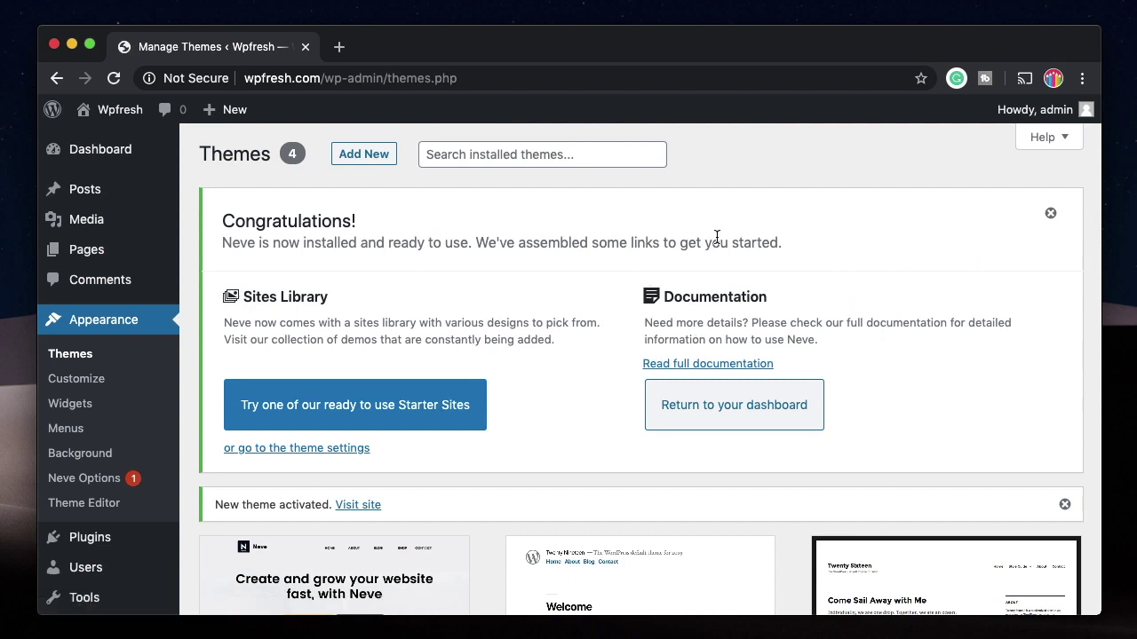
Step: Dismiss the Neve activation notices and open the Neve Options Welcome to Neve page
{"action": "scroll", "coordinate": [716, 237], "scroll_direction": "down", "scroll_amount": 1}
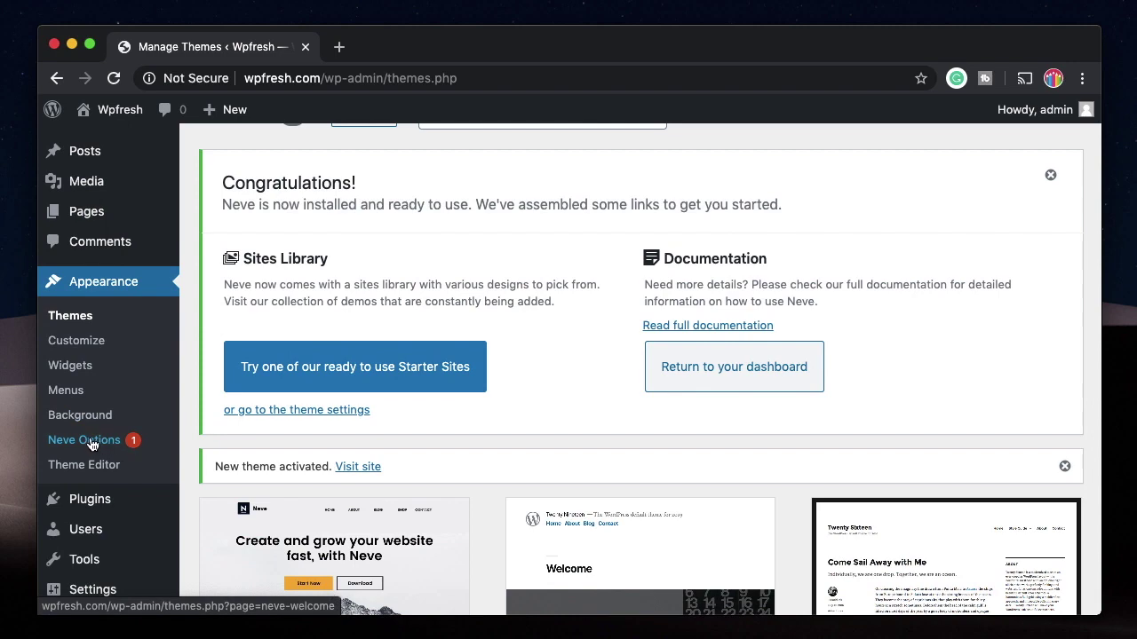
{"action": "left_click", "coordinate": [1051, 174]}
{"action": "scroll", "coordinate": [700, 309], "scroll_direction": "down", "scroll_amount": 1}
{"action": "left_click", "coordinate": [1066, 139]}
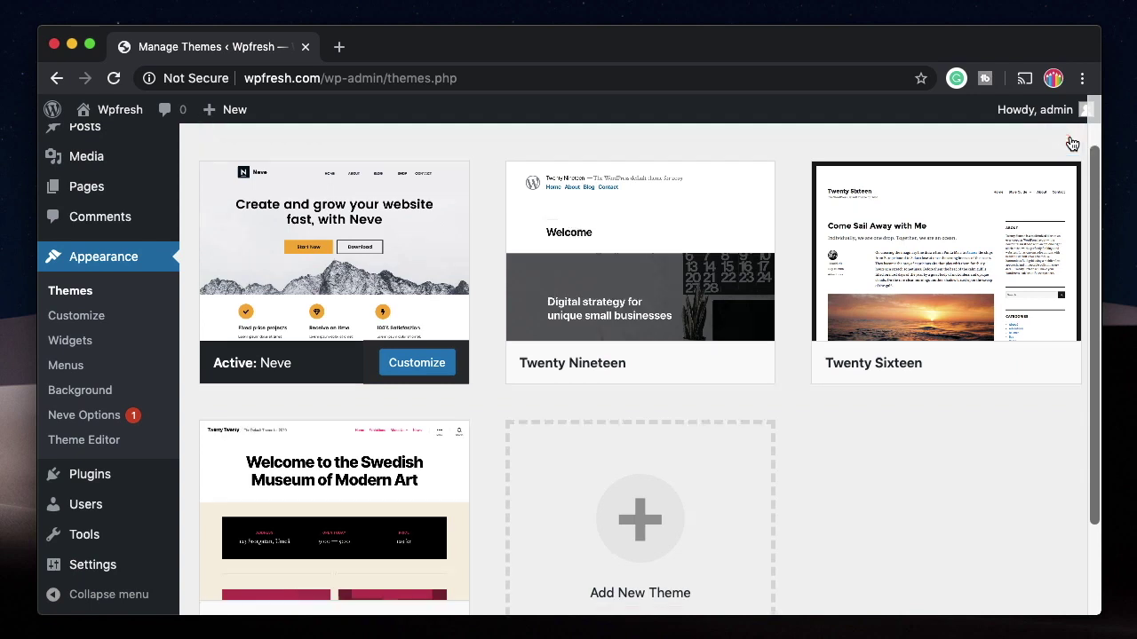
{"action": "left_click", "coordinate": [92, 416]}
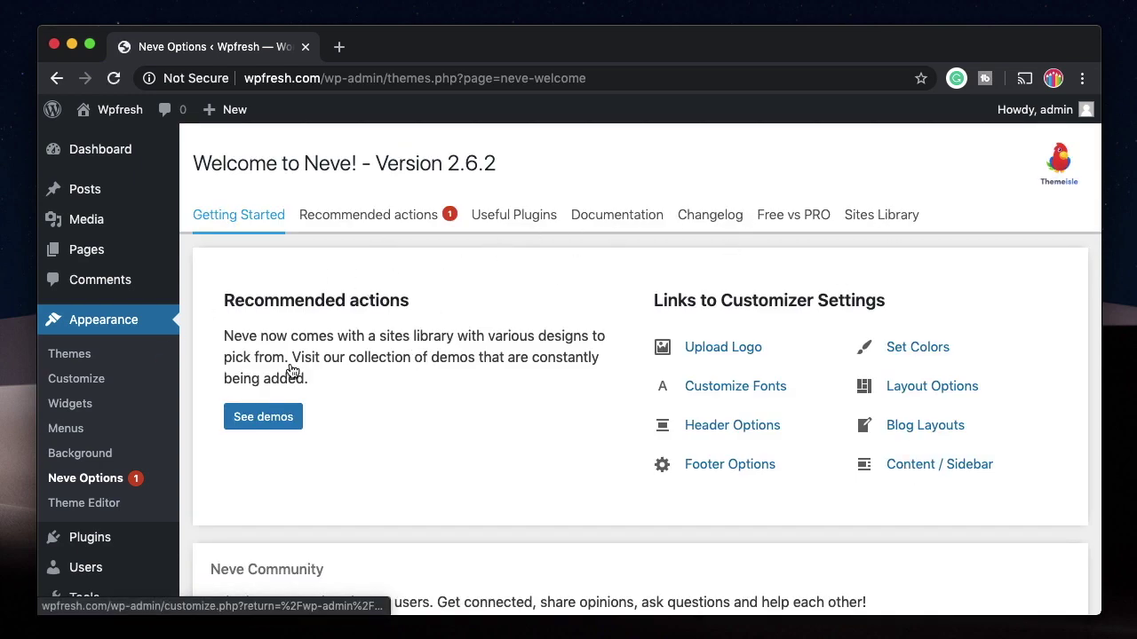
Step: Open All Posts in a new tab and view New post Siaa on the live site
{"action": "mouse_move", "coordinate": [85, 189]}
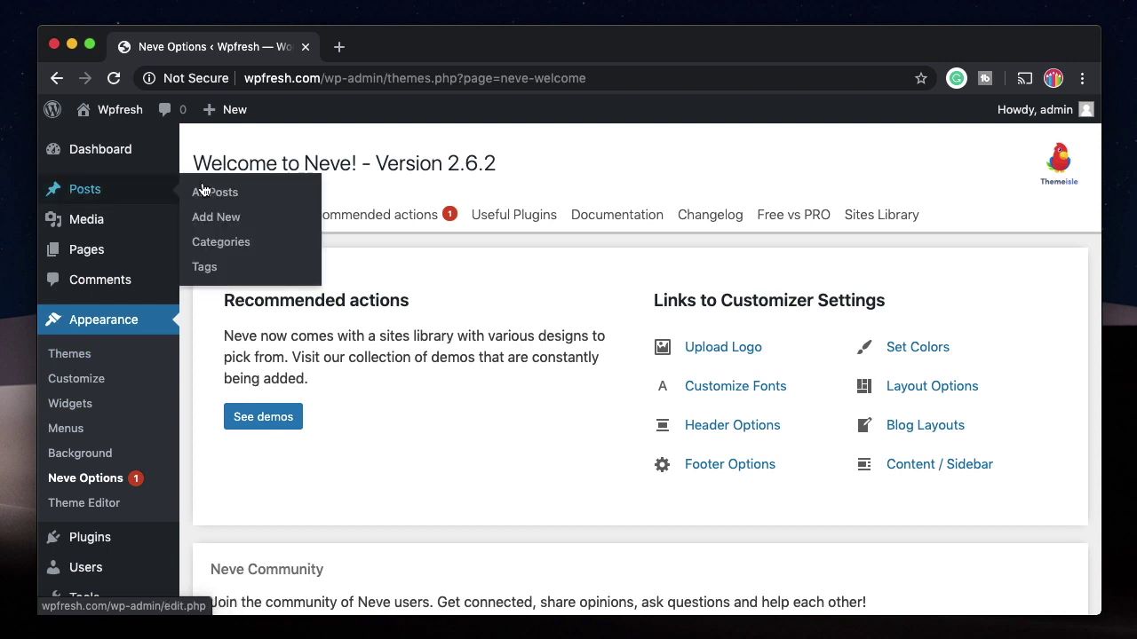
{"action": "left_click", "coordinate": [213, 191], "text": "super"}
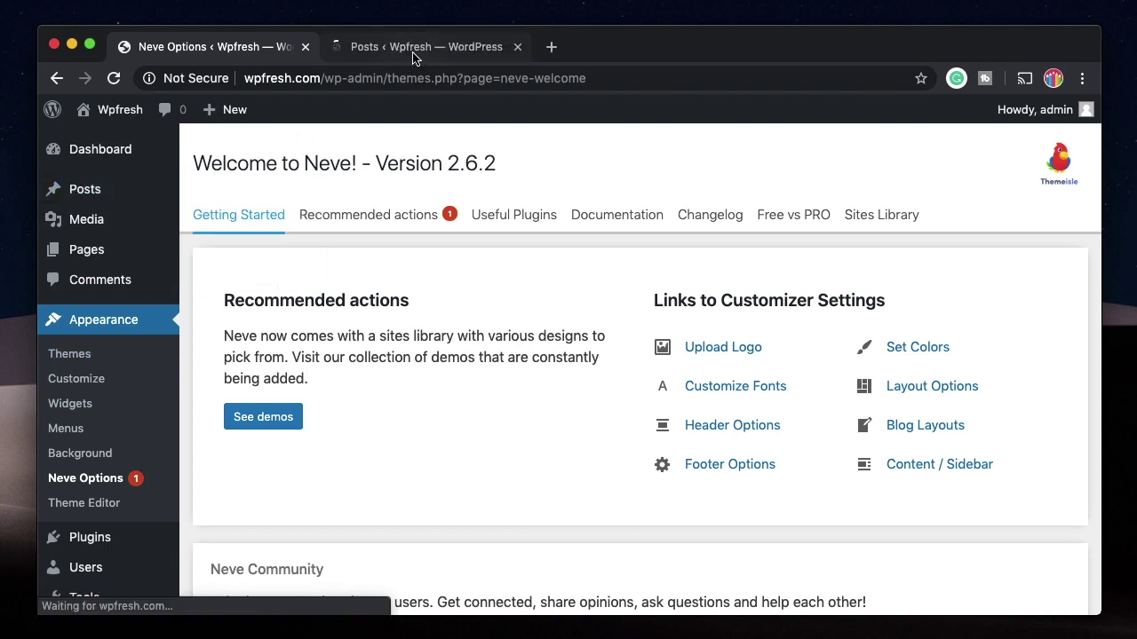
{"action": "left_click", "coordinate": [452, 49]}
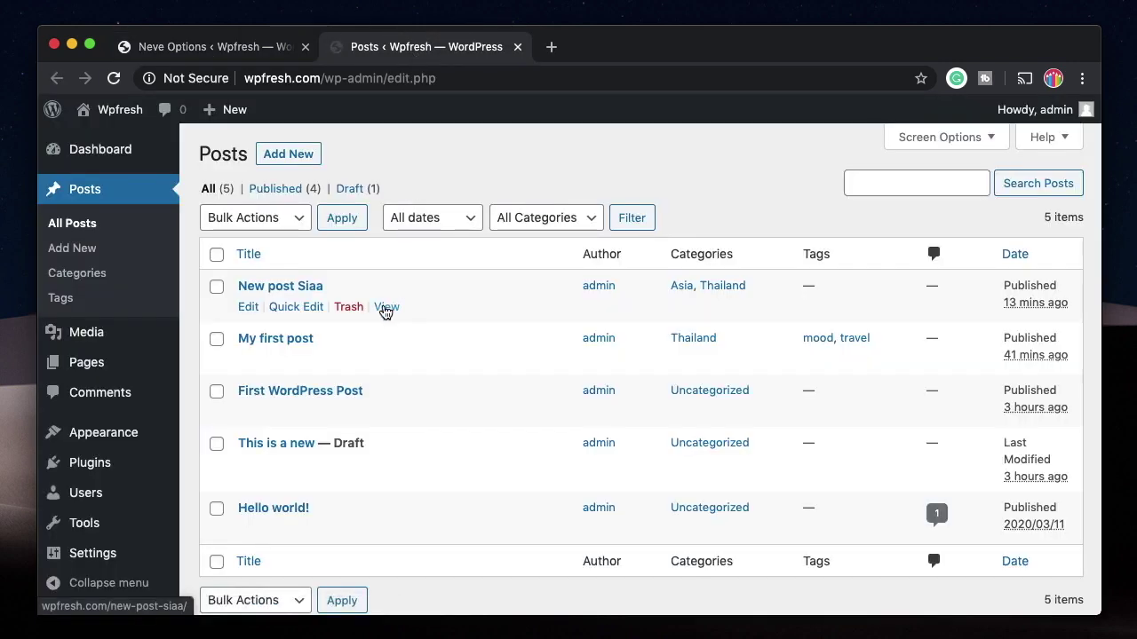
{"action": "left_click", "coordinate": [386, 309], "text": "shift+super"}
{"action": "scroll", "coordinate": [543, 338], "scroll_direction": "down", "scroll_amount": 2}
{"action": "scroll", "coordinate": [544, 341], "scroll_direction": "down", "scroll_amount": 5}
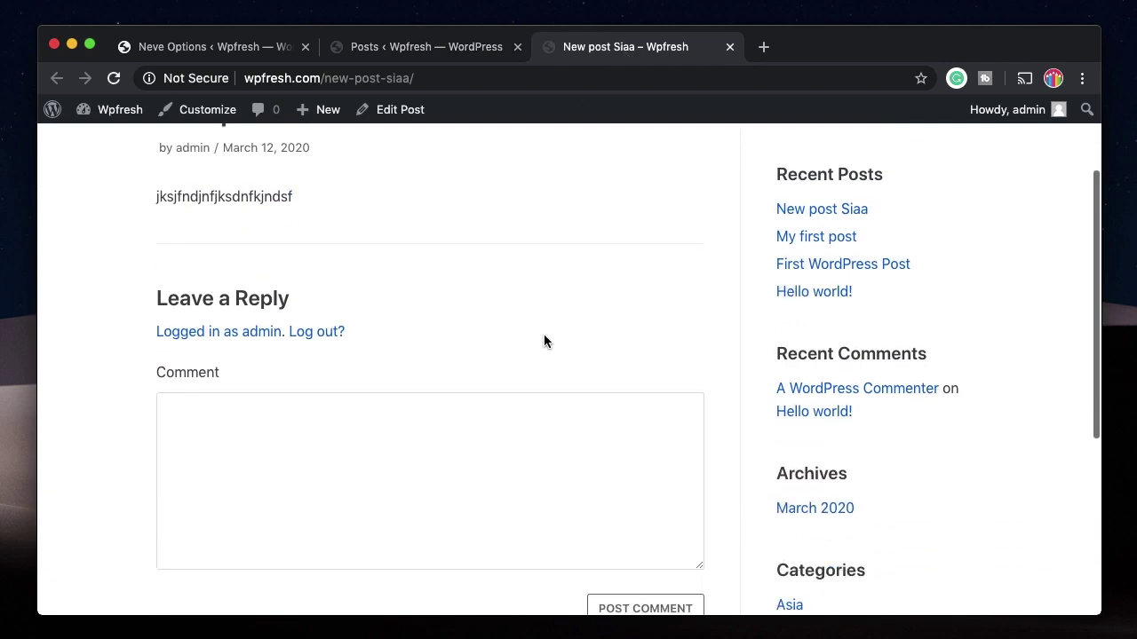
{"action": "scroll", "coordinate": [549, 251], "scroll_direction": "up", "scroll_amount": 8}
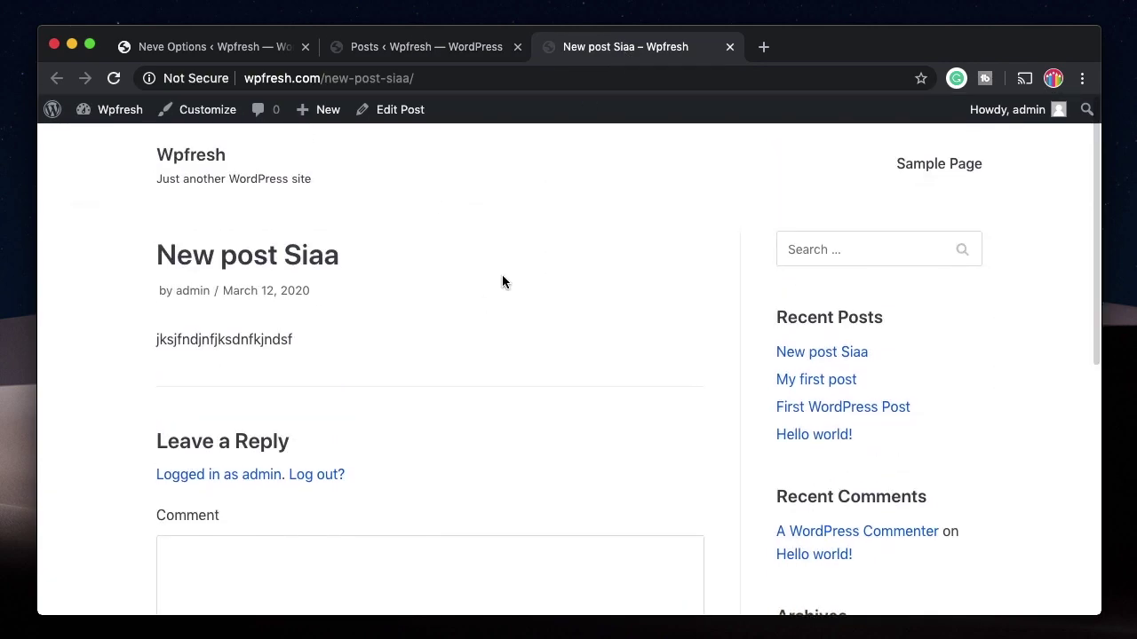
Step: View My first post live, rendered in Neve with its sidebar
{"action": "left_click", "coordinate": [426, 46]}
{"action": "left_click", "coordinate": [385, 362], "text": "shift+super"}
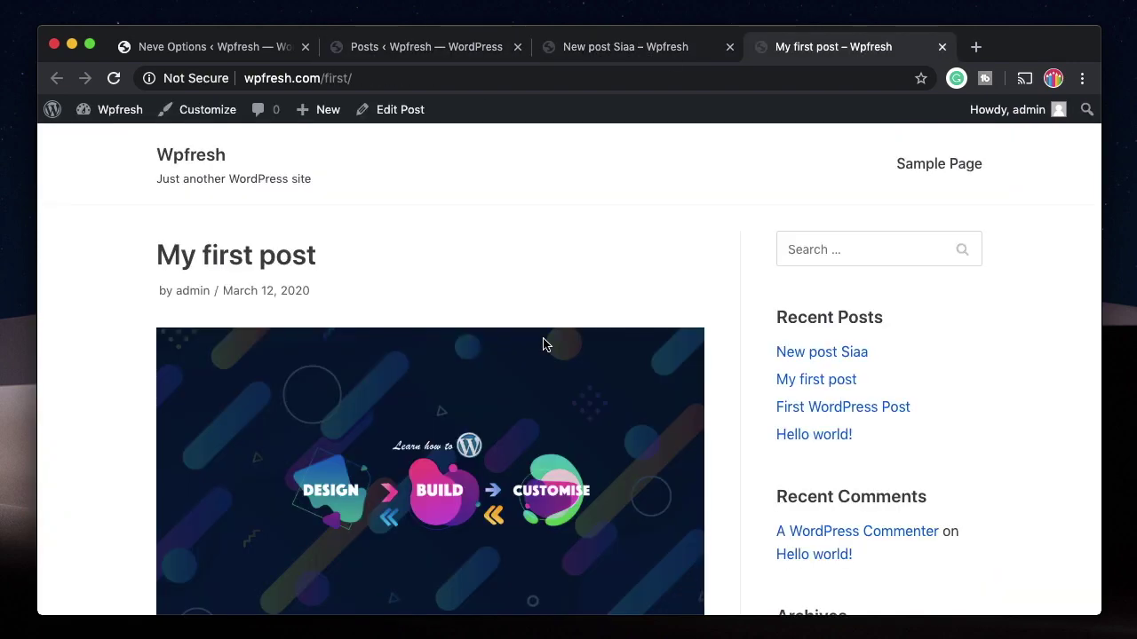
{"action": "scroll", "coordinate": [544, 344], "scroll_direction": "down", "scroll_amount": 10}
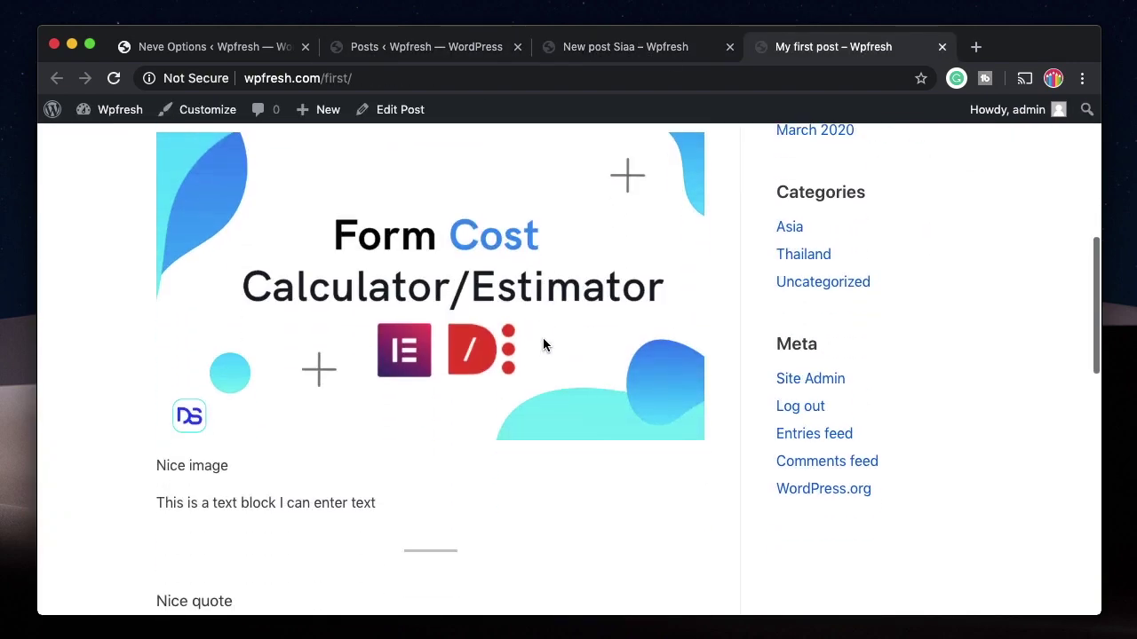
{"action": "scroll", "coordinate": [543, 344], "scroll_direction": "up", "scroll_amount": 10}
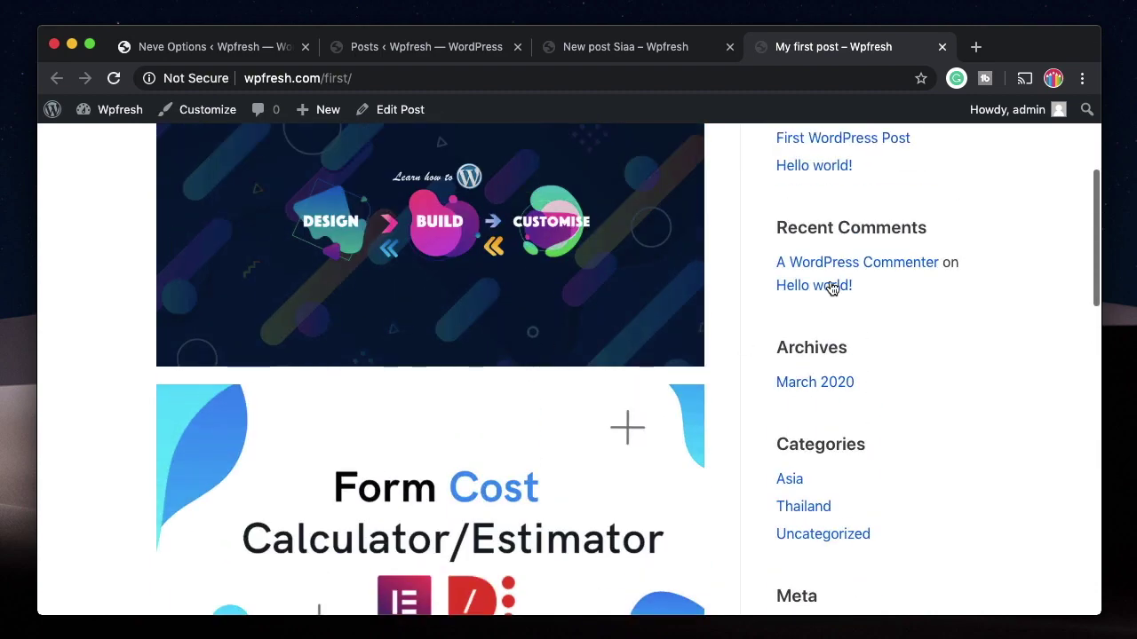
{"action": "scroll", "coordinate": [811, 335], "scroll_direction": "up", "scroll_amount": 3}
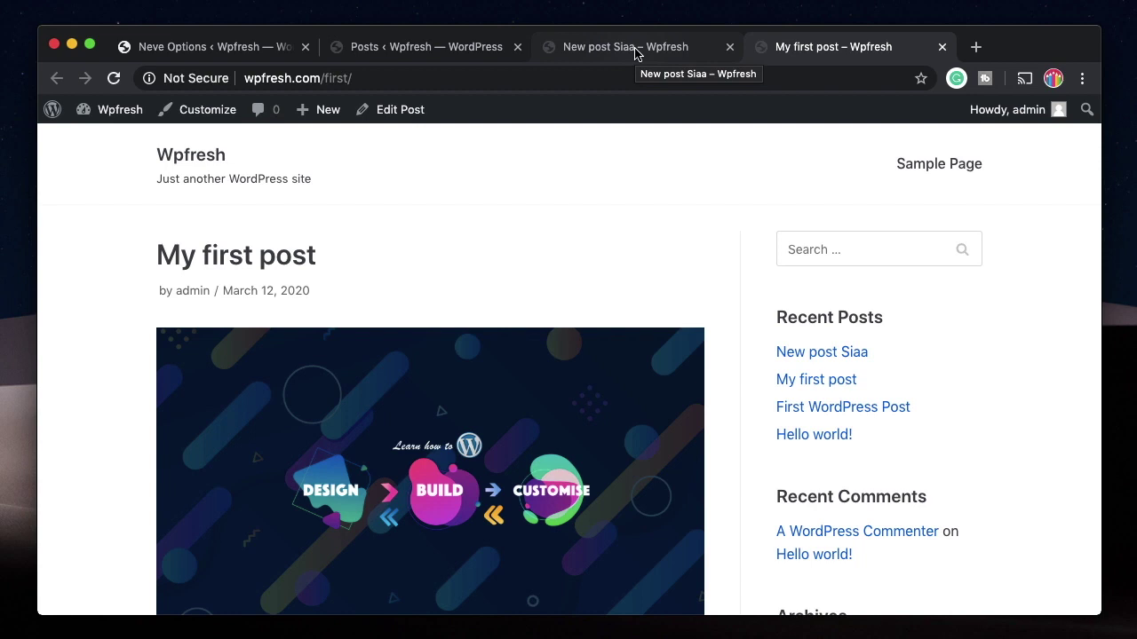
Step: Close the New post Siaa and My first post tabs and open Appearance > Customize
{"action": "left_click", "coordinate": [729, 47]}
{"action": "left_click", "coordinate": [731, 47]}
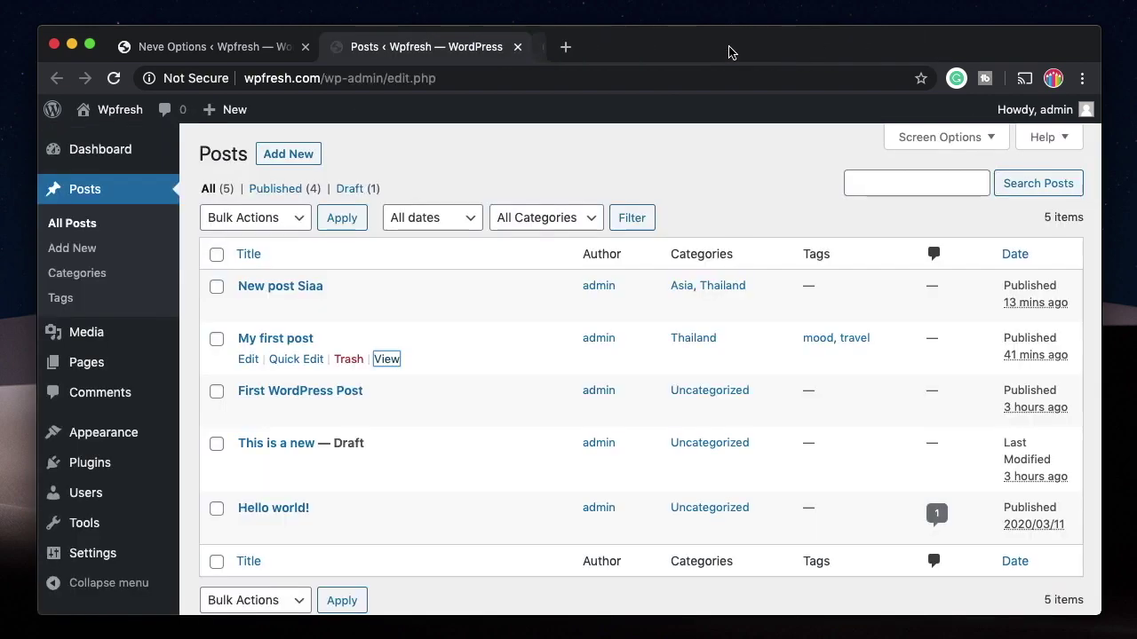
{"action": "mouse_move", "coordinate": [125, 337]}
{"action": "mouse_move", "coordinate": [116, 433]}
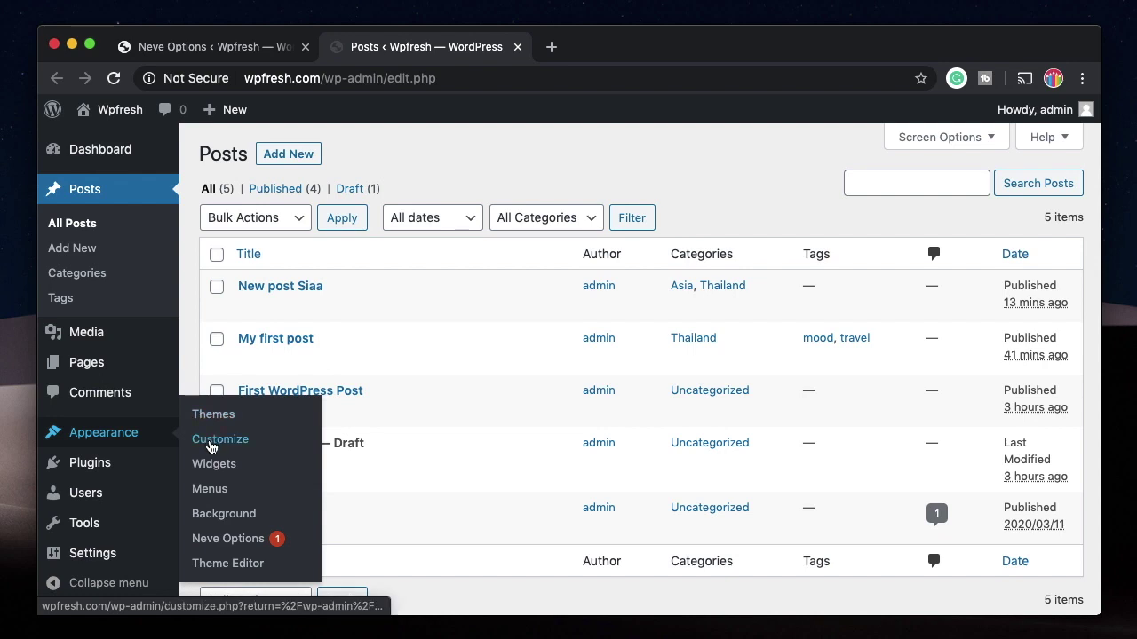
{"action": "left_click", "coordinate": [210, 444]}
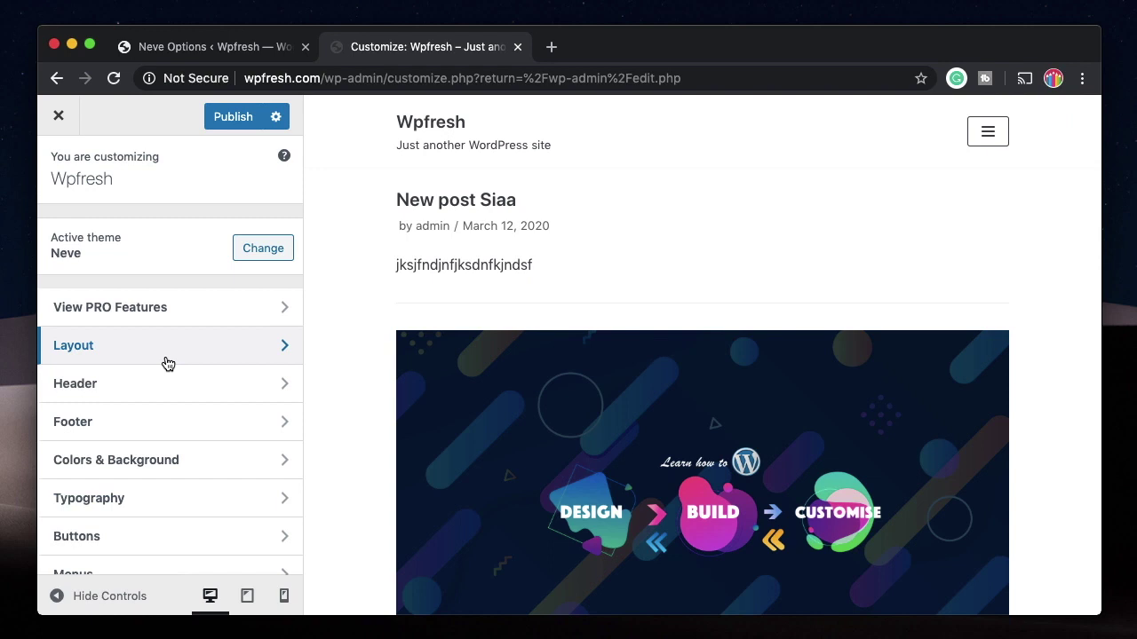
Step: Set the Neve container width to 1234 px under Layout > Container
{"action": "left_click", "coordinate": [168, 364]}
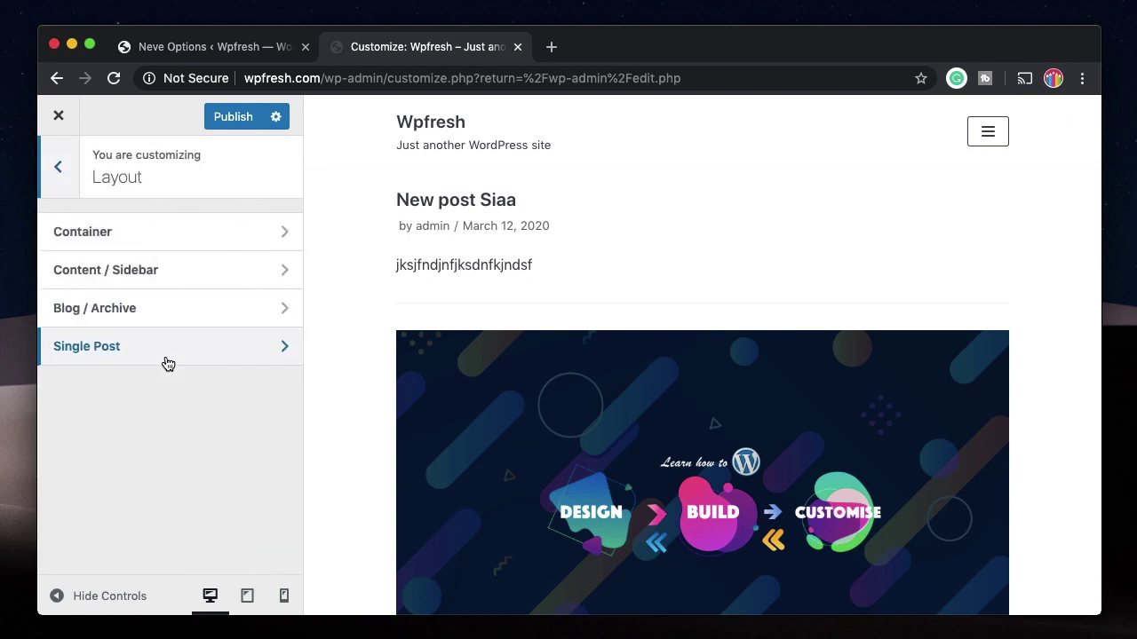
{"action": "left_click", "coordinate": [155, 243]}
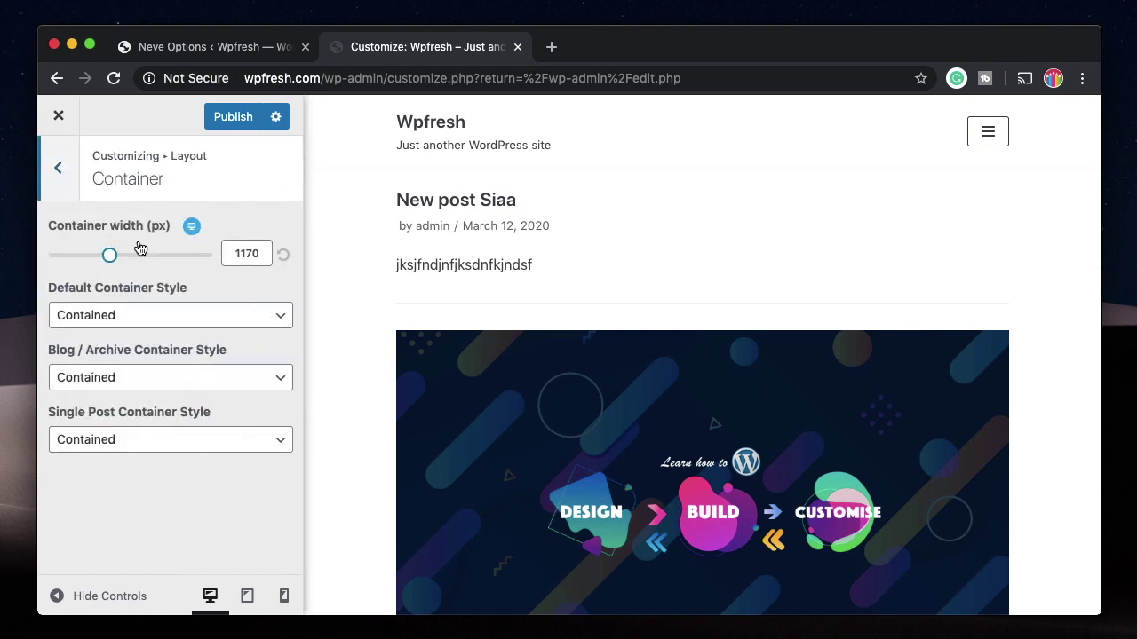
{"action": "mouse_move", "coordinate": [110, 257]}
{"action": "left_mouse_down"}
{"action": "mouse_move", "coordinate": [142, 259]}
{"action": "mouse_move", "coordinate": [107, 258]}
{"action": "mouse_move", "coordinate": [117, 257]}
{"action": "left_mouse_up"}
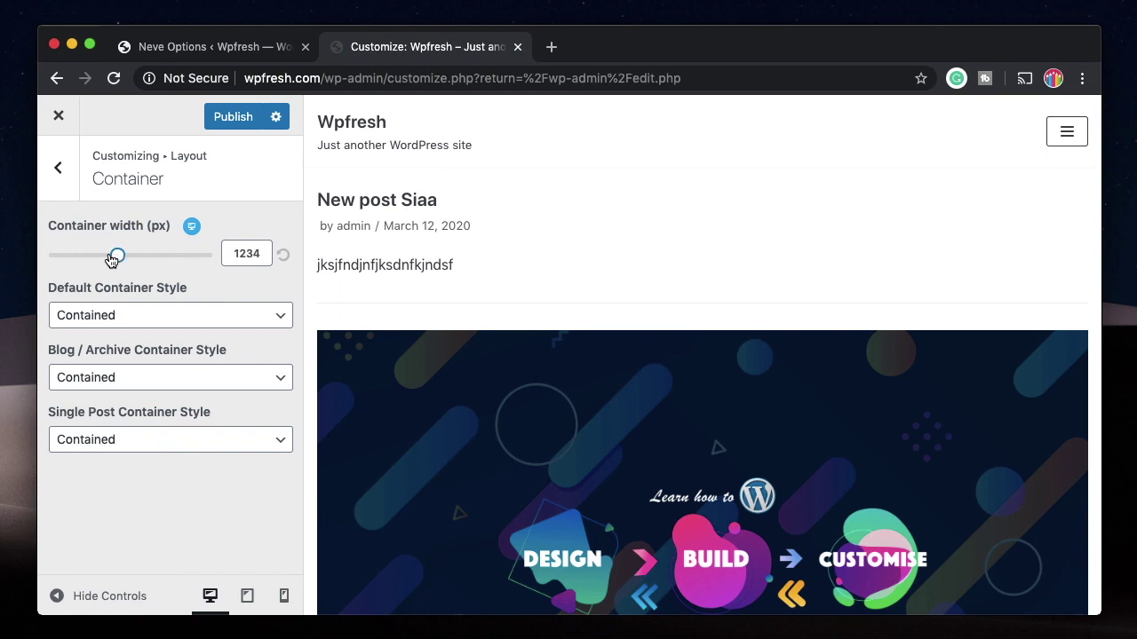
{"action": "left_click", "coordinate": [68, 195]}
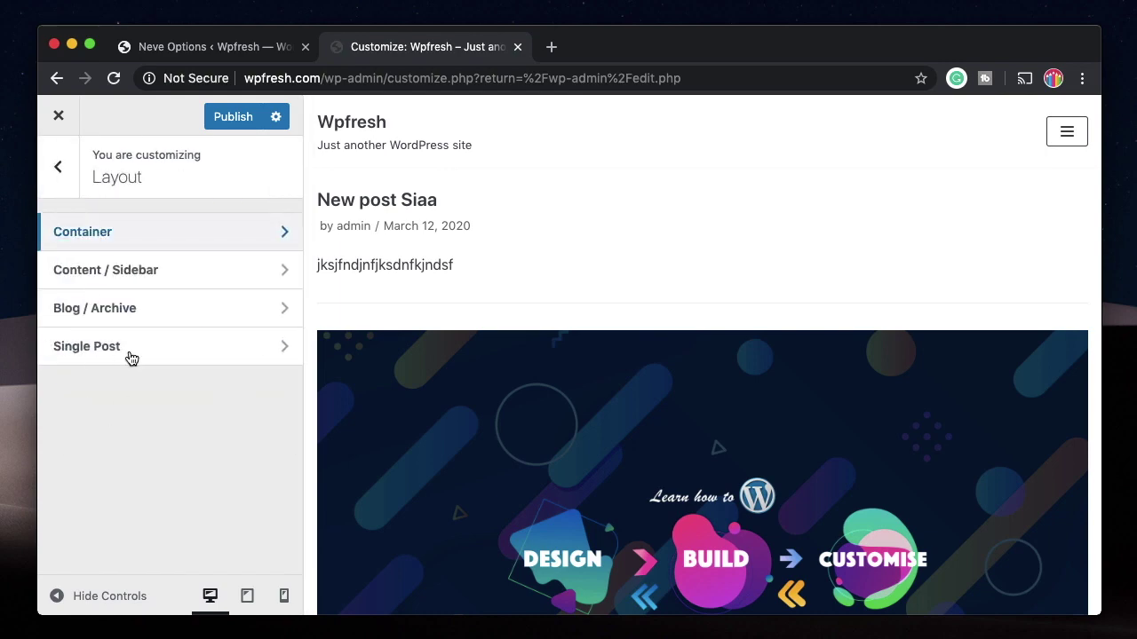
Step: Switch the Blog / Archive layout to grid and go back to the main Customizer menu
{"action": "left_click", "coordinate": [145, 317]}
{"action": "left_click", "coordinate": [171, 275]}
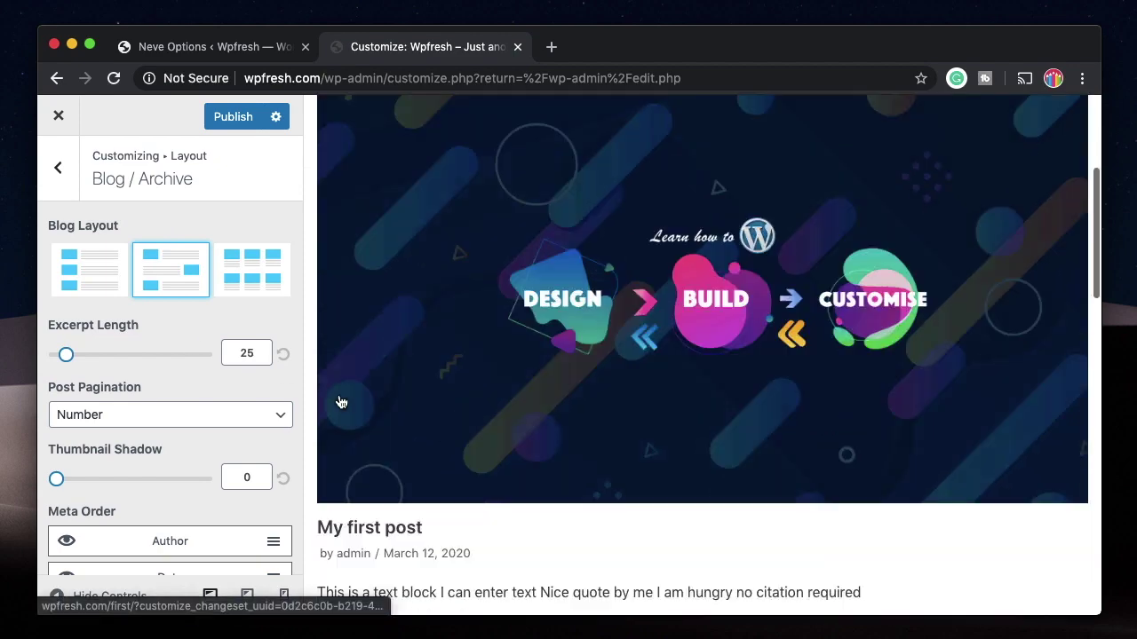
{"action": "left_click", "coordinate": [251, 277]}
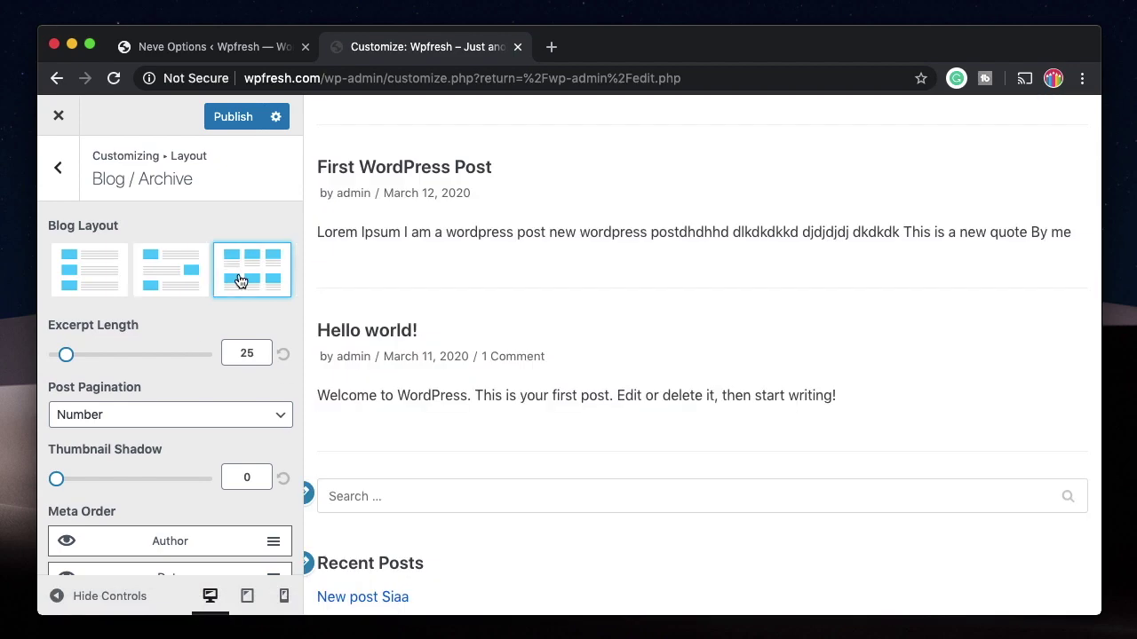
{"action": "left_click", "coordinate": [58, 168]}
{"action": "scroll", "coordinate": [139, 454], "scroll_direction": "down", "scroll_amount": 1}
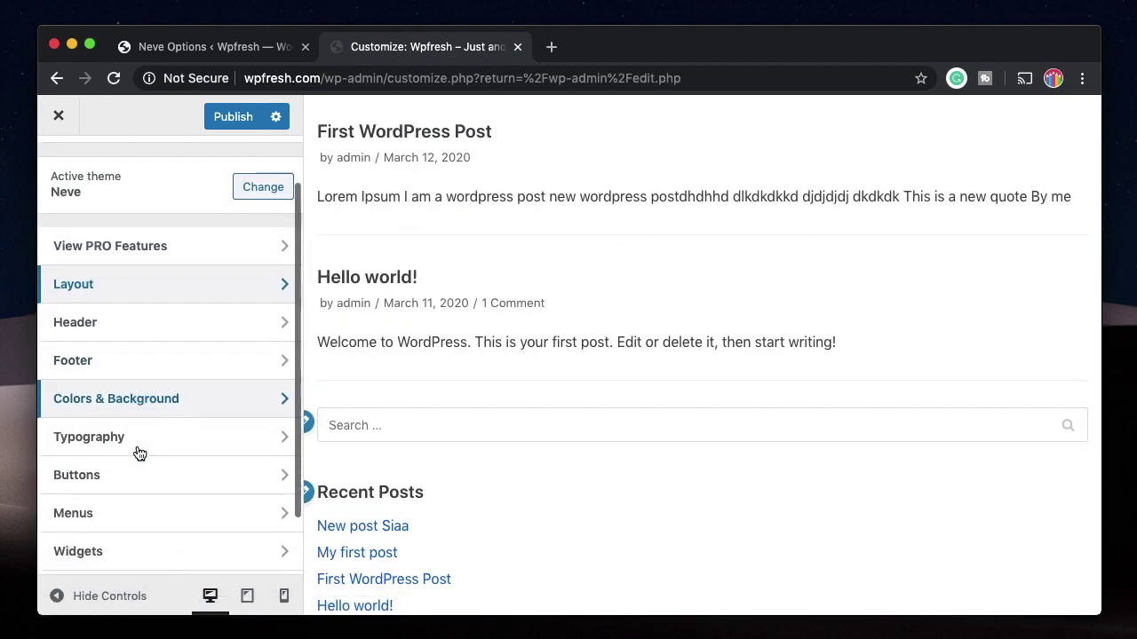
Step: Review the header's logo and site identity settings, closing the logo picker without choosing an image
{"action": "left_click", "coordinate": [145, 330]}
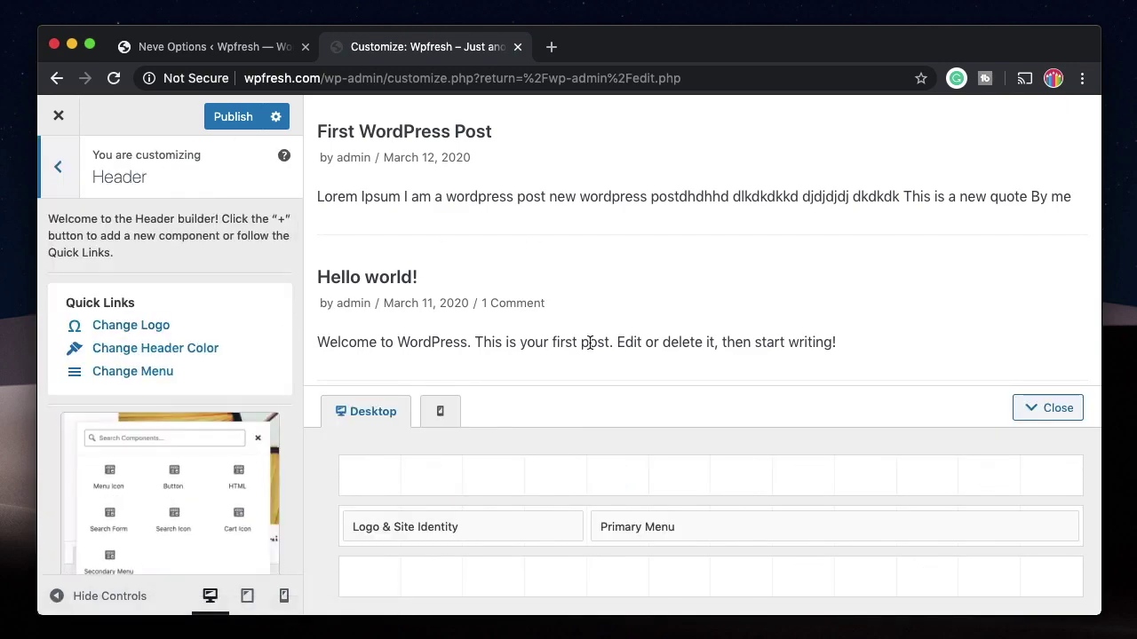
{"action": "scroll", "coordinate": [589, 345], "scroll_direction": "up", "scroll_amount": 8}
{"action": "scroll", "coordinate": [590, 345], "scroll_direction": "up", "scroll_amount": 2}
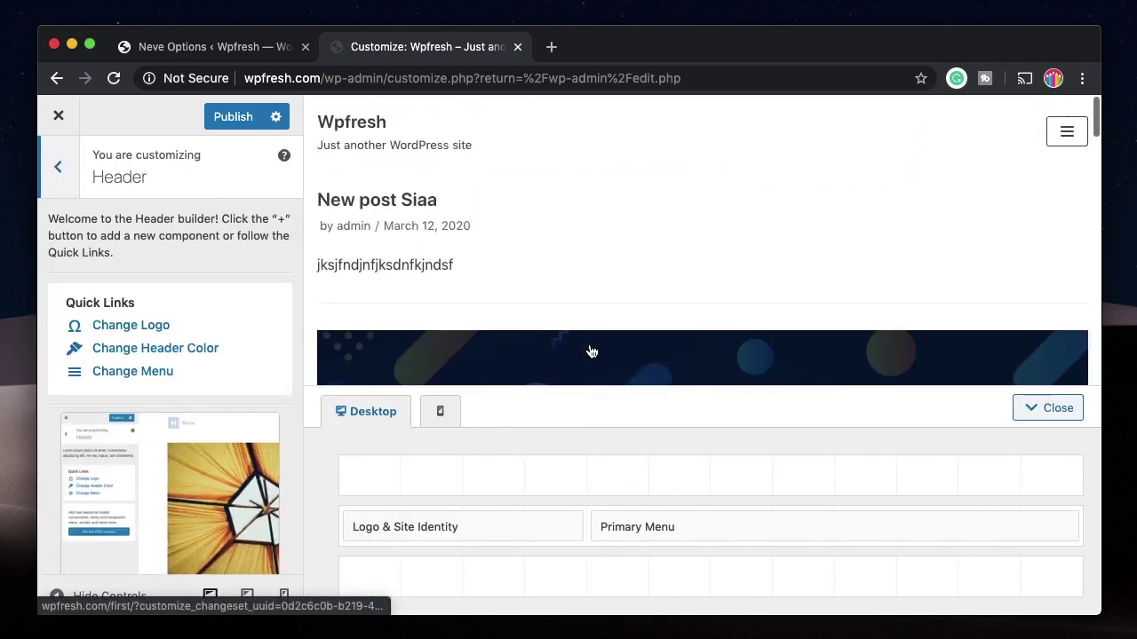
{"action": "left_click", "coordinate": [139, 331]}
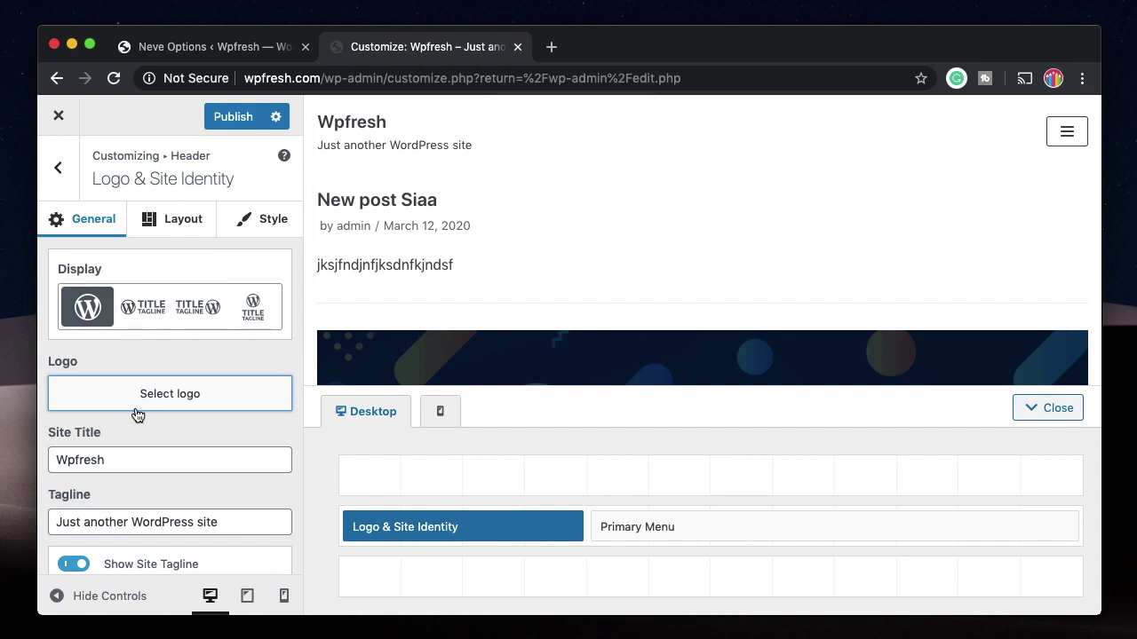
{"action": "left_click", "coordinate": [155, 407]}
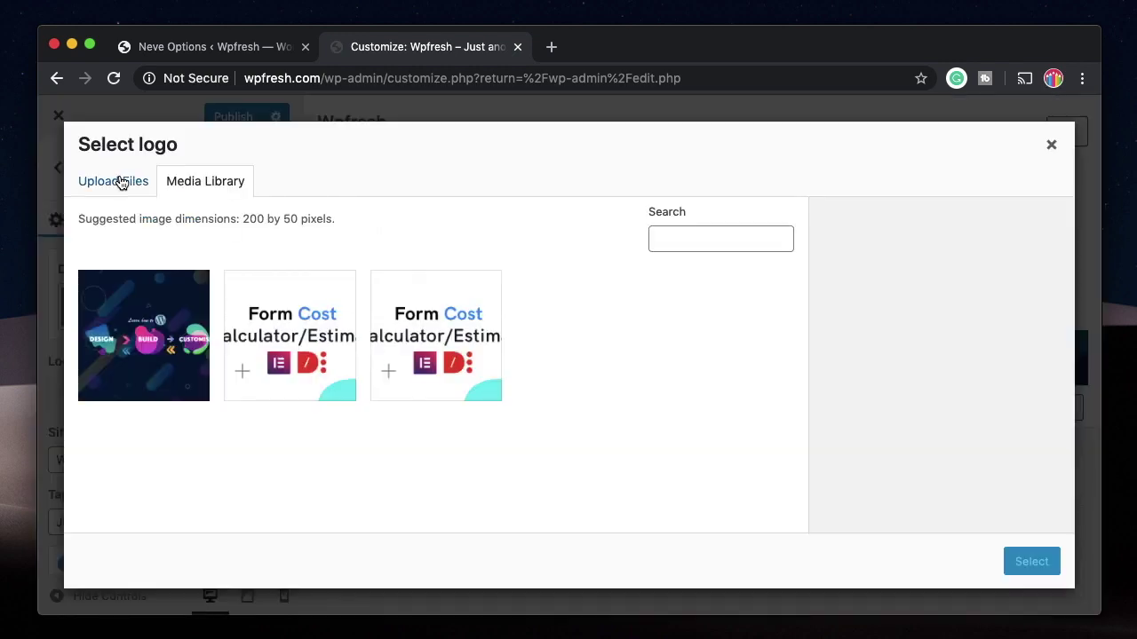
{"action": "left_click", "coordinate": [117, 181]}
{"action": "left_click", "coordinate": [1050, 144]}
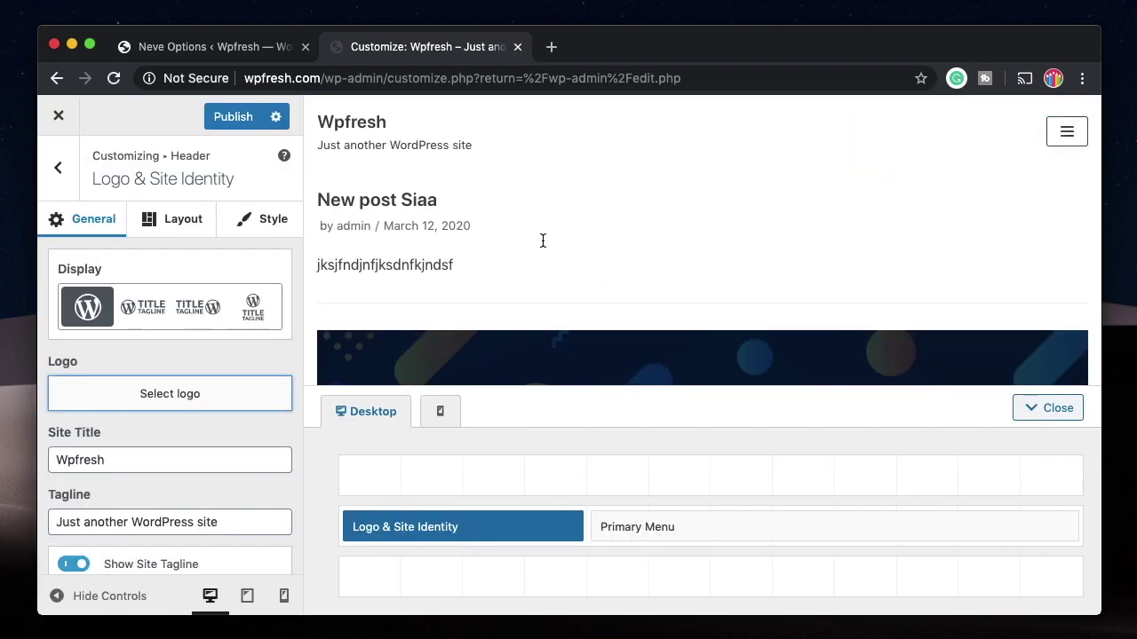
{"action": "scroll", "coordinate": [156, 446], "scroll_direction": "down", "scroll_amount": 2}
{"action": "scroll", "coordinate": [140, 384], "scroll_direction": "down", "scroll_amount": 3}
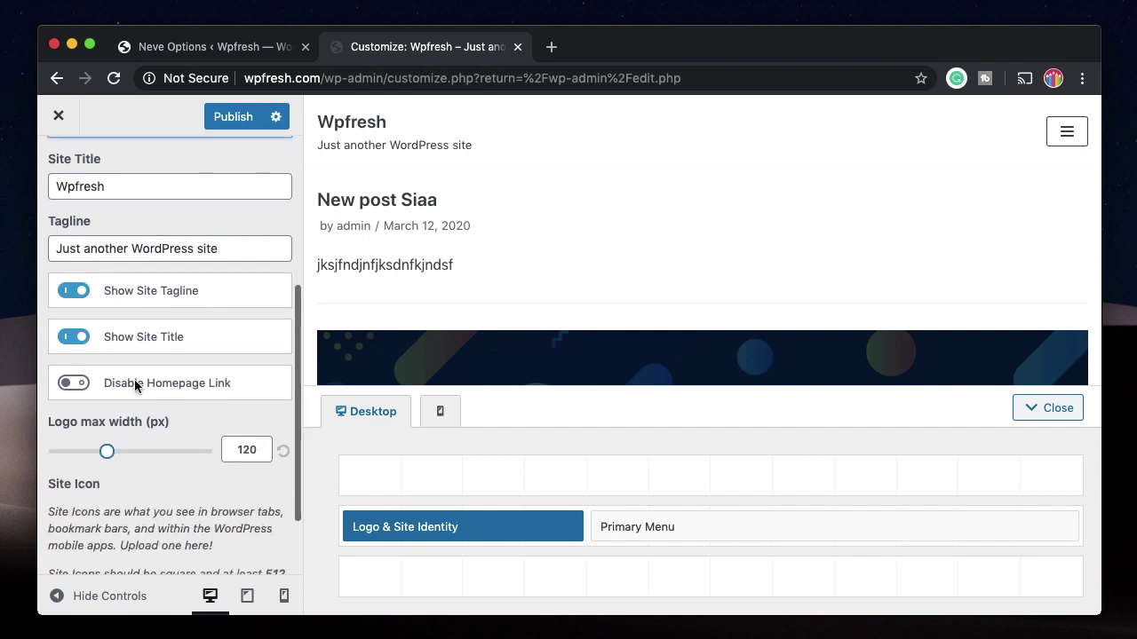
{"action": "scroll", "coordinate": [142, 471], "scroll_direction": "down", "scroll_amount": 2}
{"action": "scroll", "coordinate": [116, 299], "scroll_direction": "up", "scroll_amount": 5}
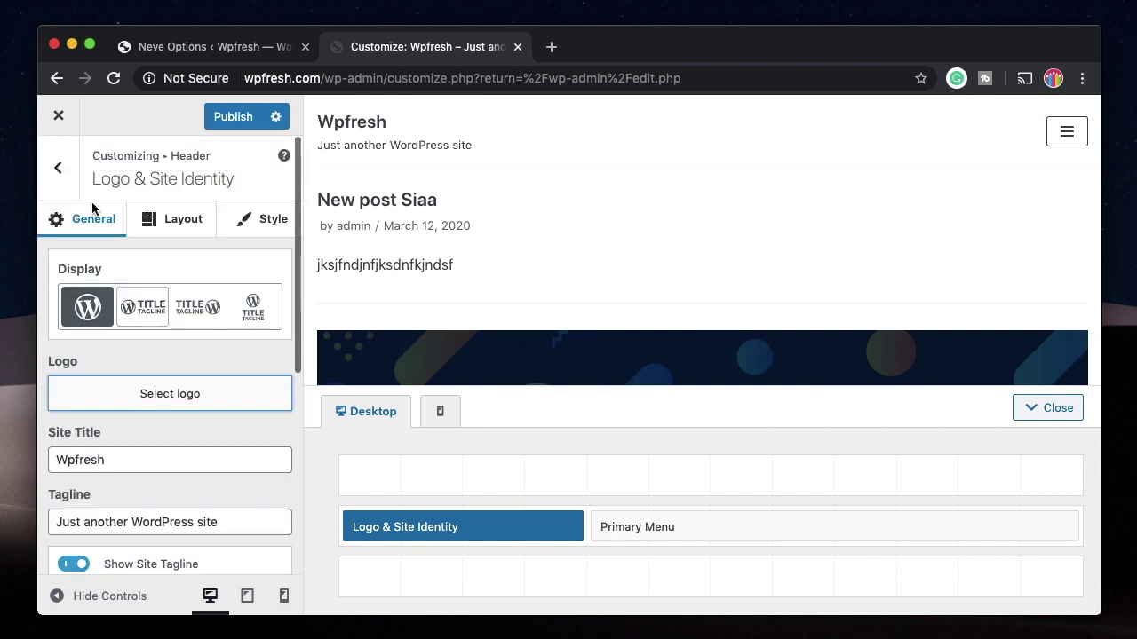
Step: Return to the main Customizer menu and publish the pending changes
{"action": "left_click", "coordinate": [57, 165]}
{"action": "left_click", "coordinate": [57, 165]}
{"action": "scroll", "coordinate": [133, 548], "scroll_direction": "down", "scroll_amount": 2}
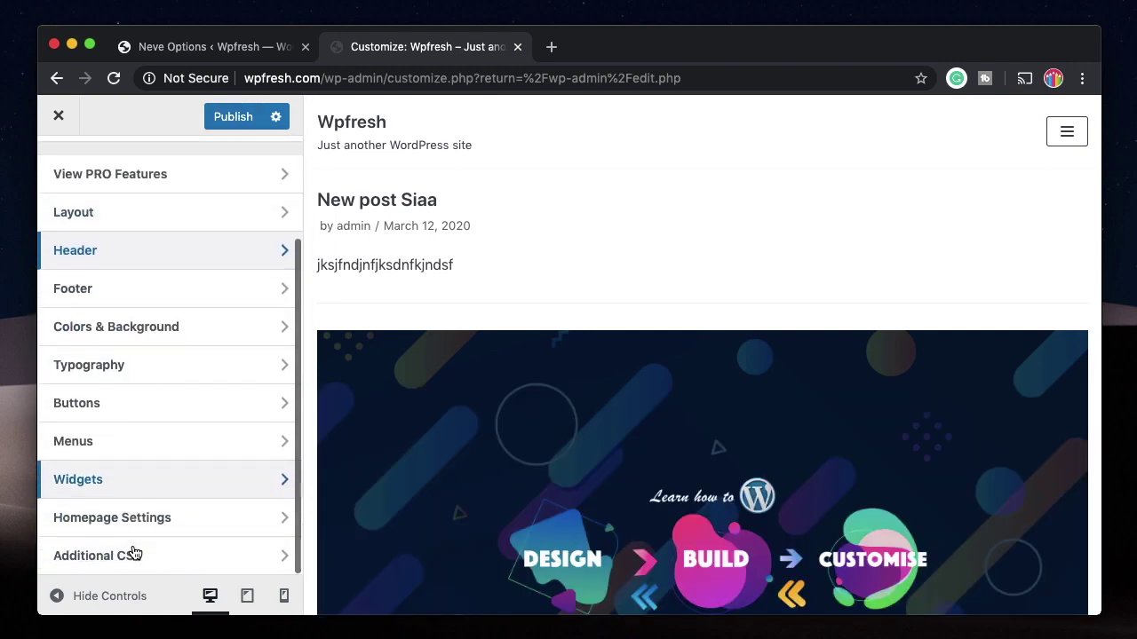
{"action": "scroll", "coordinate": [135, 498], "scroll_direction": "up", "scroll_amount": 3}
{"action": "left_click", "coordinate": [224, 119]}
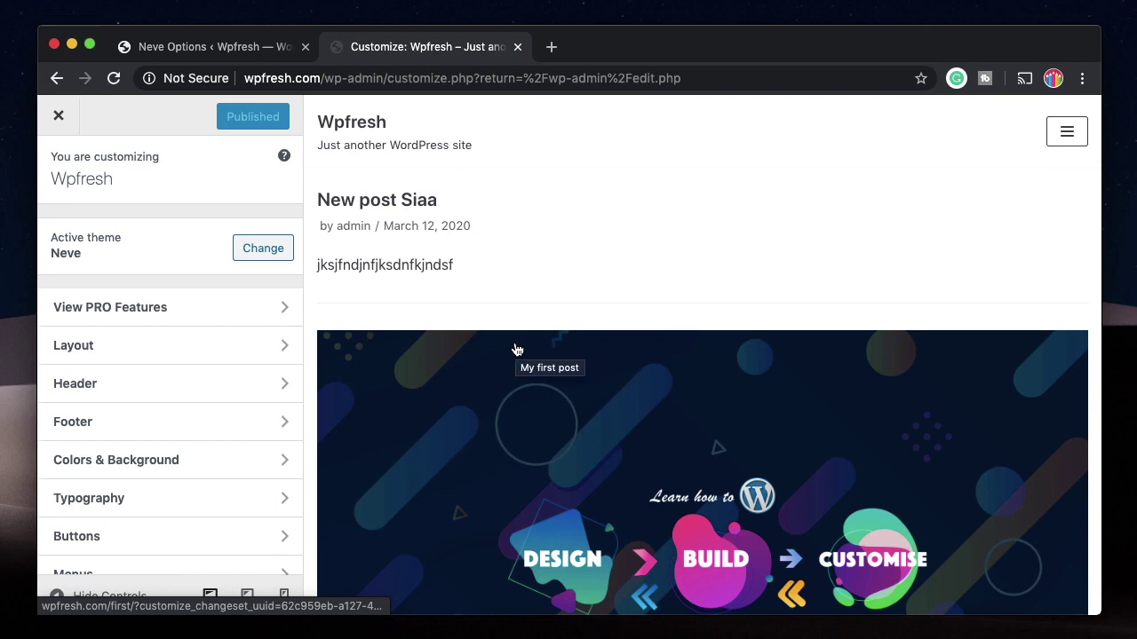
Step: Open the Widgets admin page and collapse and re-expand the Sidebar widget area
{"action": "left_click", "coordinate": [209, 48]}
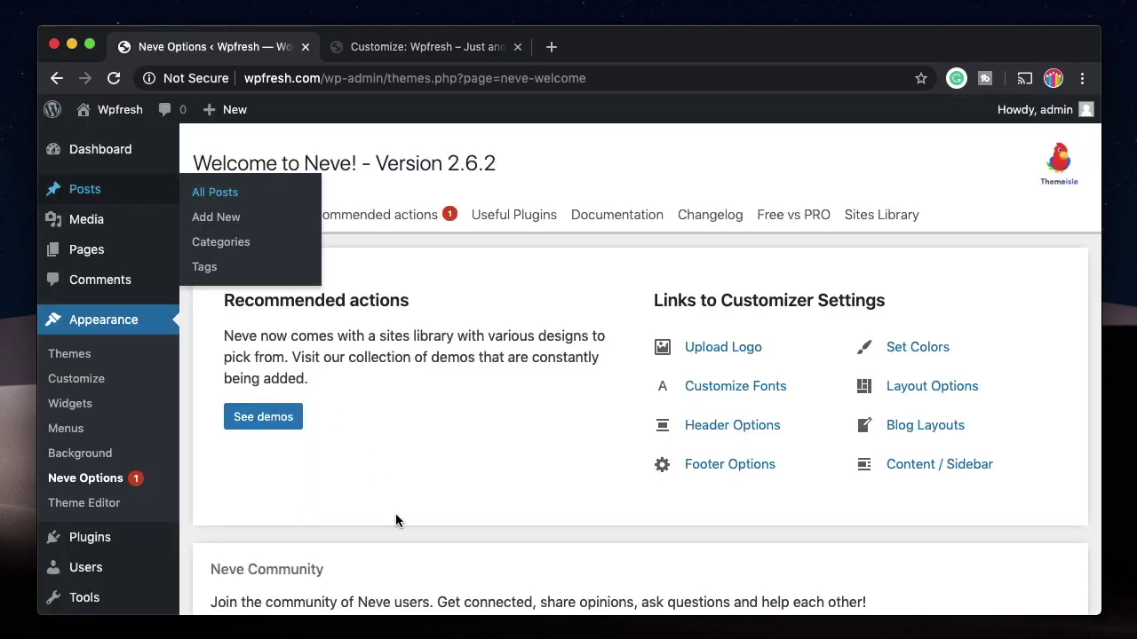
{"action": "left_click", "coordinate": [69, 402]}
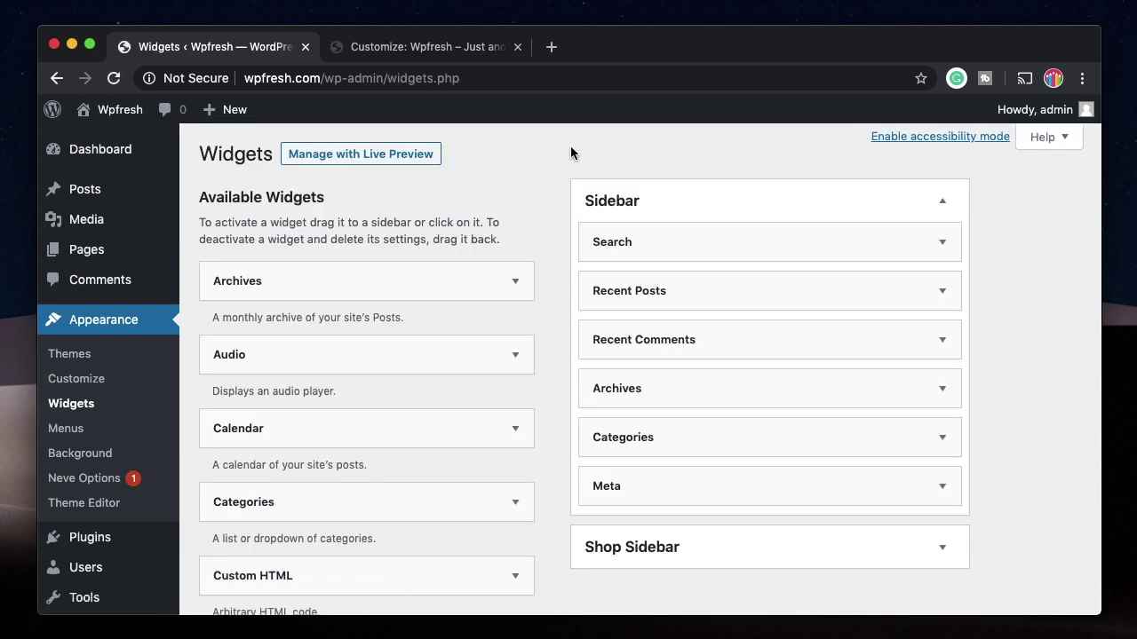
{"action": "scroll", "coordinate": [472, 441], "scroll_direction": "down", "scroll_amount": 12}
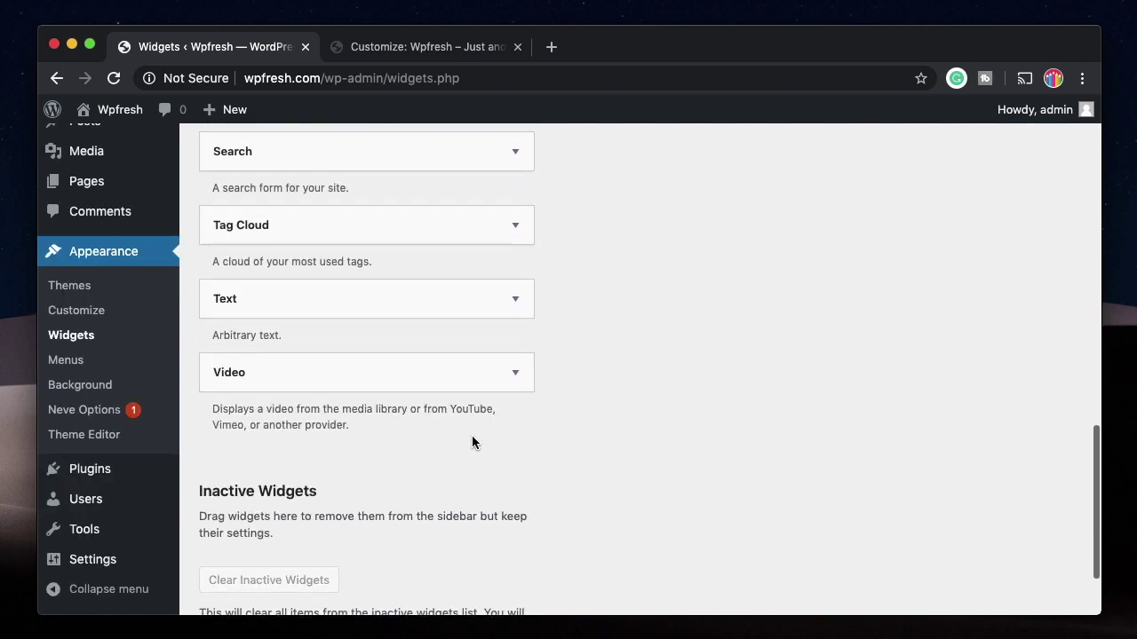
{"action": "scroll", "coordinate": [472, 441], "scroll_direction": "up", "scroll_amount": 12}
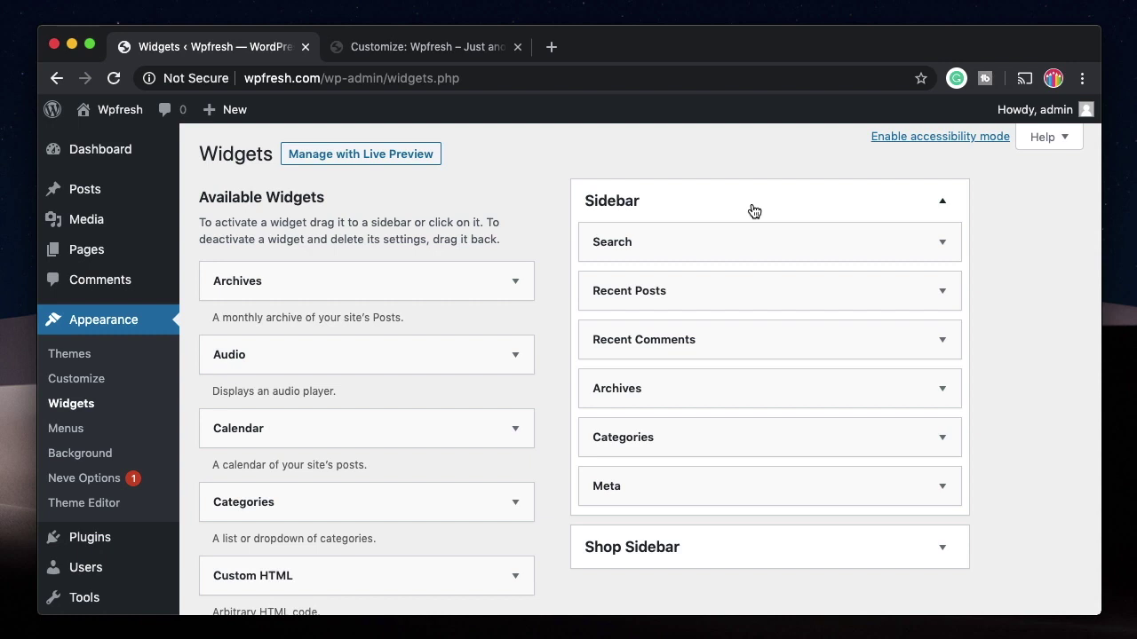
{"action": "left_click", "coordinate": [754, 212]}
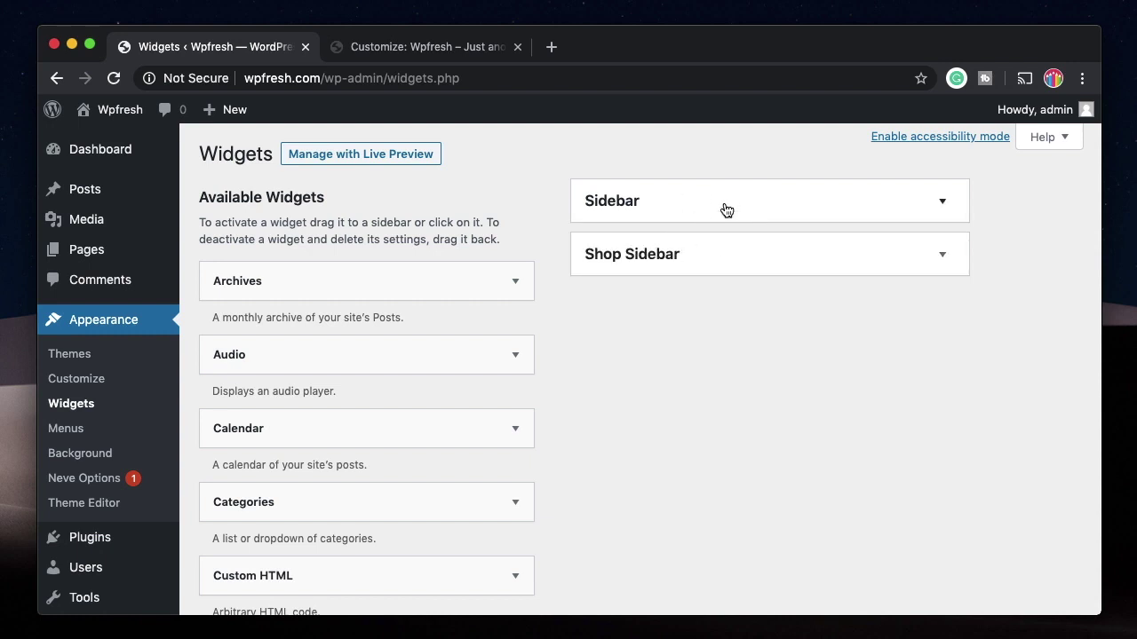
{"action": "left_click", "coordinate": [725, 208]}
Step: Place the Audio widget in the Footer Two area, then go to Appearance > Menus
{"action": "left_click", "coordinate": [442, 356]}
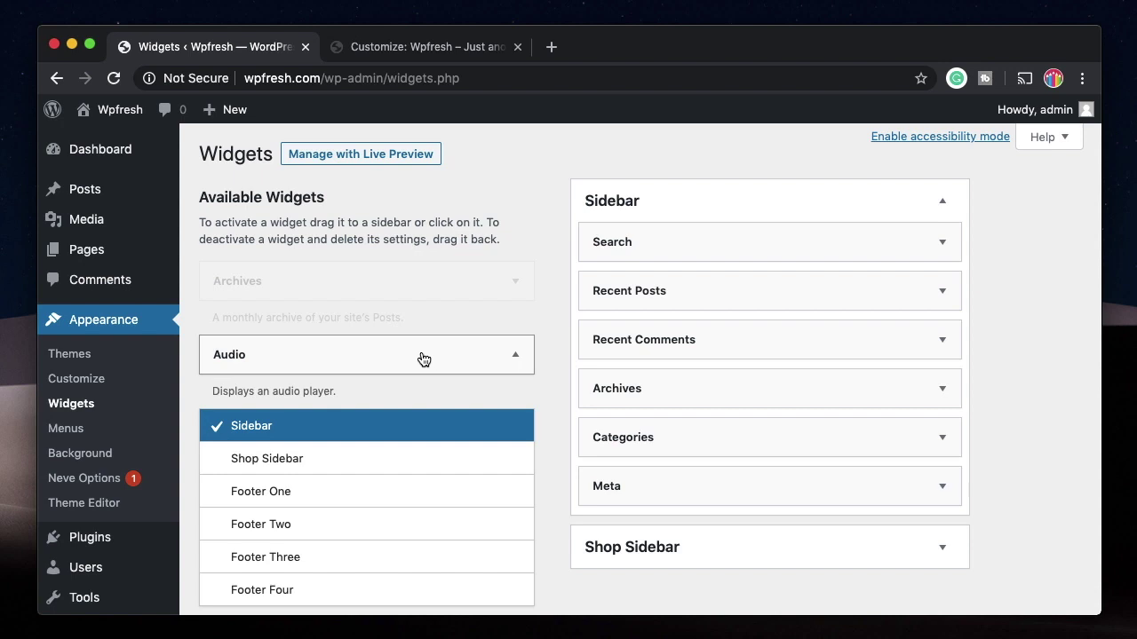
{"action": "scroll", "coordinate": [342, 375], "scroll_direction": "down", "scroll_amount": 3}
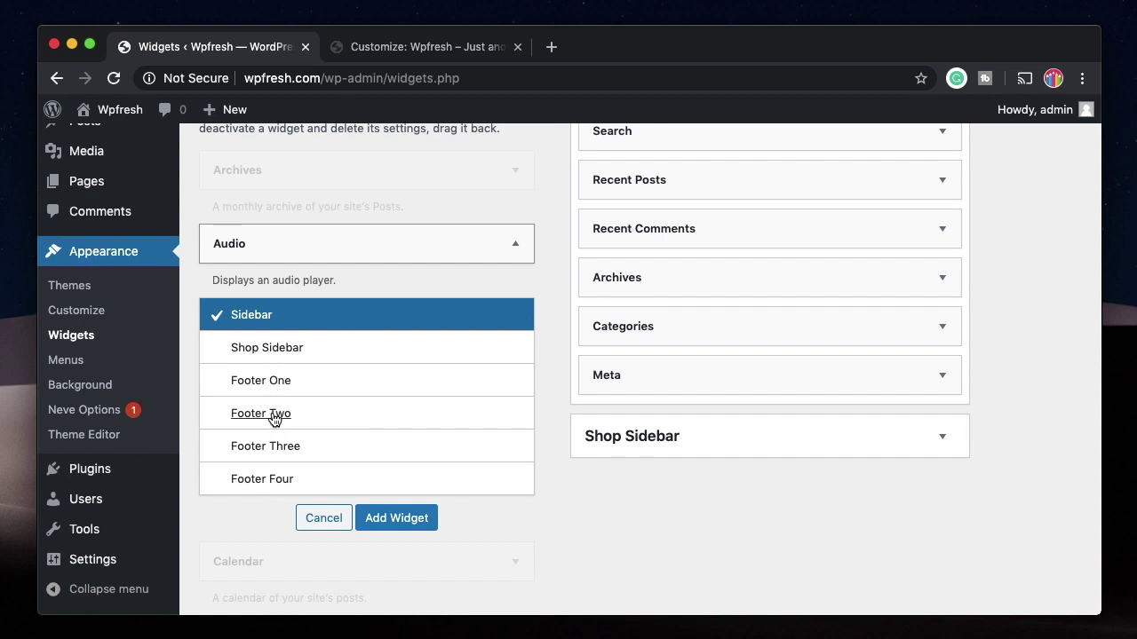
{"action": "left_click", "coordinate": [274, 419]}
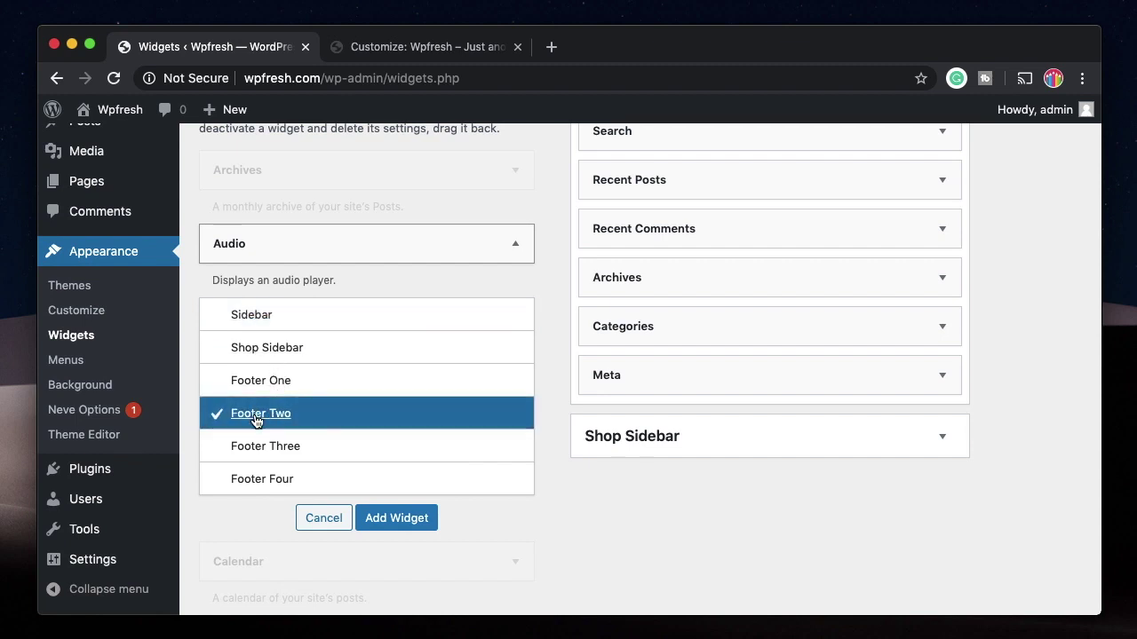
{"action": "left_click", "coordinate": [395, 523]}
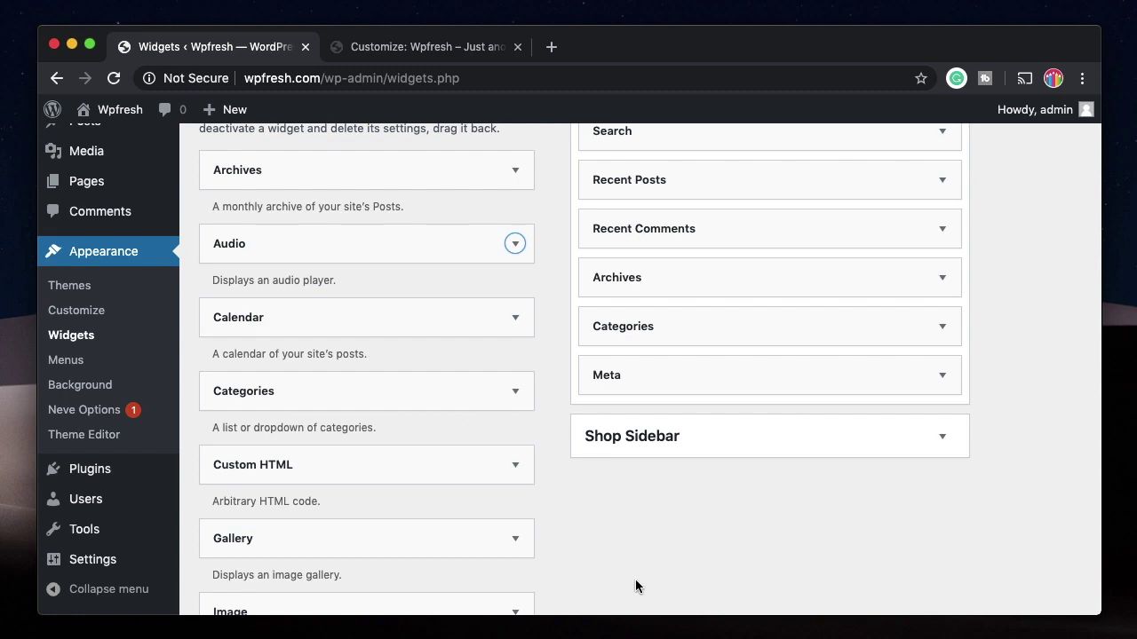
{"action": "scroll", "coordinate": [635, 579], "scroll_direction": "down", "scroll_amount": 15}
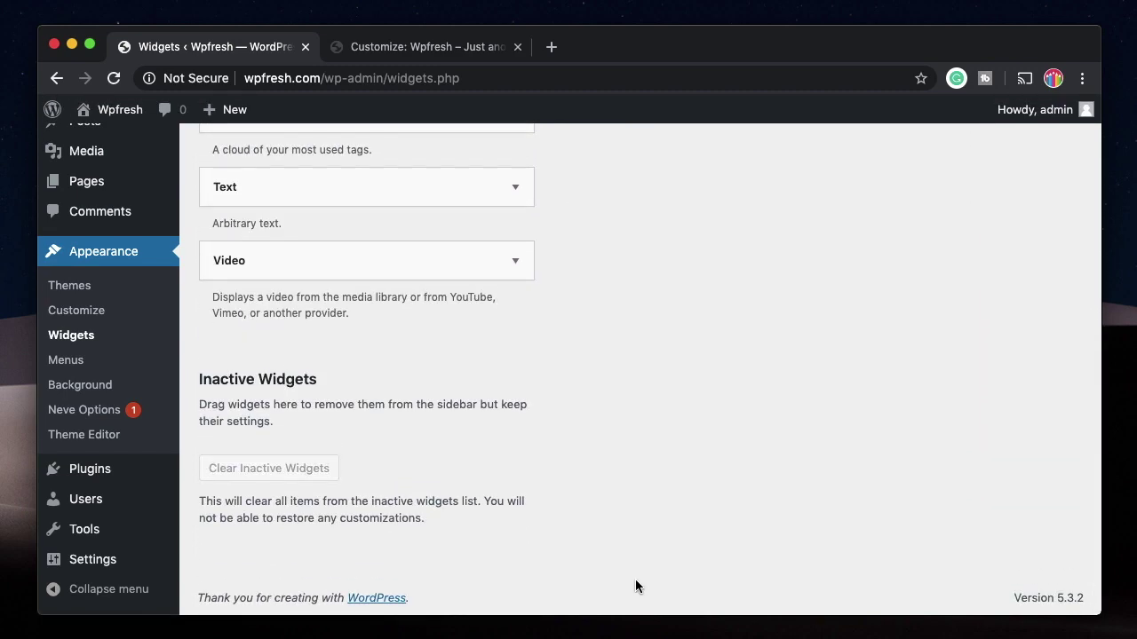
{"action": "scroll", "coordinate": [635, 579], "scroll_direction": "up", "scroll_amount": 15}
{"action": "left_click", "coordinate": [76, 435]}
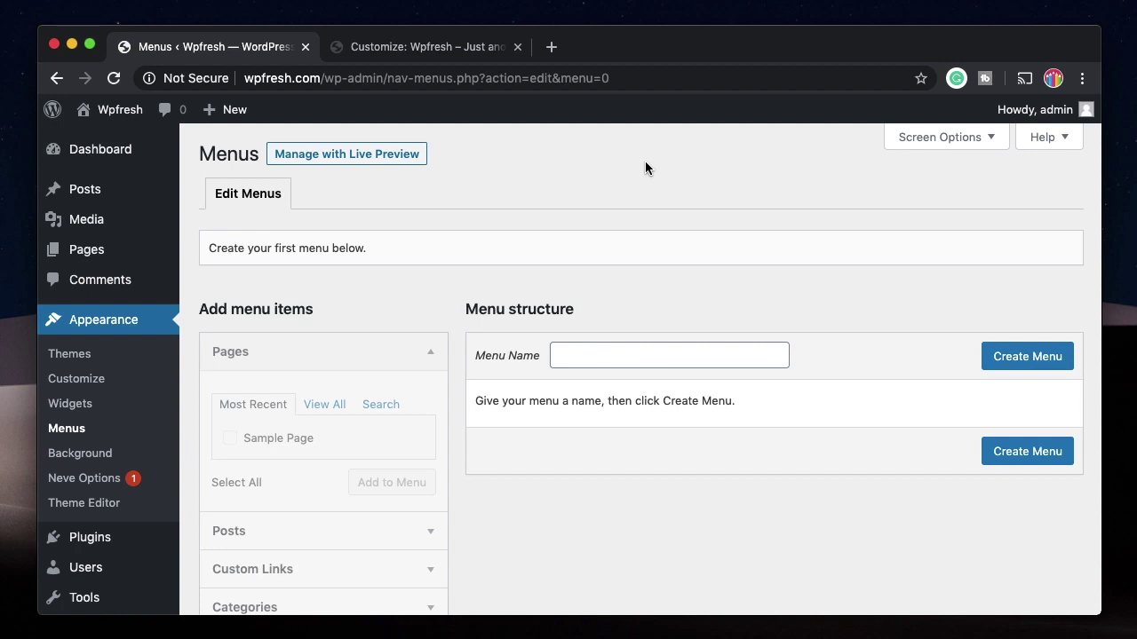
Step: Create a new menu named 'Nav Menu'
{"action": "left_click", "coordinate": [616, 355]}
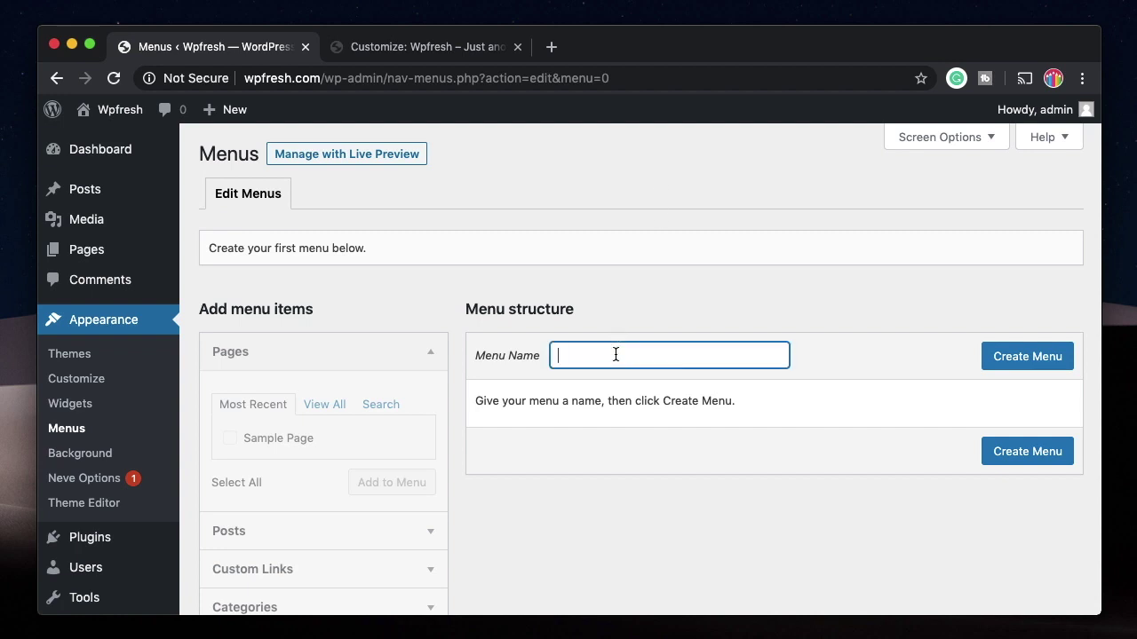
{"action": "type", "text": "Nav Menu"}
{"action": "left_click", "coordinate": [1015, 364]}
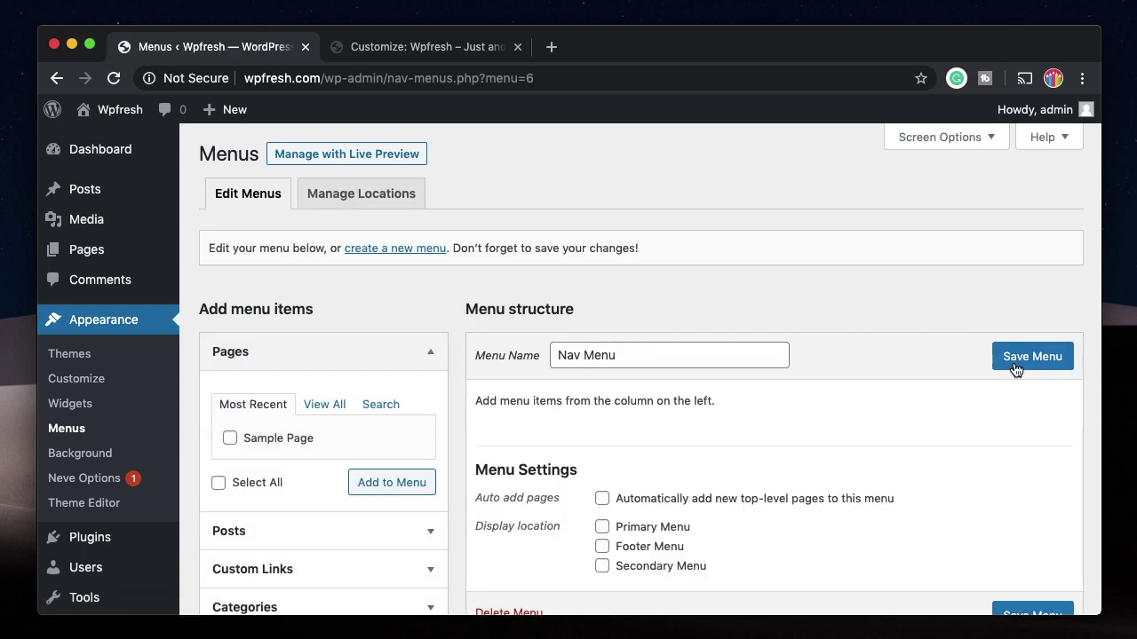
{"action": "scroll", "coordinate": [671, 476], "scroll_direction": "down", "scroll_amount": 2}
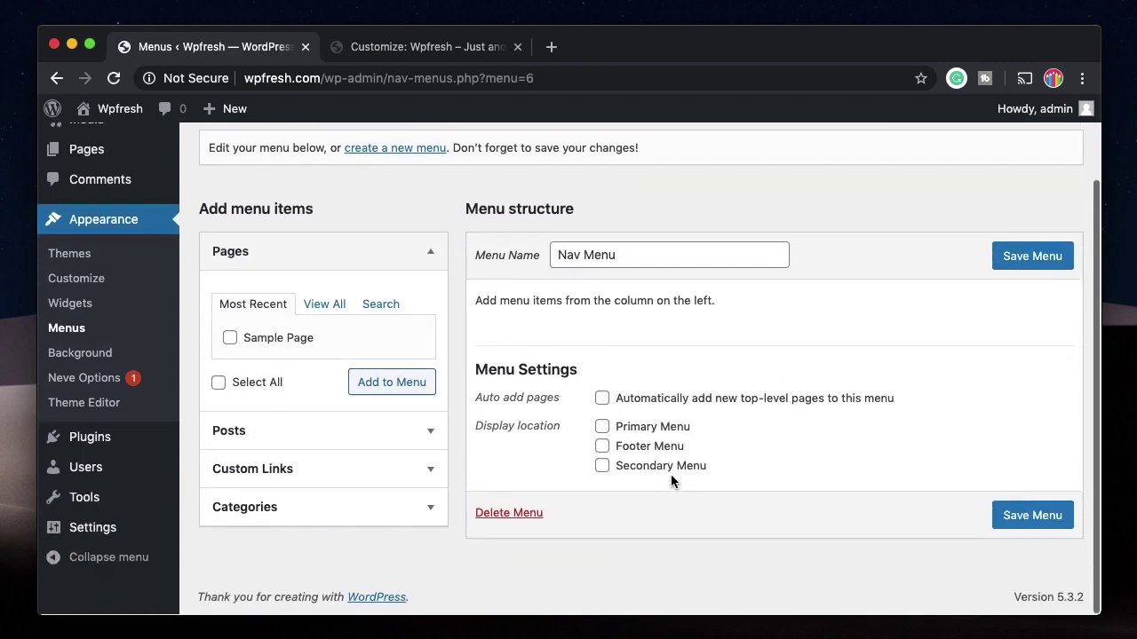
Step: Add Sample Page plus the posts New post Siaa and My first post to the menu
{"action": "left_click", "coordinate": [327, 444]}
{"action": "left_click", "coordinate": [269, 378]}
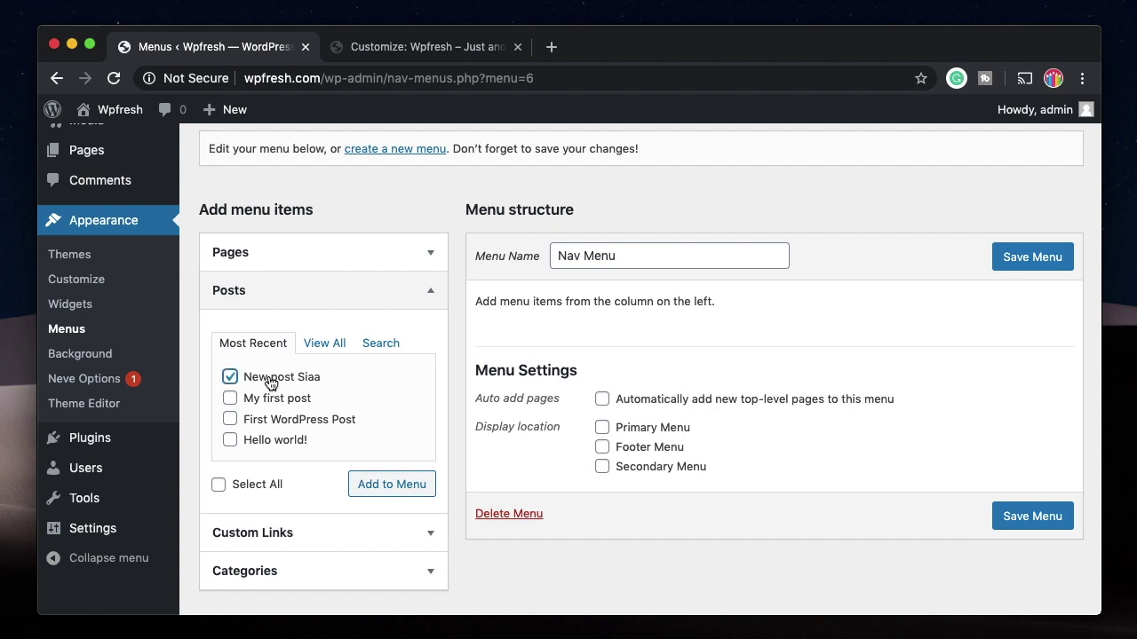
{"action": "left_click", "coordinate": [268, 399]}
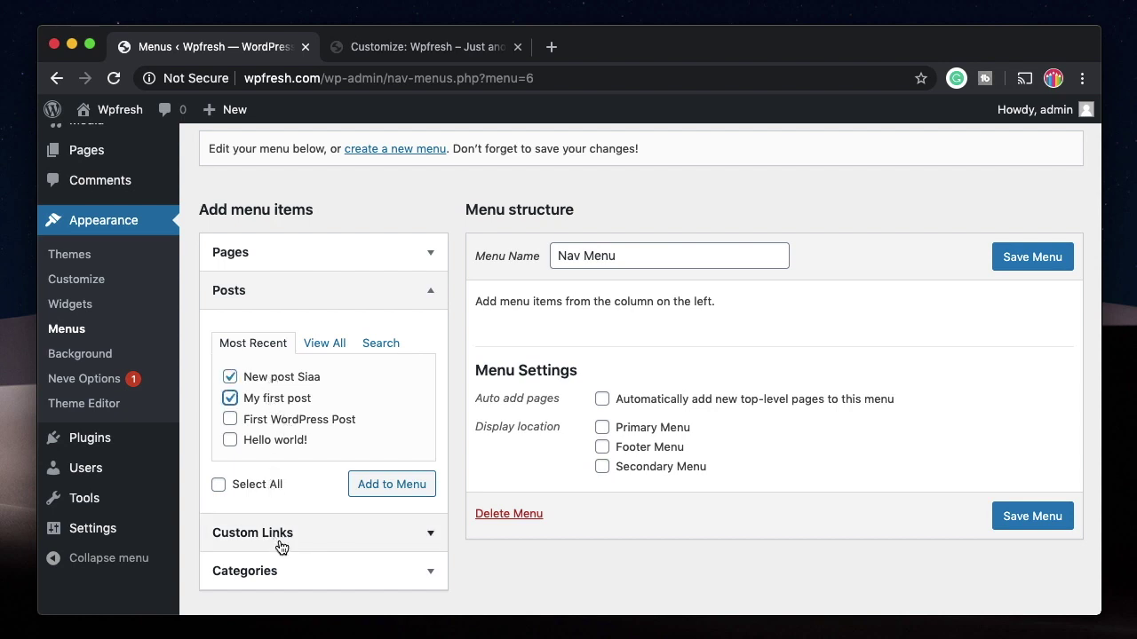
{"action": "left_click", "coordinate": [284, 253]}
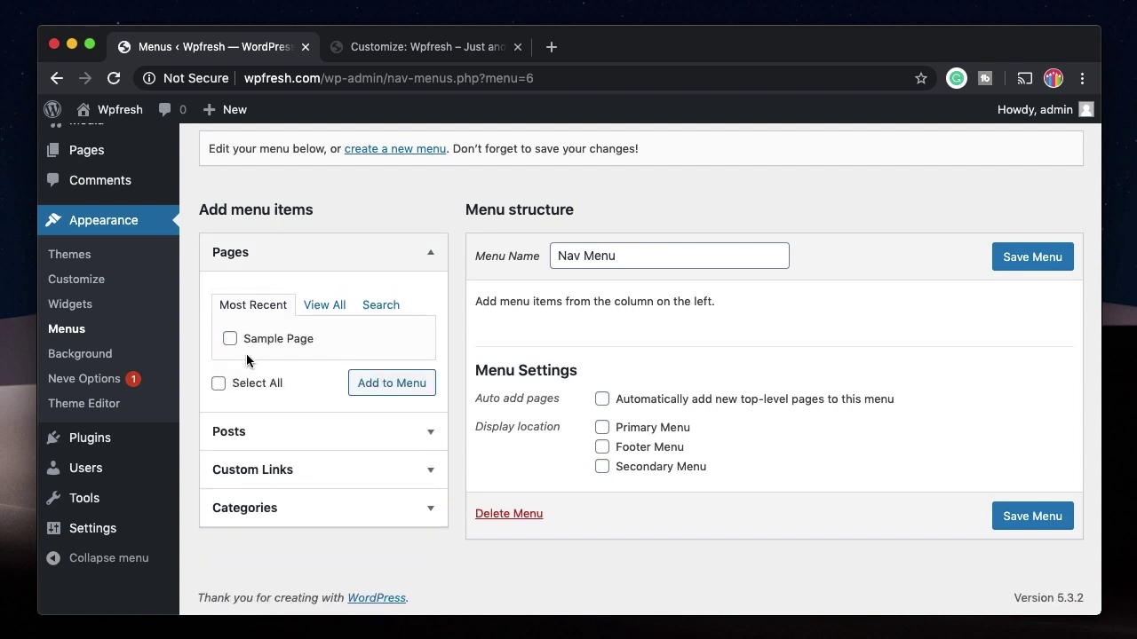
{"action": "left_click", "coordinate": [262, 343]}
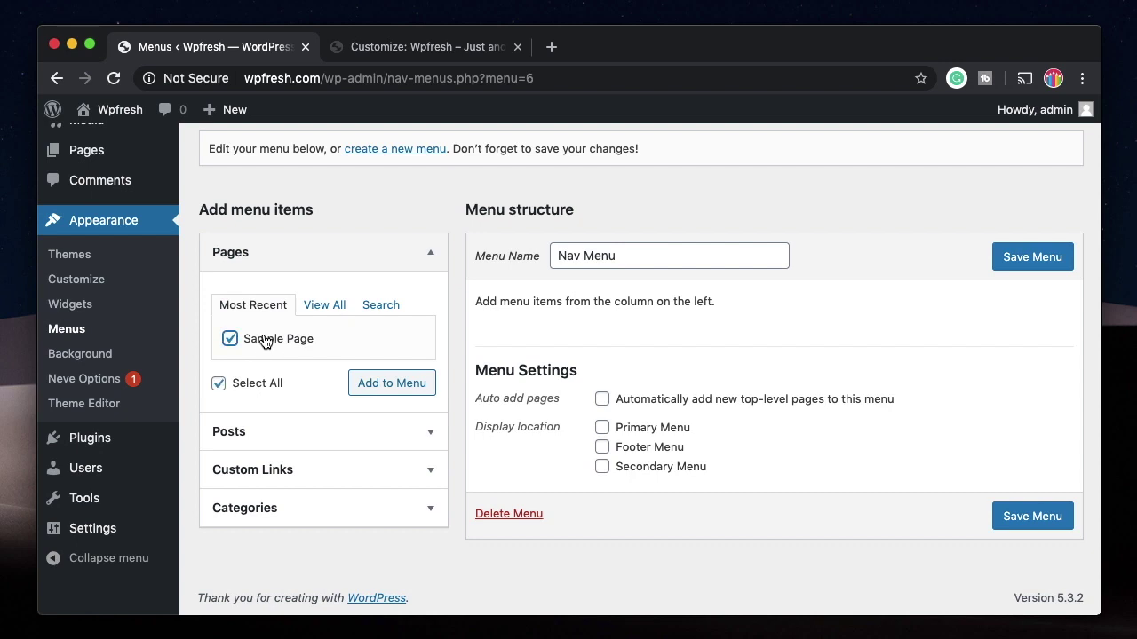
{"action": "left_click", "coordinate": [371, 380]}
{"action": "left_click", "coordinate": [284, 431]}
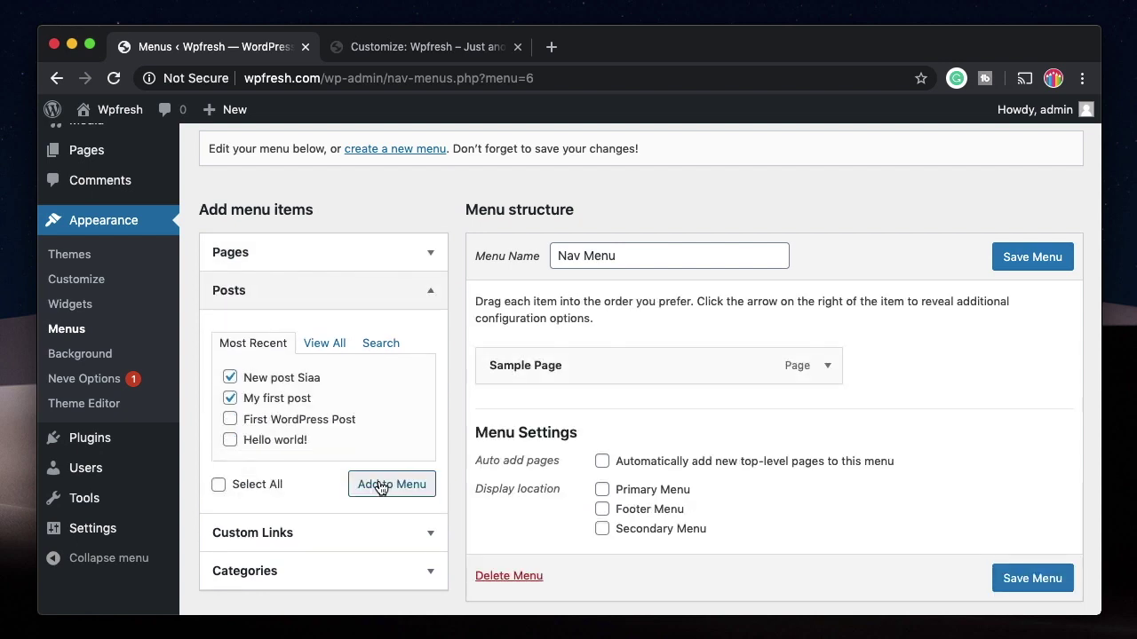
{"action": "left_click", "coordinate": [375, 484]}
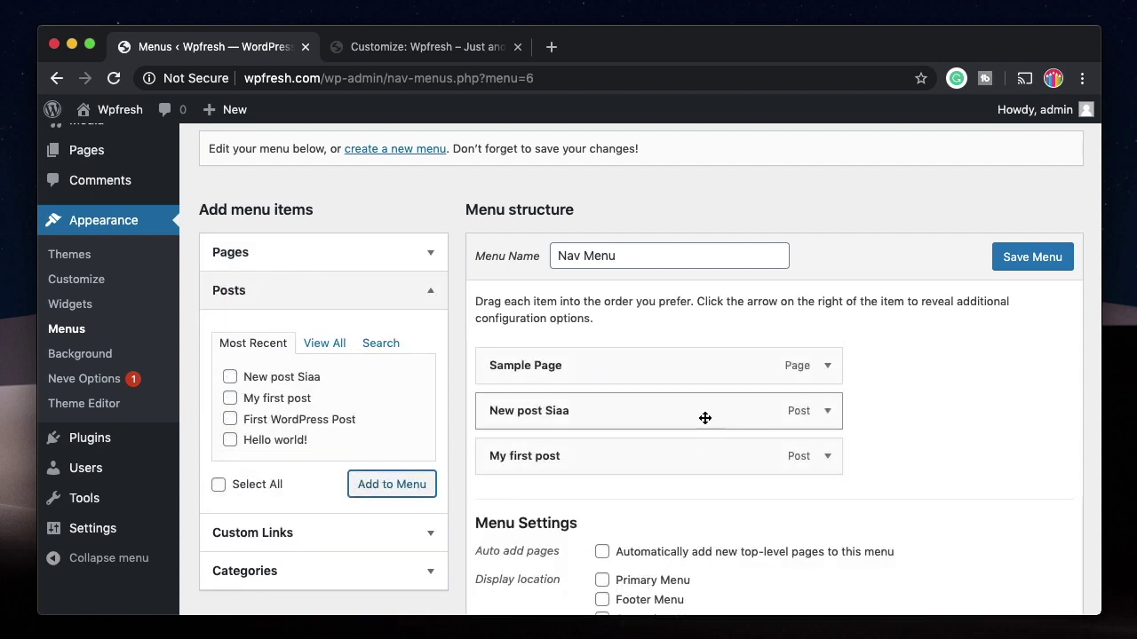
Step: Move New post Siaa to the top and nest Sample Page beneath it
{"action": "left_click_drag", "start_coordinate": [711, 414], "coordinate": [698, 354]}
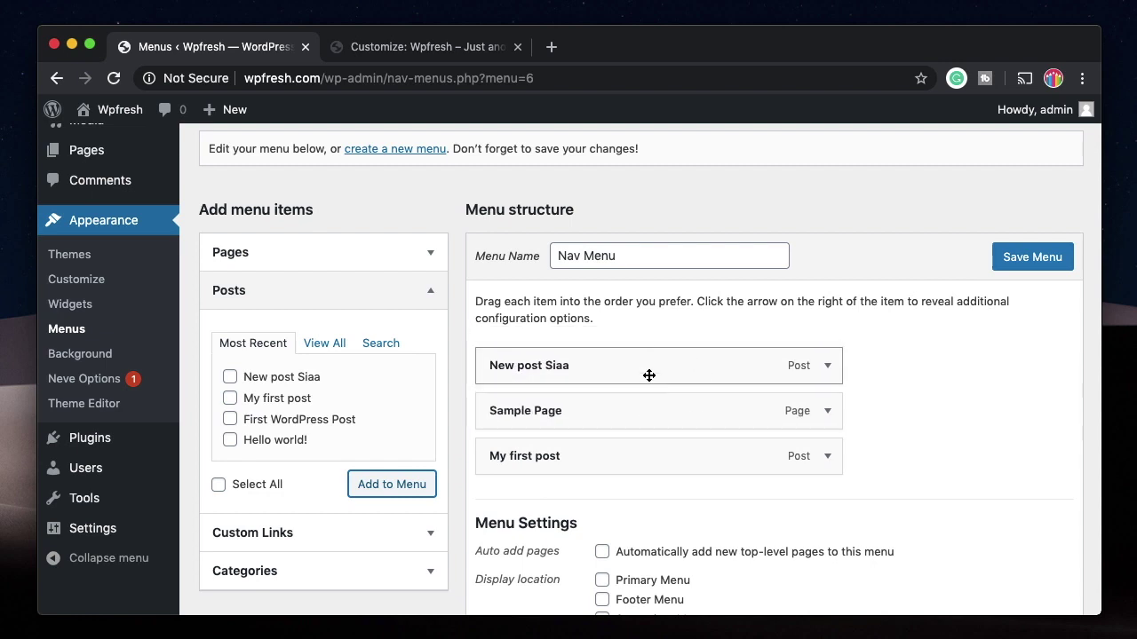
{"action": "left_click_drag", "start_coordinate": [641, 413], "coordinate": [753, 414]}
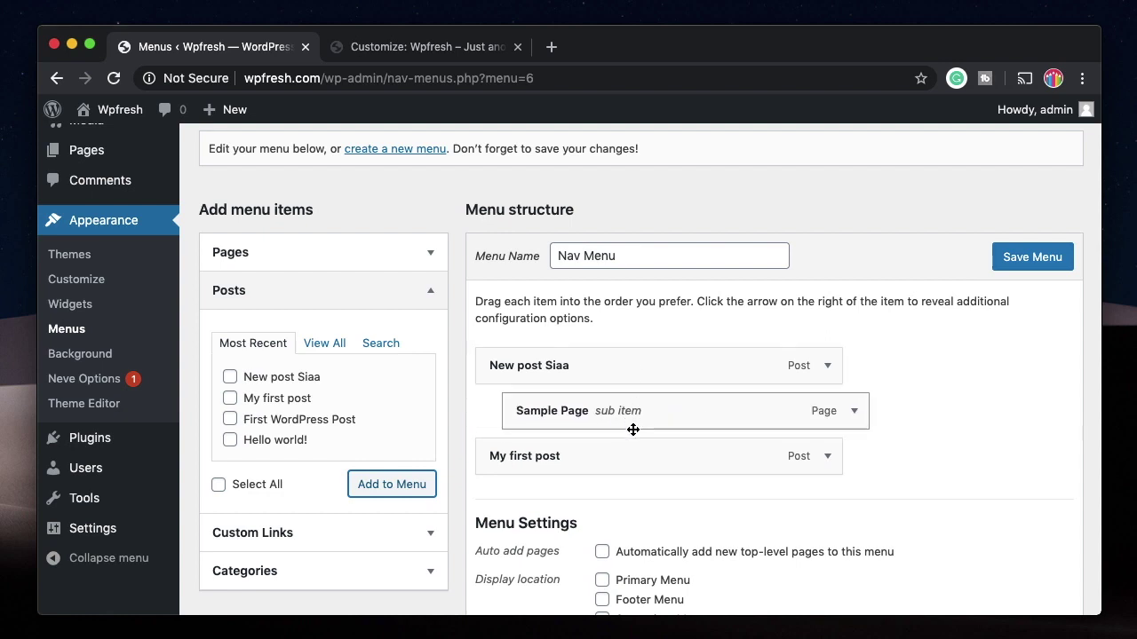
{"action": "scroll", "coordinate": [964, 456], "scroll_direction": "down", "scroll_amount": 2}
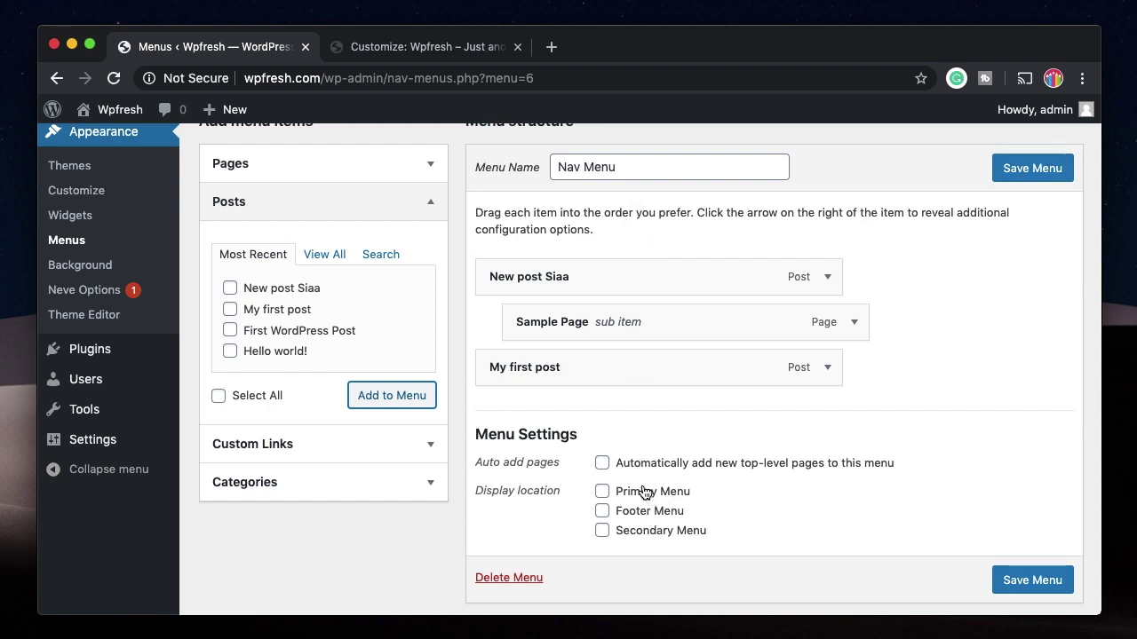
Step: Assign Nav Menu to the Primary Menu location and save the menu
{"action": "left_click", "coordinate": [645, 495]}
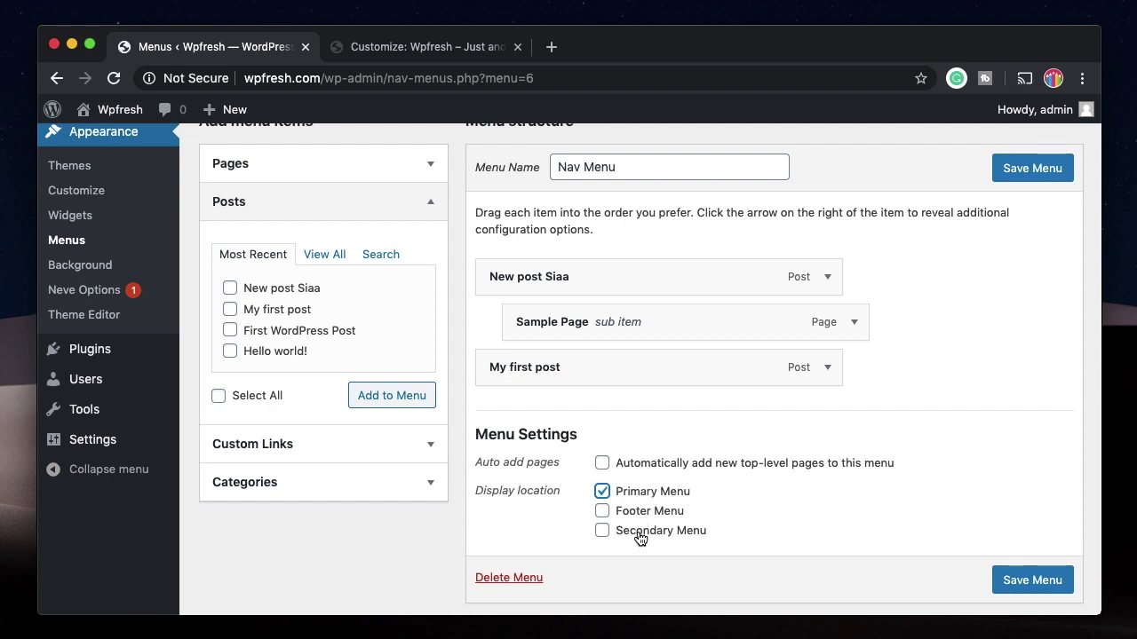
{"action": "left_click", "coordinate": [1016, 176]}
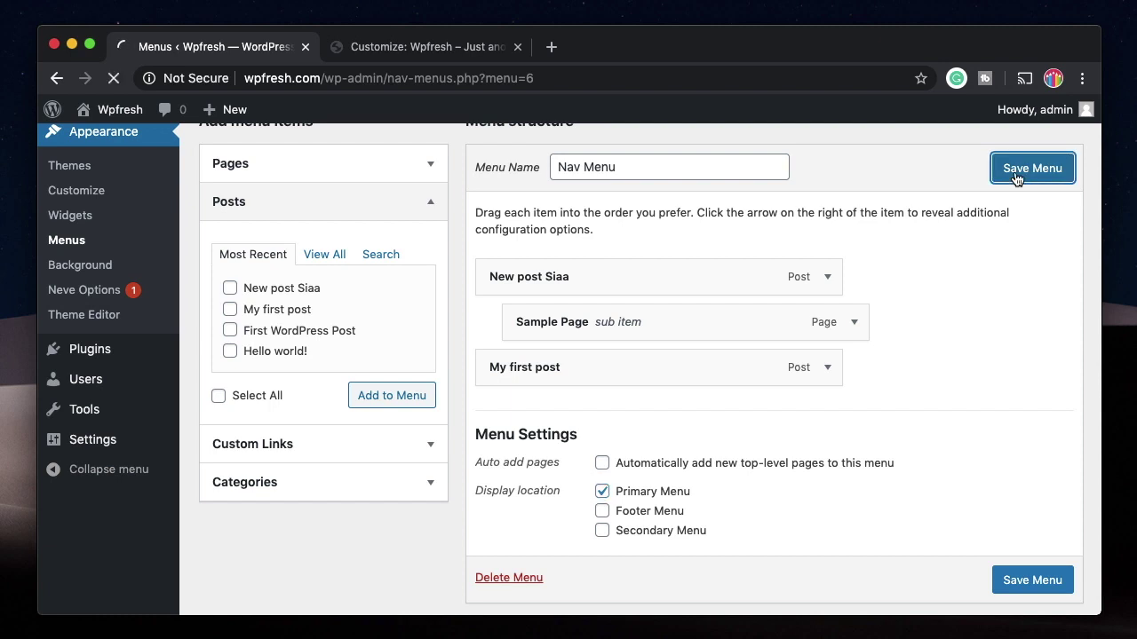
{"action": "scroll", "coordinate": [776, 399], "scroll_direction": "down", "scroll_amount": 1}
{"action": "left_click", "coordinate": [1065, 152]}
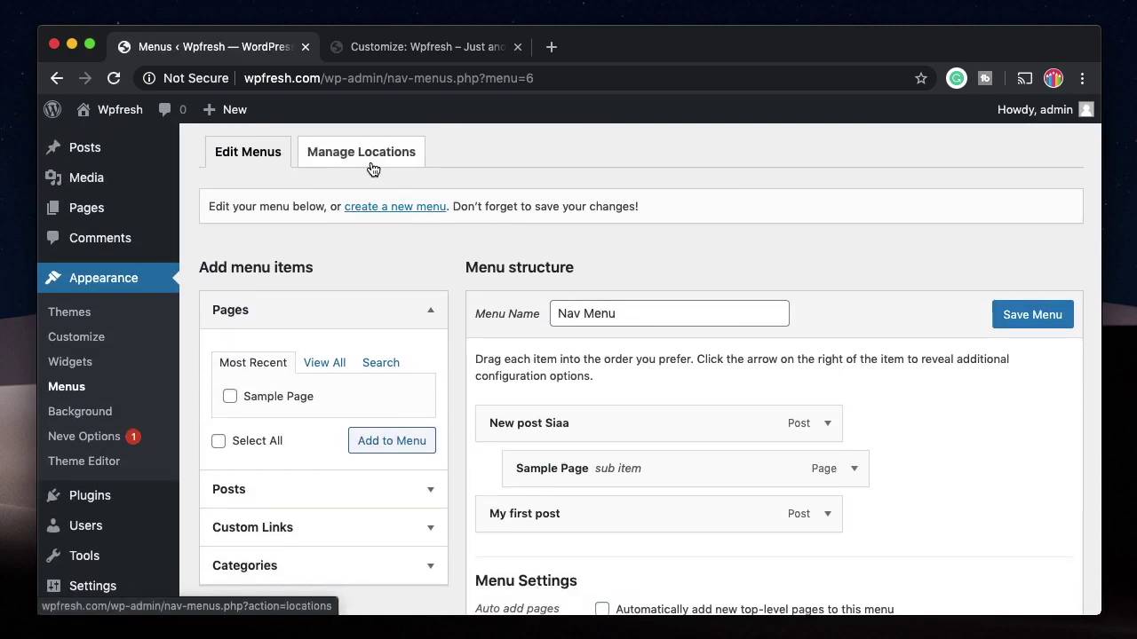
Step: On Manage Locations, keep Nav Menu selected for the Primary Menu location
{"action": "left_click", "coordinate": [377, 156]}
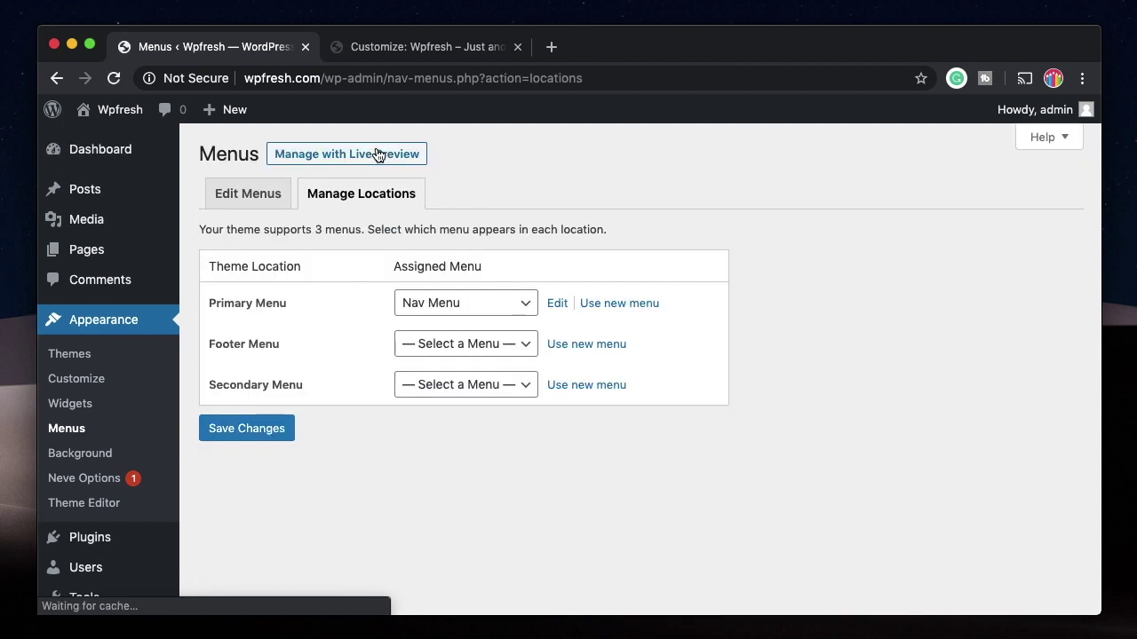
{"action": "left_click", "coordinate": [485, 305]}
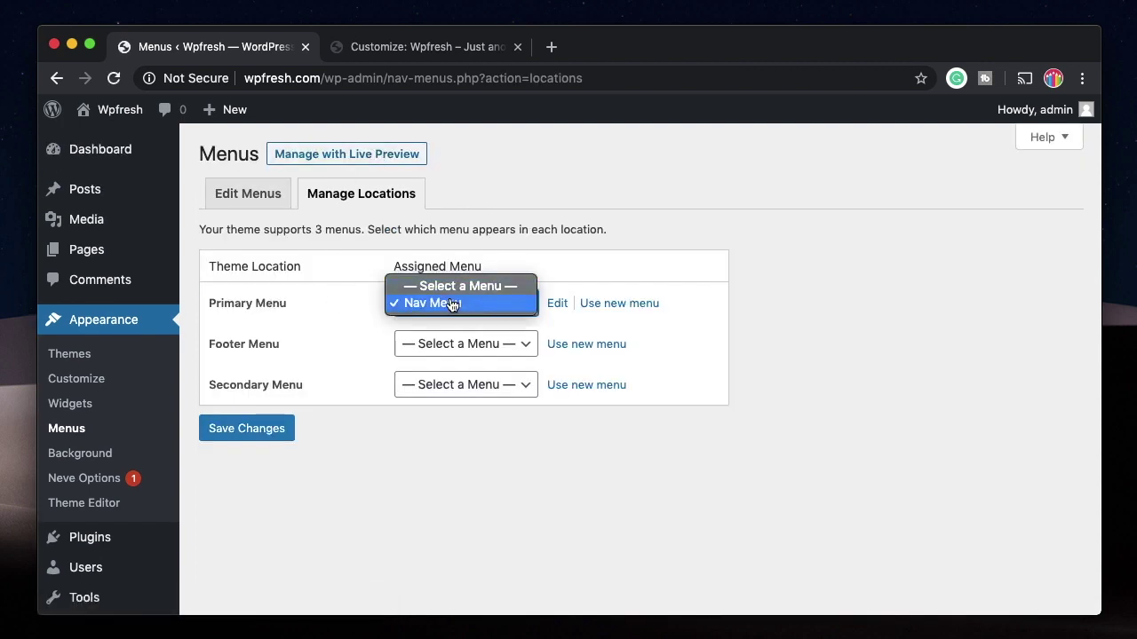
{"action": "left_click", "coordinate": [451, 305]}
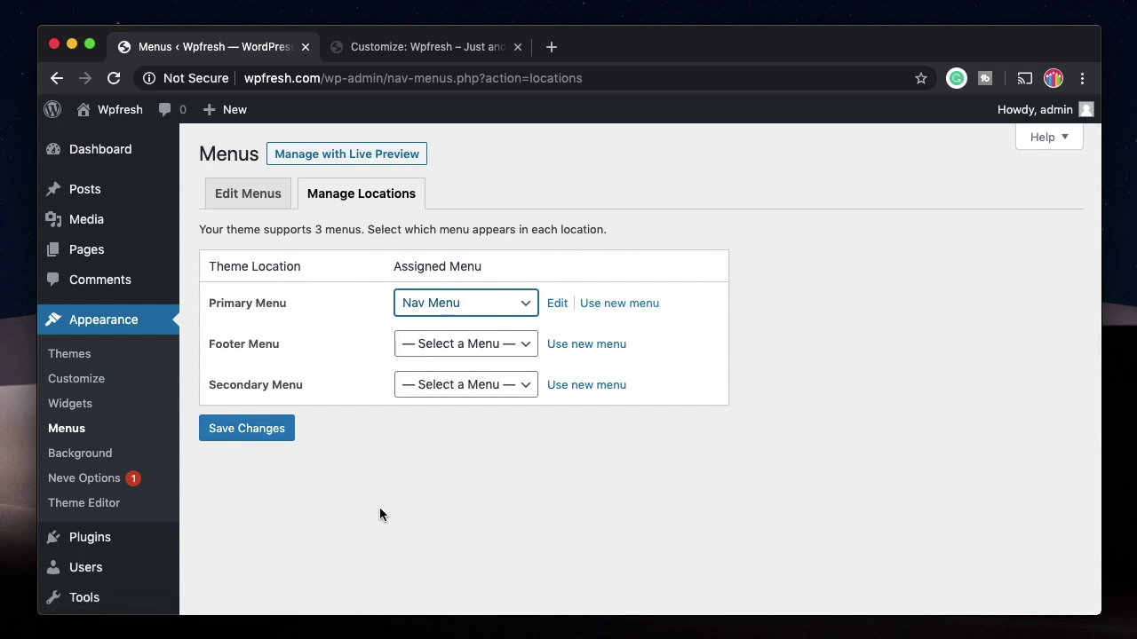
{"action": "scroll", "coordinate": [379, 507], "scroll_direction": "down", "scroll_amount": 2}
Step: Briefly visit the Background customizer and Theme Editor, then open Installed Plugins
{"action": "left_click", "coordinate": [89, 393]}
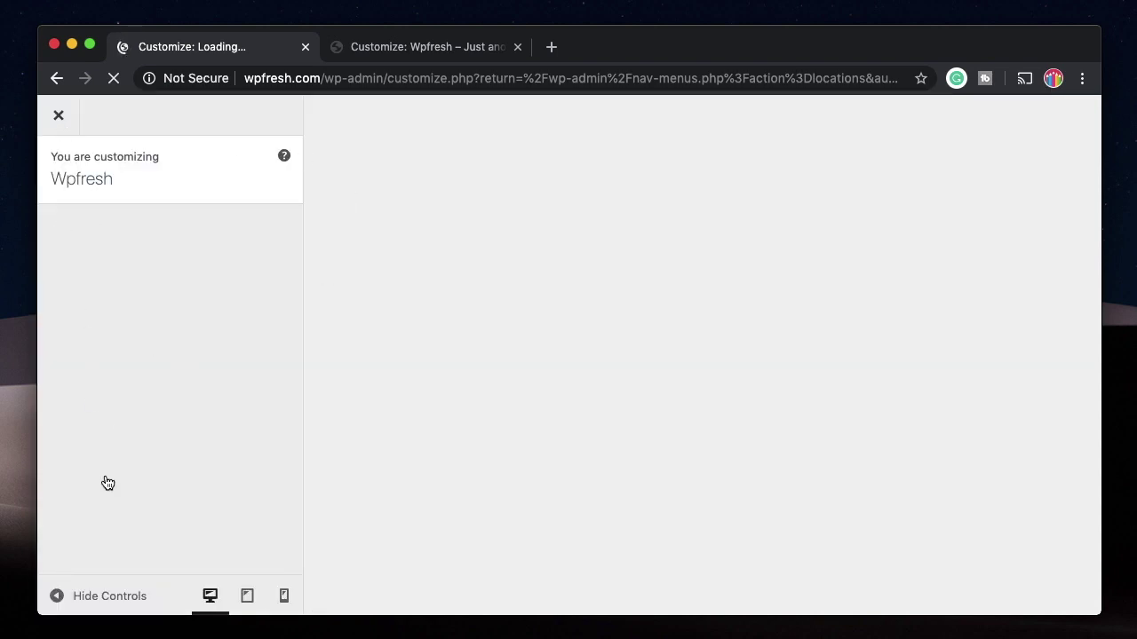
{"action": "left_click", "coordinate": [58, 123]}
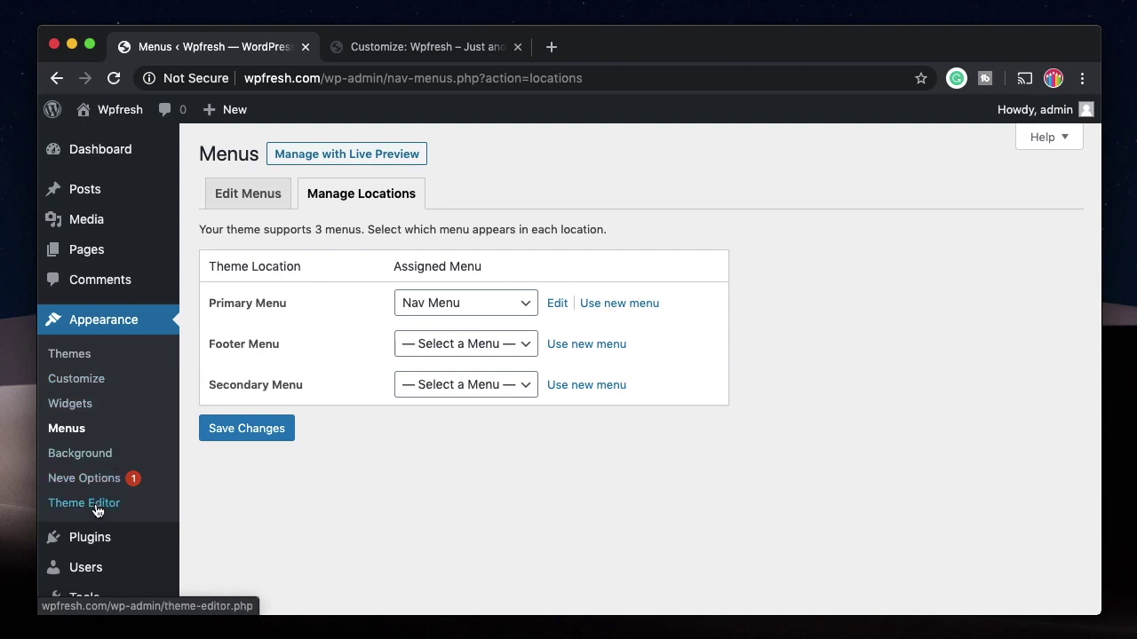
{"action": "left_click", "coordinate": [97, 508]}
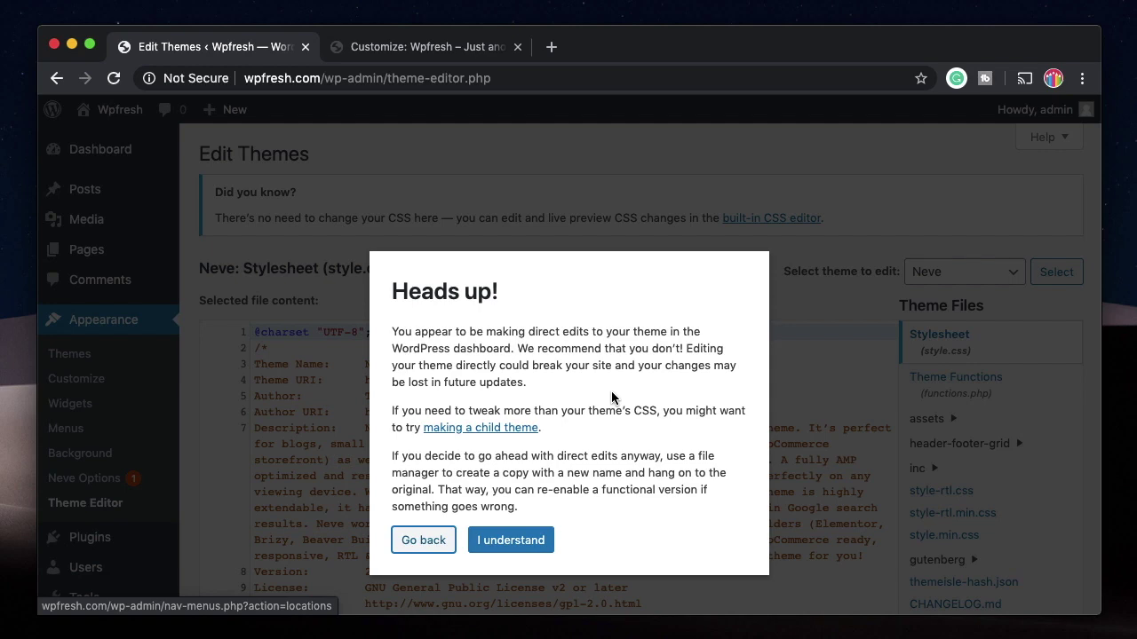
{"action": "key", "text": "Return"}
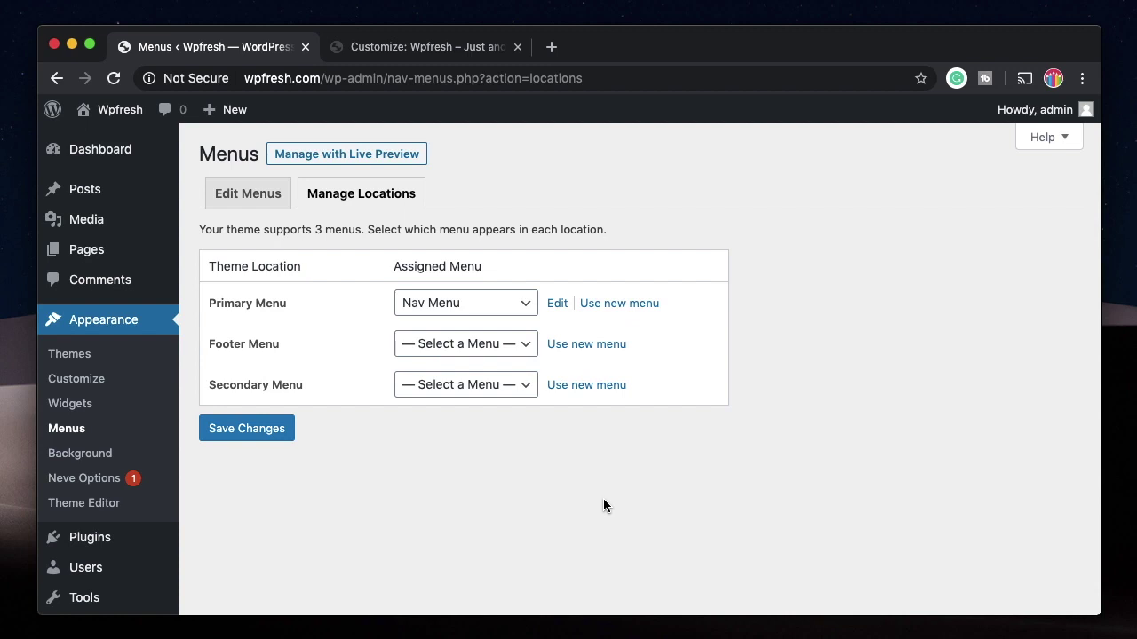
{"action": "left_click", "coordinate": [84, 549]}
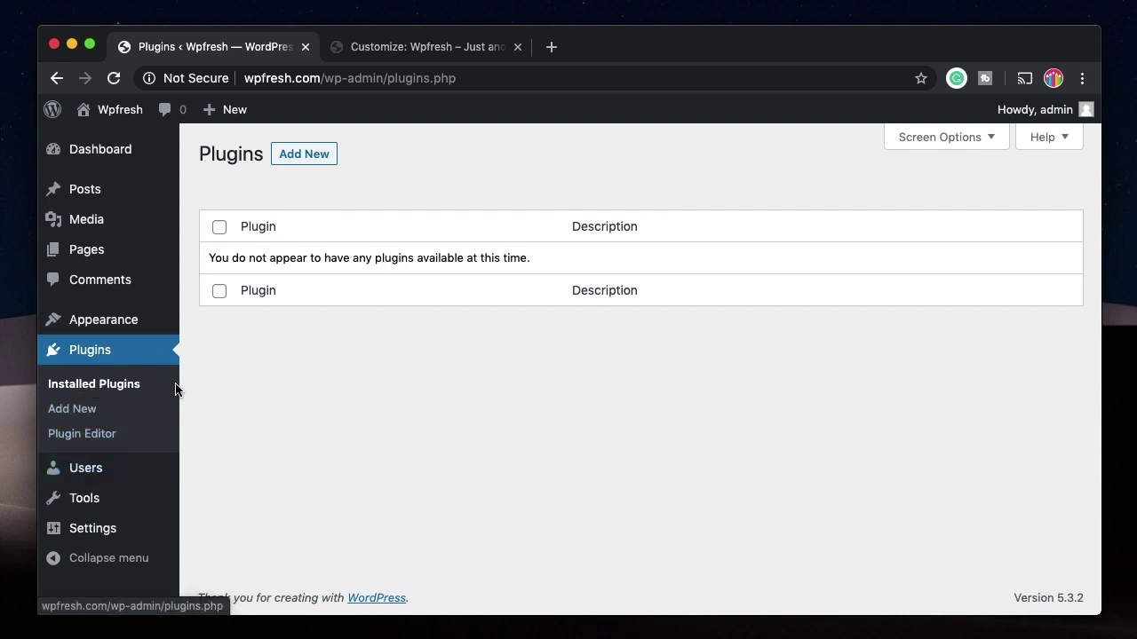
Step: View the installed themes and the Upload Theme zip panel, then open the Plugins page
{"action": "mouse_move", "coordinate": [146, 319]}
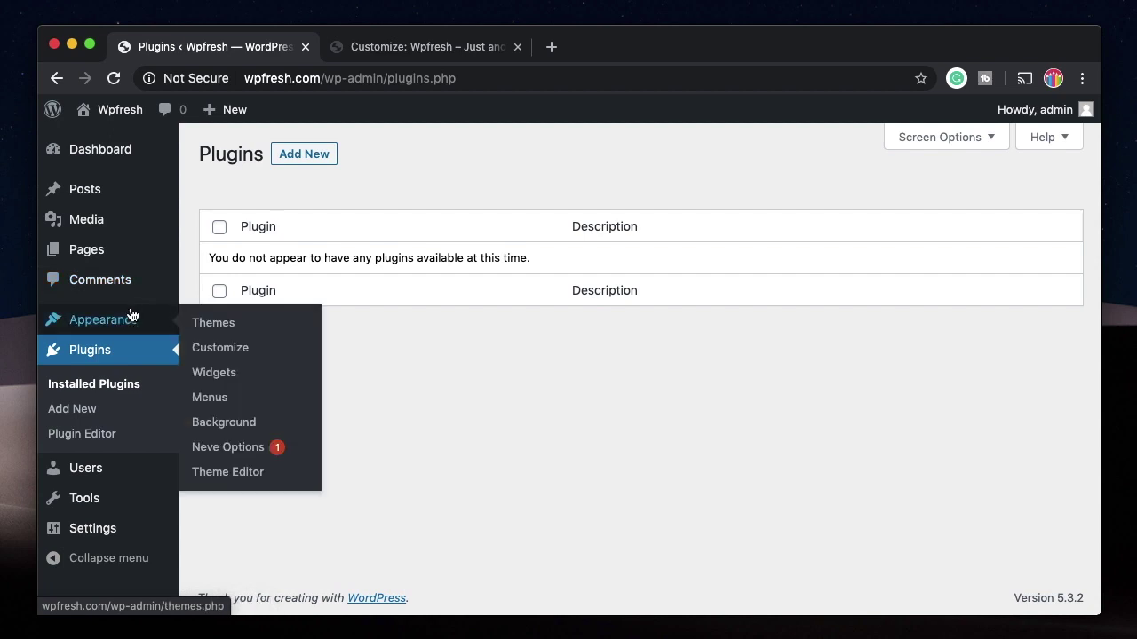
{"action": "left_click", "coordinate": [199, 331]}
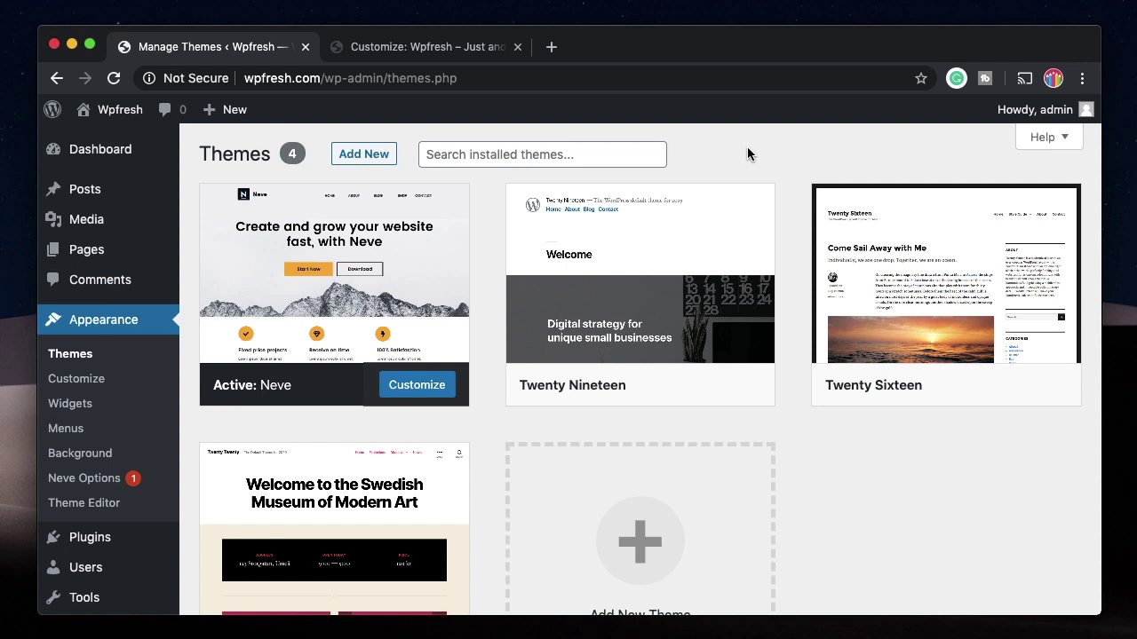
{"action": "left_click", "coordinate": [356, 156]}
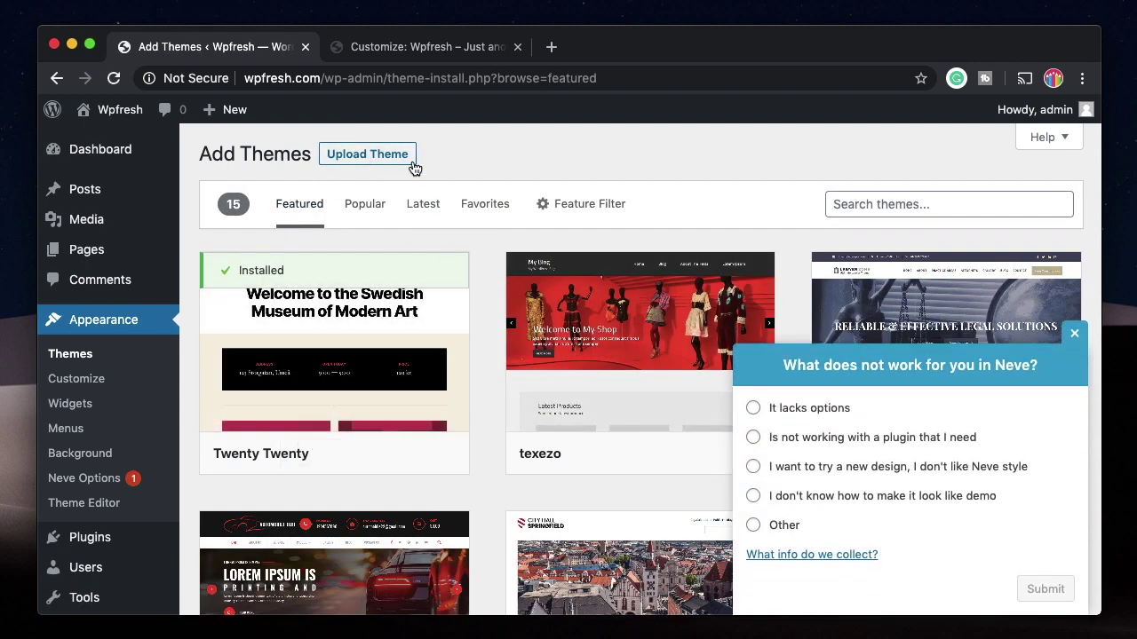
{"action": "left_click", "coordinate": [359, 156]}
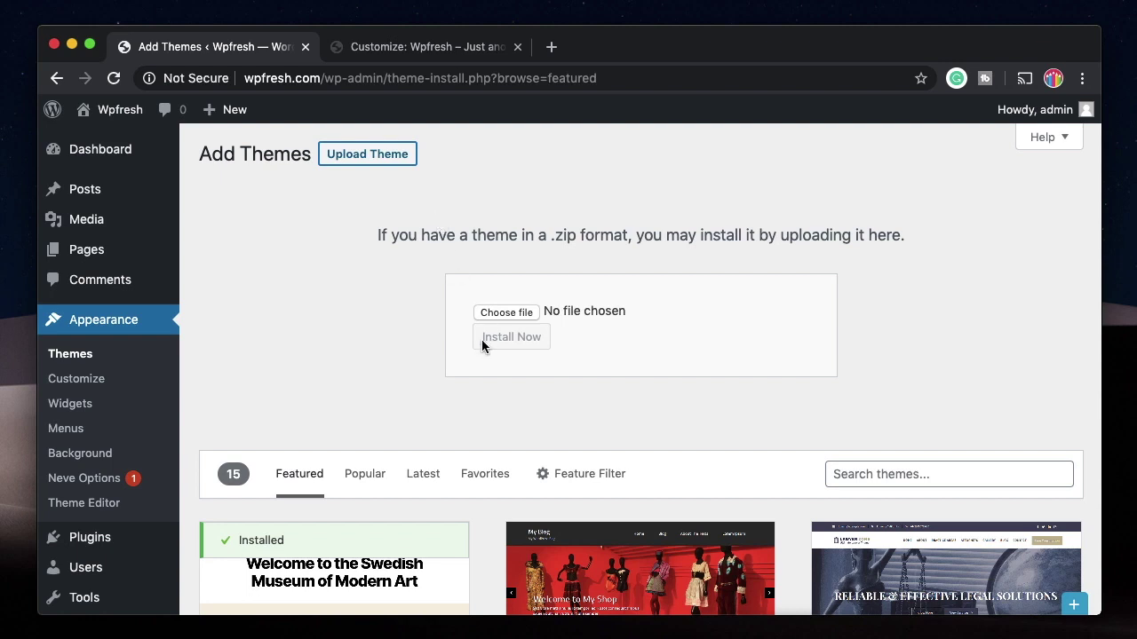
{"action": "scroll", "coordinate": [115, 484], "scroll_direction": "down", "scroll_amount": 3}
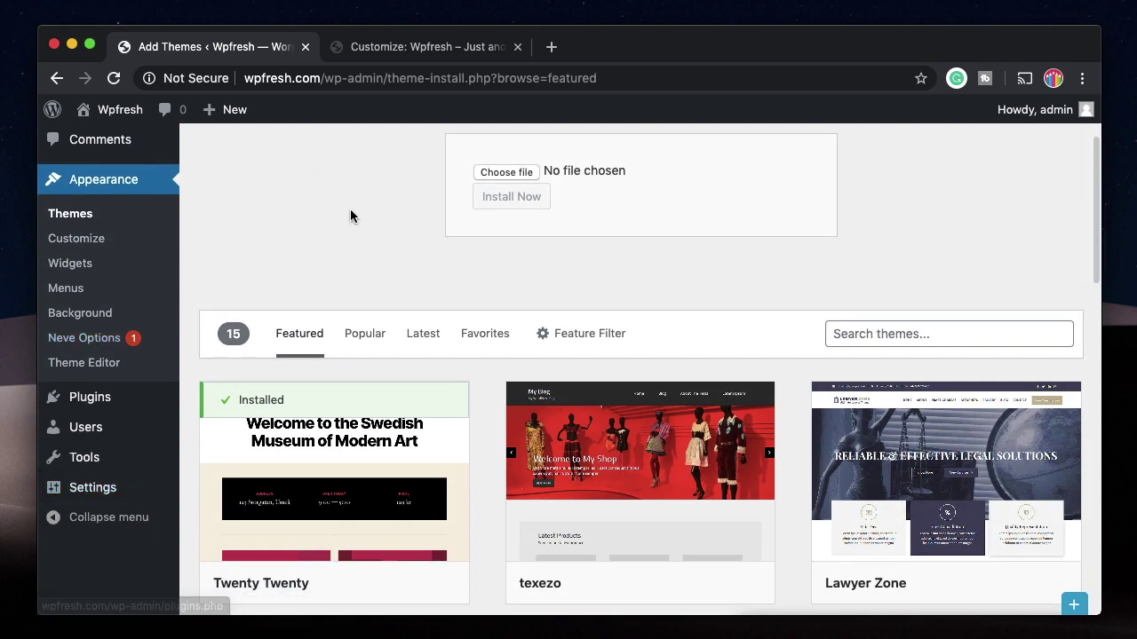
{"action": "left_click", "coordinate": [112, 399]}
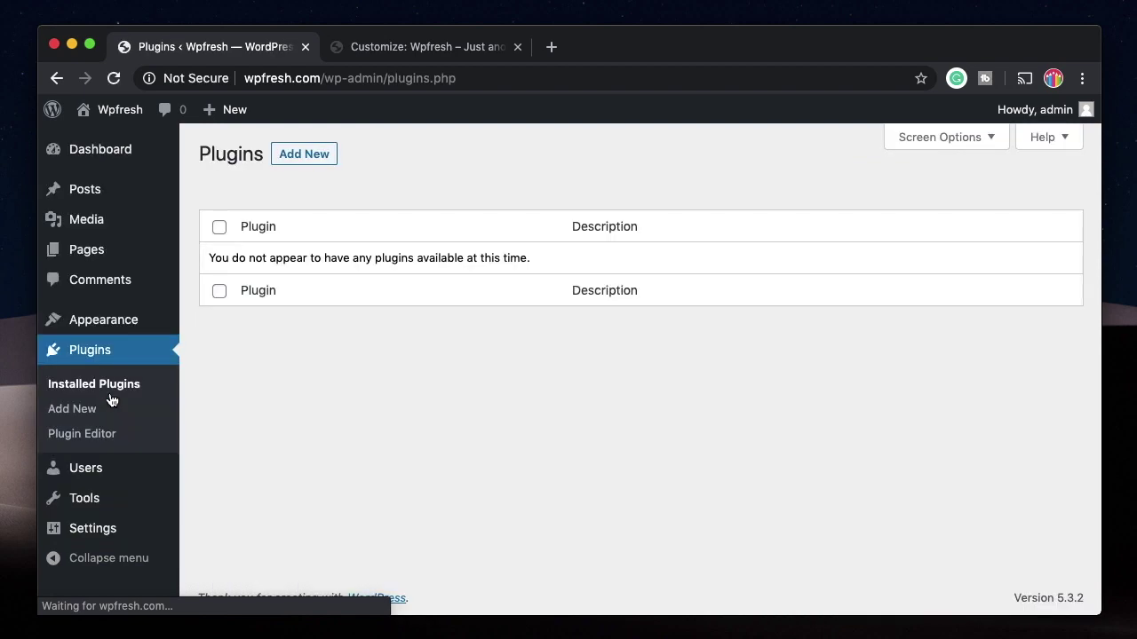
Step: Browse the Popular tab of the Add Plugins page
{"action": "left_click", "coordinate": [293, 154]}
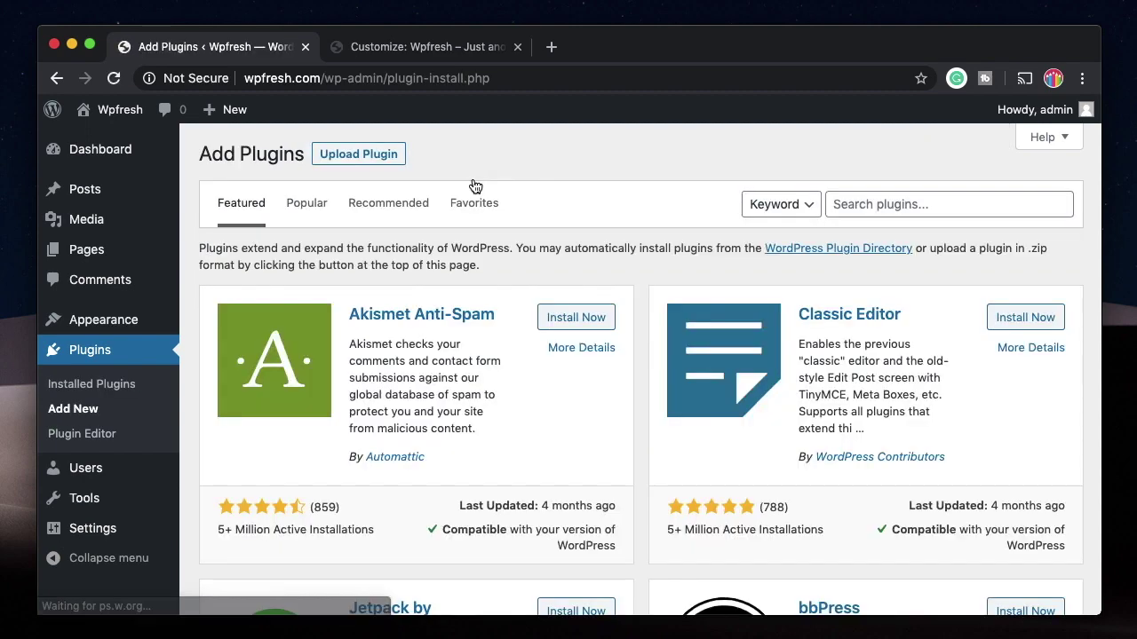
{"action": "scroll", "coordinate": [426, 523], "scroll_direction": "down", "scroll_amount": 3}
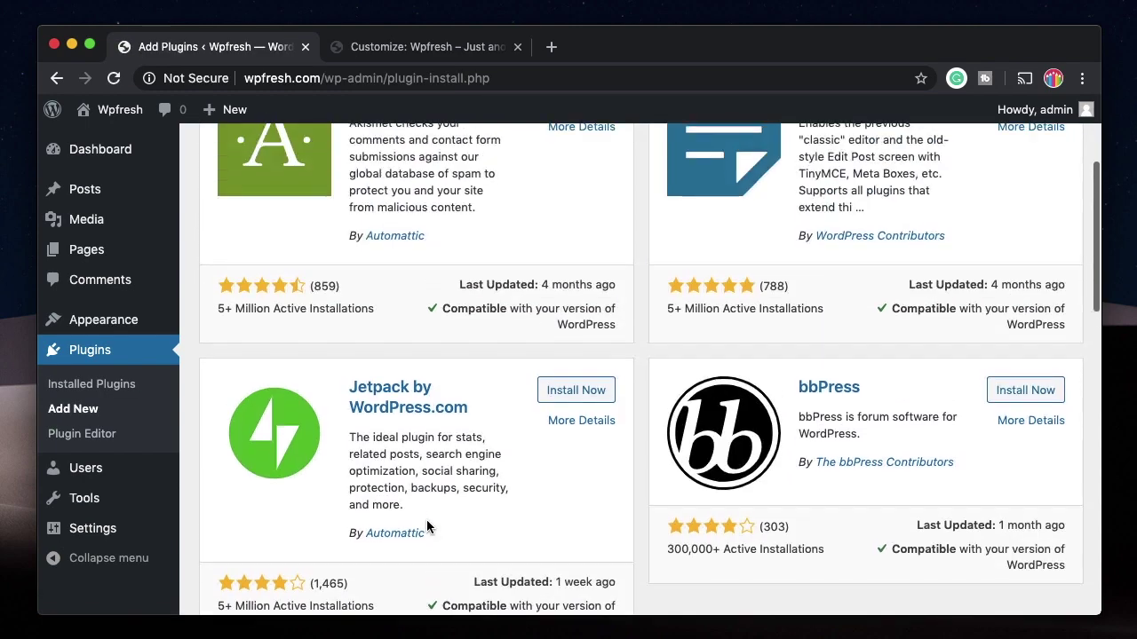
{"action": "scroll", "coordinate": [426, 523], "scroll_direction": "up", "scroll_amount": 3}
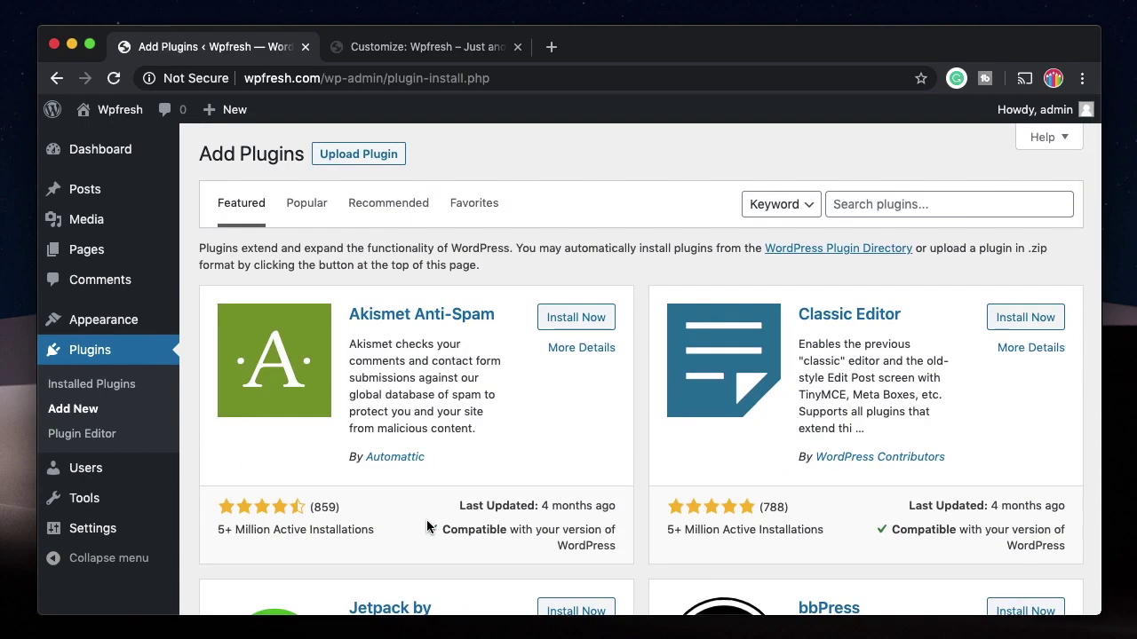
{"action": "left_click", "coordinate": [306, 203]}
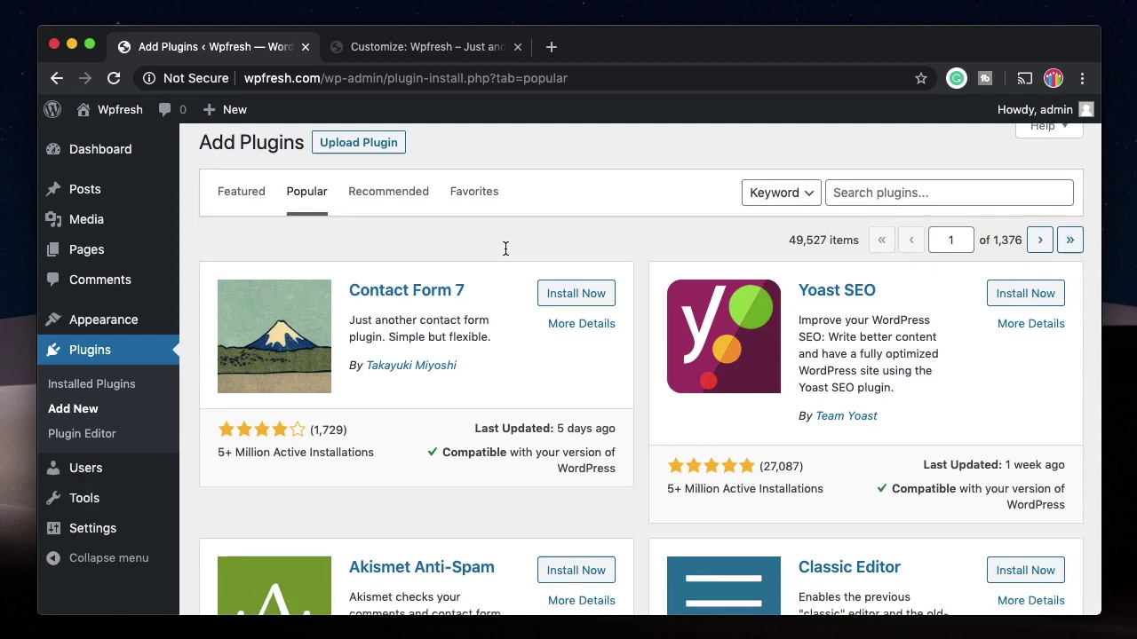
{"action": "scroll", "coordinate": [505, 248], "scroll_direction": "down", "scroll_amount": 5}
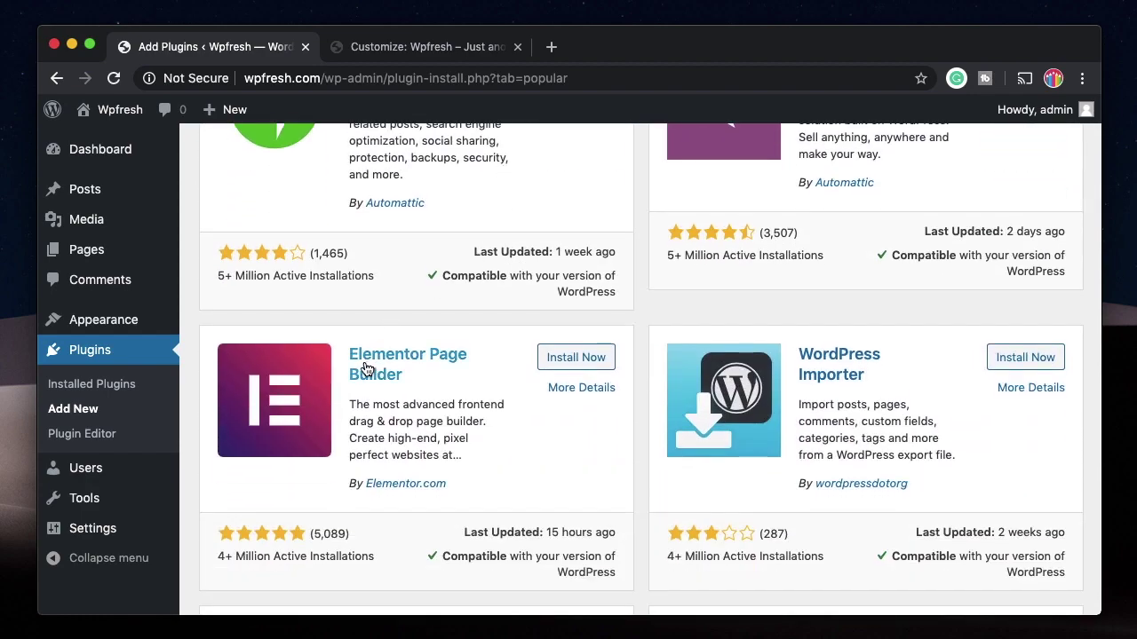
{"action": "triple_click", "coordinate": [302, 551]}
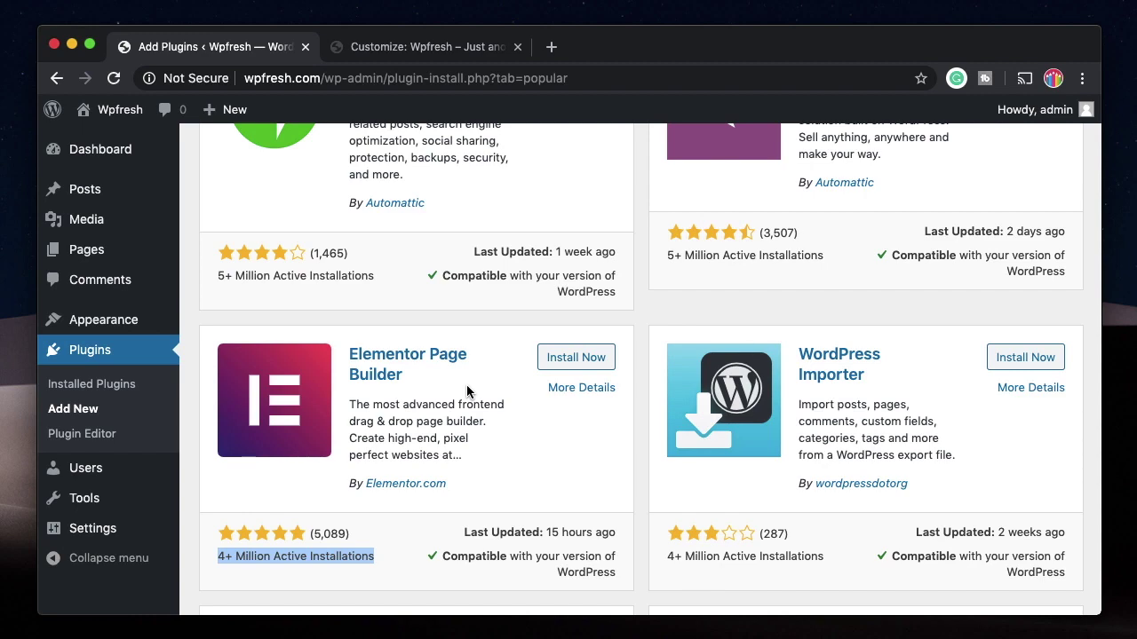
{"action": "scroll", "coordinate": [467, 388], "scroll_direction": "down", "scroll_amount": 1}
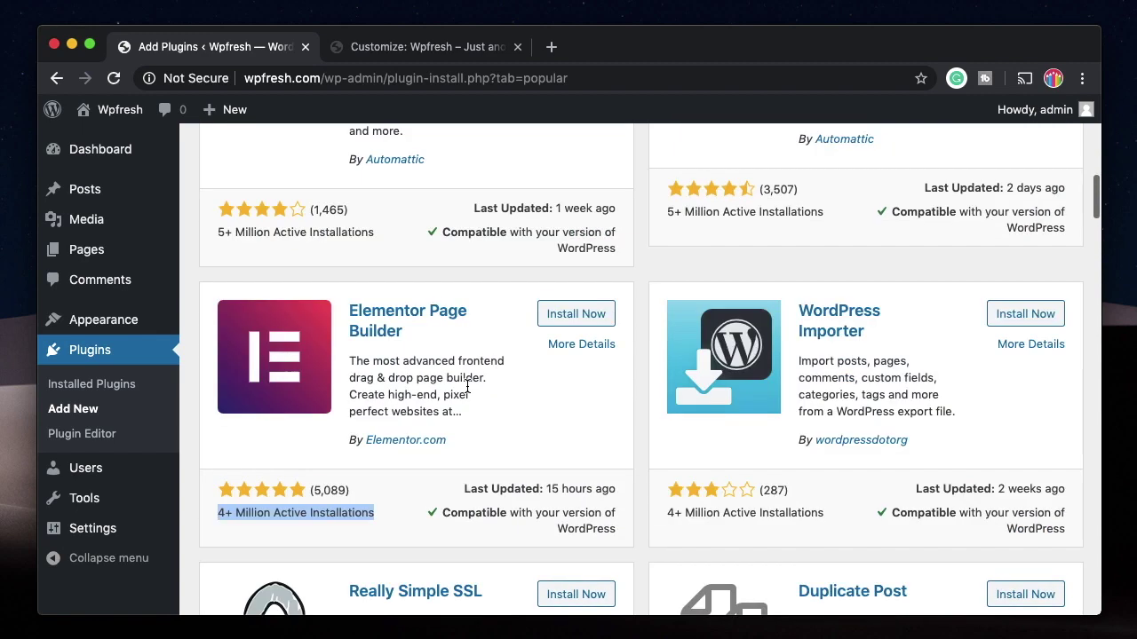
{"action": "scroll", "coordinate": [468, 334], "scroll_direction": "up", "scroll_amount": 10}
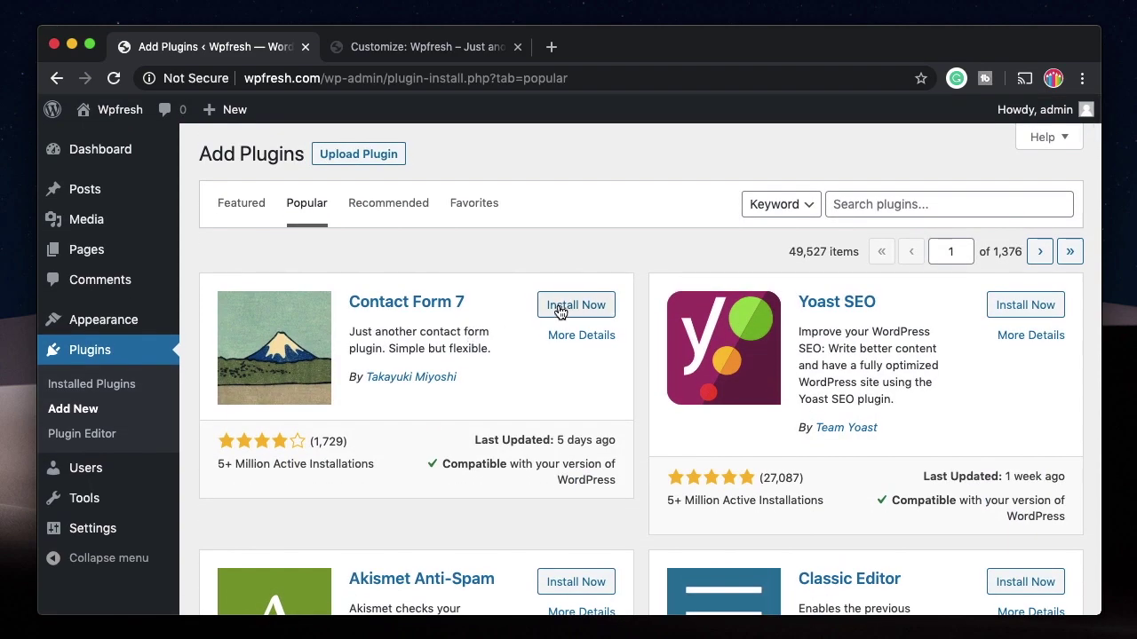
Step: Install Contact Form 7 and activate it from the Installed Plugins list
{"action": "left_click", "coordinate": [561, 307]}
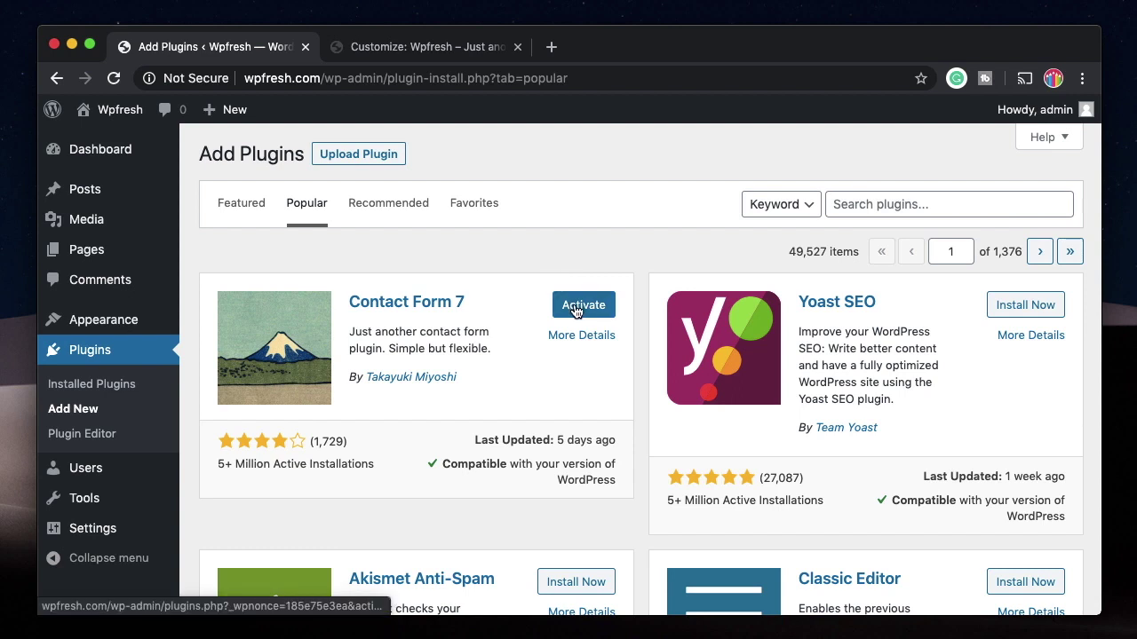
{"action": "left_click", "coordinate": [107, 386]}
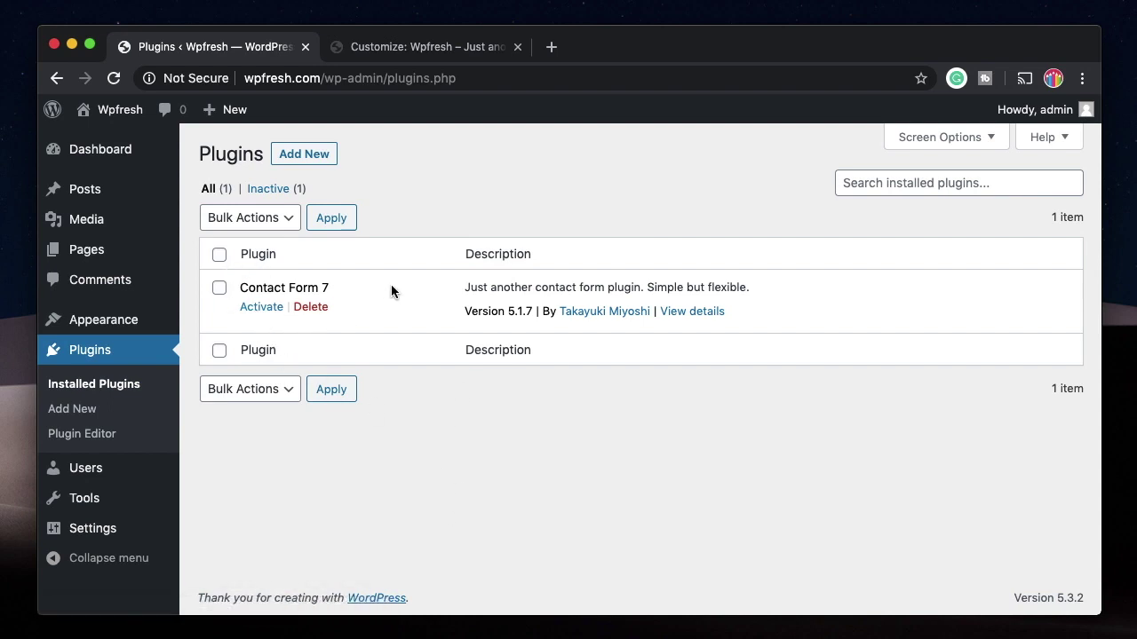
{"action": "left_click", "coordinate": [263, 307]}
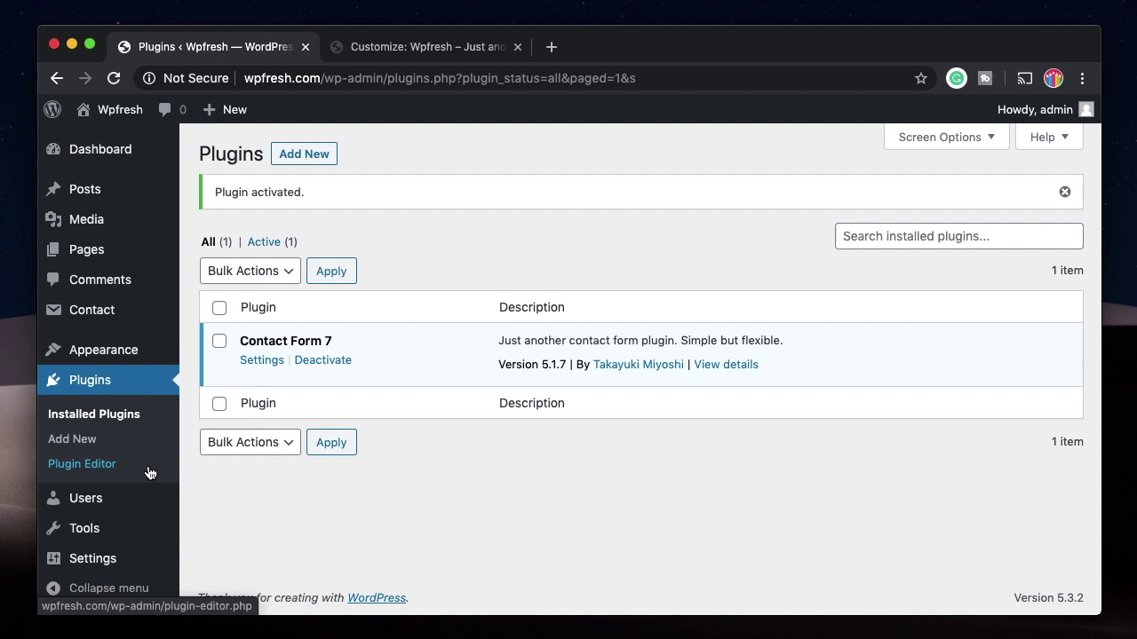
Step: Open the All Users list and close the leftover Customize tab
{"action": "mouse_move", "coordinate": [149, 489]}
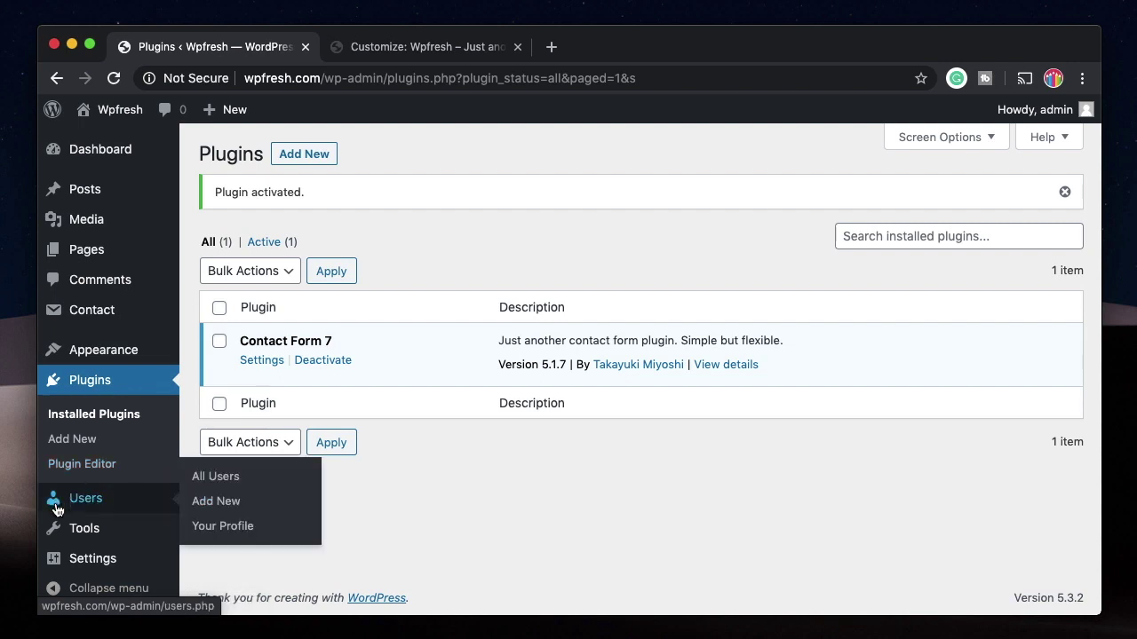
{"action": "left_click", "coordinate": [214, 479]}
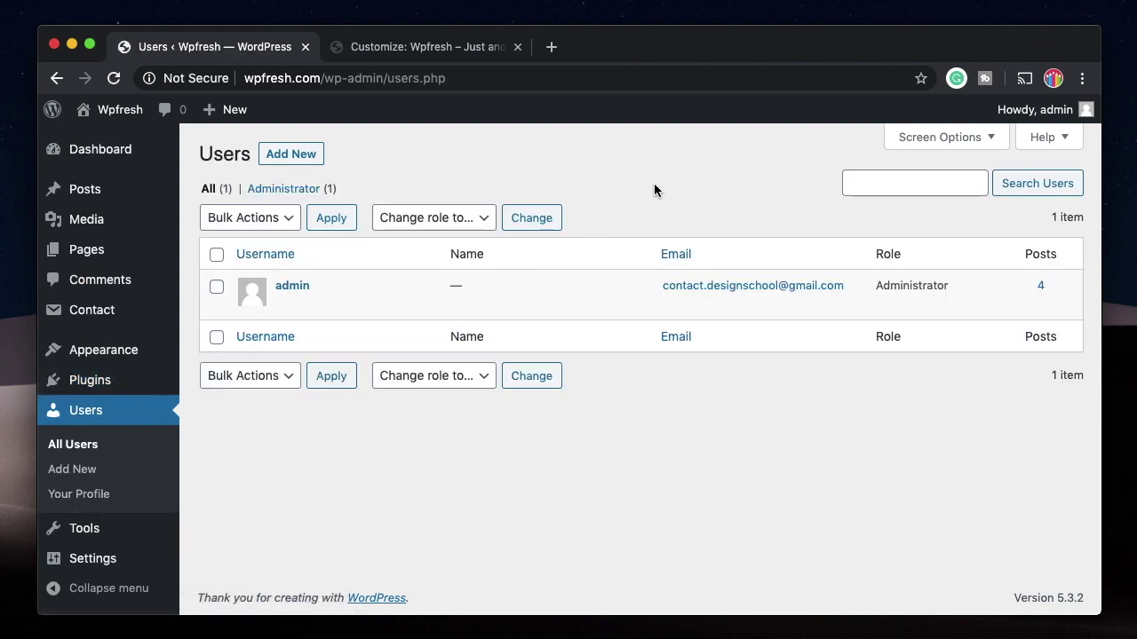
{"action": "left_click", "coordinate": [518, 46]}
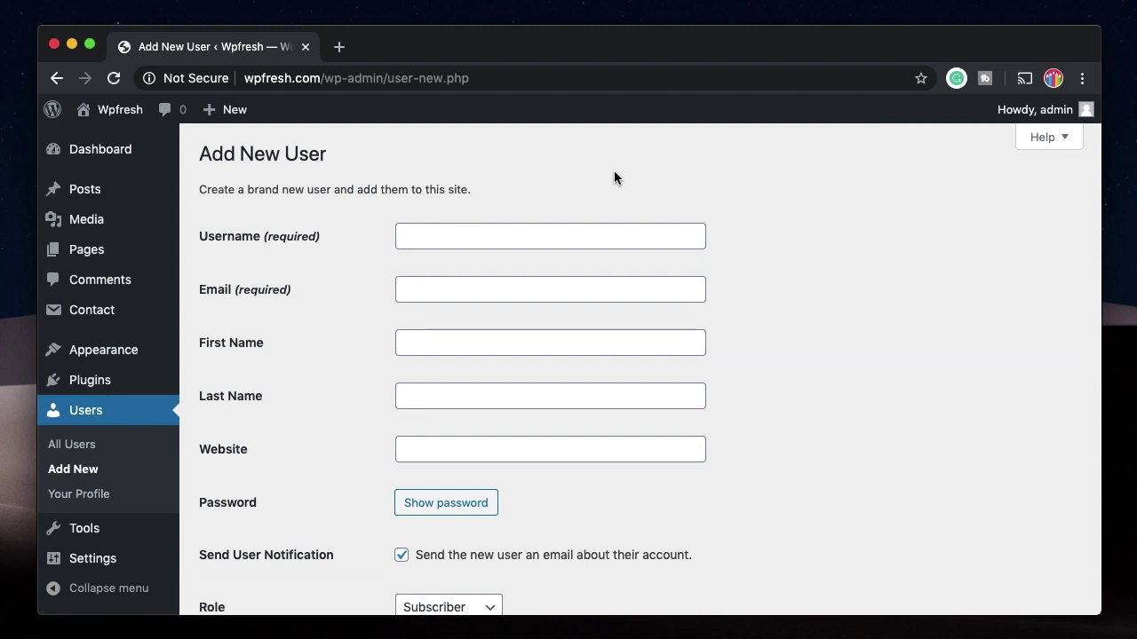
{"action": "scroll", "coordinate": [726, 404], "scroll_direction": "down", "scroll_amount": 3}
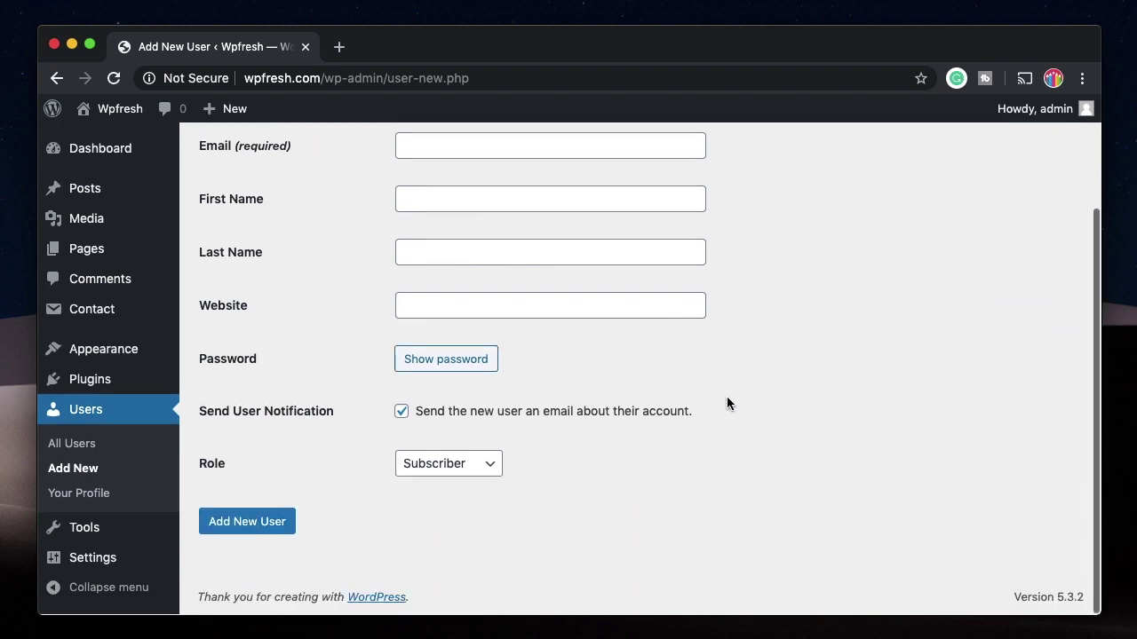
{"action": "scroll", "coordinate": [447, 287], "scroll_direction": "up", "scroll_amount": 3}
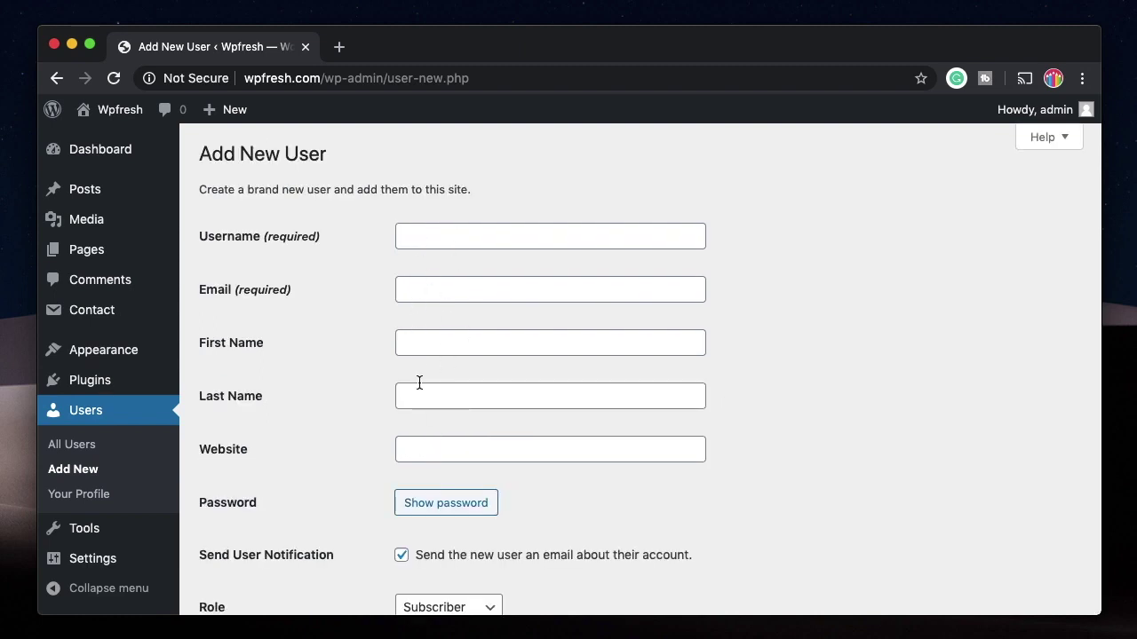
{"action": "scroll", "coordinate": [424, 458], "scroll_direction": "down", "scroll_amount": 3}
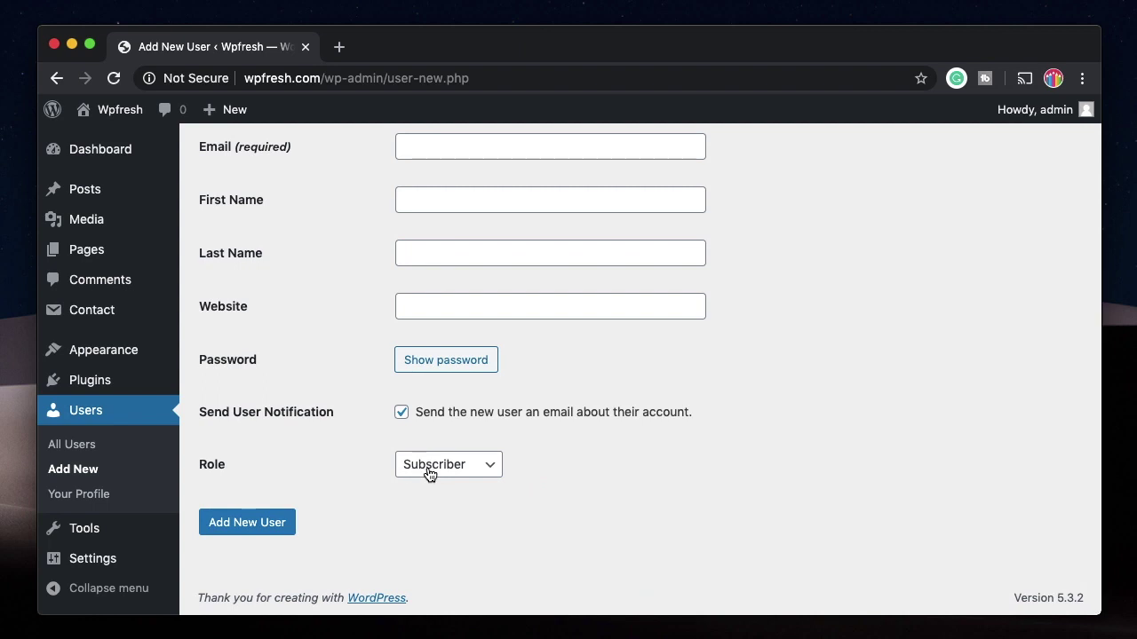
Step: Set the new user's role to Author after trying Editor and Subscriber, then select the Username field
{"action": "left_click", "coordinate": [428, 468]}
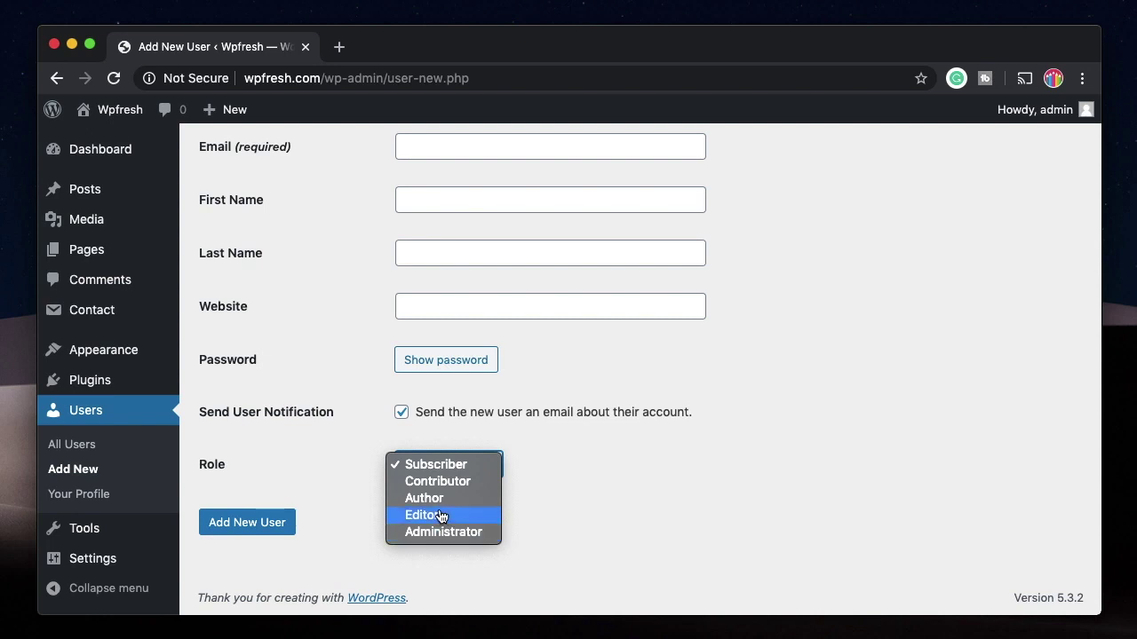
{"action": "left_click", "coordinate": [441, 517]}
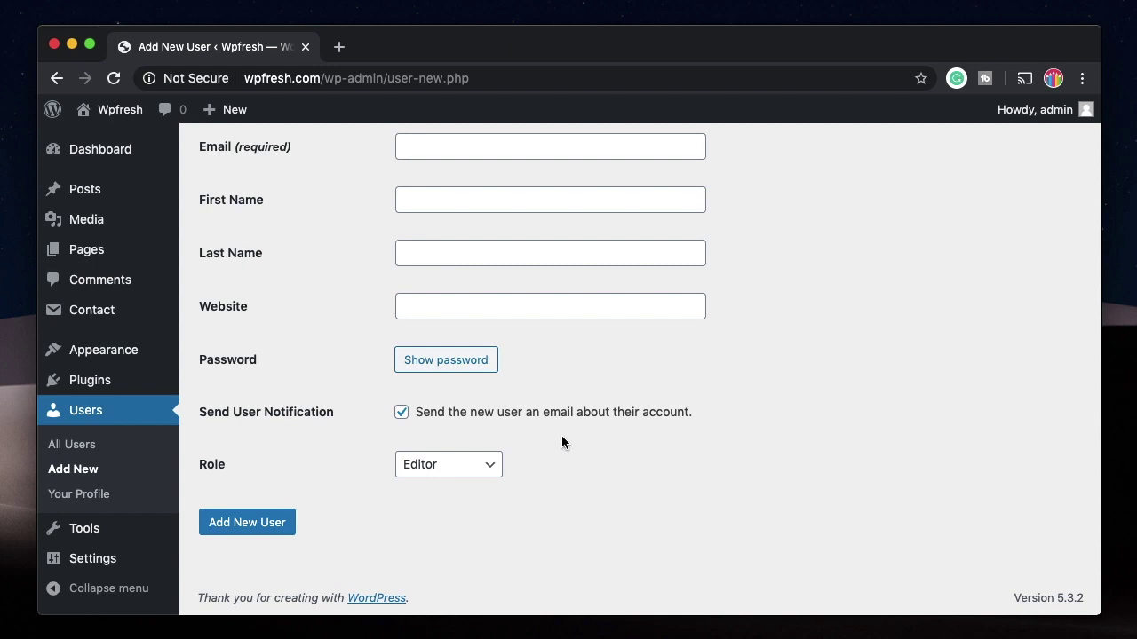
{"action": "left_click", "coordinate": [468, 463]}
{"action": "left_click", "coordinate": [442, 447]}
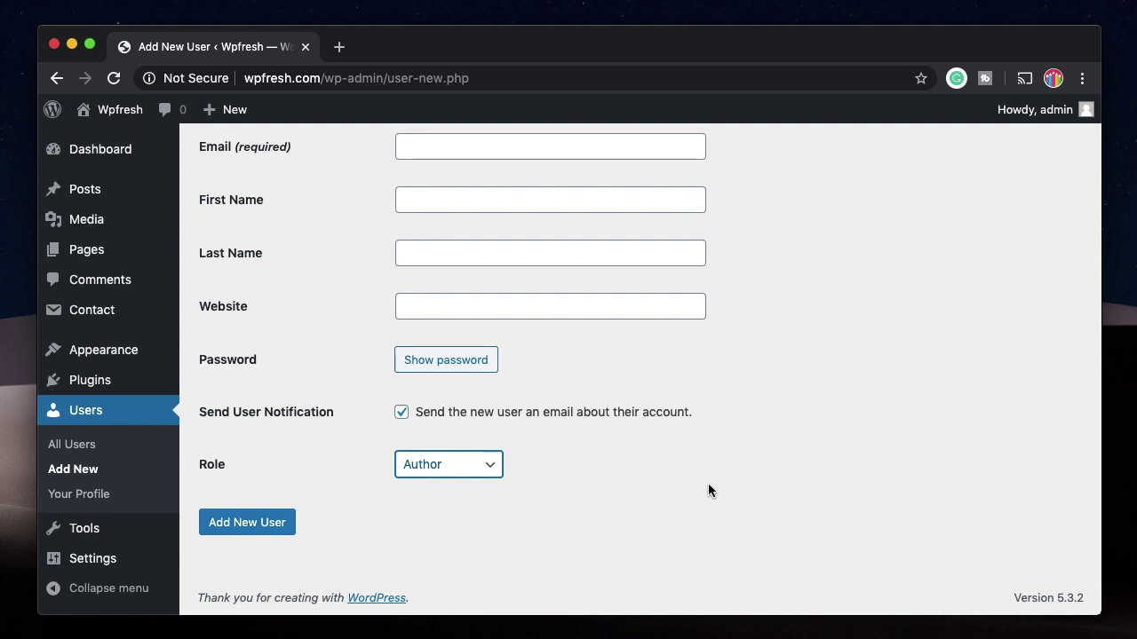
{"action": "left_click", "coordinate": [449, 465]}
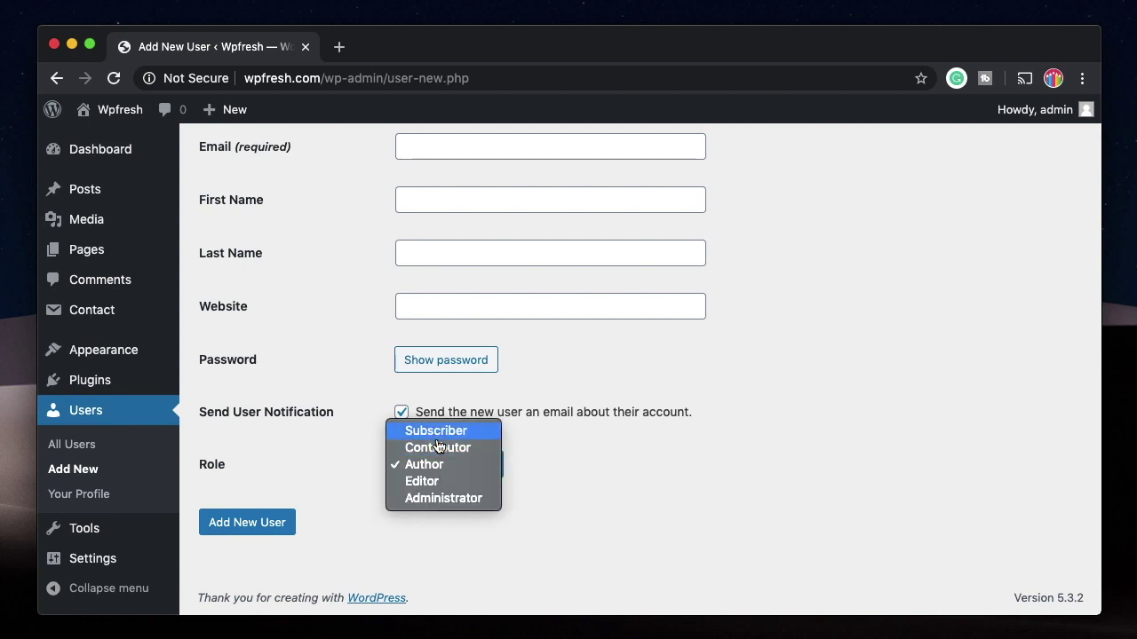
{"action": "left_click", "coordinate": [435, 433]}
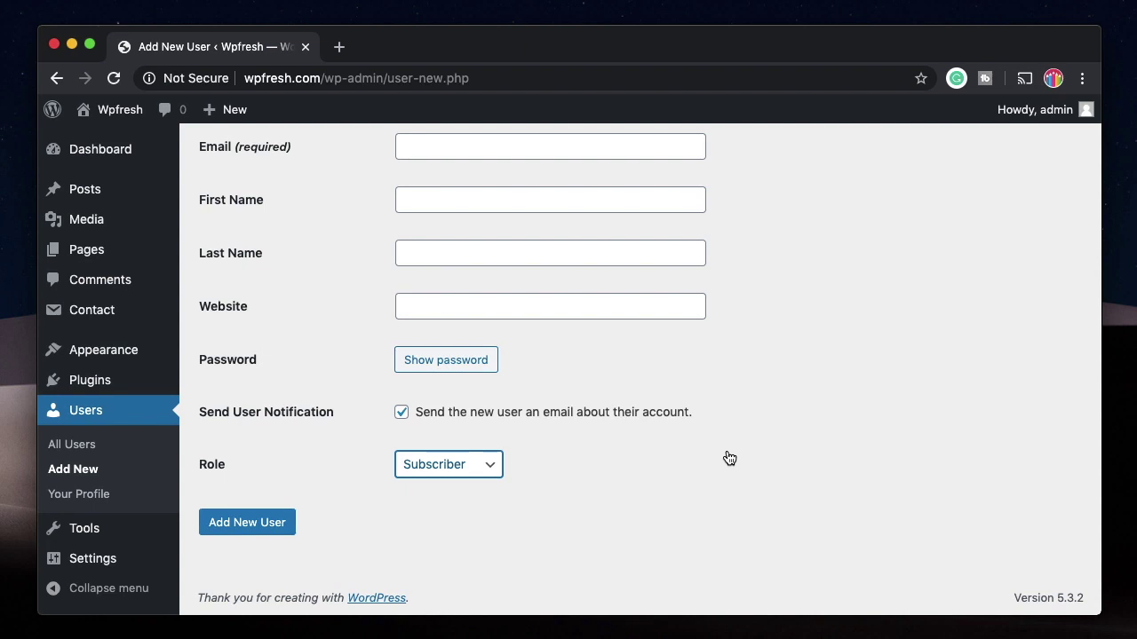
{"action": "left_click", "coordinate": [487, 461]}
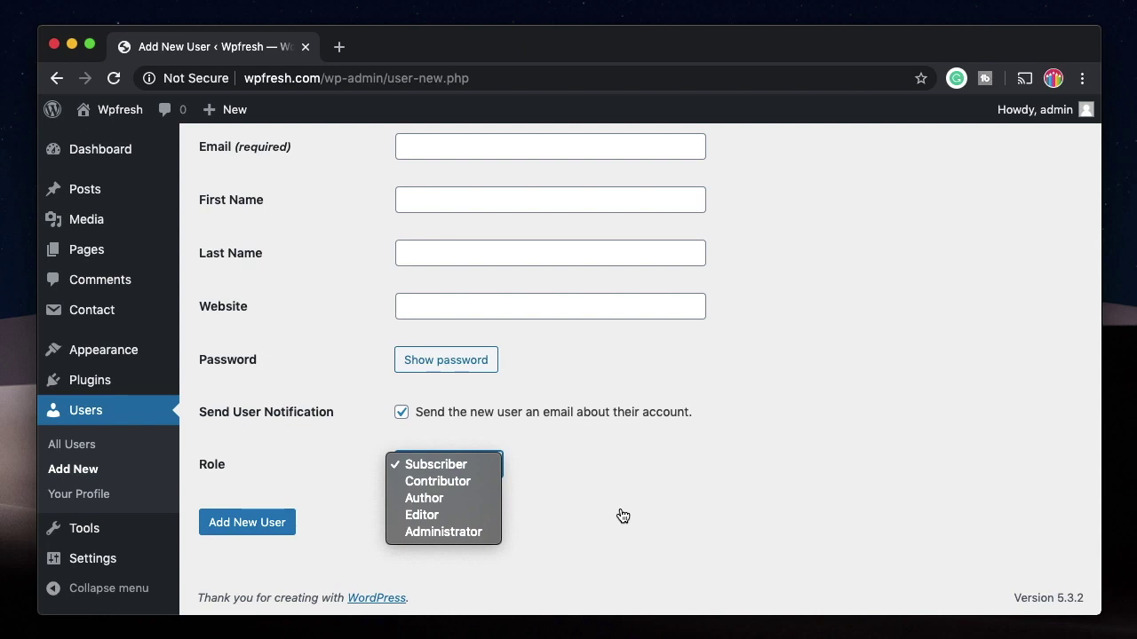
{"action": "left_click", "coordinate": [443, 504]}
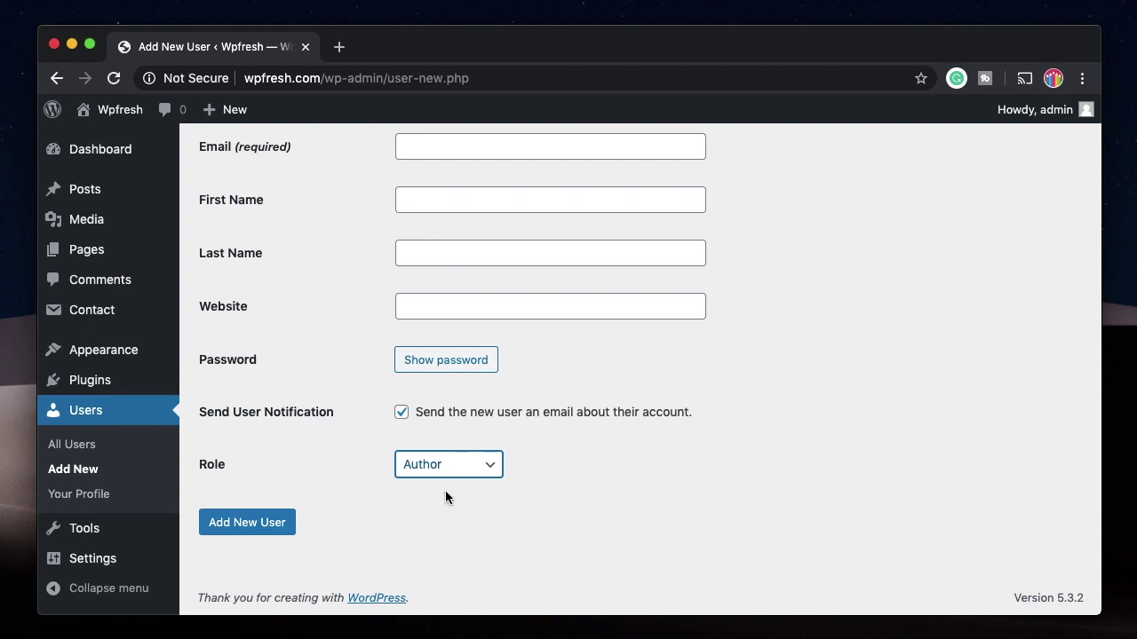
{"action": "scroll", "coordinate": [467, 455], "scroll_direction": "up", "scroll_amount": 3}
{"action": "left_click", "coordinate": [423, 234]}
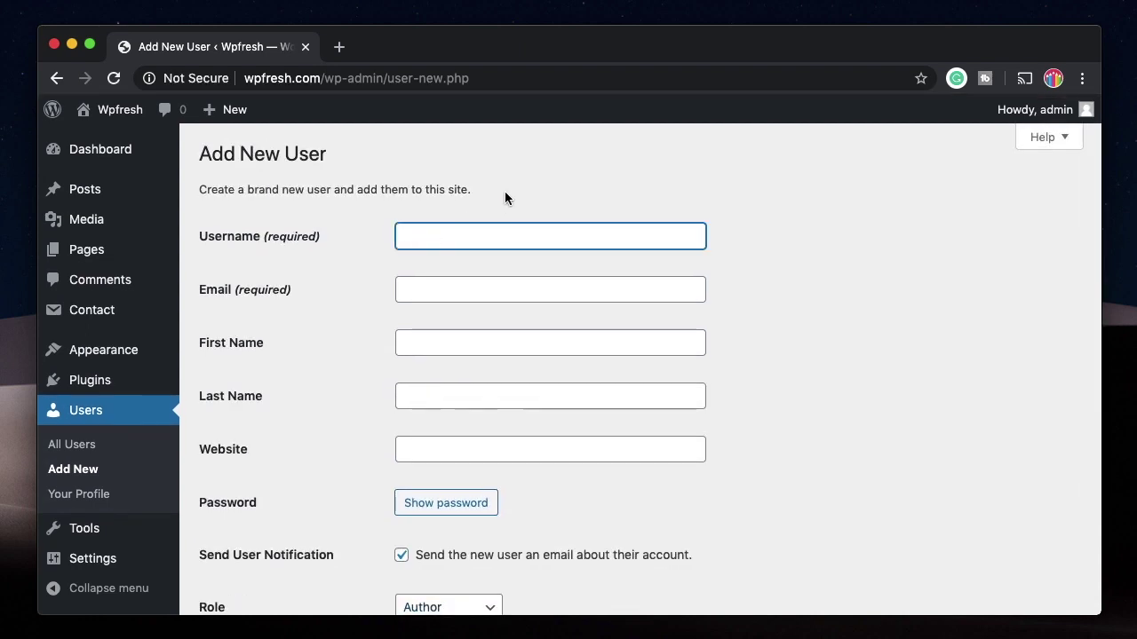
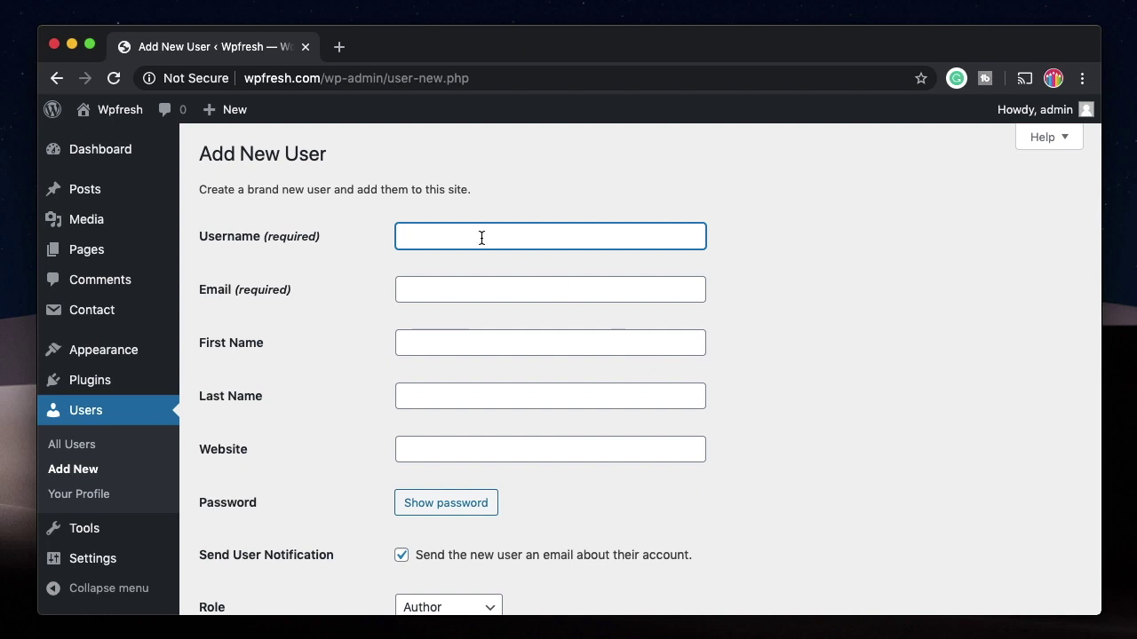
Step: Open Your Profile and review the name, contact info, biography and Account Management settings
{"action": "scroll", "coordinate": [481, 238], "scroll_direction": "down", "scroll_amount": 3}
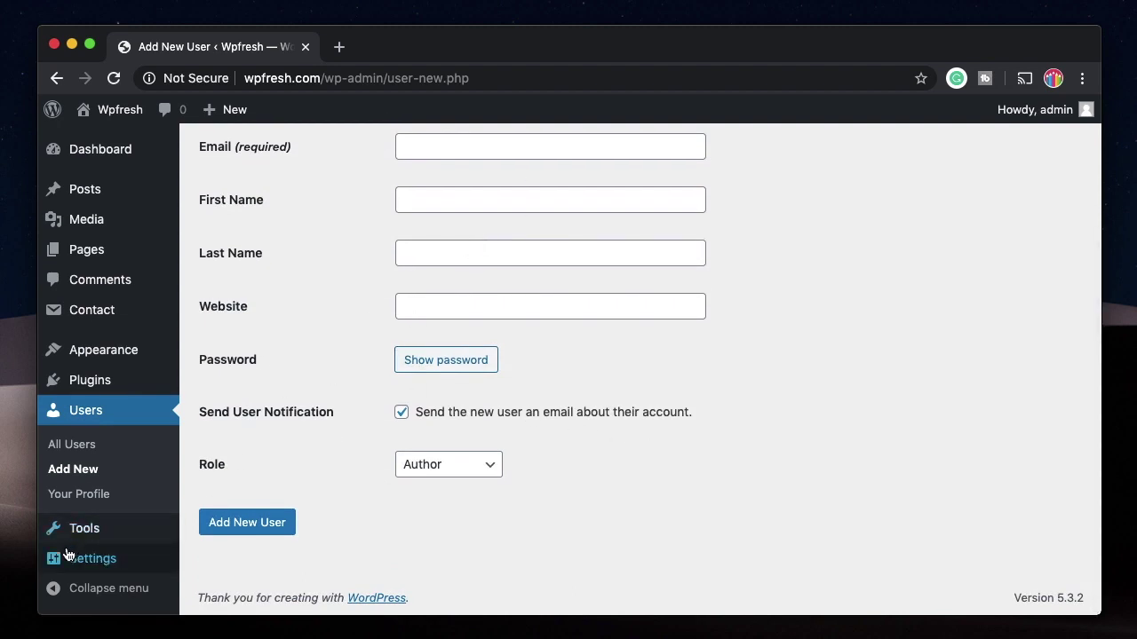
{"action": "left_click", "coordinate": [92, 499]}
{"action": "scroll", "coordinate": [421, 332], "scroll_direction": "down", "scroll_amount": 7}
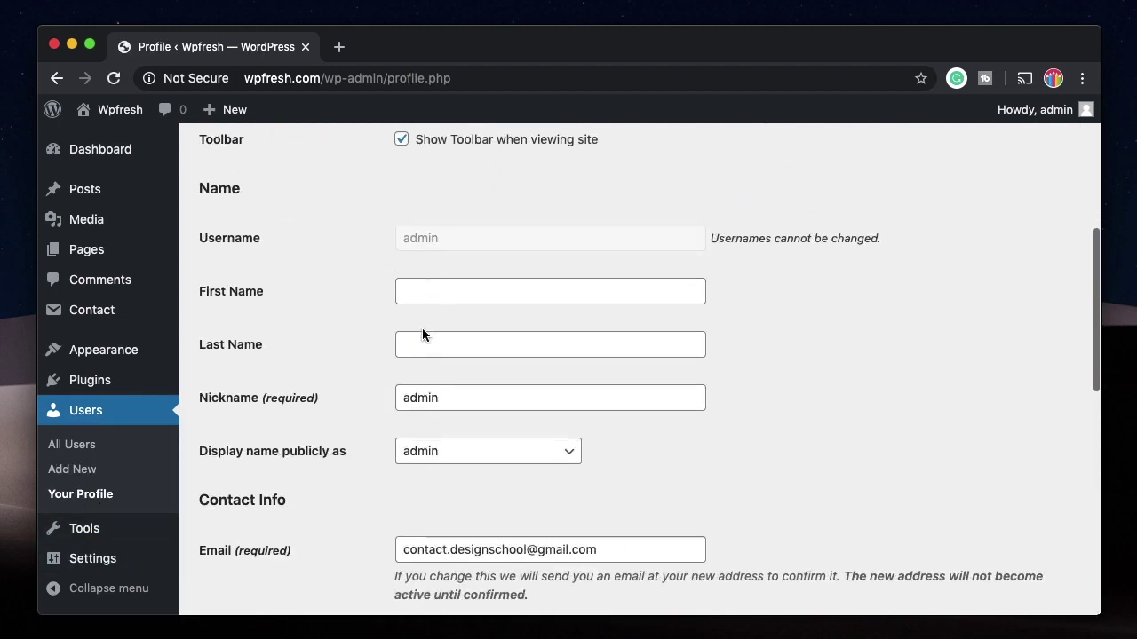
{"action": "scroll", "coordinate": [493, 257], "scroll_direction": "down", "scroll_amount": 10}
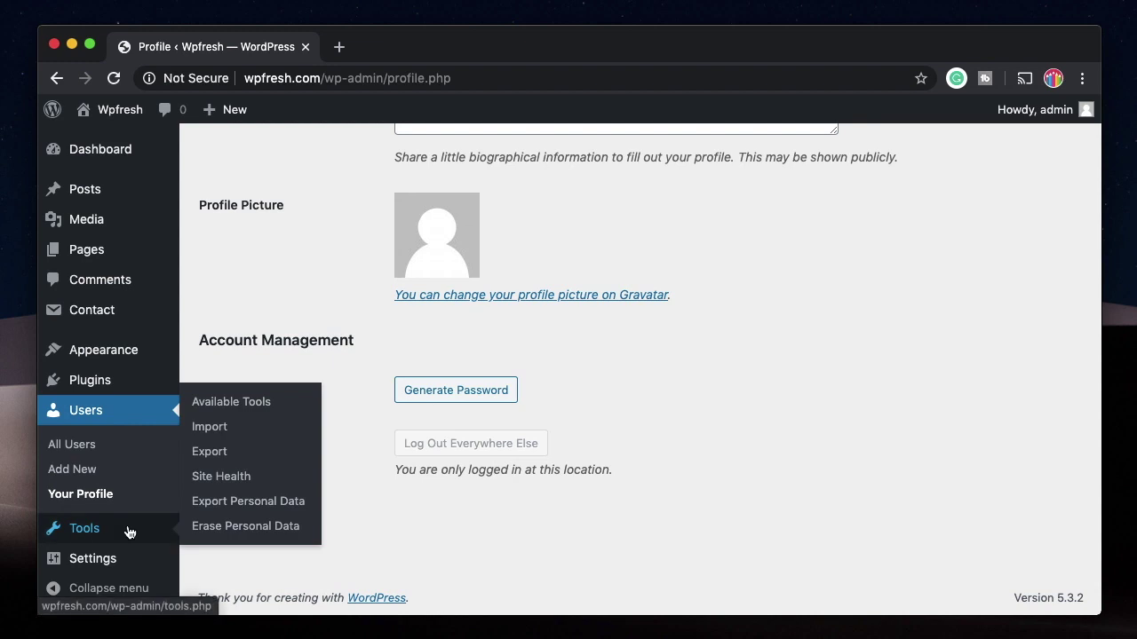
{"action": "left_click", "coordinate": [56, 525]}
Step: Install and run the Categories and Tags Converter importer, then open the Export page
{"action": "left_click", "coordinate": [71, 428]}
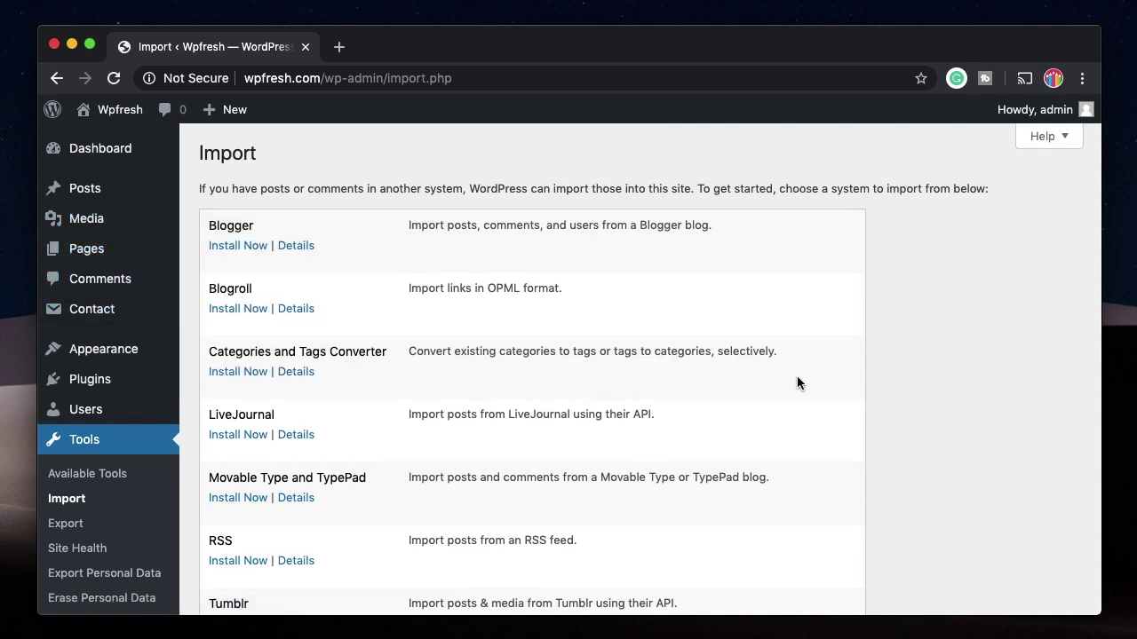
{"action": "scroll", "coordinate": [796, 383], "scroll_direction": "down", "scroll_amount": 1}
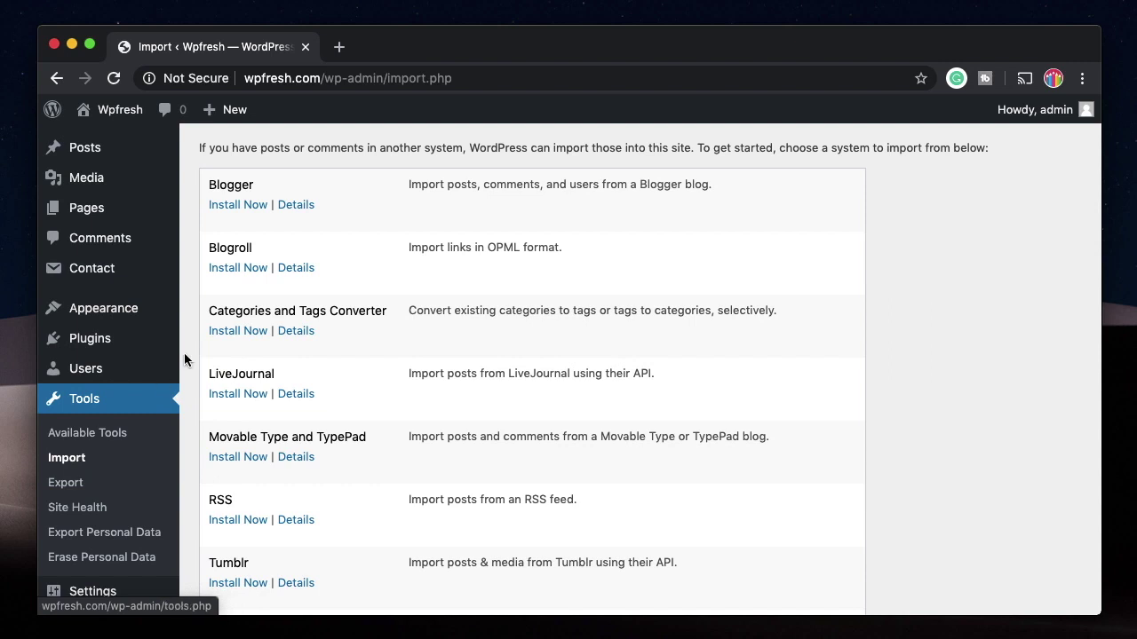
{"action": "left_click", "coordinate": [238, 332]}
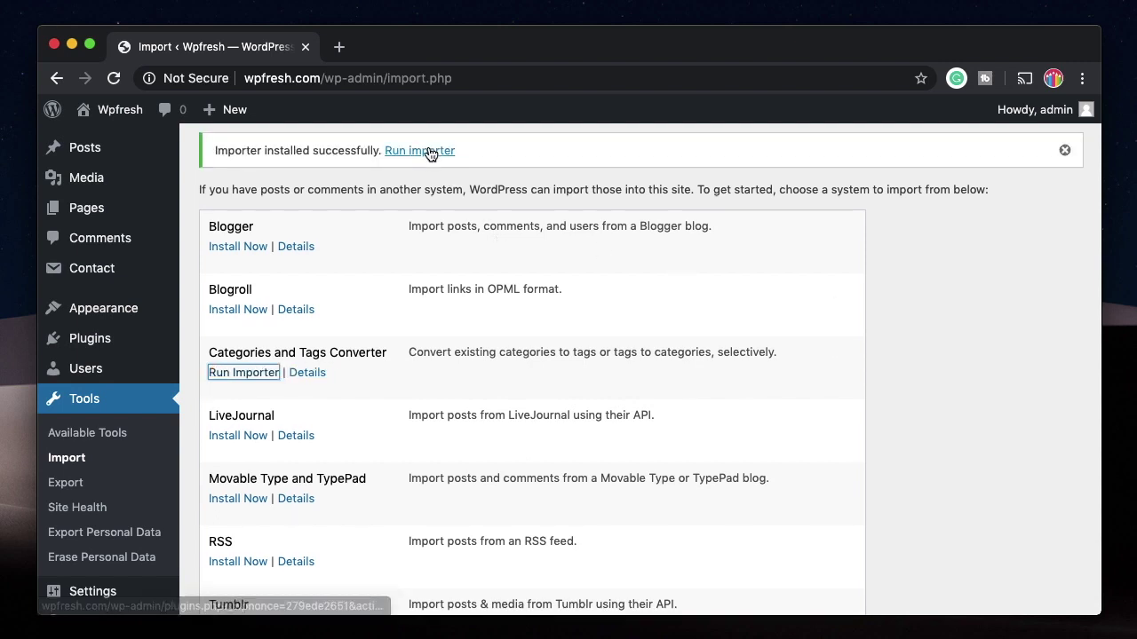
{"action": "left_click", "coordinate": [428, 151]}
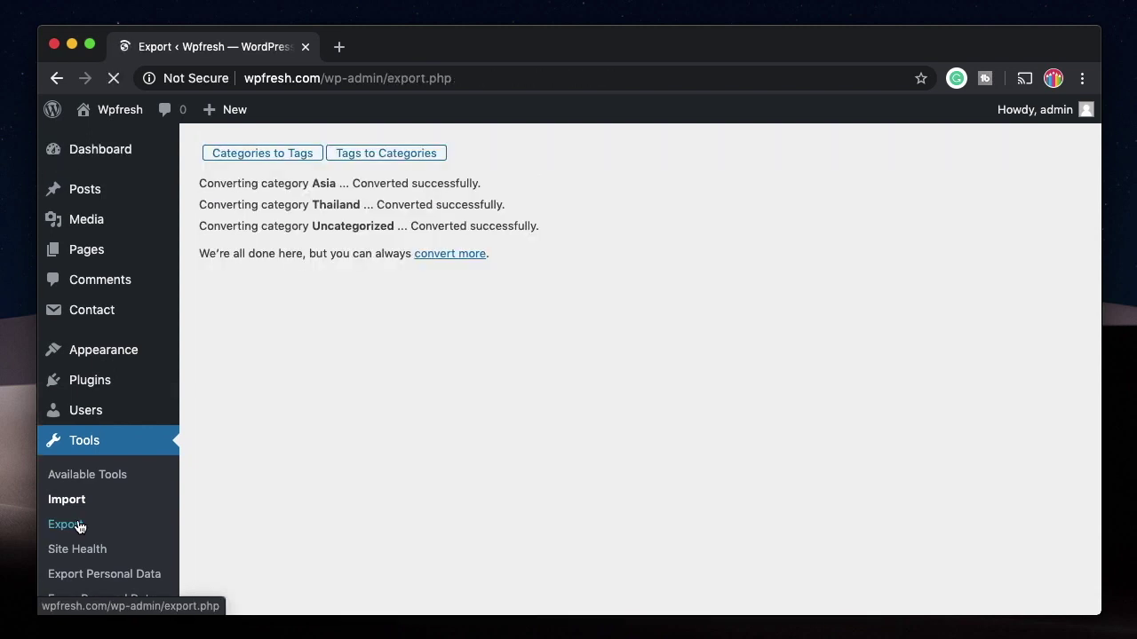
{"action": "left_click", "coordinate": [66, 522]}
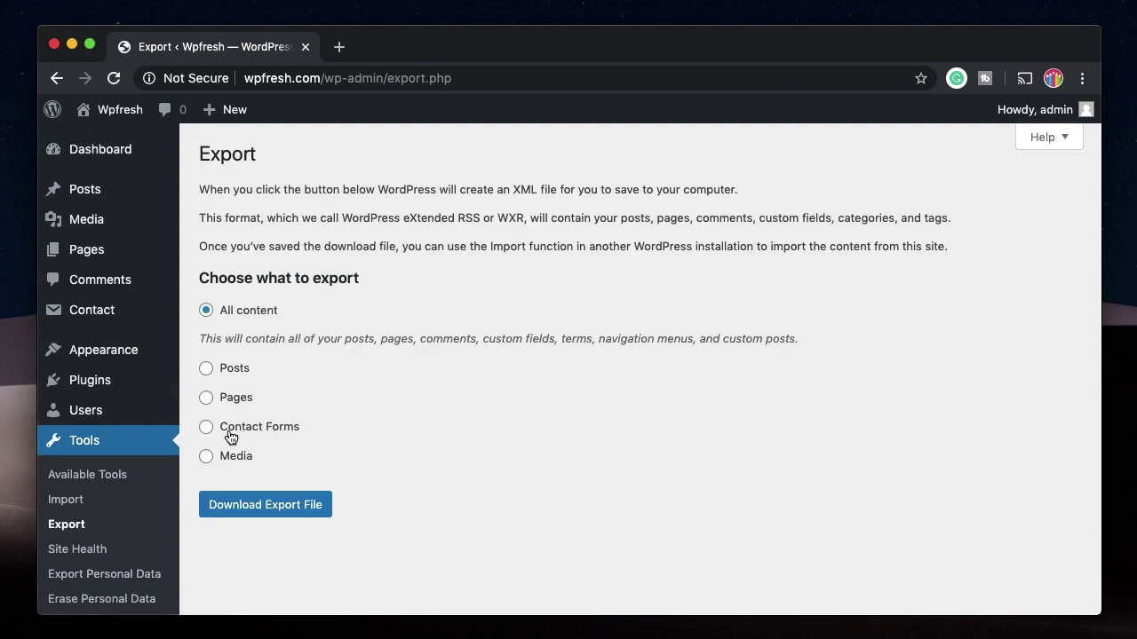
{"action": "left_click", "coordinate": [235, 377]}
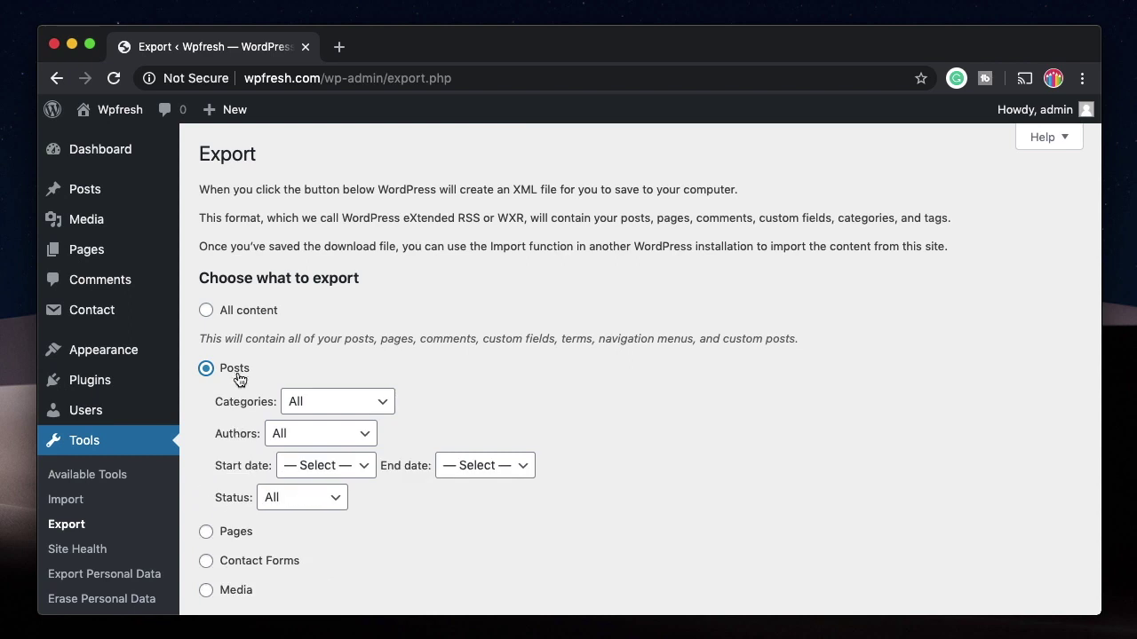
{"action": "left_click", "coordinate": [334, 401]}
{"action": "left_click", "coordinate": [336, 401]}
{"action": "left_click", "coordinate": [315, 434]}
{"action": "left_click", "coordinate": [317, 433]}
{"action": "left_click", "coordinate": [238, 315]}
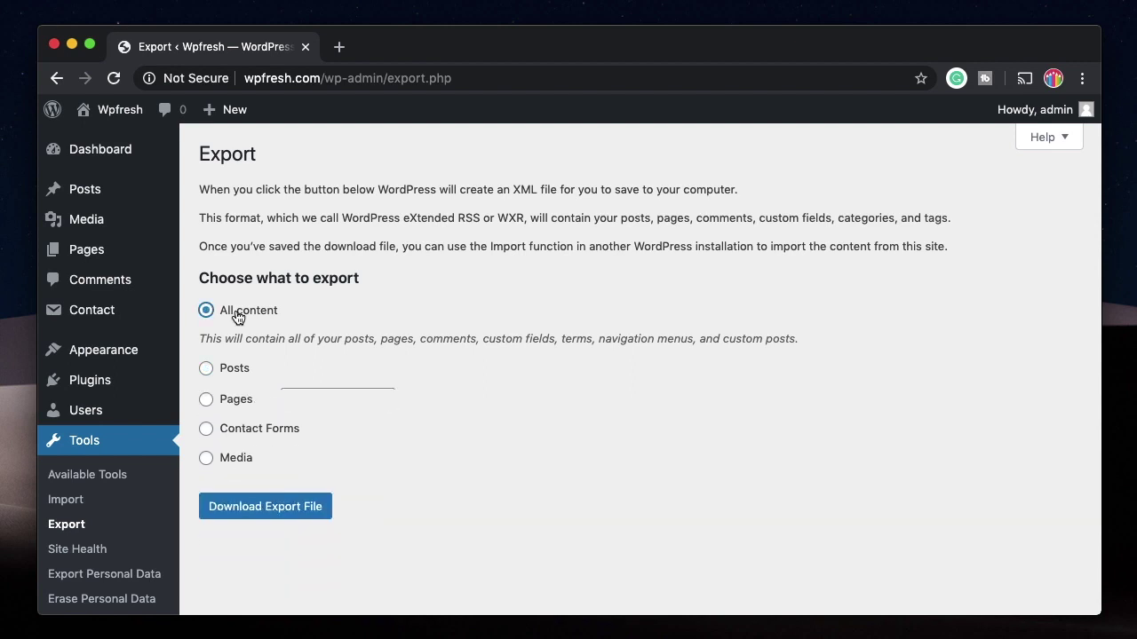
{"action": "scroll", "coordinate": [238, 318], "scroll_direction": "down", "scroll_amount": 2}
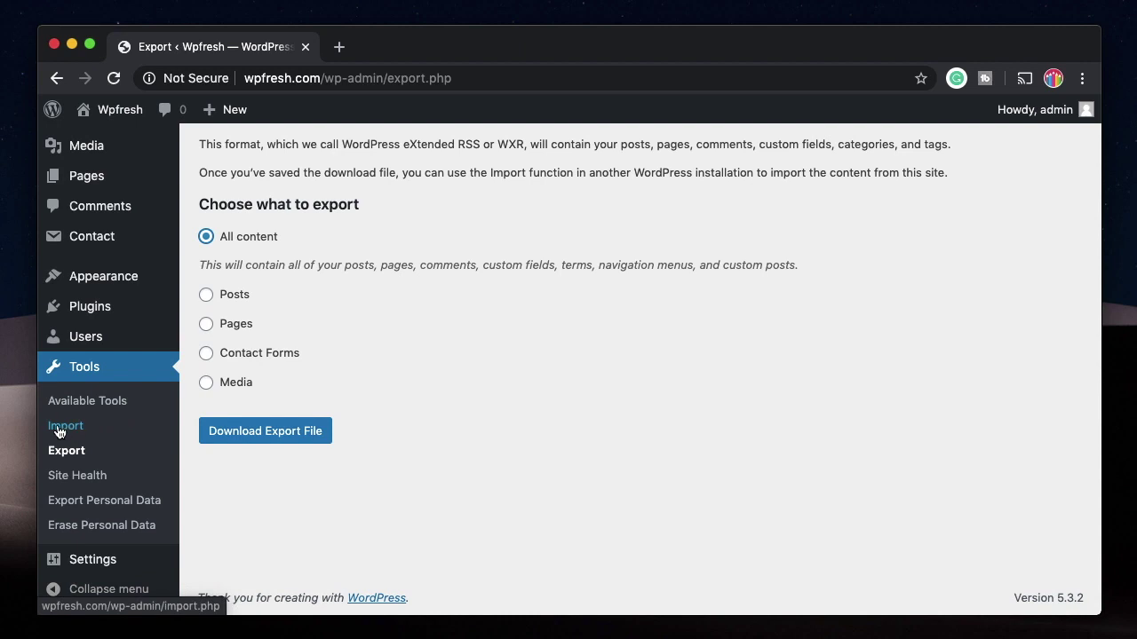
{"action": "left_click", "coordinate": [73, 478]}
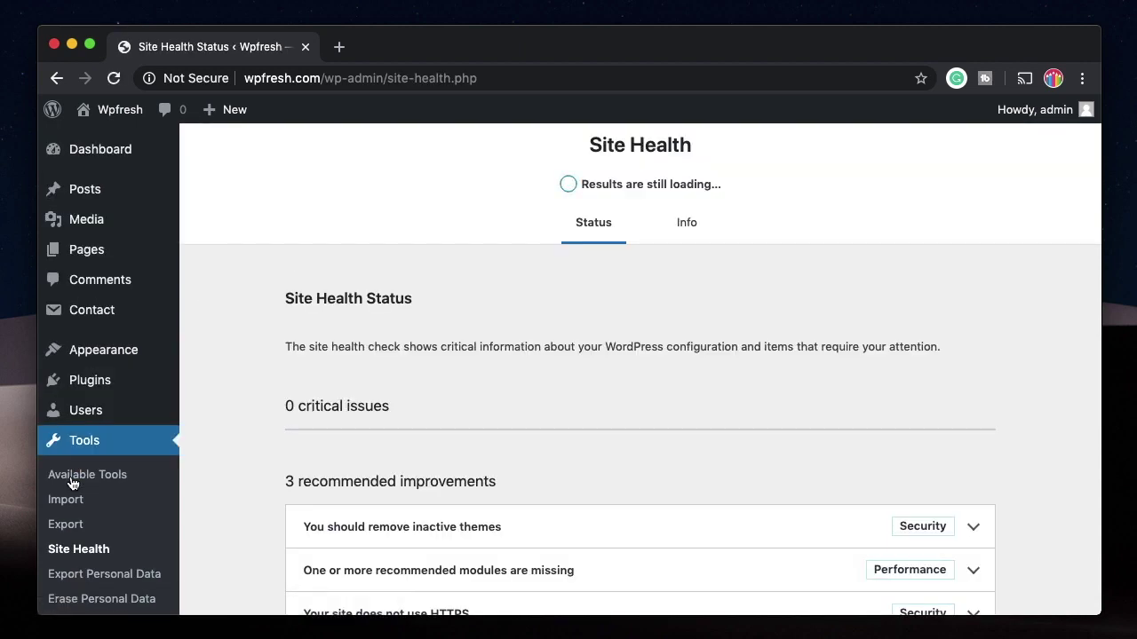
Step: Expand the Site Health inactive-themes and HTTPS recommendations to read their details
{"action": "scroll", "coordinate": [568, 346], "scroll_direction": "down", "scroll_amount": 3}
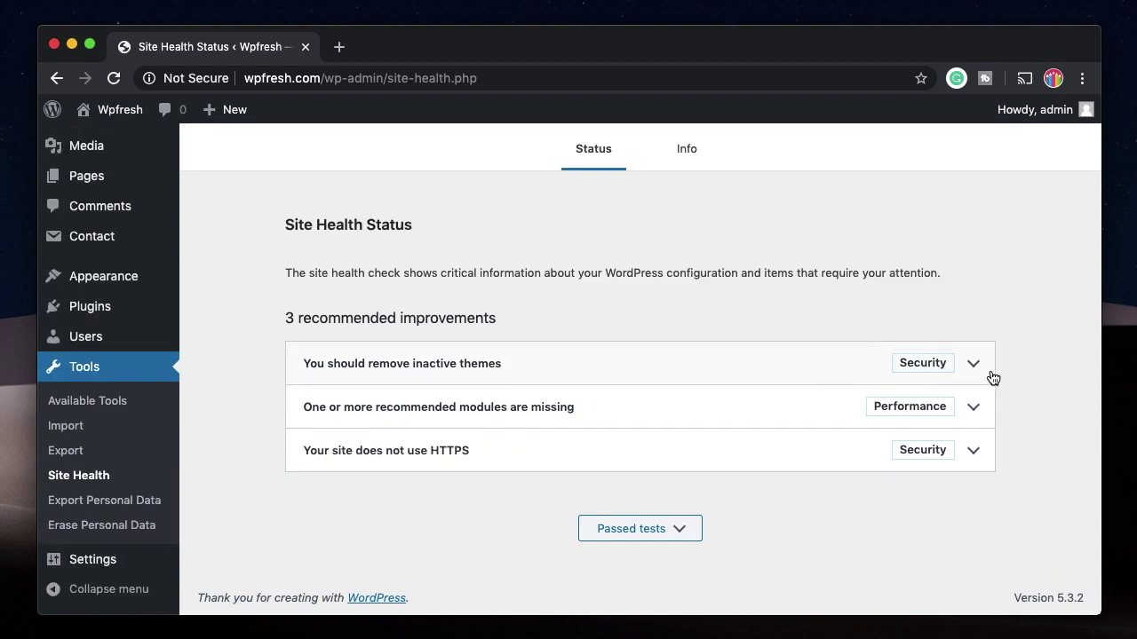
{"action": "left_click", "coordinate": [973, 367]}
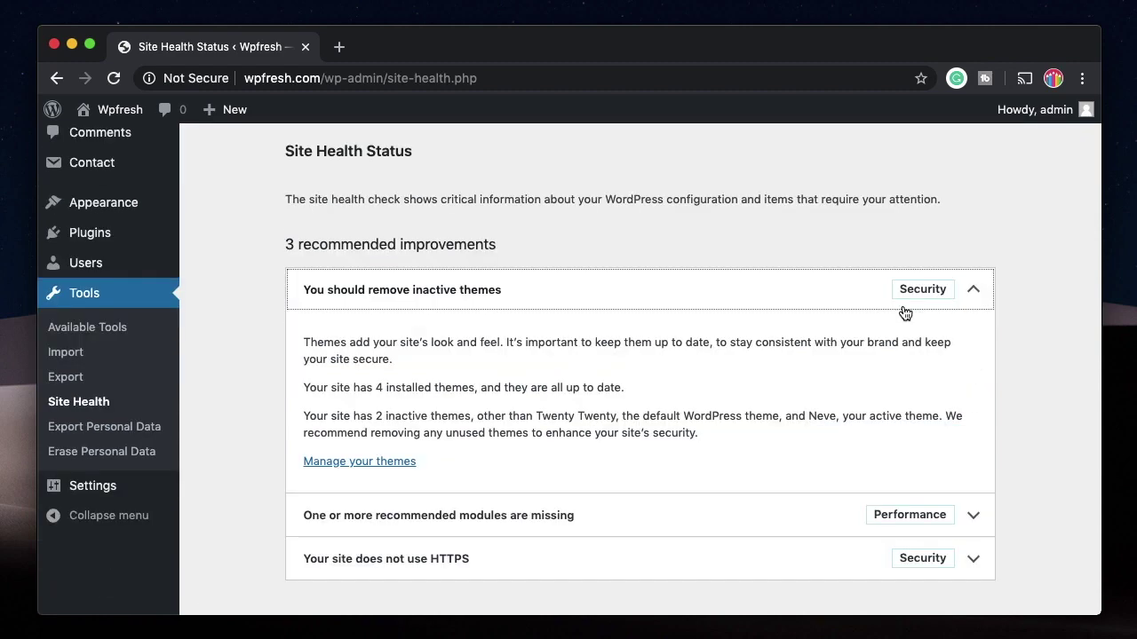
{"action": "left_click", "coordinate": [973, 291]}
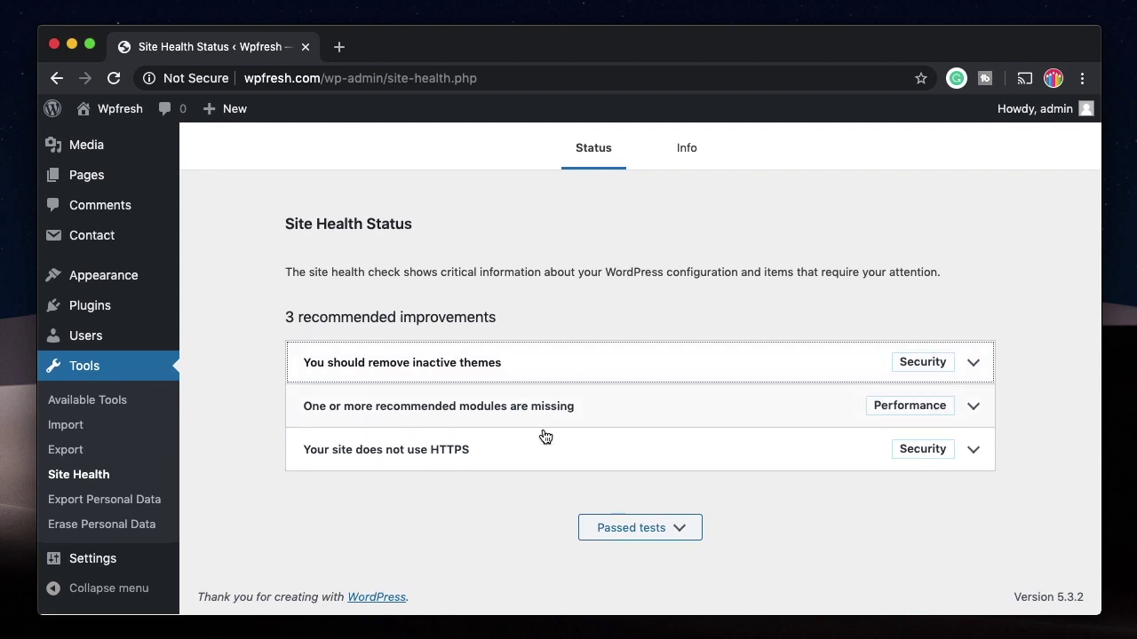
{"action": "left_click", "coordinate": [584, 452]}
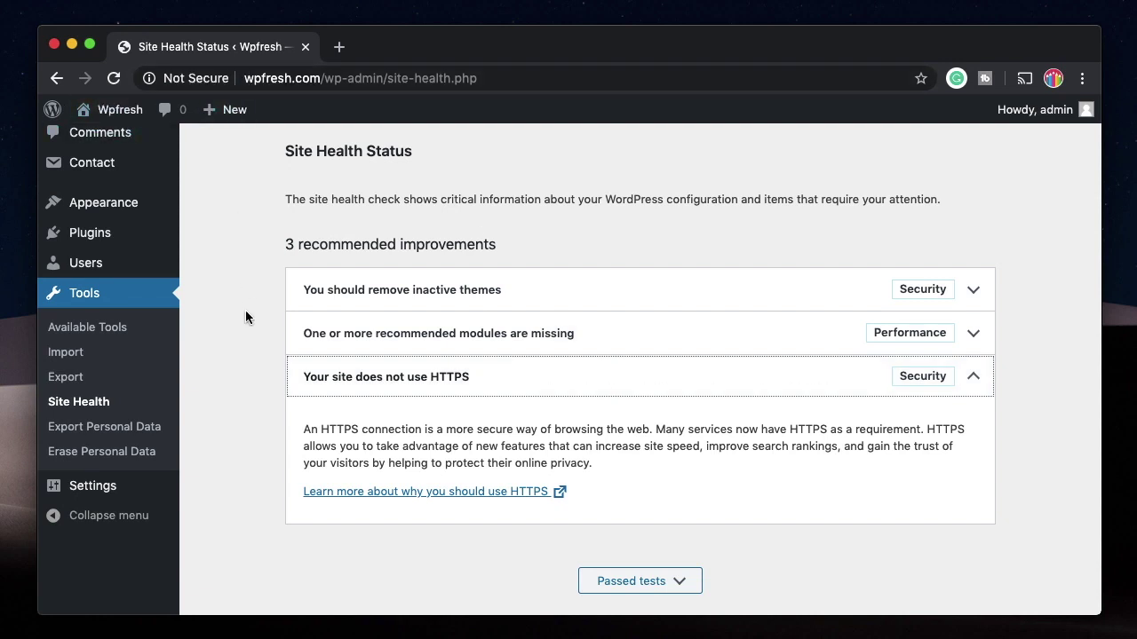
{"action": "left_click", "coordinate": [231, 378]}
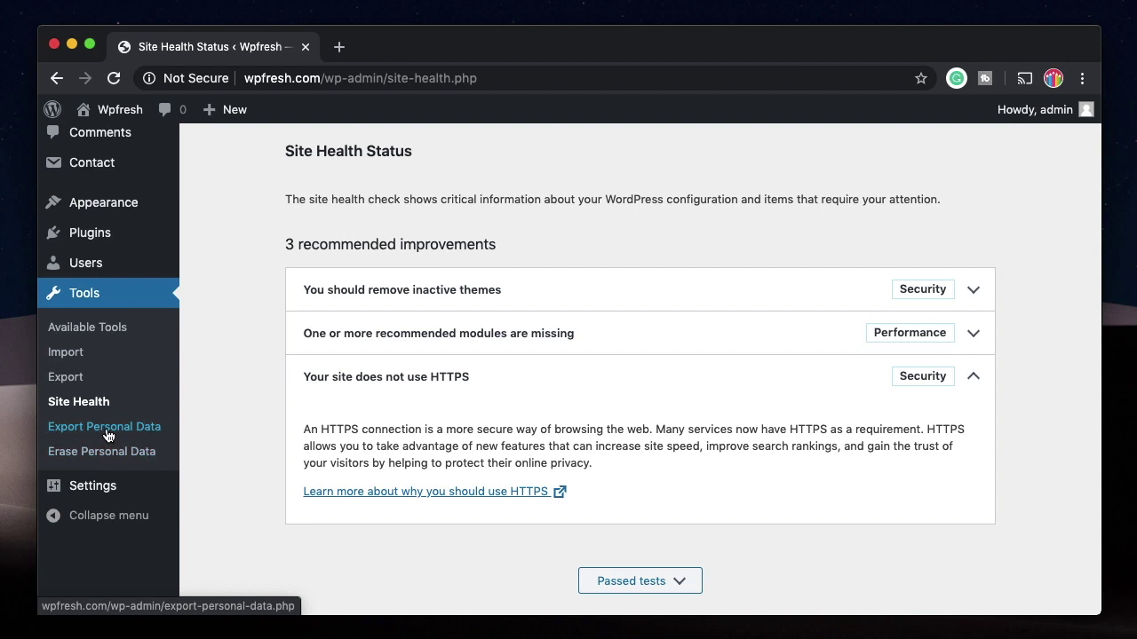
{"action": "mouse_move", "coordinate": [80, 496]}
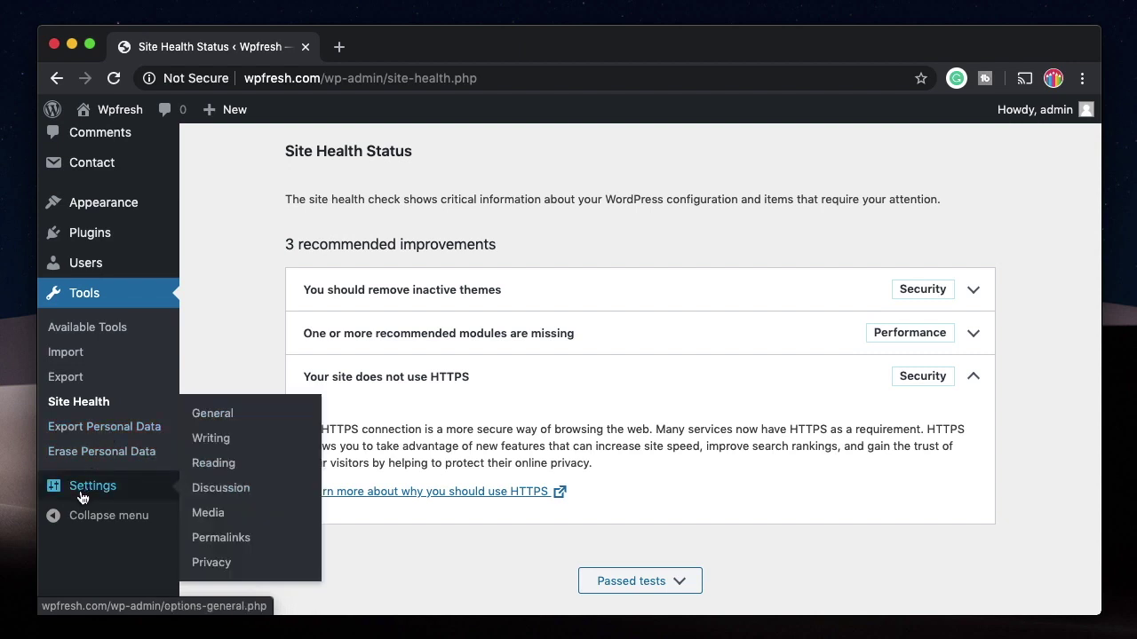
{"action": "left_click", "coordinate": [213, 415]}
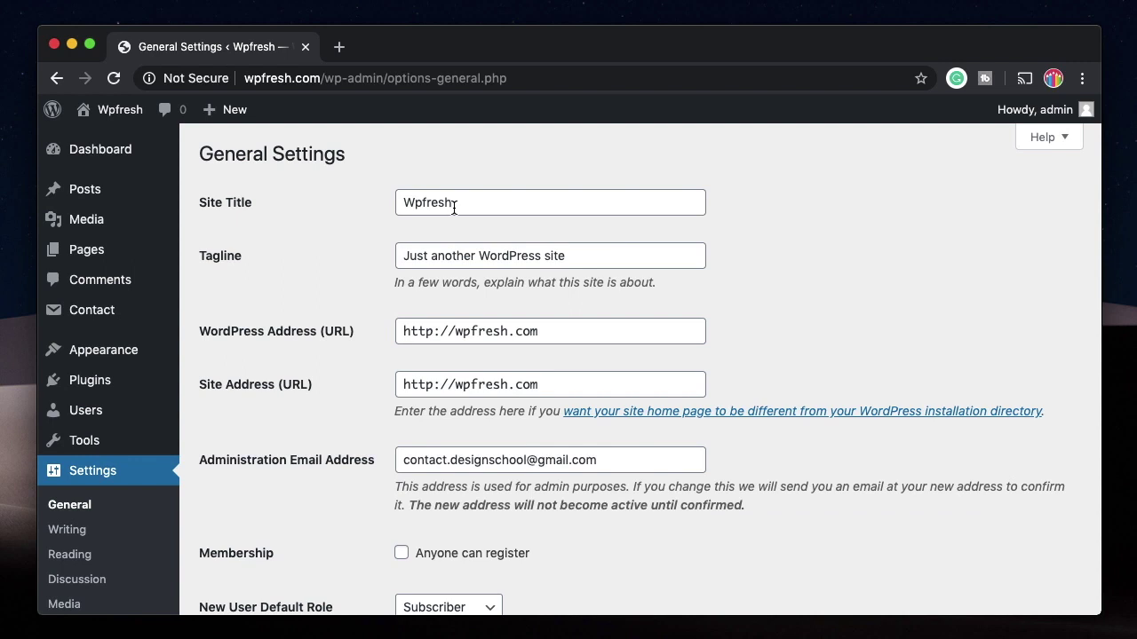
Step: Change the site title to 'Wpfresh website' and the tagline to 'My Own Site'
{"action": "double_click", "coordinate": [454, 207]}
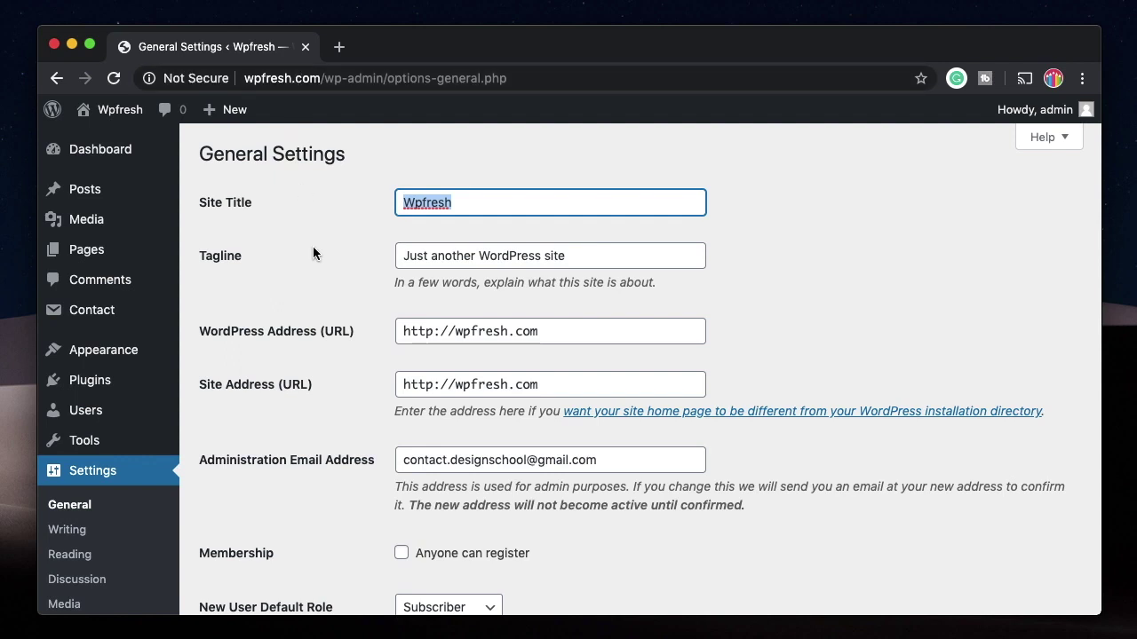
{"action": "left_click", "coordinate": [466, 206]}
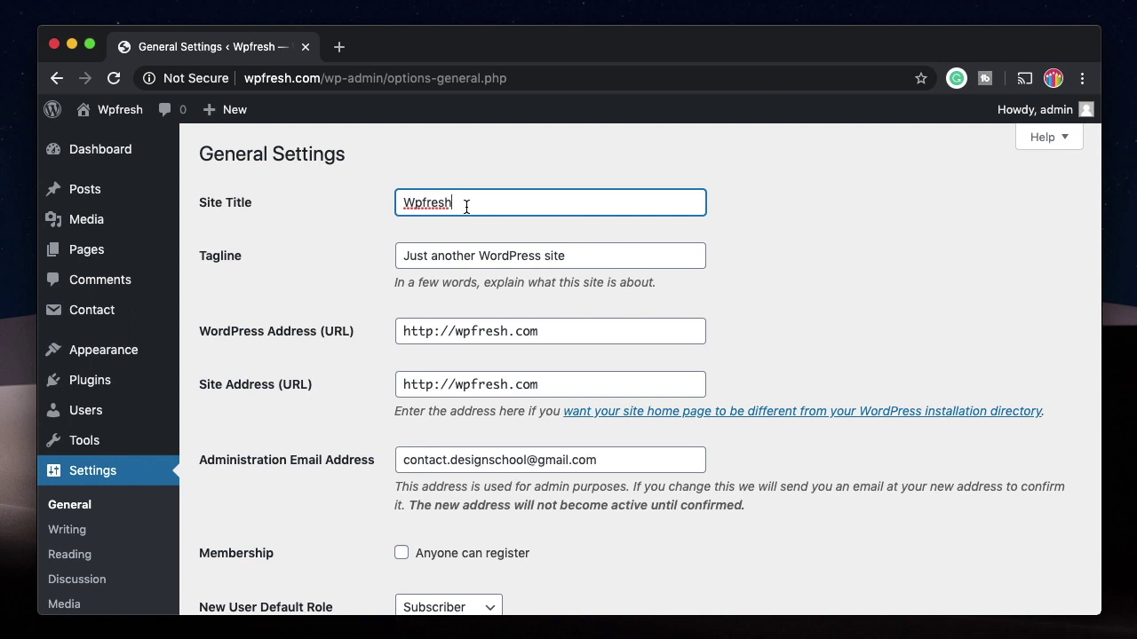
{"action": "type", "text": "website"}
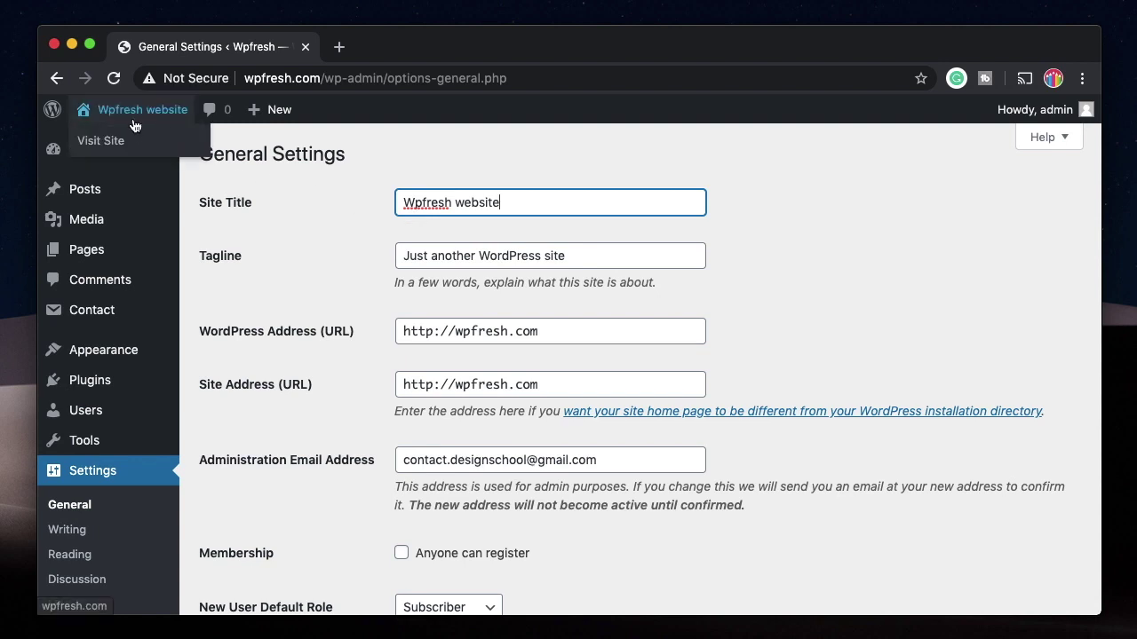
{"action": "triple_click", "coordinate": [533, 257]}
{"action": "type", "text": "My O"}
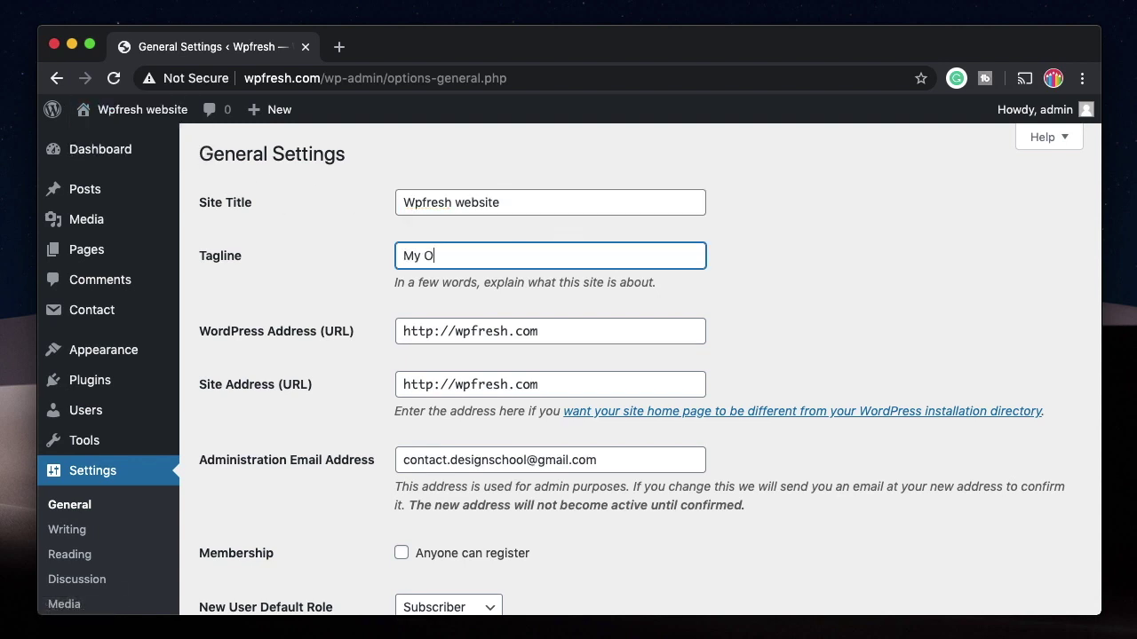
{"action": "type", "text": "wn Site"}
Step: Review the remaining General fields, keeping Subscriber as the default role for new users
{"action": "scroll", "coordinate": [578, 406], "scroll_direction": "down", "scroll_amount": 1}
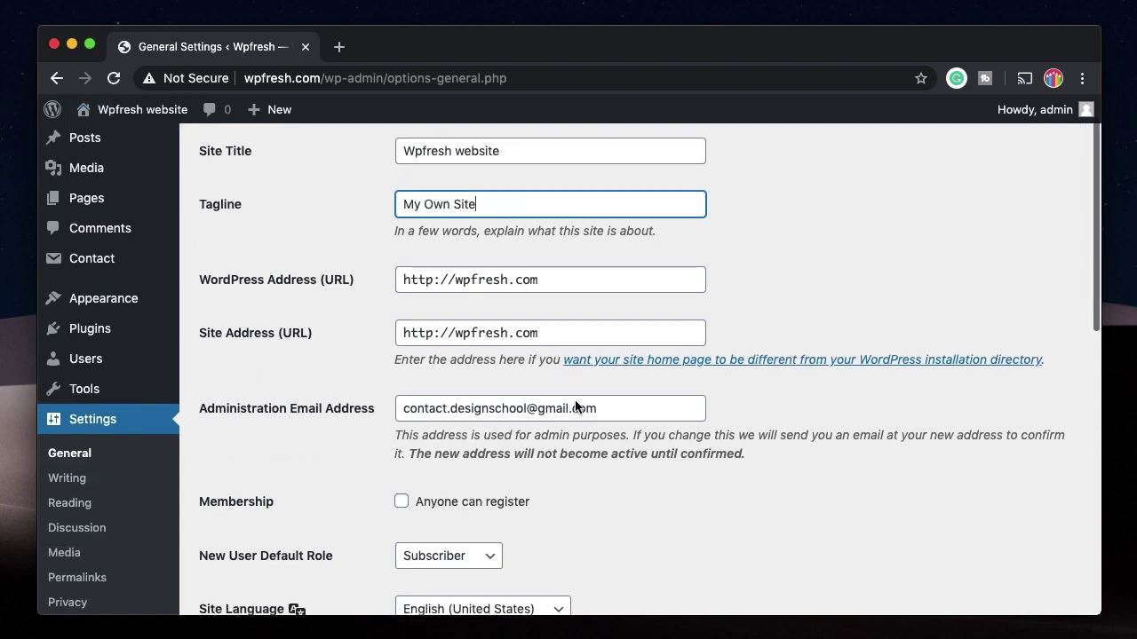
{"action": "left_click", "coordinate": [444, 281]}
{"action": "left_click", "coordinate": [560, 282]}
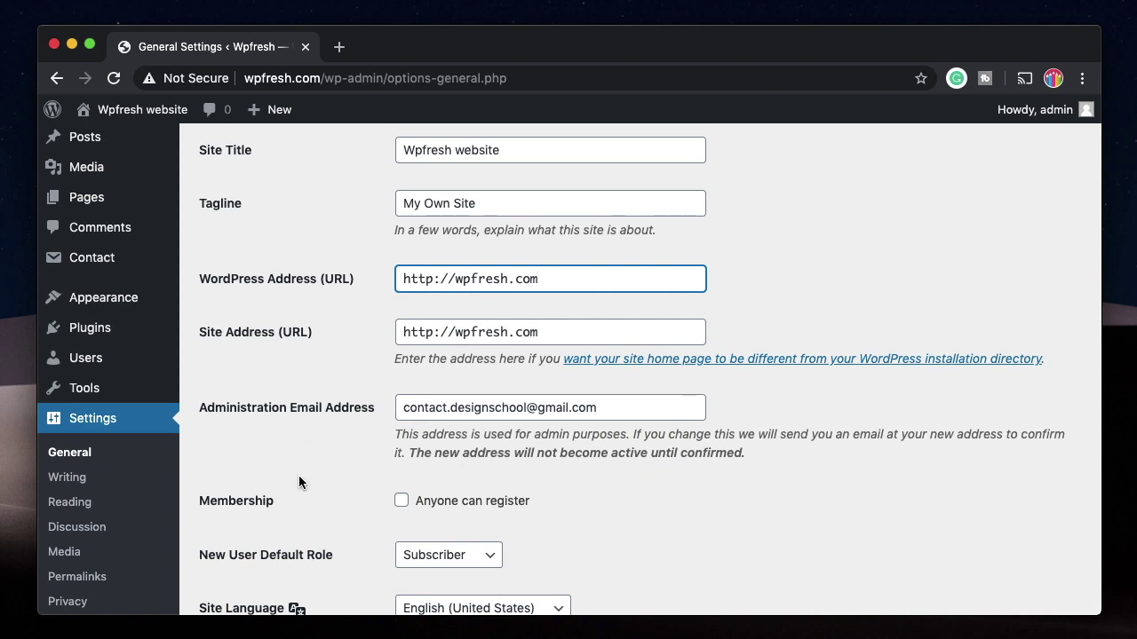
{"action": "scroll", "coordinate": [373, 276], "scroll_direction": "down", "scroll_amount": 3}
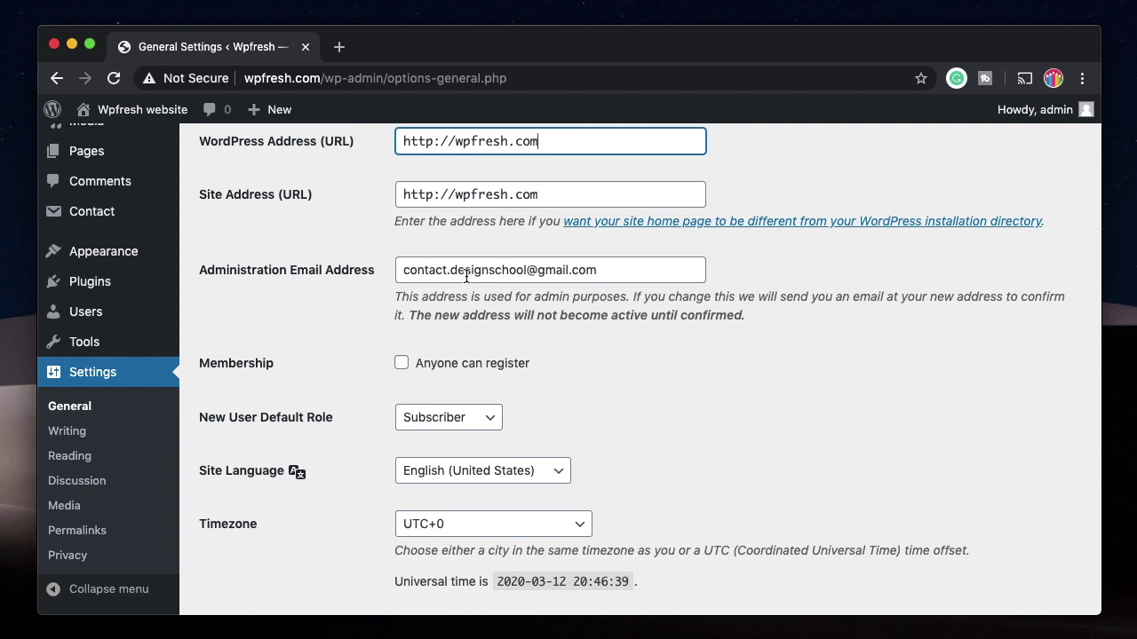
{"action": "scroll", "coordinate": [476, 228], "scroll_direction": "down", "scroll_amount": 3}
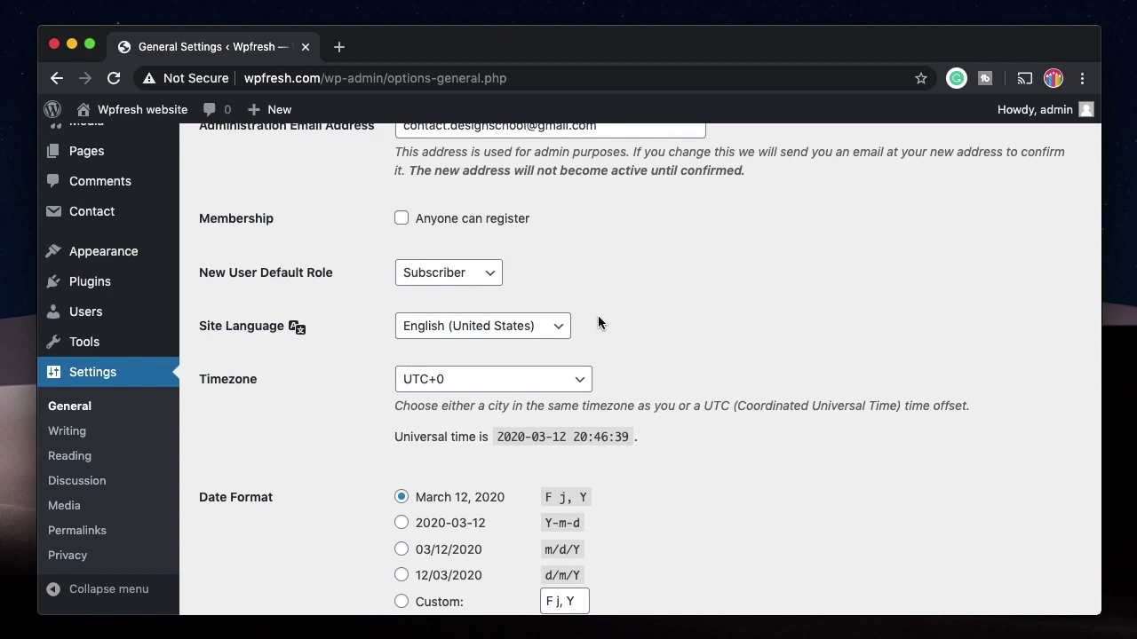
{"action": "left_click", "coordinate": [470, 274]}
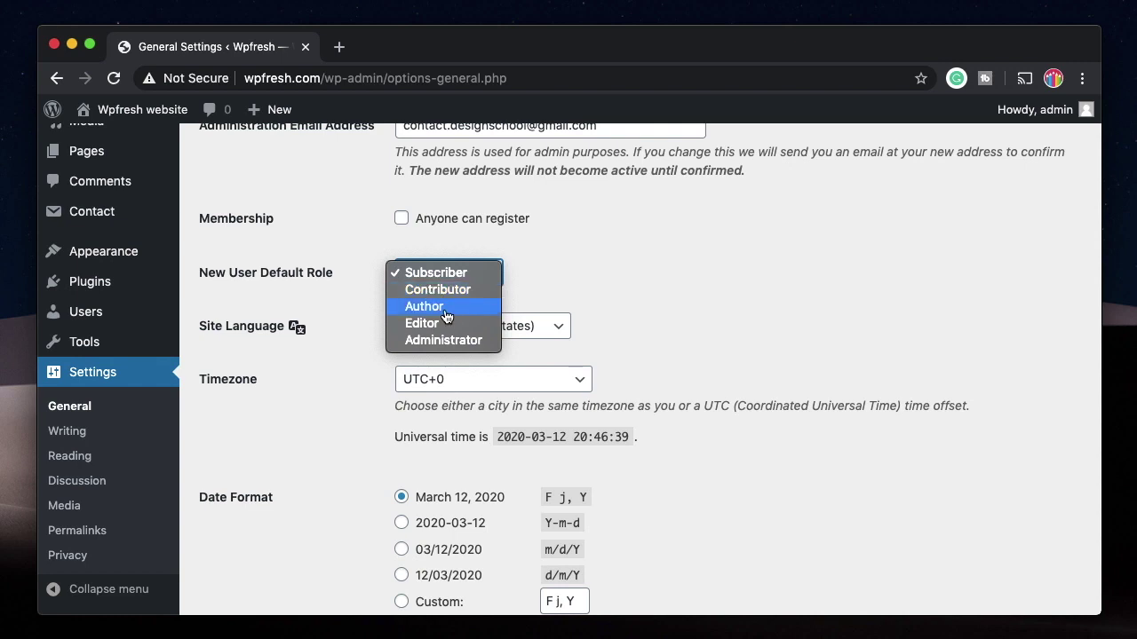
{"action": "left_click", "coordinate": [653, 304]}
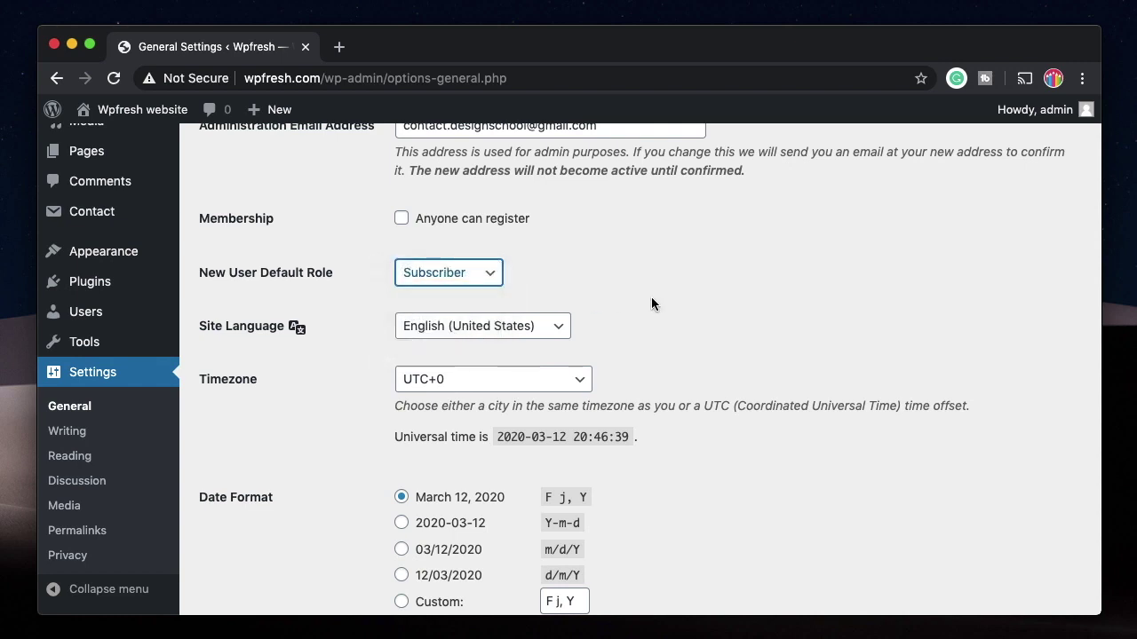
{"action": "scroll", "coordinate": [651, 304], "scroll_direction": "down", "scroll_amount": 5}
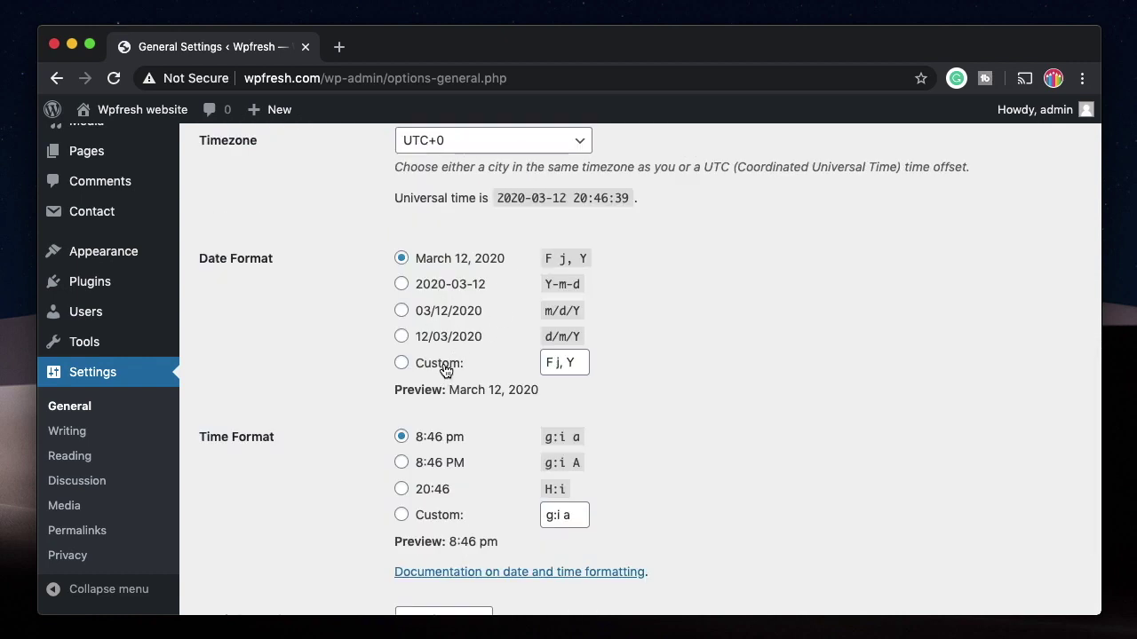
{"action": "scroll", "coordinate": [436, 476], "scroll_direction": "down", "scroll_amount": 3}
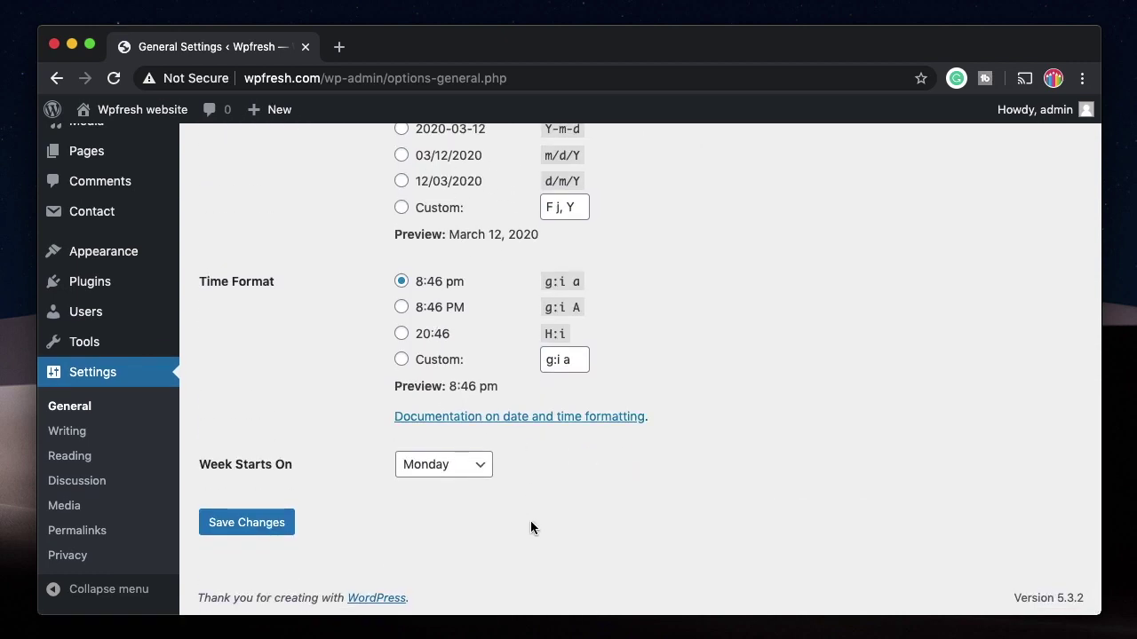
{"action": "left_click", "coordinate": [73, 432]}
{"action": "scroll", "coordinate": [300, 369], "scroll_direction": "down", "scroll_amount": 5}
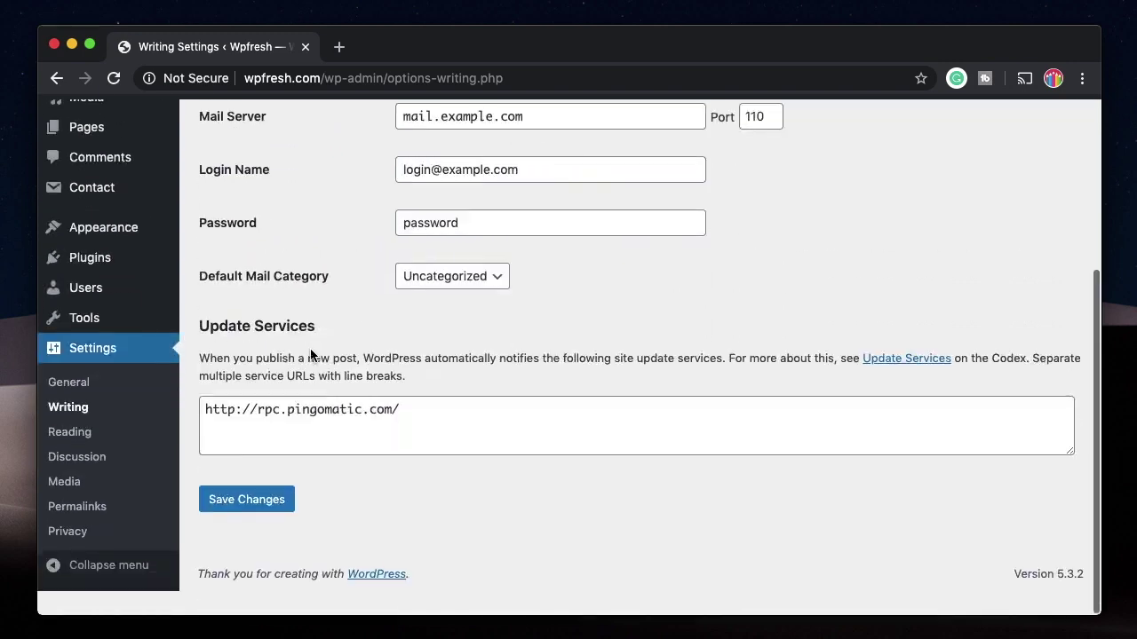
Step: Check the default post category options in Writing Settings without changing them
{"action": "scroll", "coordinate": [287, 323], "scroll_direction": "up", "scroll_amount": 5}
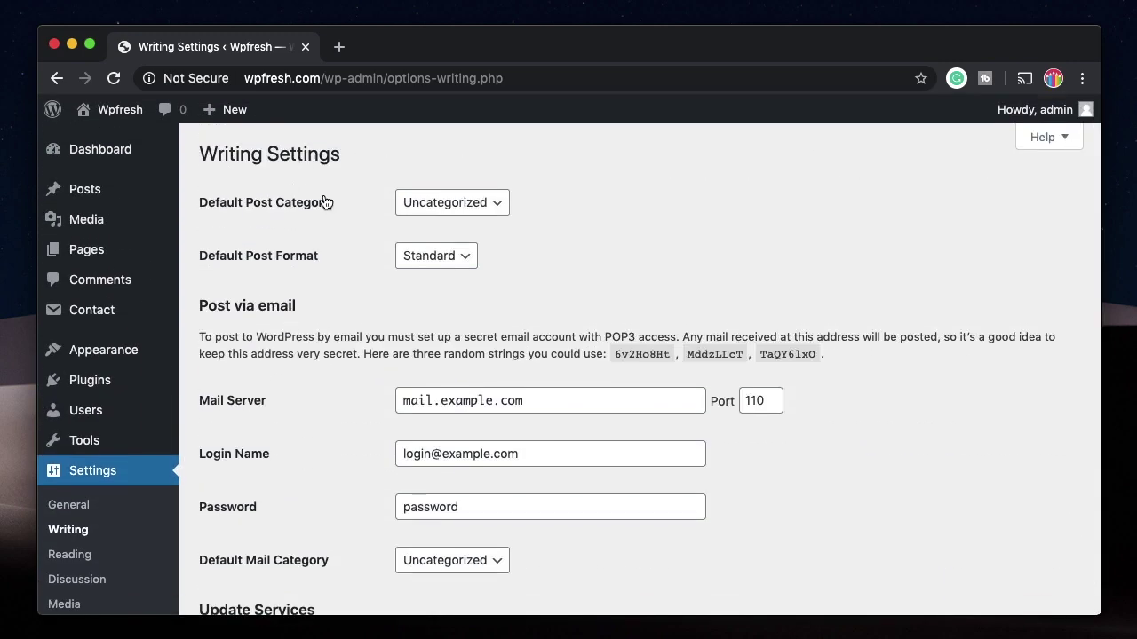
{"action": "left_click", "coordinate": [466, 204]}
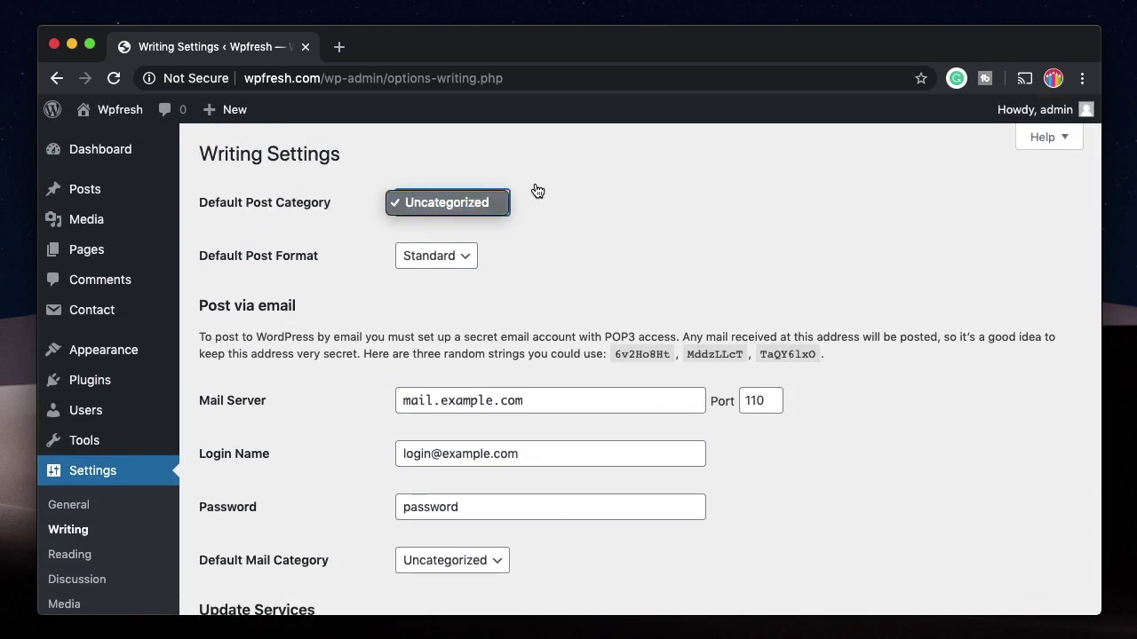
{"action": "left_click", "coordinate": [537, 190]}
{"action": "left_click", "coordinate": [453, 207]}
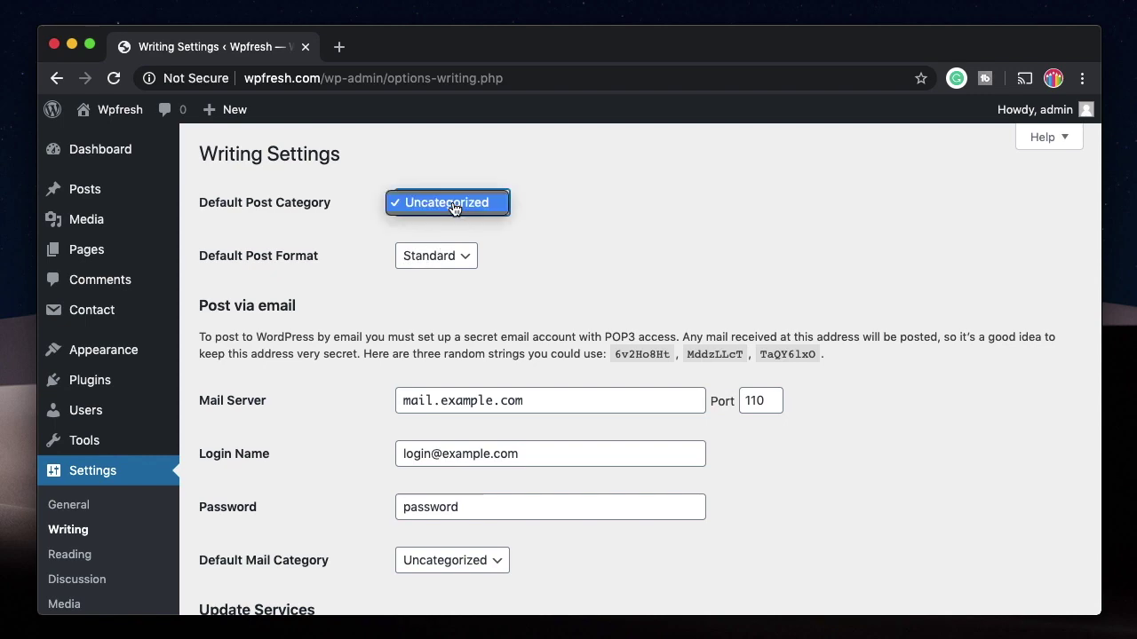
{"action": "left_click", "coordinate": [411, 165]}
Step: Add a new post category named 'mine' with the slug mine
{"action": "left_click", "coordinate": [89, 192]}
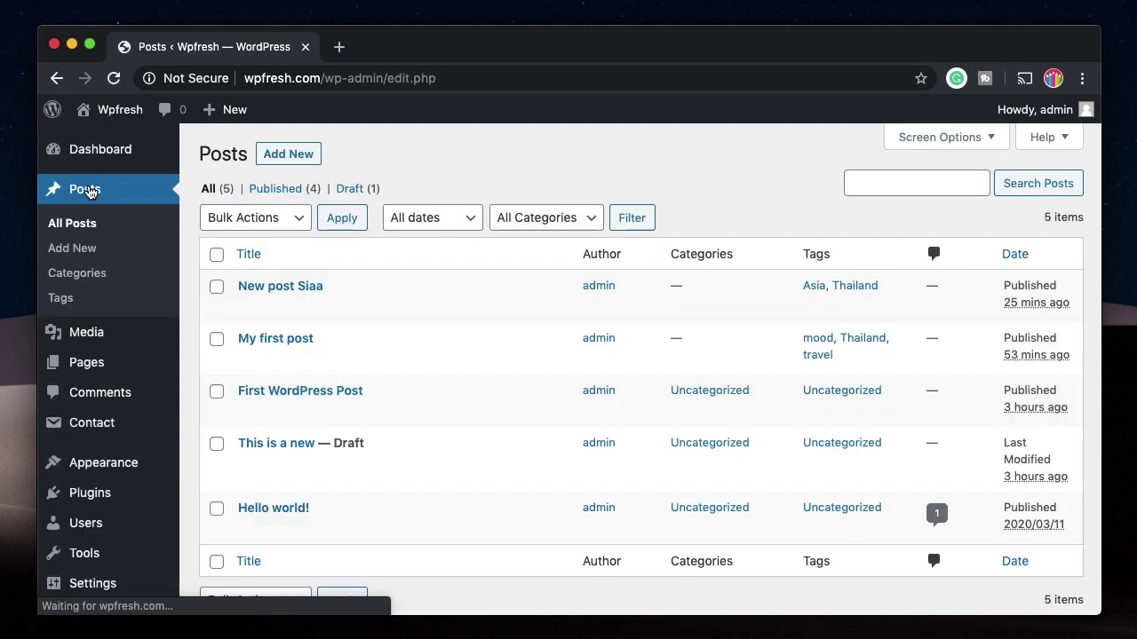
{"action": "left_click", "coordinate": [80, 277]}
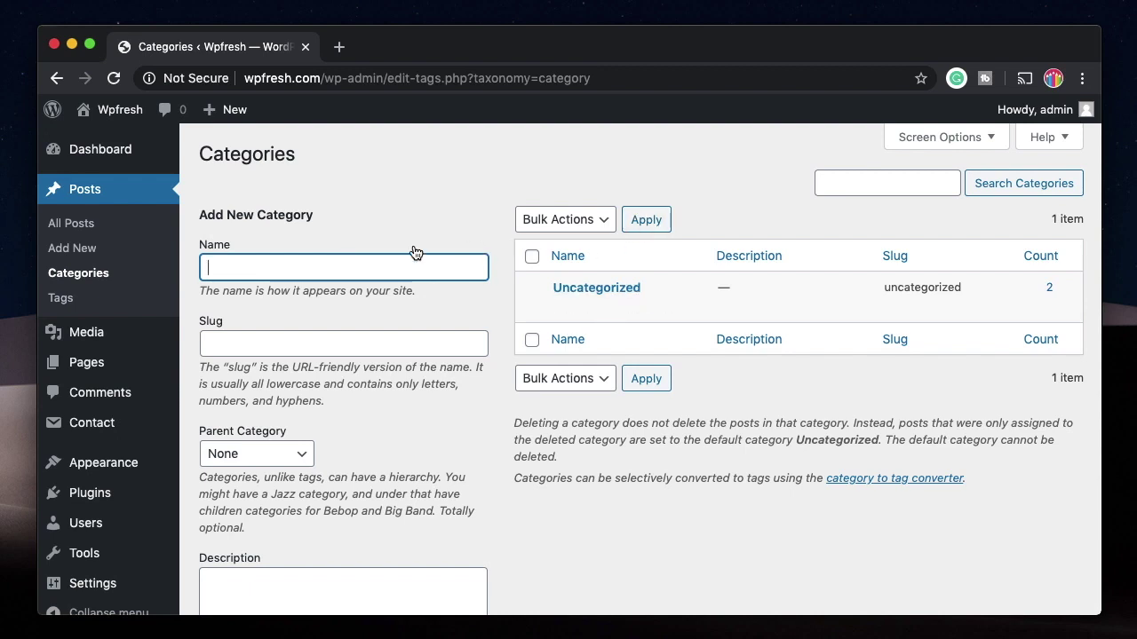
{"action": "type", "text": "m"}
{"action": "left_click", "coordinate": [279, 343]}
{"action": "type", "text": "mine"}
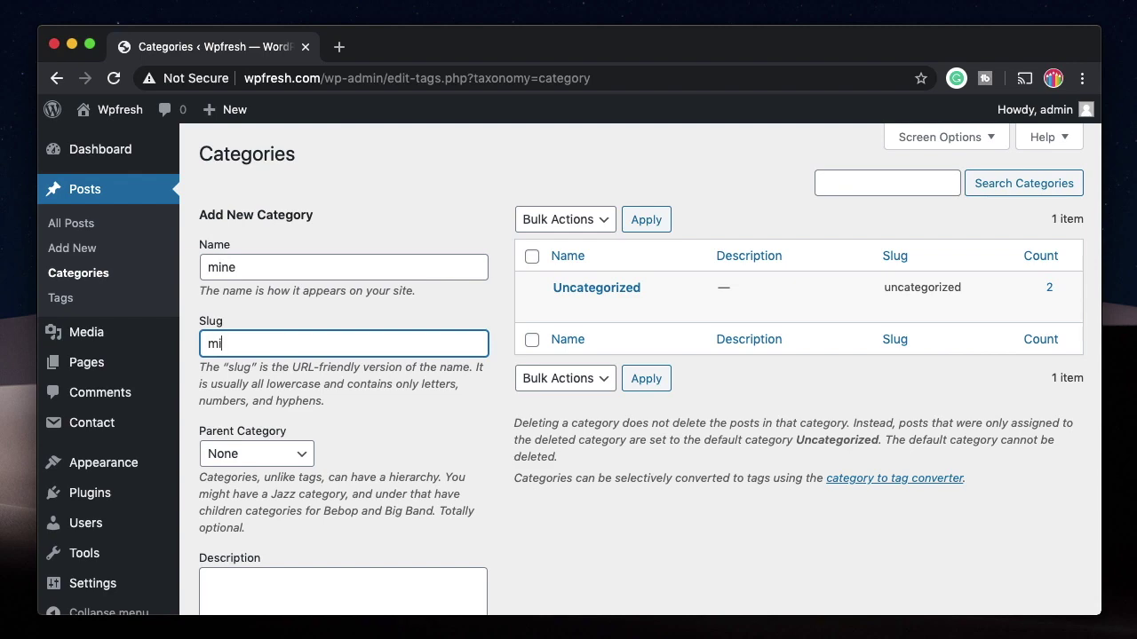
{"action": "scroll", "coordinate": [319, 390], "scroll_direction": "down", "scroll_amount": 5}
{"action": "left_click", "coordinate": [261, 520]}
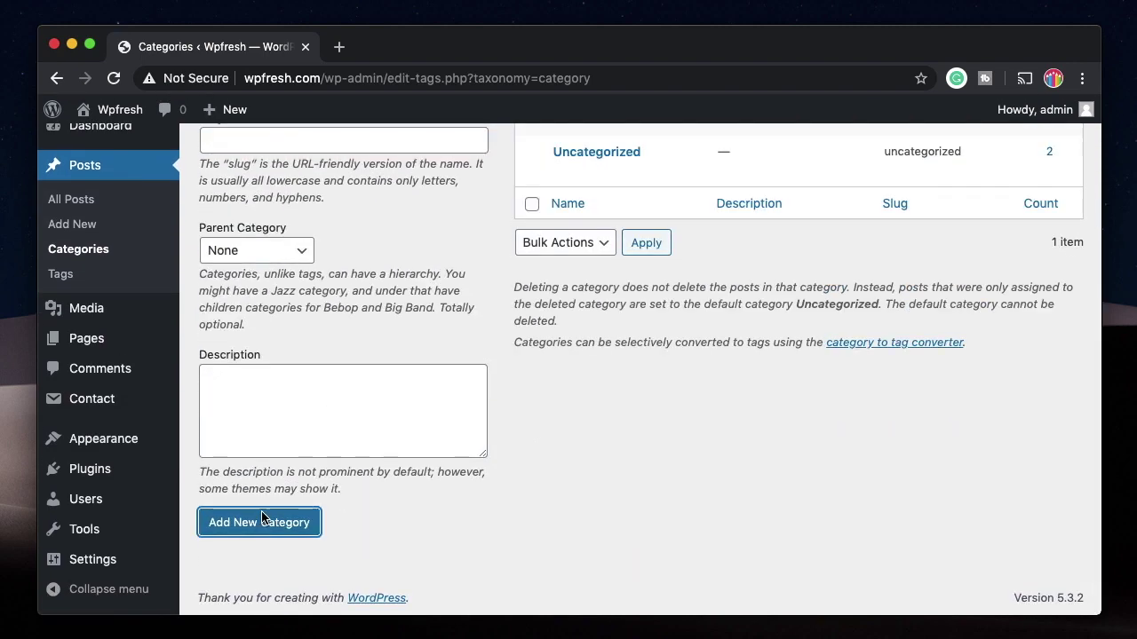
{"action": "mouse_move", "coordinate": [133, 561]}
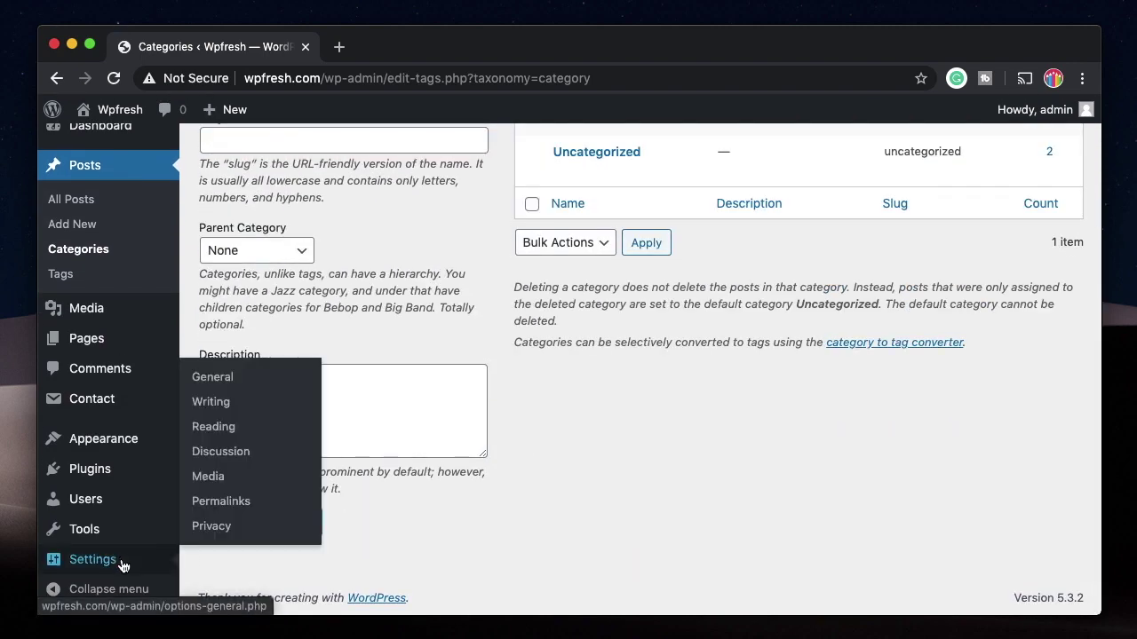
{"action": "left_click", "coordinate": [218, 402]}
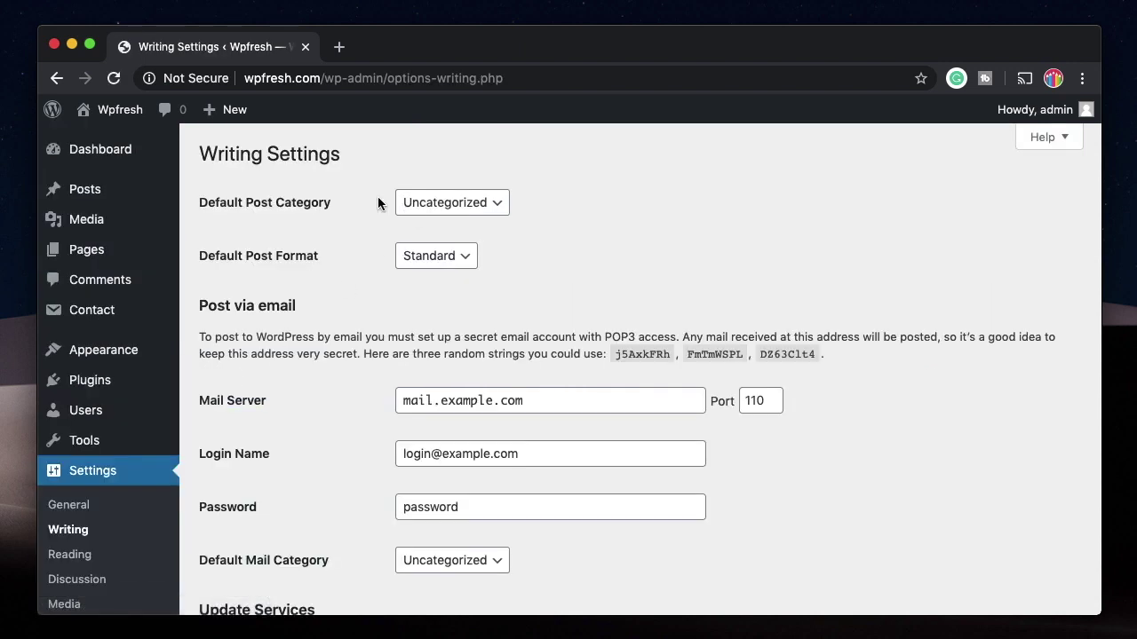
Step: Set the default post category to mine, leaving the default post format as Standard
{"action": "left_click", "coordinate": [447, 208]}
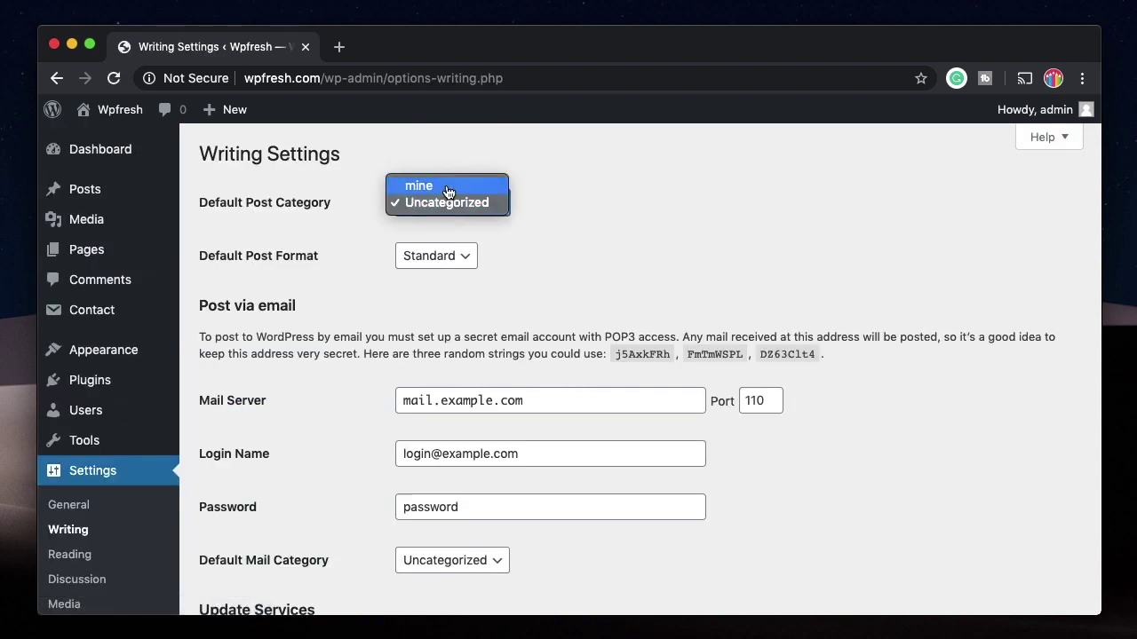
{"action": "left_click", "coordinate": [397, 182]}
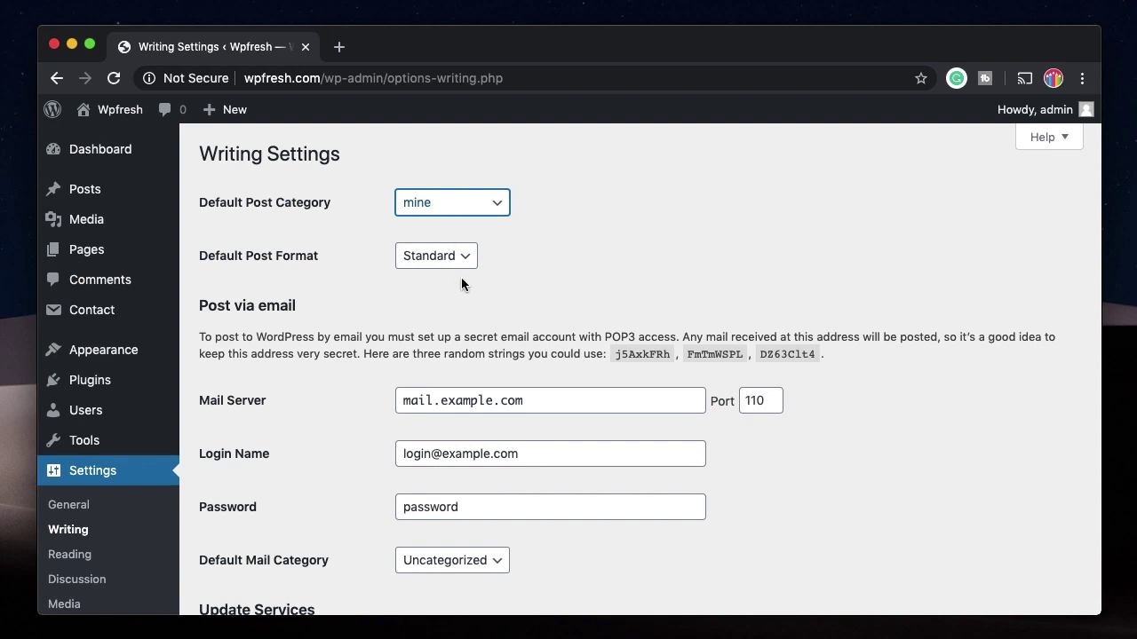
{"action": "left_click", "coordinate": [434, 264]}
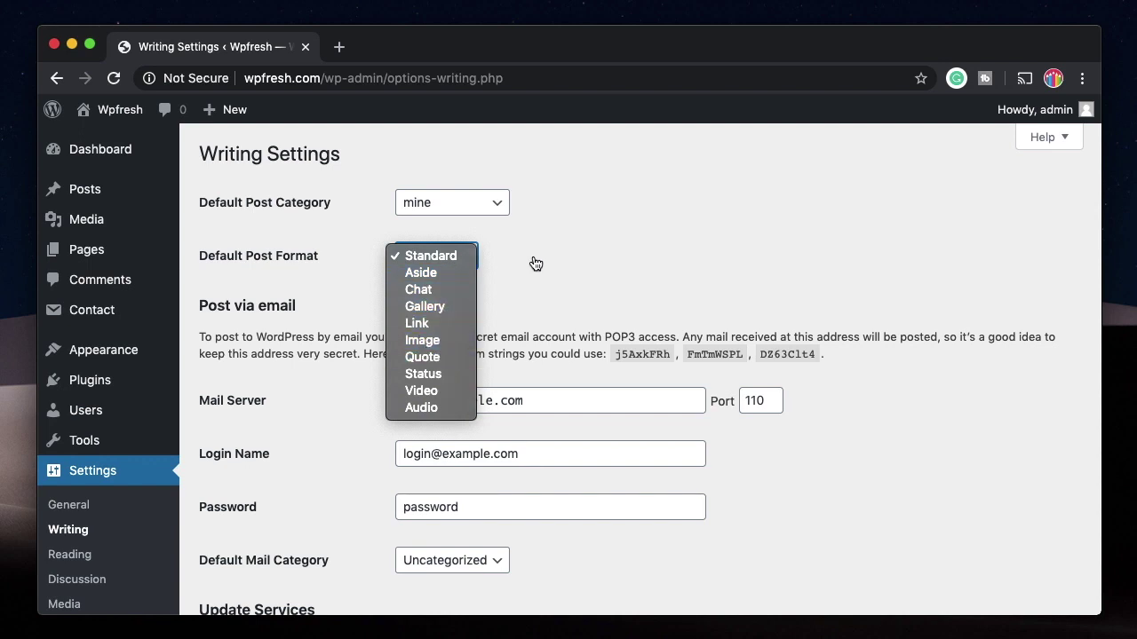
{"action": "left_click", "coordinate": [574, 266]}
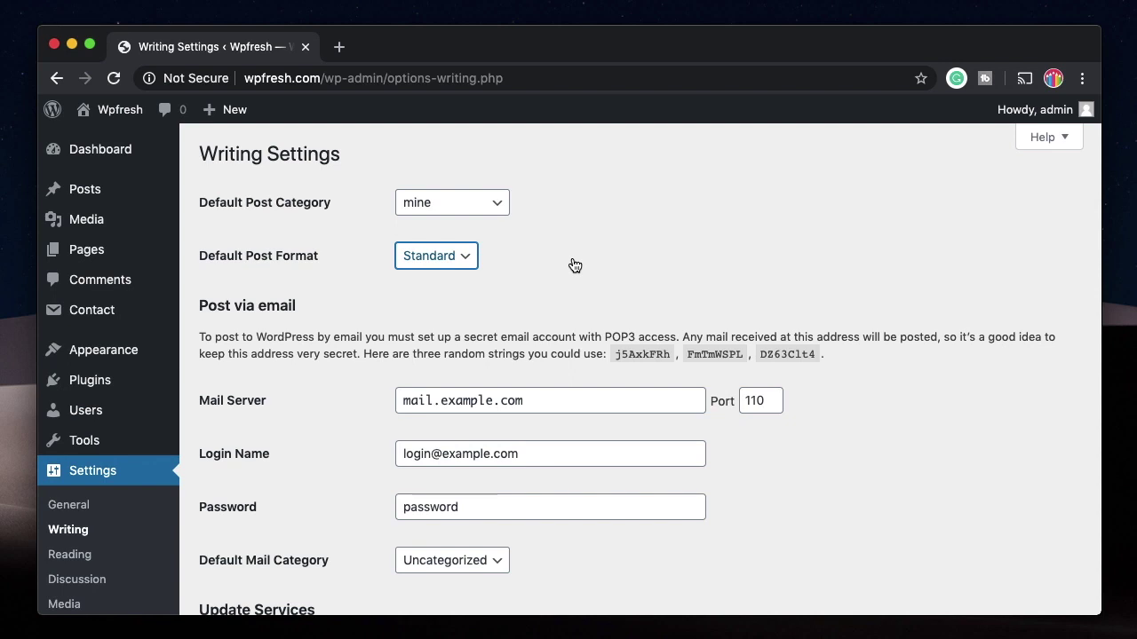
{"action": "left_click", "coordinate": [427, 257]}
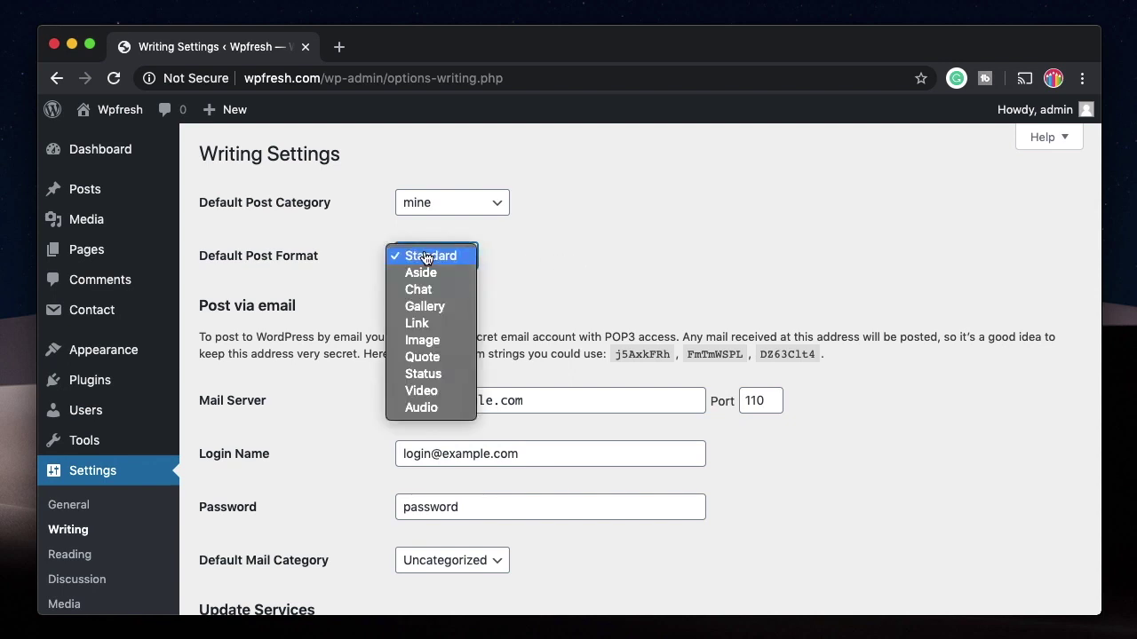
{"action": "left_click", "coordinate": [612, 237]}
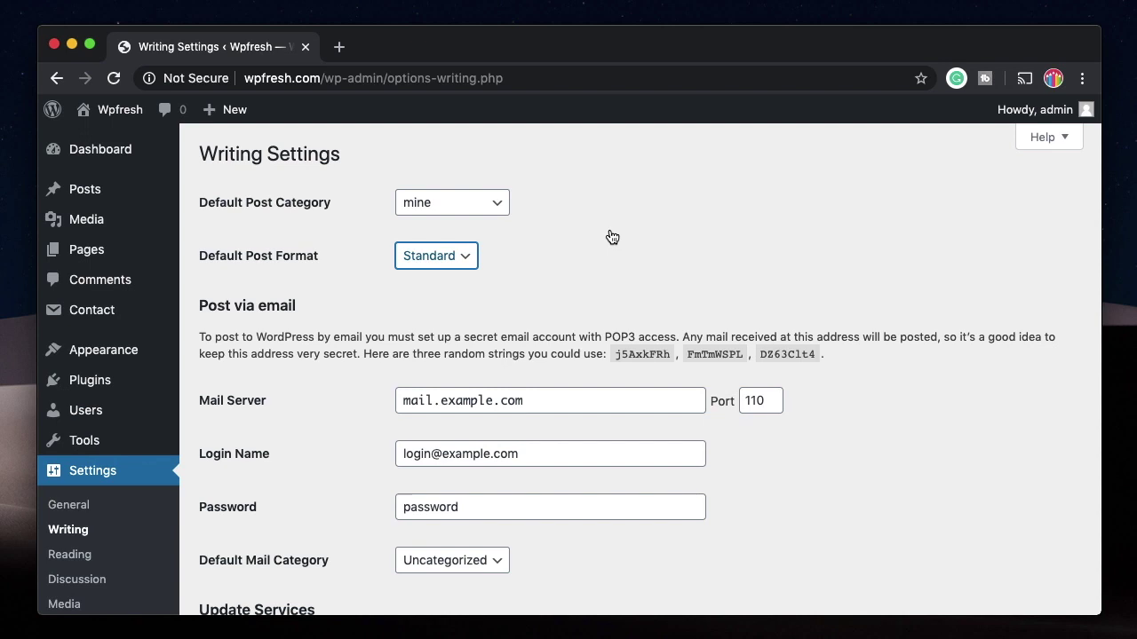
{"action": "scroll", "coordinate": [621, 267], "scroll_direction": "down", "scroll_amount": 3}
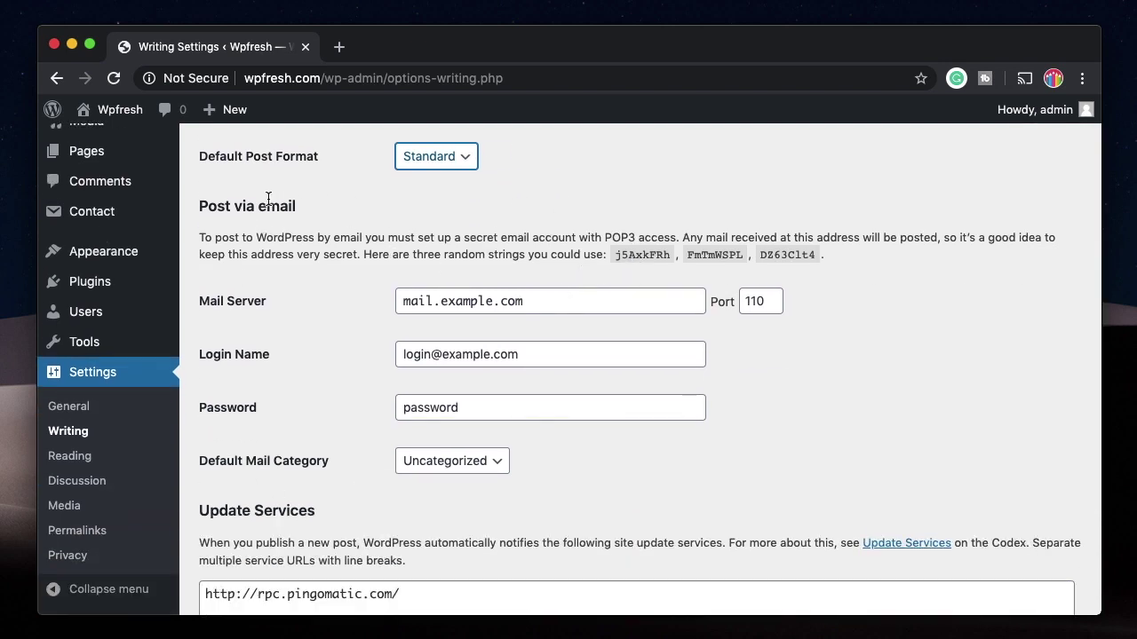
Step: Scroll past the remaining writing options and go to Settings > Reading
{"action": "scroll", "coordinate": [311, 451], "scroll_direction": "down", "scroll_amount": 3}
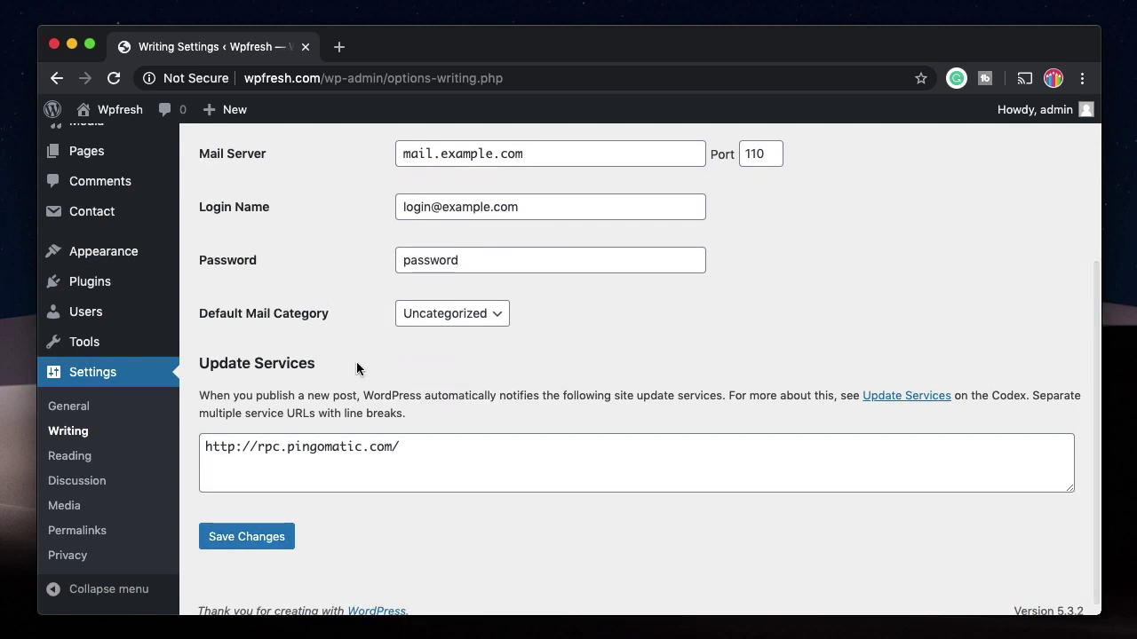
{"action": "left_click", "coordinate": [79, 460]}
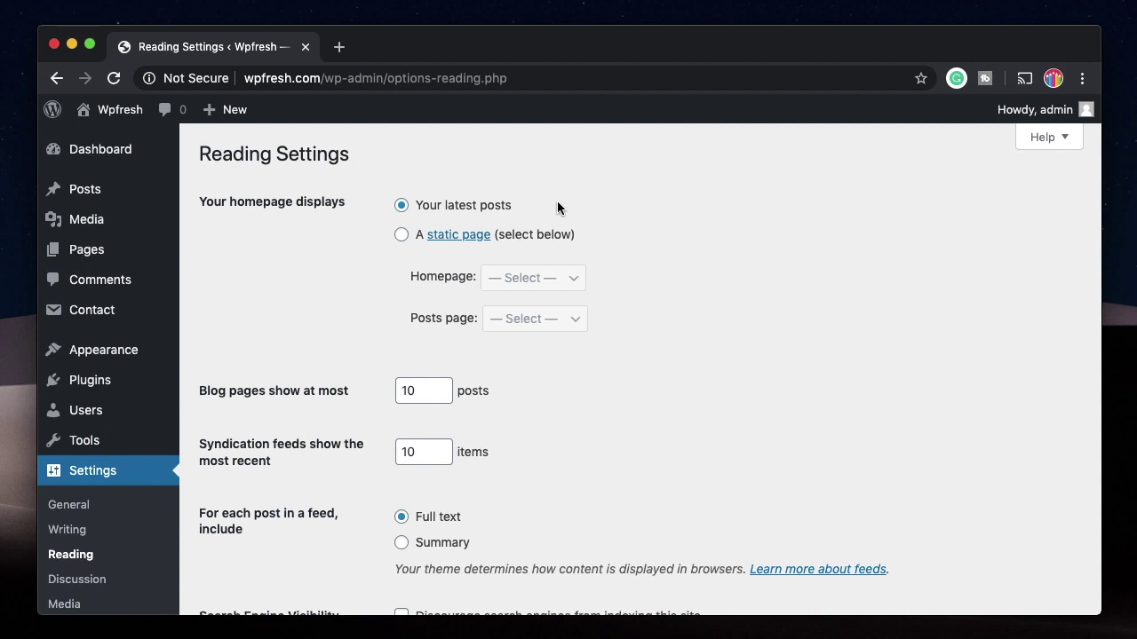
Step: Make the homepage a static page showing Sample Page, leaving the posts page unset
{"action": "left_click", "coordinate": [403, 236]}
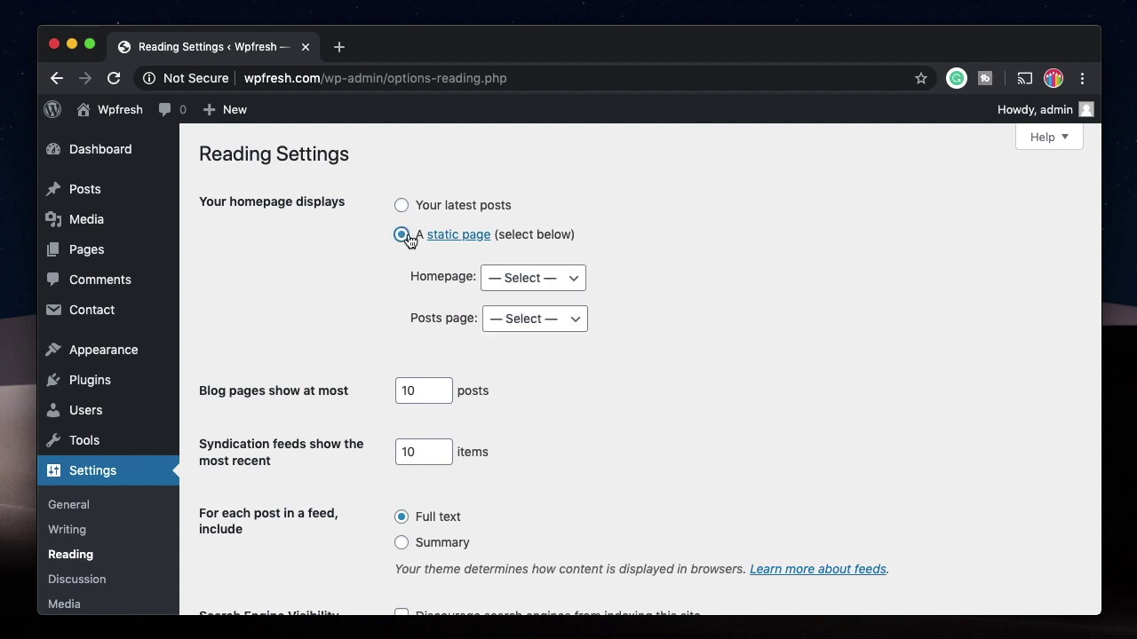
{"action": "left_click", "coordinate": [532, 278]}
{"action": "left_click", "coordinate": [525, 296]}
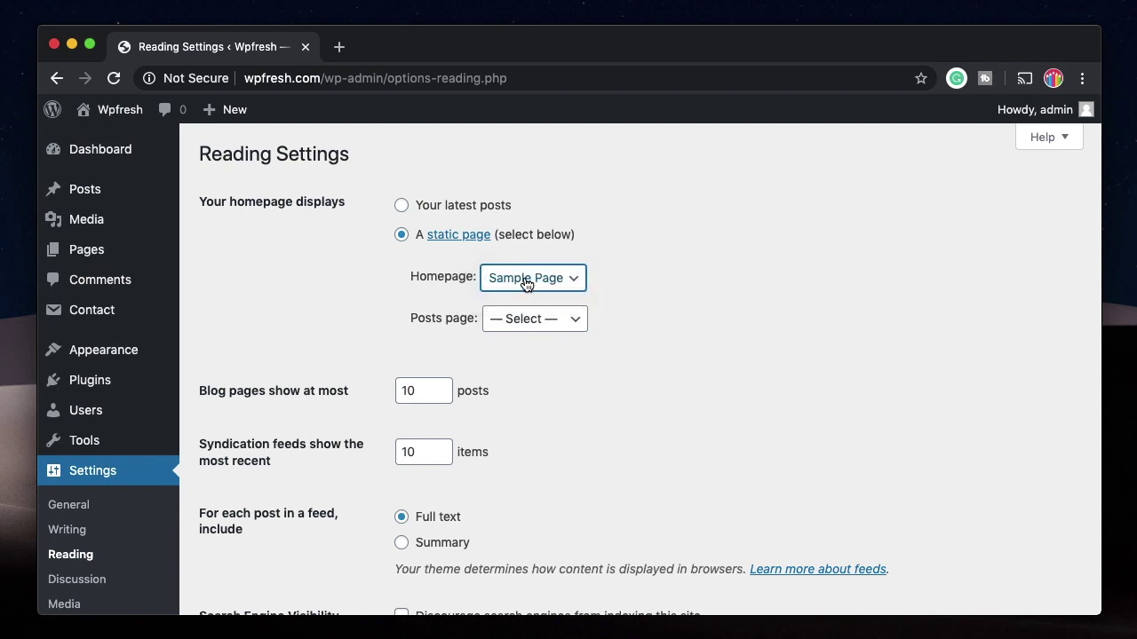
{"action": "left_click", "coordinate": [527, 281]}
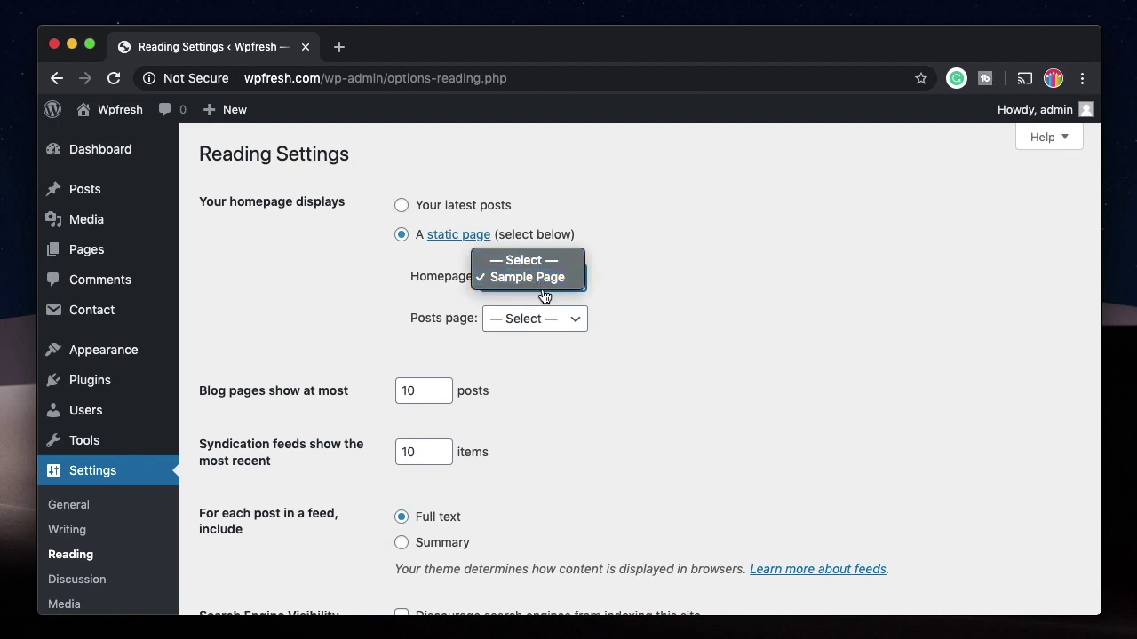
{"action": "left_click", "coordinate": [356, 309]}
{"action": "left_click", "coordinate": [575, 327]}
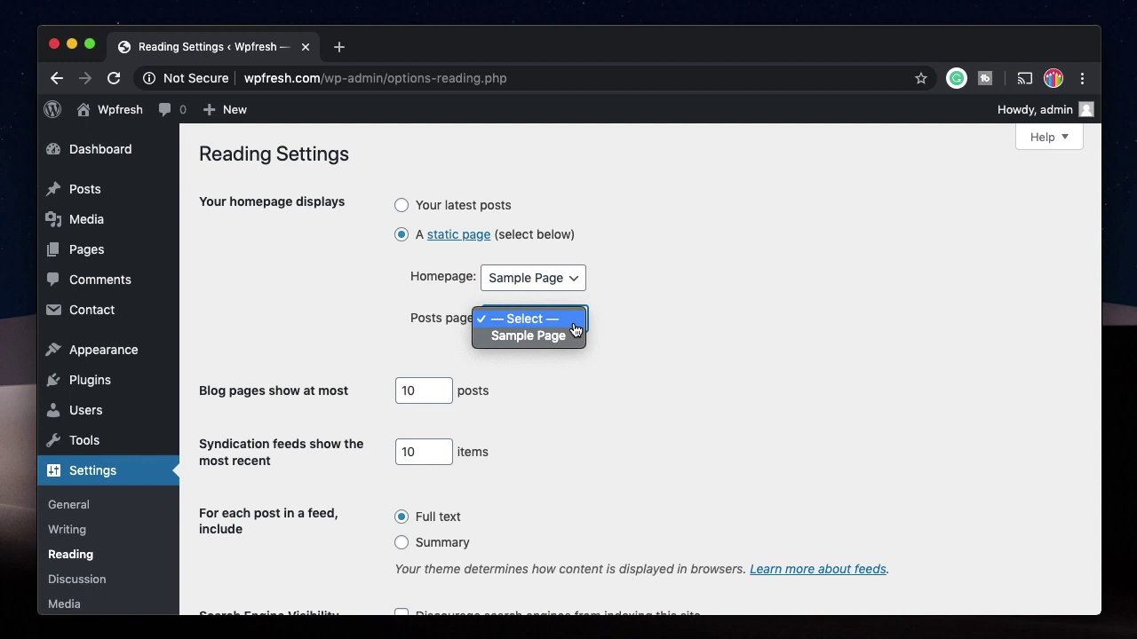
{"action": "left_click", "coordinate": [673, 323]}
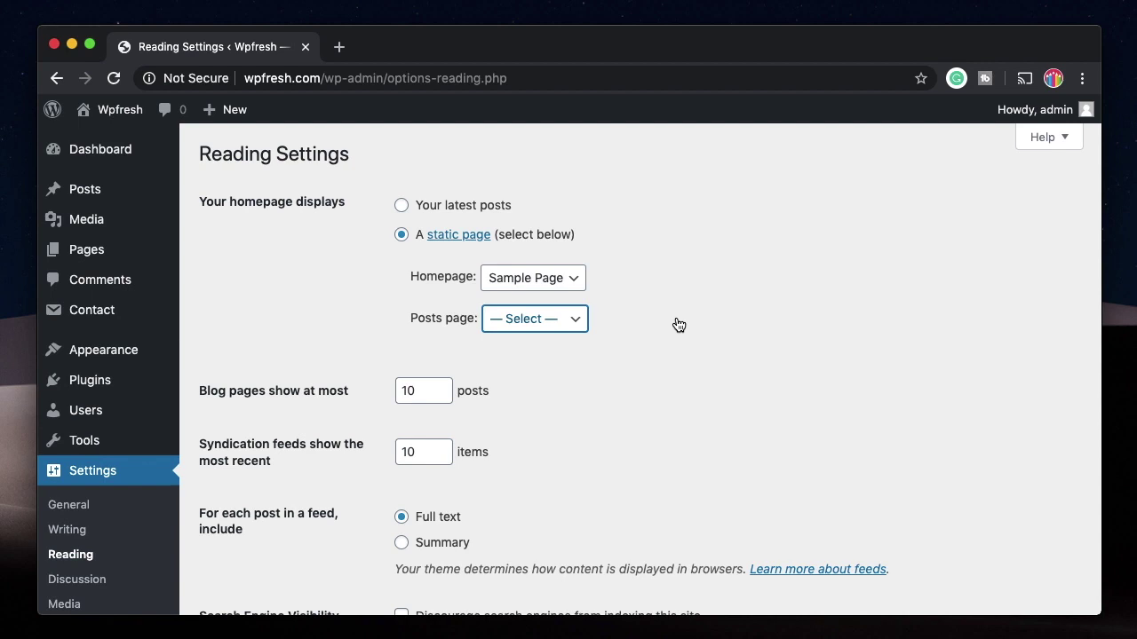
{"action": "left_click", "coordinate": [547, 325]}
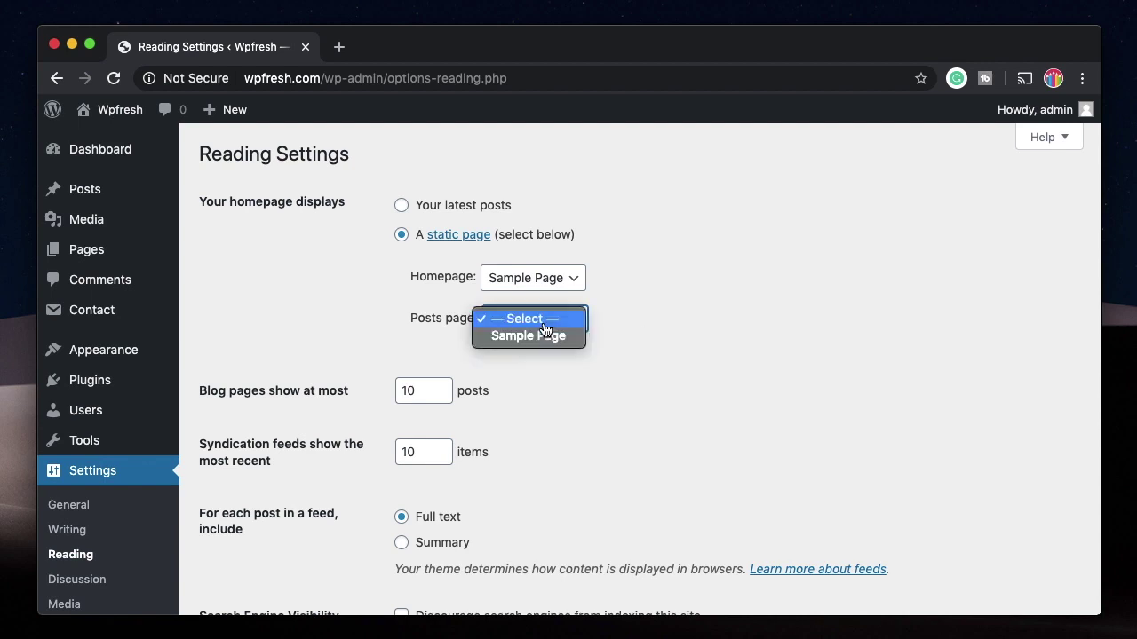
{"action": "left_click", "coordinate": [736, 315]}
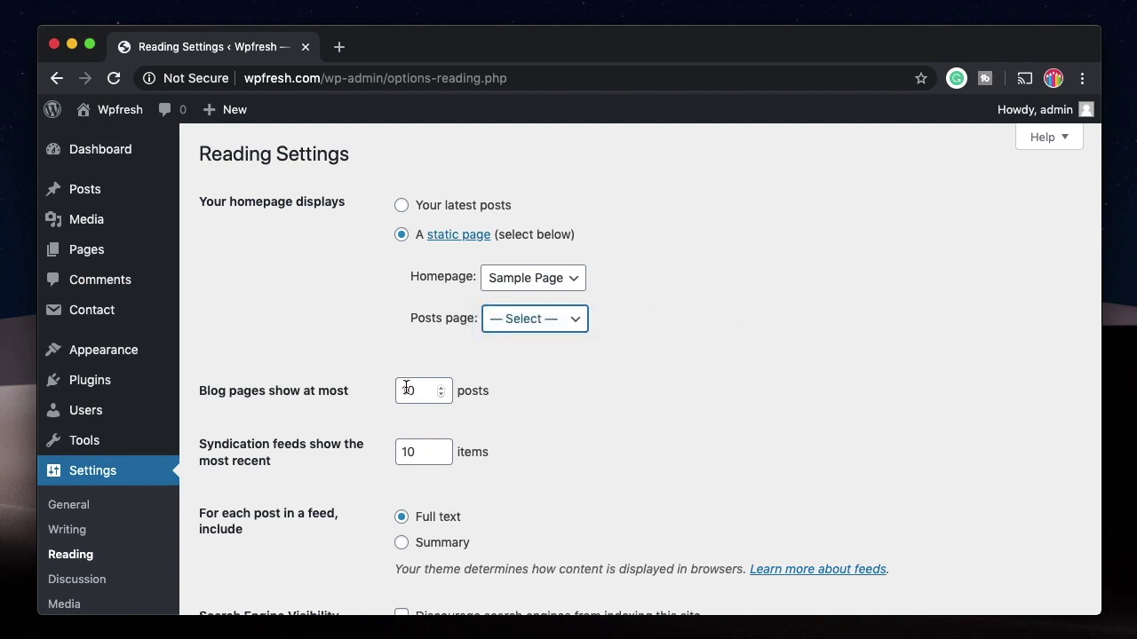
Step: Switch feeds to show Summary and save the reading settings
{"action": "scroll", "coordinate": [411, 530], "scroll_direction": "down", "scroll_amount": 3}
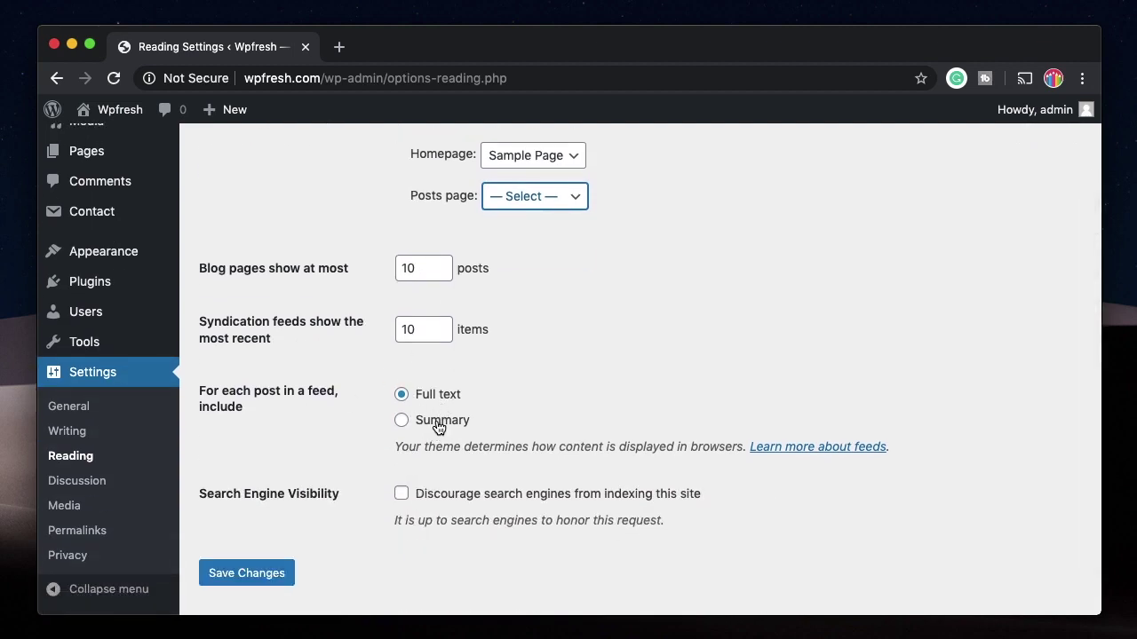
{"action": "left_click", "coordinate": [426, 421]}
{"action": "scroll", "coordinate": [616, 399], "scroll_direction": "down", "scroll_amount": 2}
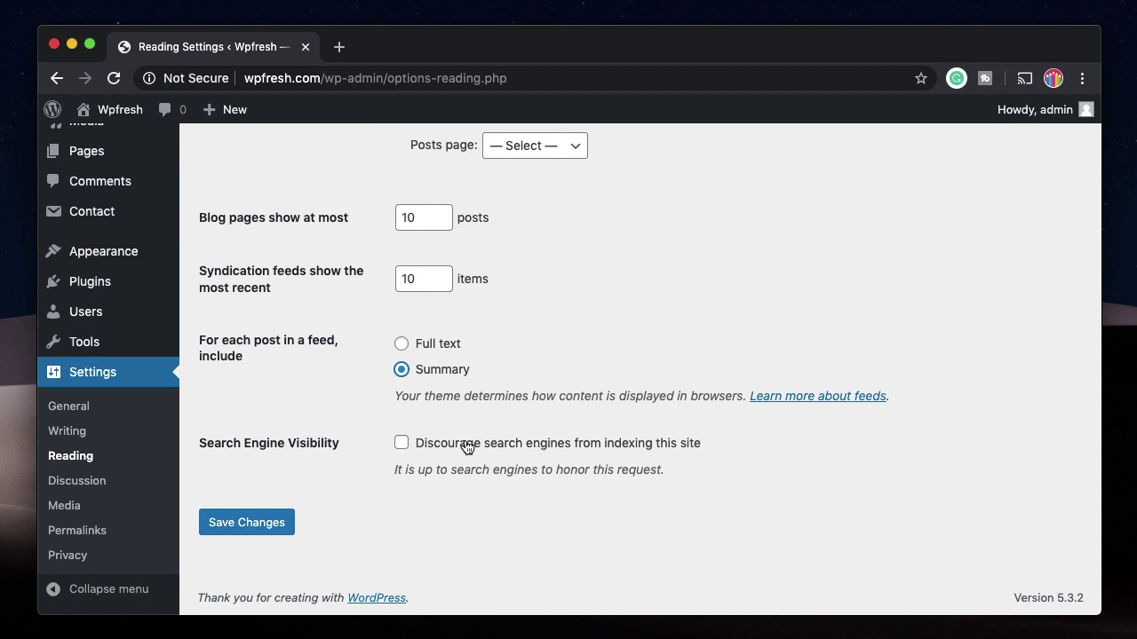
{"action": "left_click", "coordinate": [222, 522]}
{"action": "scroll", "coordinate": [246, 444], "scroll_direction": "down", "scroll_amount": 5}
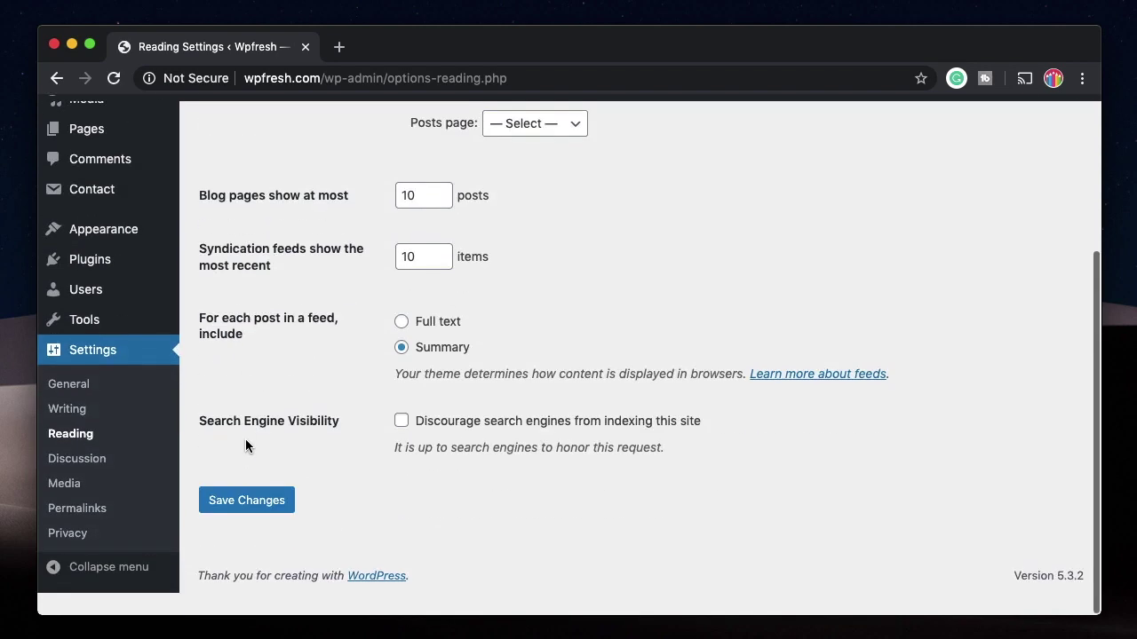
Step: Turn off linked-blog notifications, pingbacks/trackbacks and comments on new posts, and save the discussion settings
{"action": "left_click", "coordinate": [97, 483]}
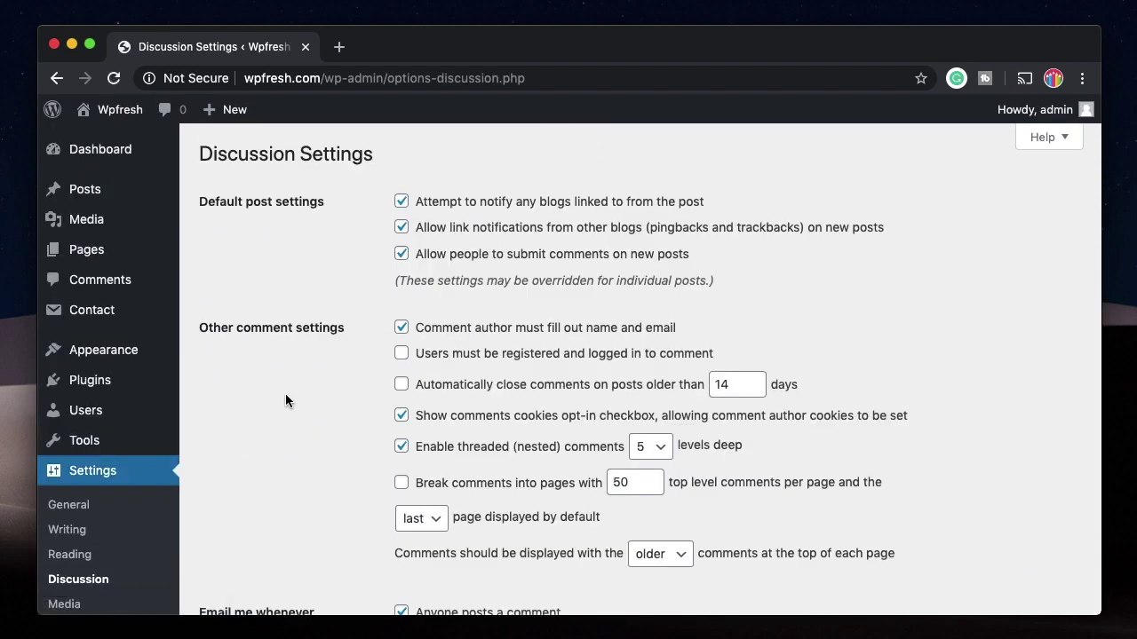
{"action": "scroll", "coordinate": [285, 393], "scroll_direction": "down", "scroll_amount": 5}
{"action": "scroll", "coordinate": [322, 367], "scroll_direction": "up", "scroll_amount": 5}
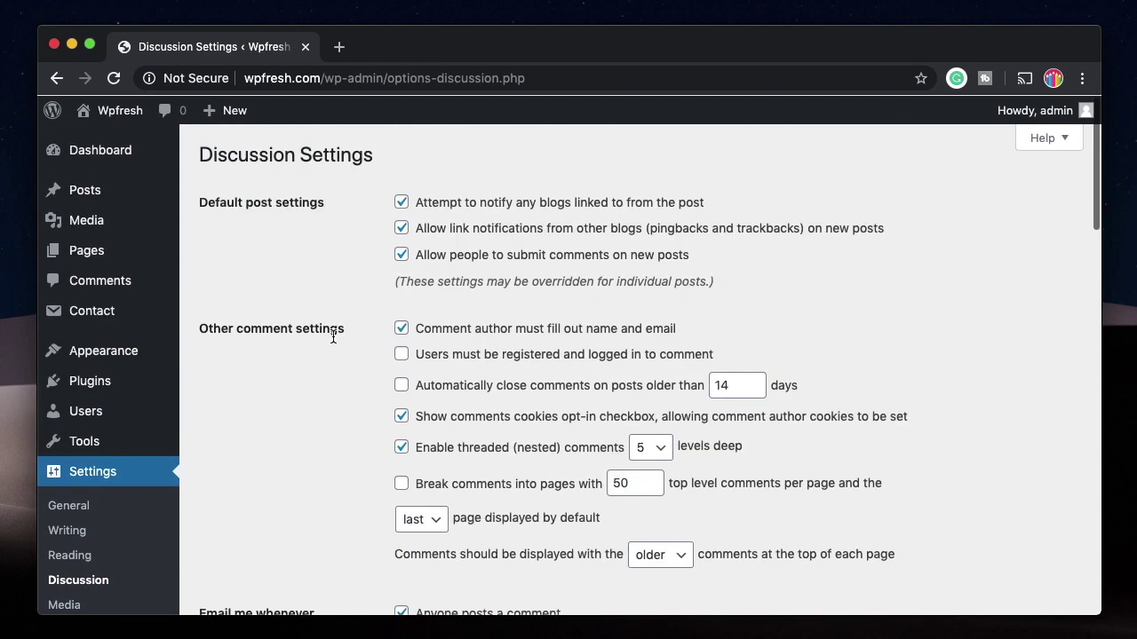
{"action": "left_click", "coordinate": [402, 202]}
{"action": "left_click", "coordinate": [402, 227]}
{"action": "left_click", "coordinate": [402, 254]}
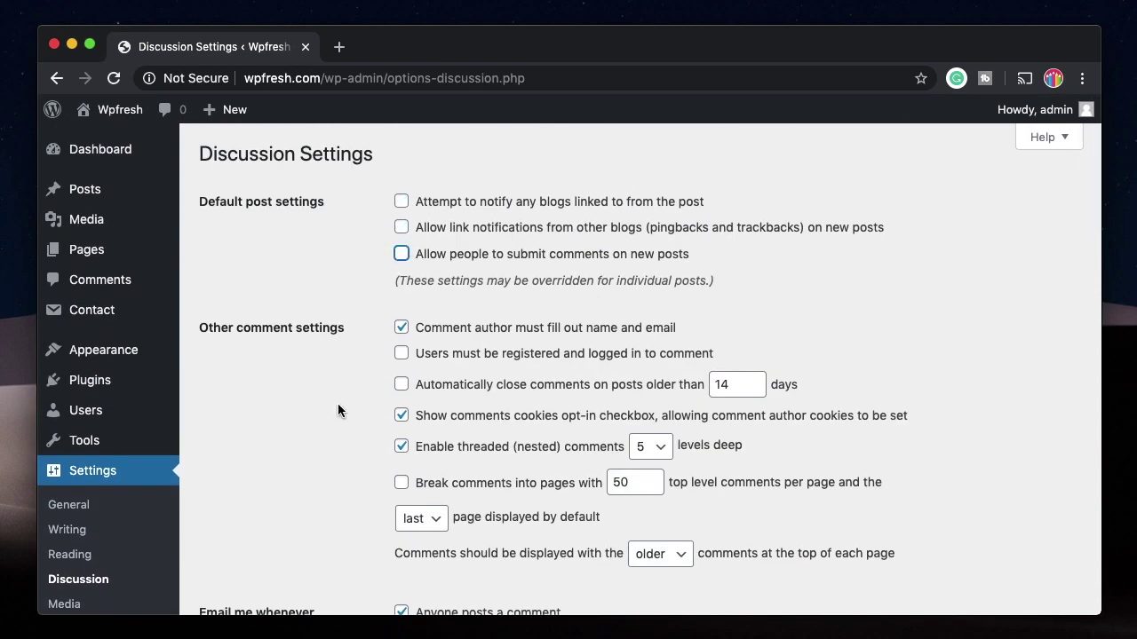
{"action": "scroll", "coordinate": [337, 403], "scroll_direction": "down", "scroll_amount": 5}
{"action": "scroll", "coordinate": [474, 490], "scroll_direction": "down", "scroll_amount": 15}
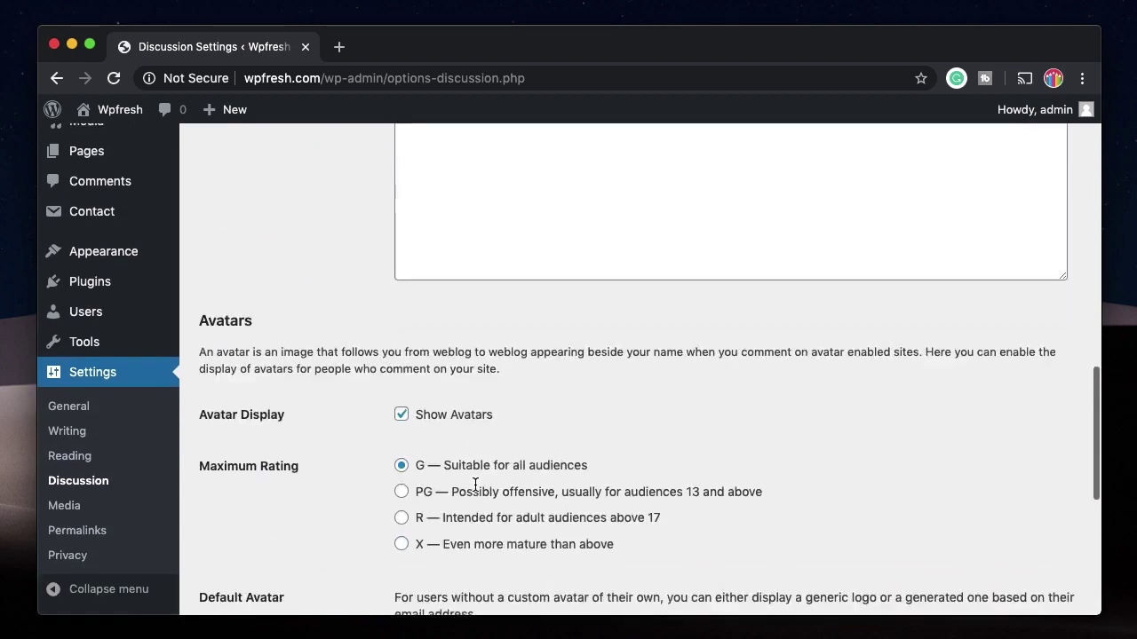
{"action": "left_click", "coordinate": [264, 526]}
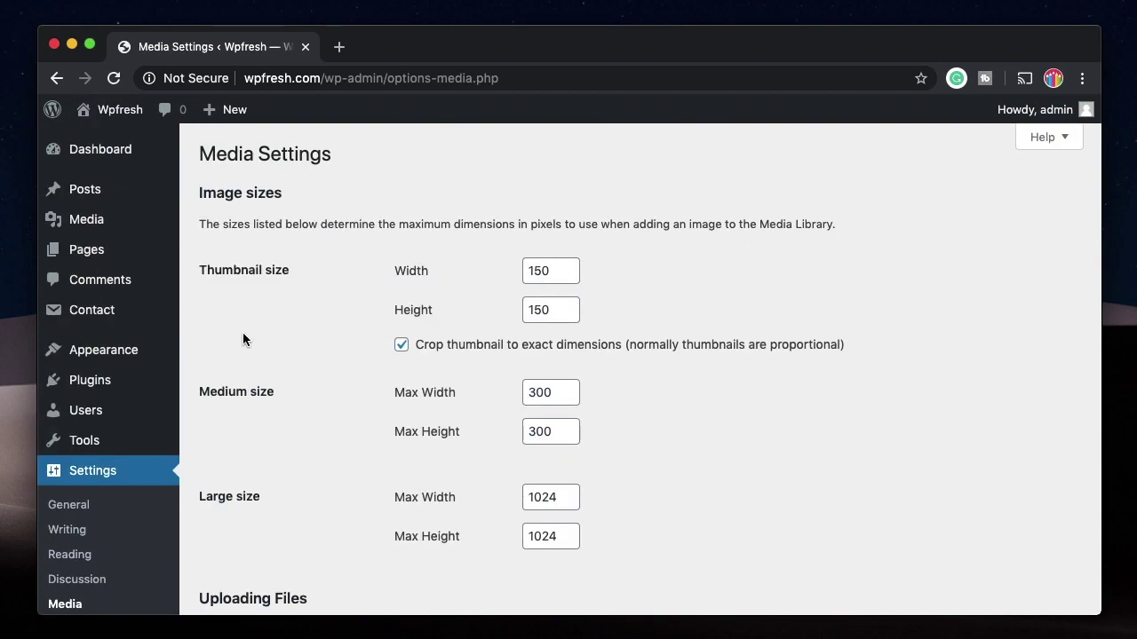
{"action": "scroll", "coordinate": [243, 338], "scroll_direction": "down", "scroll_amount": 4}
{"action": "left_click", "coordinate": [79, 529]}
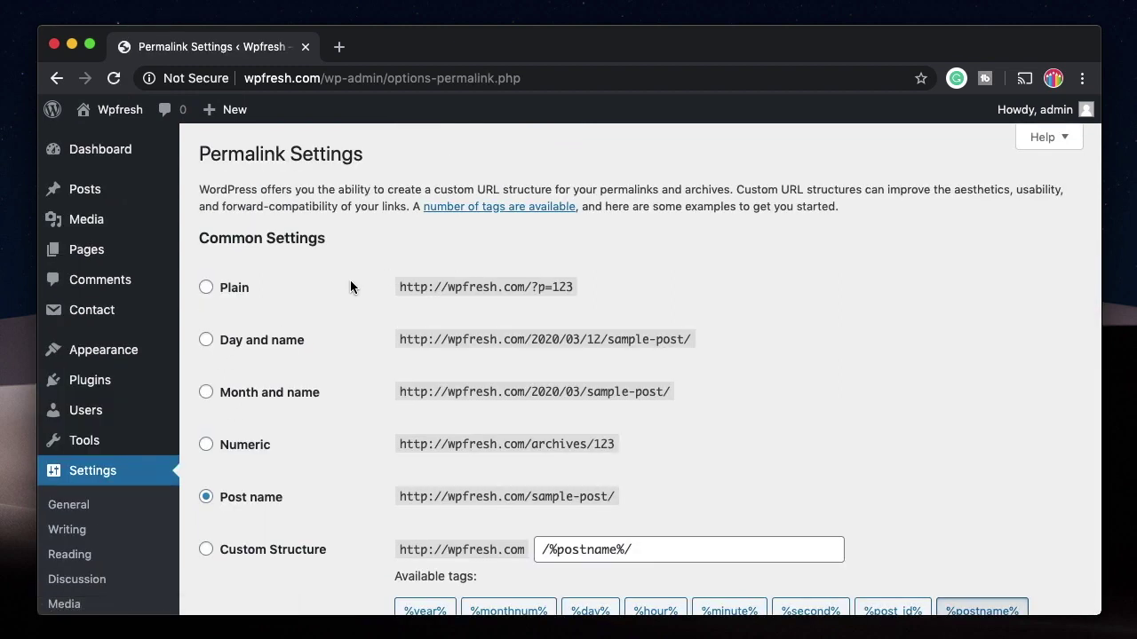
Step: Switch the permalink structure to Month and name and save it
{"action": "triple_click", "coordinate": [473, 288]}
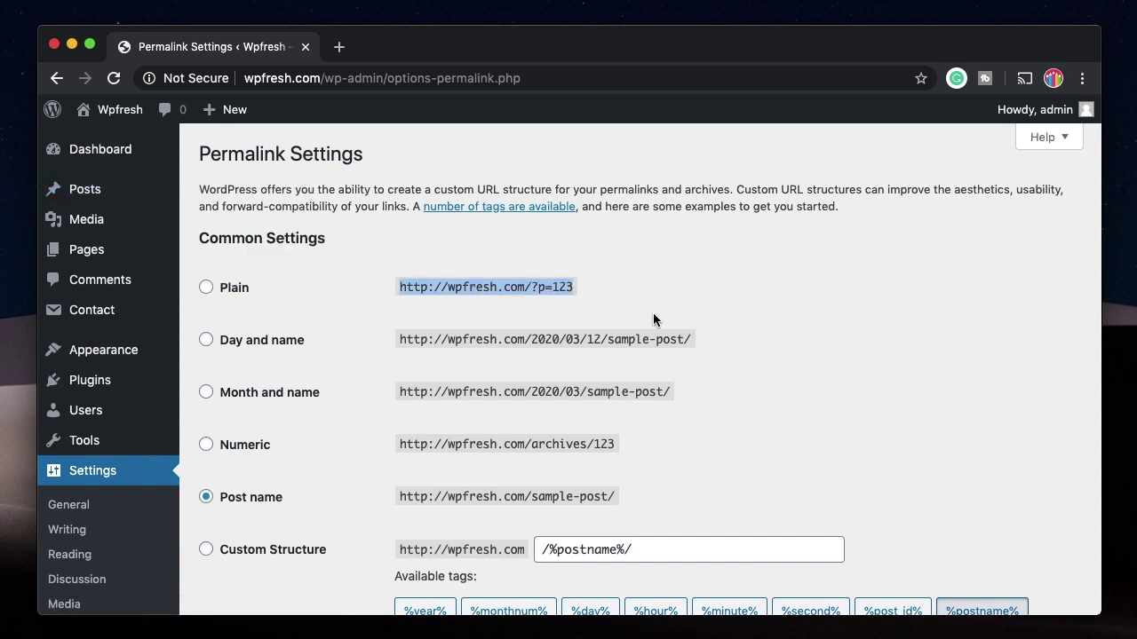
{"action": "left_click", "coordinate": [708, 332]}
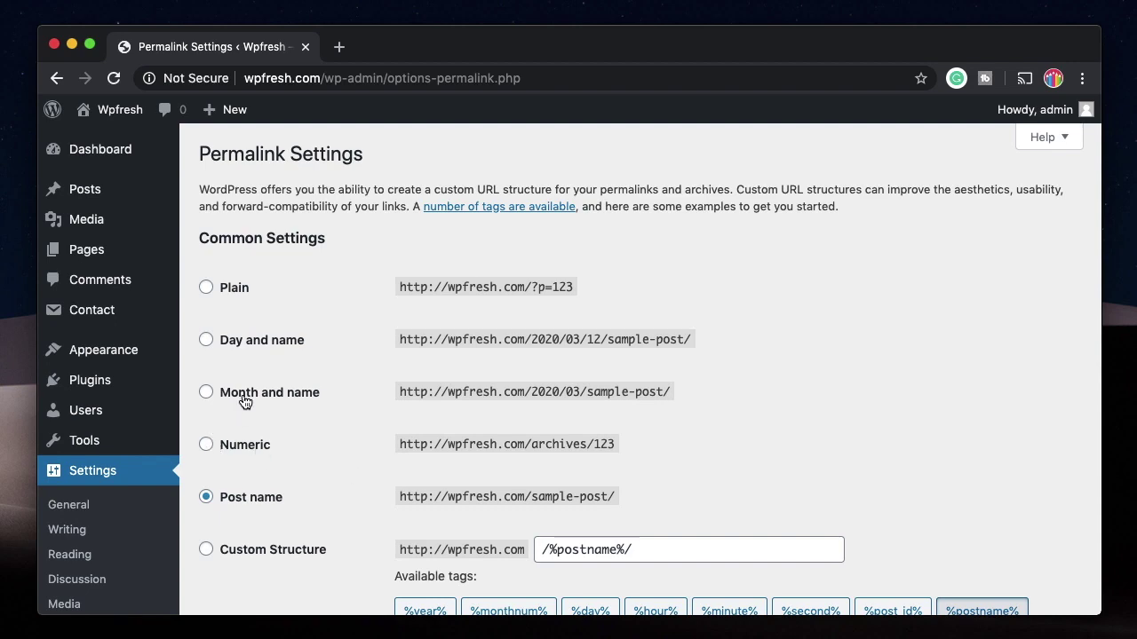
{"action": "left_click", "coordinate": [243, 398]}
{"action": "left_click", "coordinate": [249, 485]}
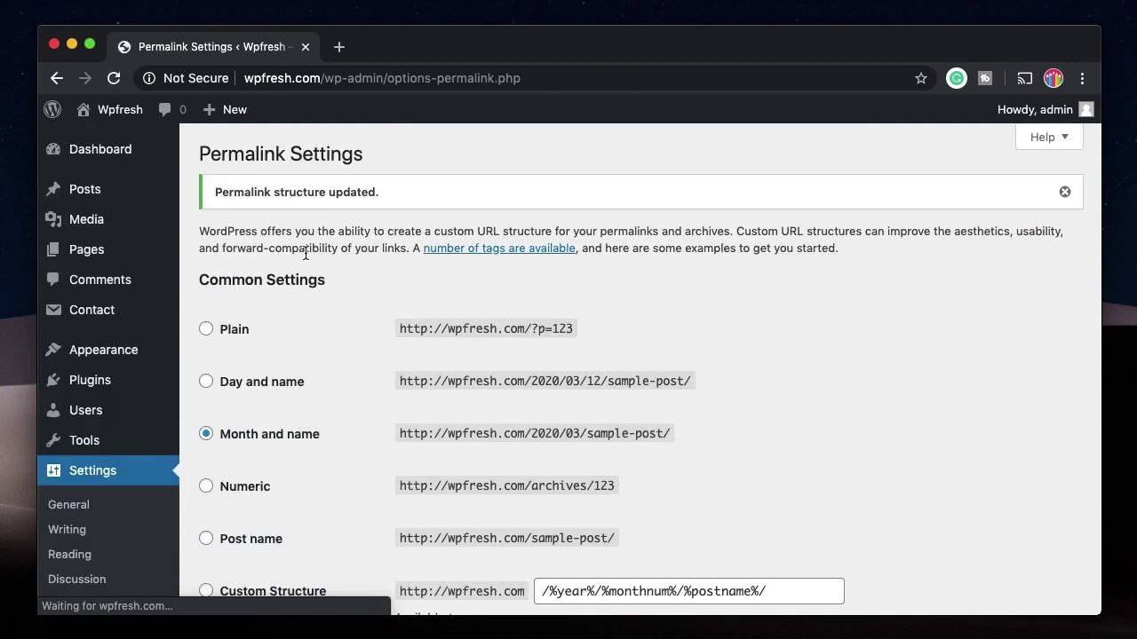
Step: Confirm My first post opens at its new /2020/03/first/ address, then return to Permalinks
{"action": "mouse_move", "coordinate": [89, 189]}
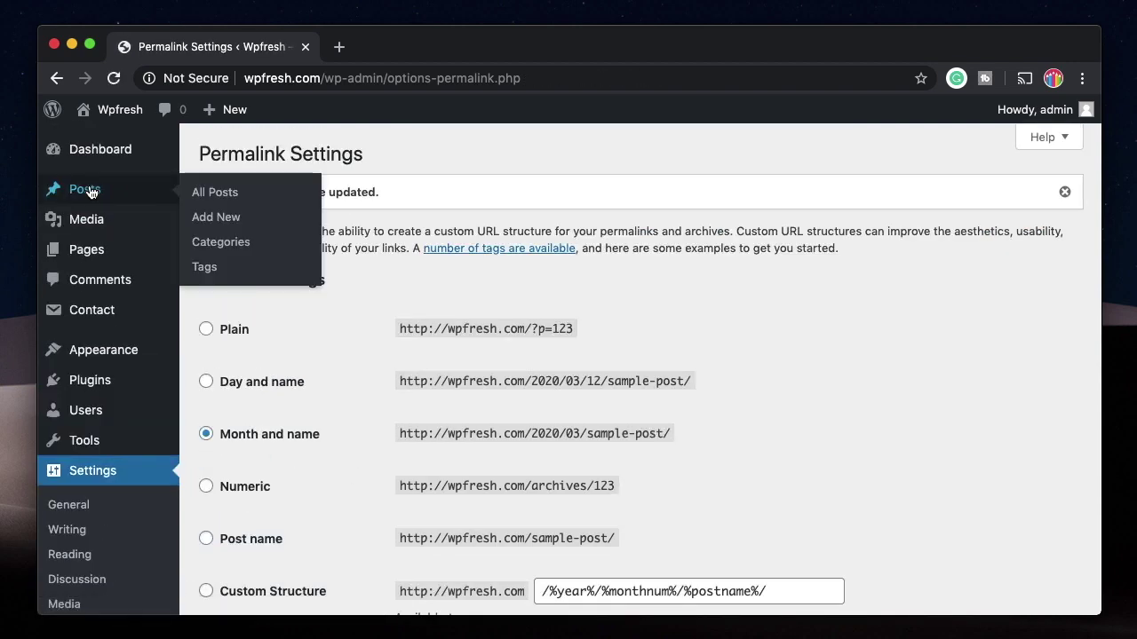
{"action": "left_click", "coordinate": [206, 192], "text": "super"}
{"action": "key", "text": "ctrl+Tab"}
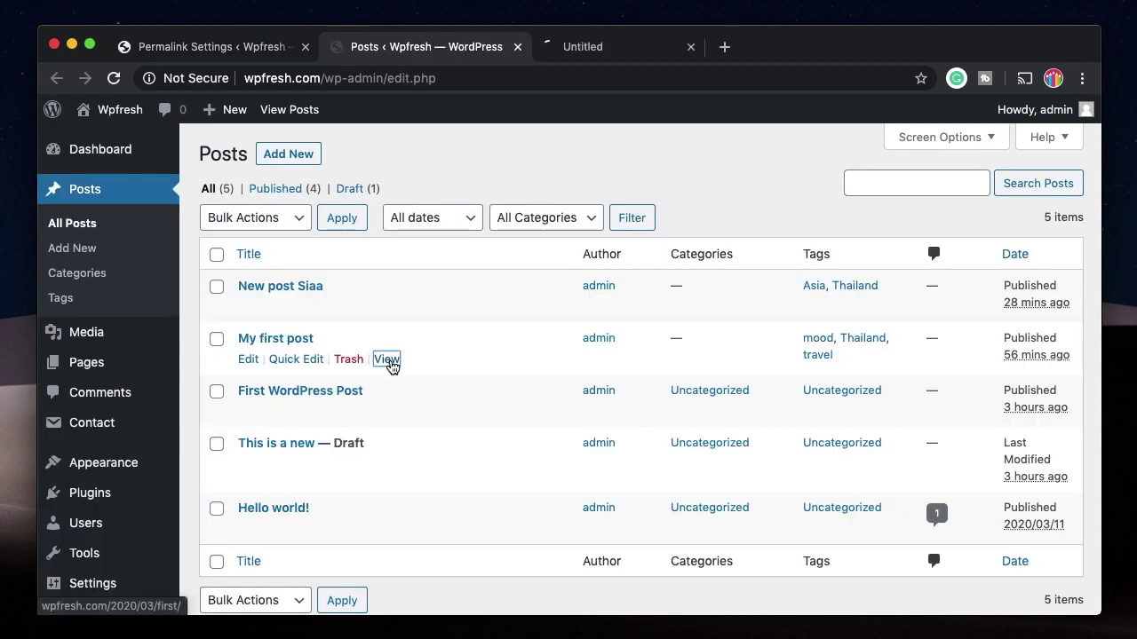
{"action": "left_click", "coordinate": [388, 360], "text": "super"}
{"action": "key", "text": "ctrl+Tab"}
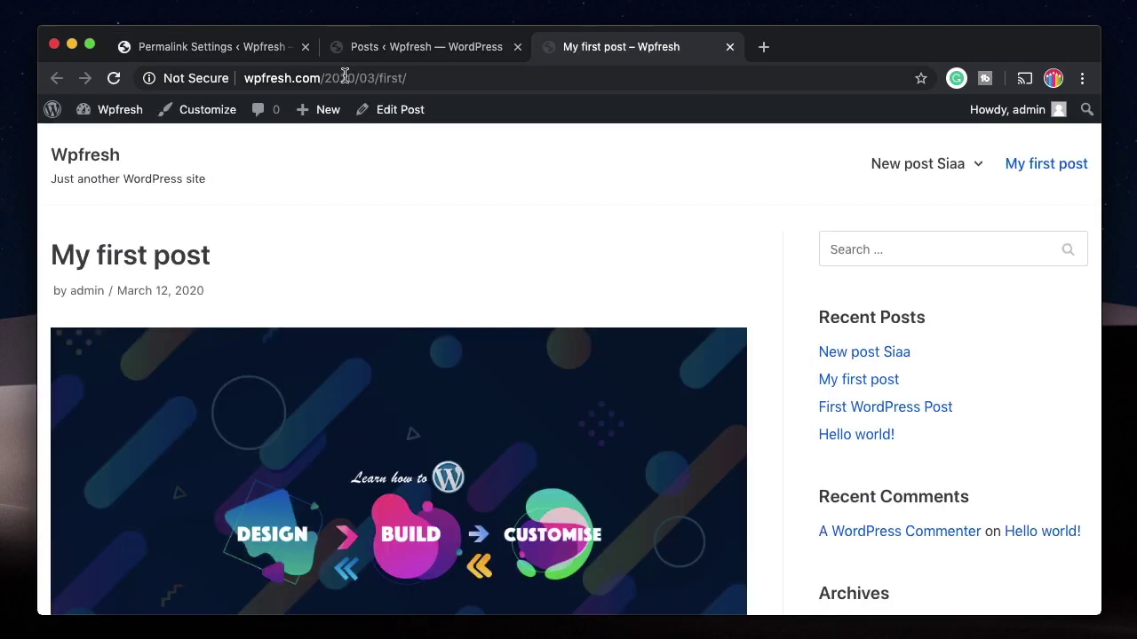
{"action": "left_click", "coordinate": [276, 47]}
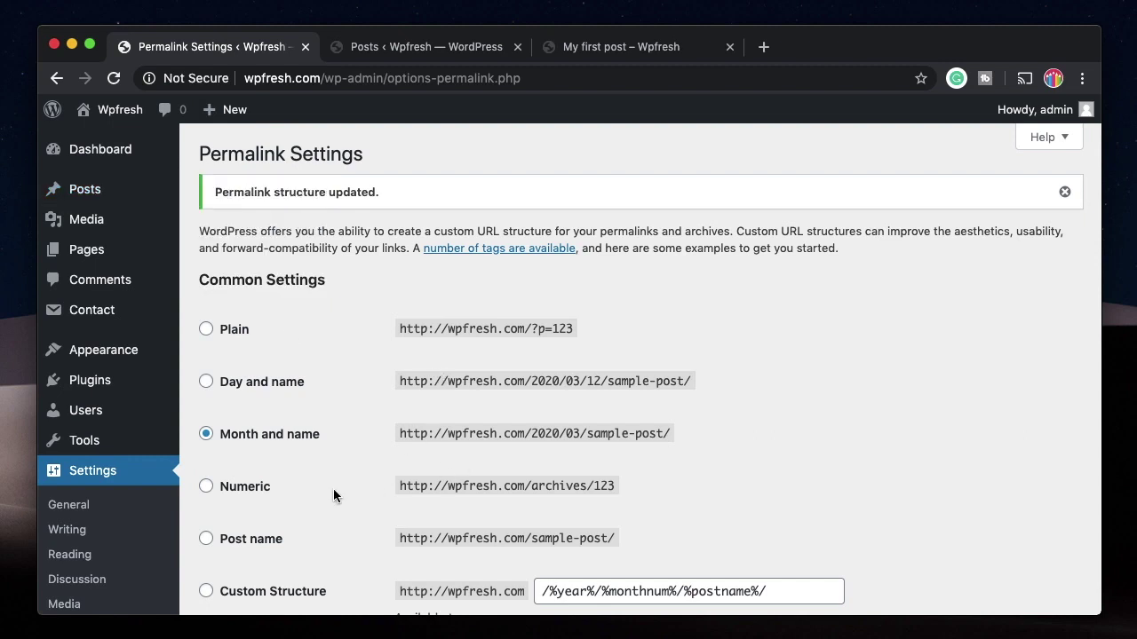
Step: Choose Custom Structure and replace its value with /%category%/%postname%/
{"action": "scroll", "coordinate": [333, 494], "scroll_direction": "down", "scroll_amount": 3}
{"action": "scroll", "coordinate": [349, 357], "scroll_direction": "up", "scroll_amount": 1}
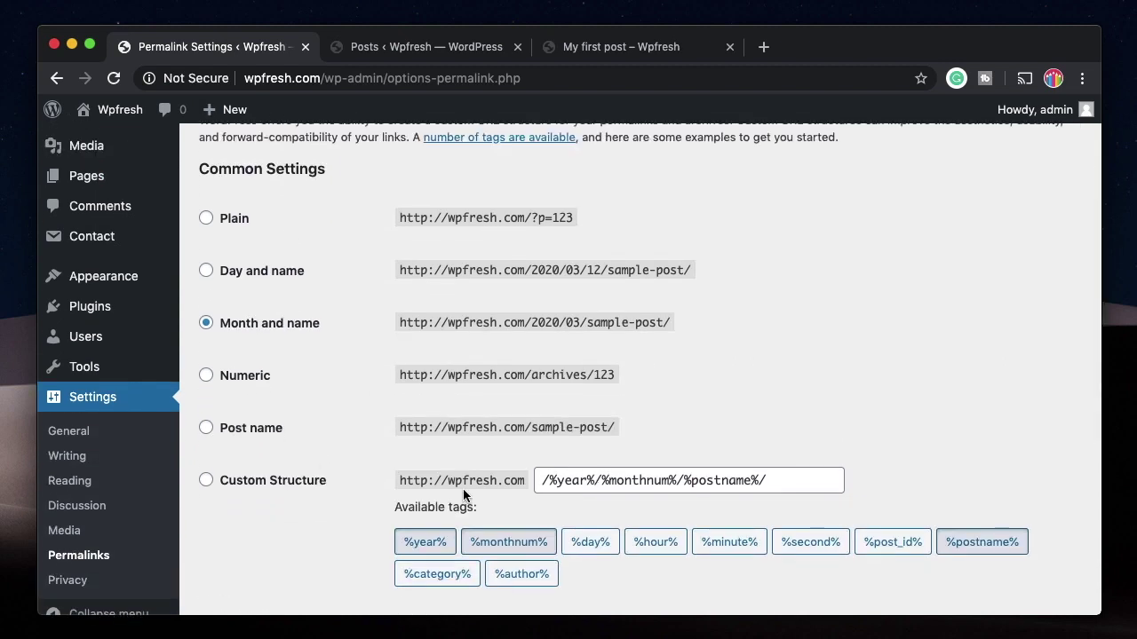
{"action": "left_click", "coordinate": [206, 480]}
{"action": "left_click", "coordinate": [780, 477]}
{"action": "key", "text": "super+a"}
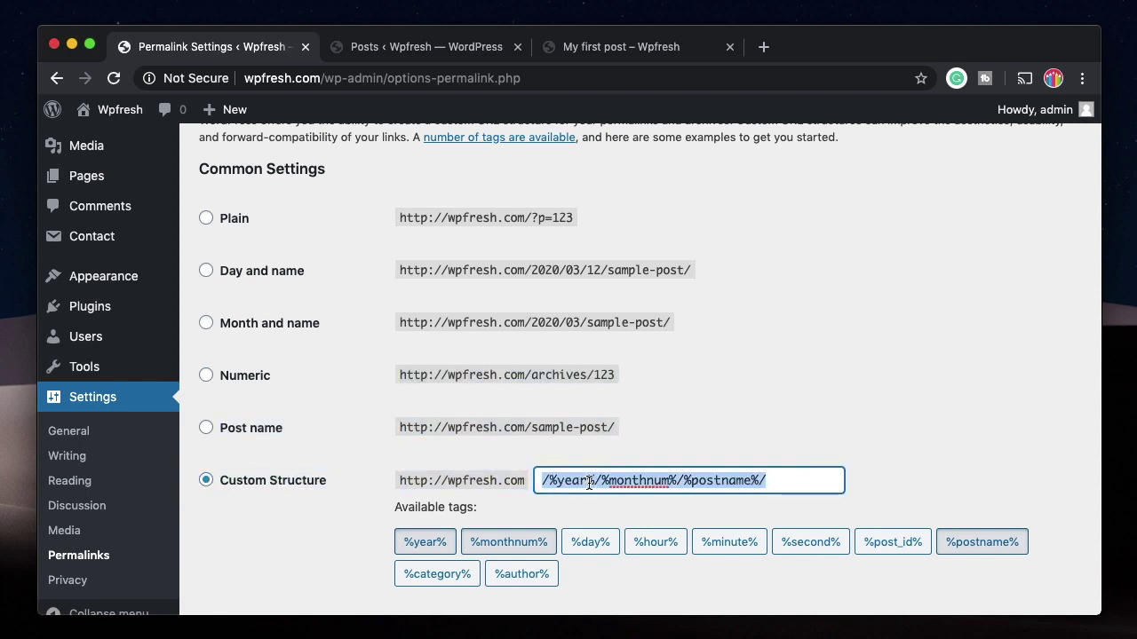
{"action": "key", "text": "BackSpace"}
{"action": "type", "text": "/"}
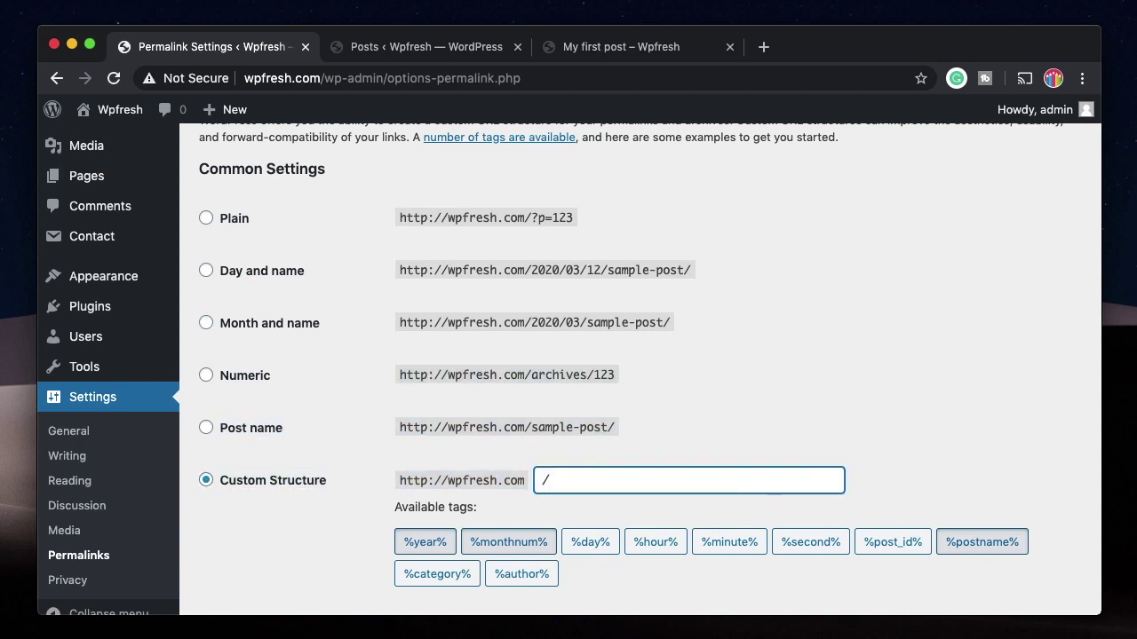
{"action": "left_click", "coordinate": [437, 575]}
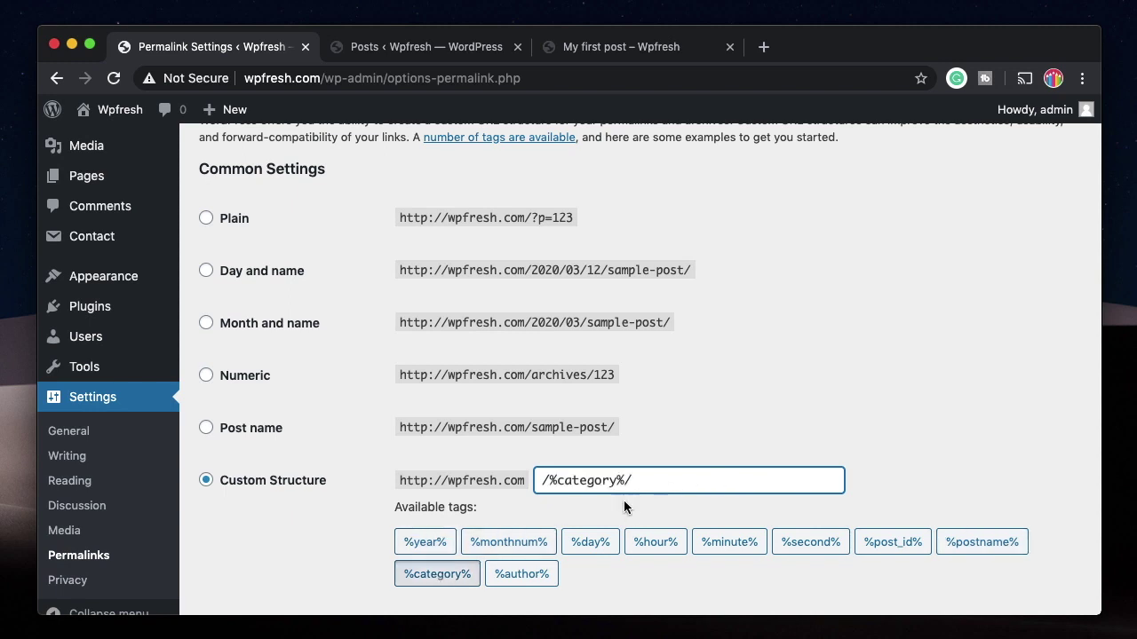
{"action": "left_click", "coordinate": [977, 542]}
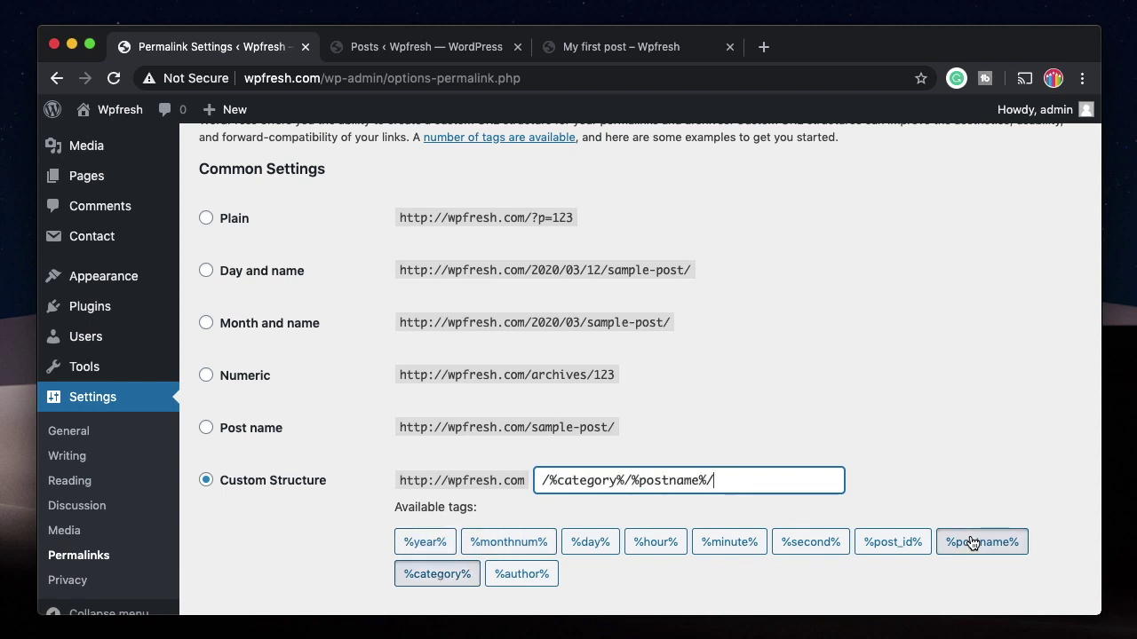
Step: Save the new permalink structure and return to the Posts list
{"action": "scroll", "coordinate": [322, 484], "scroll_direction": "down", "scroll_amount": 3}
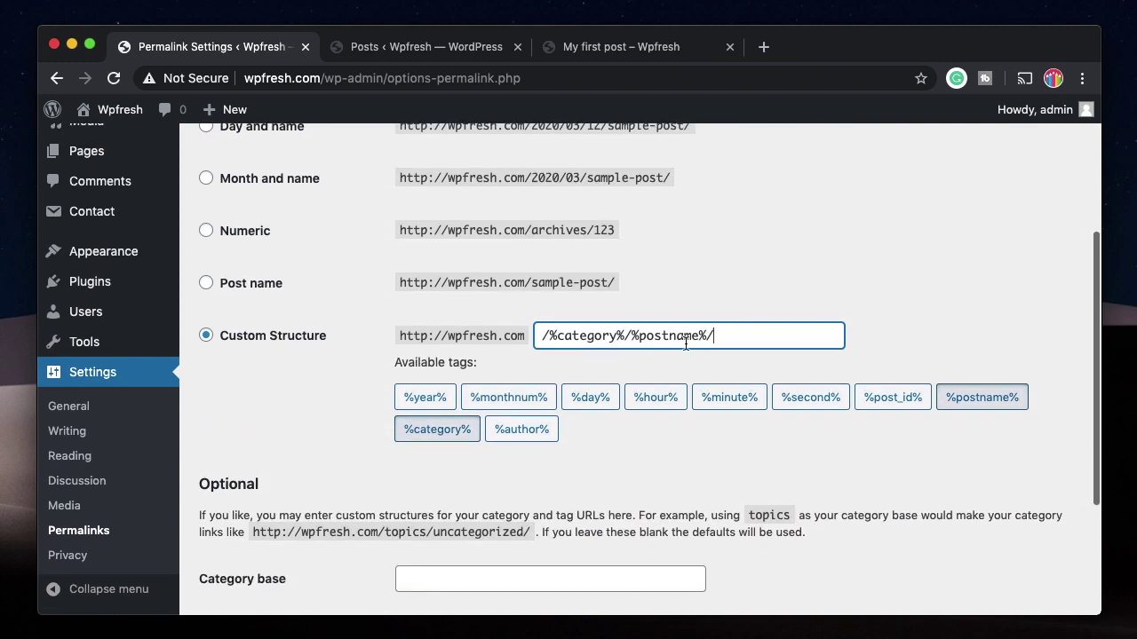
{"action": "scroll", "coordinate": [695, 492], "scroll_direction": "up", "scroll_amount": 5}
{"action": "scroll", "coordinate": [696, 492], "scroll_direction": "down", "scroll_amount": 8}
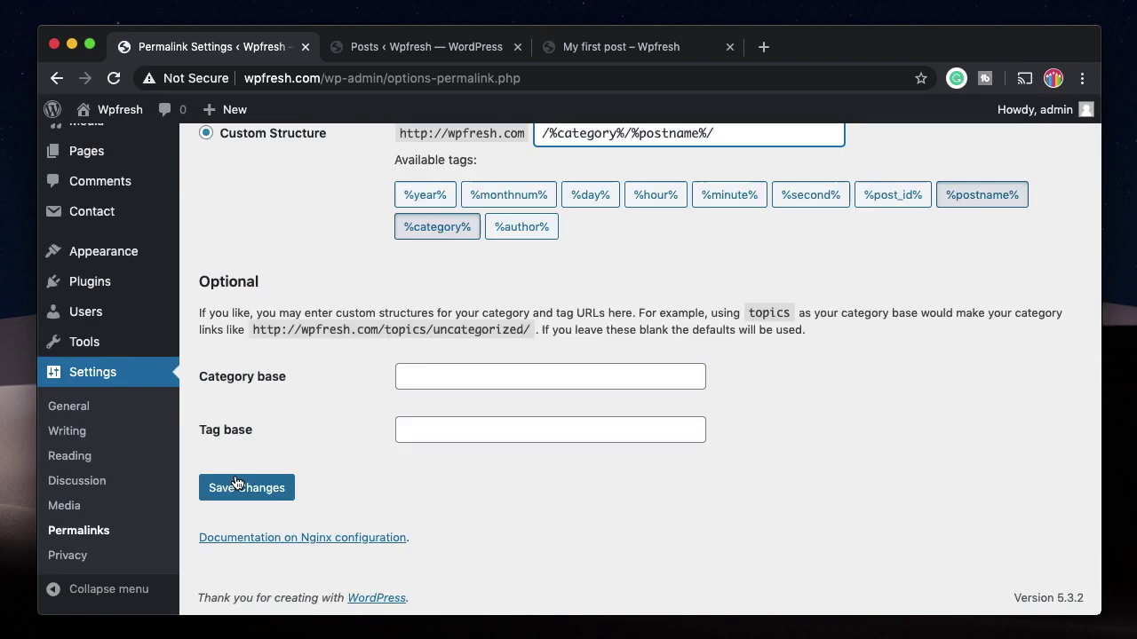
{"action": "left_click", "coordinate": [236, 488]}
{"action": "left_click", "coordinate": [425, 48]}
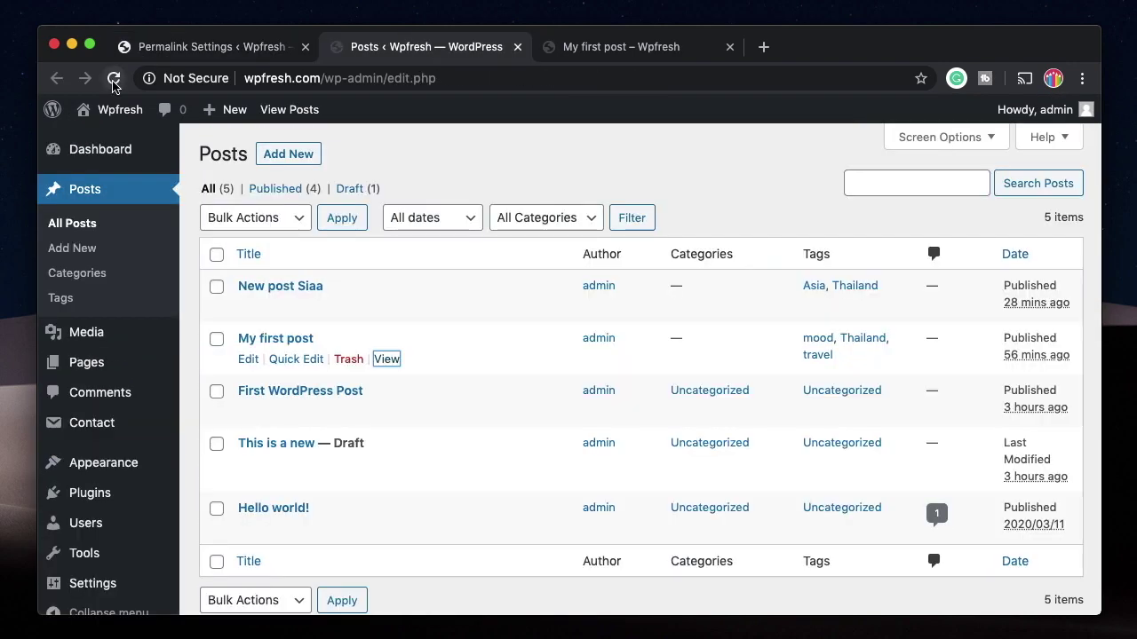
Step: Reload the Posts list and view My first post in a new tab
{"action": "left_click", "coordinate": [113, 83]}
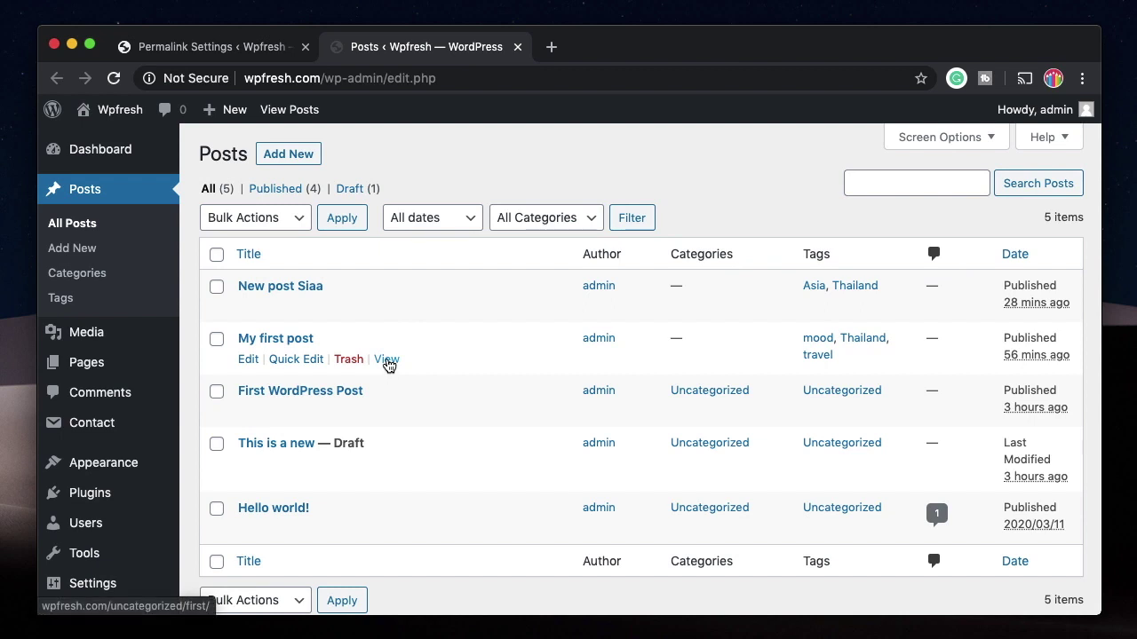
{"action": "left_click", "coordinate": [387, 359]}
{"action": "left_click", "coordinate": [609, 47]}
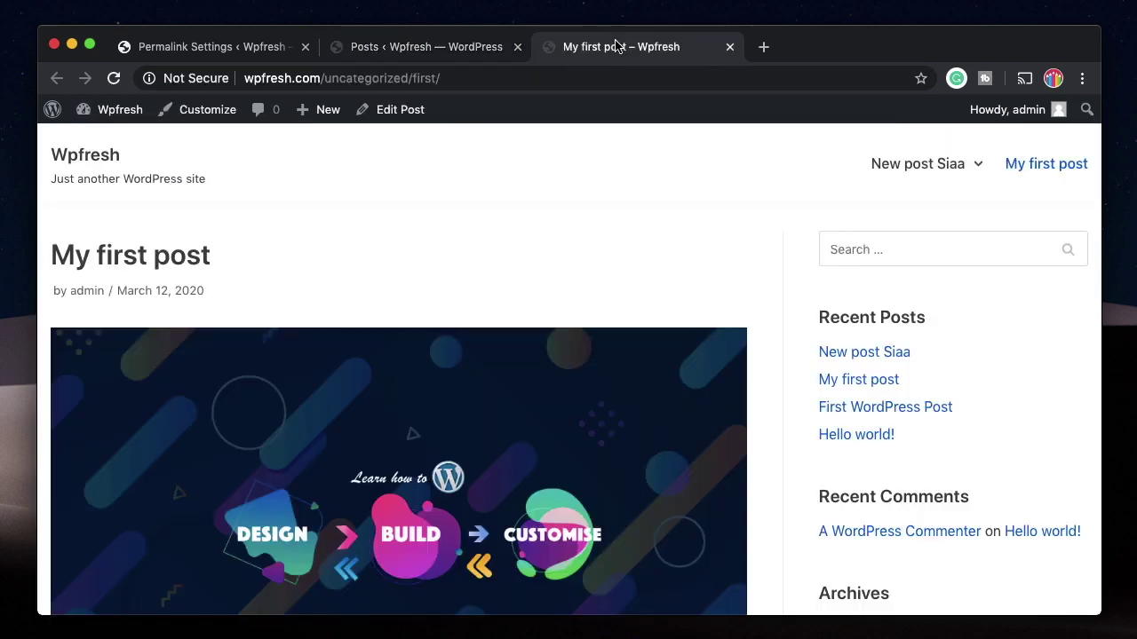
Step: Confirm the post's address is /uncategorized/first/, then close it and go back to Permalink Settings
{"action": "double_click", "coordinate": [357, 78]}
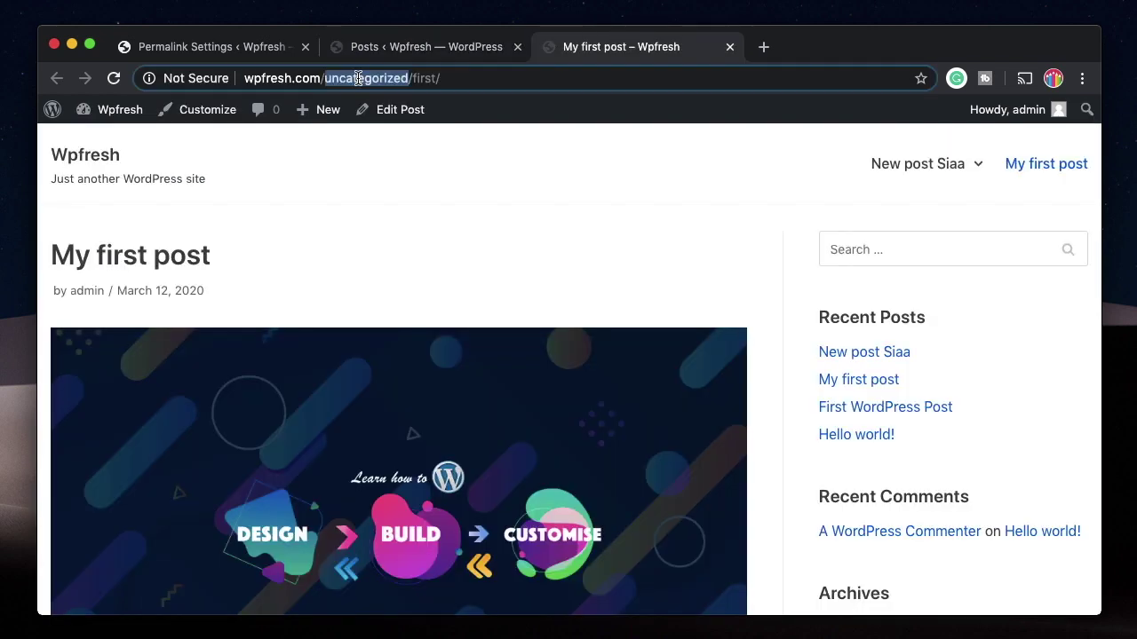
{"action": "scroll", "coordinate": [391, 351], "scroll_direction": "down", "scroll_amount": 3}
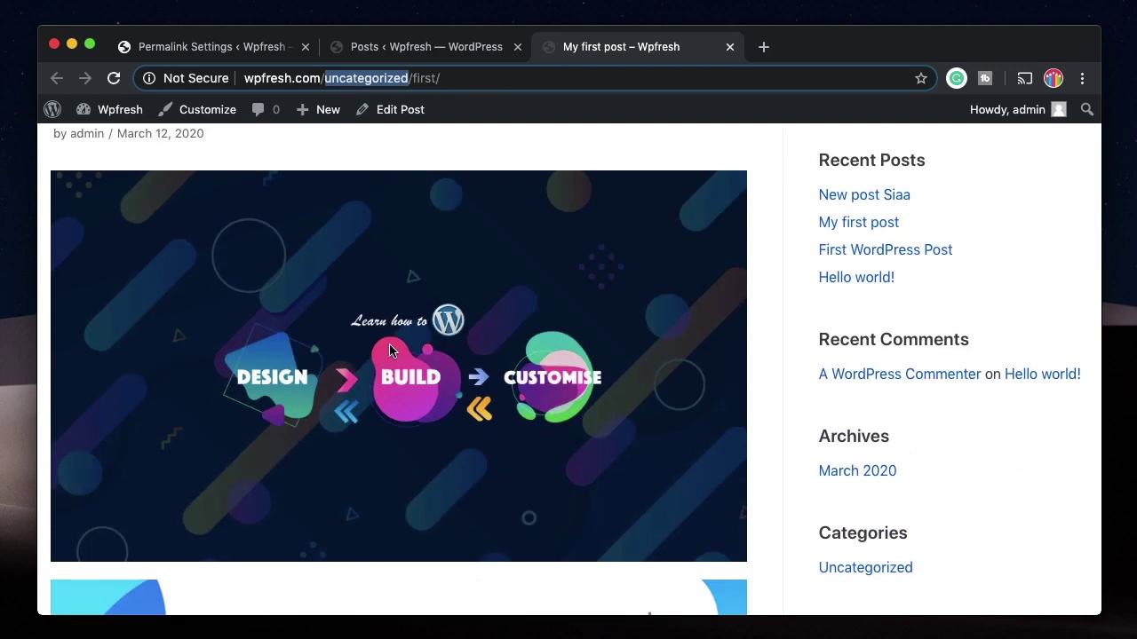
{"action": "scroll", "coordinate": [391, 351], "scroll_direction": "up", "scroll_amount": 3}
{"action": "double_click", "coordinate": [426, 78]}
{"action": "triple_click", "coordinate": [427, 78]}
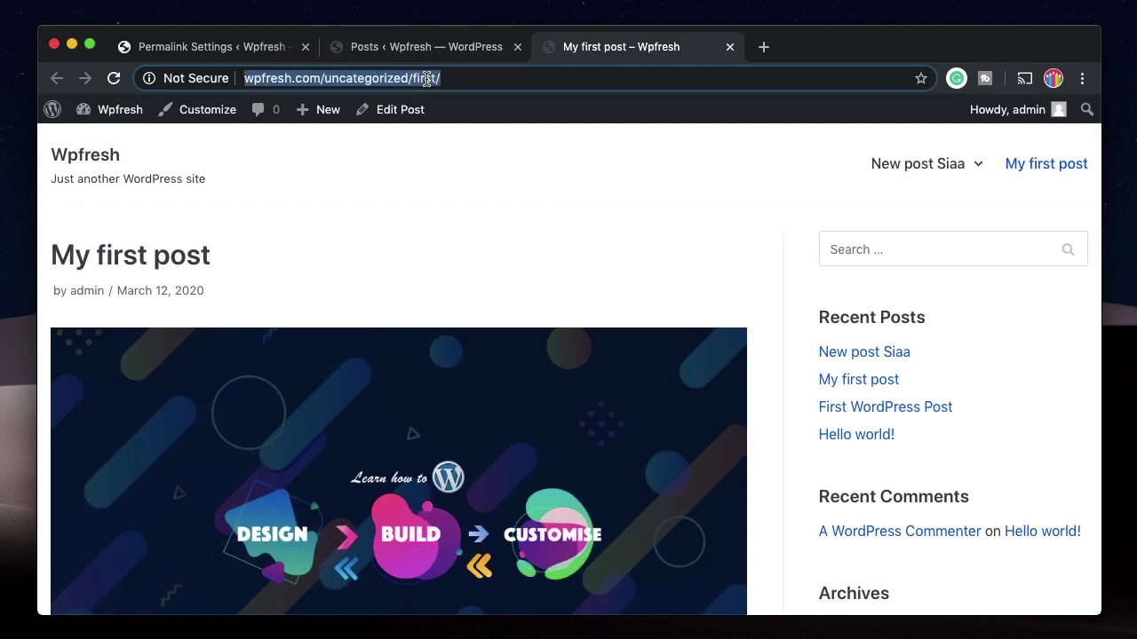
{"action": "left_click", "coordinate": [730, 47]}
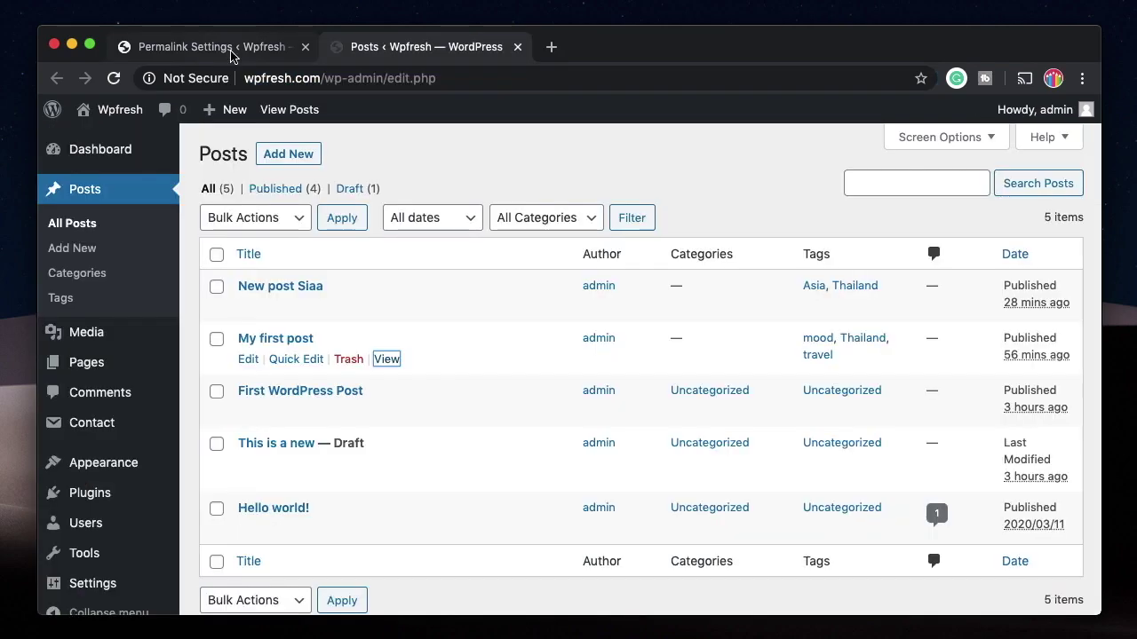
{"action": "left_click", "coordinate": [229, 47]}
{"action": "scroll", "coordinate": [132, 390], "scroll_direction": "down", "scroll_amount": 5}
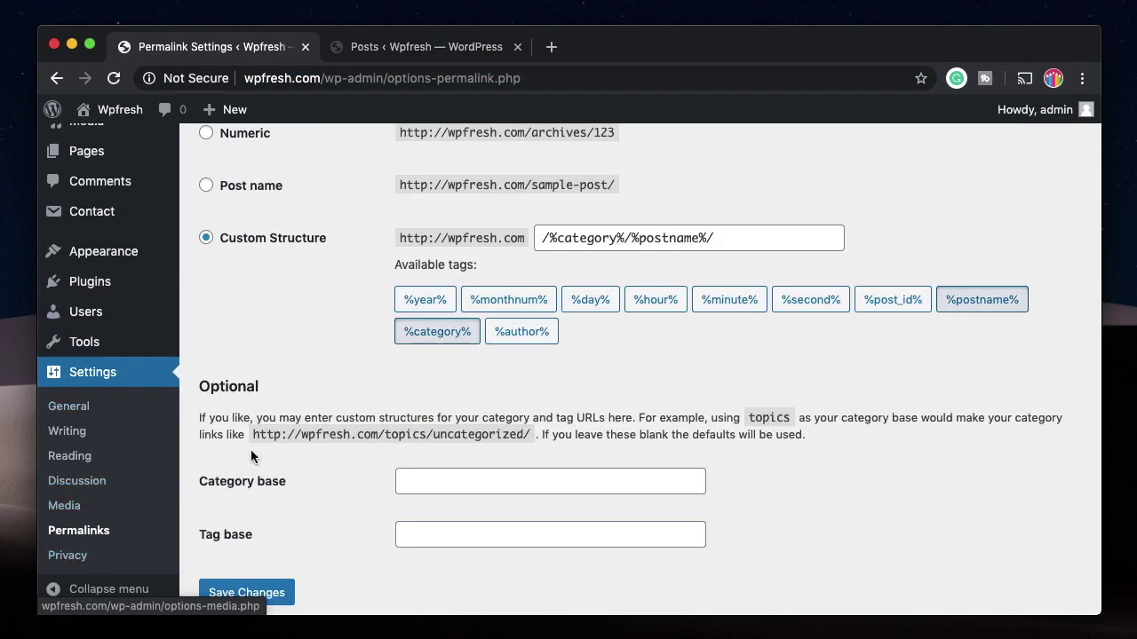
Step: Dismiss the 'Permalink structure updated' notice
{"action": "mouse_move", "coordinate": [129, 345]}
{"action": "scroll", "coordinate": [128, 345], "scroll_direction": "up", "scroll_amount": 5}
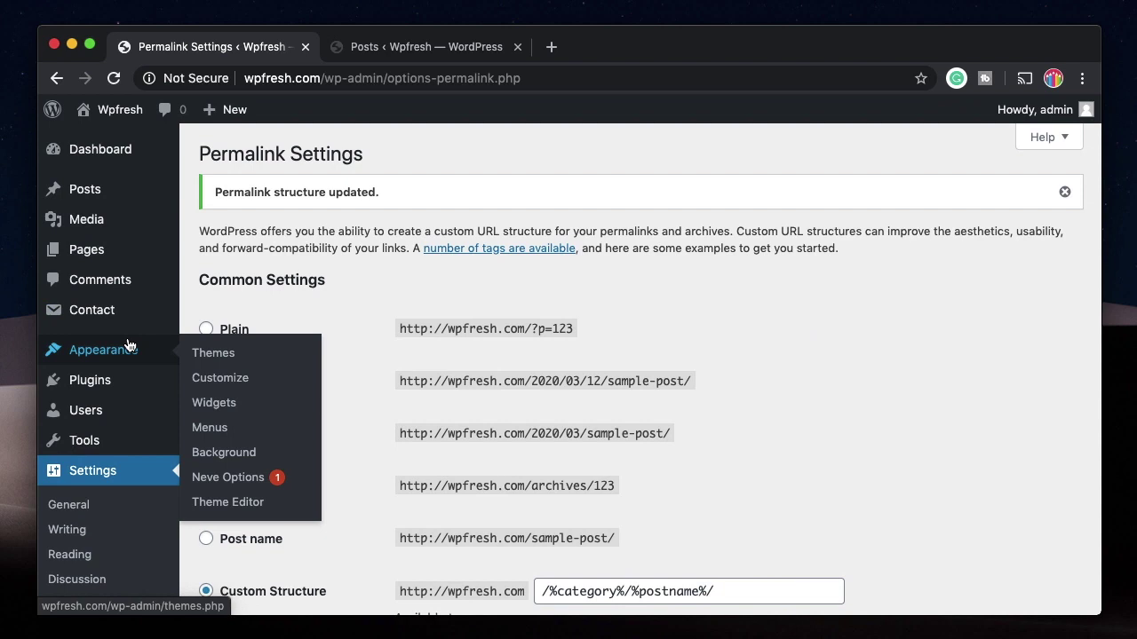
{"action": "left_click", "coordinate": [1064, 192]}
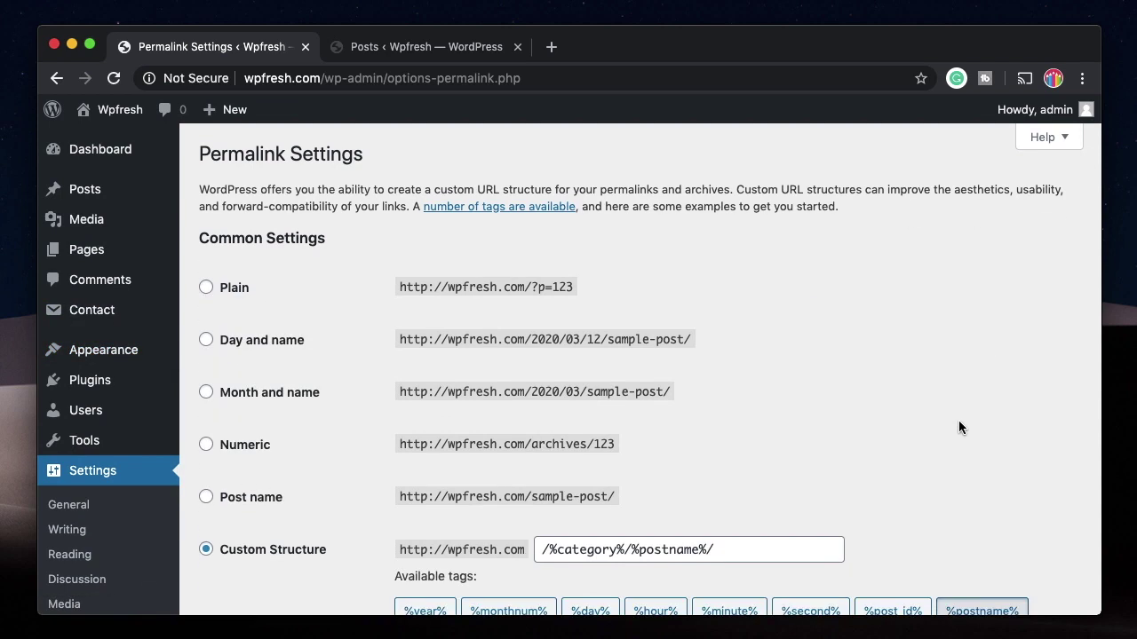
Step: Go to the Dashboard Home page from the admin sidebar
{"action": "mouse_move", "coordinate": [96, 195]}
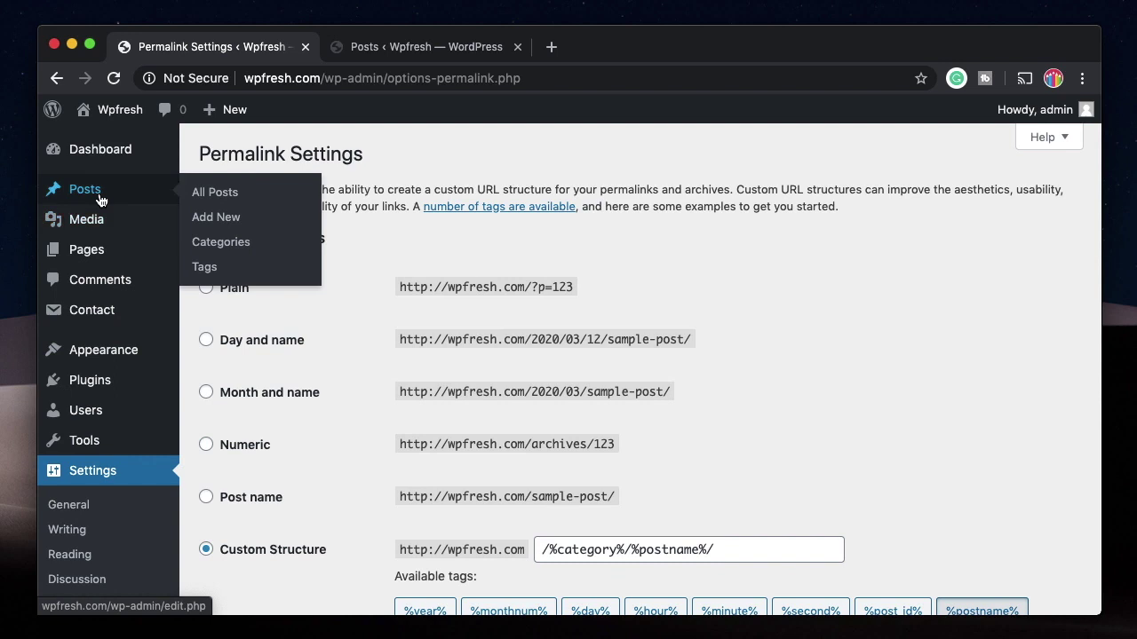
{"action": "mouse_move", "coordinate": [105, 256]}
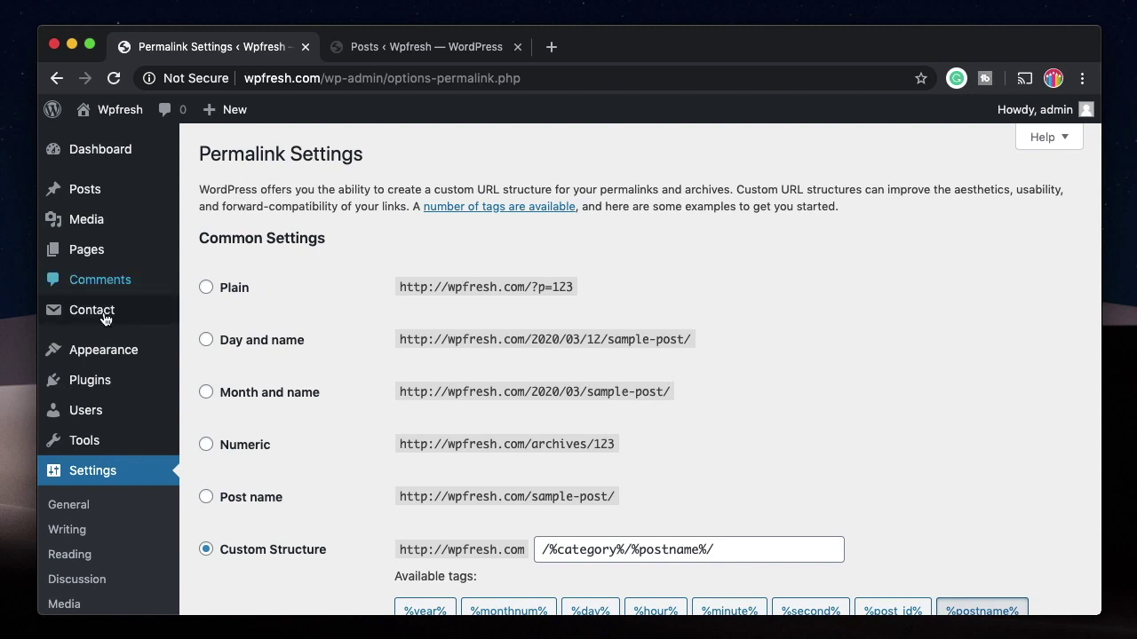
{"action": "mouse_move", "coordinate": [113, 355]}
{"action": "scroll", "coordinate": [299, 267], "scroll_direction": "down", "scroll_amount": 5}
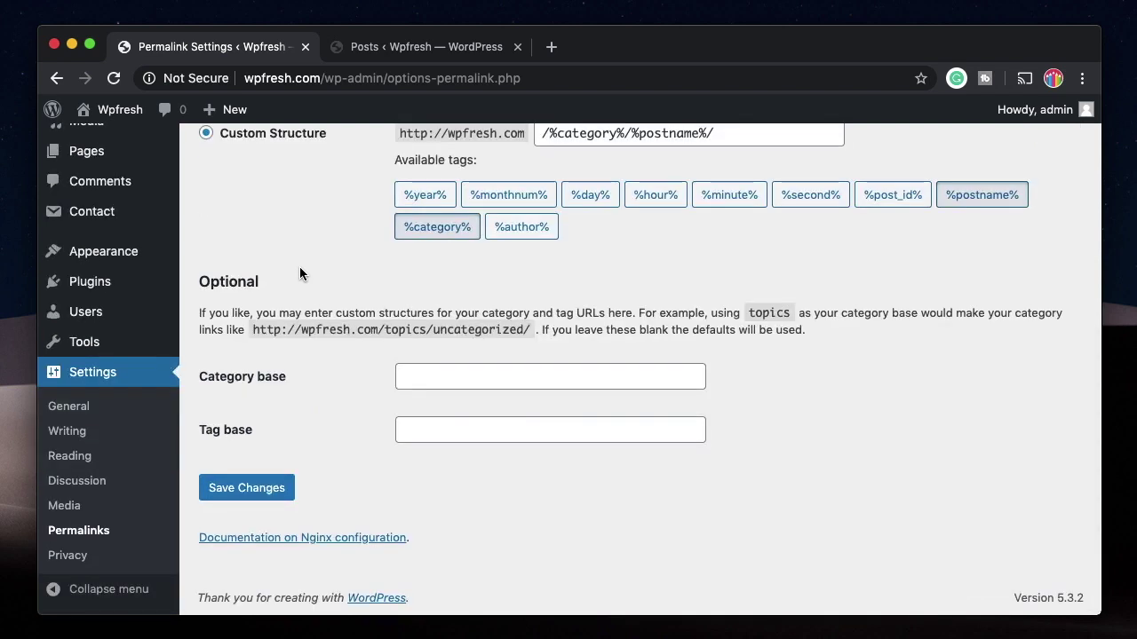
{"action": "scroll", "coordinate": [300, 267], "scroll_direction": "up", "scroll_amount": 5}
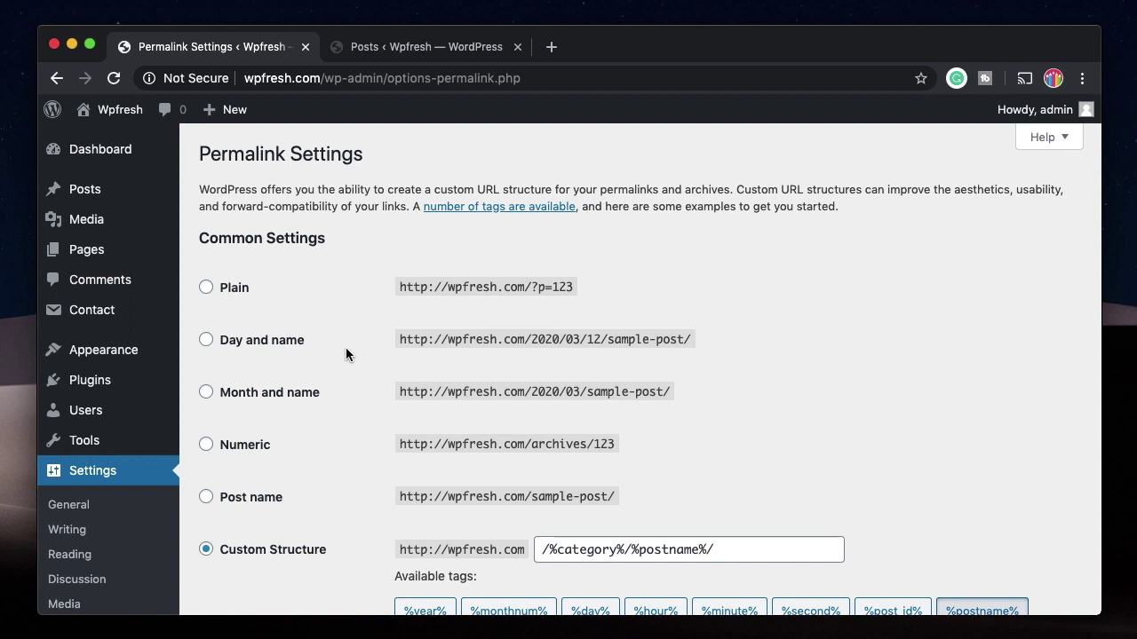
{"action": "mouse_move", "coordinate": [160, 151]}
{"action": "left_click", "coordinate": [195, 151]}
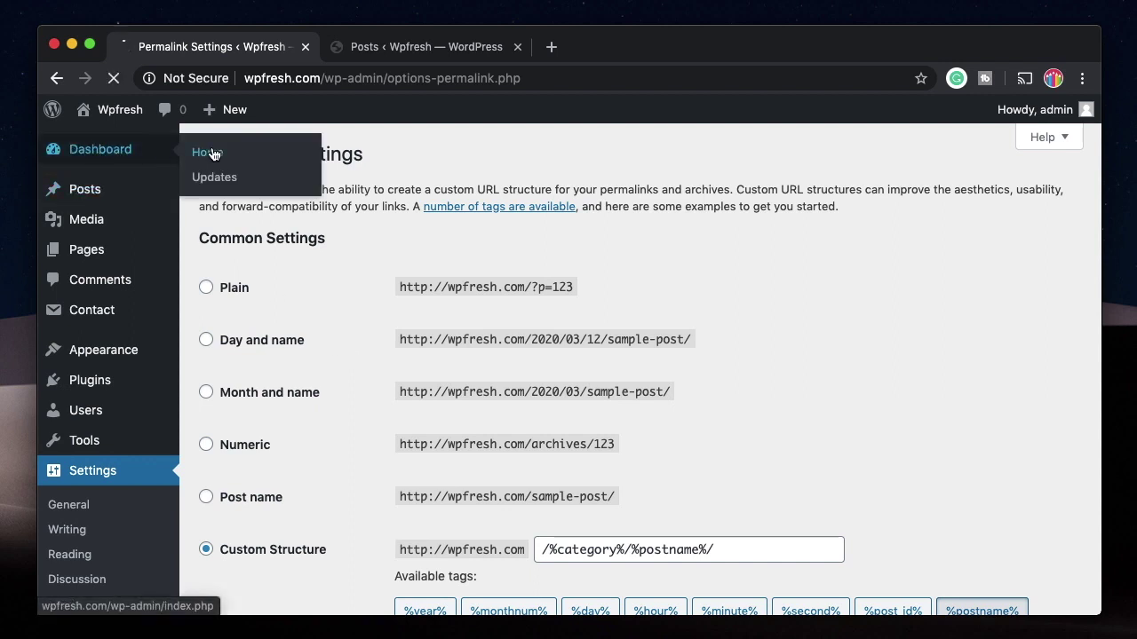